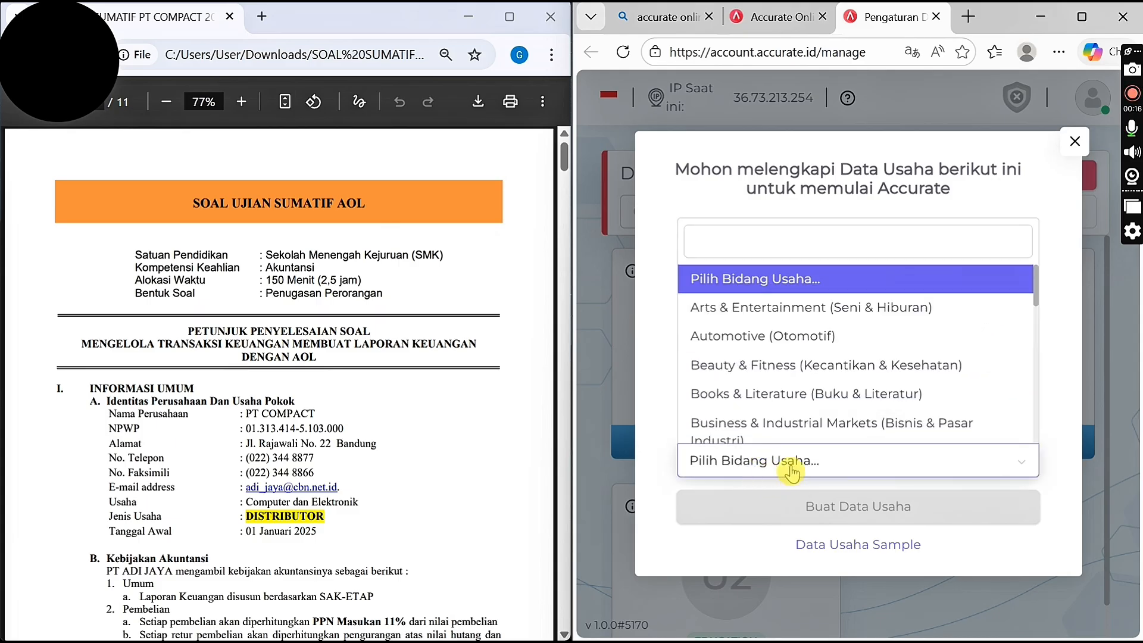
Set the business field (Bidang Usaha) of PT COMPACT. to Others (Lainnya)
{"action": "key", "text": "Down"}
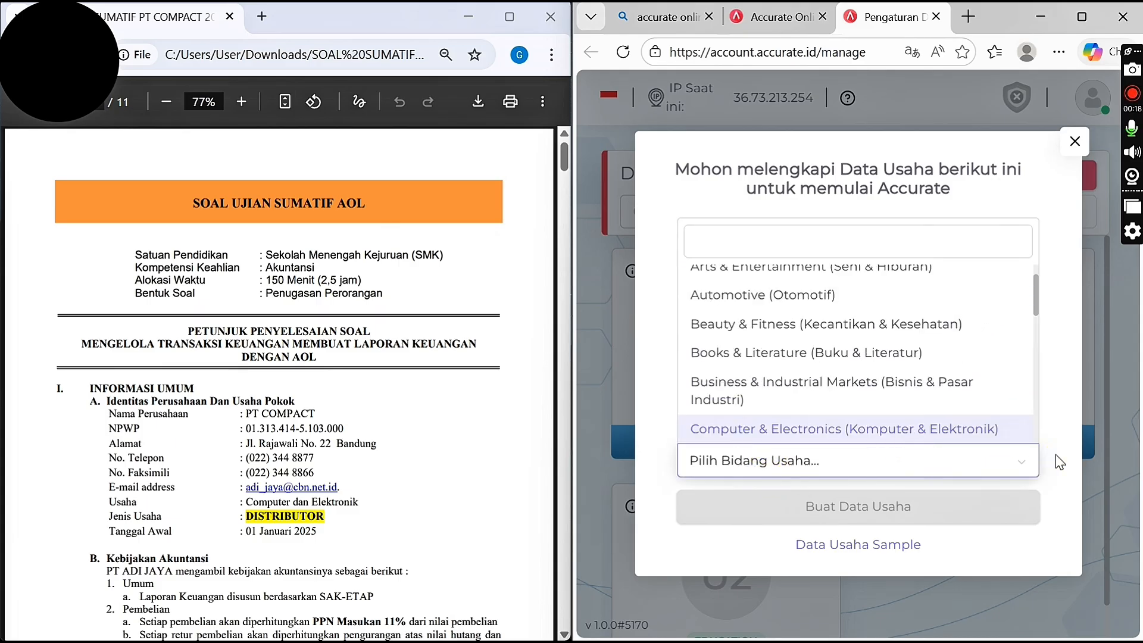
{"action": "key", "text": "Down"}
{"action": "key", "text": "Down"}
{"action": "key", "text": "Down"}
{"action": "key", "text": "Down"}
{"action": "key", "text": "Down"}
{"action": "key", "text": "Down"}
{"action": "key", "text": "Down"}
{"action": "key", "text": "Down"}
{"action": "key", "text": "Down"}
{"action": "key", "text": "Down"}
{"action": "key", "text": "Down"}
{"action": "key", "text": "Down"}
{"action": "key", "text": "Down"}
{"action": "key", "text": "Down"}
{"action": "key", "text": "Down"}
{"action": "key", "text": "Down"}
{"action": "key", "text": "Down"}
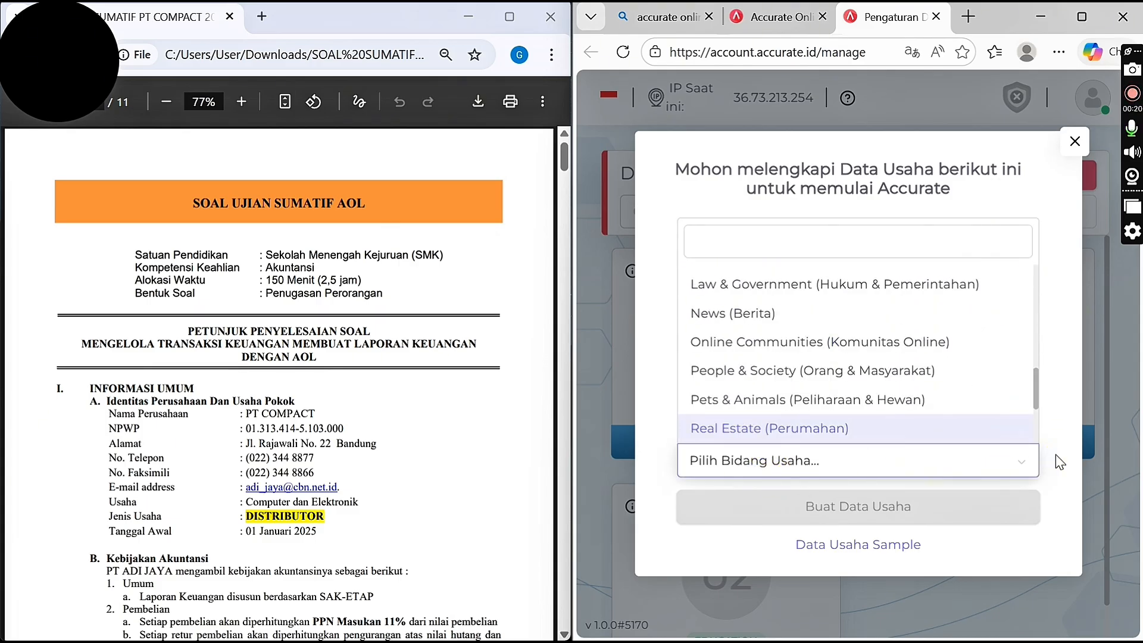
{"action": "key", "text": "Down"}
{"action": "key", "text": "Down"}
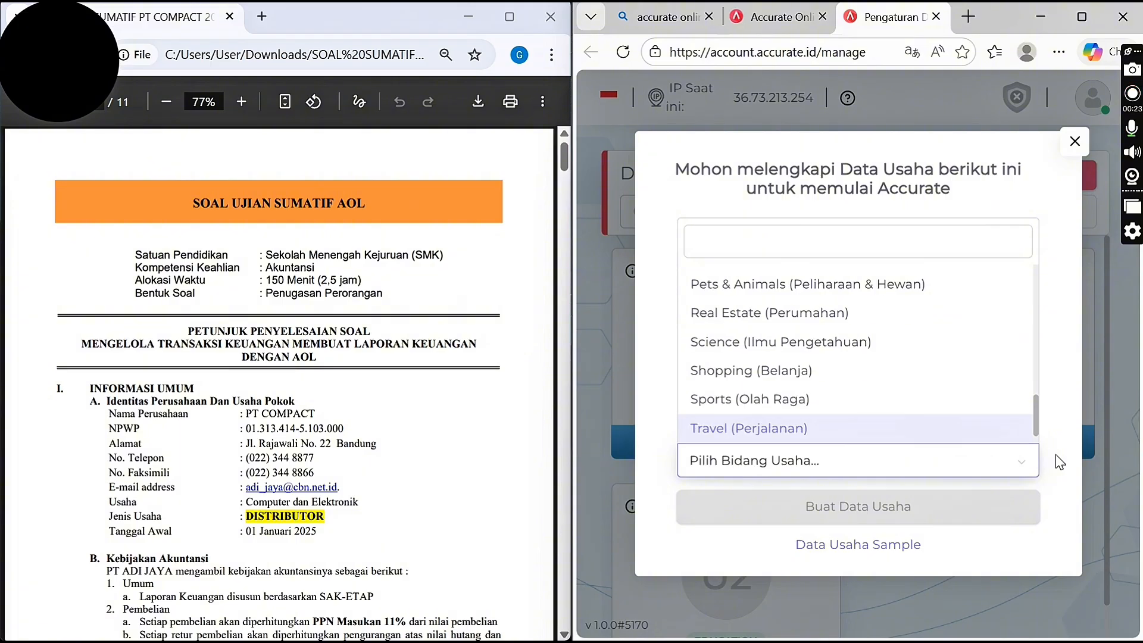
{"action": "left_click", "coordinate": [915, 428]}
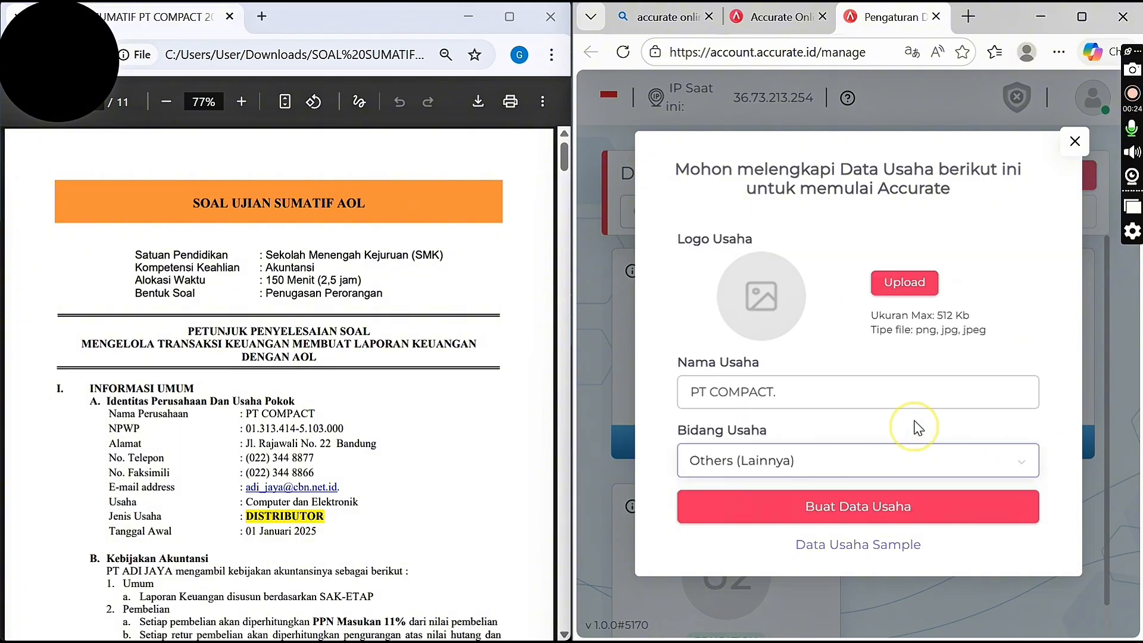
Create the PT COMPACT. business data, continue into its database and dismiss the page translation offer
{"action": "left_click", "coordinate": [873, 505]}
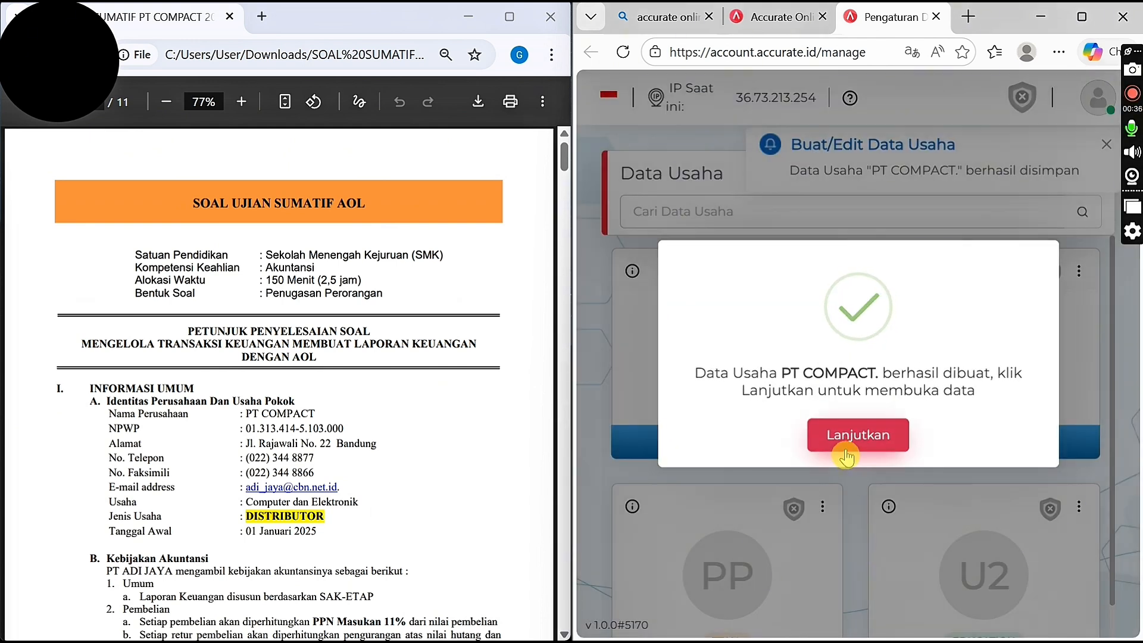
{"action": "left_click", "coordinate": [846, 449]}
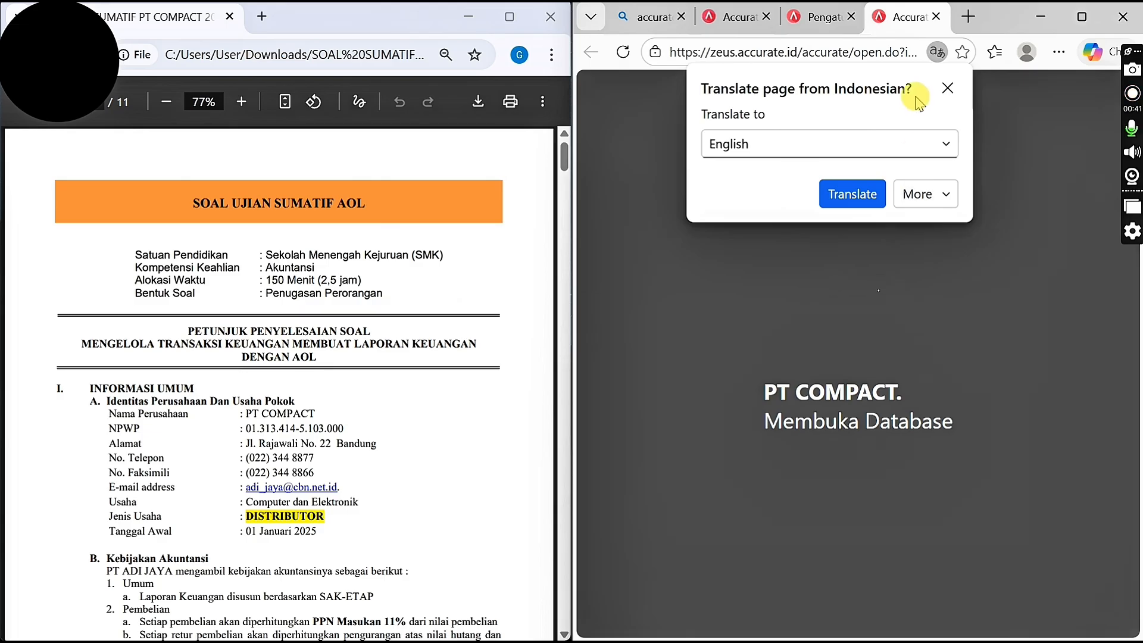
{"action": "left_click", "coordinate": [947, 88]}
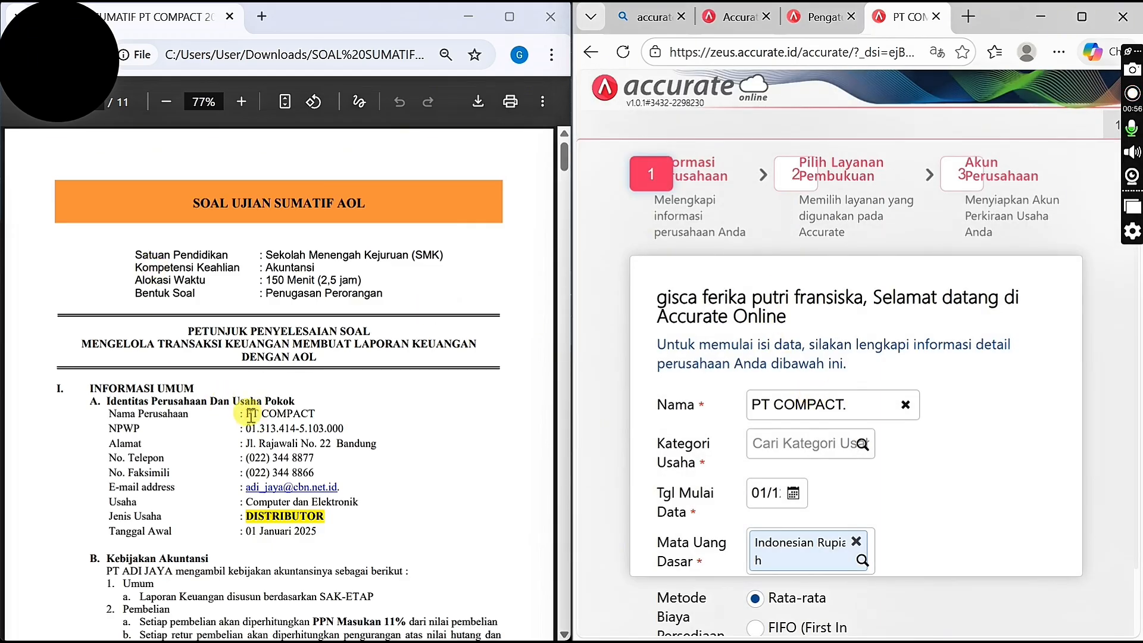
Set the business category to DISTRIBUTOR and enter the data start date given in the exam document
{"action": "left_click", "coordinate": [861, 448]}
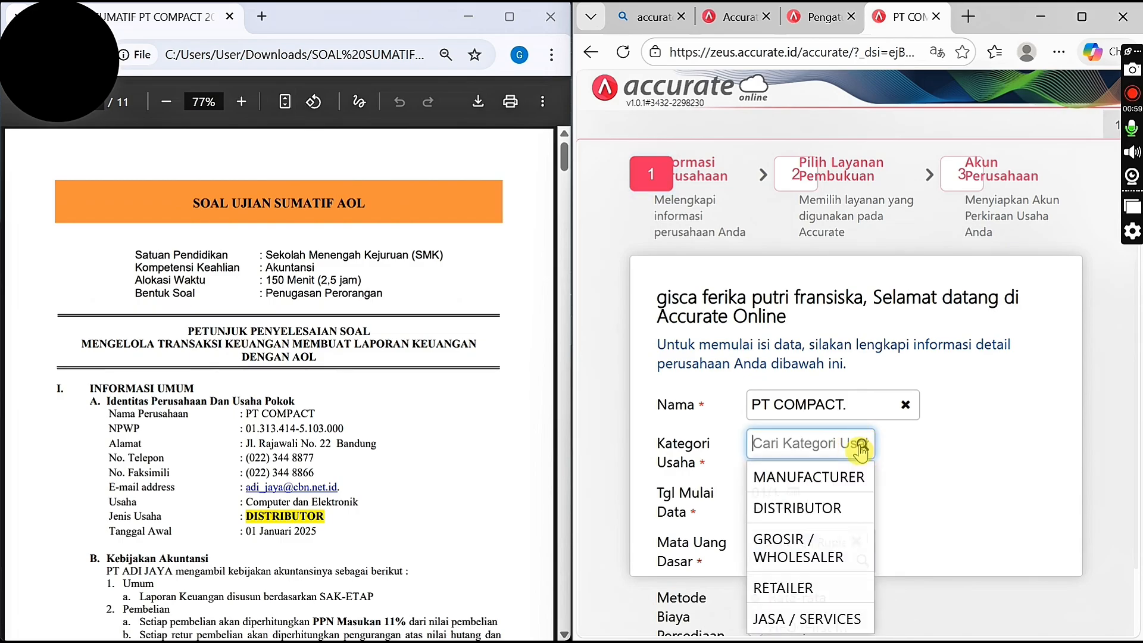
{"action": "left_click", "coordinate": [781, 511]}
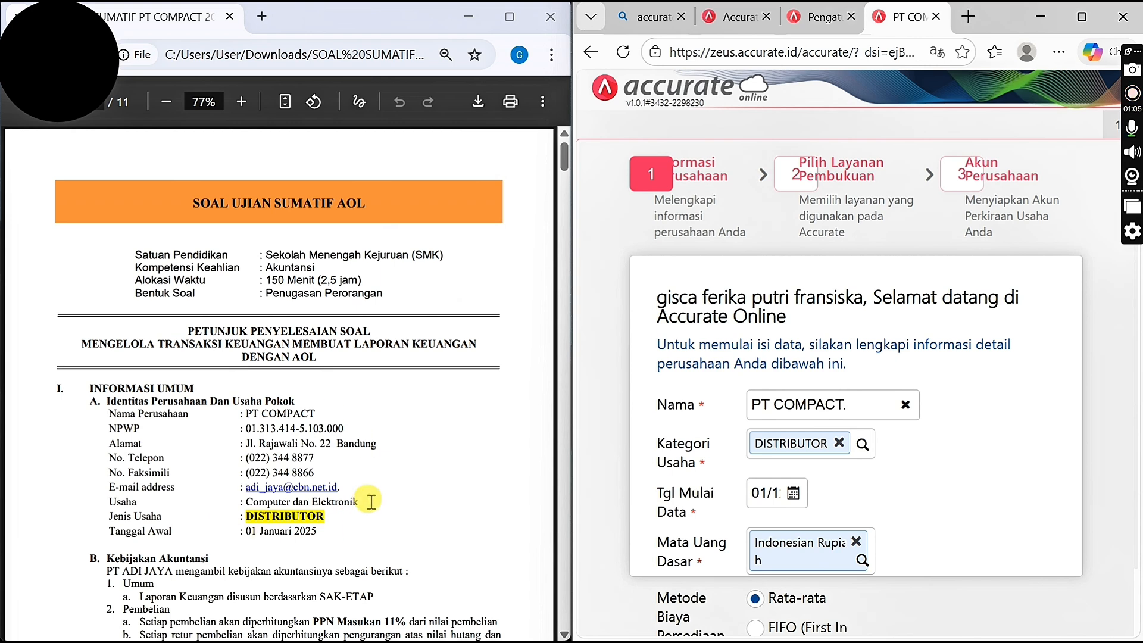
{"action": "double_click", "coordinate": [770, 491]}
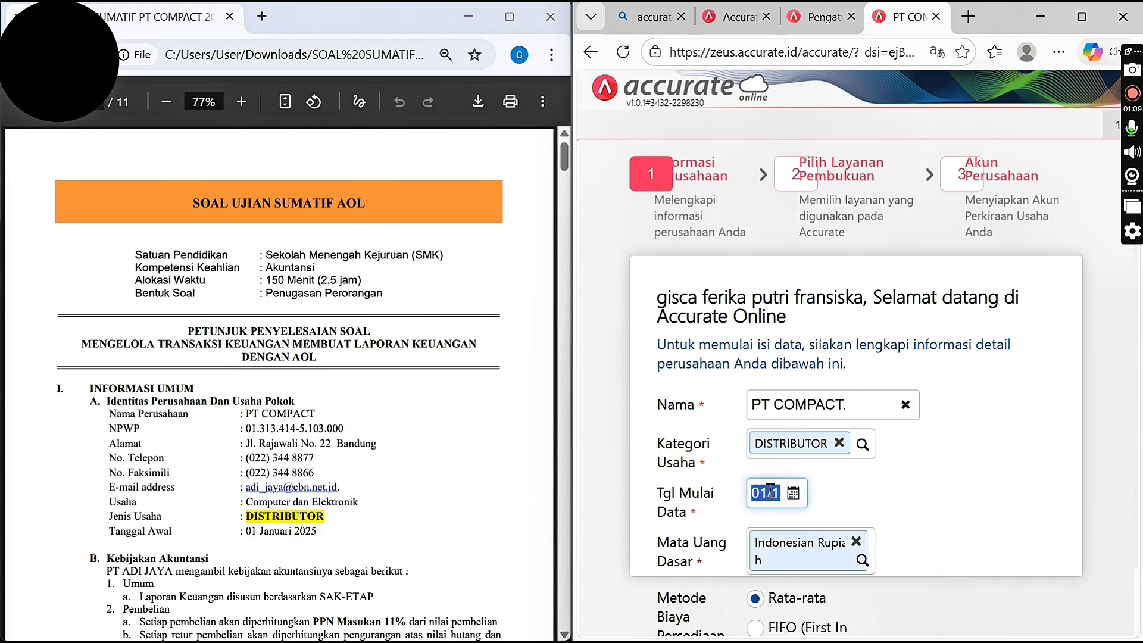
{"action": "key", "text": "BackSpace"}
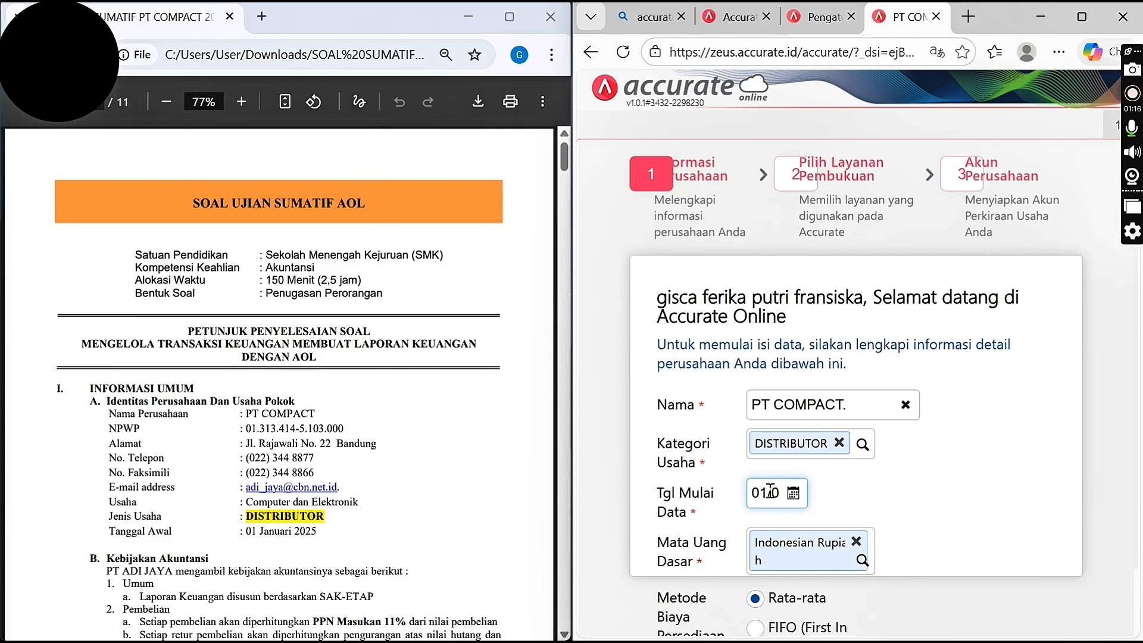
{"action": "left_click", "coordinate": [976, 511]}
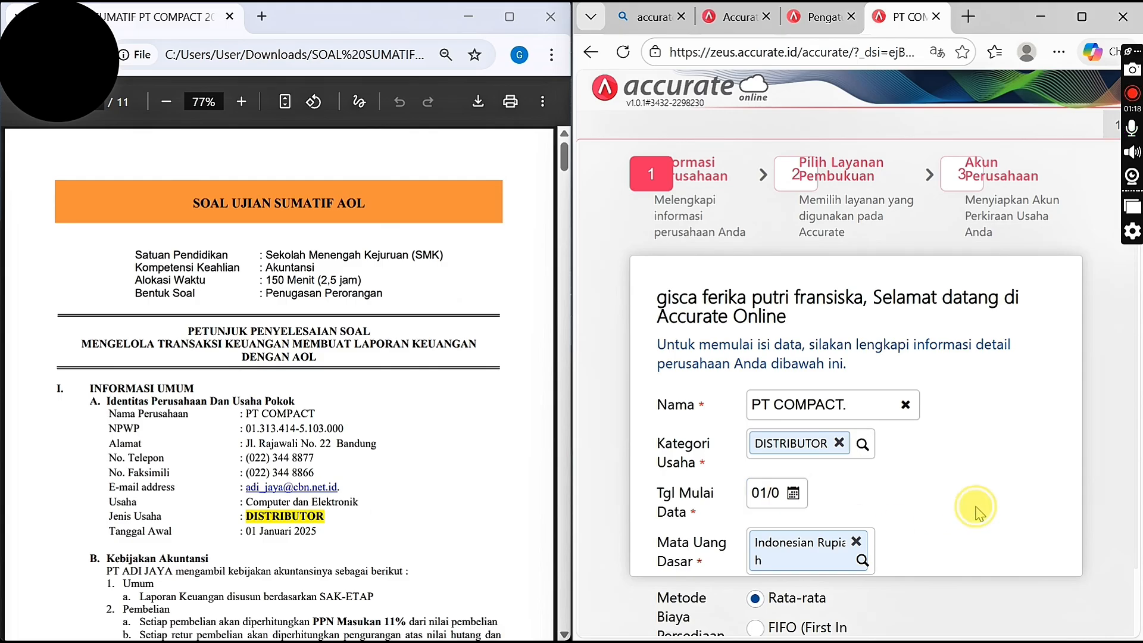
{"action": "left_click", "coordinate": [1088, 533]}
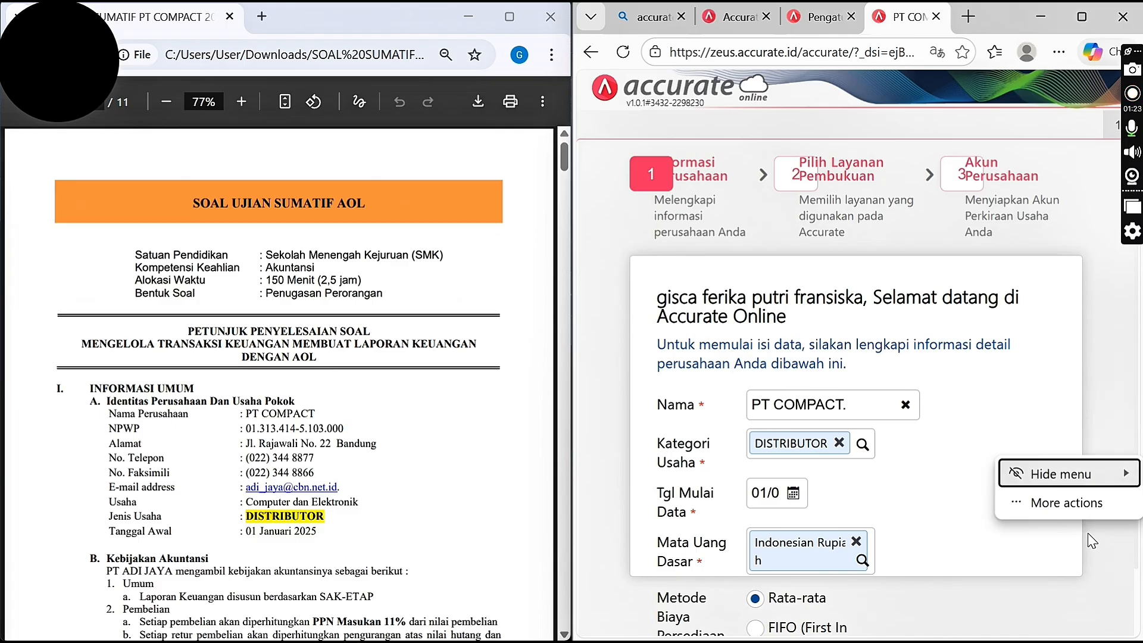
{"action": "left_click", "coordinate": [1006, 396]}
Proceed past the company information and continue with Accurate Online as the chosen Accurate menu
{"action": "scroll", "coordinate": [976, 527], "scroll_direction": "down", "scroll_amount": 1}
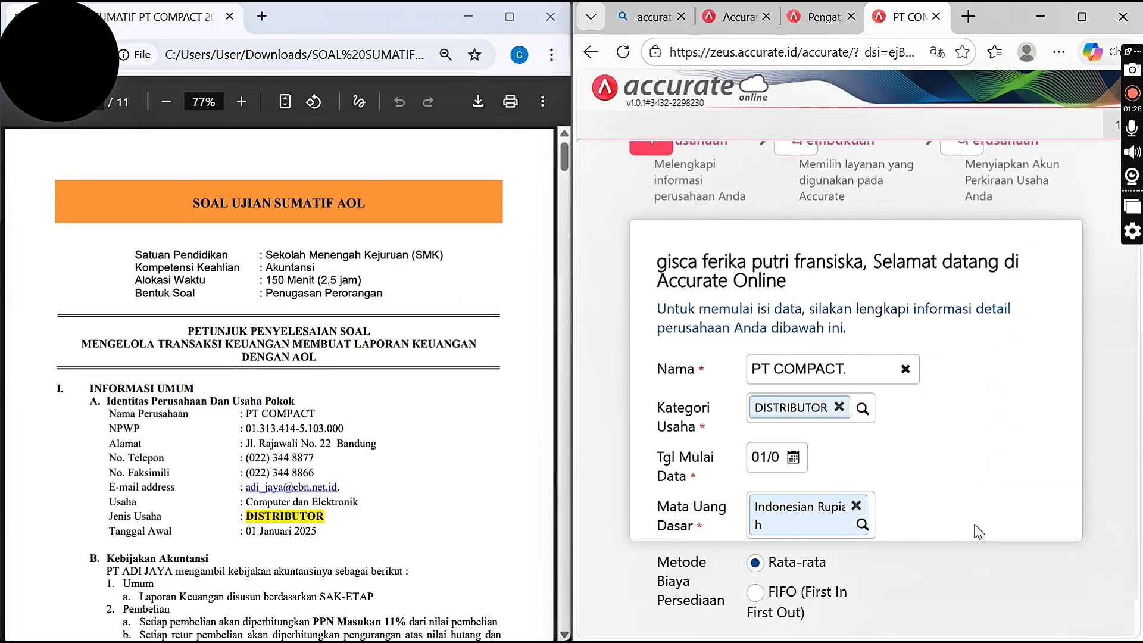
{"action": "left_click", "coordinate": [1038, 619]}
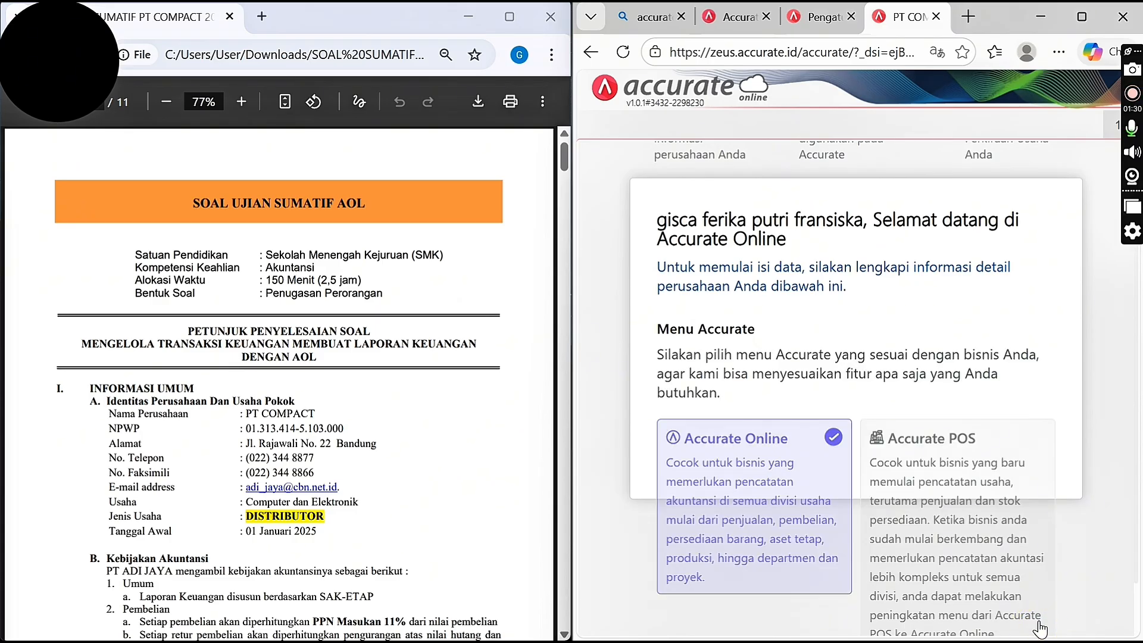
{"action": "double_click", "coordinate": [1071, 594]}
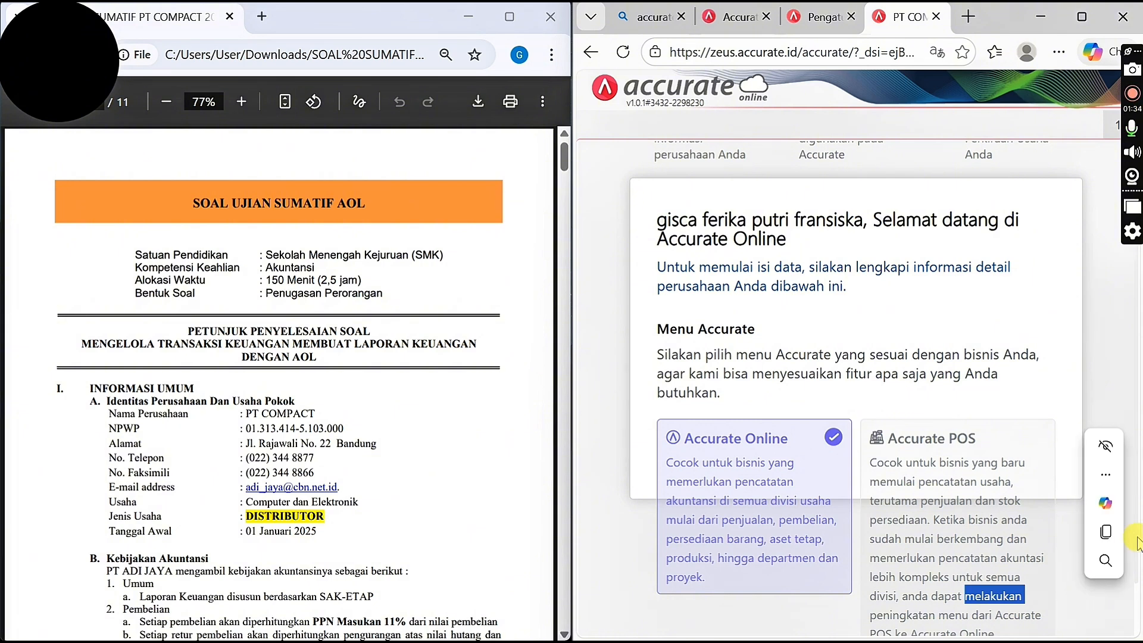
{"action": "left_click", "coordinate": [1083, 387]}
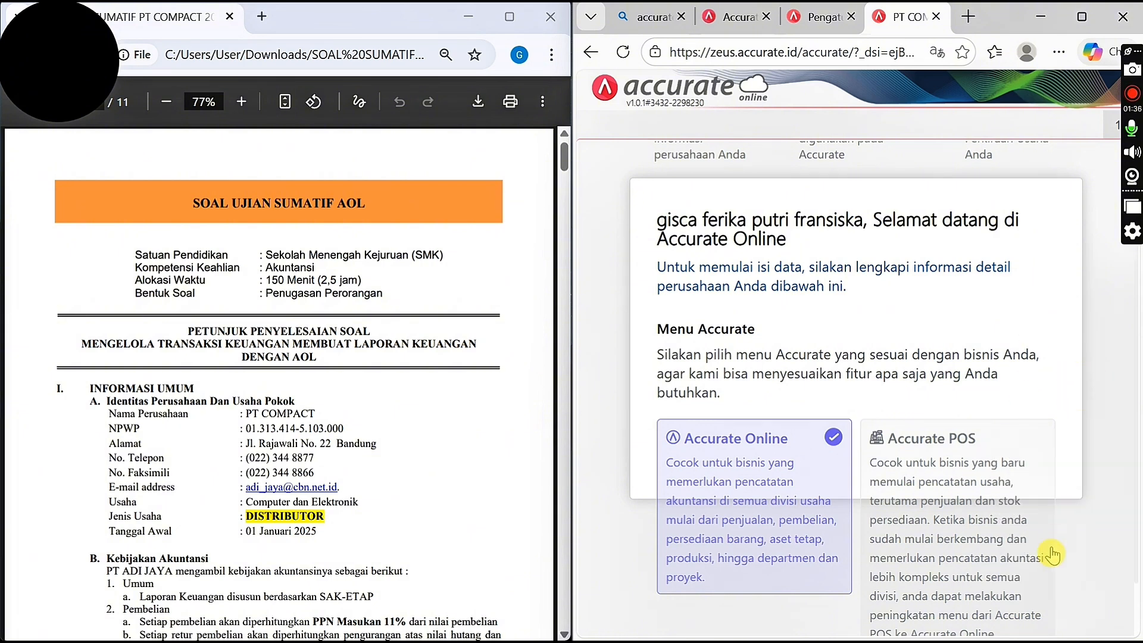
{"action": "scroll", "coordinate": [1068, 550], "scroll_direction": "down", "scroll_amount": 1}
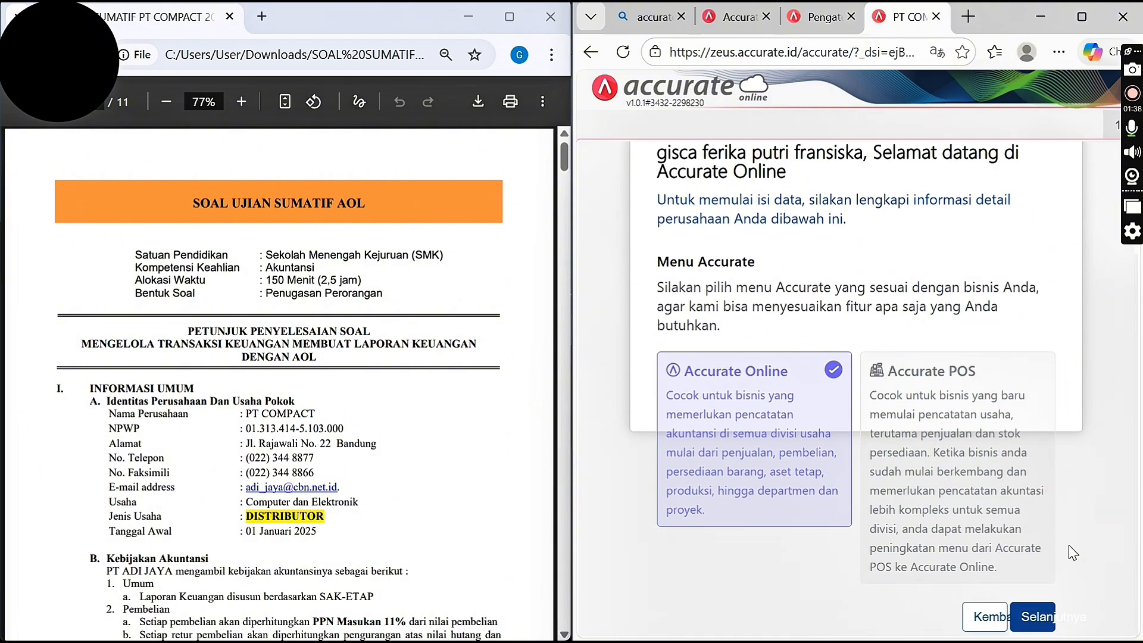
{"action": "left_click", "coordinate": [1036, 619]}
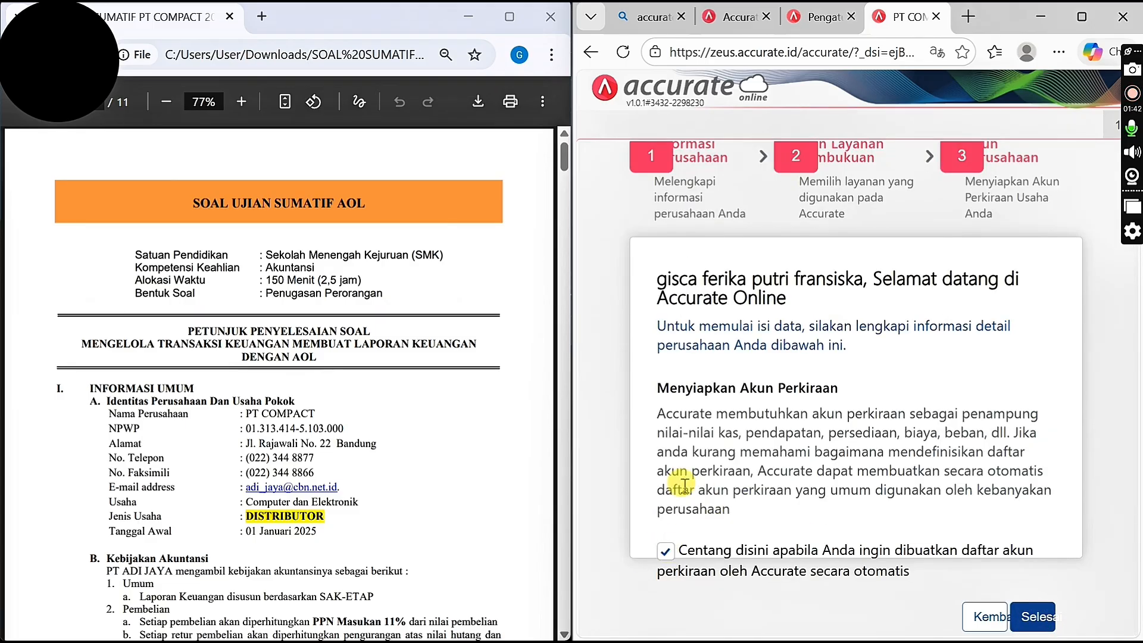
Turn off automatic creation of the chart of accounts and finish the company setup
{"action": "left_click", "coordinate": [667, 552]}
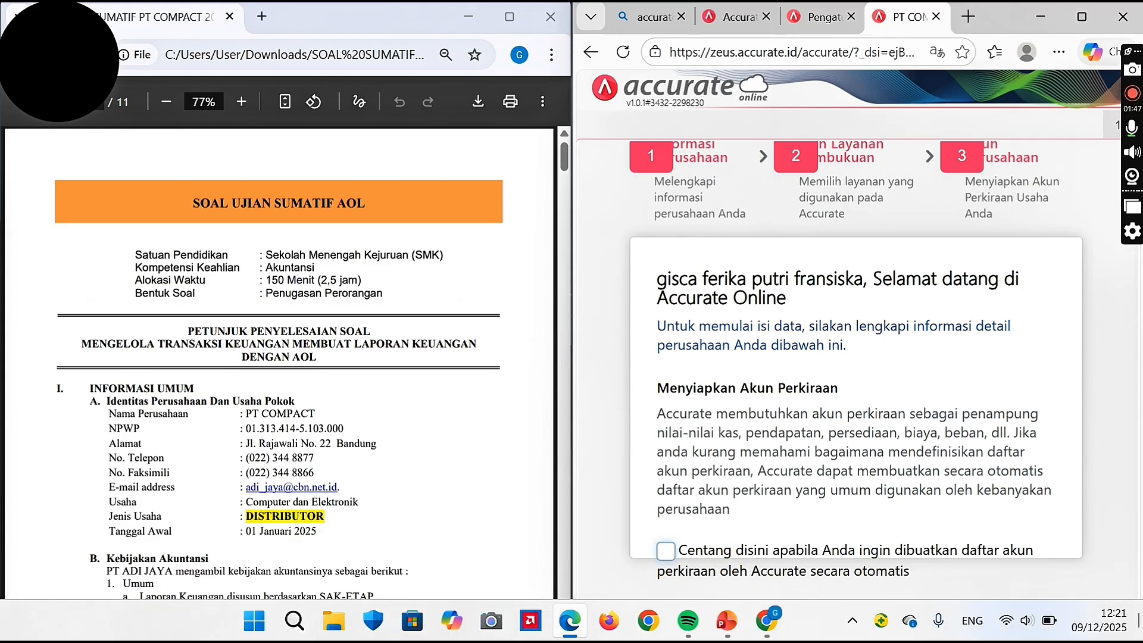
{"action": "left_click", "coordinate": [1037, 615]}
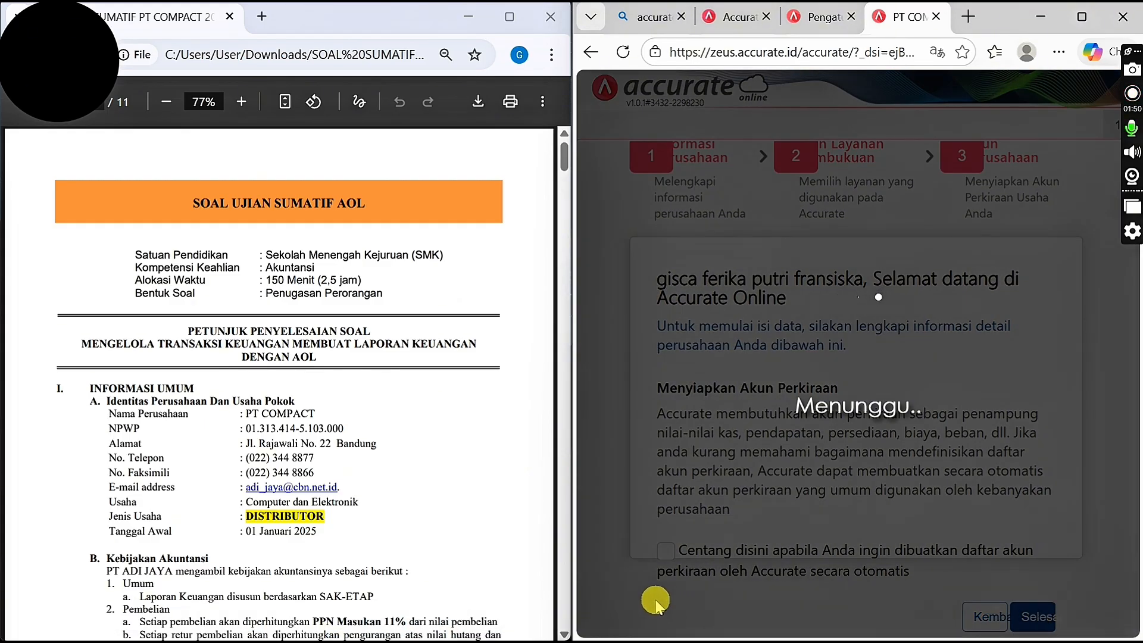
Look through the exam document's chart of accounts, trial balance, customer and supplier lists and accounting policies, ending at its first page
{"action": "scroll", "coordinate": [560, 541], "scroll_direction": "down", "scroll_amount": 20}
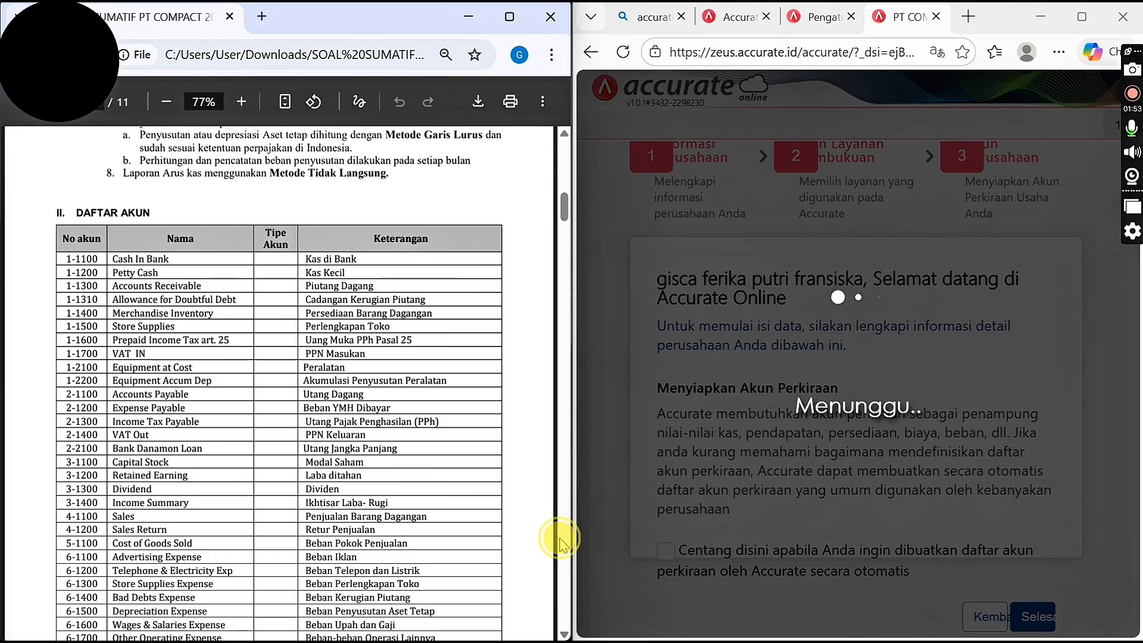
{"action": "scroll", "coordinate": [560, 542], "scroll_direction": "down", "scroll_amount": 10}
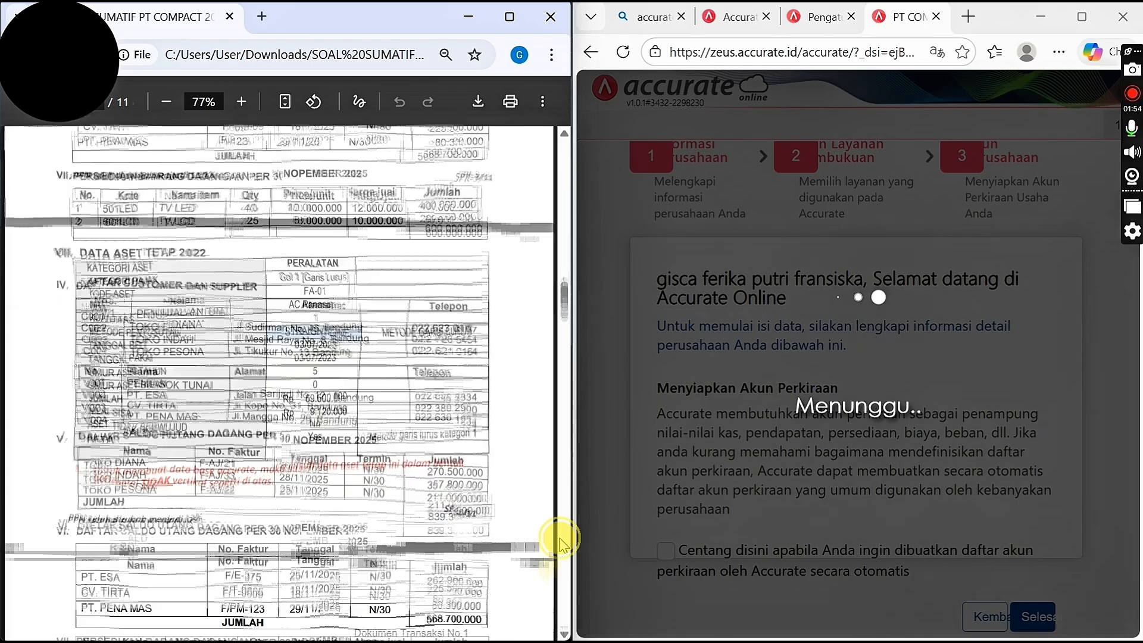
{"action": "left_click", "coordinate": [560, 273]}
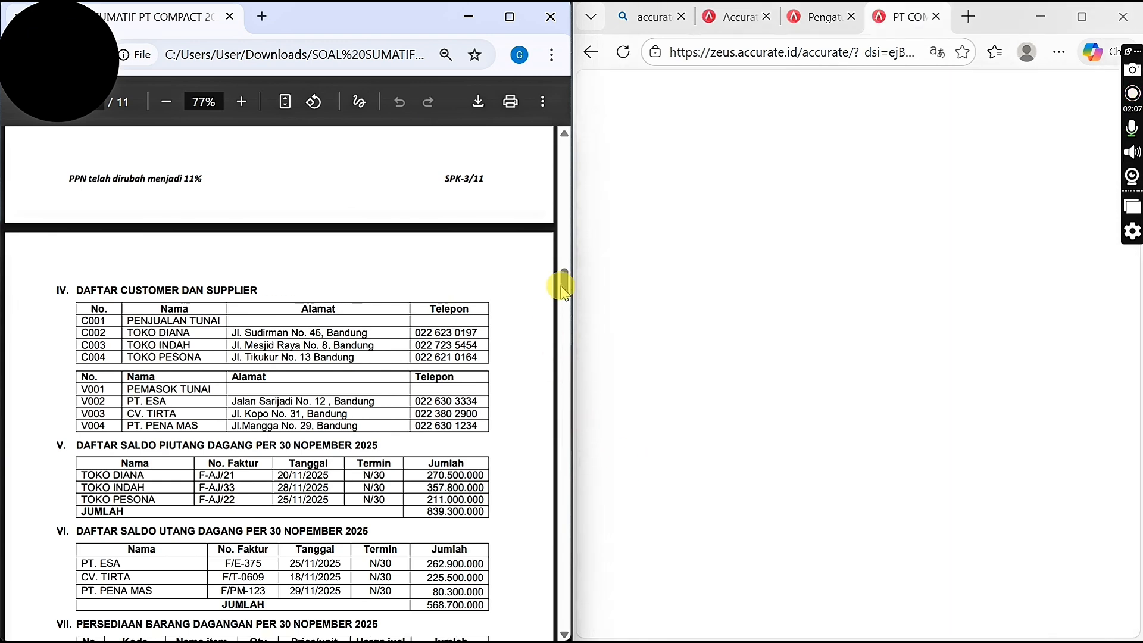
{"action": "left_click", "coordinate": [564, 249]}
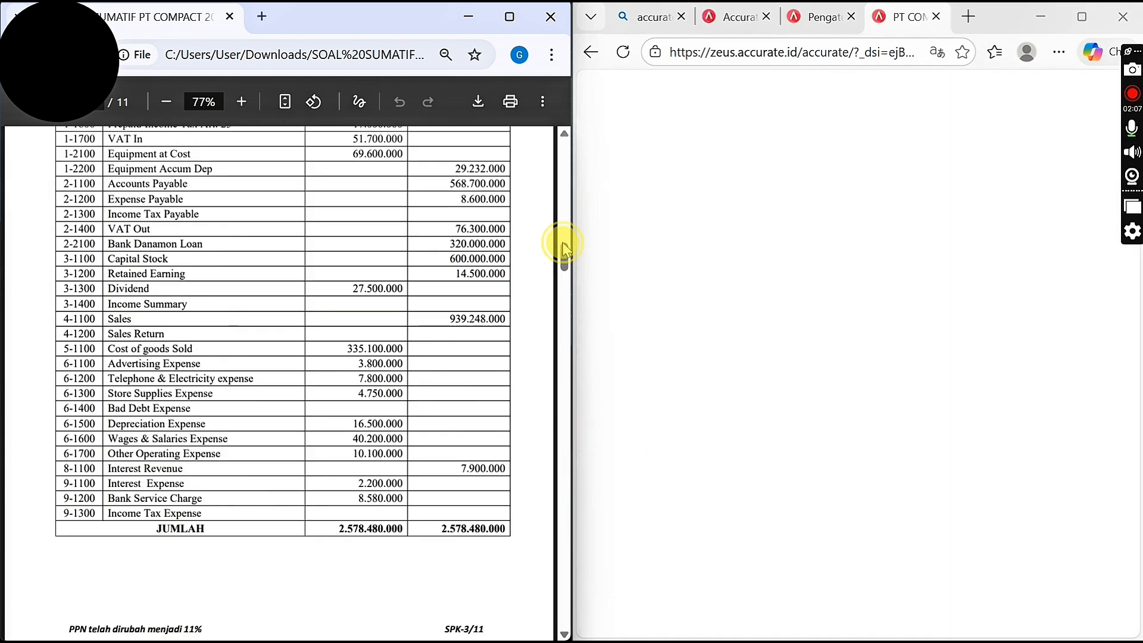
{"action": "left_click", "coordinate": [565, 192]}
{"action": "left_click", "coordinate": [564, 190]}
{"action": "left_click", "coordinate": [564, 162]}
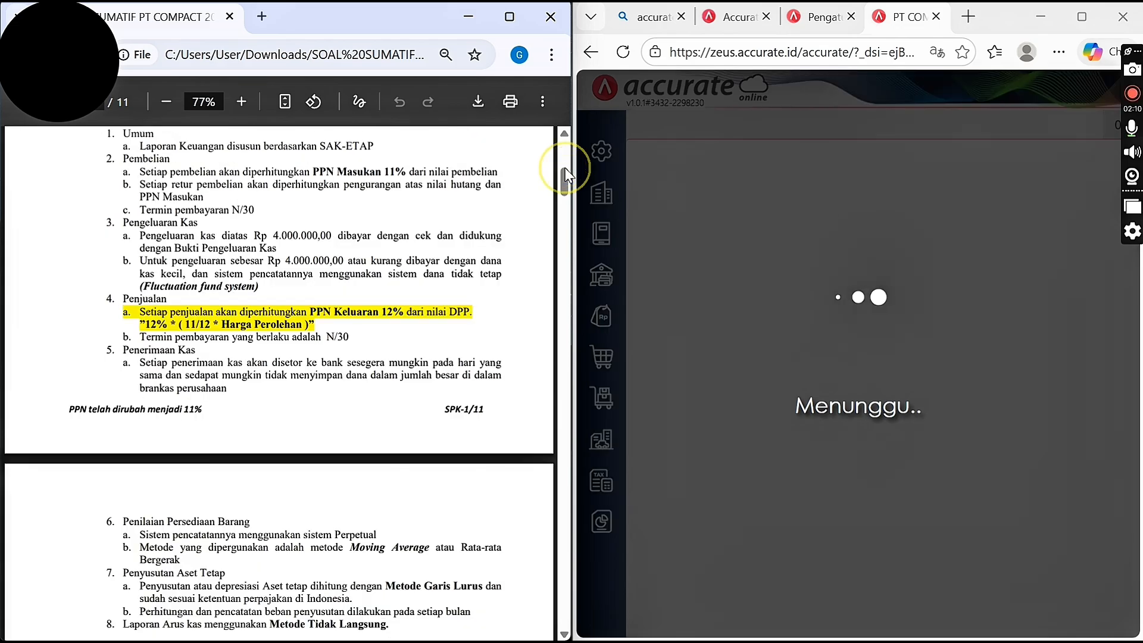
{"action": "left_click", "coordinate": [564, 156]}
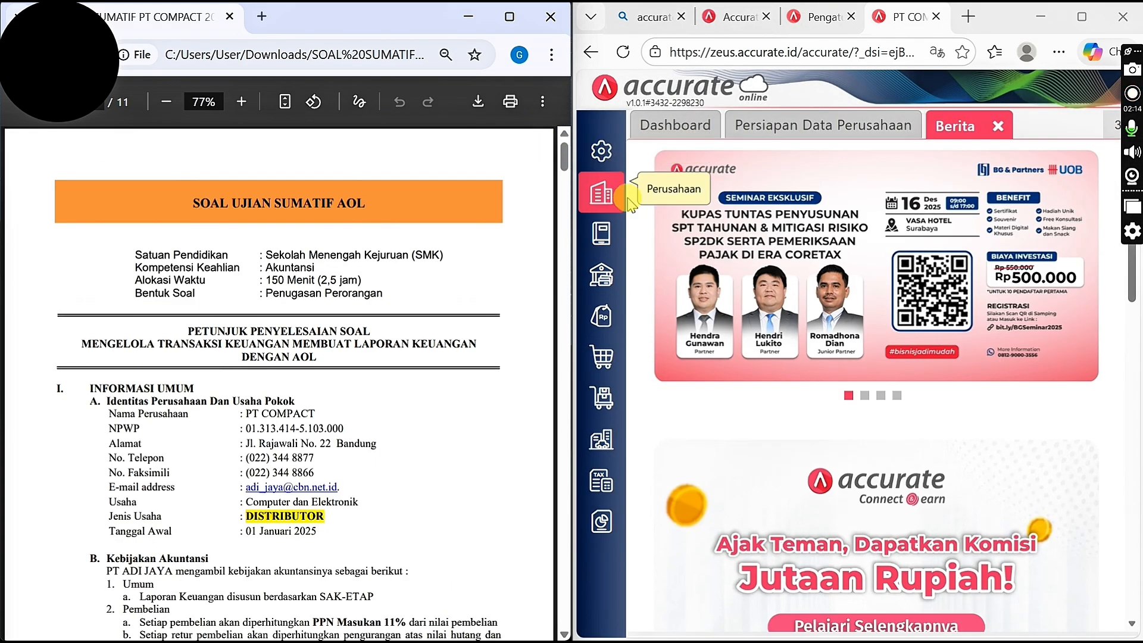
Open the company's address details (Alamat) in the Preferensi settings
{"action": "left_click", "coordinate": [611, 142]}
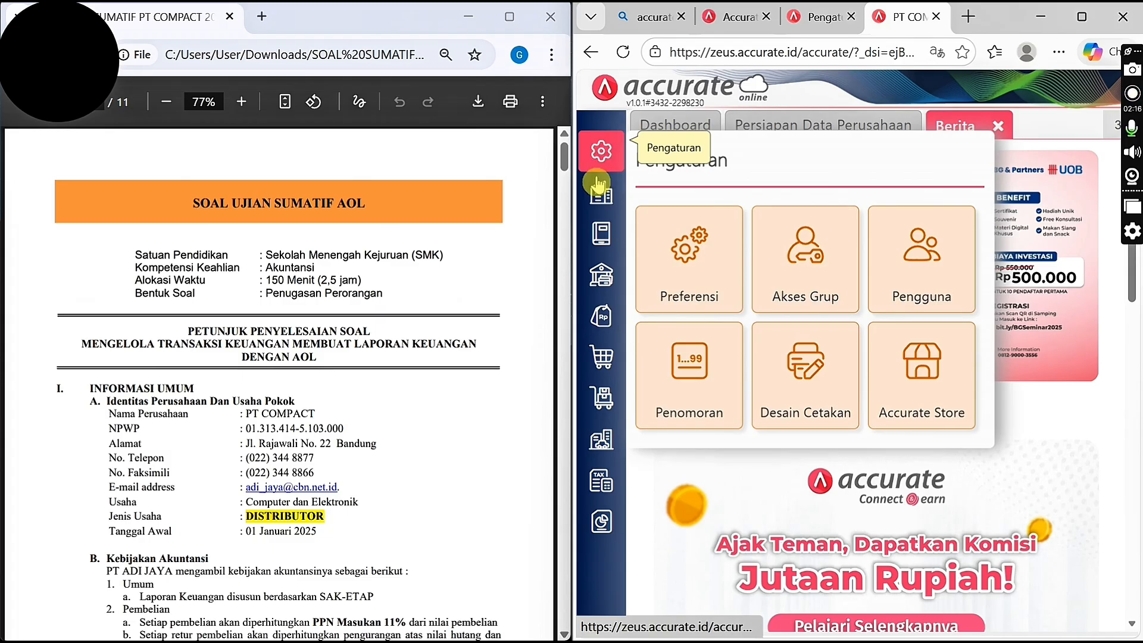
{"action": "left_click", "coordinate": [707, 262]}
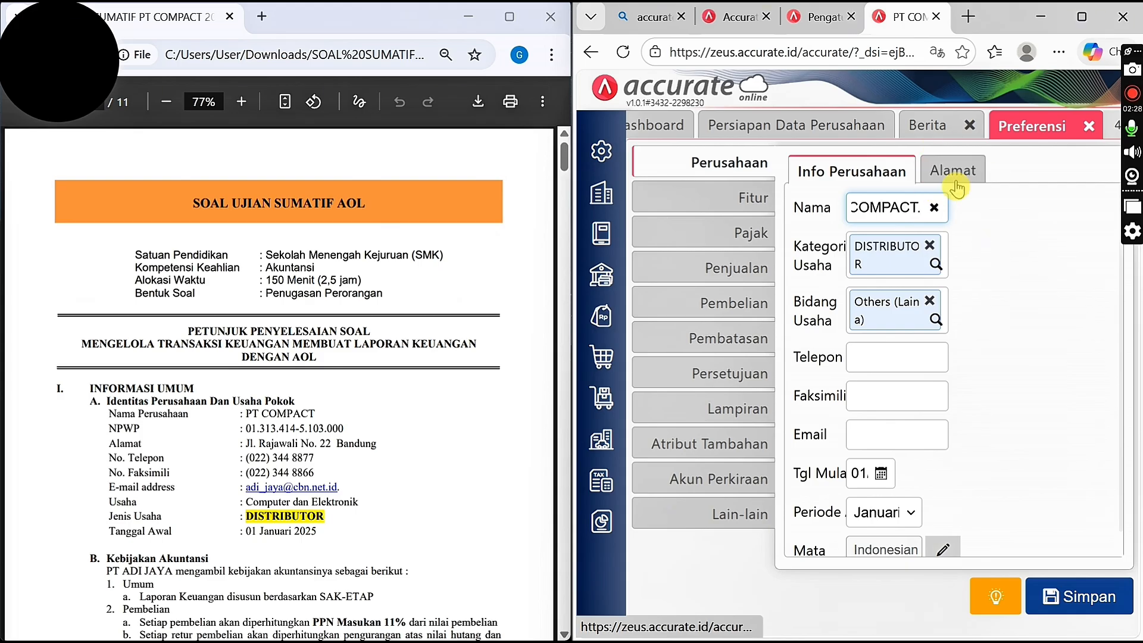
{"action": "left_click", "coordinate": [952, 172]}
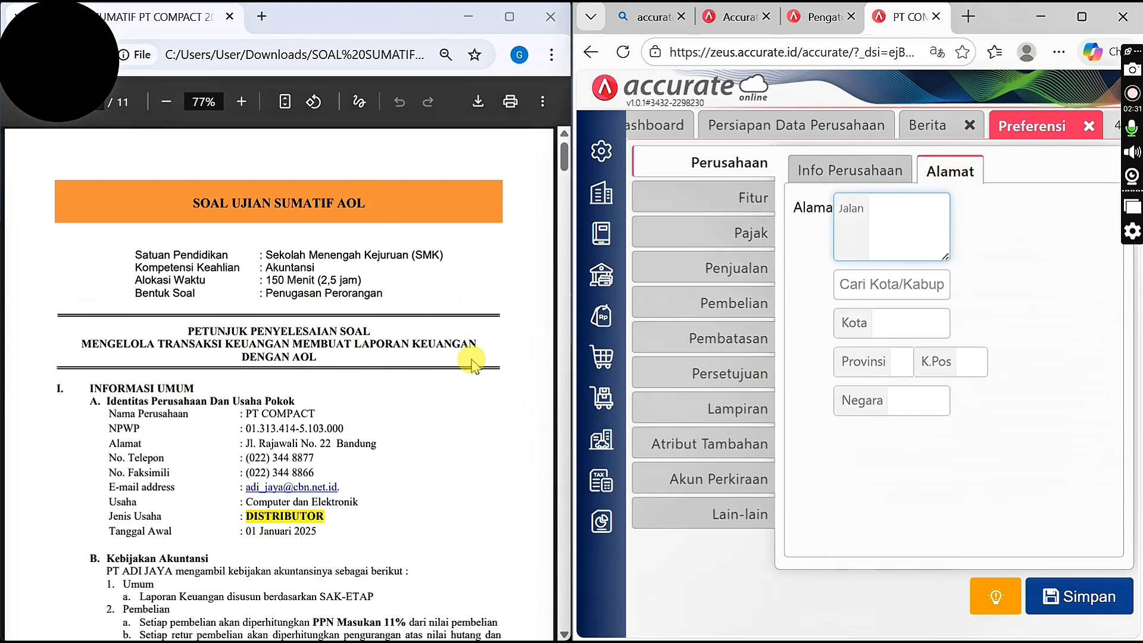
Enter the company's street address from the exam document in the Jalan field
{"action": "left_click", "coordinate": [246, 443]}
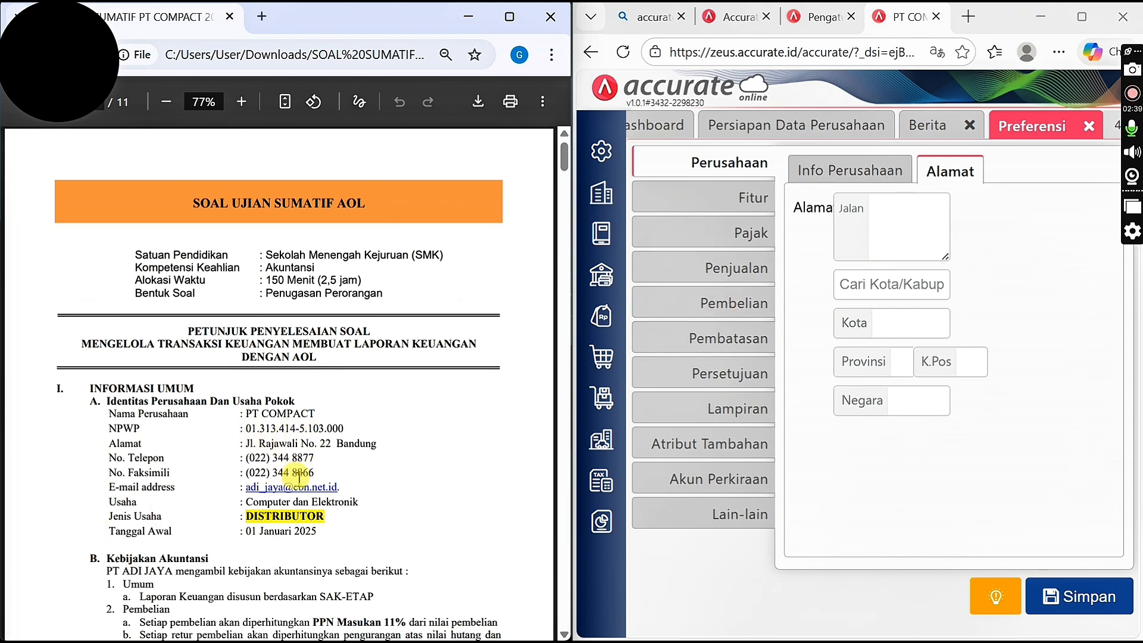
{"action": "left_click", "coordinate": [909, 220]}
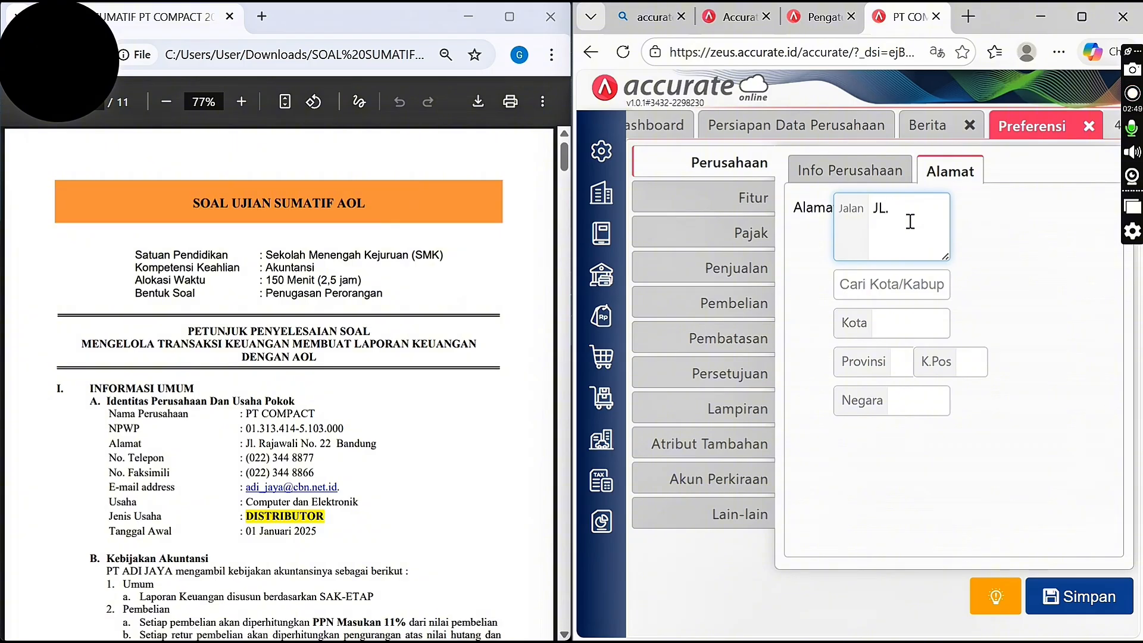
{"action": "type", "text": "WA"}
{"action": "type", "text": "LI NO.22 BAN"}
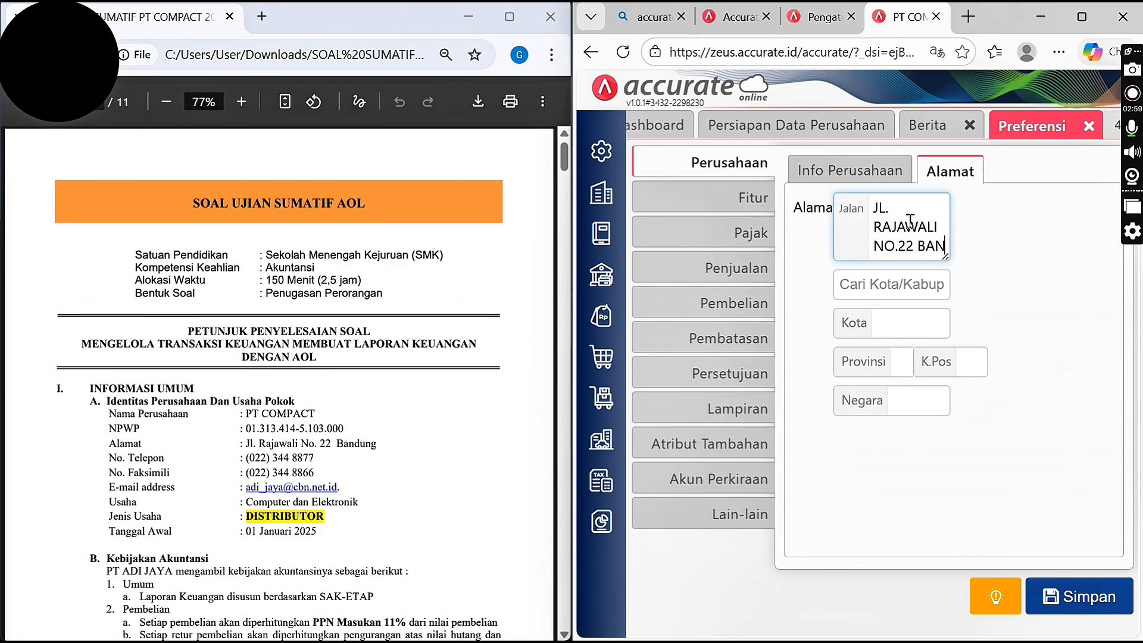
{"action": "type", "text": "DUNG"}
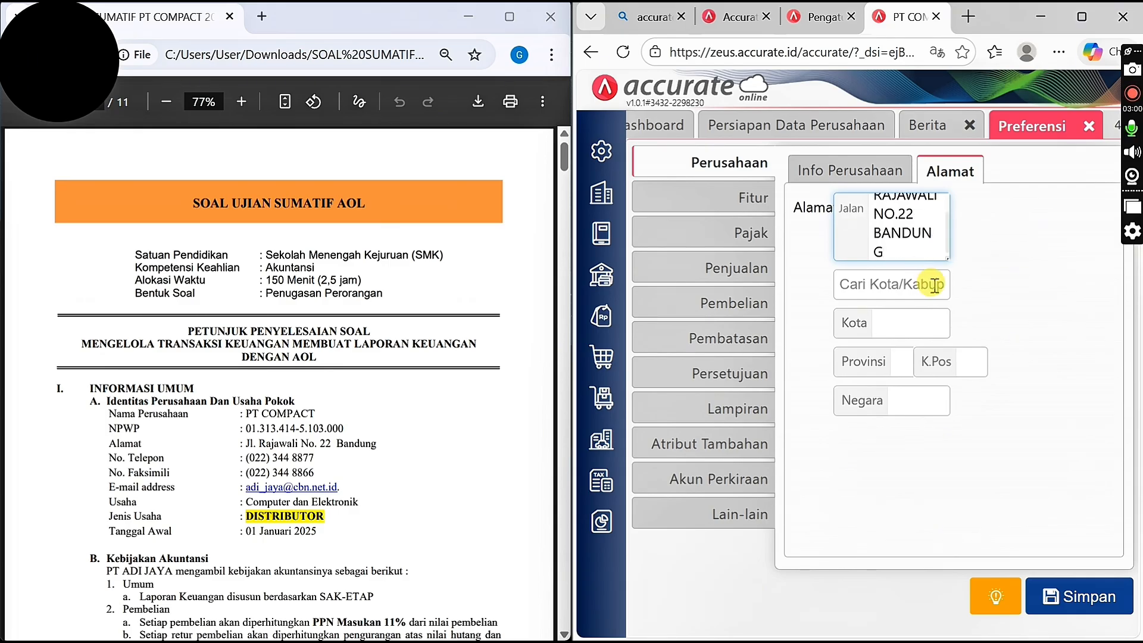
Set the company's city to Kota Bandung through the city search and save the preferences
{"action": "left_click", "coordinate": [912, 280]}
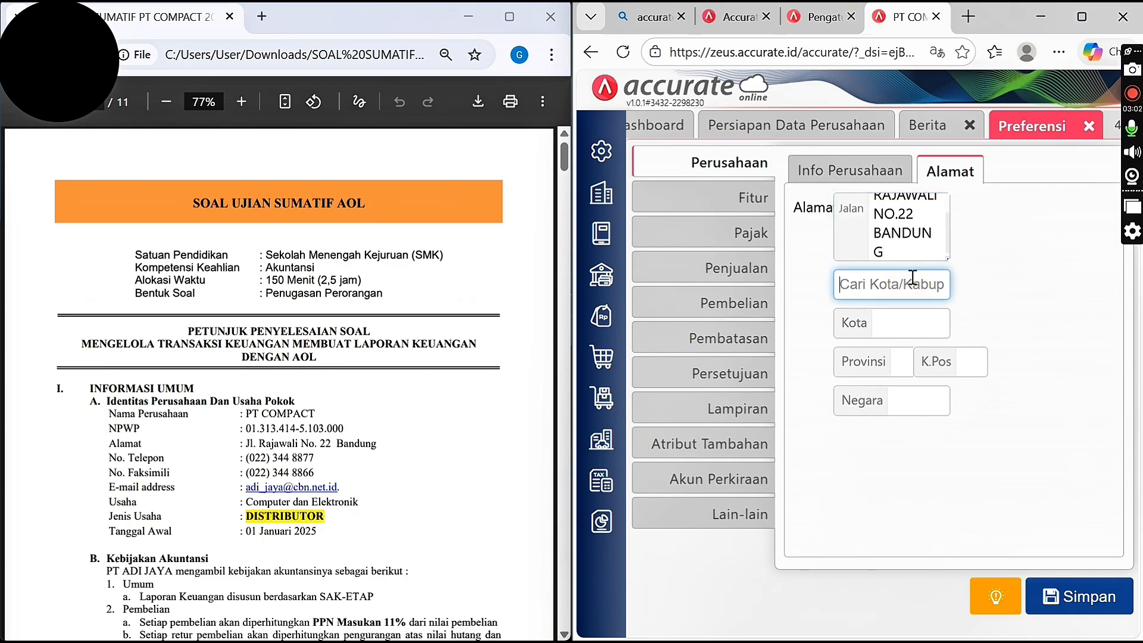
{"action": "type", "text": "KA"}
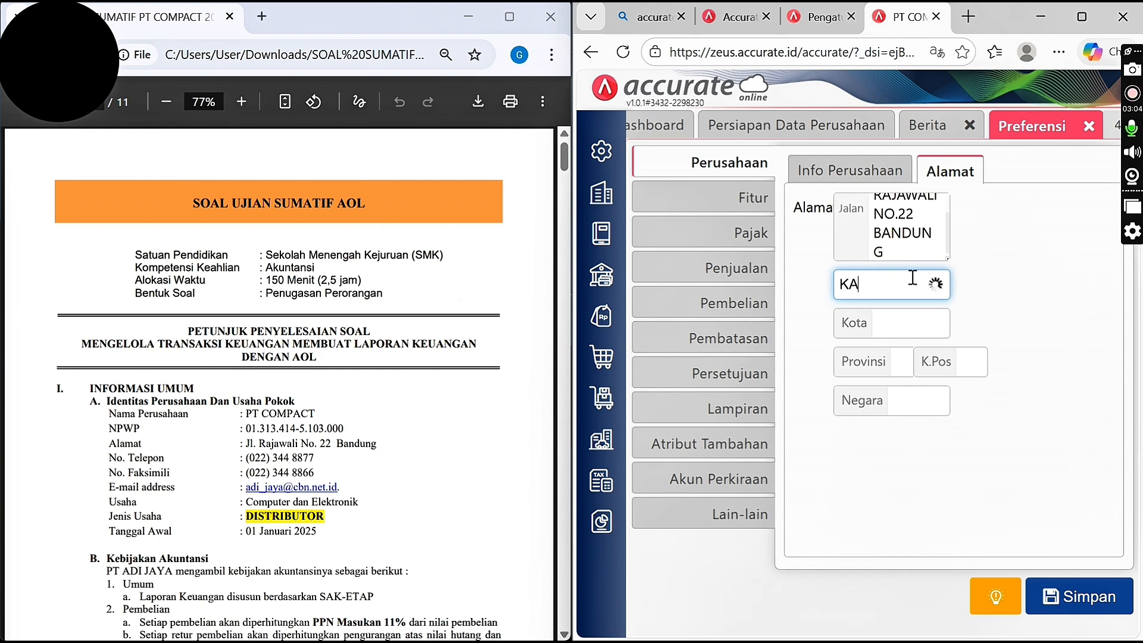
{"action": "key", "text": "BackSpace"}
{"action": "key", "text": "BackSpace"}
{"action": "type", "text": "BAN"}
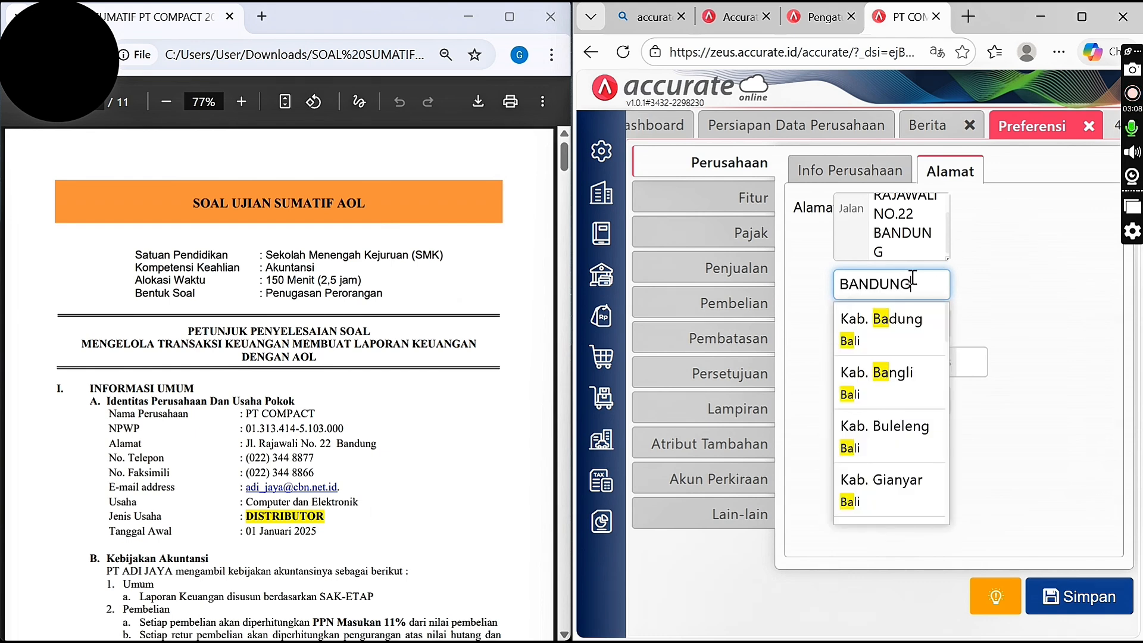
{"action": "type", "text": "DUNG"}
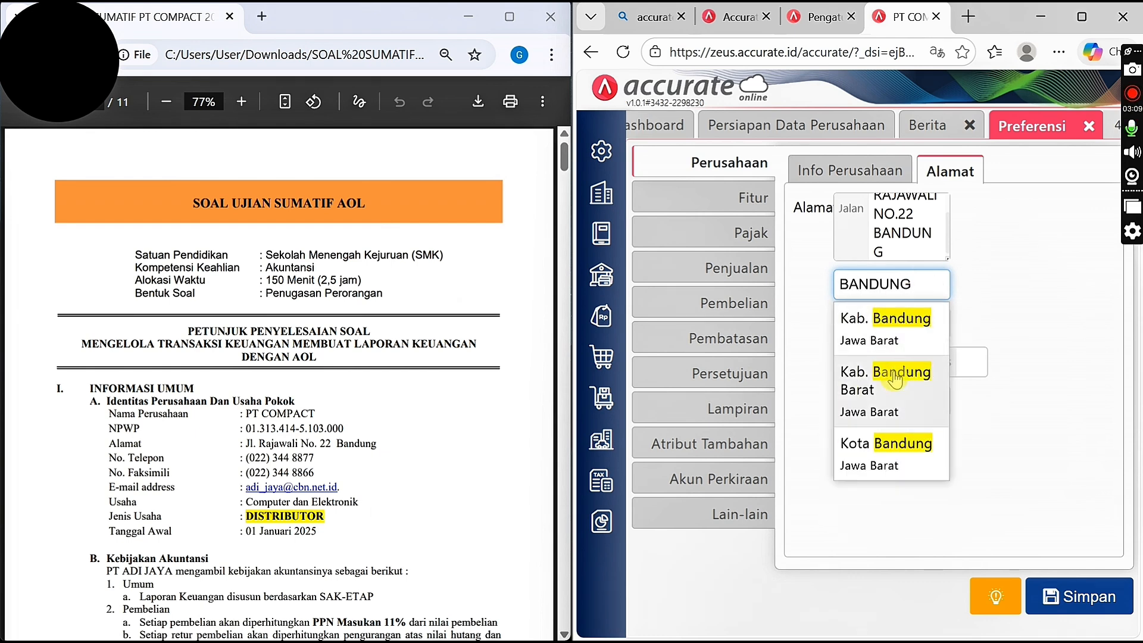
{"action": "left_click", "coordinate": [900, 461]}
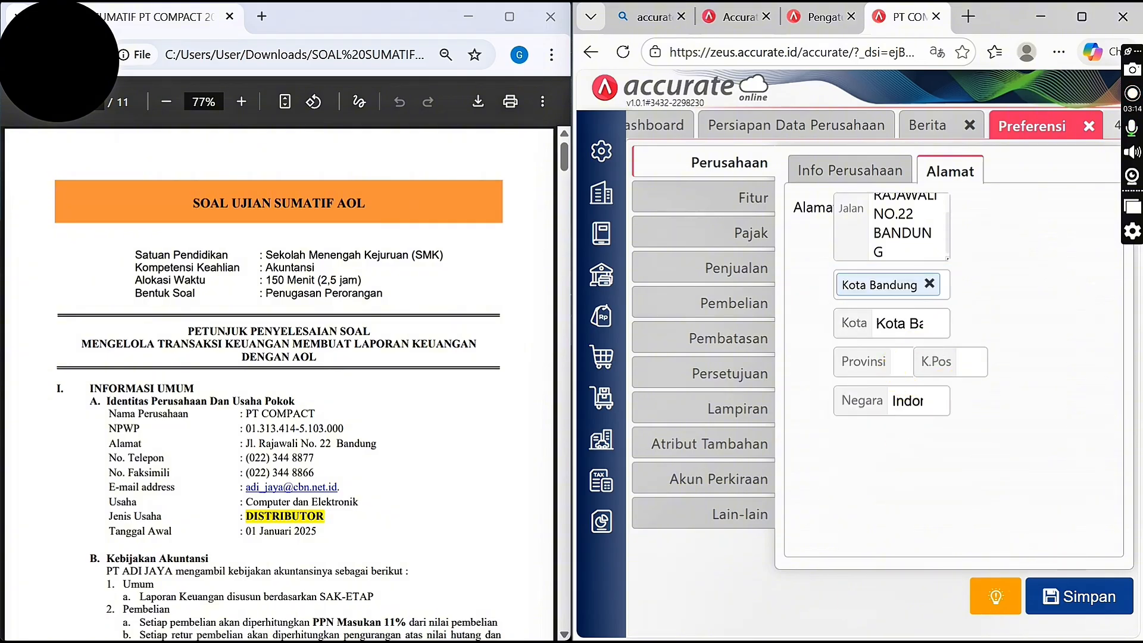
{"action": "left_click", "coordinate": [1077, 598]}
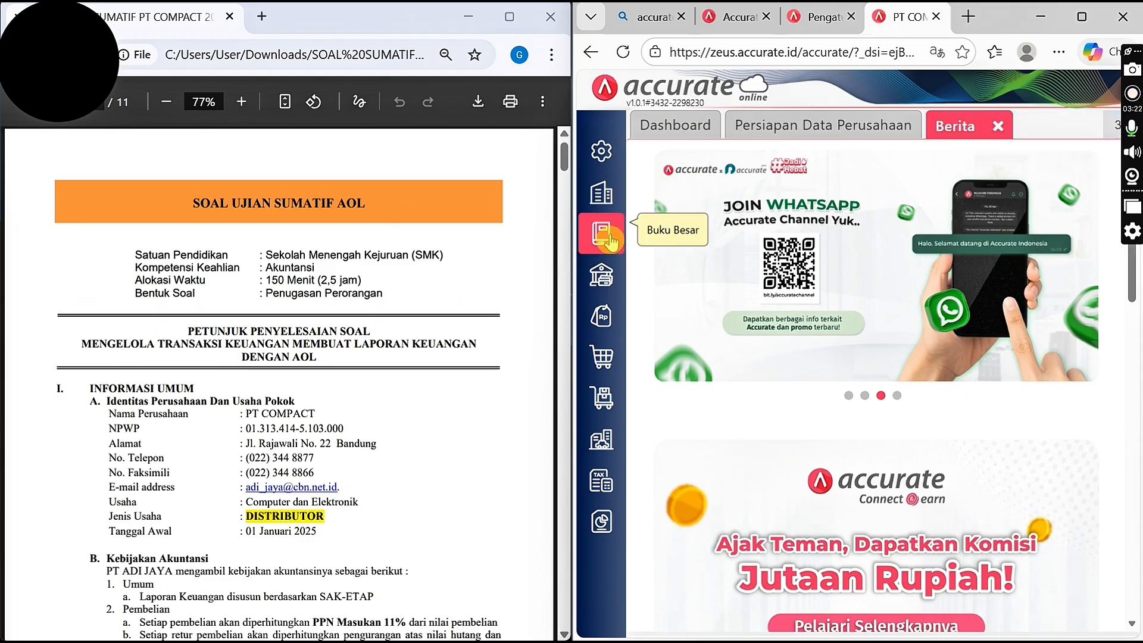
Open the list of existing accounts in Akun Perkiraan under Buku Besar
{"action": "left_click", "coordinate": [610, 241]}
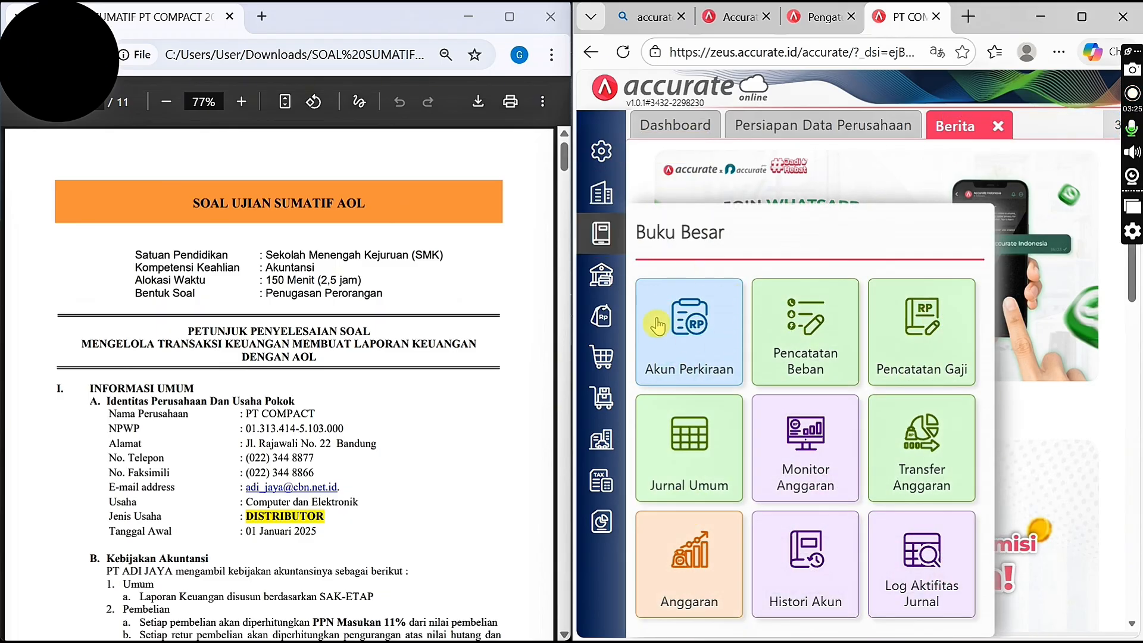
{"action": "left_click", "coordinate": [709, 326]}
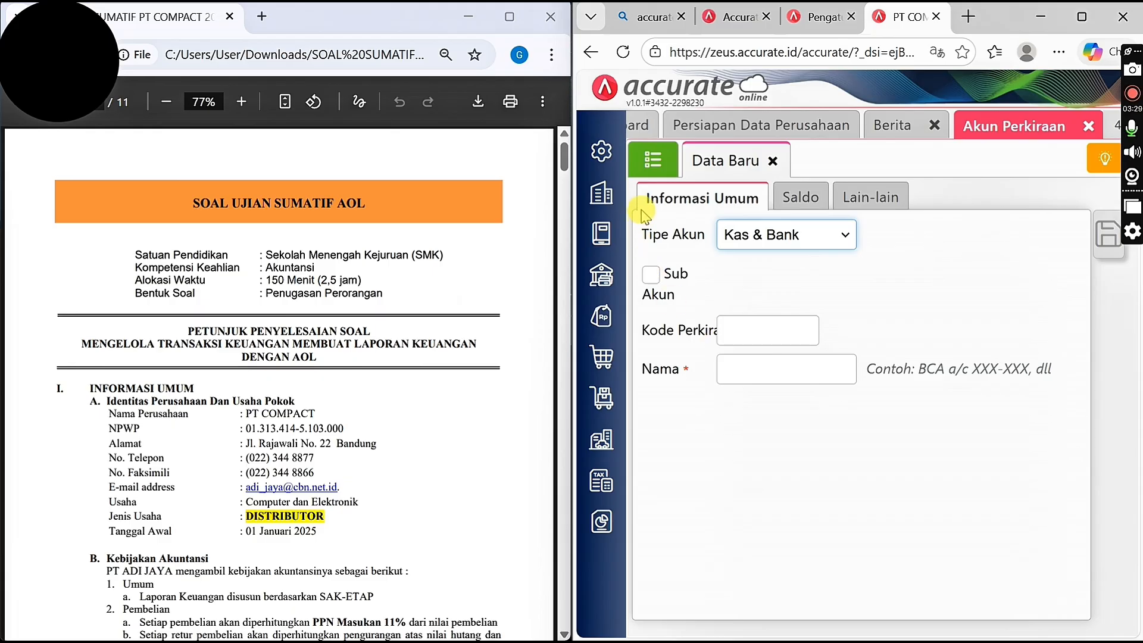
{"action": "left_click", "coordinate": [652, 159]}
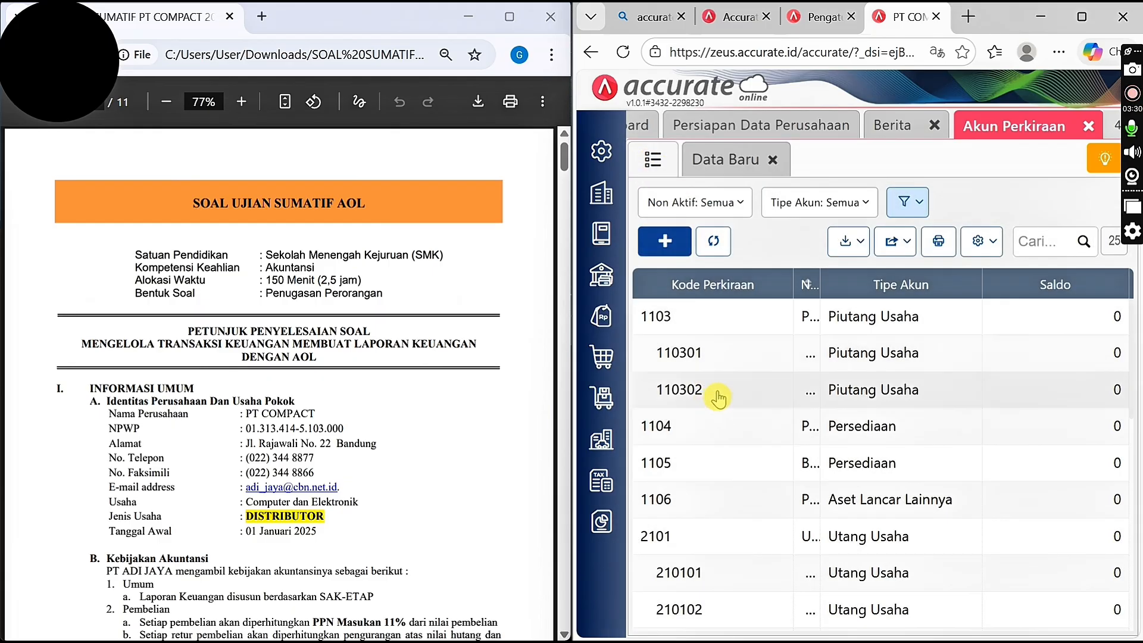
Change the Piutang Usaha IDR account's code to 1-1300 following the exam document's Daftar Akun, and save it
{"action": "left_click", "coordinate": [754, 348]}
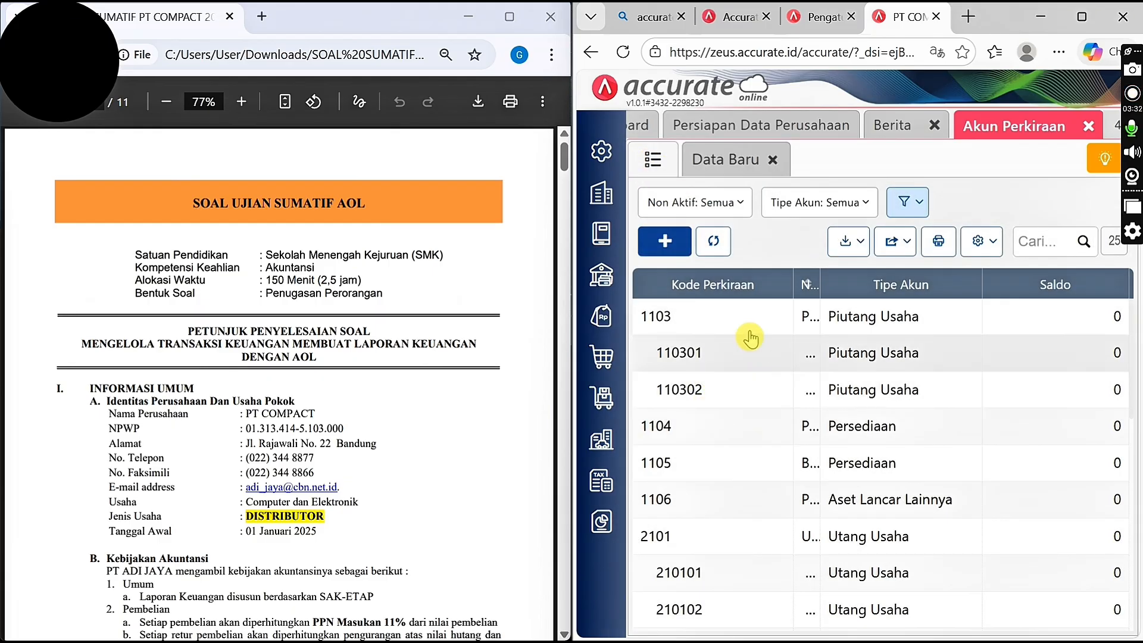
{"action": "left_click", "coordinate": [756, 354]}
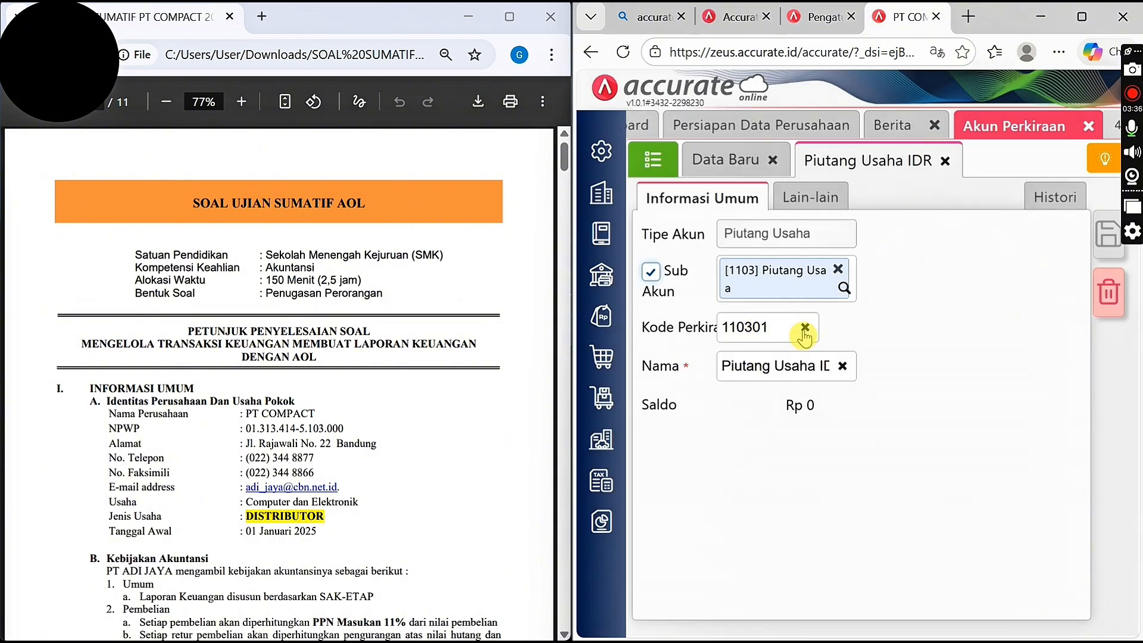
{"action": "left_click", "coordinate": [804, 328]}
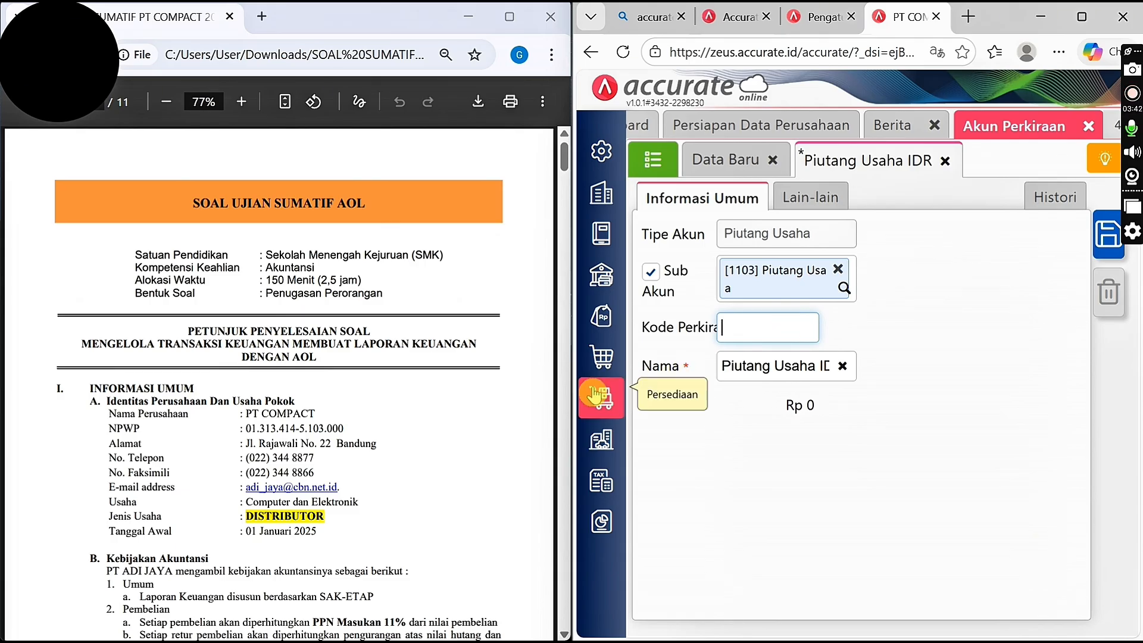
{"action": "left_click", "coordinate": [564, 405]}
{"action": "left_click", "coordinate": [564, 405]}
{"action": "left_click", "coordinate": [564, 405]}
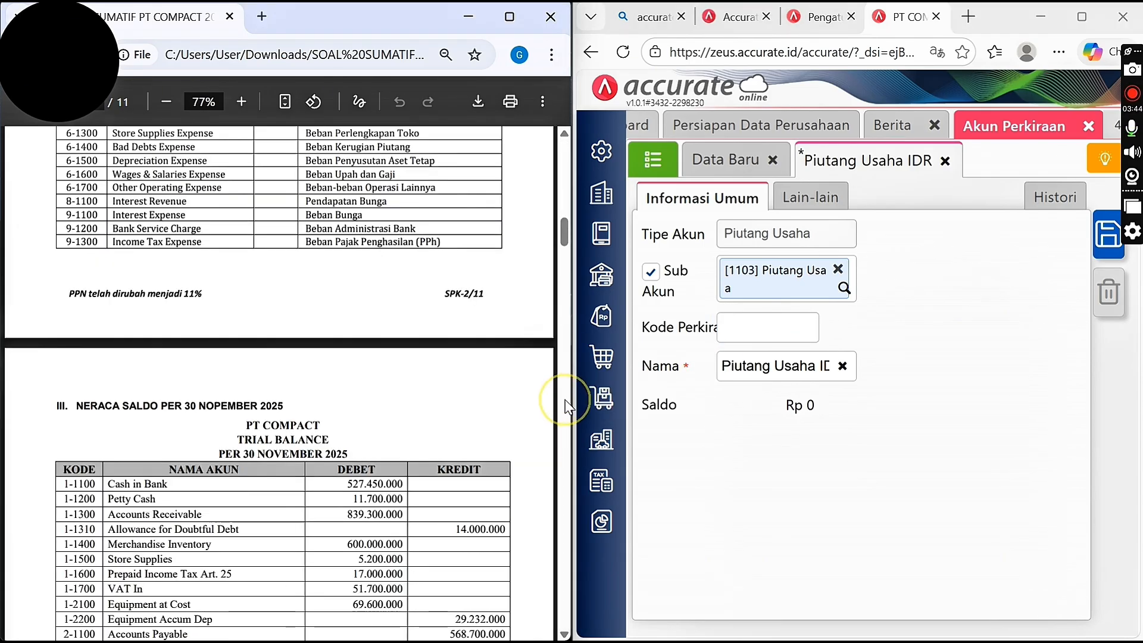
{"action": "left_click", "coordinate": [564, 198]}
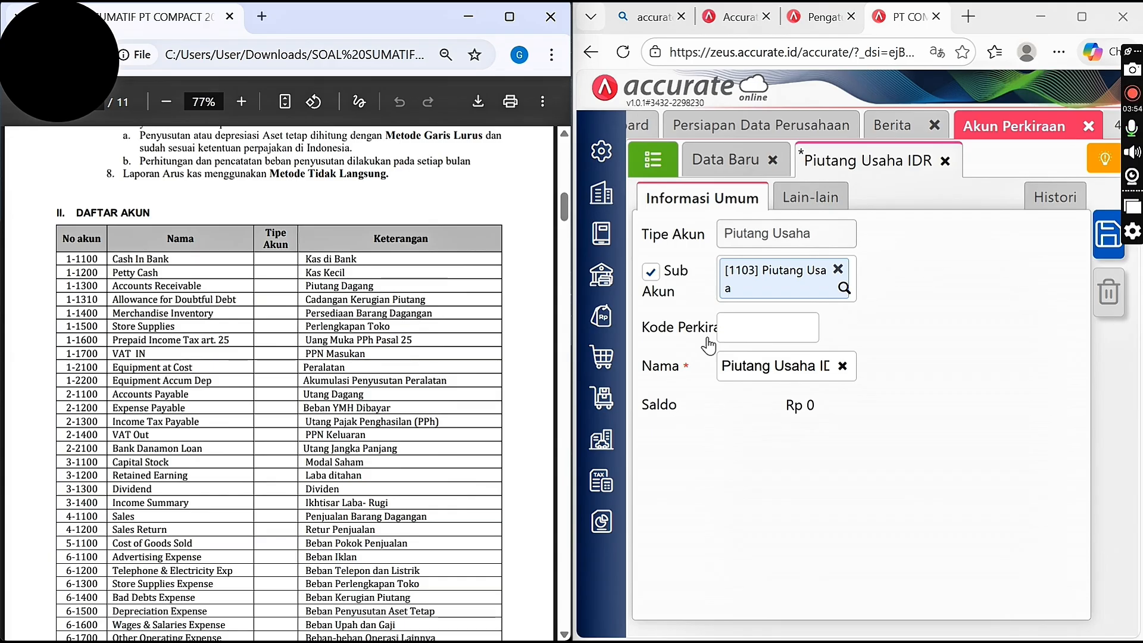
{"action": "left_click", "coordinate": [779, 327]}
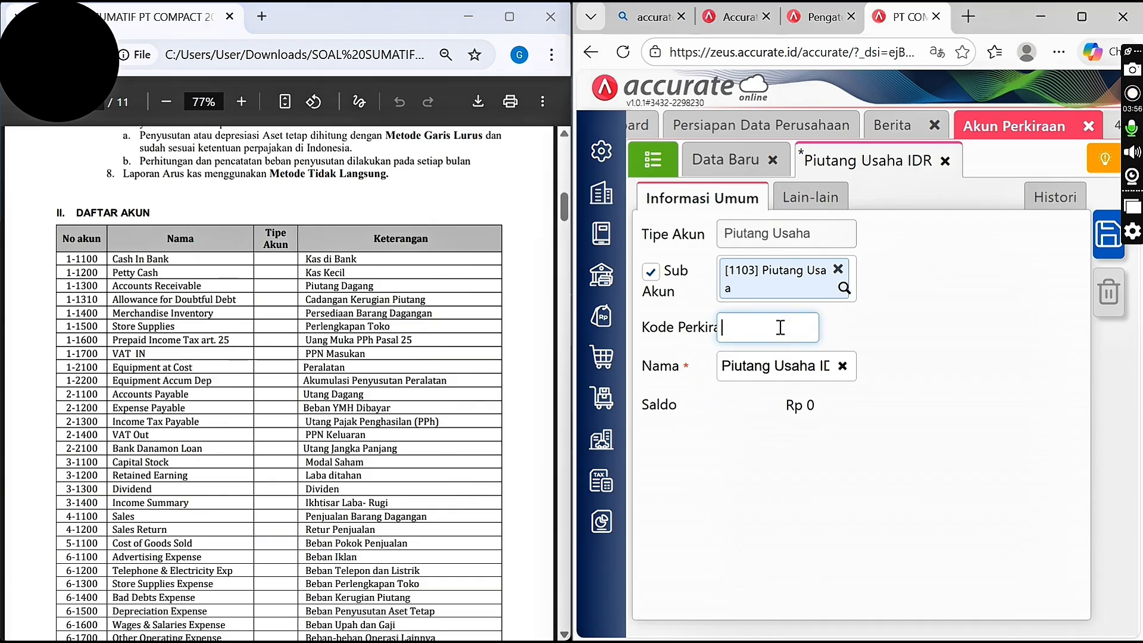
{"action": "type", "text": "1-1300"}
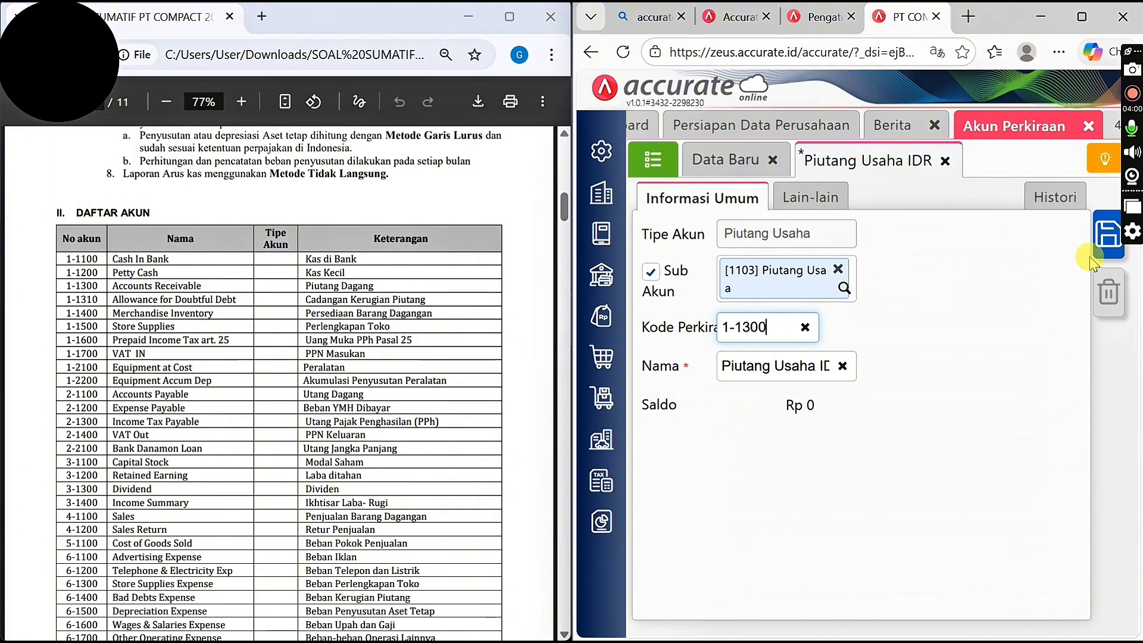
{"action": "left_click", "coordinate": [812, 356]}
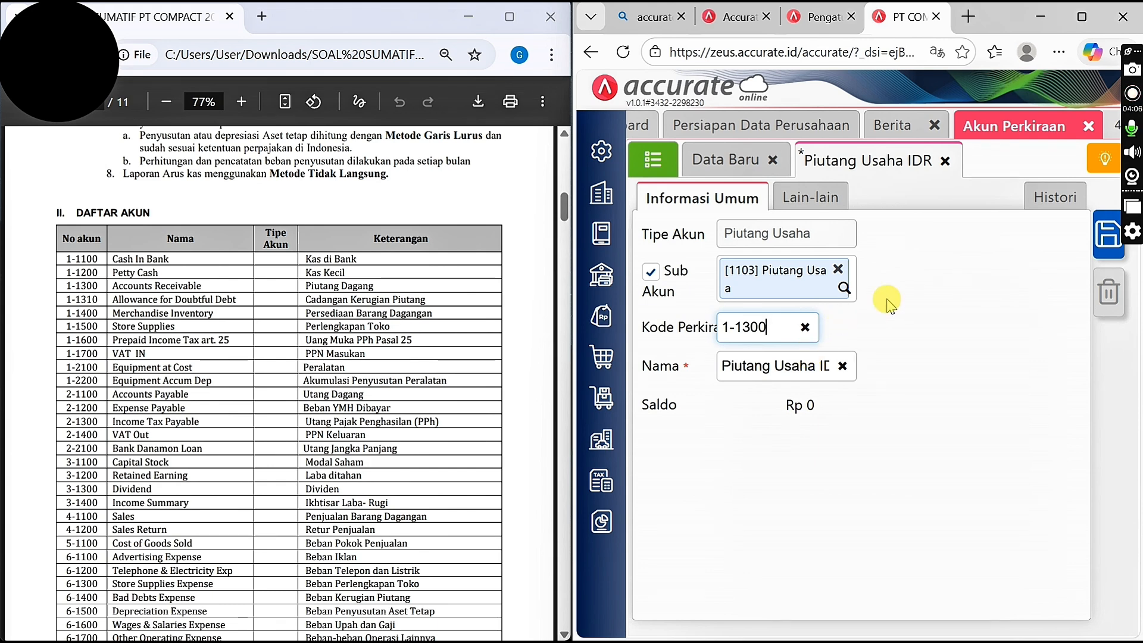
{"action": "left_click", "coordinate": [1110, 229]}
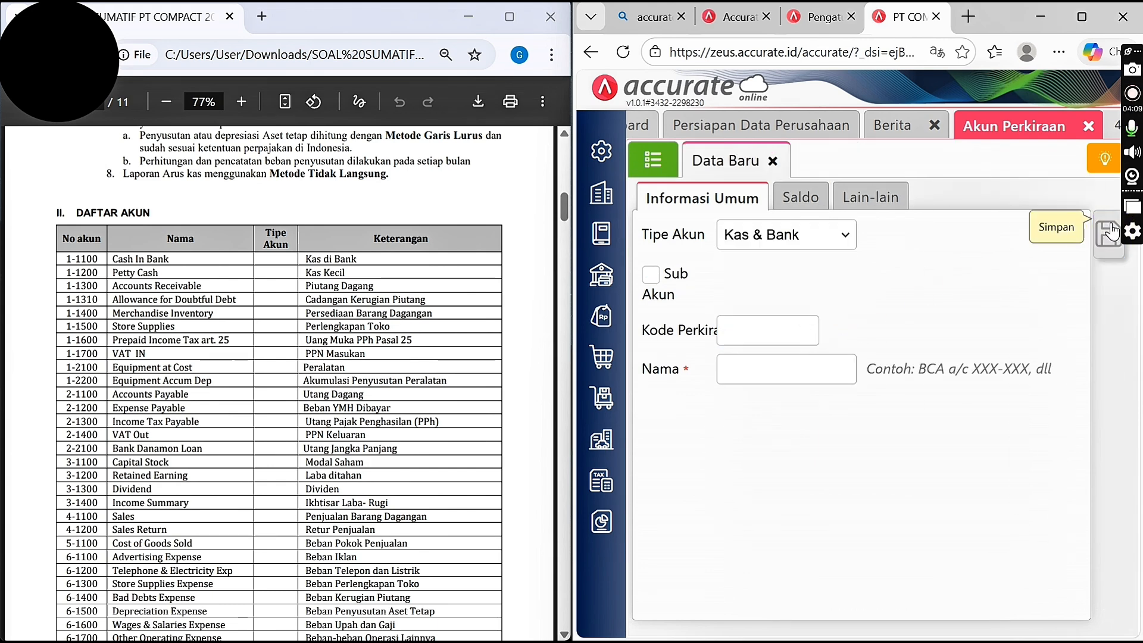
Return to the account list and widen its Nama column so the full account names can be read
{"action": "left_click", "coordinate": [653, 182]}
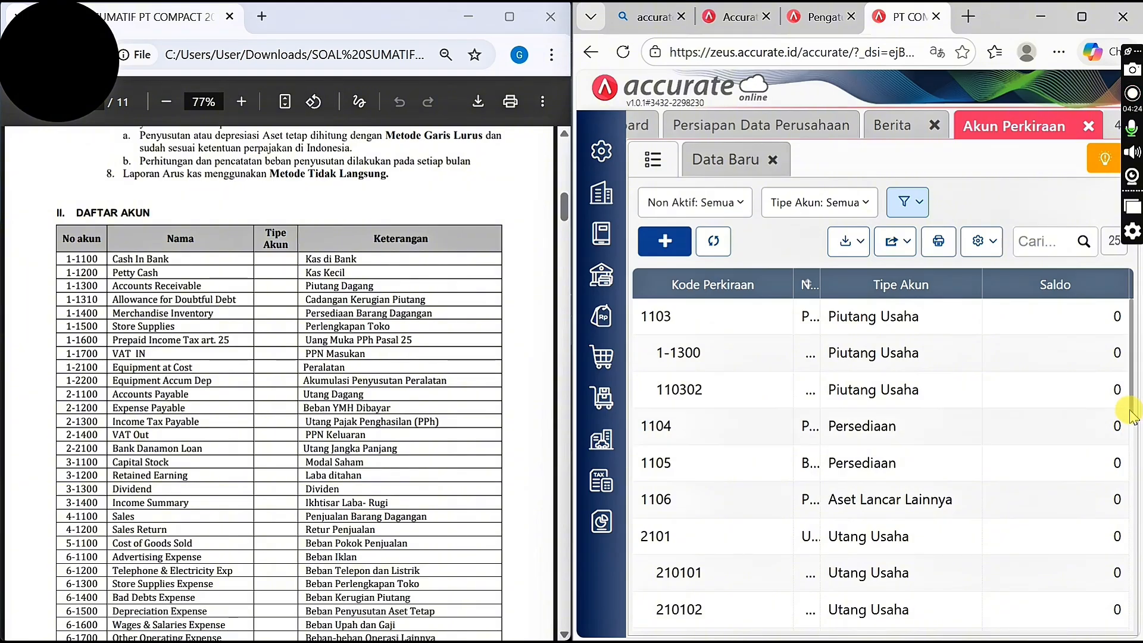
{"action": "left_click", "coordinate": [1130, 425]}
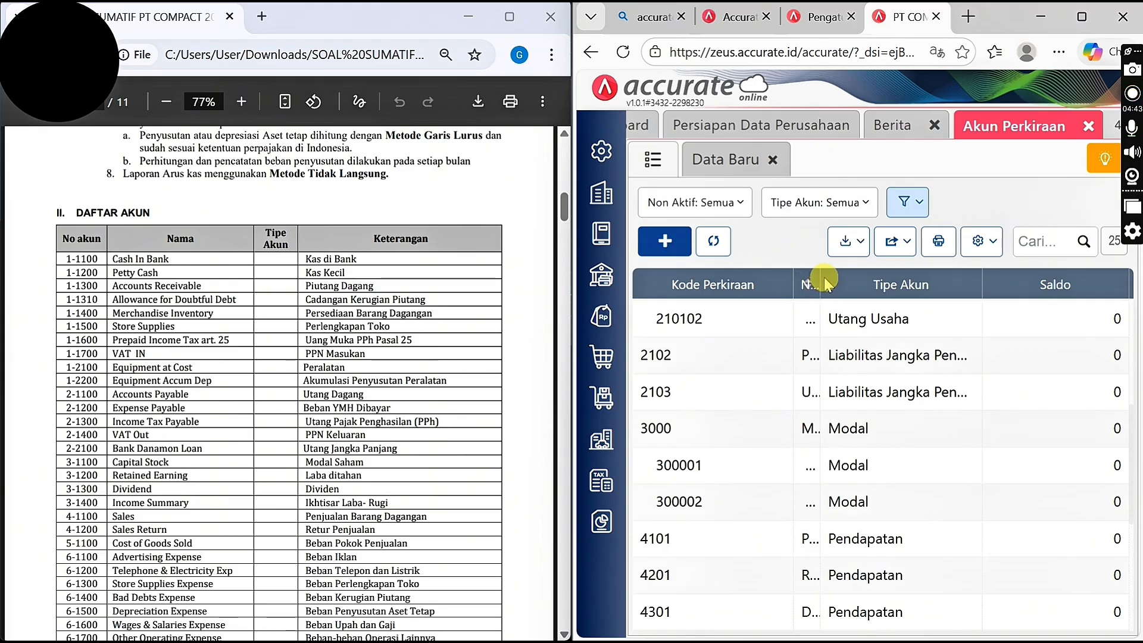
{"action": "left_click_drag", "start_coordinate": [813, 282], "coordinate": [1049, 257]}
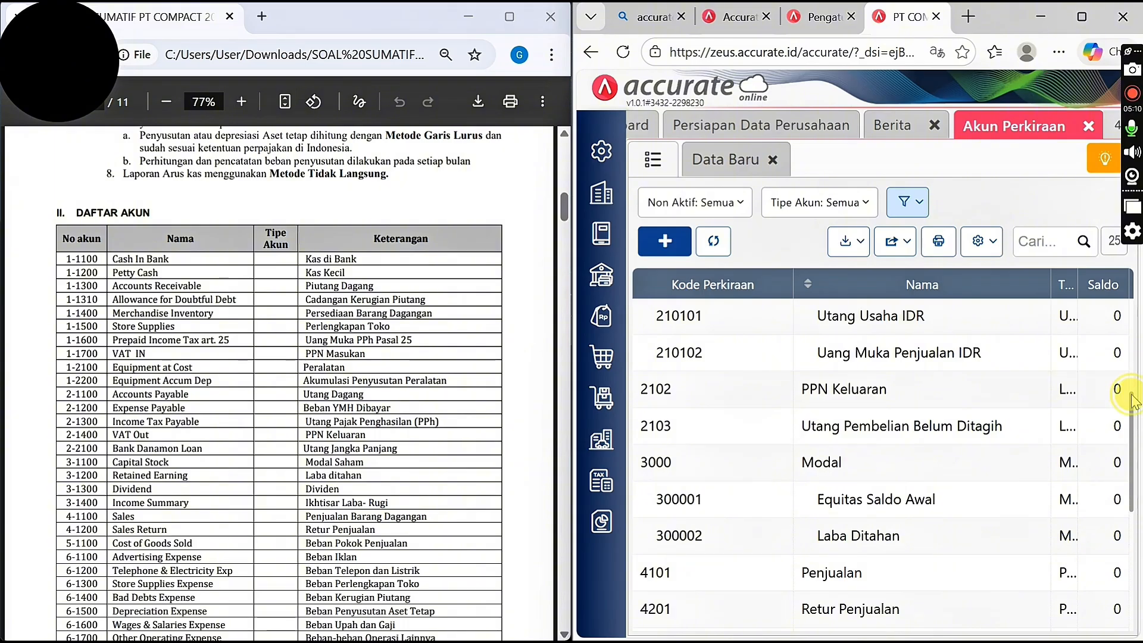
Change the Persediaan Barang account's code to 1-1400 and save it
{"action": "scroll", "coordinate": [1133, 386], "scroll_direction": "up", "scroll_amount": 1}
{"action": "scroll", "coordinate": [1131, 375], "scroll_direction": "up", "scroll_amount": 3}
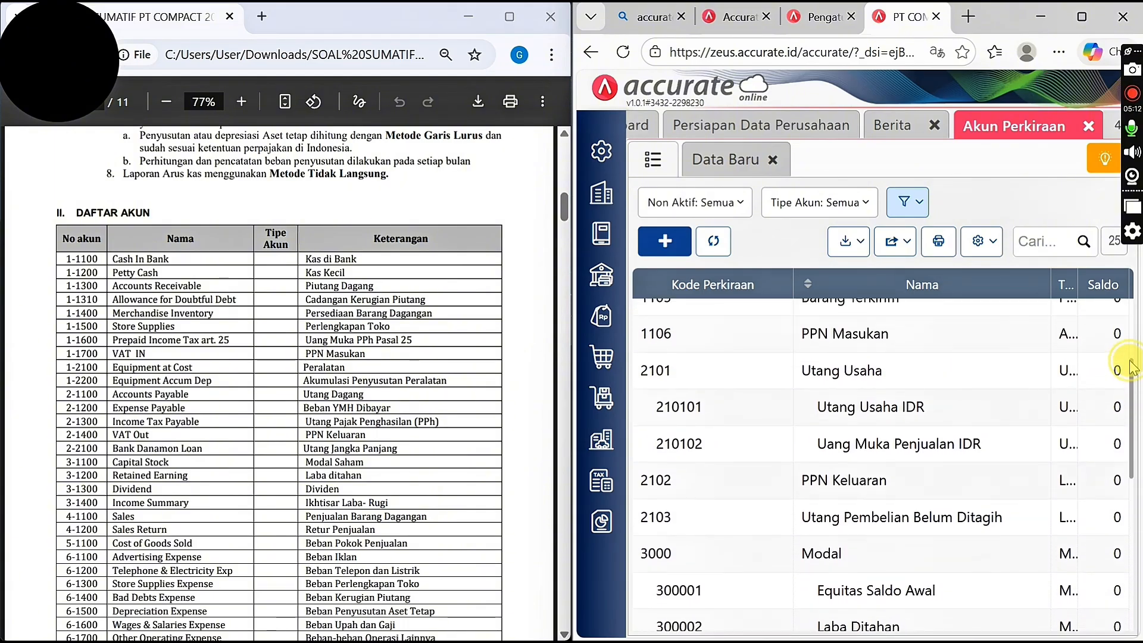
{"action": "scroll", "coordinate": [1130, 350], "scroll_direction": "up", "scroll_amount": 1}
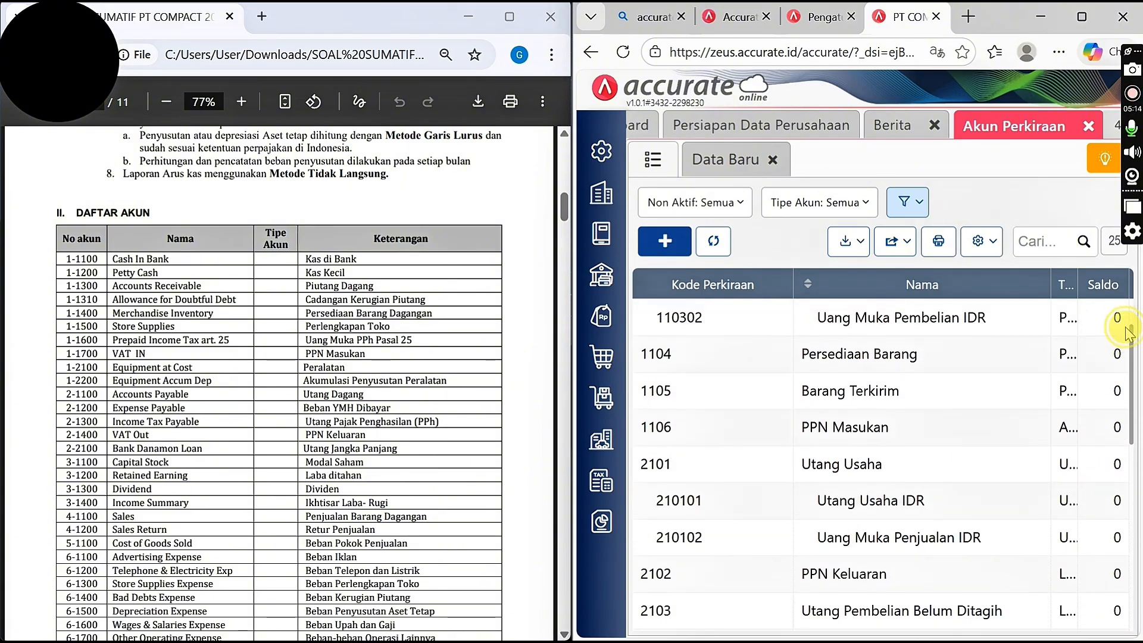
{"action": "left_click", "coordinate": [942, 360]}
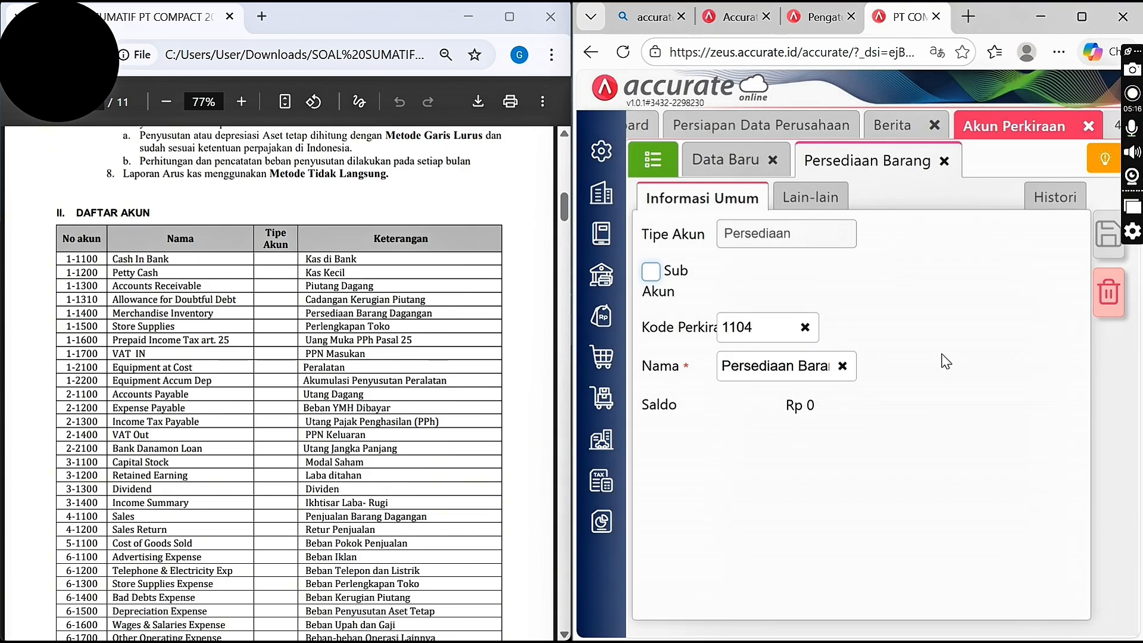
{"action": "left_click", "coordinate": [805, 328]}
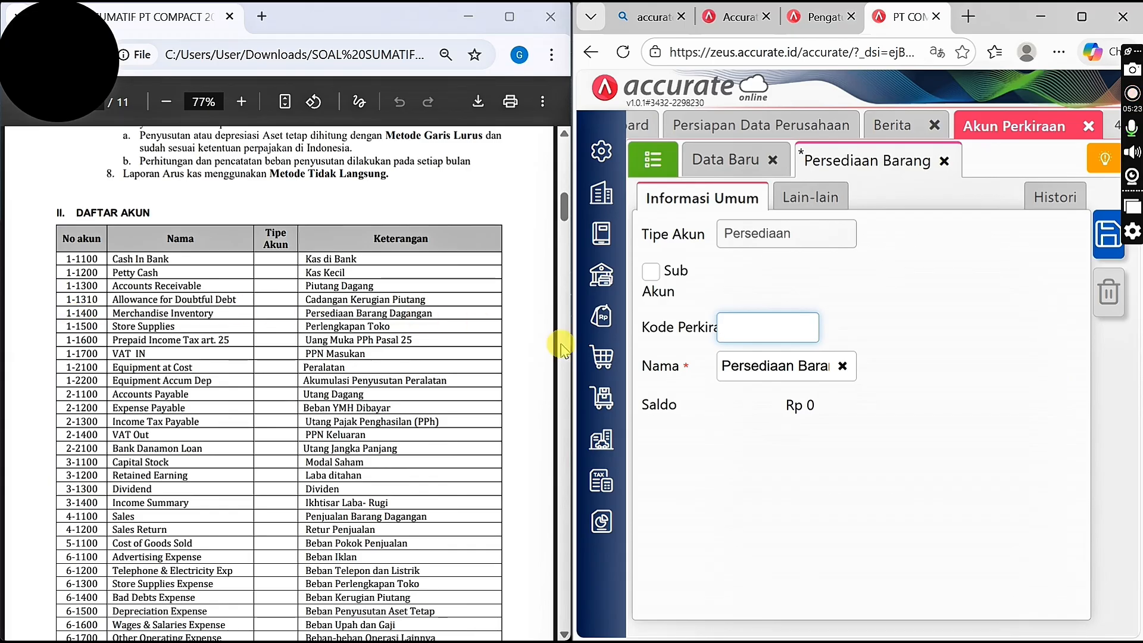
{"action": "type", "text": "1-1"}
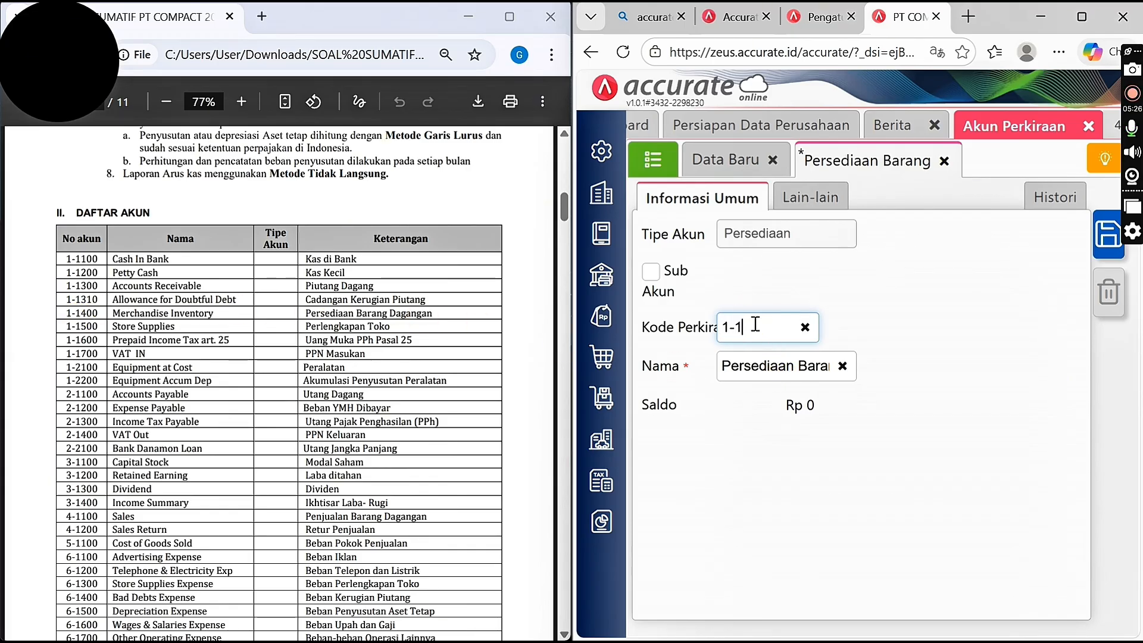
{"action": "type", "text": "400"}
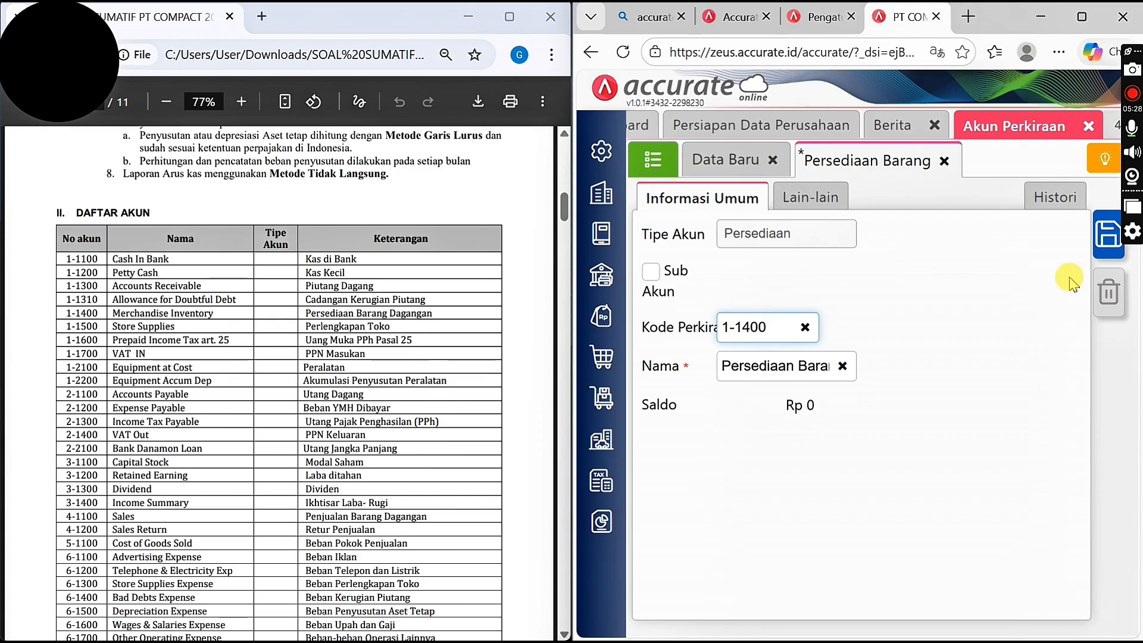
{"action": "left_click", "coordinate": [1102, 241]}
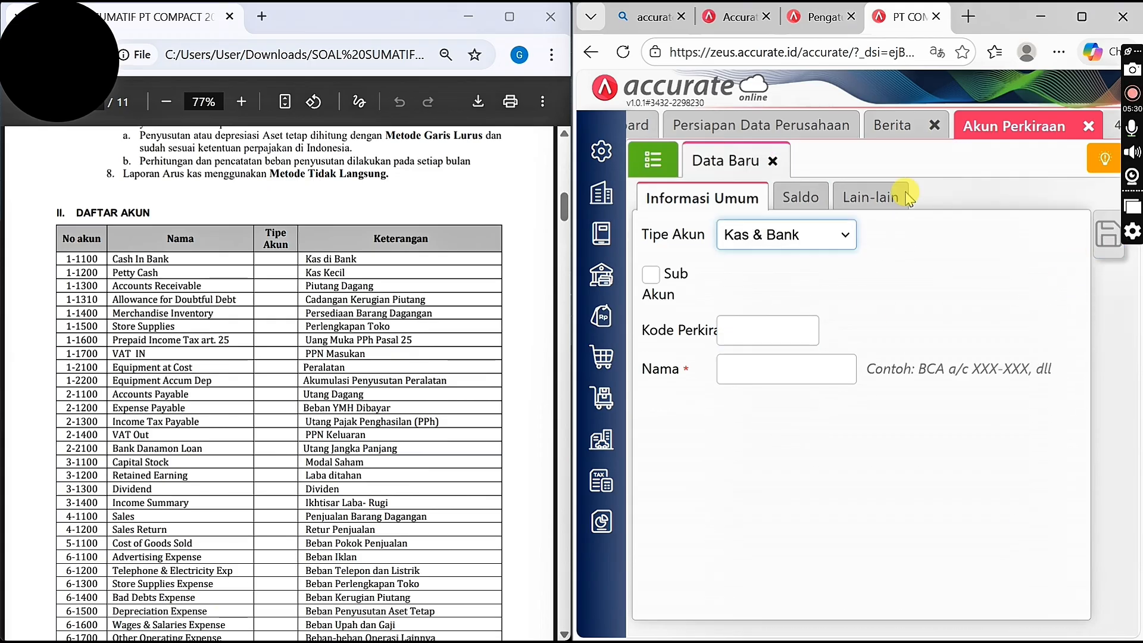
Change the PPN Masukan account's code to 1-1700 and save it
{"action": "left_click", "coordinate": [666, 156]}
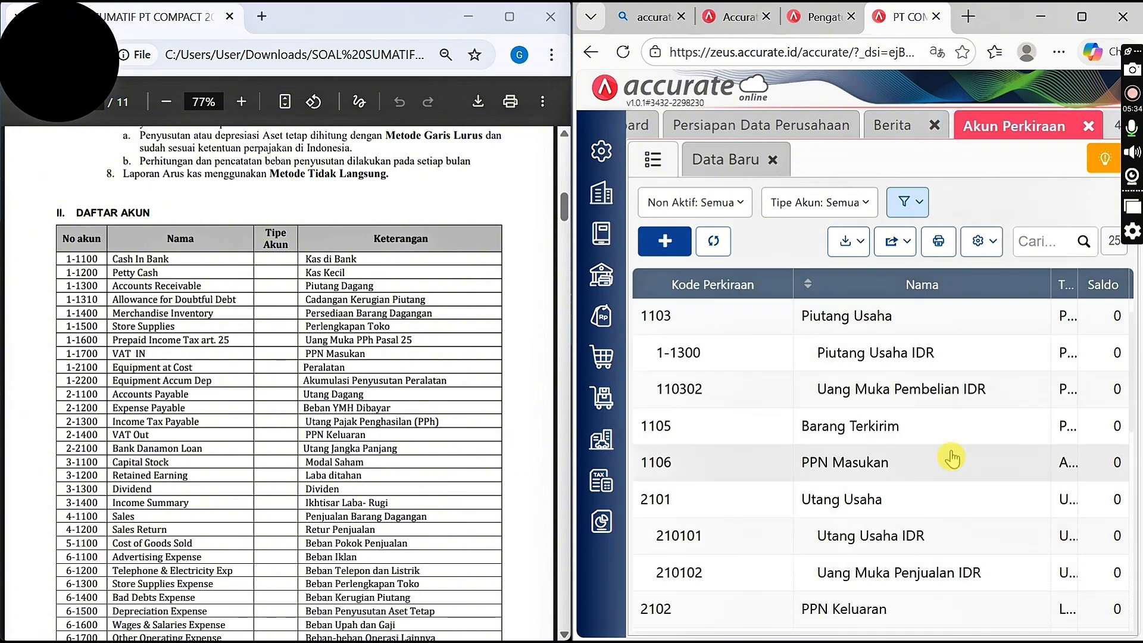
{"action": "left_click", "coordinate": [766, 464]}
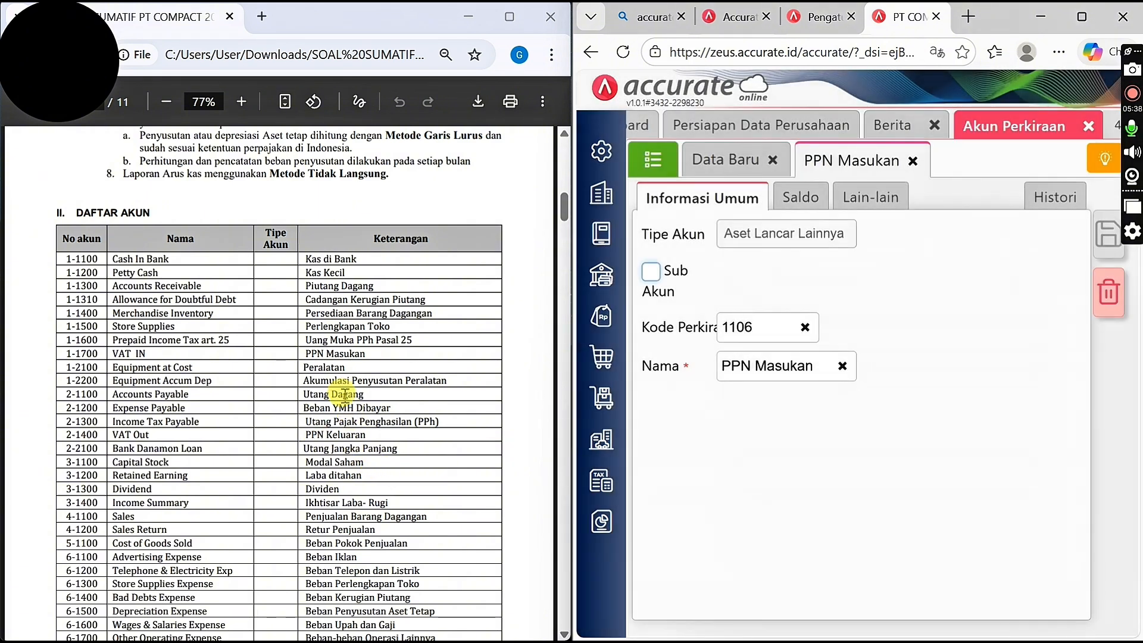
{"action": "left_click", "coordinate": [803, 328]}
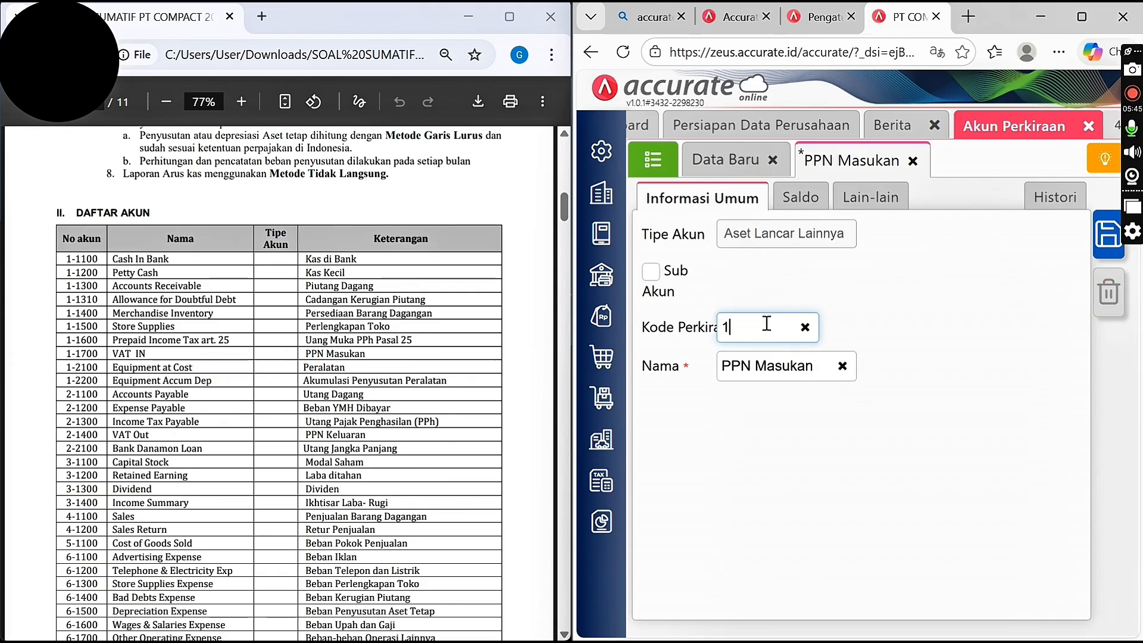
{"action": "type", "text": "1-1700"}
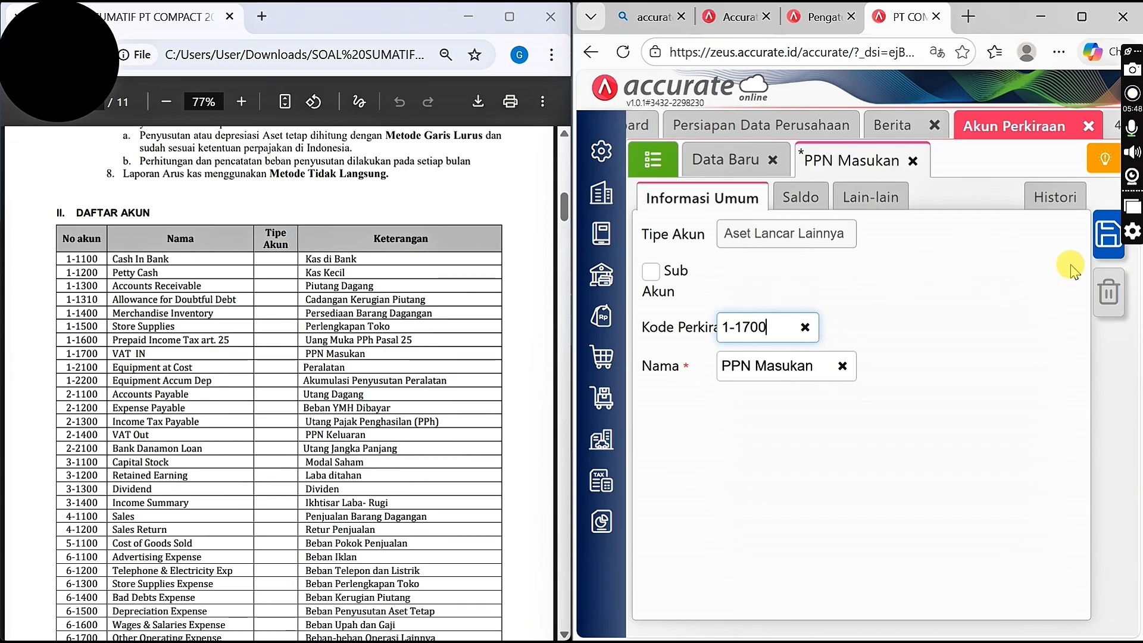
{"action": "left_click", "coordinate": [1110, 238]}
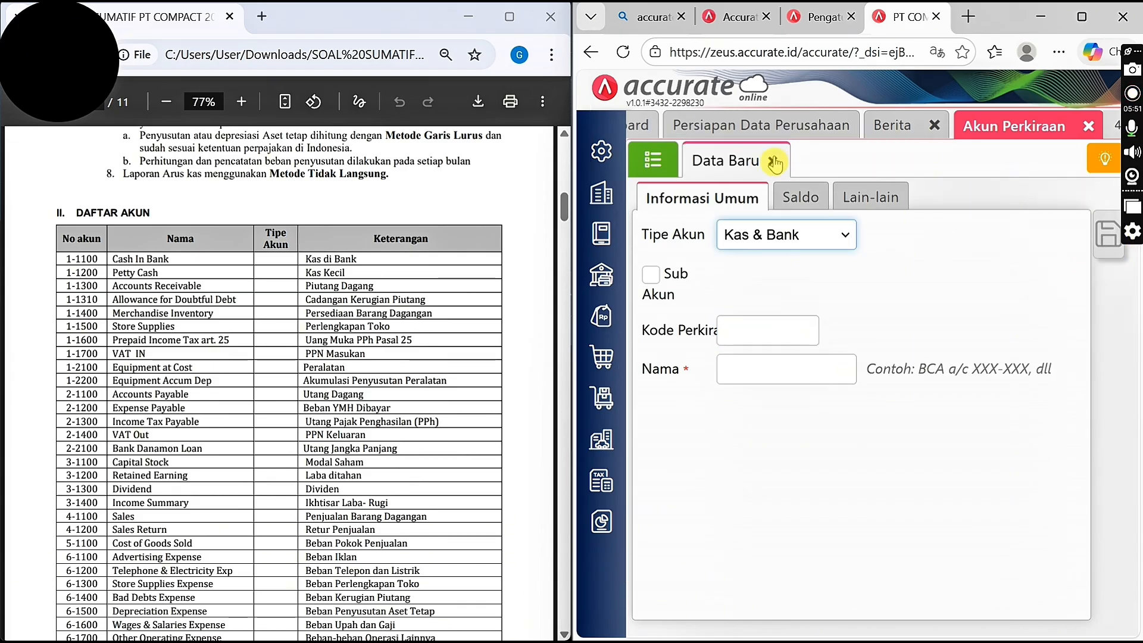
Change the Utang Usaha IDR account's code to 2-1100 and save it
{"action": "left_click", "coordinate": [653, 157]}
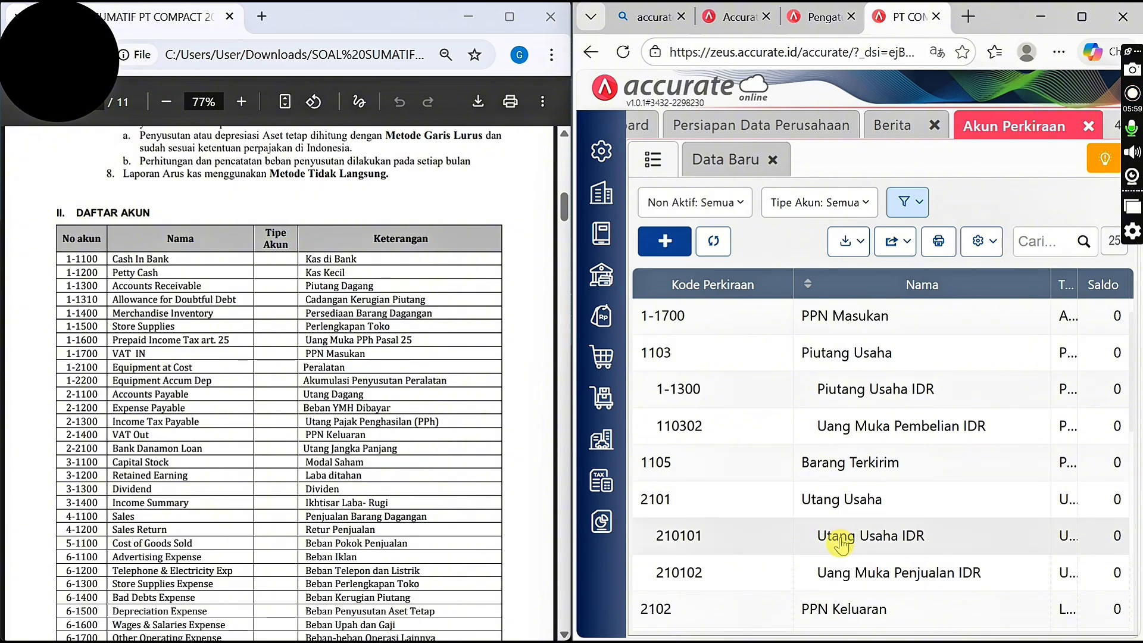
{"action": "left_click", "coordinate": [841, 538]}
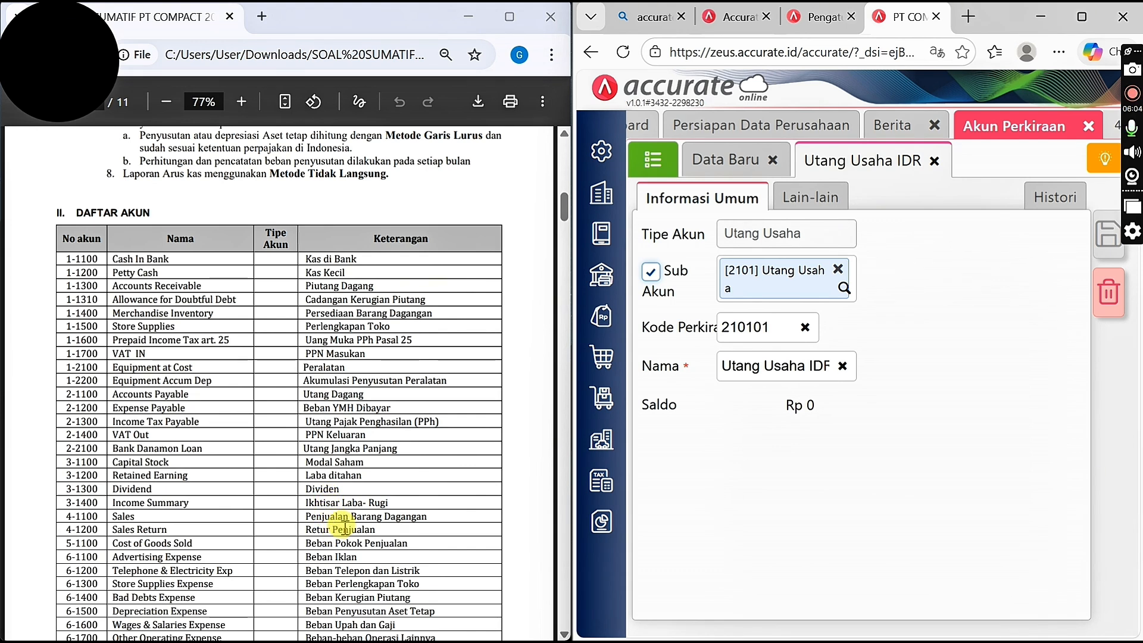
{"action": "left_click", "coordinate": [805, 328]}
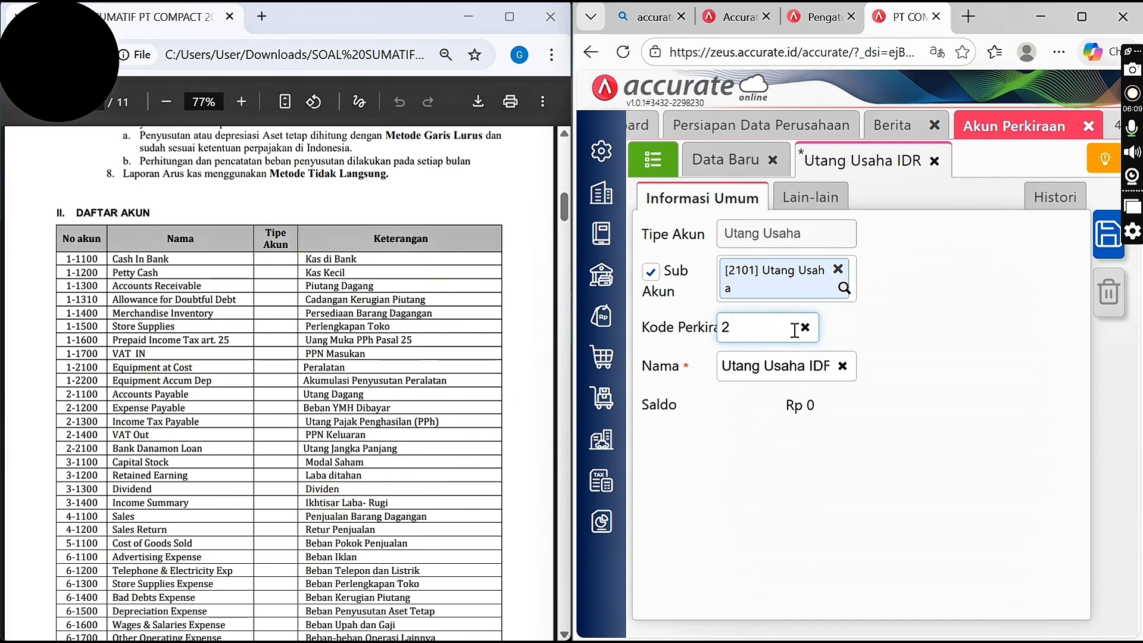
{"action": "type", "text": "2-1100"}
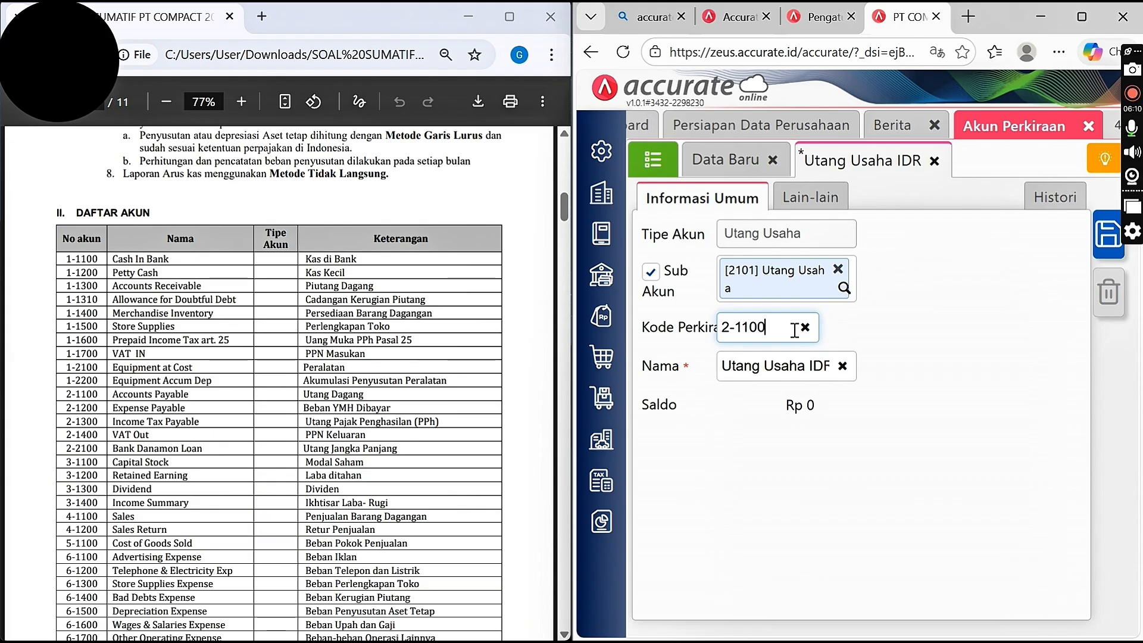
{"action": "left_click", "coordinate": [1107, 238]}
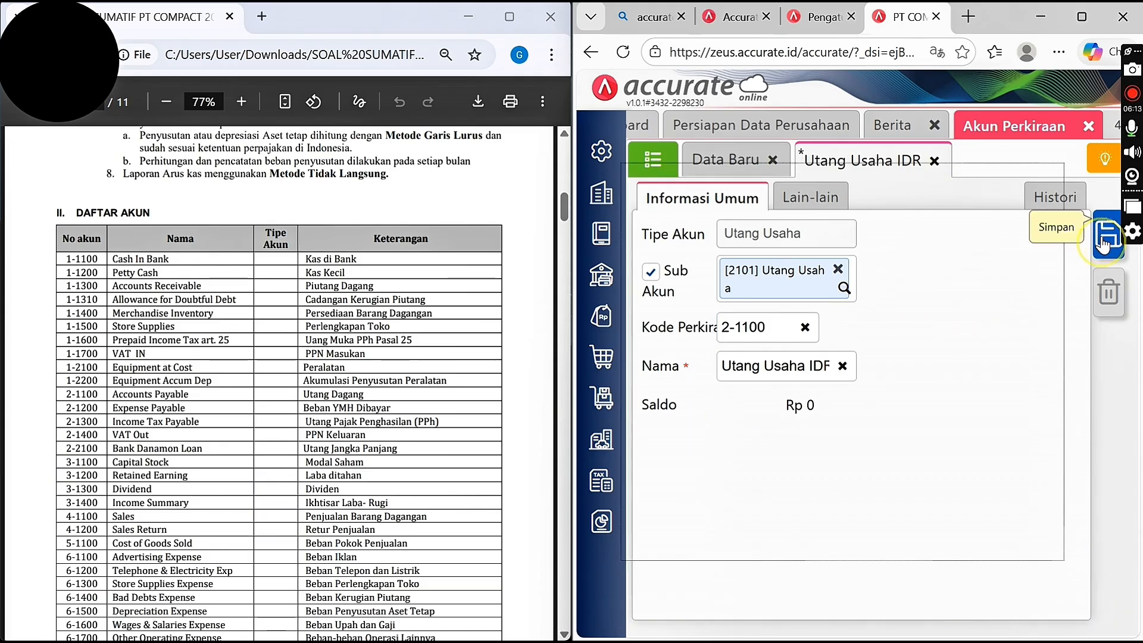
Change the PPN Keluaran account's code to 2-1400 and save it
{"action": "left_click", "coordinate": [656, 164]}
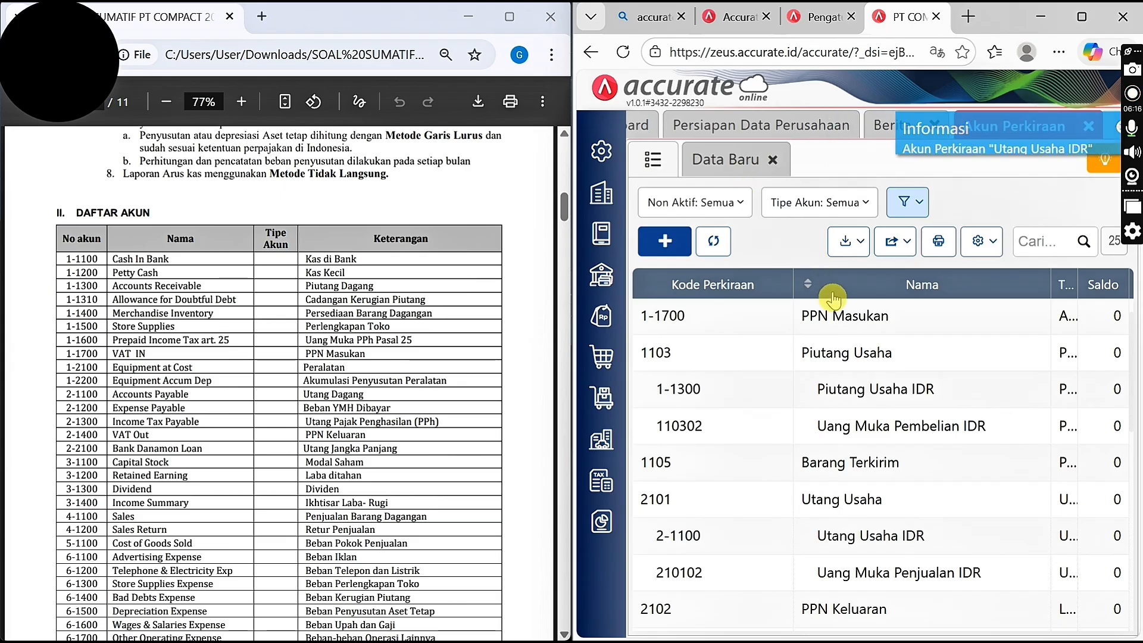
{"action": "left_click", "coordinate": [885, 606]}
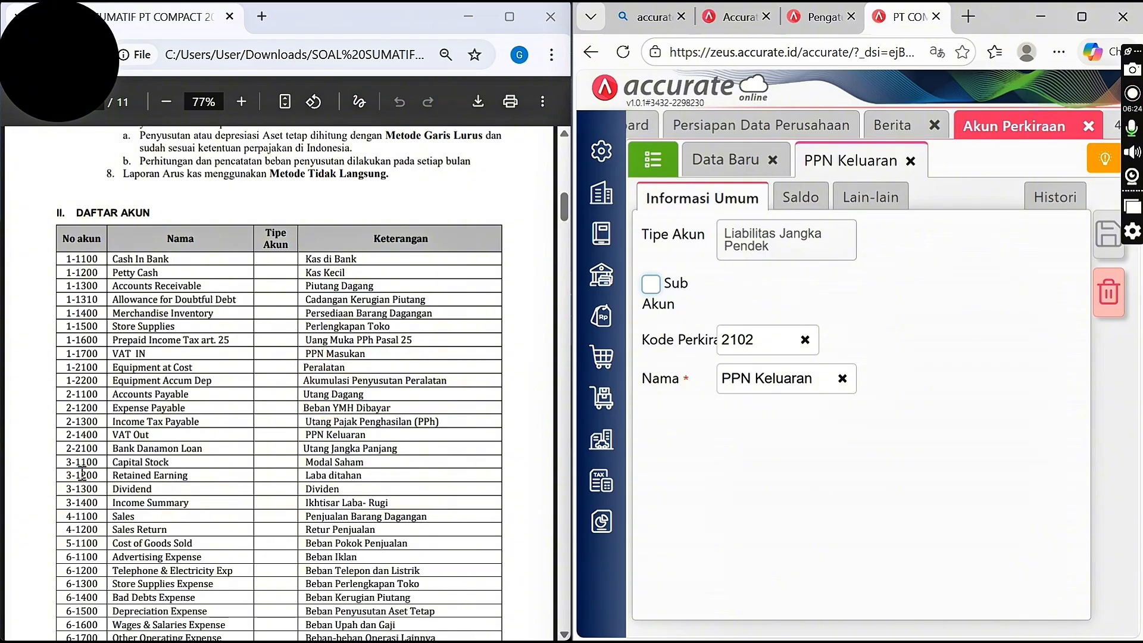
{"action": "left_click", "coordinate": [802, 338]}
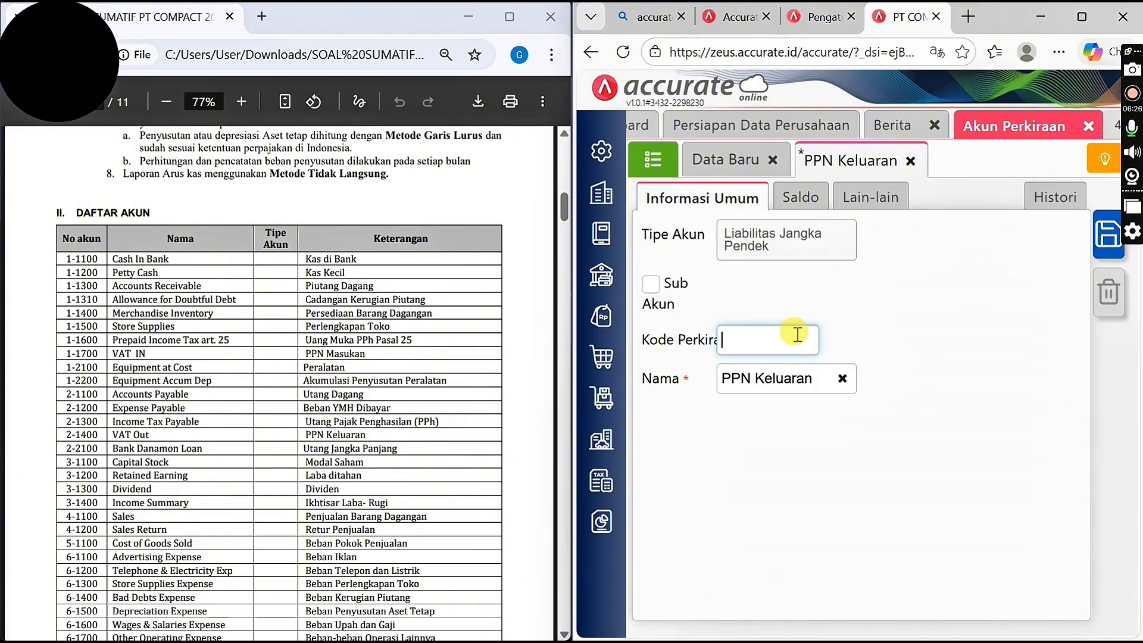
{"action": "type", "text": "2-1400"}
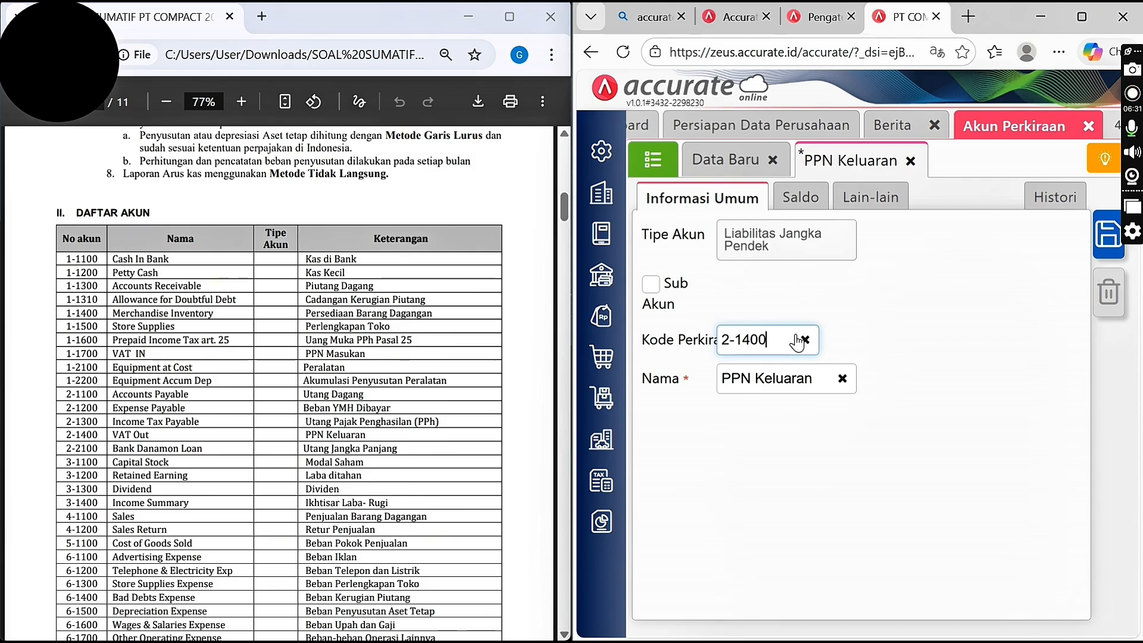
{"action": "left_click", "coordinate": [1107, 245]}
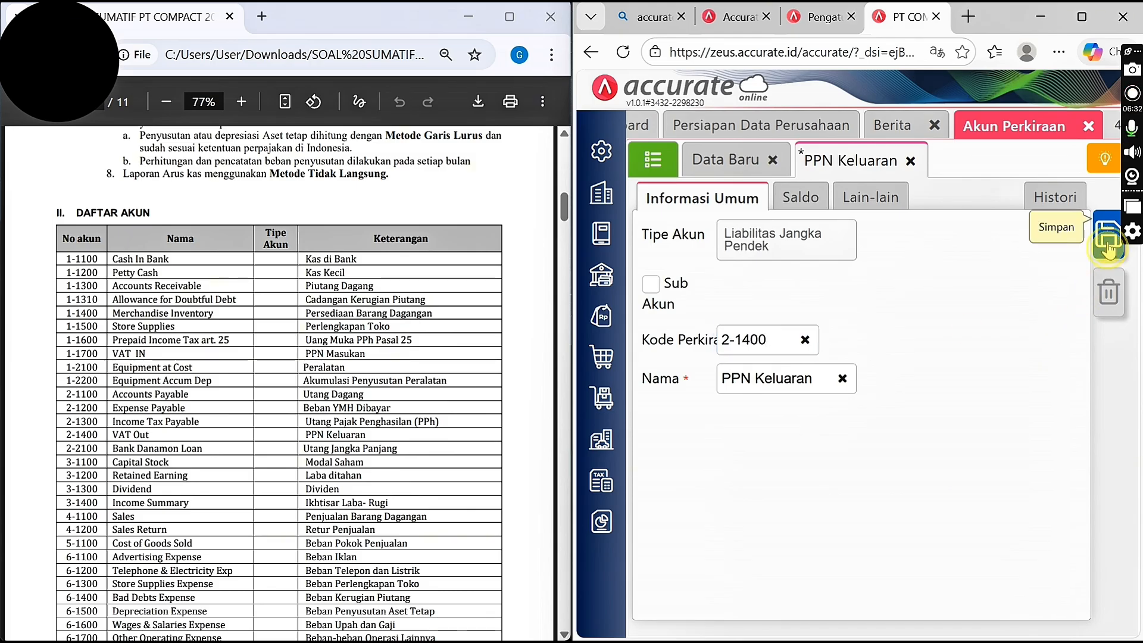
Find the Penjualan account in the account list, change its code to 4-1100 and save it
{"action": "left_click", "coordinate": [668, 160]}
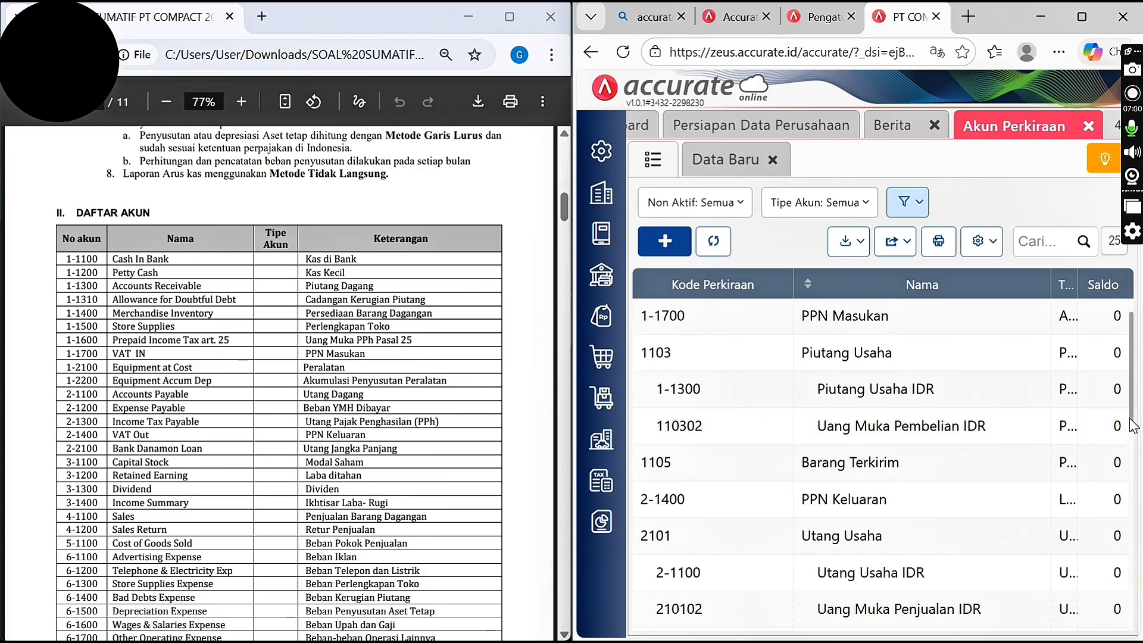
{"action": "scroll", "coordinate": [1125, 411], "scroll_direction": "up", "scroll_amount": 1}
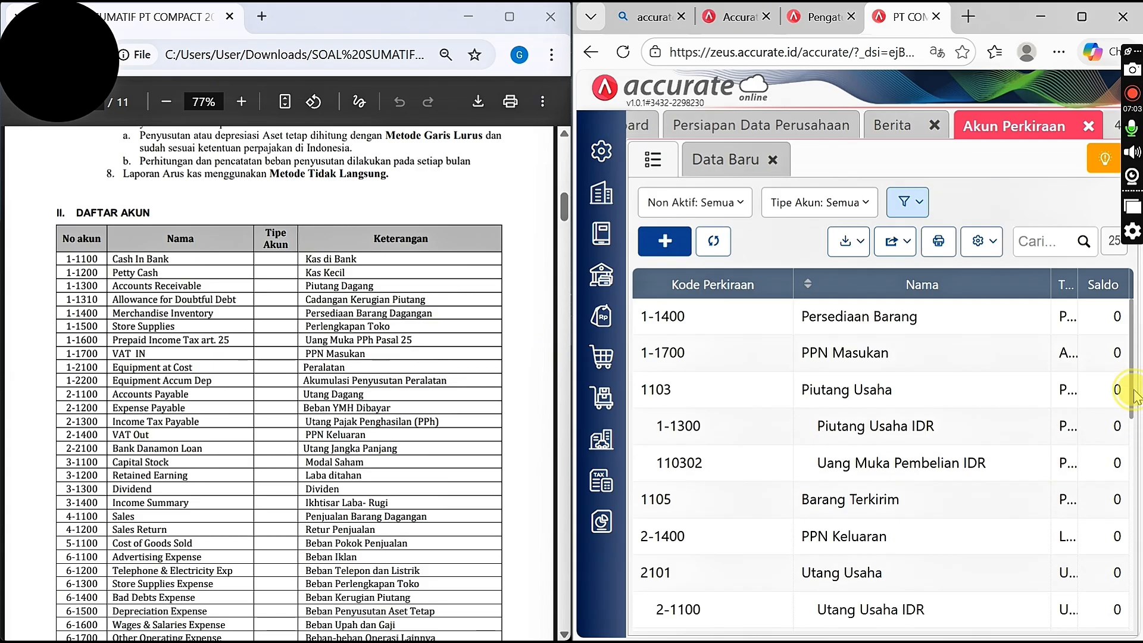
{"action": "scroll", "coordinate": [1119, 405], "scroll_direction": "down", "scroll_amount": 2}
{"action": "scroll", "coordinate": [1123, 456], "scroll_direction": "down", "scroll_amount": 3}
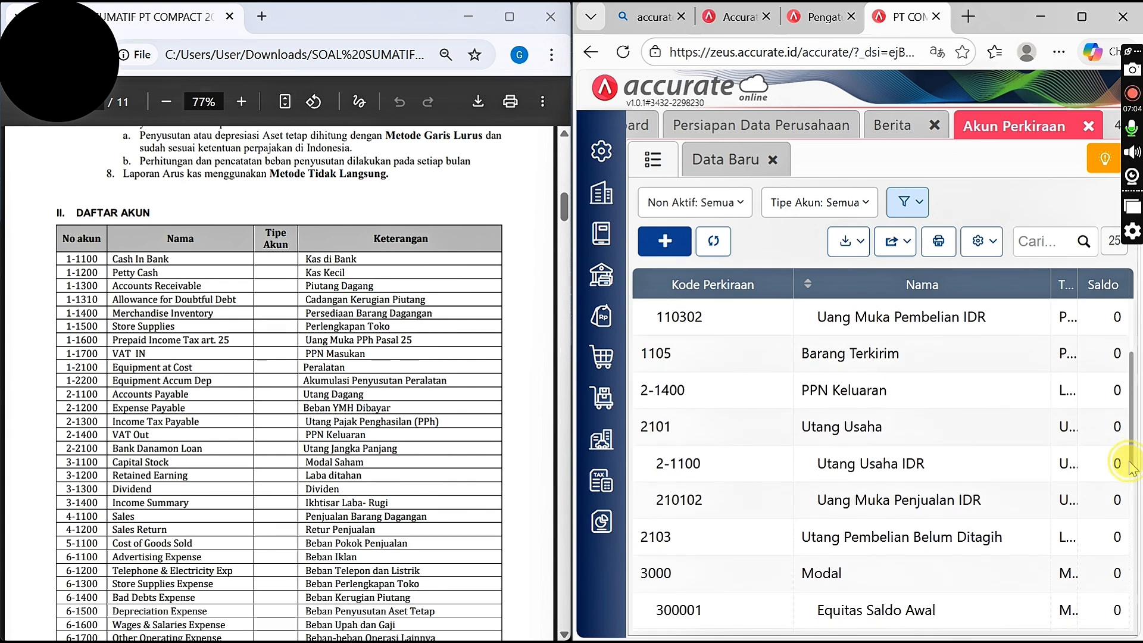
{"action": "scroll", "coordinate": [1124, 503], "scroll_direction": "down", "scroll_amount": 3}
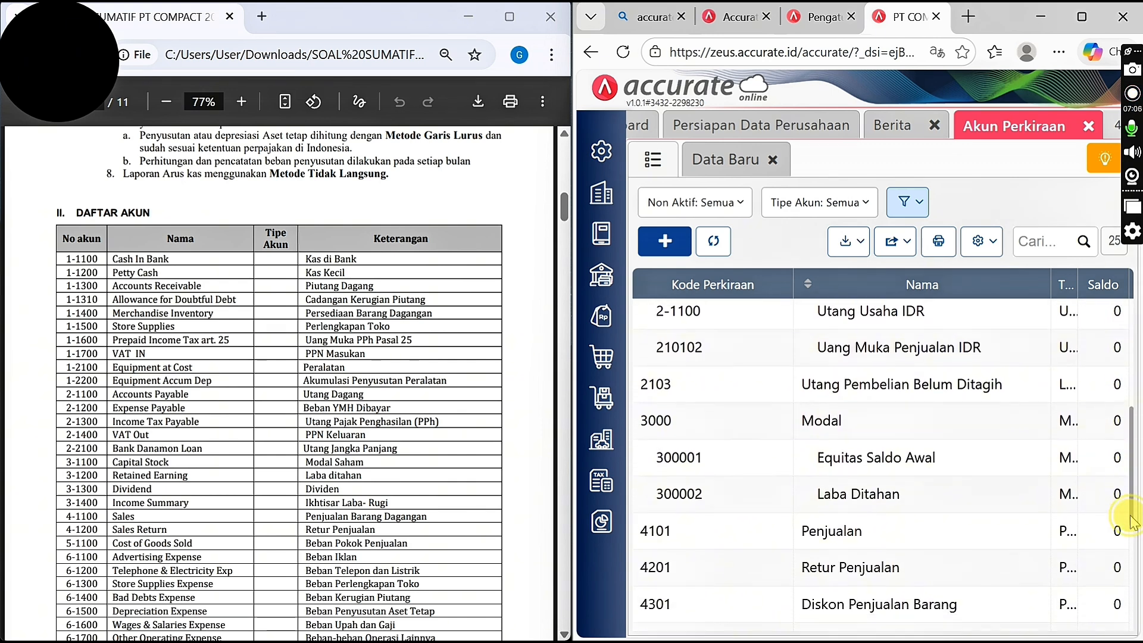
{"action": "scroll", "coordinate": [1079, 510], "scroll_direction": "up", "scroll_amount": 8}
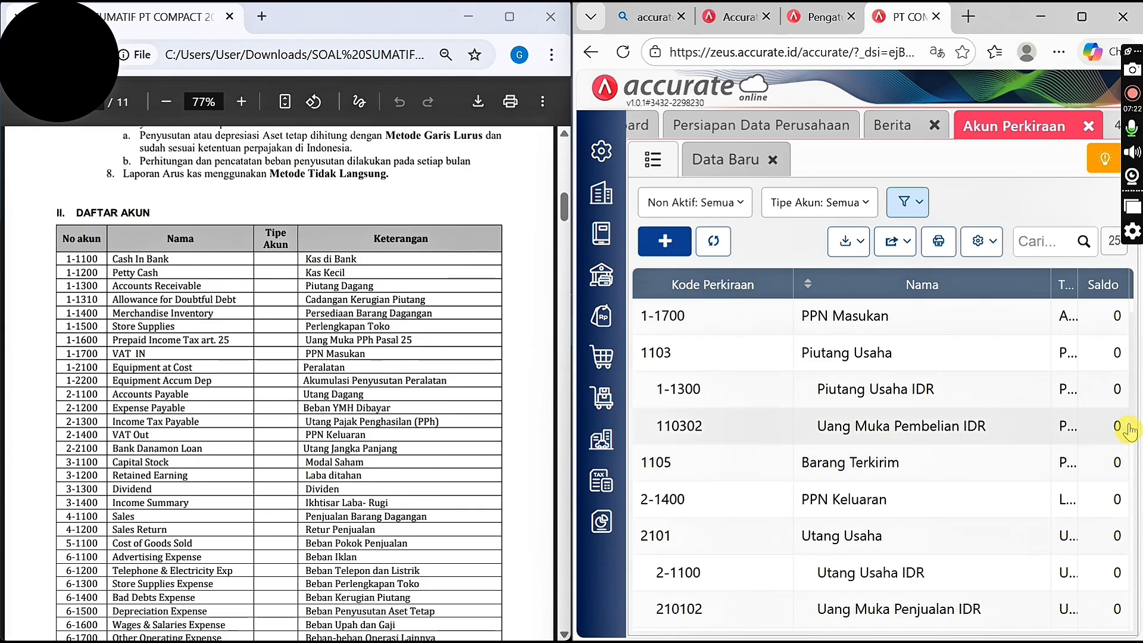
{"action": "scroll", "coordinate": [1129, 430], "scroll_direction": "down", "scroll_amount": 2}
{"action": "left_click_drag", "start_coordinate": [1129, 430], "coordinate": [1114, 535]}
{"action": "double_click", "coordinate": [1003, 474]}
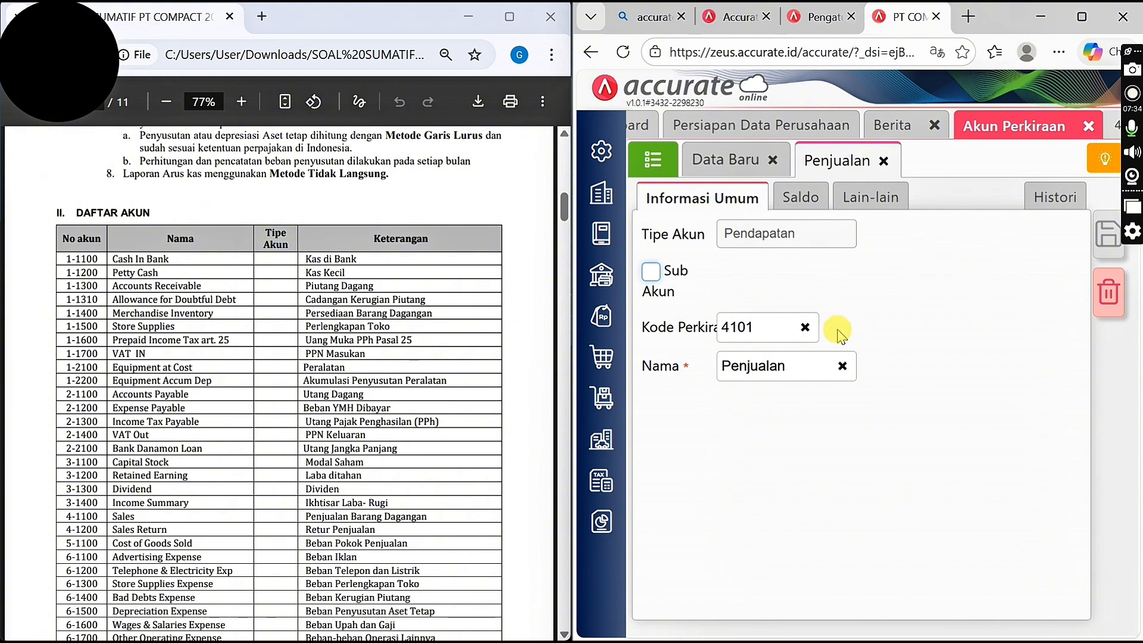
{"action": "left_click", "coordinate": [805, 326]}
{"action": "type", "text": "4-1"}
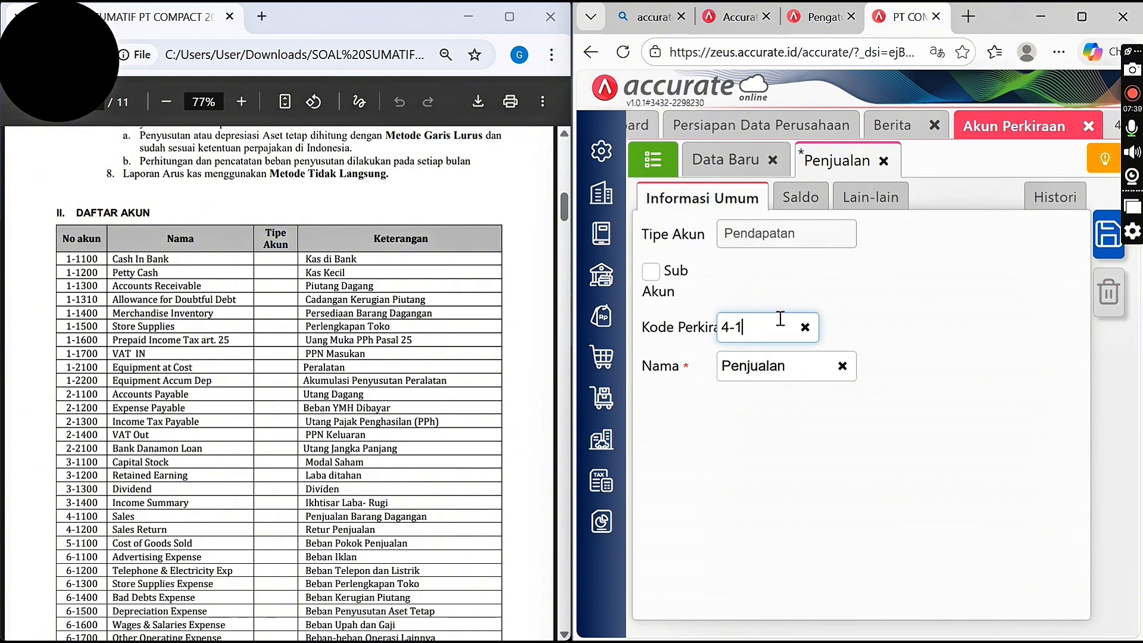
{"action": "type", "text": "100"}
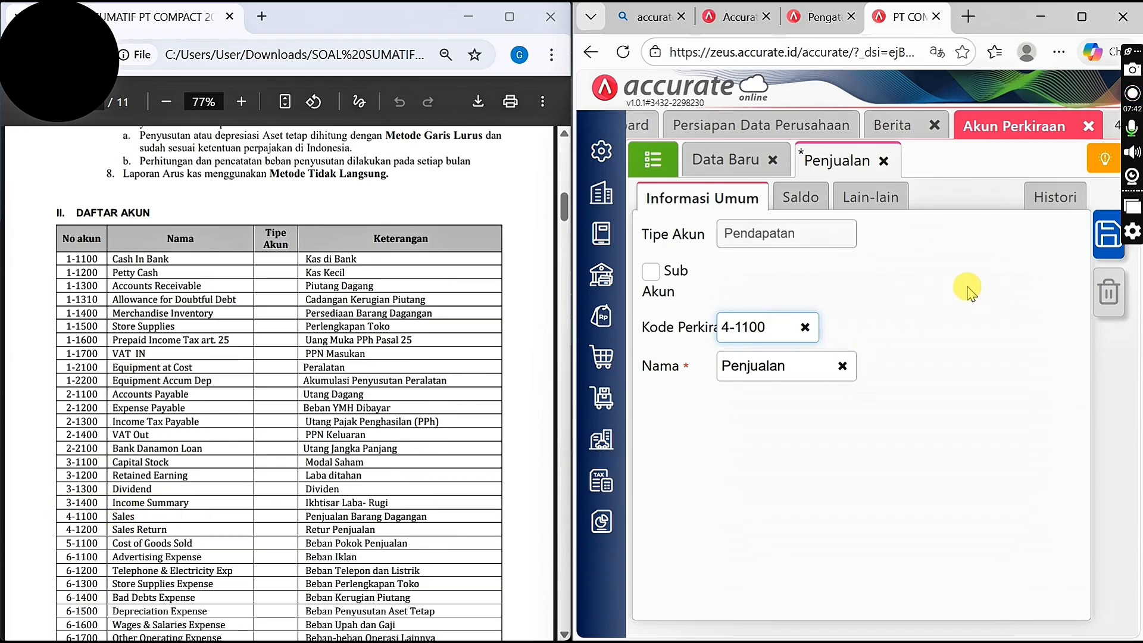
{"action": "left_click", "coordinate": [1100, 239]}
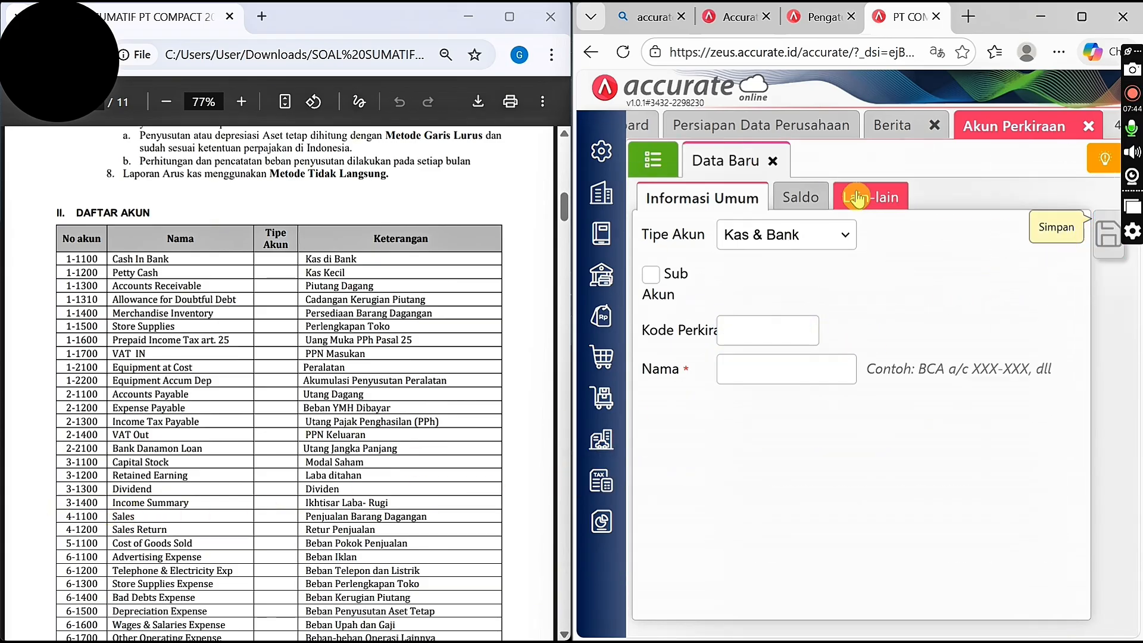
Change the Beban Pokok Penjualan account's code to 5-1100, save it and return to the account list
{"action": "left_click", "coordinate": [660, 164]}
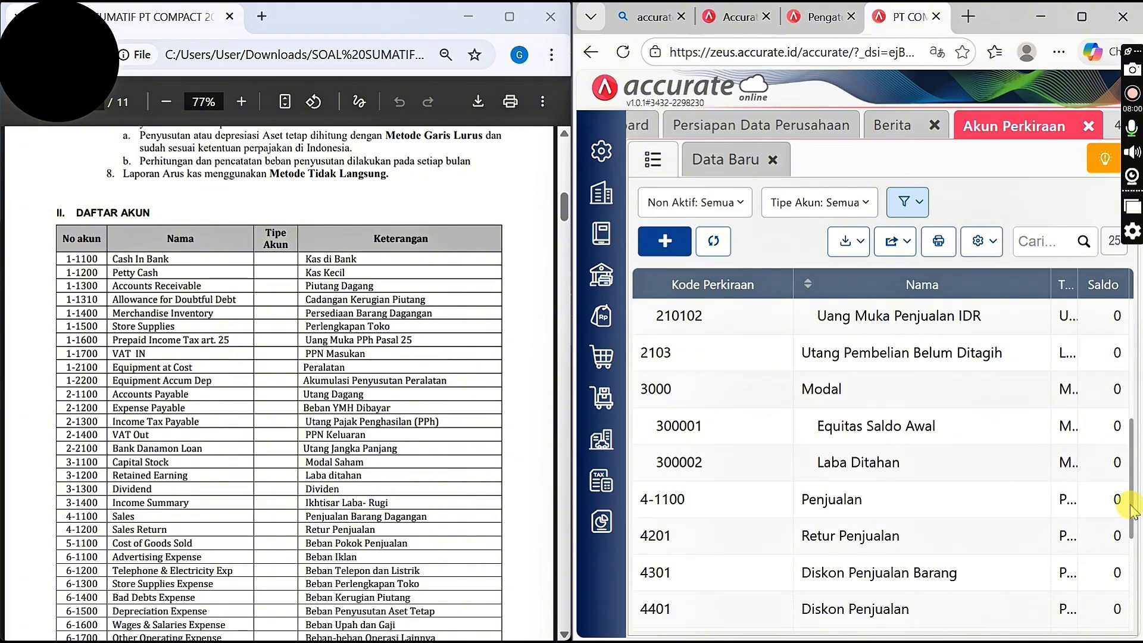
{"action": "left_click_drag", "start_coordinate": [1129, 506], "coordinate": [1140, 571]}
{"action": "left_click_drag", "start_coordinate": [1132, 513], "coordinate": [1135, 607]}
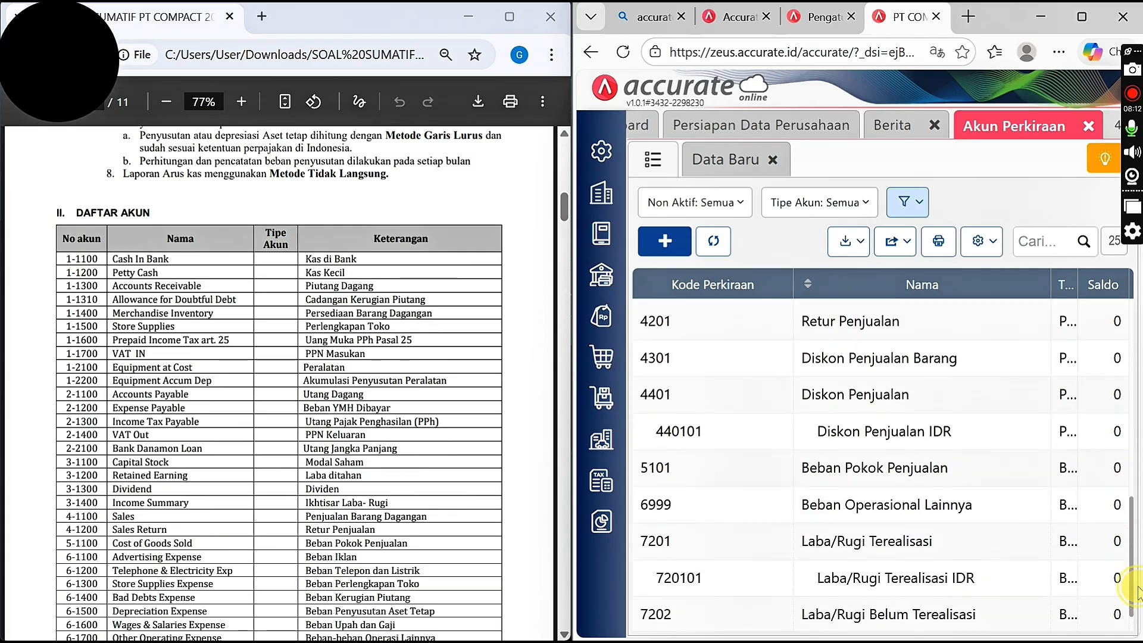
{"action": "left_click", "coordinate": [997, 469]}
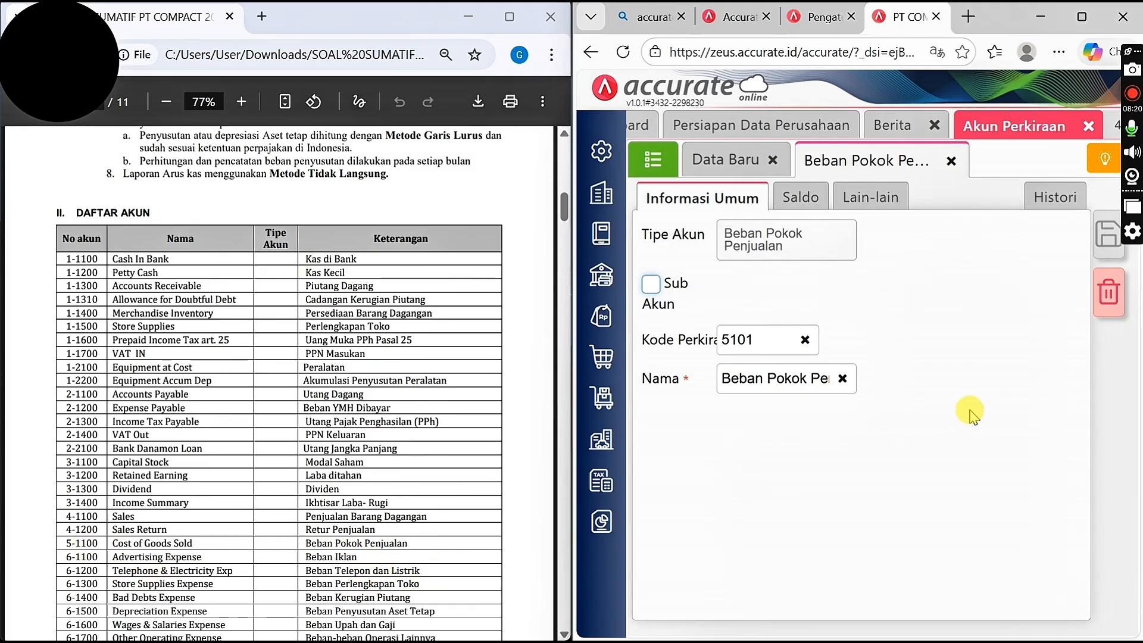
{"action": "left_click", "coordinate": [804, 339]}
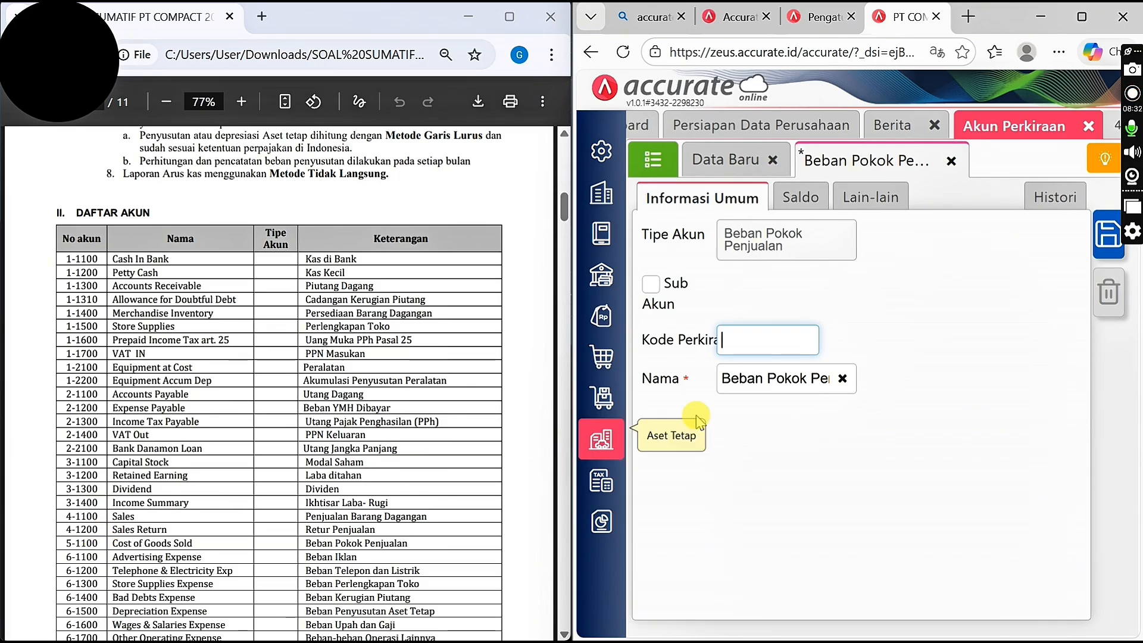
{"action": "type", "text": "5"}
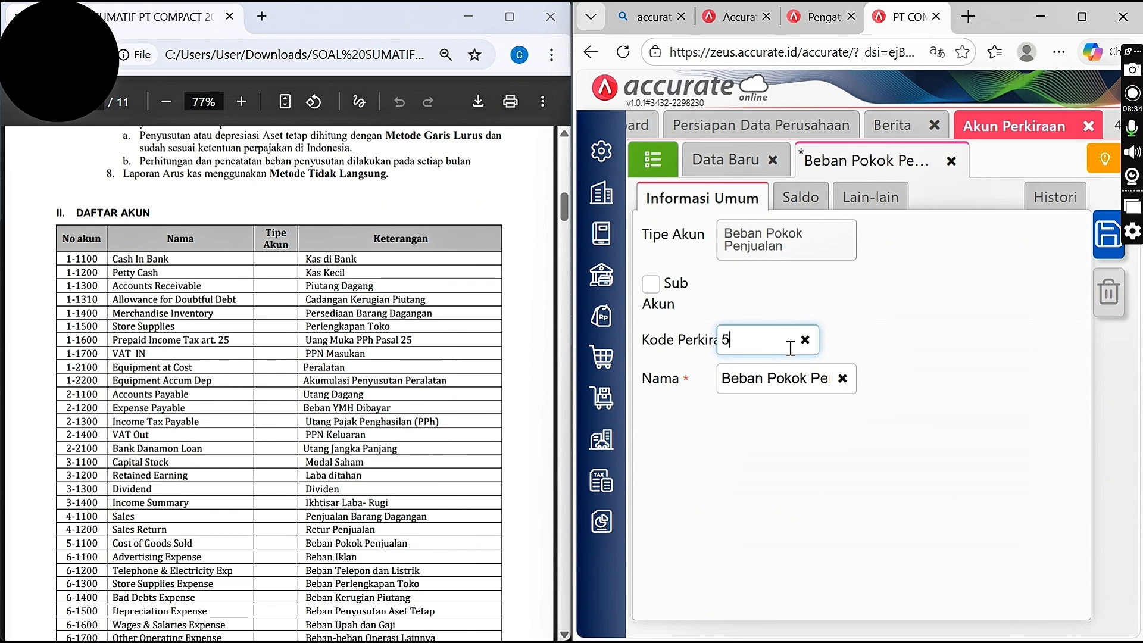
{"action": "type", "text": "-1100"}
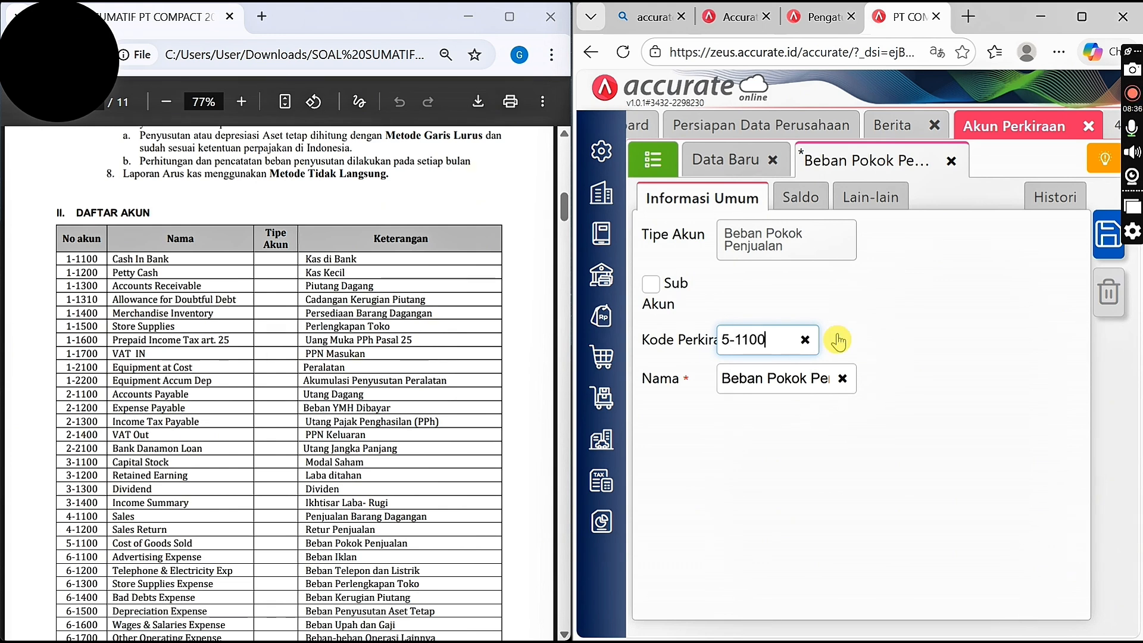
{"action": "left_click", "coordinate": [1094, 234]}
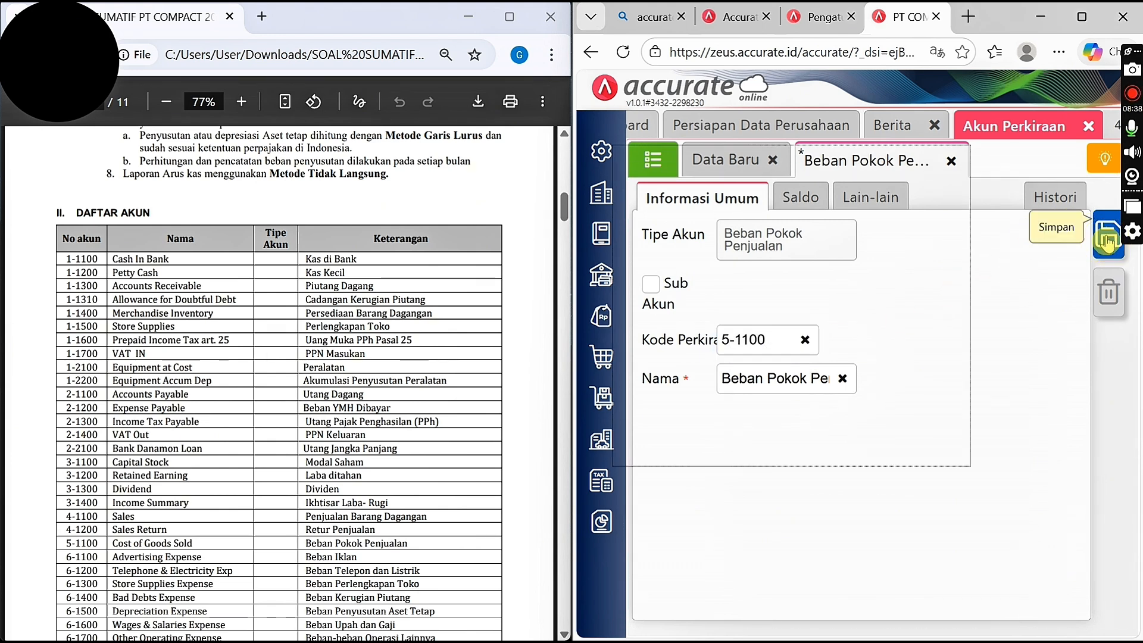
{"action": "left_click", "coordinate": [638, 156]}
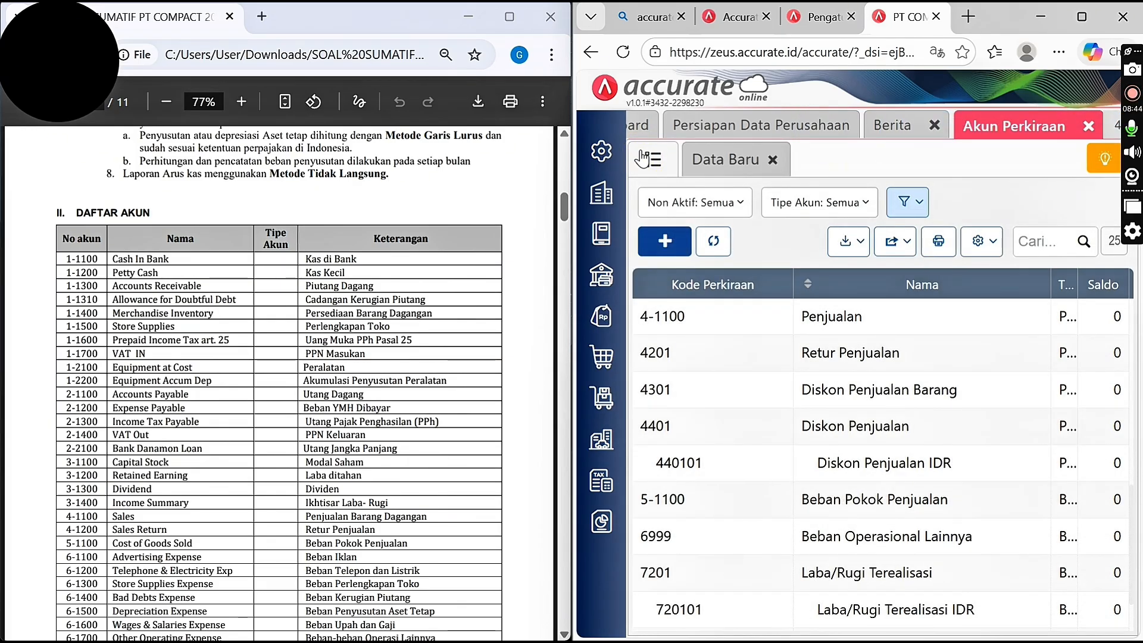
{"action": "left_click", "coordinate": [824, 321]}
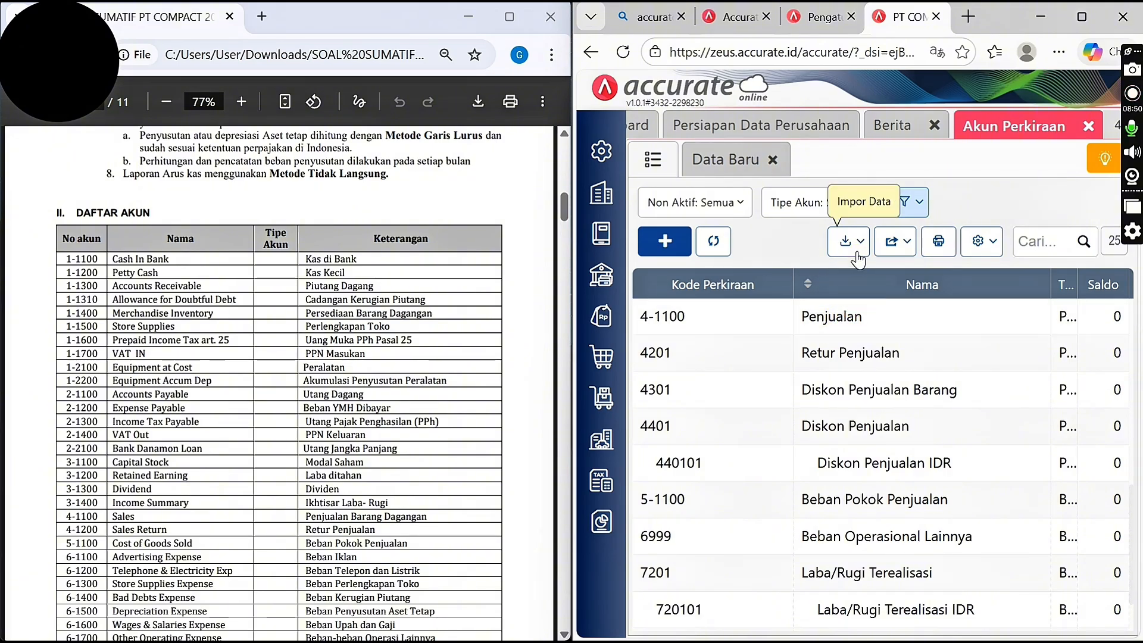
{"action": "left_click", "coordinate": [881, 244]}
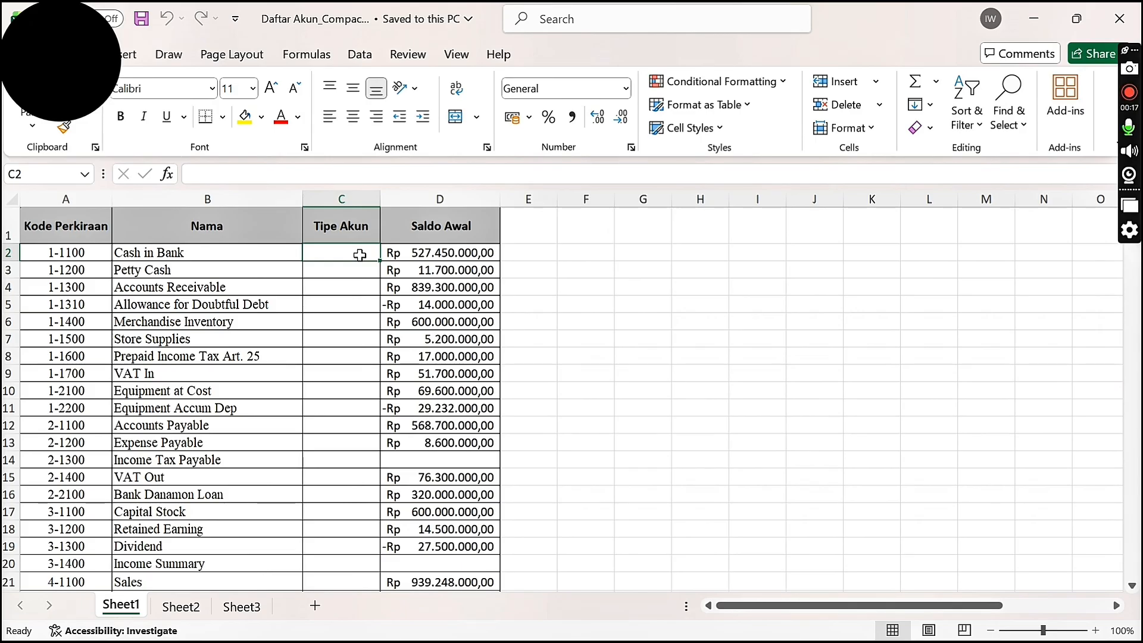
Enter BANK as the account type for Cash in Bank and Petty Cash
{"action": "type", "text": "b"}
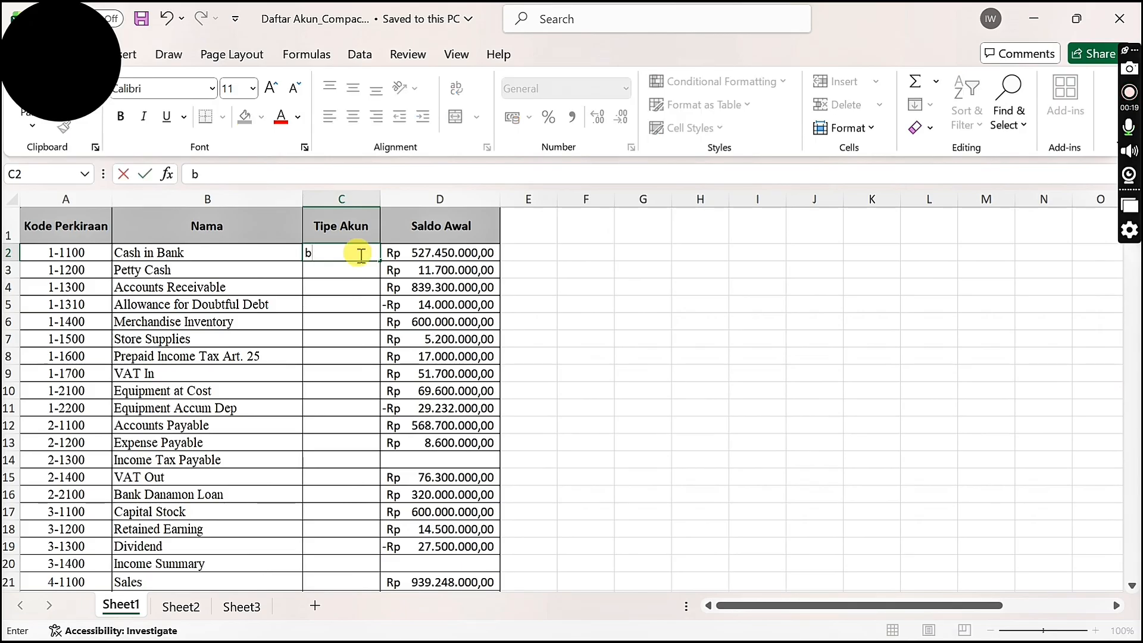
{"action": "key", "text": "BackSpace"}
{"action": "type", "text": "BANK"}
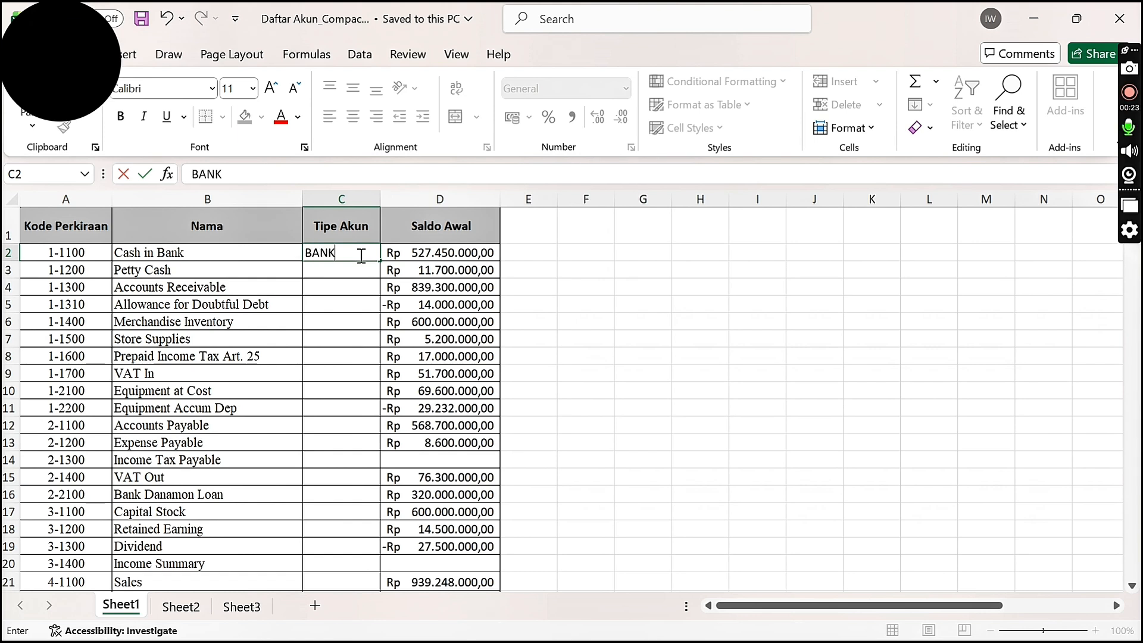
{"action": "key", "text": "Return"}
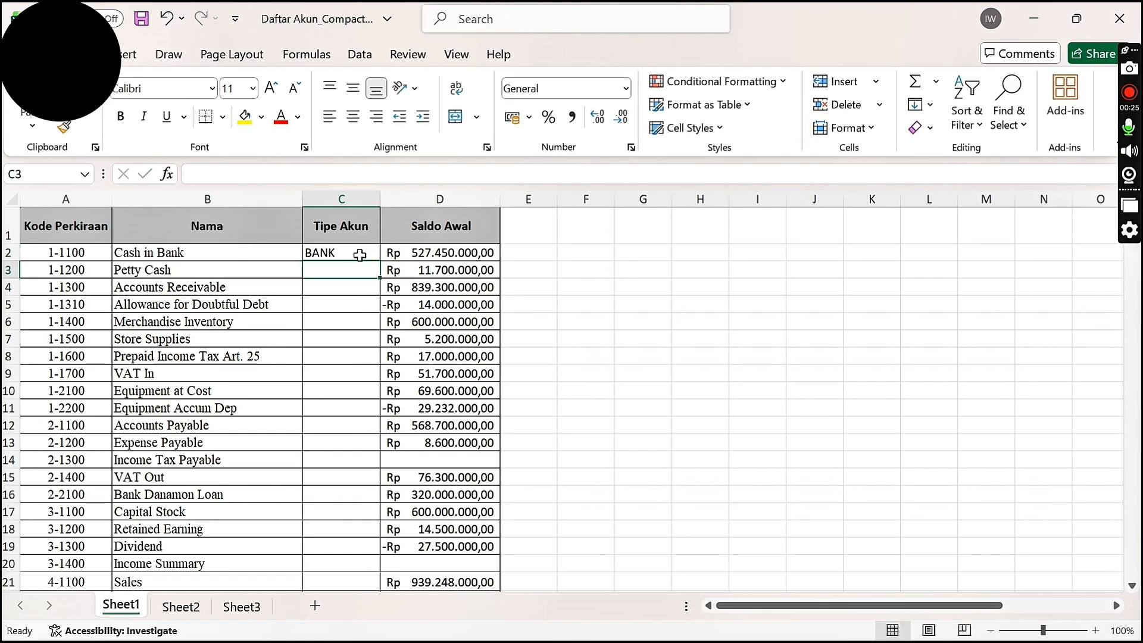
{"action": "type", "text": "BANK"}
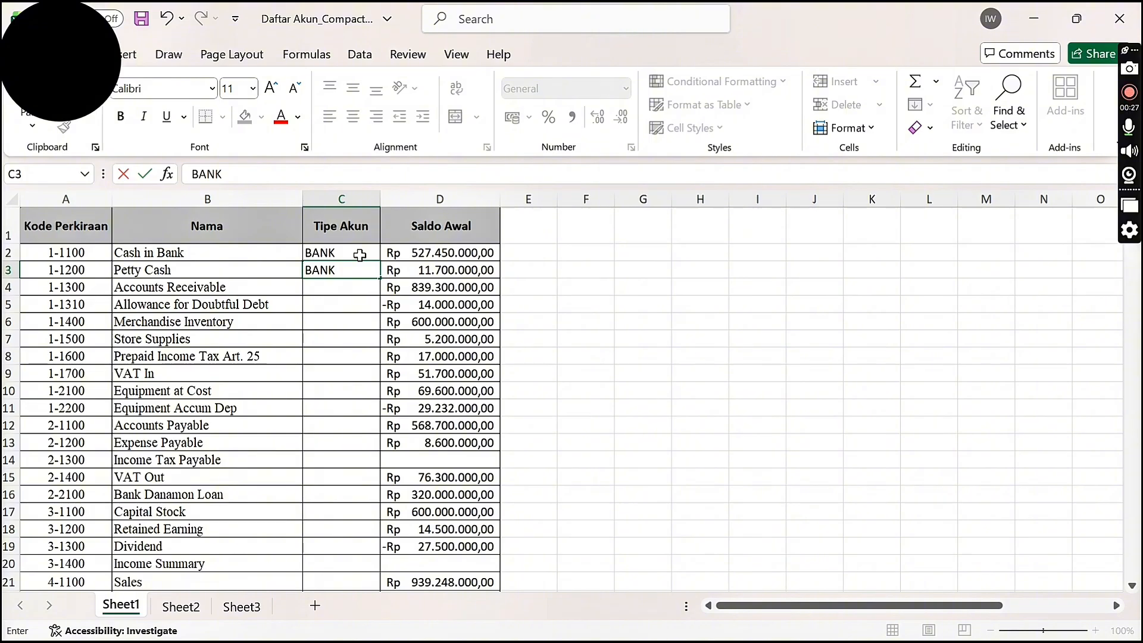
{"action": "key", "text": "Return"}
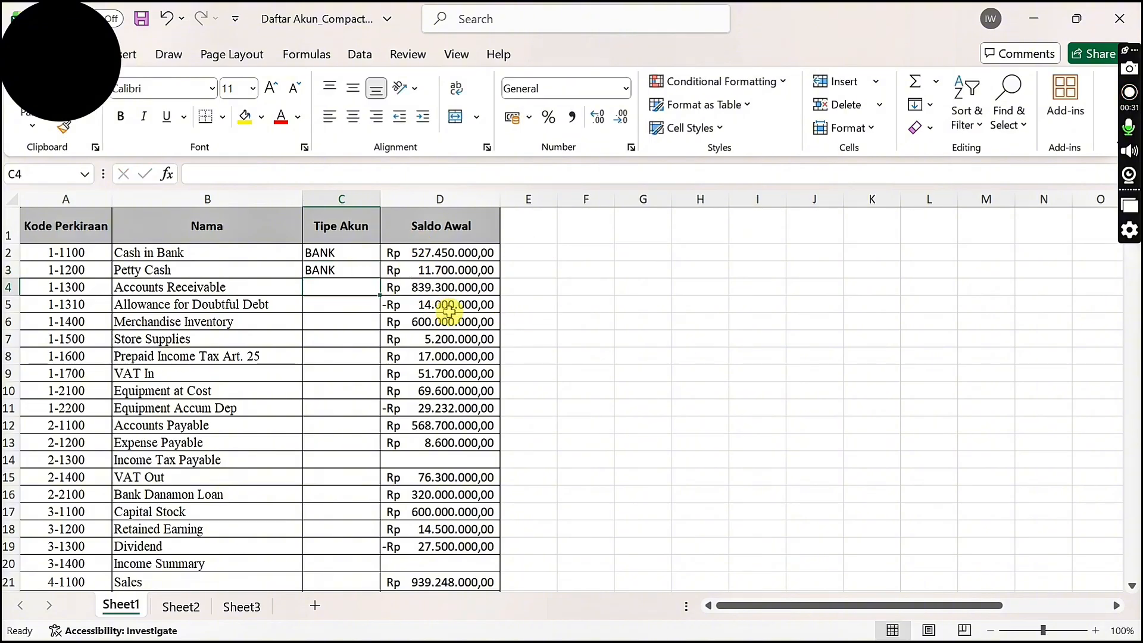
Fill in the account types AREC for Accounts Receivable, OCAS for Allowance for Doubtful Debt and INTR for Merchandise Inventory
{"action": "type", "text": "AREC"}
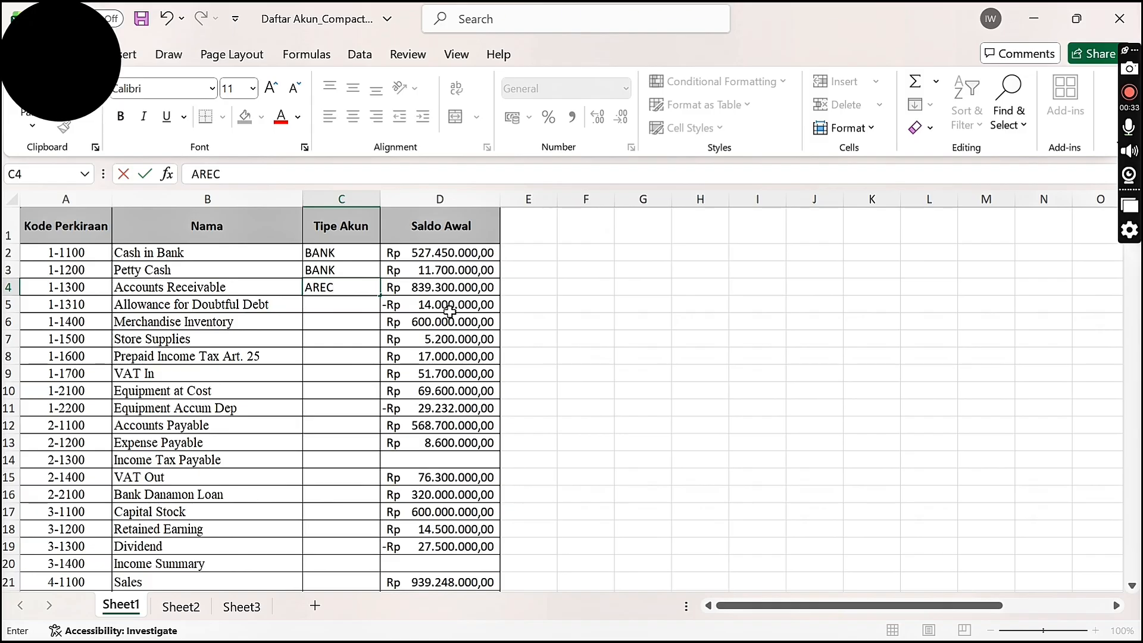
{"action": "key", "text": "Return"}
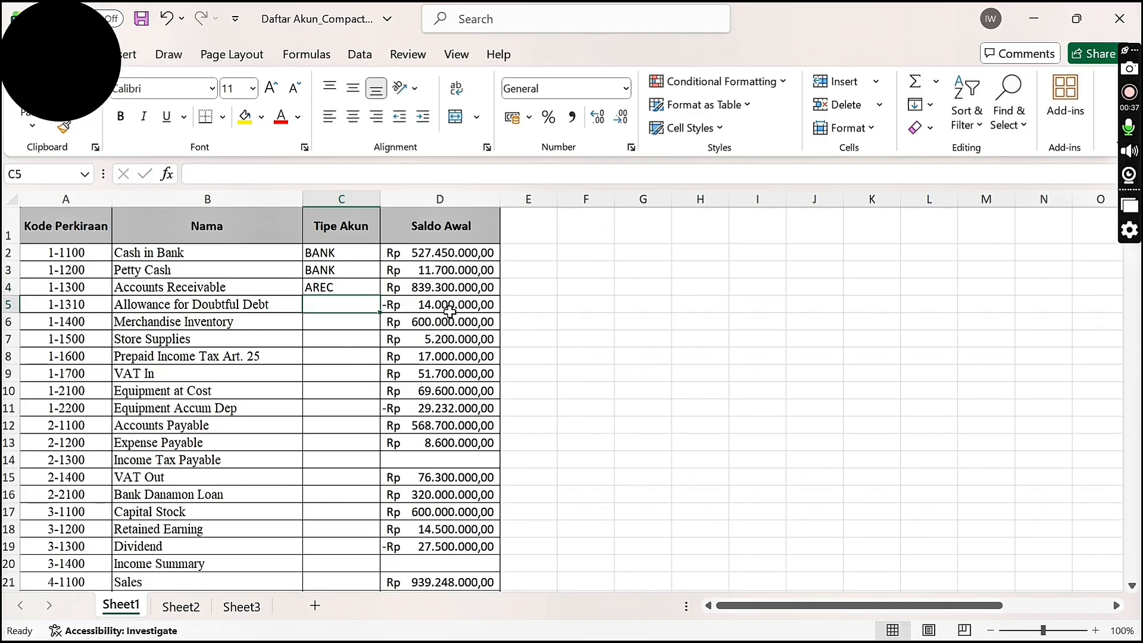
{"action": "type", "text": "OCAS"}
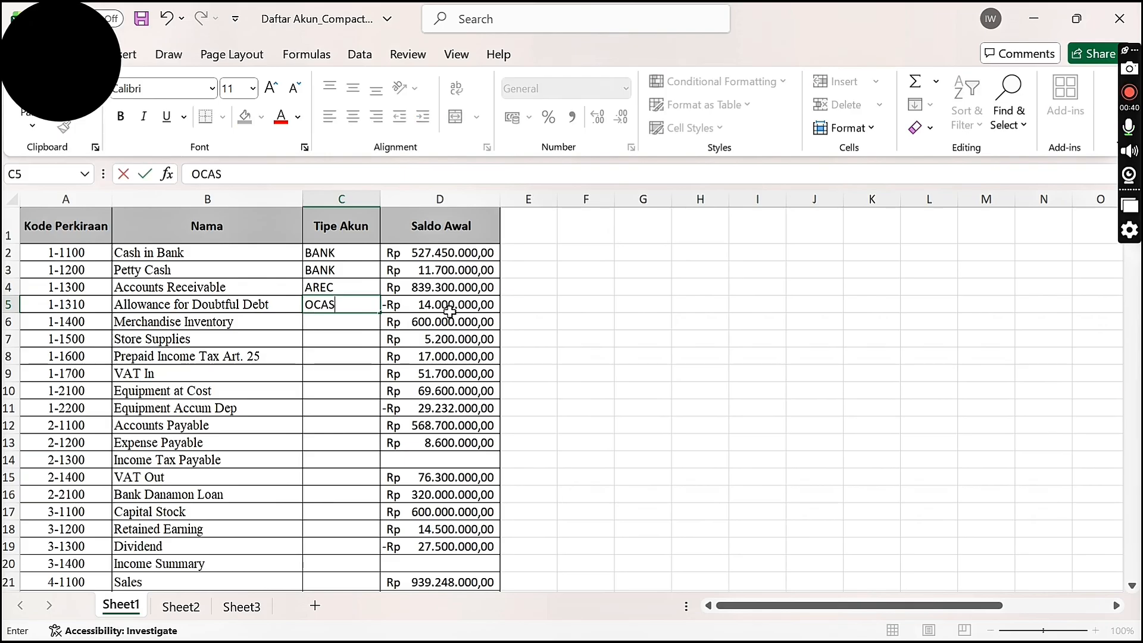
{"action": "key", "text": "Return"}
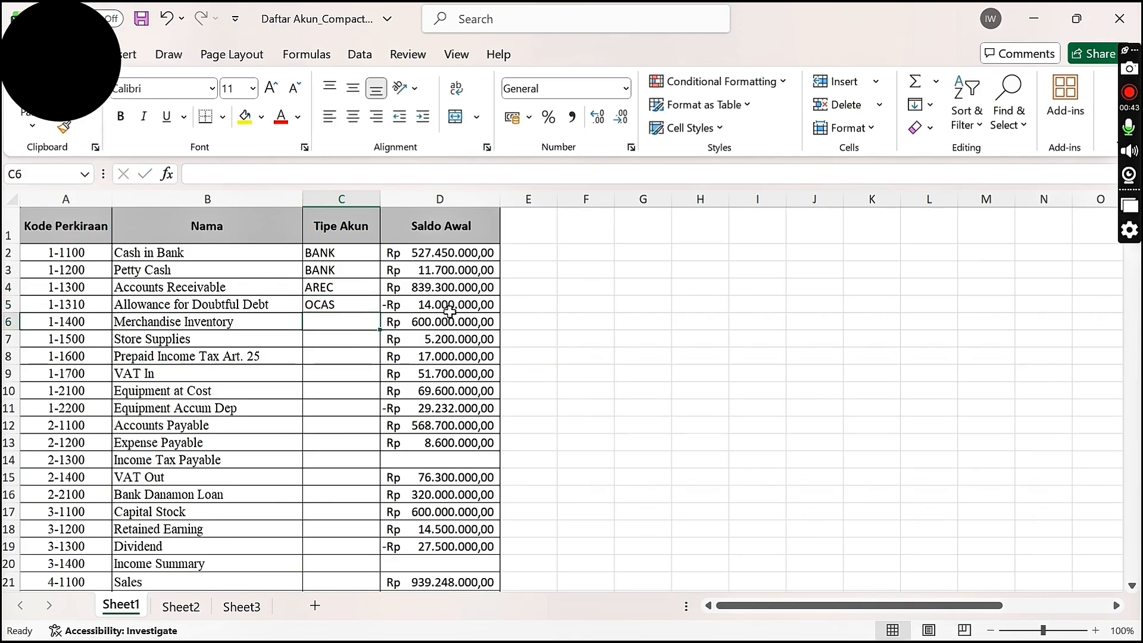
{"action": "type", "text": "INTR"}
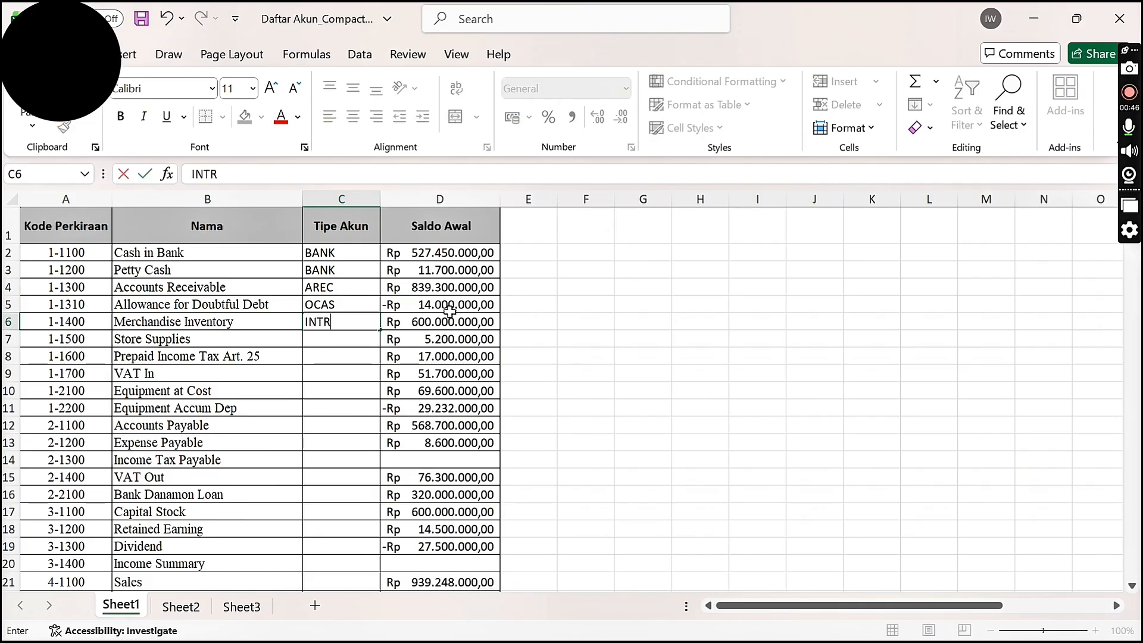
{"action": "key", "text": "Return"}
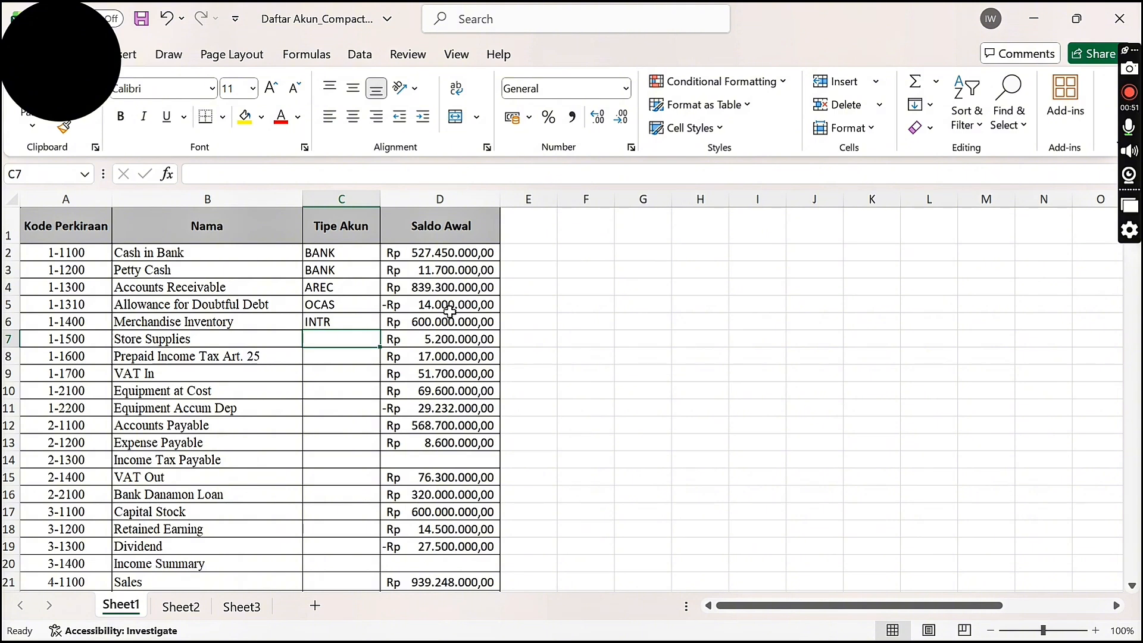
Enter OCAS as the account type for Store Supplies, Prepaid Income Tax Art. 25 and VAT In
{"action": "type", "text": "OCAS"}
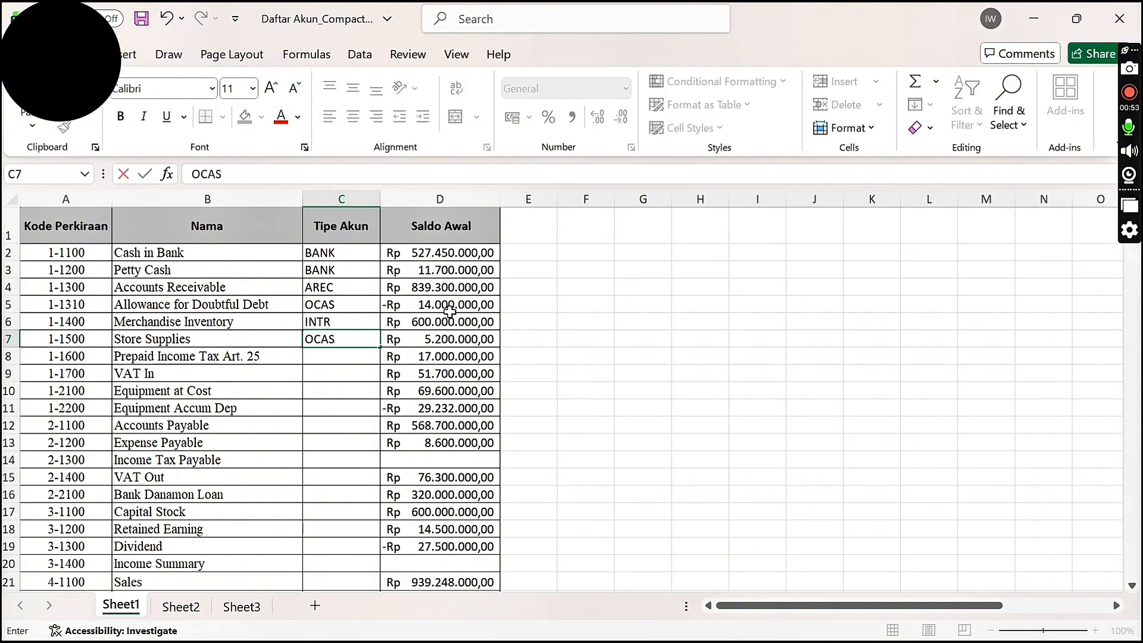
{"action": "key", "text": "Return"}
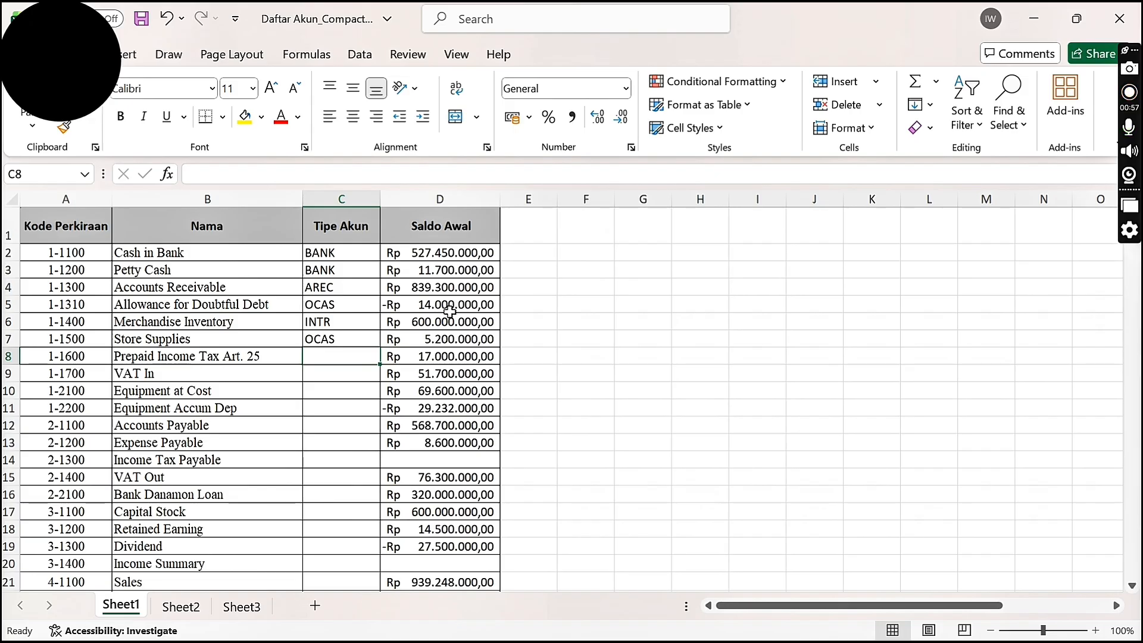
{"action": "type", "text": "OCAS"}
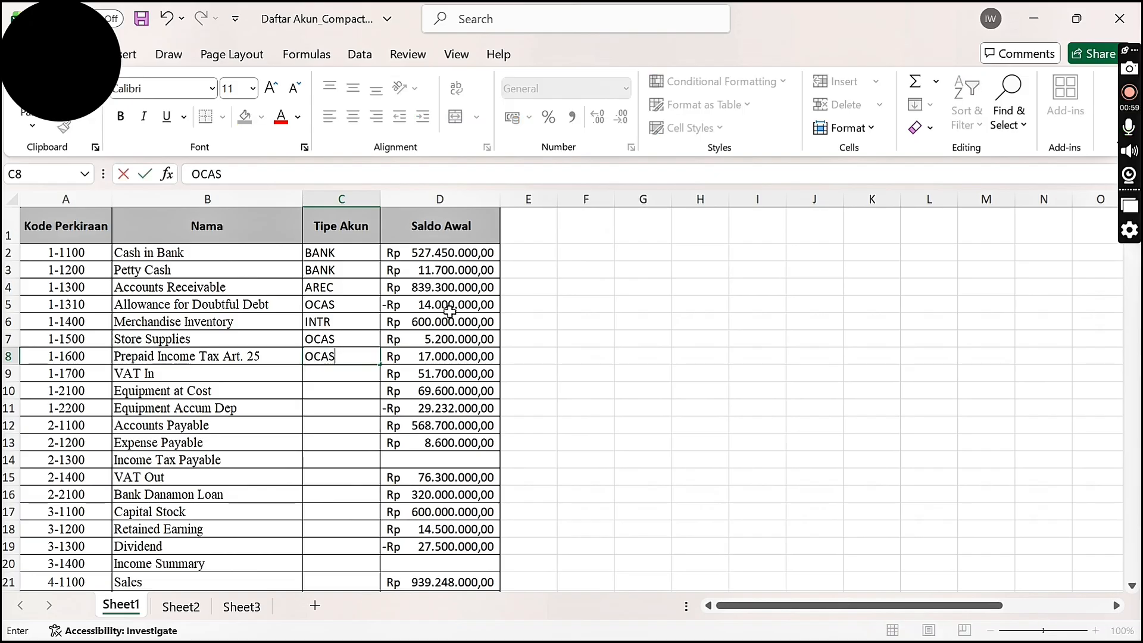
{"action": "key", "text": "Return"}
{"action": "type", "text": "OCAD"}
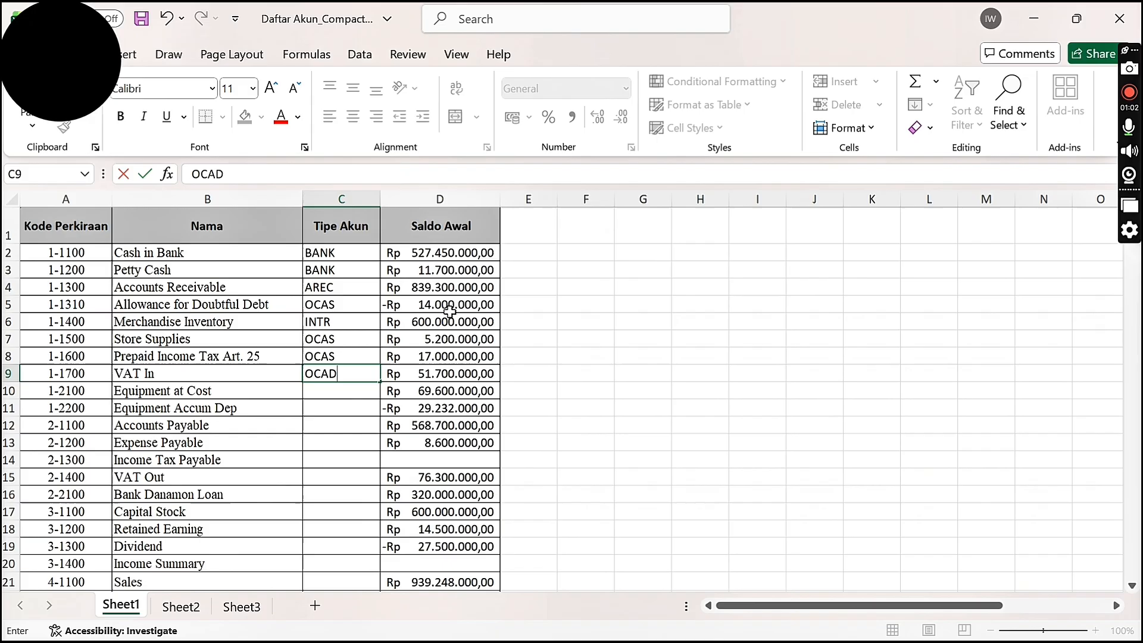
{"action": "key", "text": "BackSpace"}
{"action": "key", "text": "Return"}
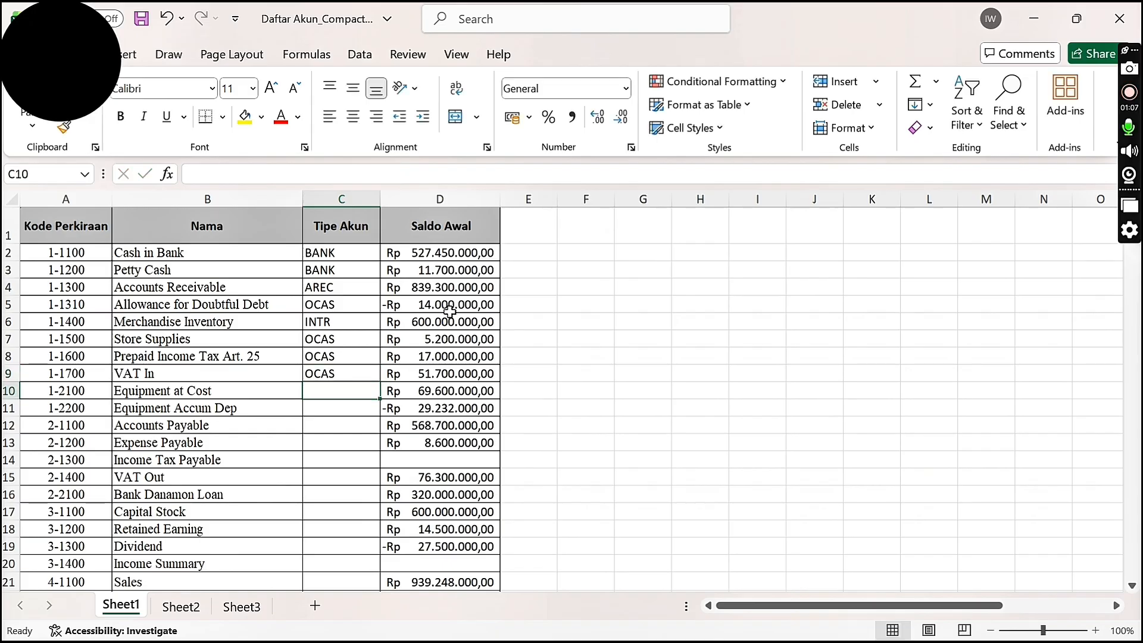
Enter account type FASS for Equipment at Cost and DEPR for Equipment Accum Dep
{"action": "type", "text": "FASS"}
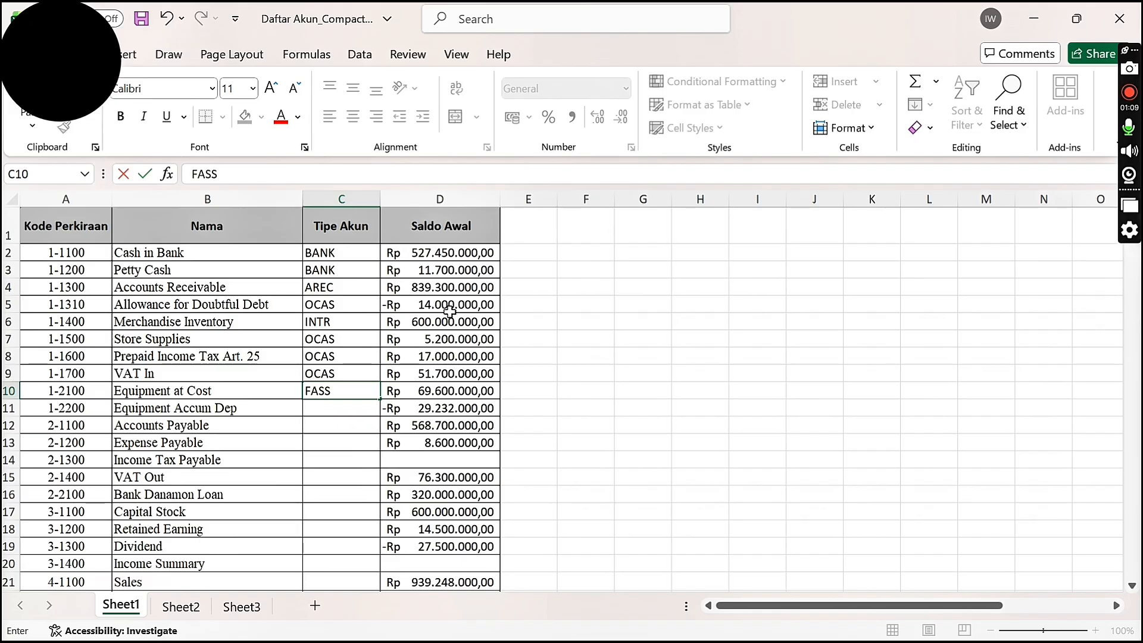
{"action": "key", "text": "Return"}
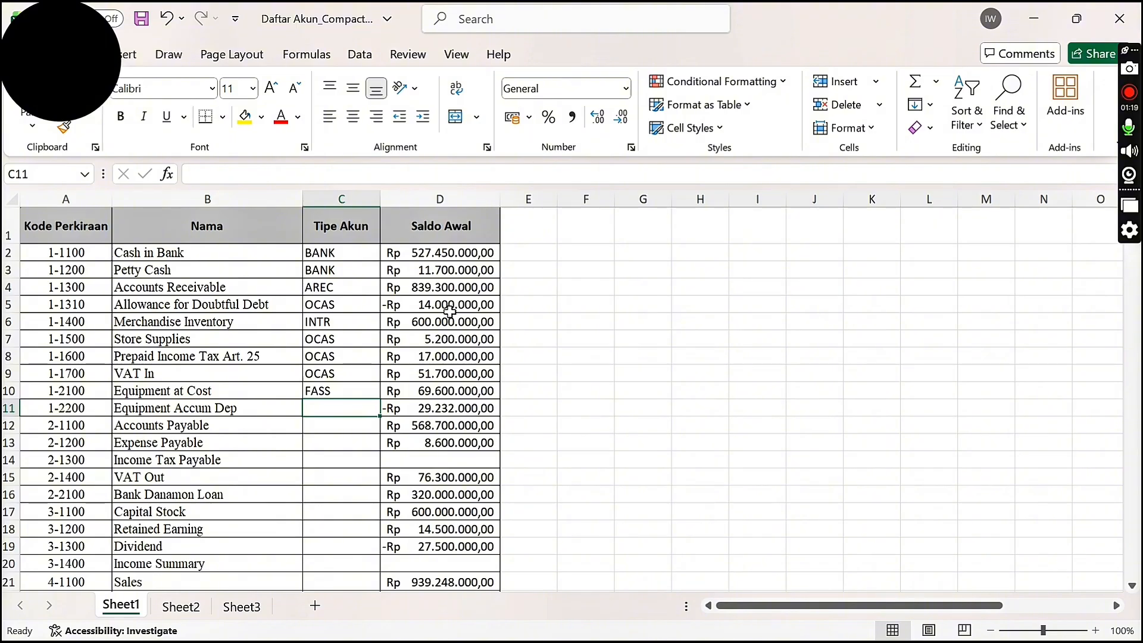
{"action": "type", "text": "DEPR"}
{"action": "key", "text": "Return"}
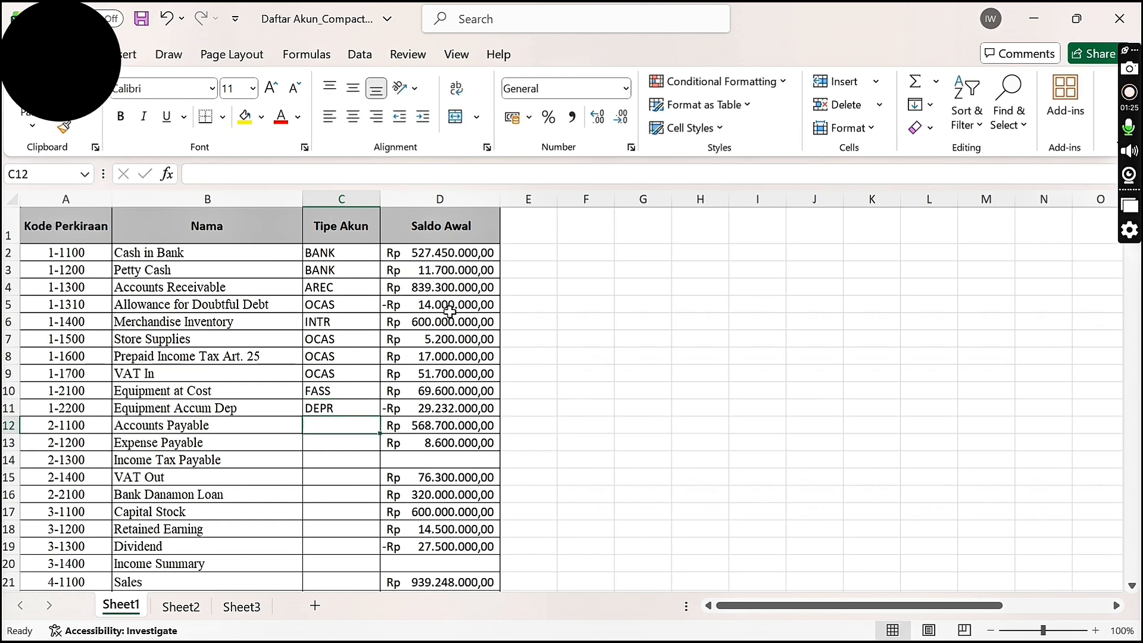
Enter account type APAY for Accounts Payable and OCLY for Expense Payable, Income Tax Payable and VAT Out
{"action": "type", "text": "APAY"}
{"action": "key", "text": "Return"}
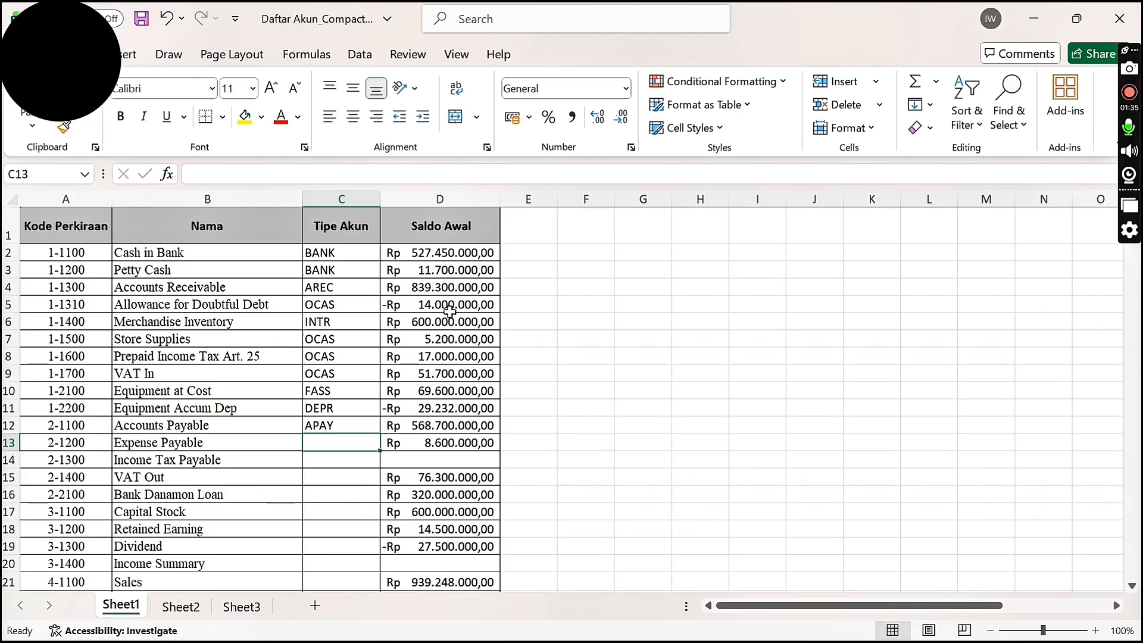
{"action": "type", "text": "OCLY"}
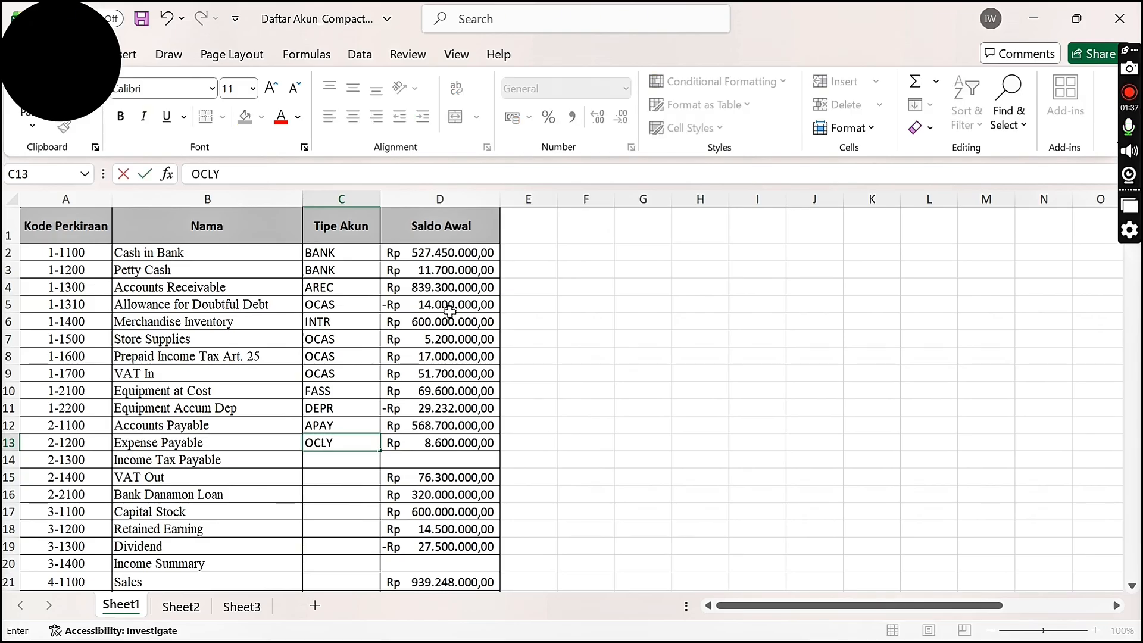
{"action": "key", "text": "Return"}
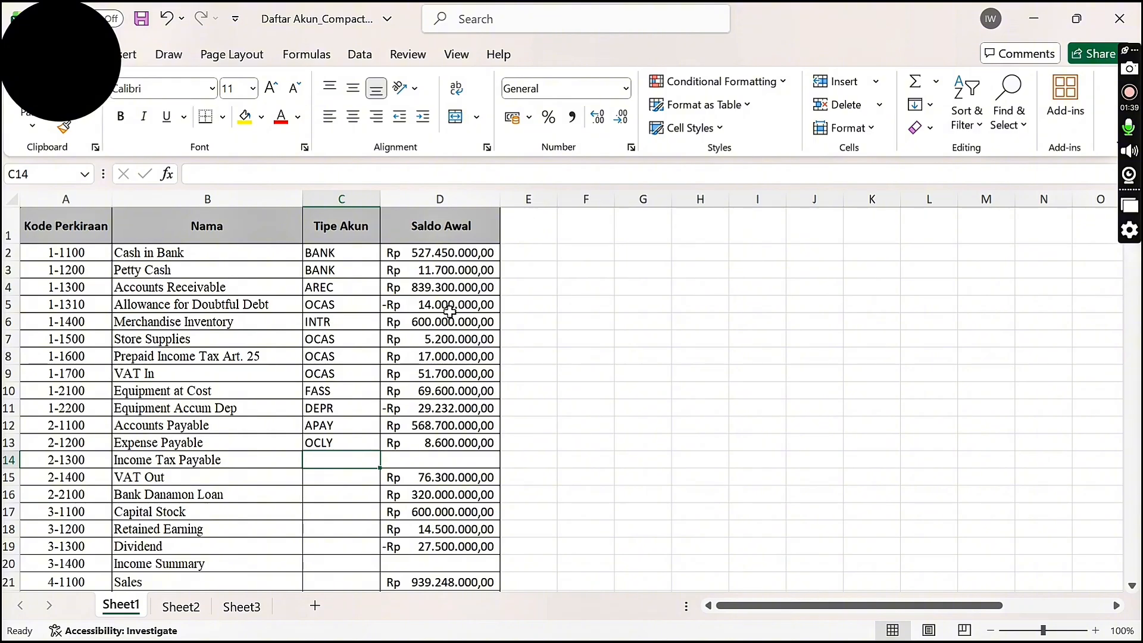
{"action": "type", "text": "OCLY"}
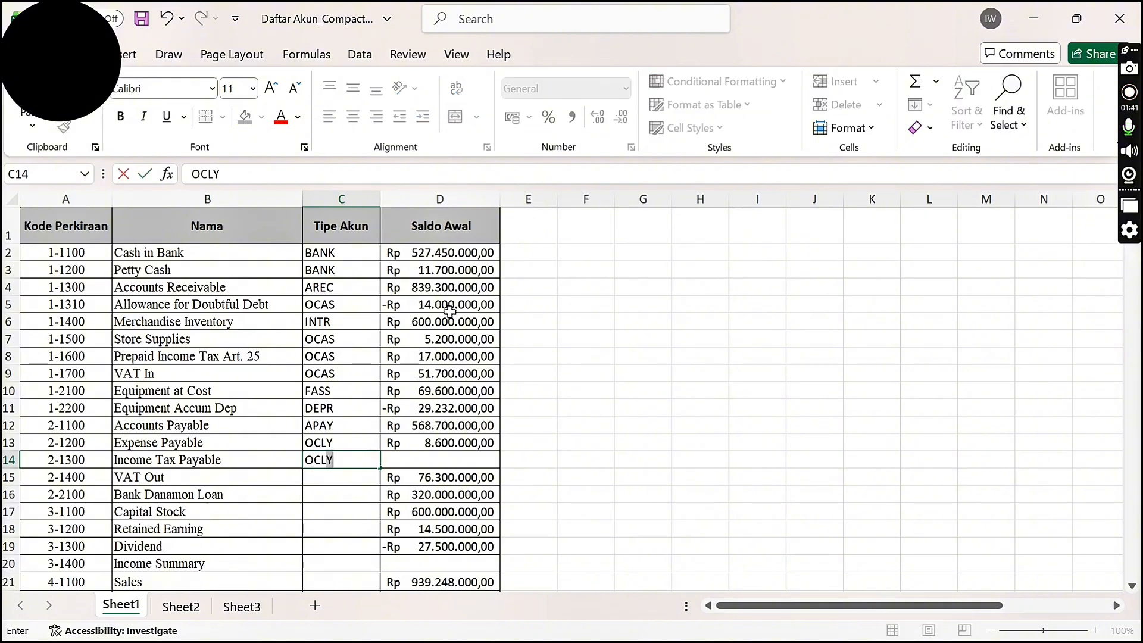
{"action": "key", "text": "Return"}
{"action": "type", "text": "OCLY"}
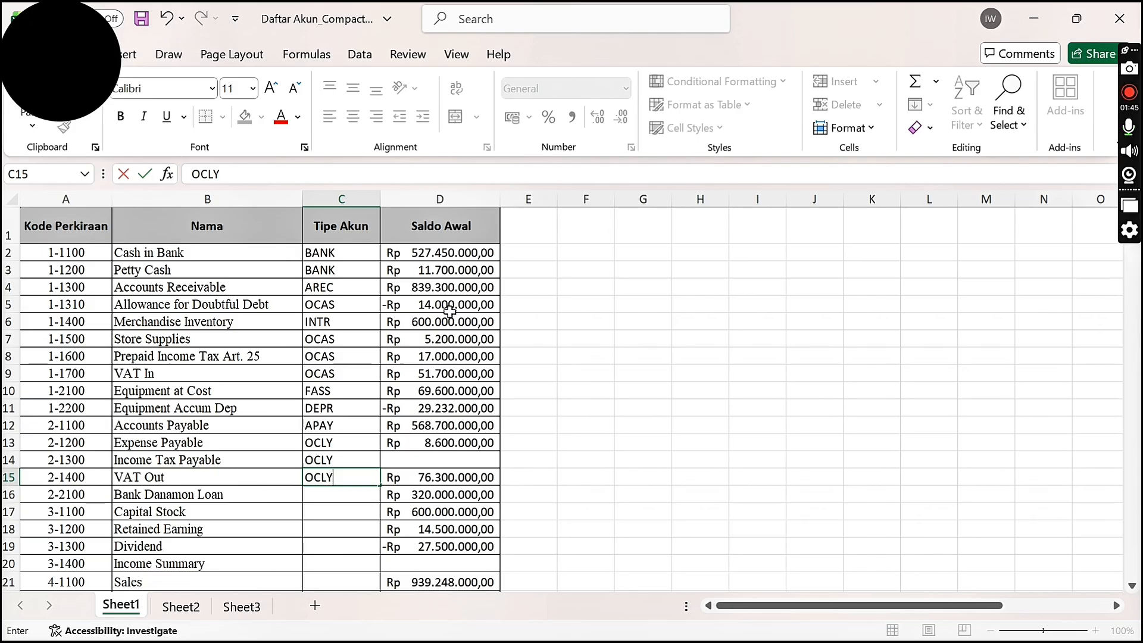
{"action": "key", "text": "Return"}
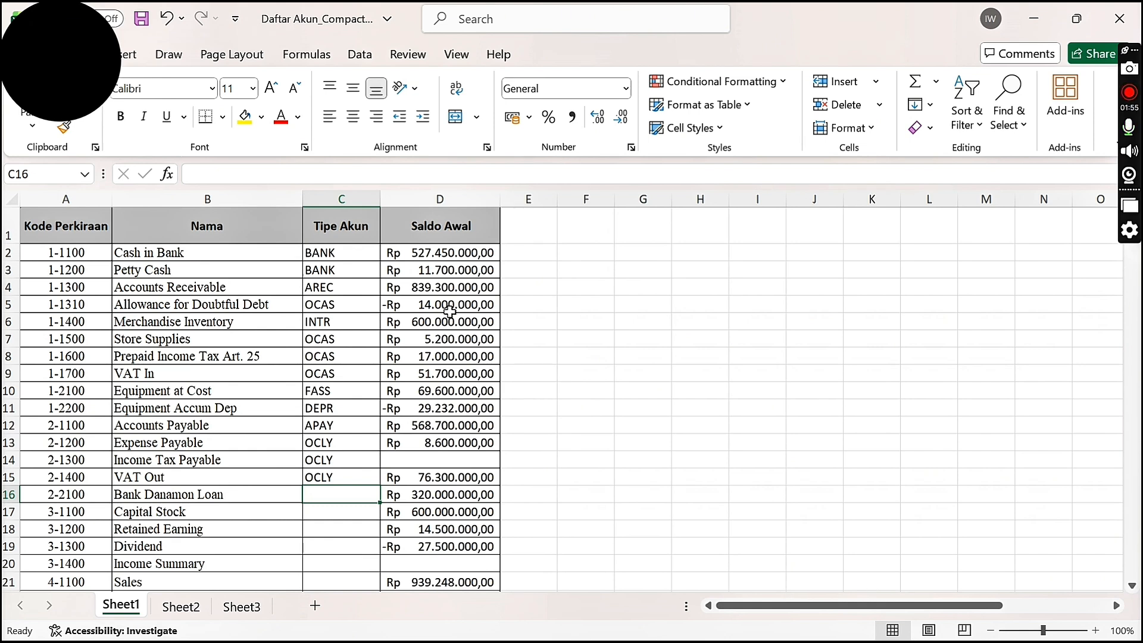
Enter LTLY as the account type for Bank Danamon Loan
{"action": "type", "text": "L"}
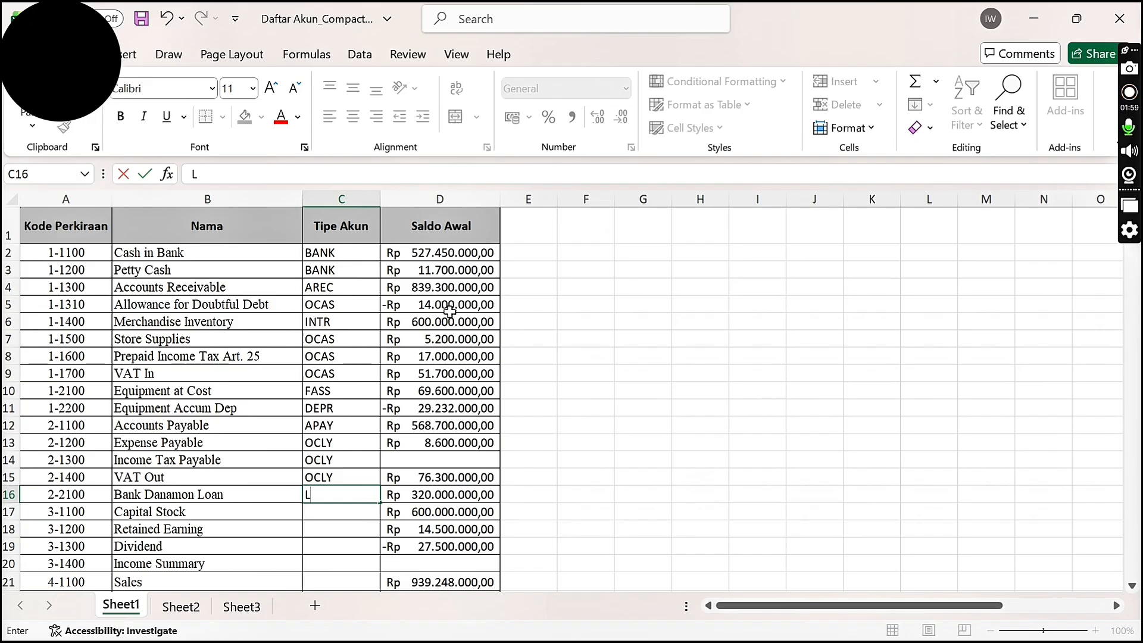
{"action": "type", "text": "TLY"}
{"action": "key", "text": "Return"}
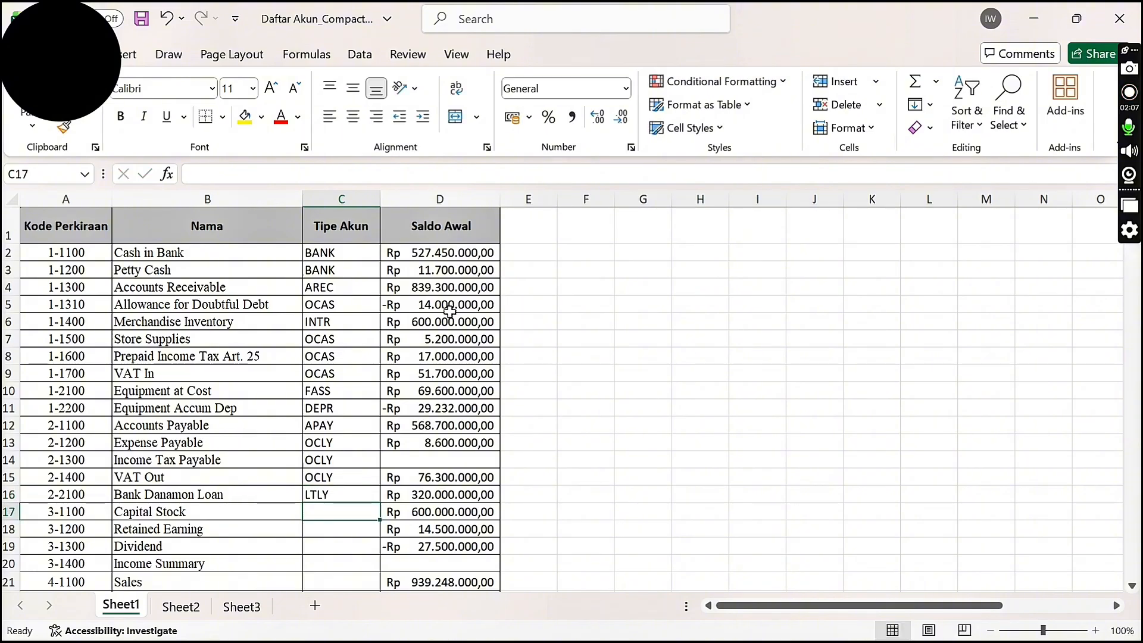
{"action": "type", "text": "E"}
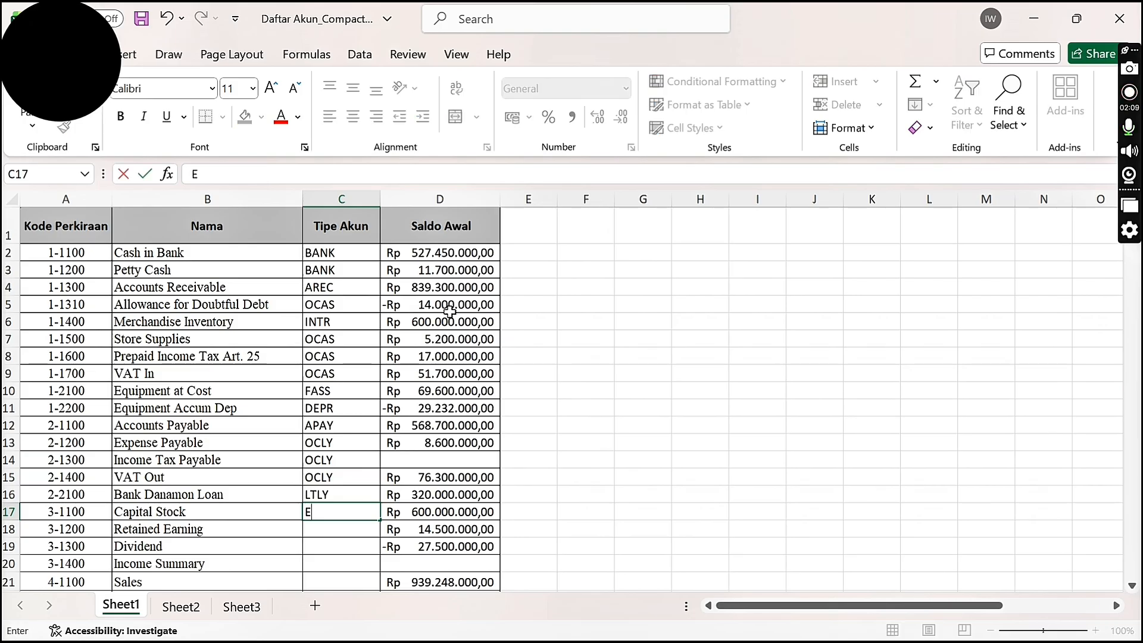
{"action": "type", "text": "QTY"}
{"action": "key", "text": "Return"}
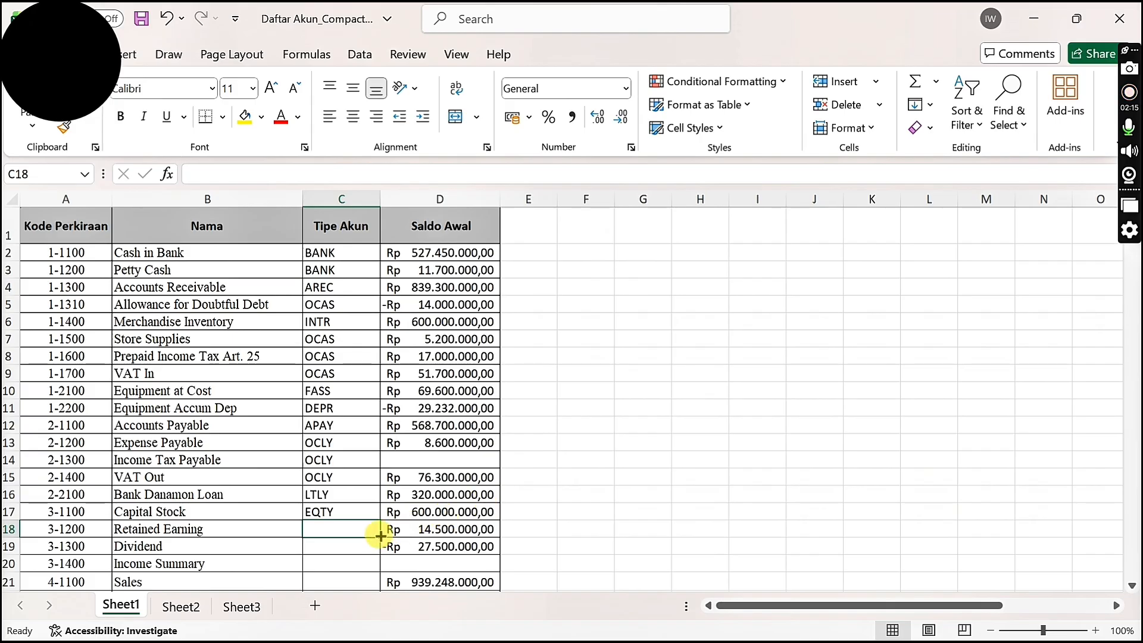
{"action": "type", "text": "="}
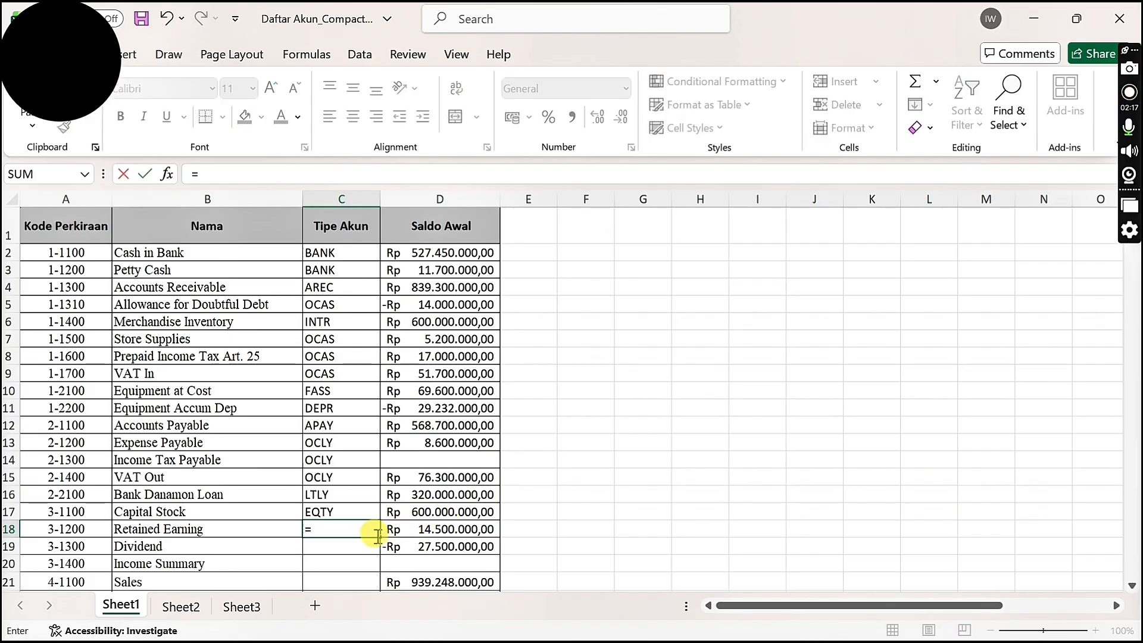
{"action": "key", "text": "Up"}
{"action": "key", "text": "Return"}
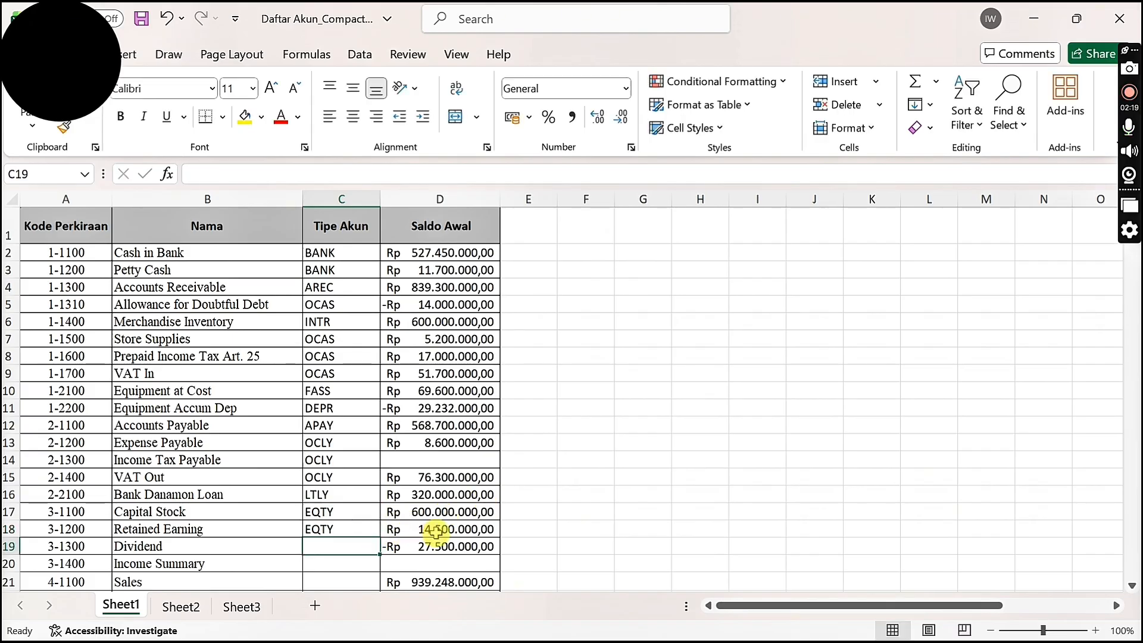
{"action": "type", "text": "="}
{"action": "key", "text": "Return"}
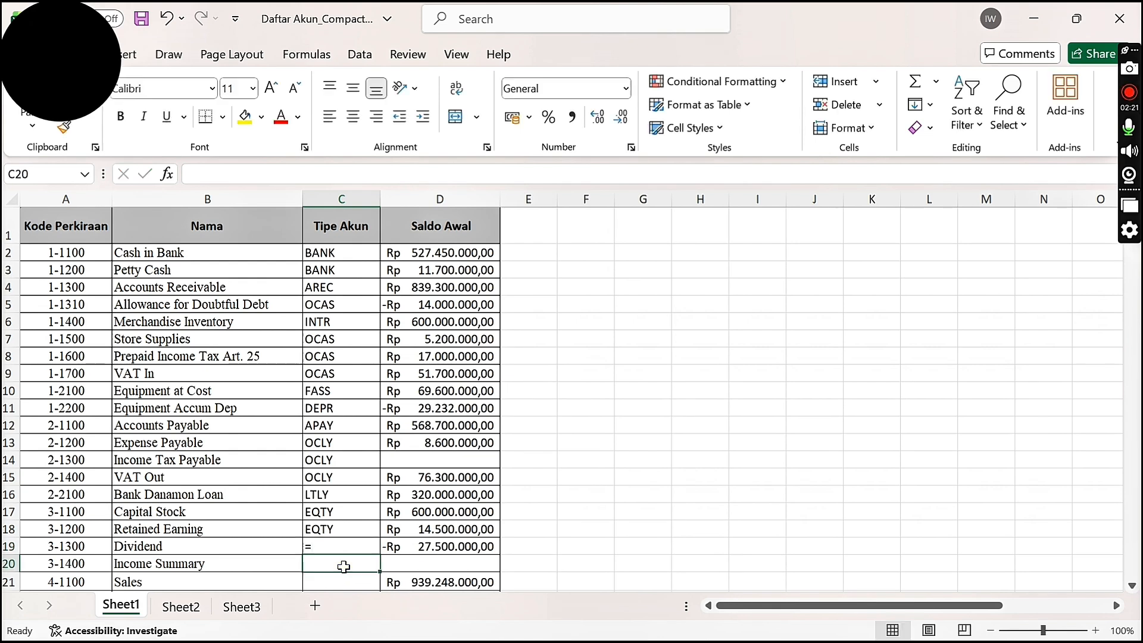
{"action": "key", "text": "Up"}
{"action": "key", "text": "Up"}
{"action": "key", "text": "Down"}
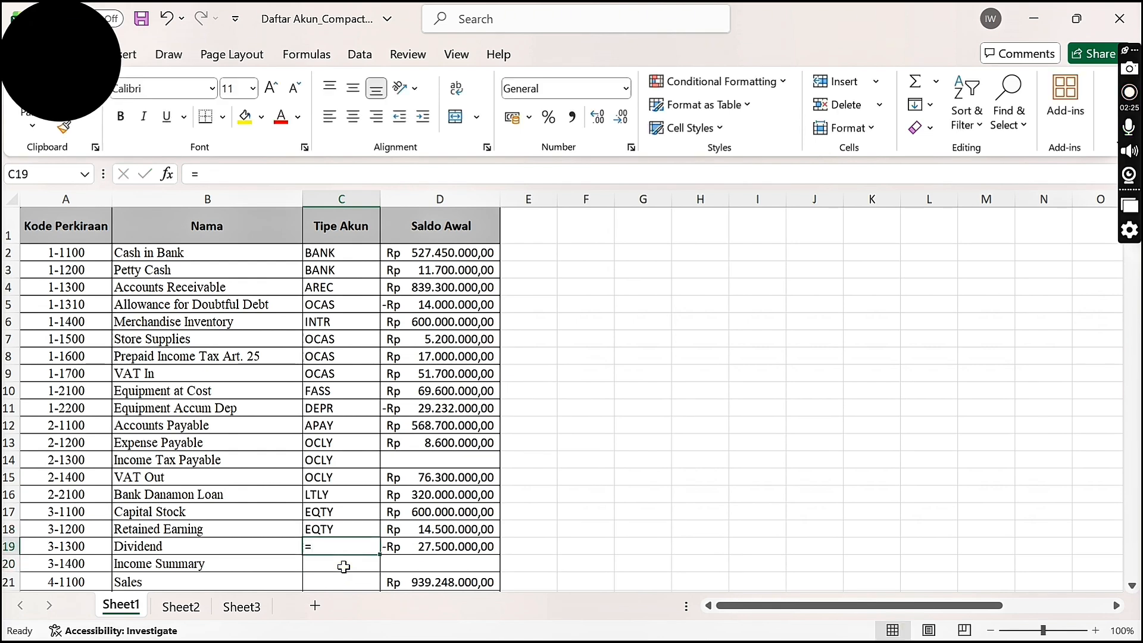
{"action": "key", "text": "BackSpace"}
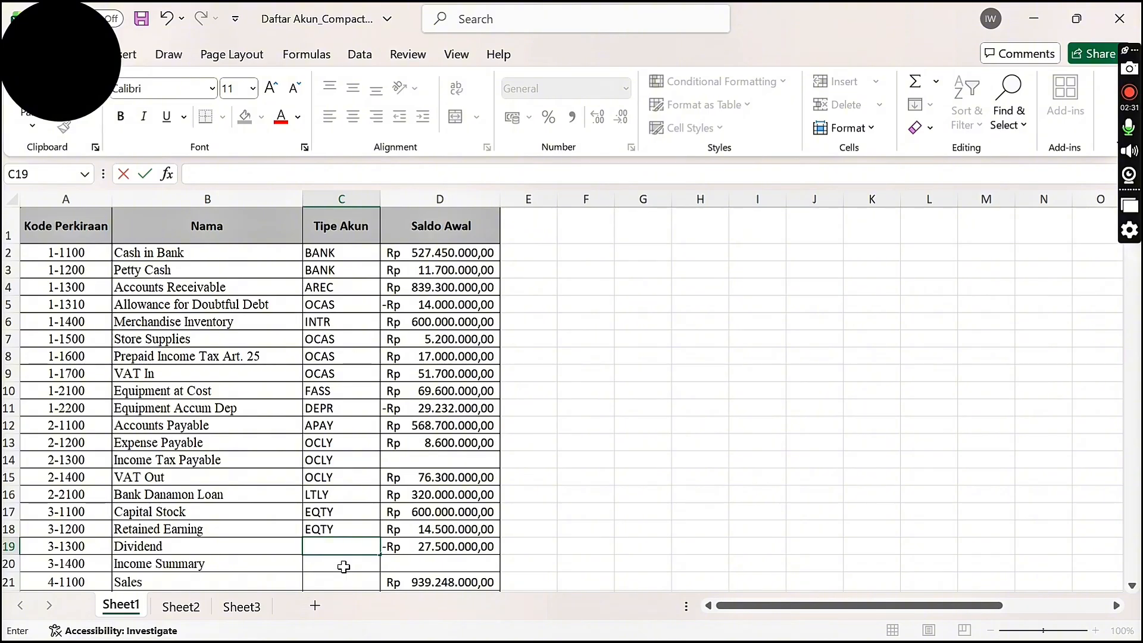
Enter EQTY as the account type for Dividend and Income Summary
{"action": "type", "text": "EQ"}
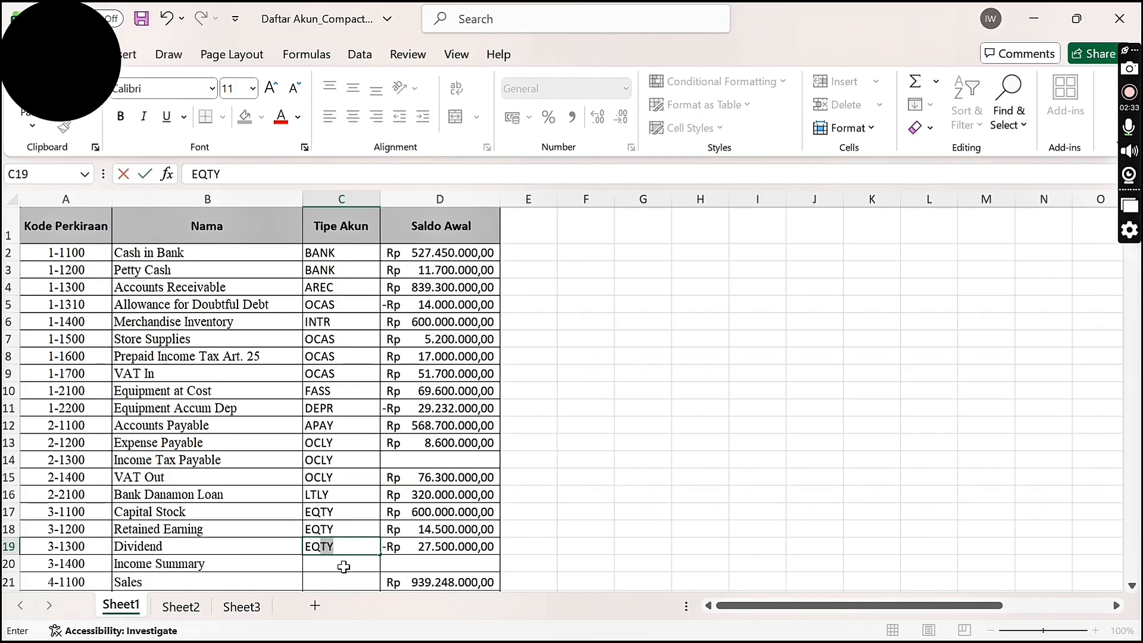
{"action": "type", "text": "TY"}
{"action": "key", "text": "Return"}
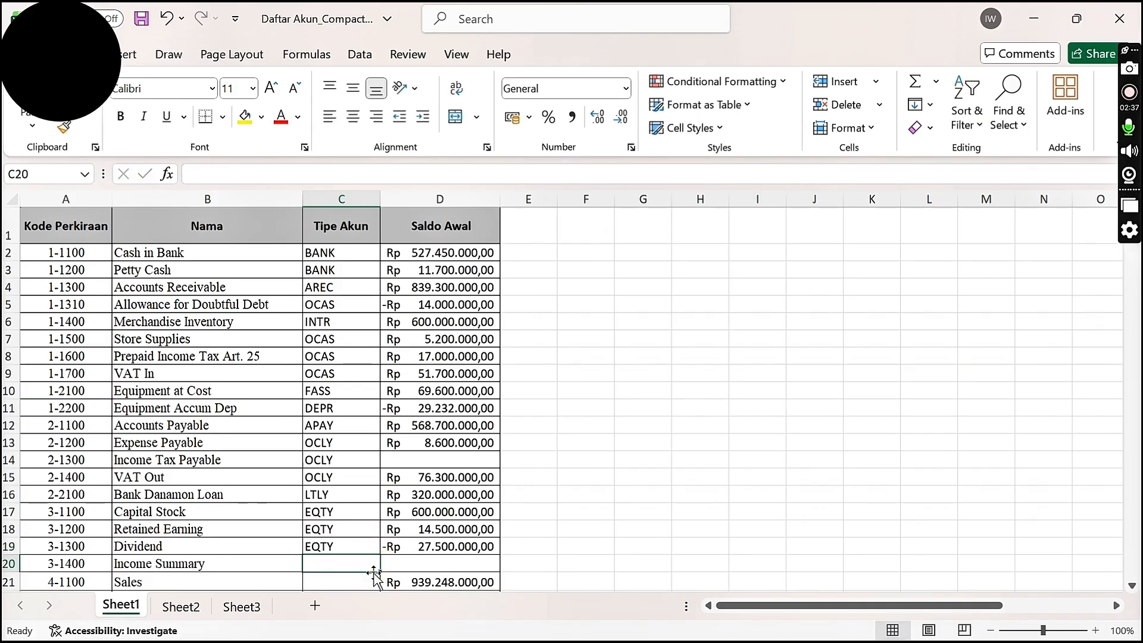
{"action": "type", "text": "EQTY"}
{"action": "key", "text": "Return"}
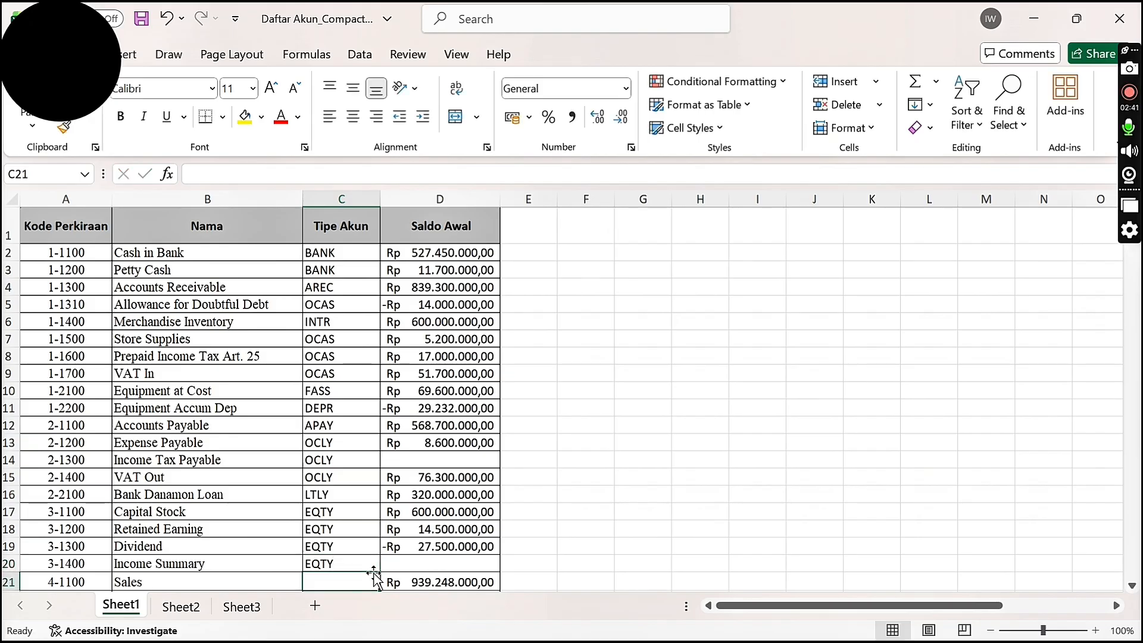
Enter REVE as the account type for Sales and Sales Return
{"action": "type", "text": "REVE"}
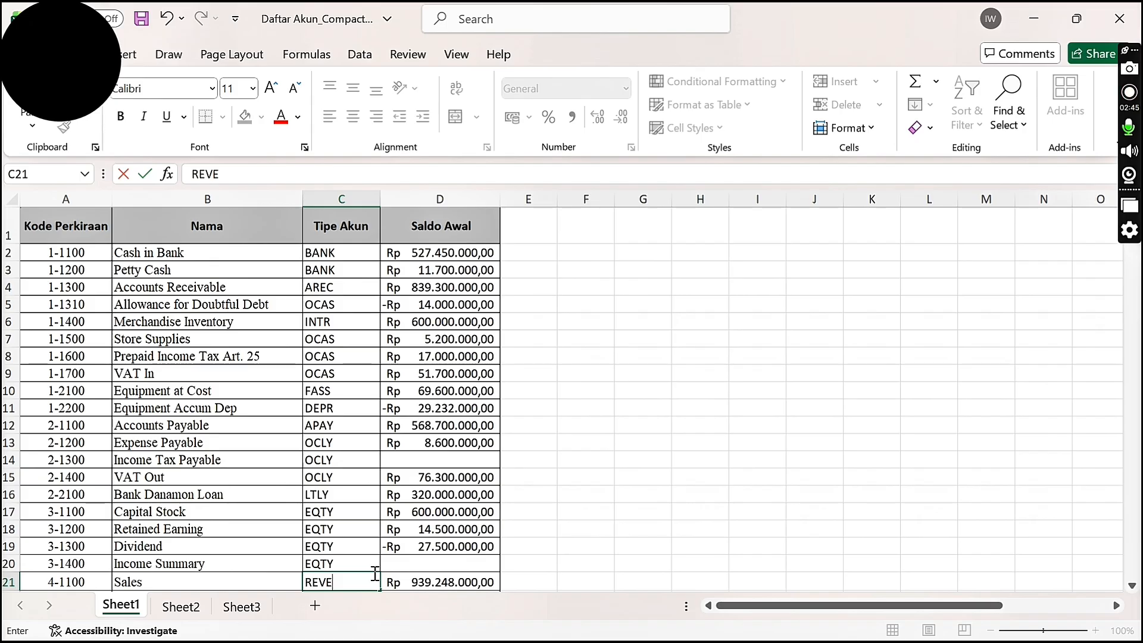
{"action": "key", "text": "Return"}
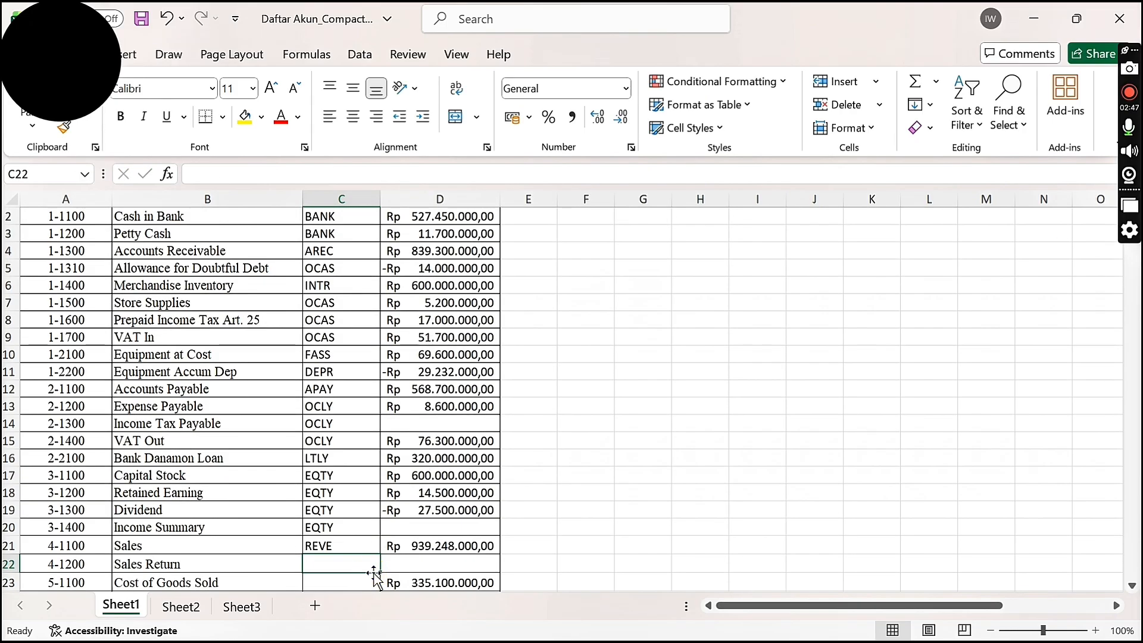
{"action": "key", "text": "Down"}
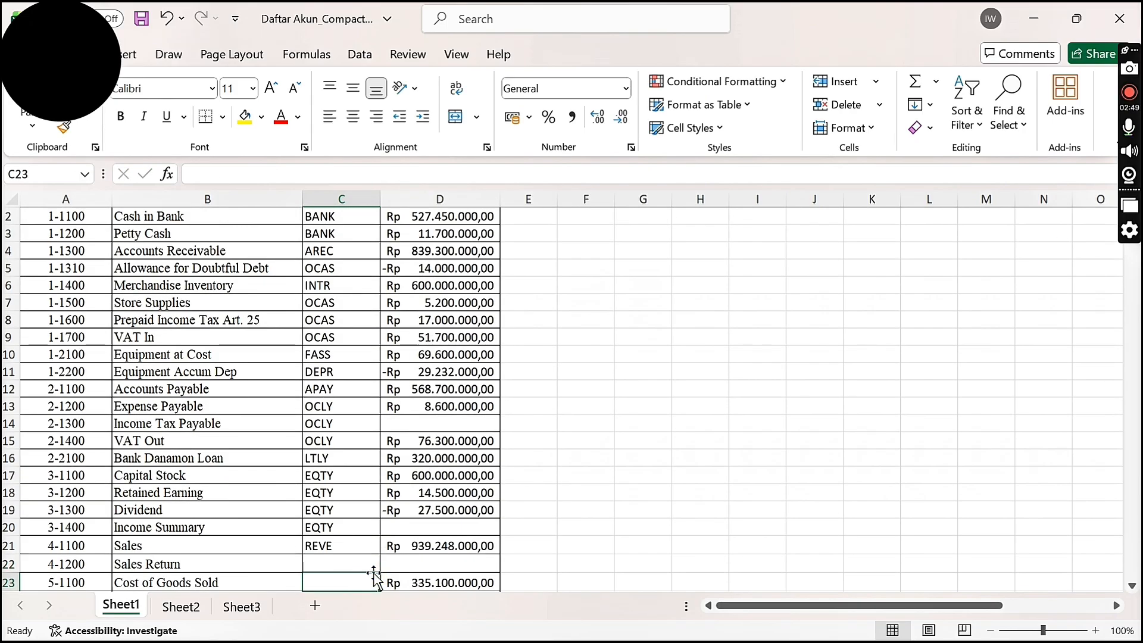
{"action": "key", "text": "Up"}
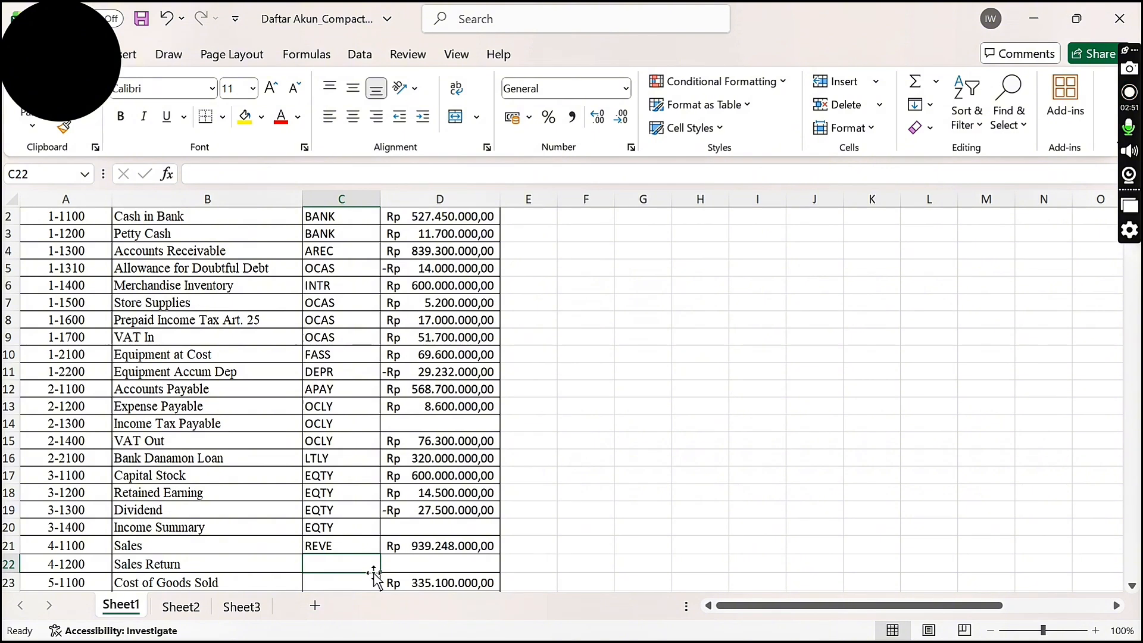
{"action": "type", "text": "REVE"}
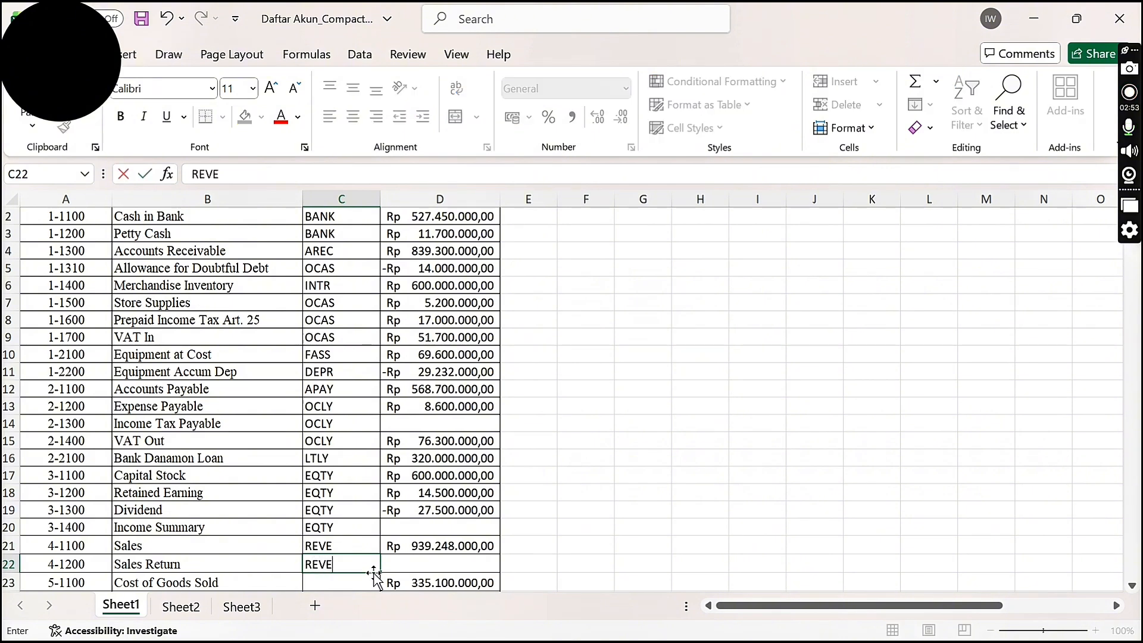
{"action": "key", "text": "Return"}
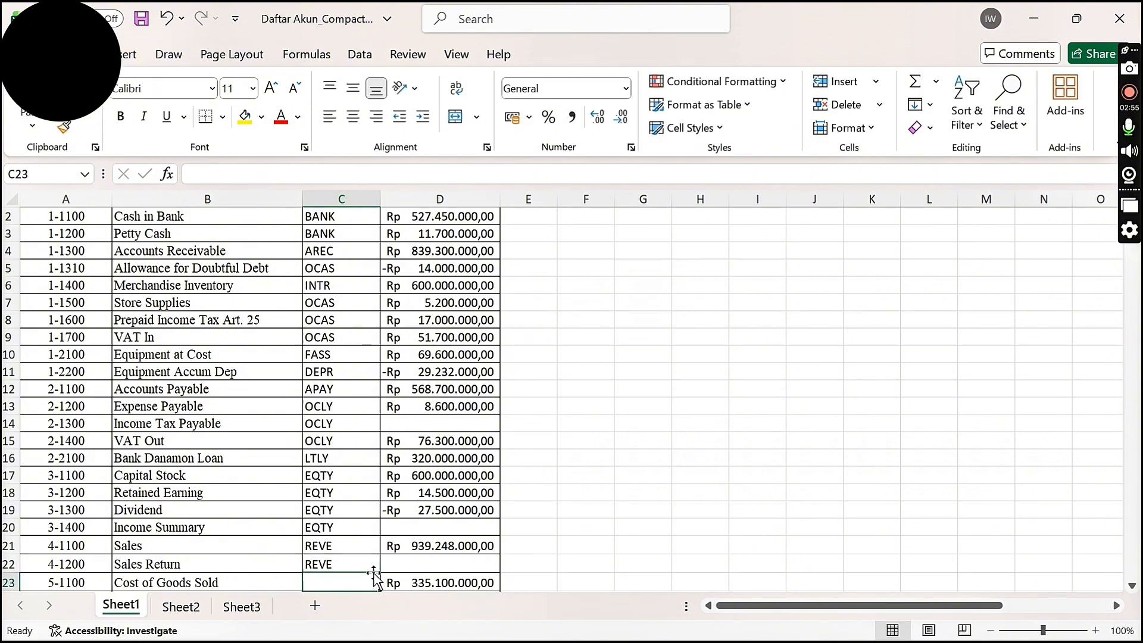
Enter COGS as the account type for Cost of Goods Sold
{"action": "type", "text": "CO"}
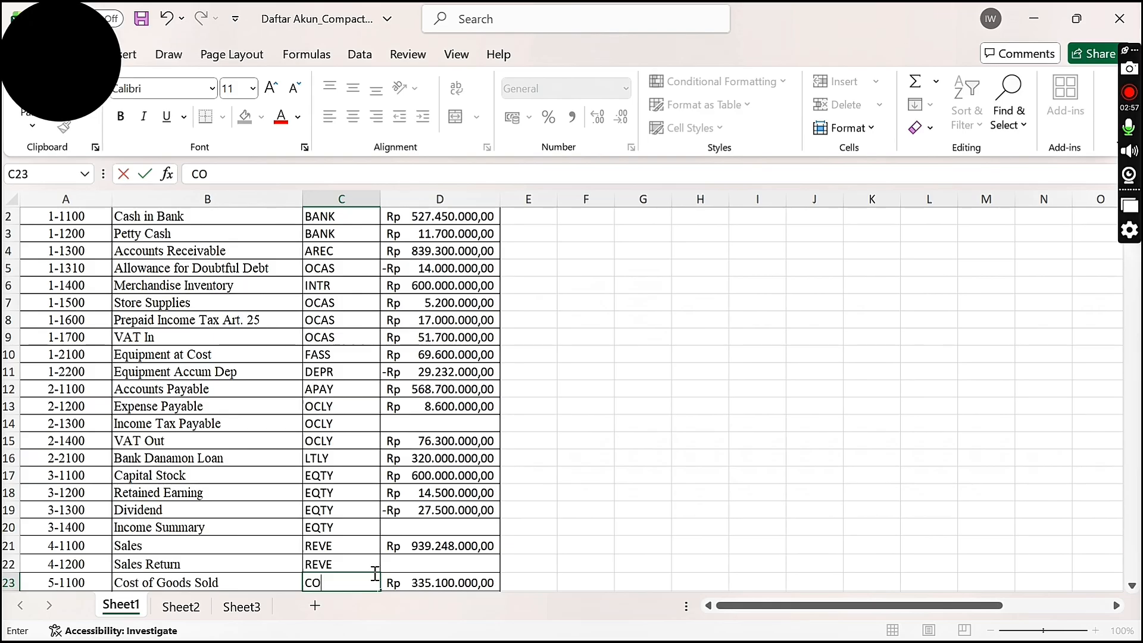
{"action": "type", "text": "GS"}
{"action": "key", "text": "Return"}
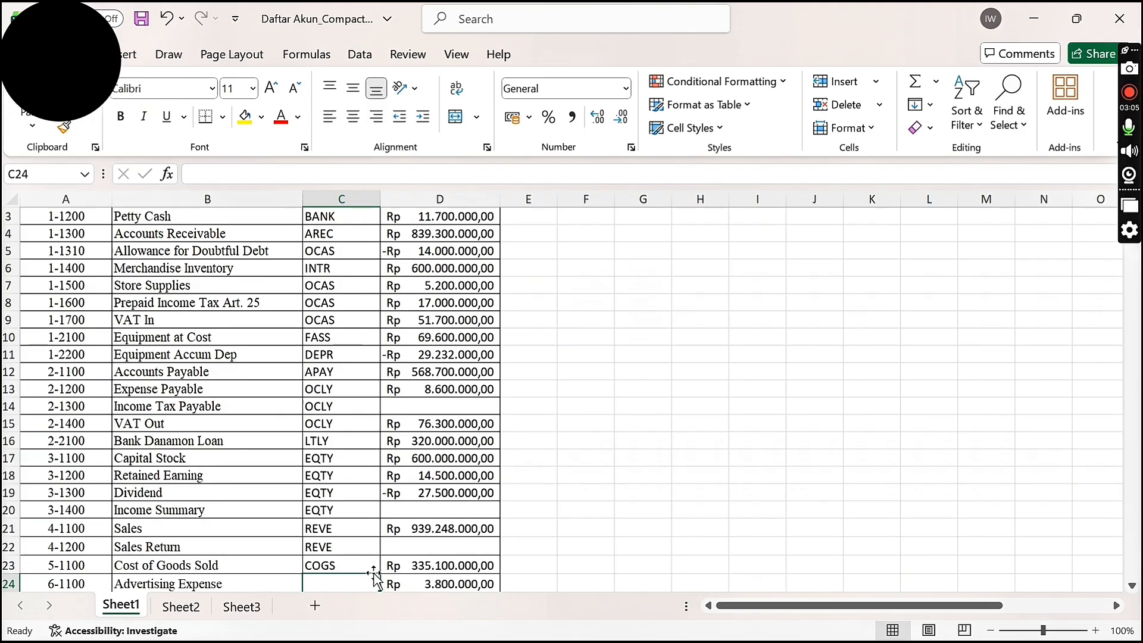
Enter EXPS as the account type for Advertising Expense, Telephone & Electricity expense and Store Supplies Expense
{"action": "type", "text": "EXPS"}
{"action": "key", "text": "Return"}
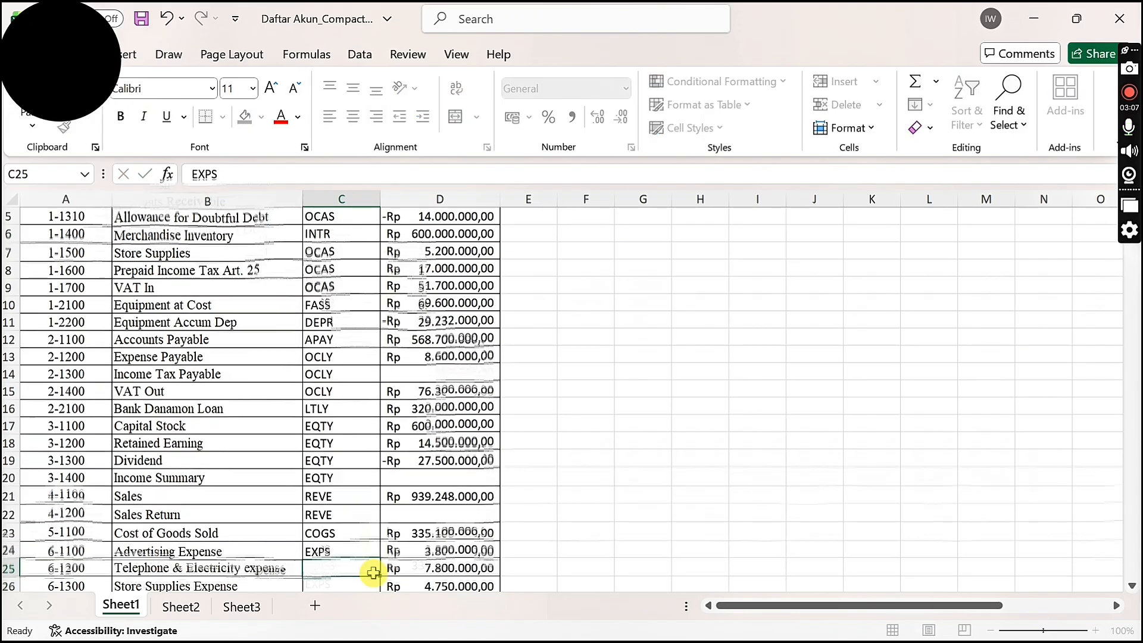
{"action": "type", "text": "EXPS"}
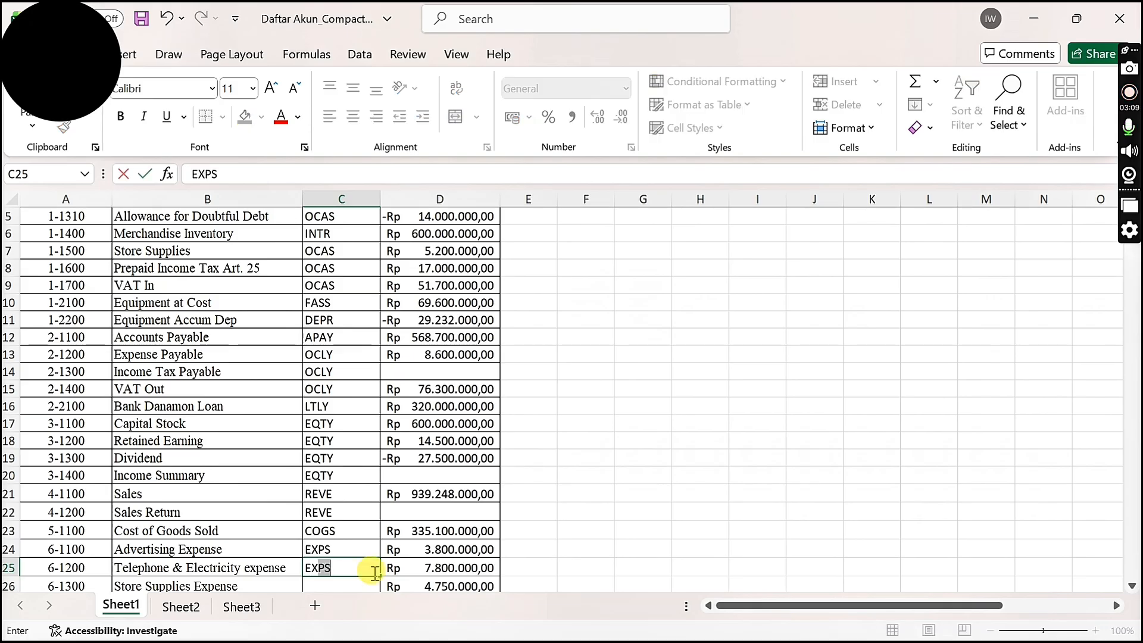
{"action": "key", "text": "Return"}
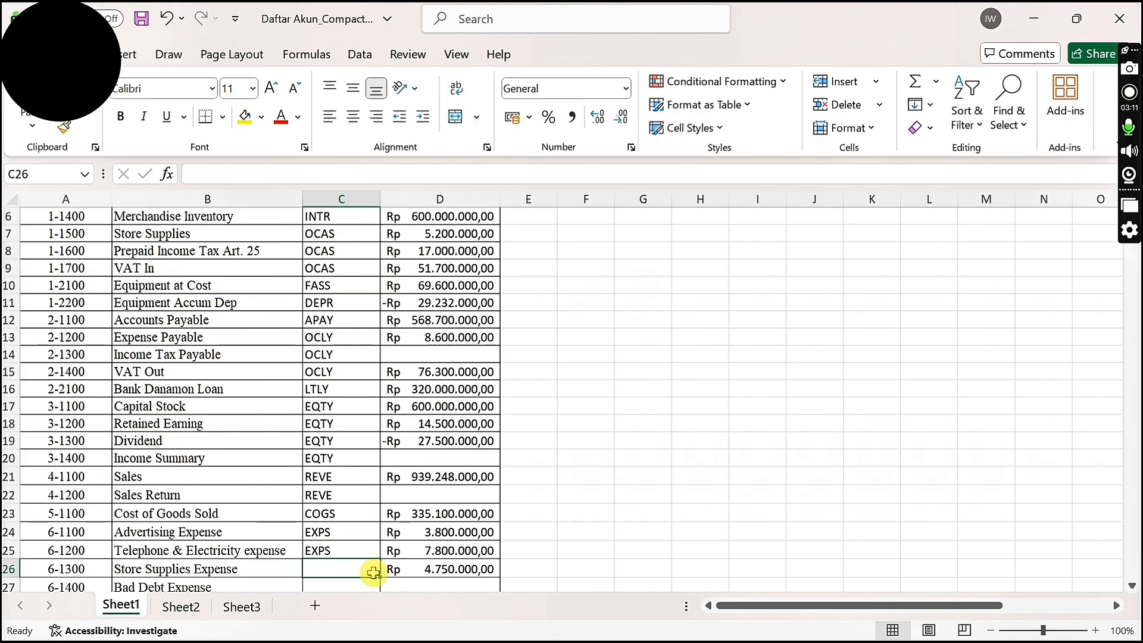
{"action": "type", "text": "EXPS"}
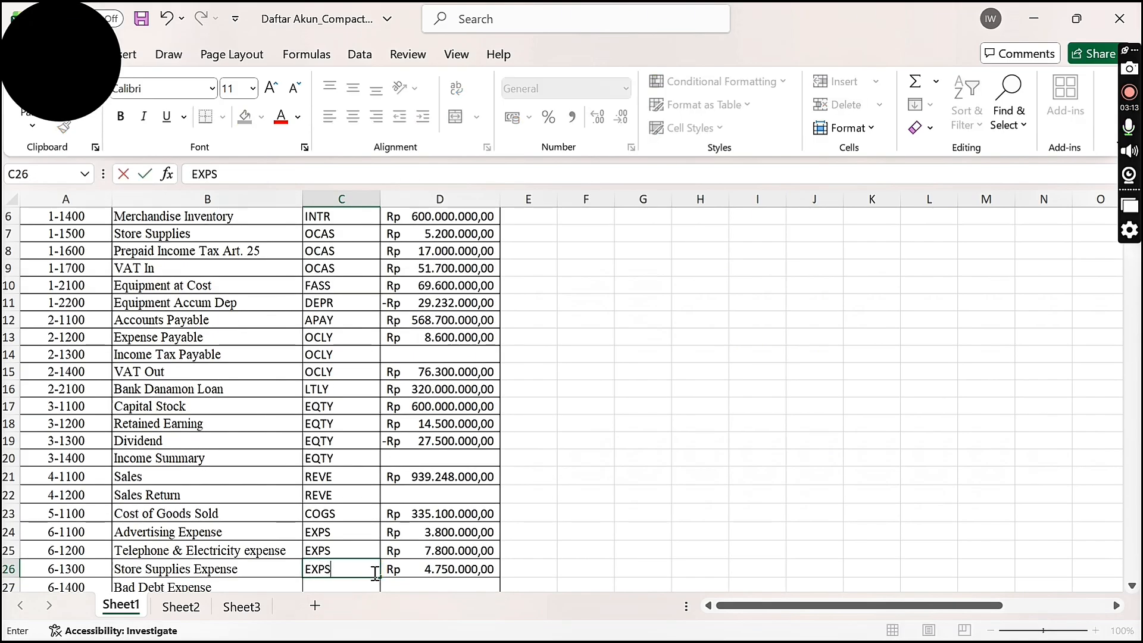
{"action": "key", "text": "ctrl+Return"}
{"action": "key", "text": "Return"}
Enter EXPS as the account type for Bad Debt, Depreciation, Wages & Salaries and Other Operating Expense
{"action": "type", "text": "EXPS"}
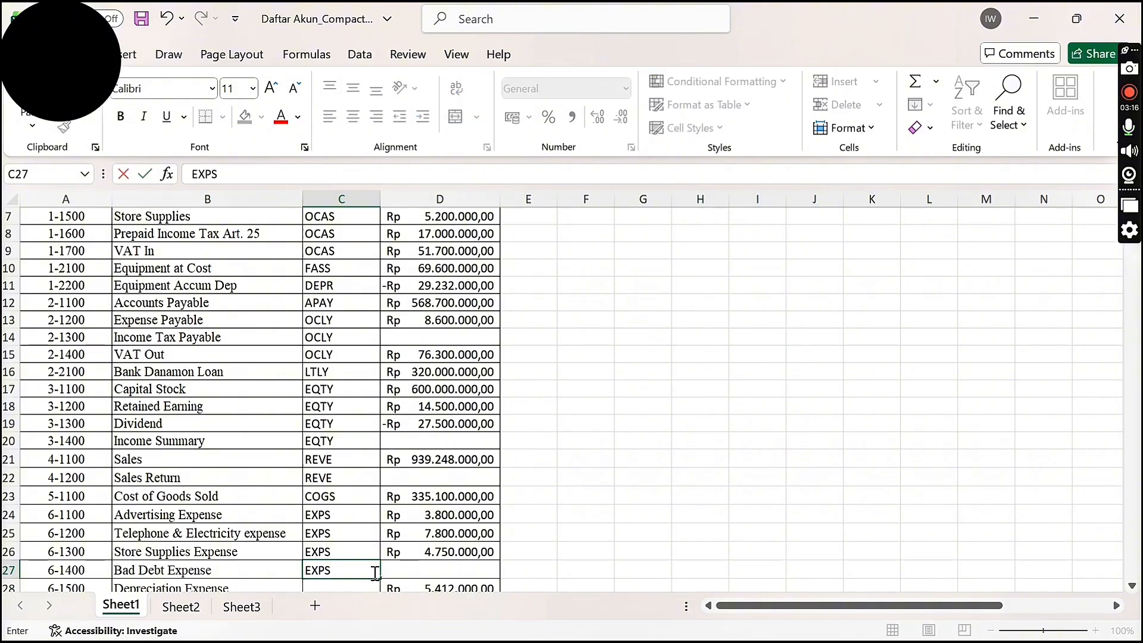
{"action": "key", "text": "Return"}
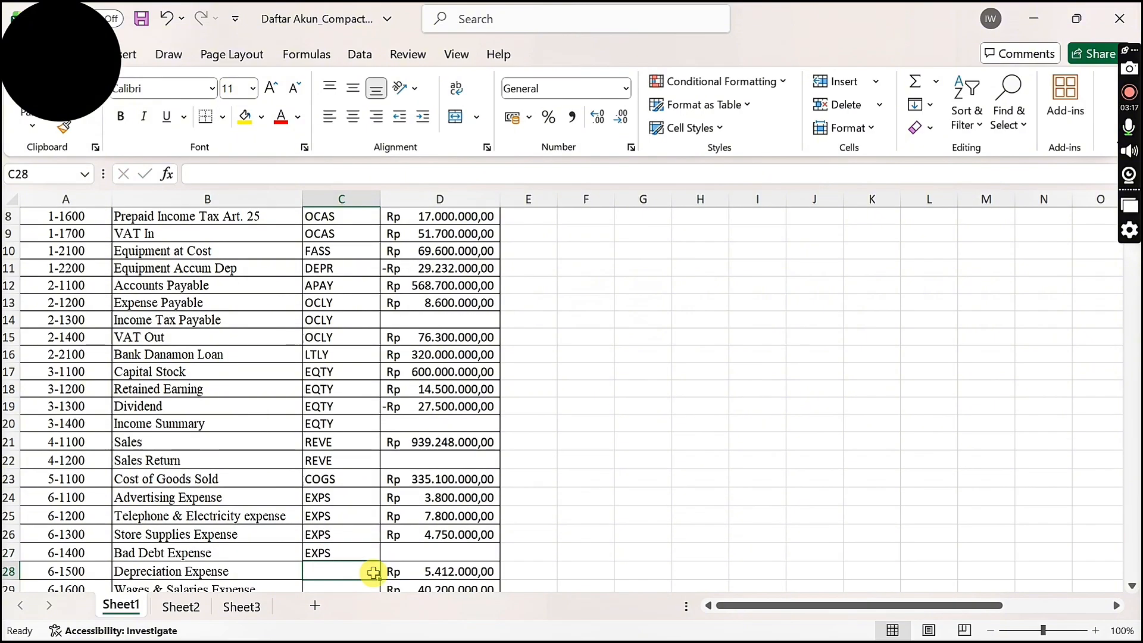
{"action": "type", "text": "EXPS"}
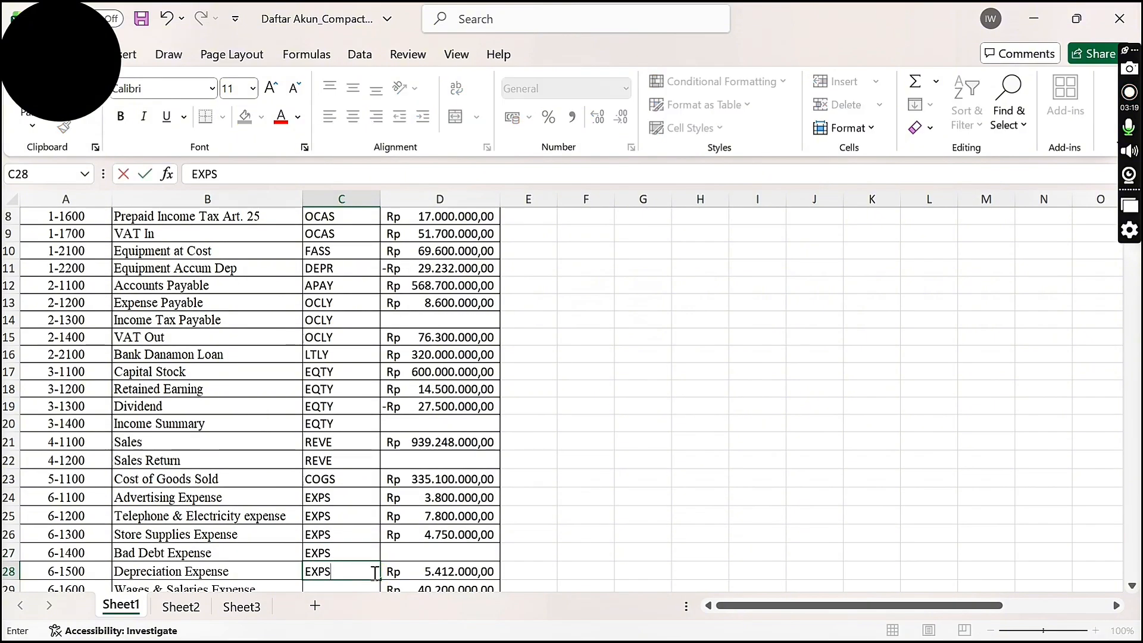
{"action": "key", "text": "Return"}
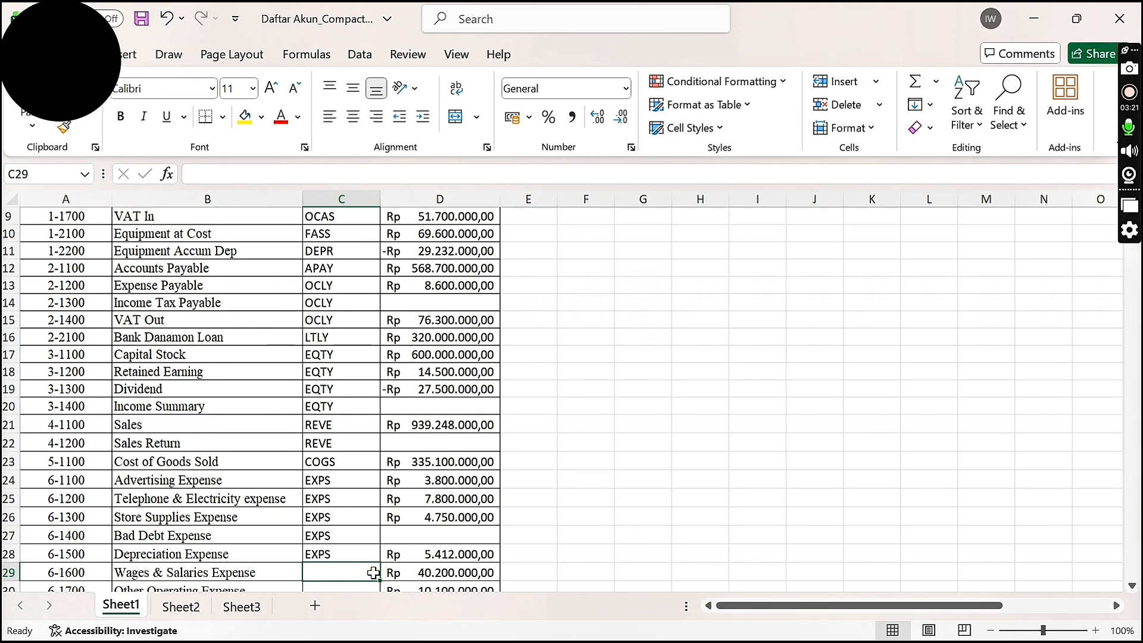
{"action": "type", "text": "EXPS"}
{"action": "key", "text": "Return"}
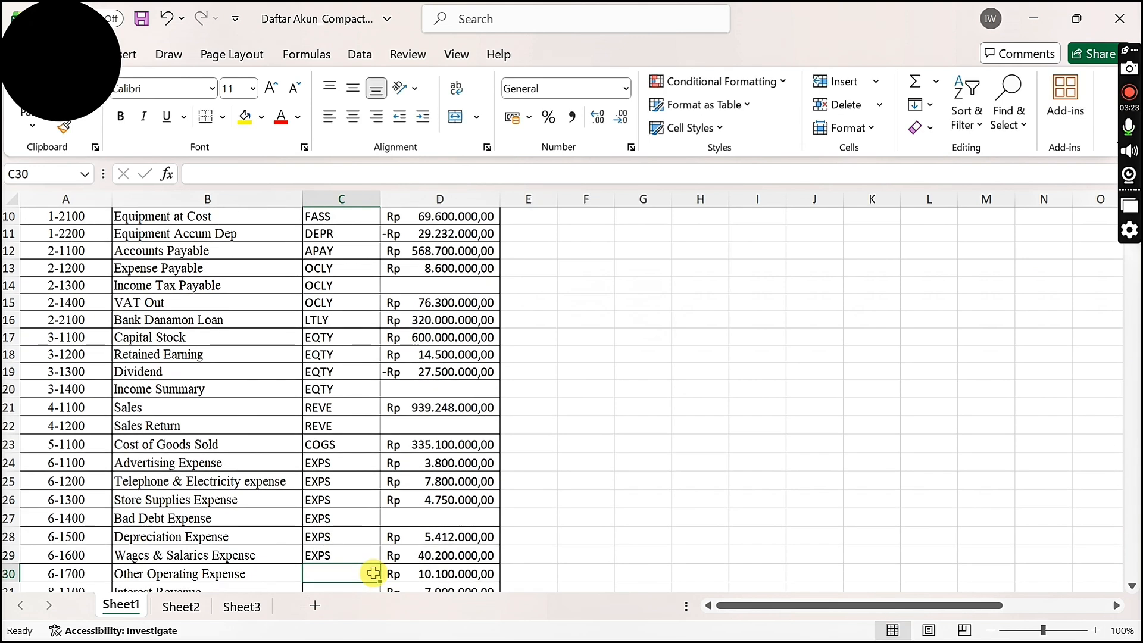
{"action": "type", "text": "EXPS"}
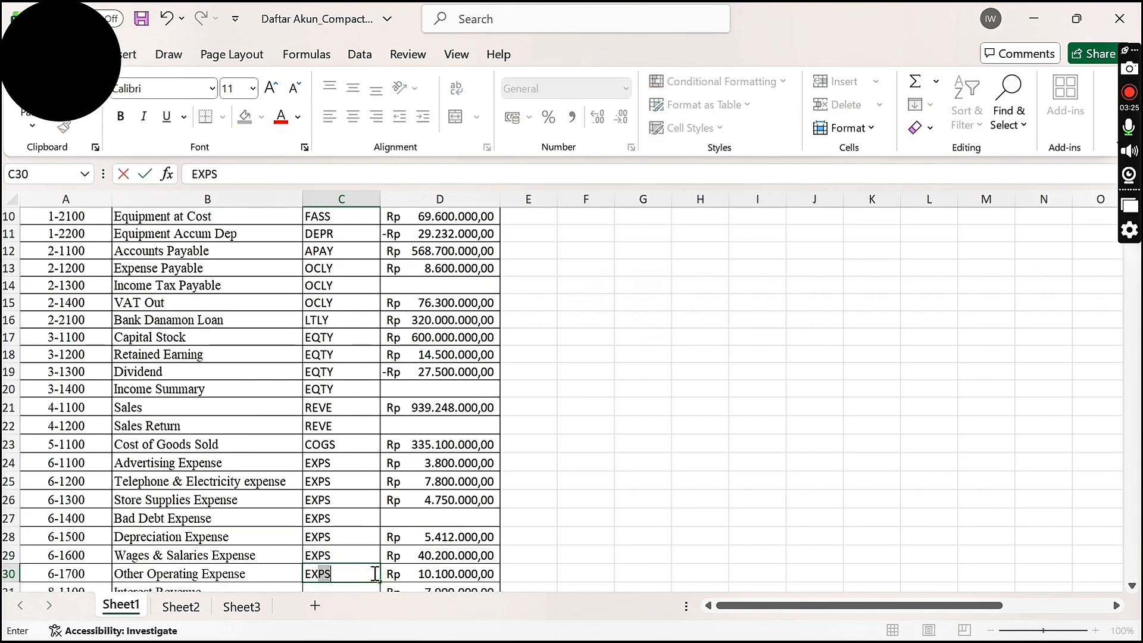
{"action": "key", "text": "Return"}
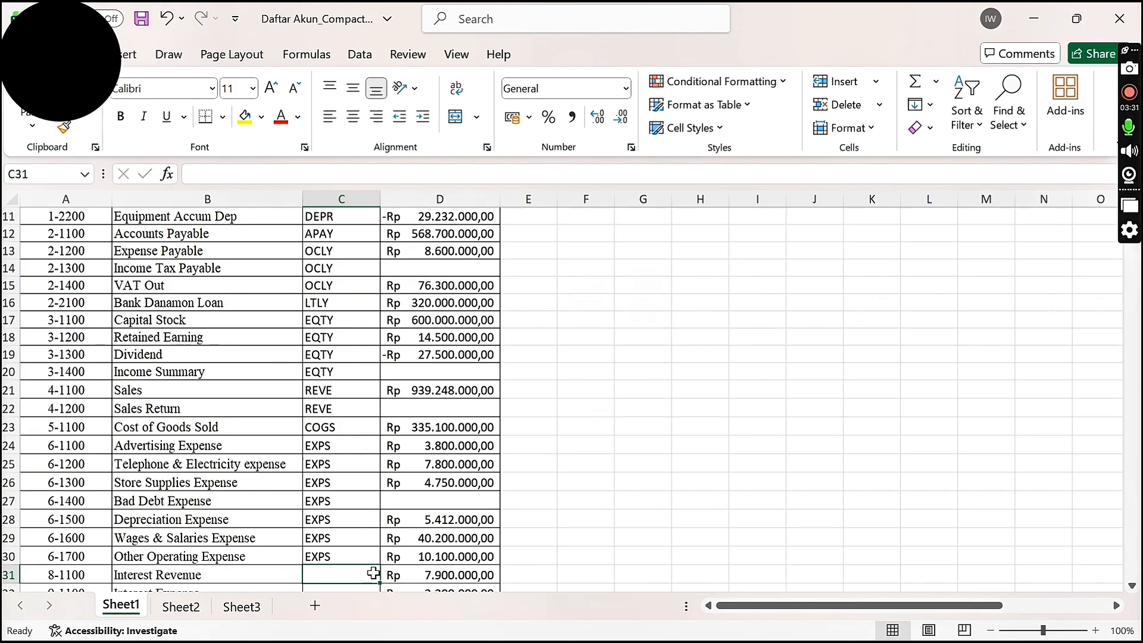
Enter account type OINC for Interest Revenue and OEXP for Interest Expense
{"action": "type", "text": "OINC"}
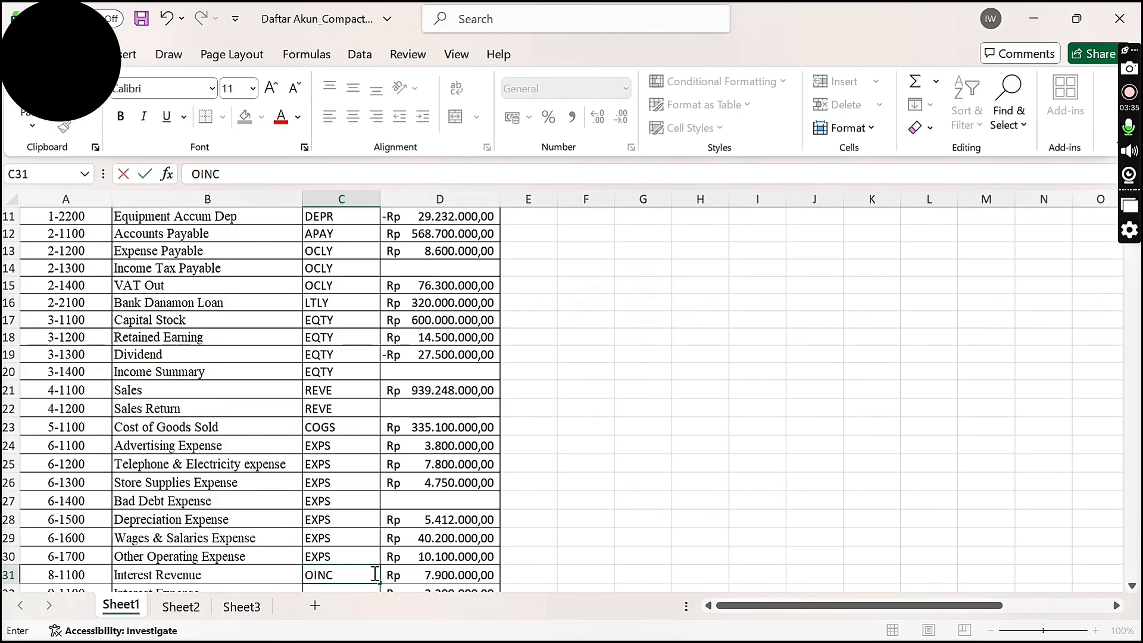
{"action": "key", "text": "Return"}
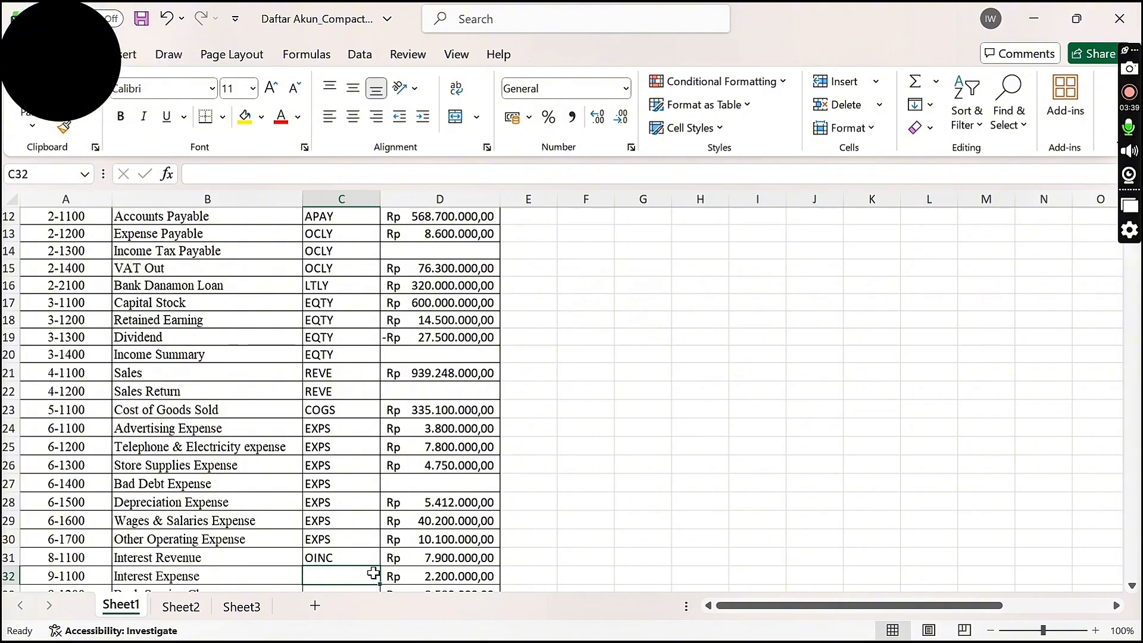
{"action": "type", "text": "OE"}
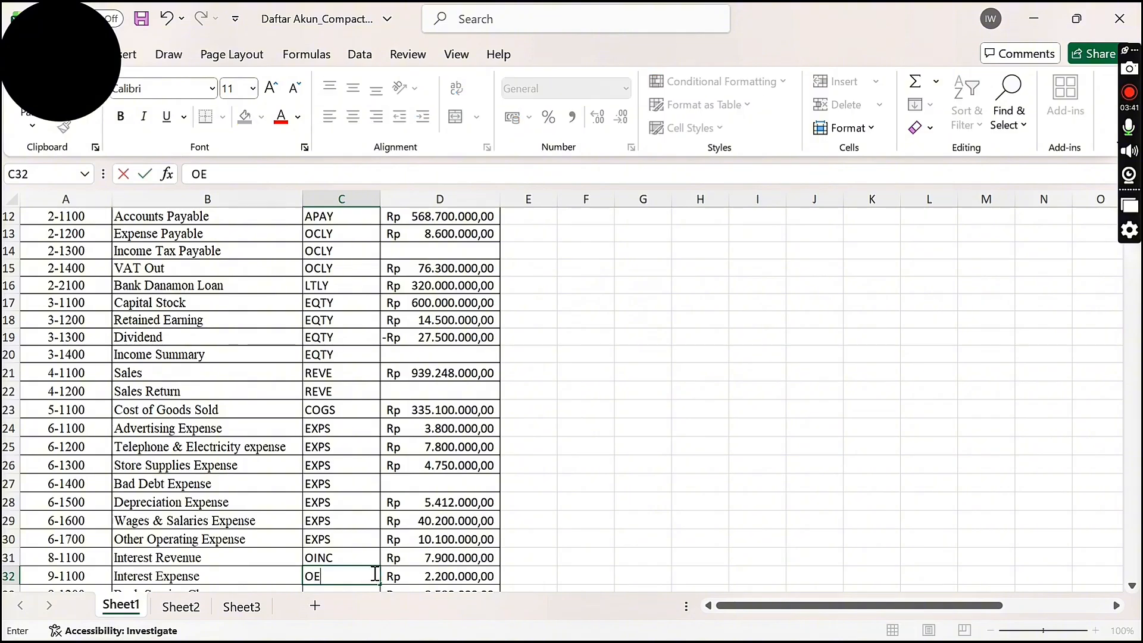
{"action": "type", "text": "PX"}
{"action": "key", "text": "BackSpace"}
{"action": "key", "text": "BackSpace"}
{"action": "type", "text": "XP"}
{"action": "key", "text": "Return"}
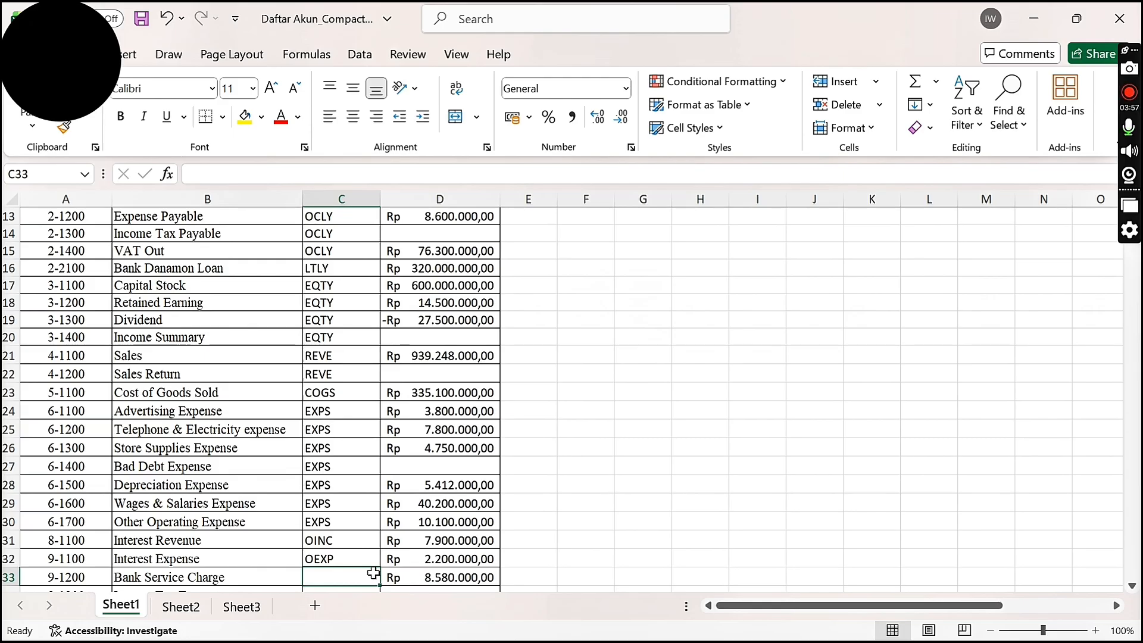
Enter OEXP as the account type for Bank Service Charge and Income Tax Expense
{"action": "type", "text": "OEXP"}
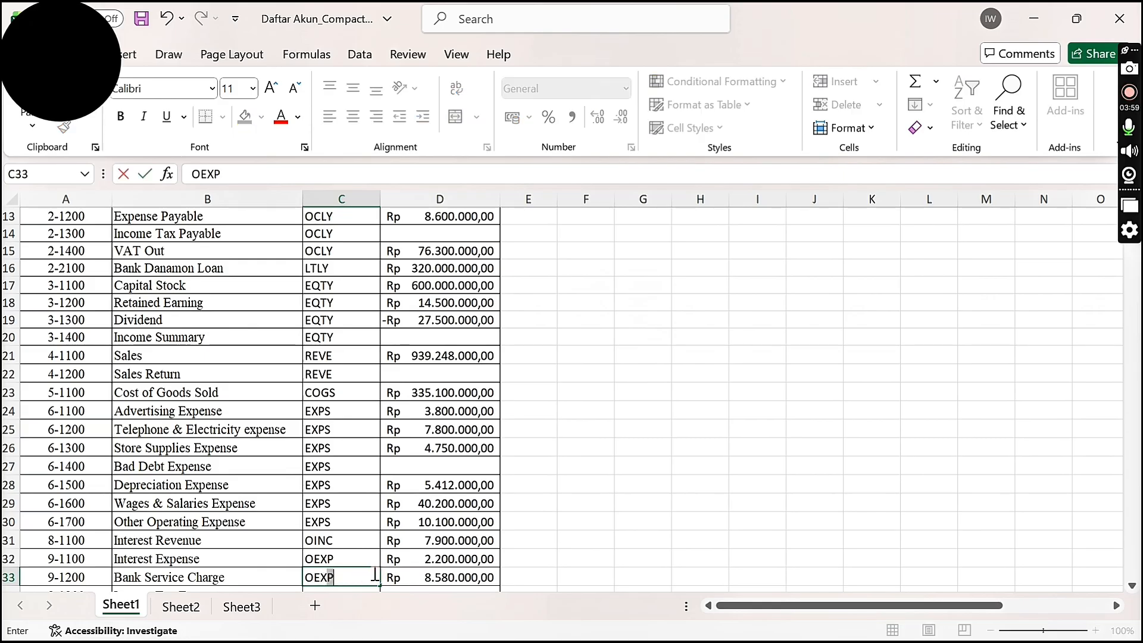
{"action": "key", "text": "Return"}
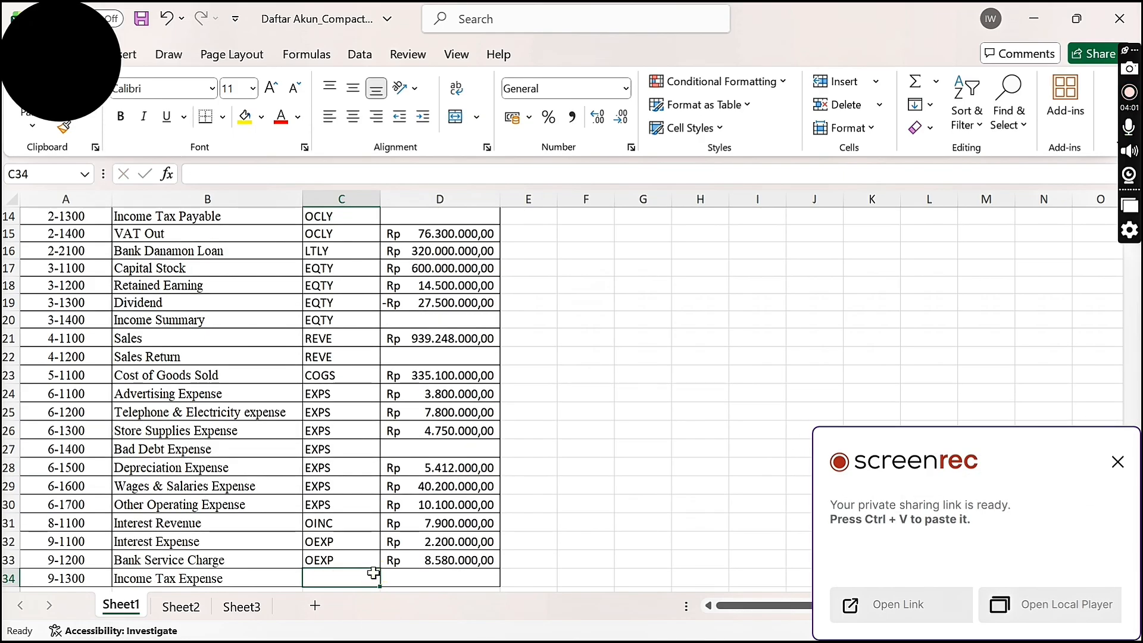
{"action": "left_click", "coordinate": [1117, 462]}
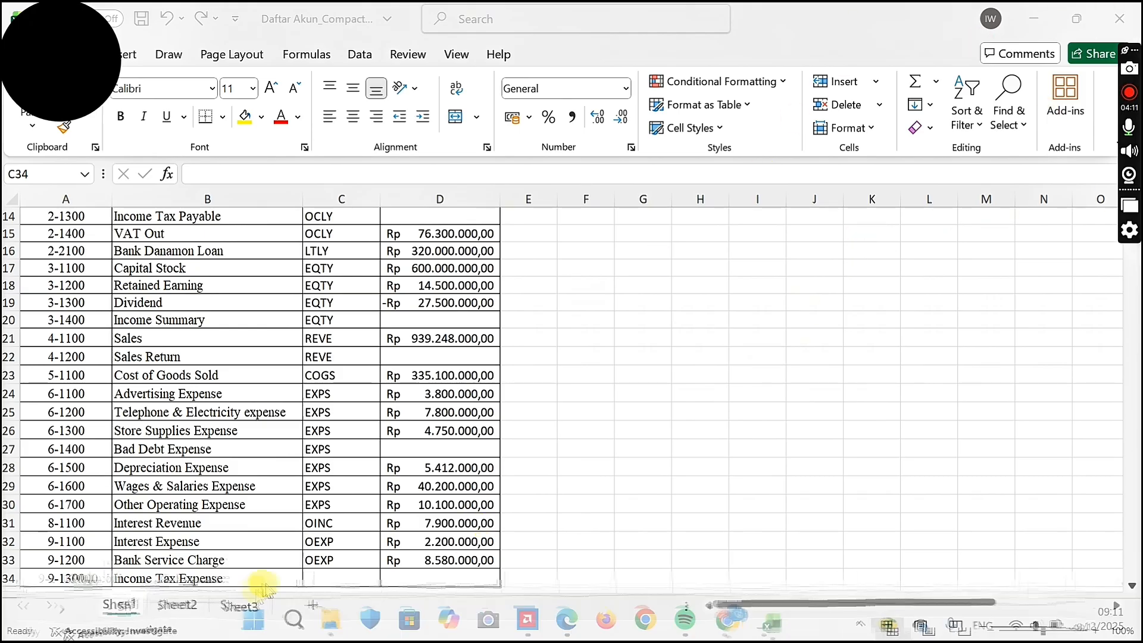
{"action": "left_click", "coordinate": [323, 580]}
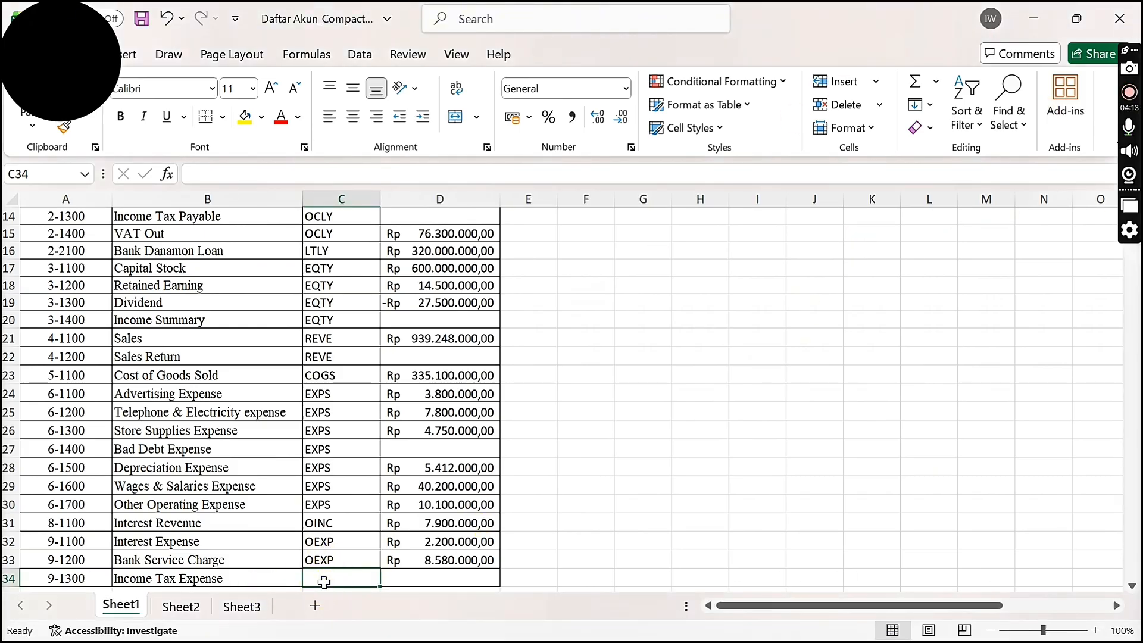
{"action": "type", "text": "OEXP"}
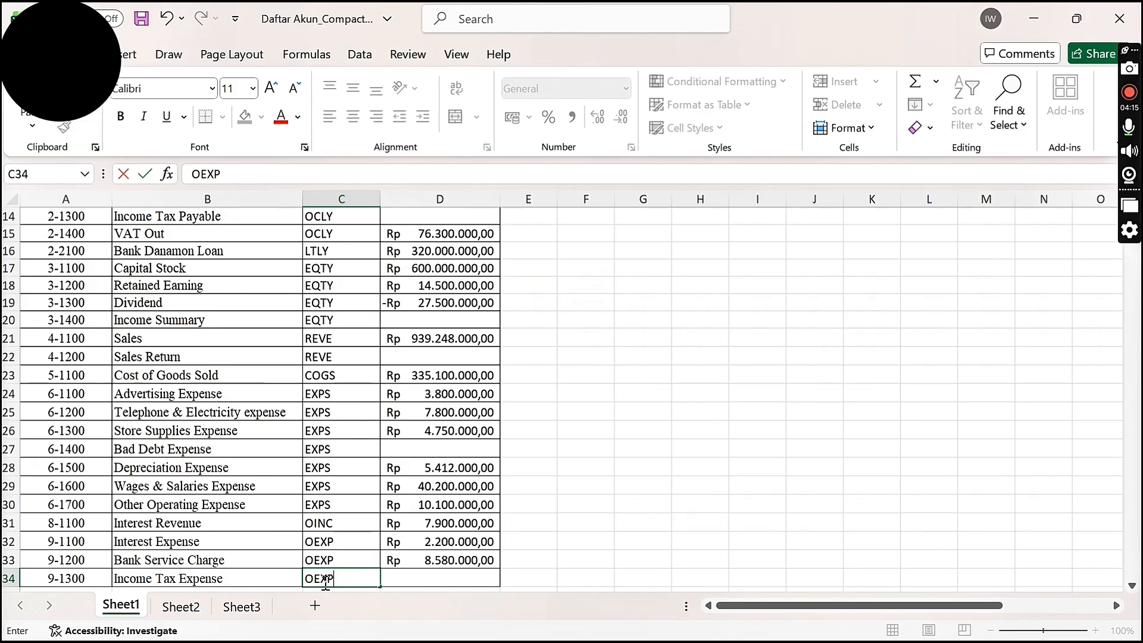
{"action": "left_click", "coordinate": [579, 435]}
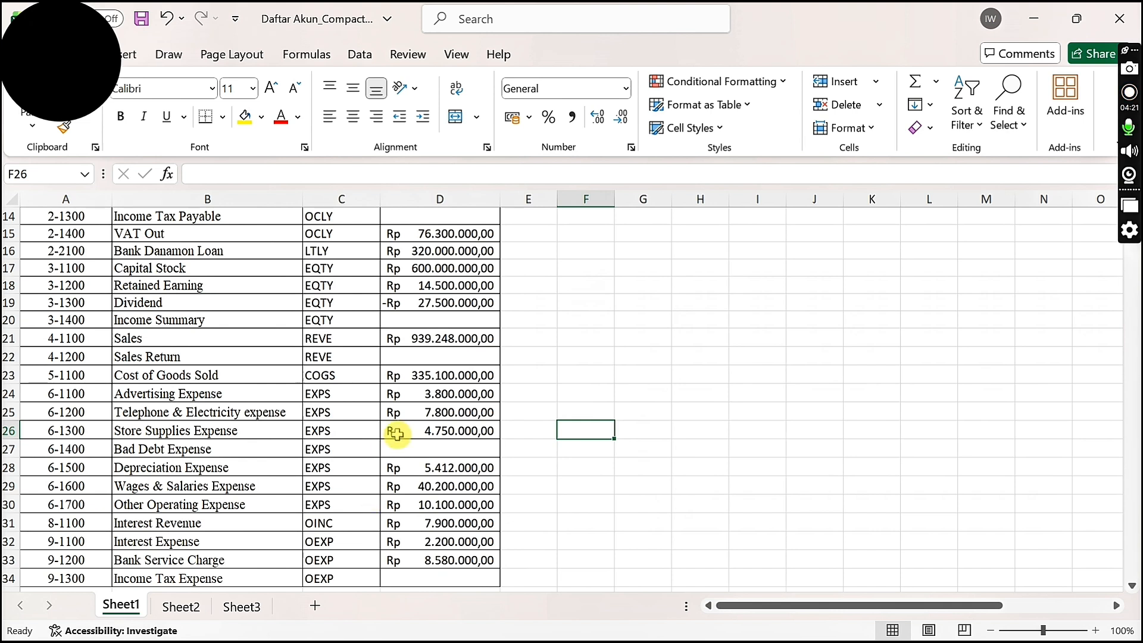
Review the Saldo Awal column from the header down to the Income Tax Expense row
{"action": "left_click", "coordinate": [400, 376]}
{"action": "key", "text": "Up"}
{"action": "key", "text": "Up"}
{"action": "key", "text": "Up"}
{"action": "key", "text": "Up"}
{"action": "key", "text": "Up"}
{"action": "key", "text": "Up"}
{"action": "key", "text": "Up"}
{"action": "key", "text": "Up"}
{"action": "key", "text": "Up"}
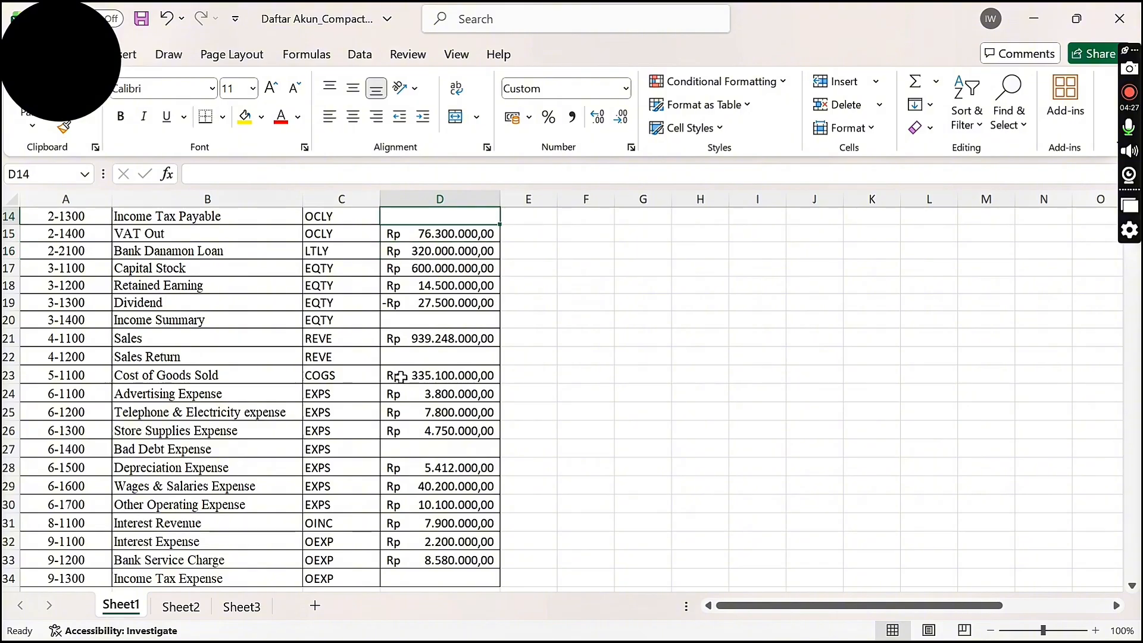
{"action": "key", "text": "Up"}
{"action": "key", "text": "Up"}
{"action": "key", "text": "Up"}
{"action": "key", "text": "Up"}
{"action": "key", "text": "Up"}
{"action": "key", "text": "Up"}
{"action": "key", "text": "Up"}
{"action": "key", "text": "Up"}
{"action": "key", "text": "Up"}
{"action": "key", "text": "Up"}
{"action": "key", "text": "Up"}
{"action": "key", "text": "Up"}
{"action": "key", "text": "Up"}
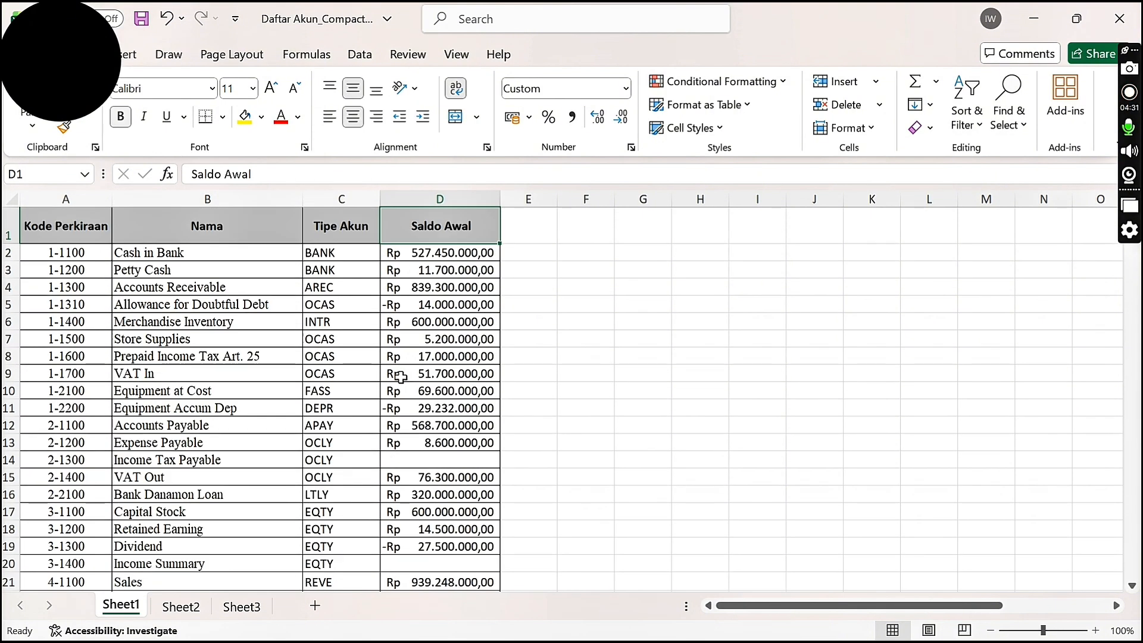
{"action": "key", "text": "Down"}
{"action": "key", "text": "Down"}
{"action": "key", "text": "Down"}
{"action": "key", "text": "Down"}
{"action": "key", "text": "Down"}
{"action": "key", "text": "Down"}
{"action": "key", "text": "Down"}
{"action": "key", "text": "Down"}
{"action": "key", "text": "Down"}
{"action": "key", "text": "Down"}
{"action": "key", "text": "Down"}
{"action": "key", "text": "Down"}
{"action": "key", "text": "Down"}
{"action": "key", "text": "Down"}
{"action": "key", "text": "Down"}
{"action": "key", "text": "Down"}
{"action": "key", "text": "Down"}
{"action": "key", "text": "Down"}
{"action": "key", "text": "Down"}
{"action": "key", "text": "Down"}
{"action": "key", "text": "Down"}
{"action": "key", "text": "Down"}
{"action": "key", "text": "Down"}
{"action": "key", "text": "Down"}
{"action": "key", "text": "Down"}
{"action": "key", "text": "Down"}
{"action": "key", "text": "Down"}
{"action": "key", "text": "Down"}
{"action": "key", "text": "Down"}
{"action": "key", "text": "Down"}
{"action": "key", "text": "Down"}
{"action": "key", "text": "Down"}
{"action": "key", "text": "Down"}
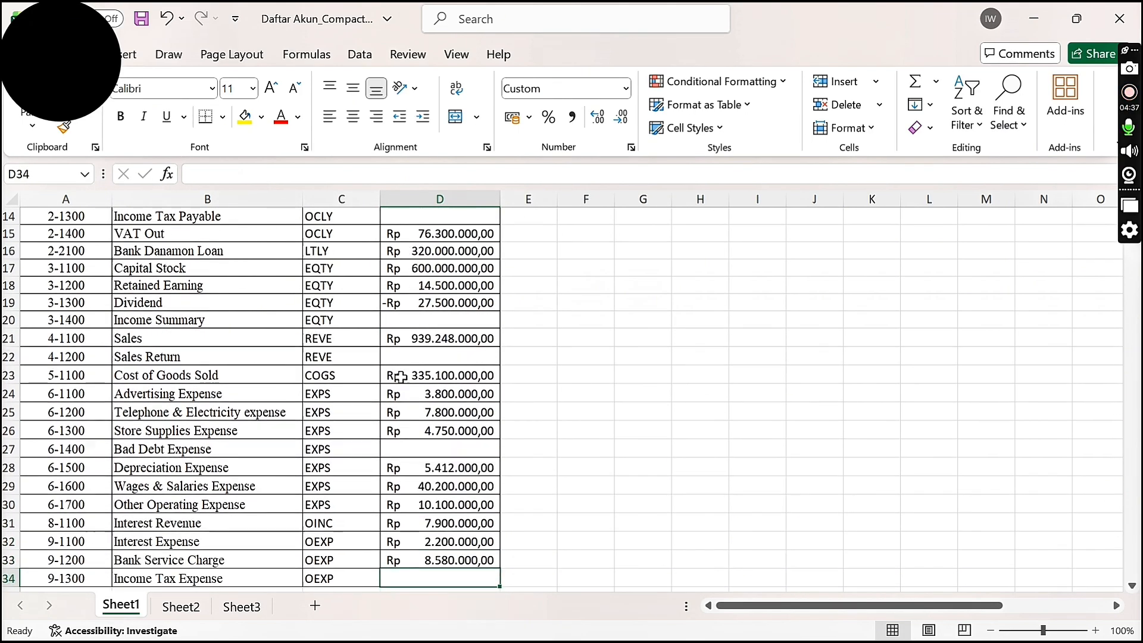
Save the account list workbook after checking the end of the opening balance column
{"action": "key", "text": "Down"}
{"action": "key", "text": "Down"}
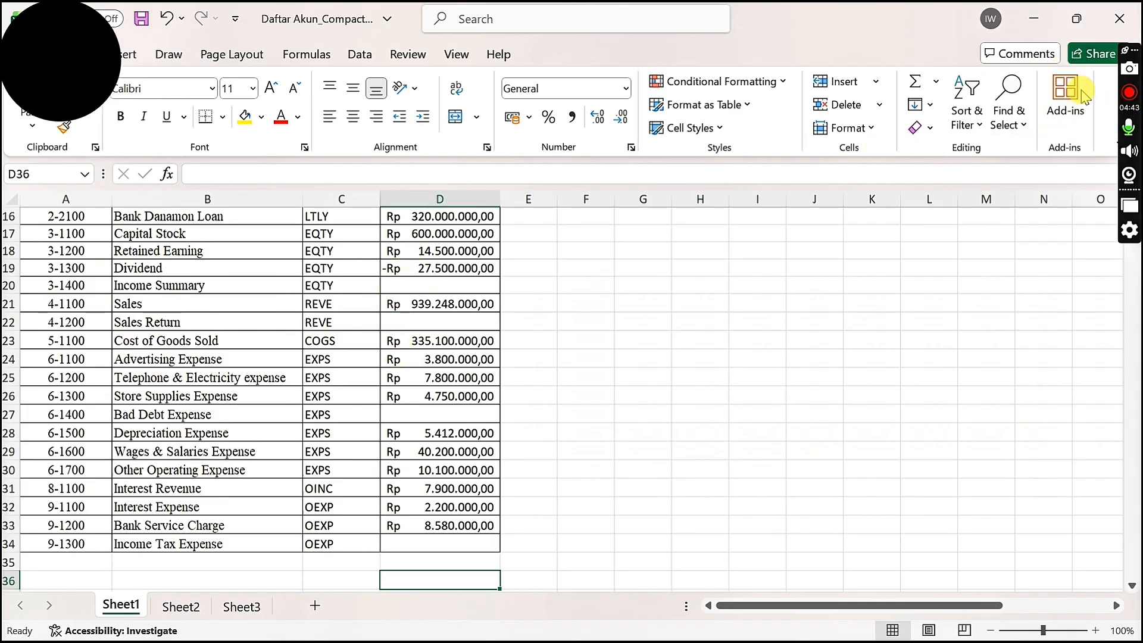
{"action": "mouse_move", "coordinate": [26, 27]}
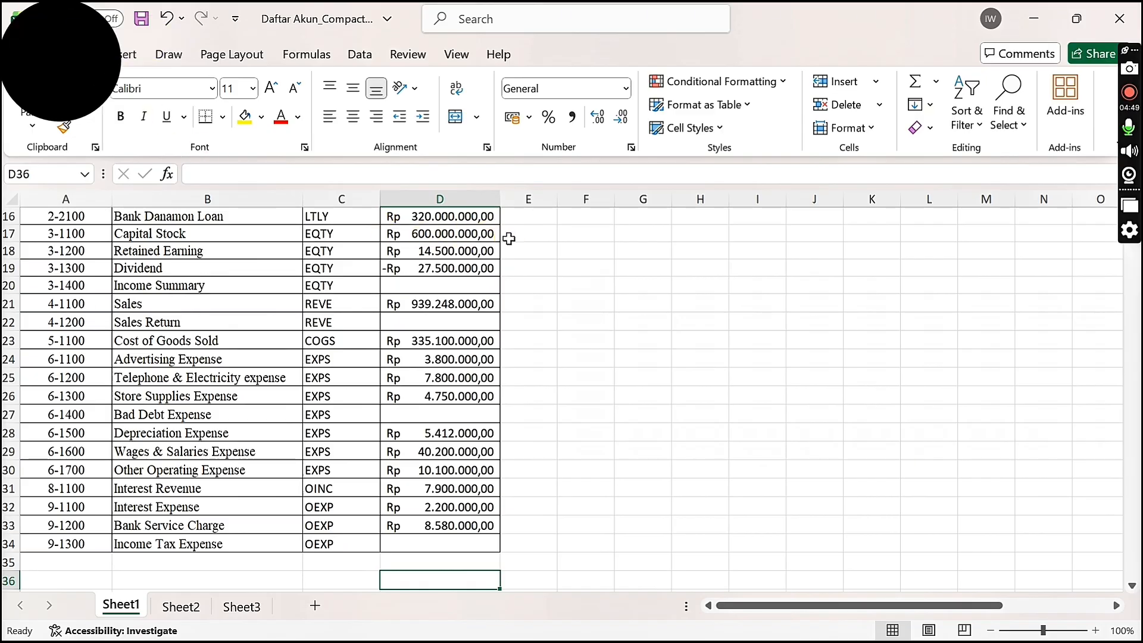
{"action": "key", "text": "ctrl+s"}
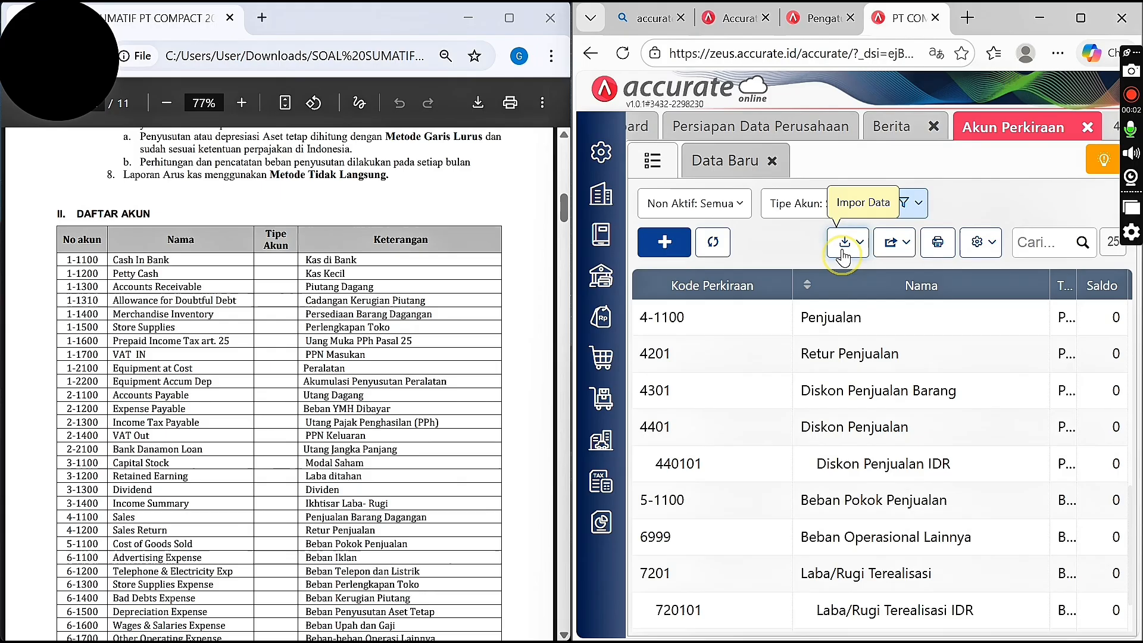
Switch to Accurate Online and upload the Excel file Daftar Akun_Compact (1) to the Akun Perkiraan import
{"action": "left_click", "coordinate": [843, 257]}
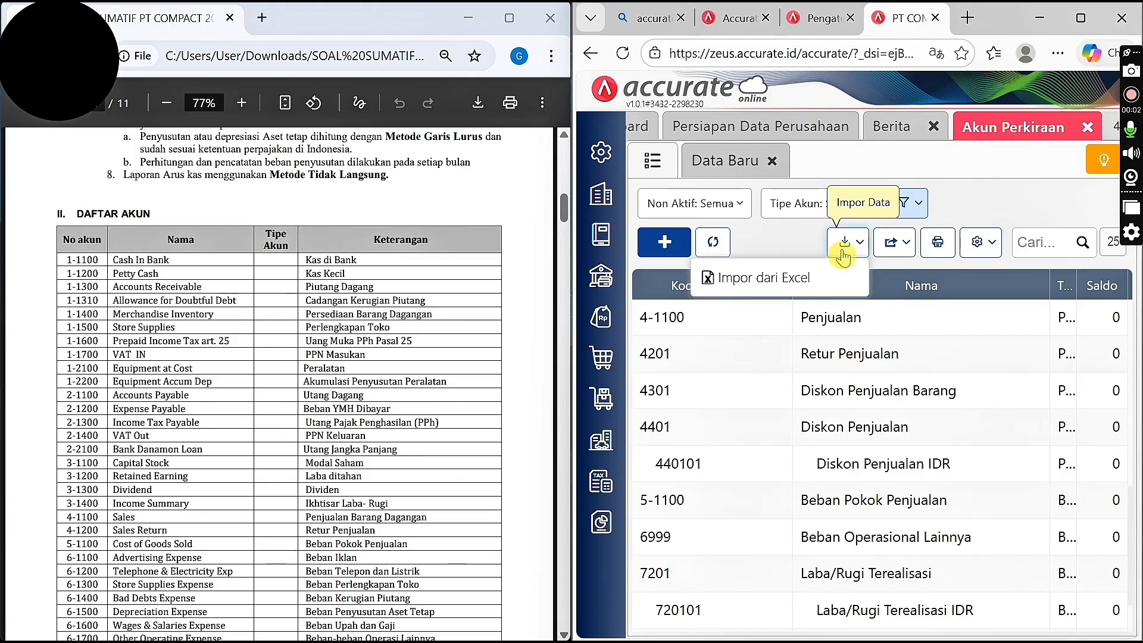
{"action": "left_click", "coordinate": [822, 278]}
{"action": "scroll", "coordinate": [815, 273], "scroll_direction": "down", "scroll_amount": 7}
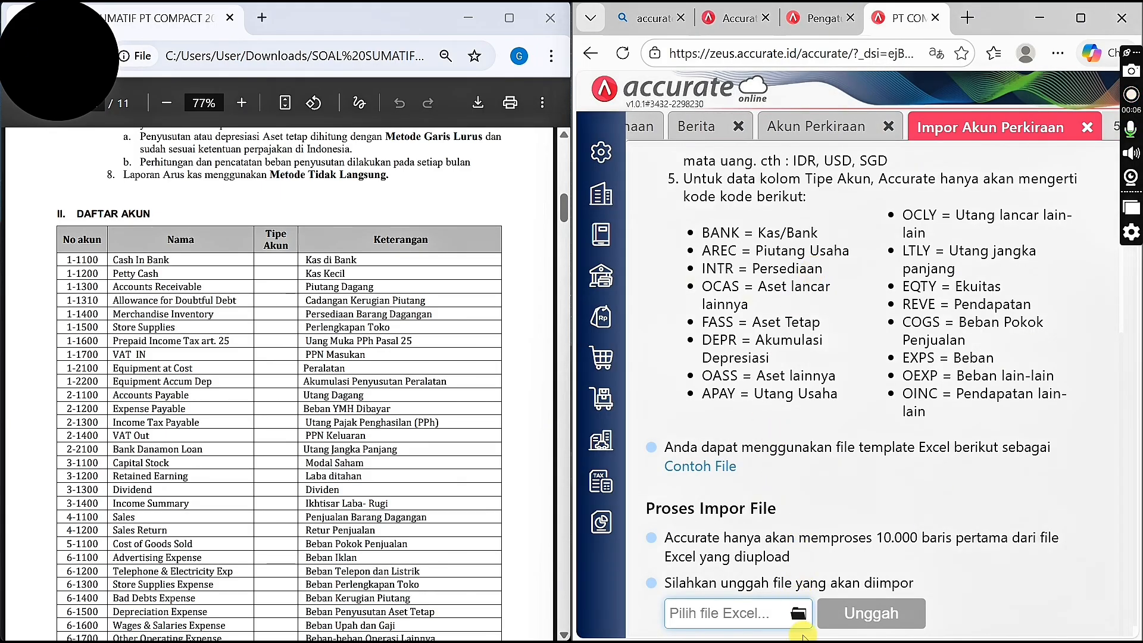
{"action": "left_click", "coordinate": [798, 615]}
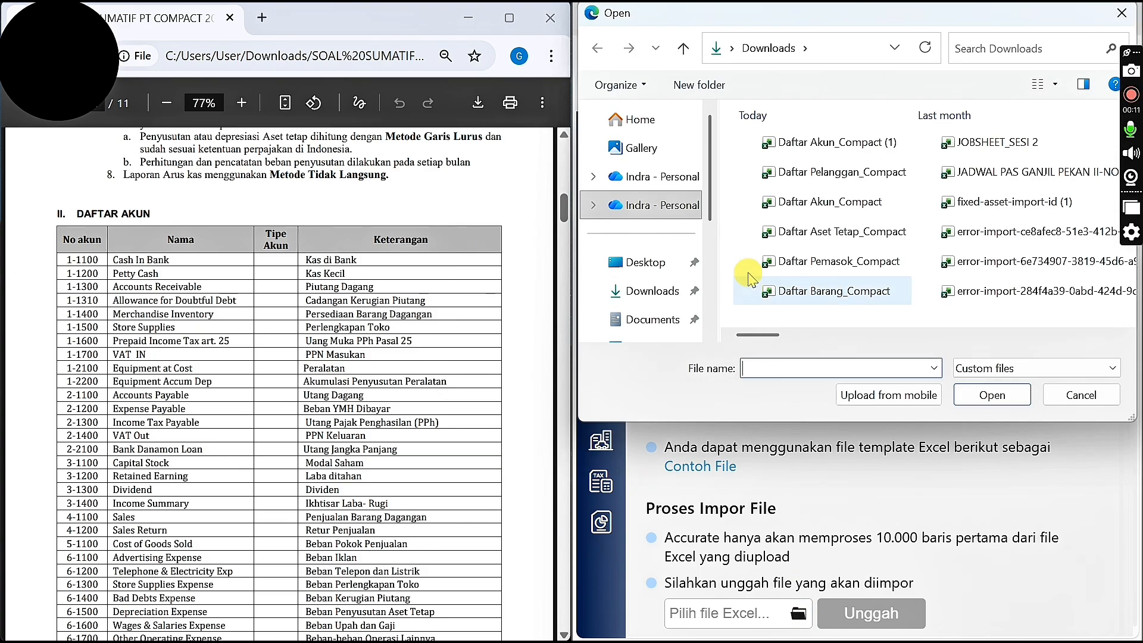
{"action": "left_click", "coordinate": [805, 156]}
{"action": "left_click", "coordinate": [990, 405]}
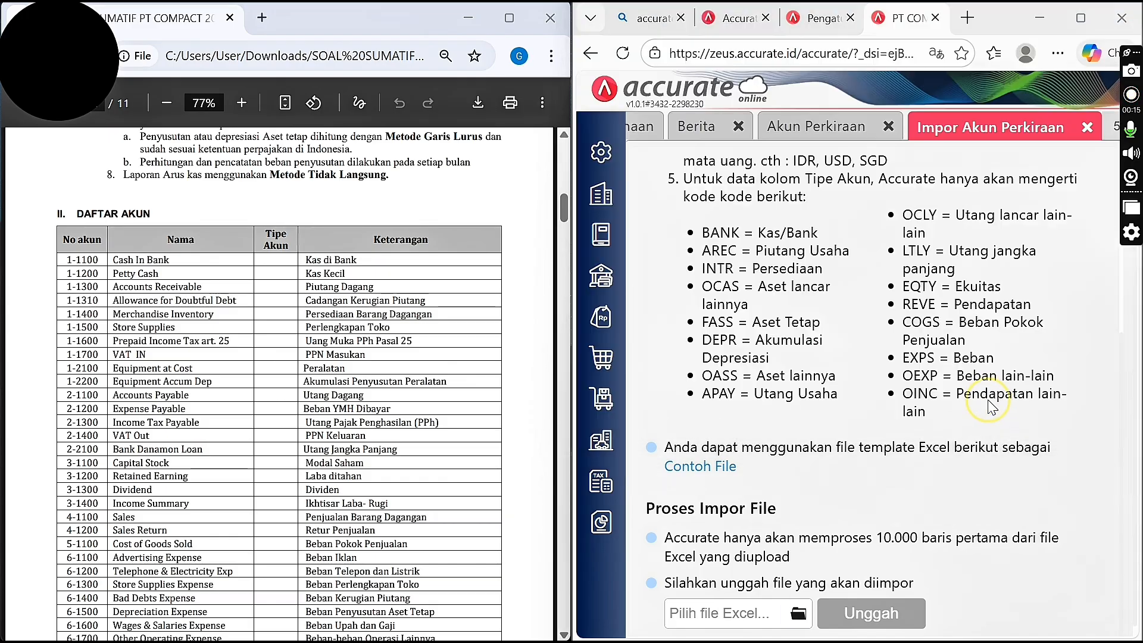
{"action": "left_click", "coordinate": [870, 614]}
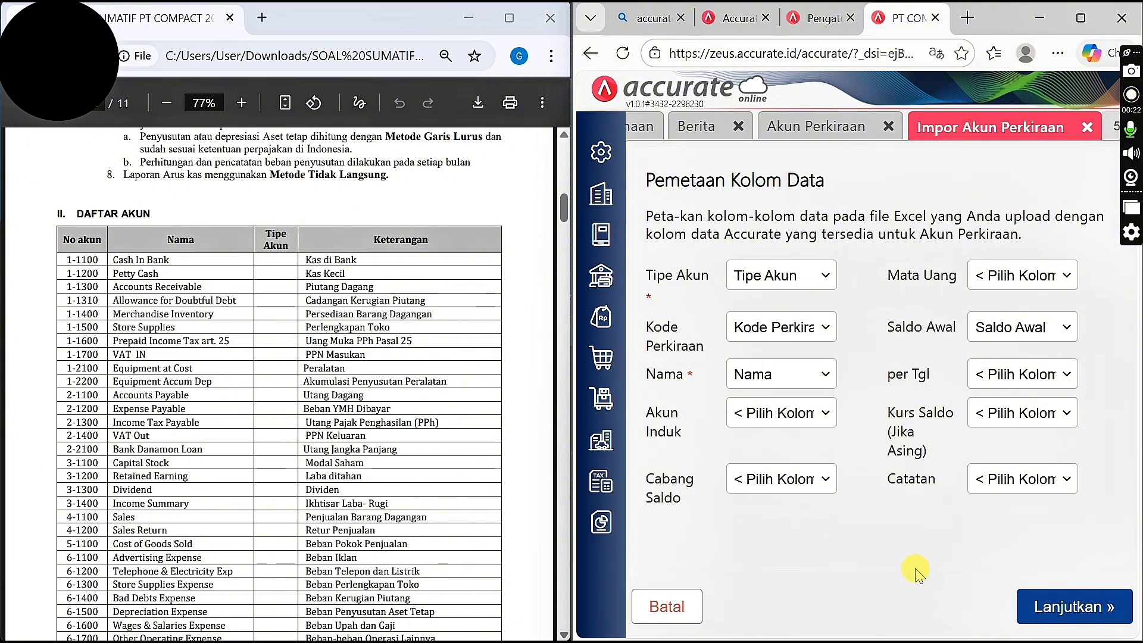
Accept the account column mapping and run the import with updating of existing matching data enabled
{"action": "left_click", "coordinate": [1043, 605]}
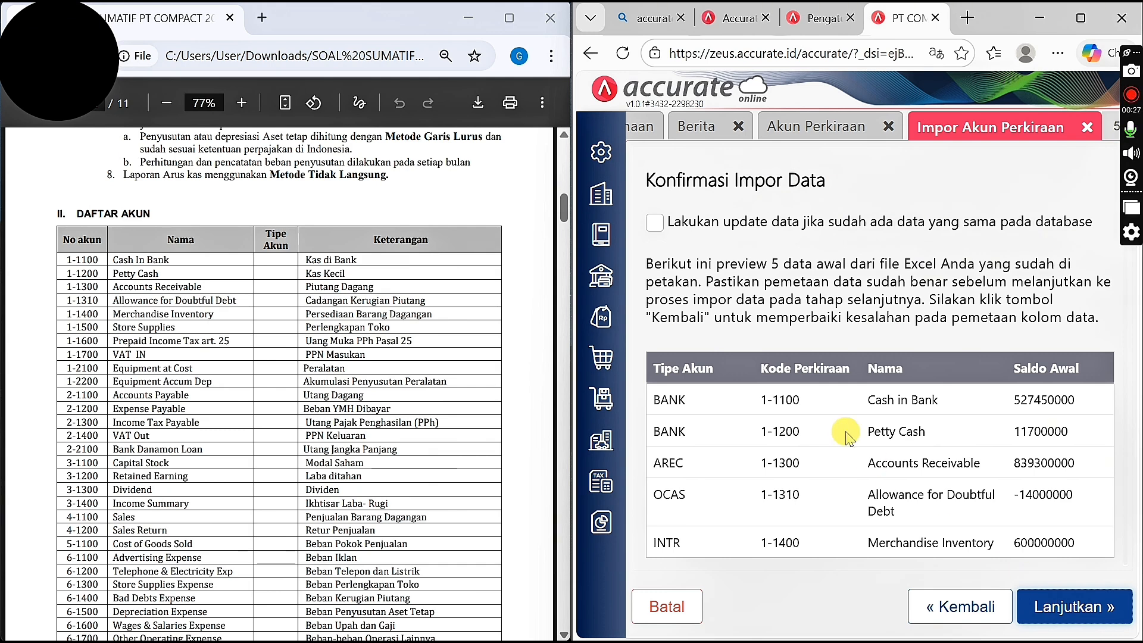
{"action": "left_click", "coordinate": [654, 226]}
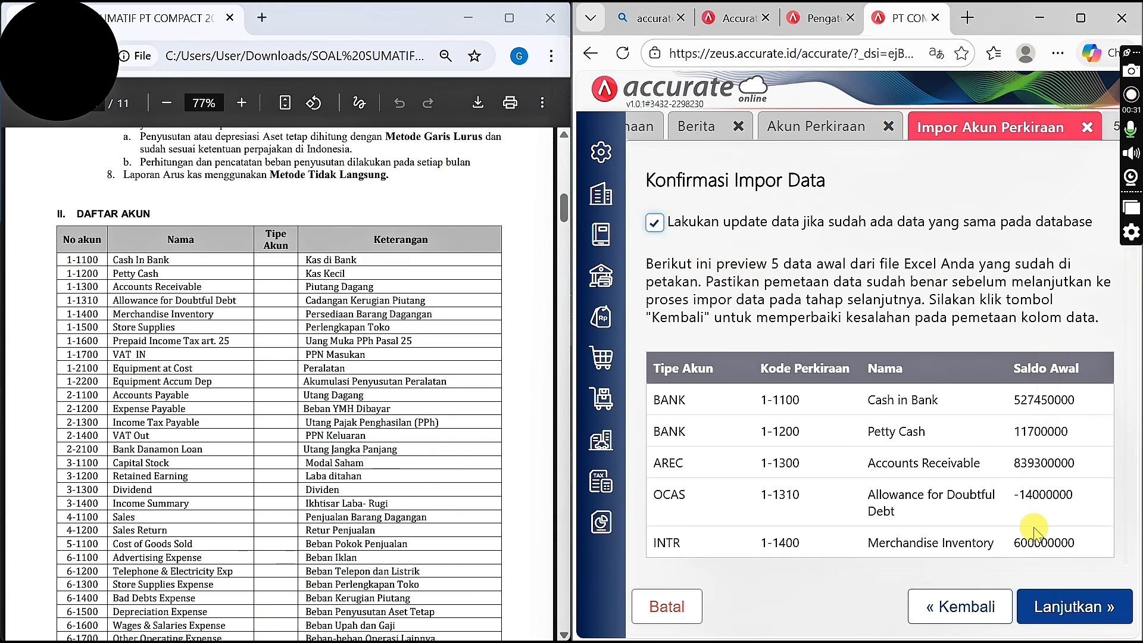
{"action": "left_click", "coordinate": [1089, 617]}
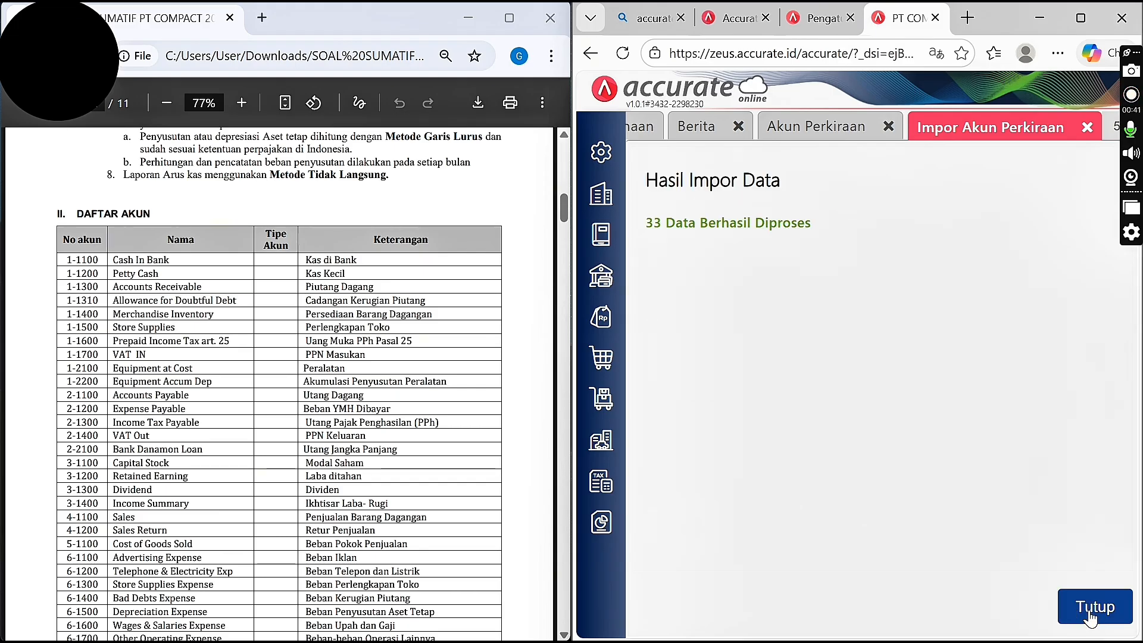
{"action": "left_click", "coordinate": [1090, 617]}
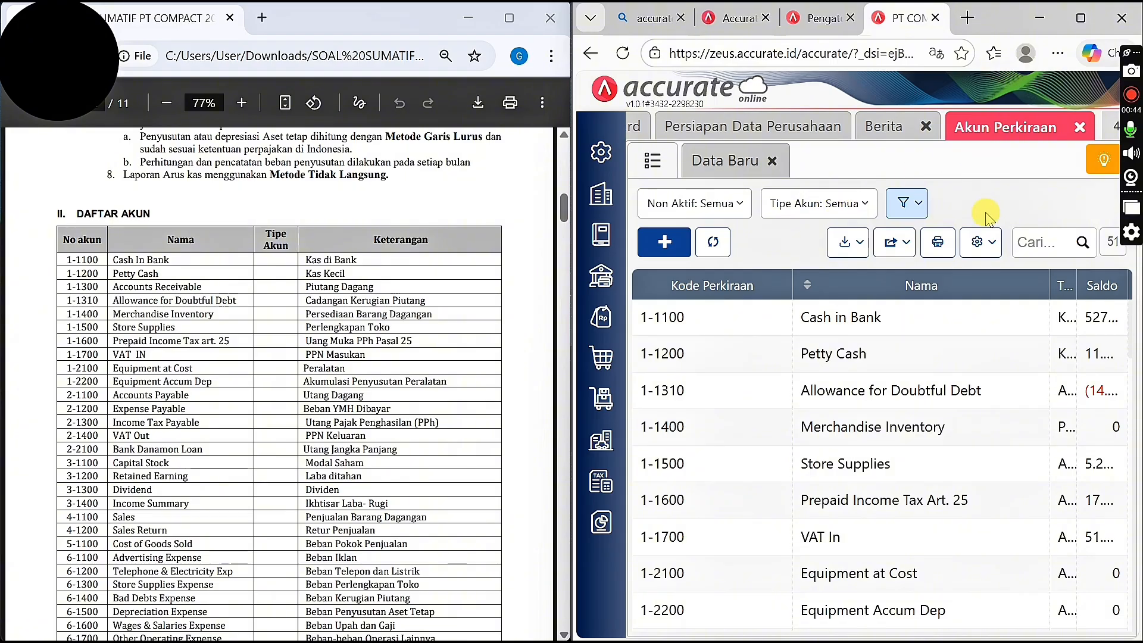
Close the Akun Perkiraan list and return to the Persiapan Data Perusahaan page
{"action": "left_click", "coordinate": [1045, 236]}
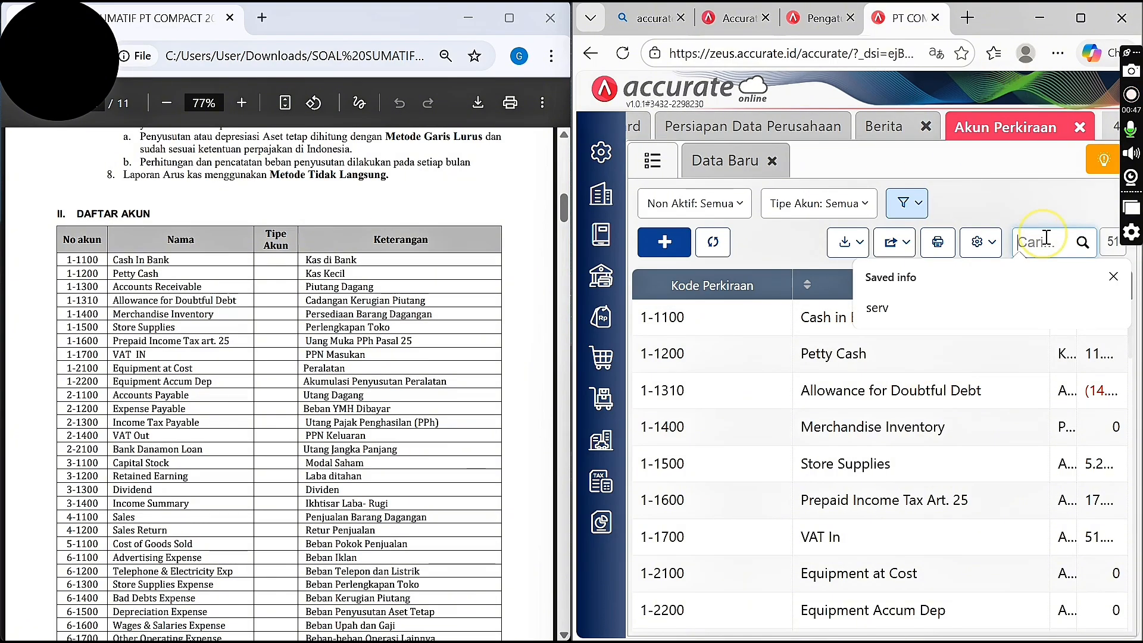
{"action": "type", "text": "E"}
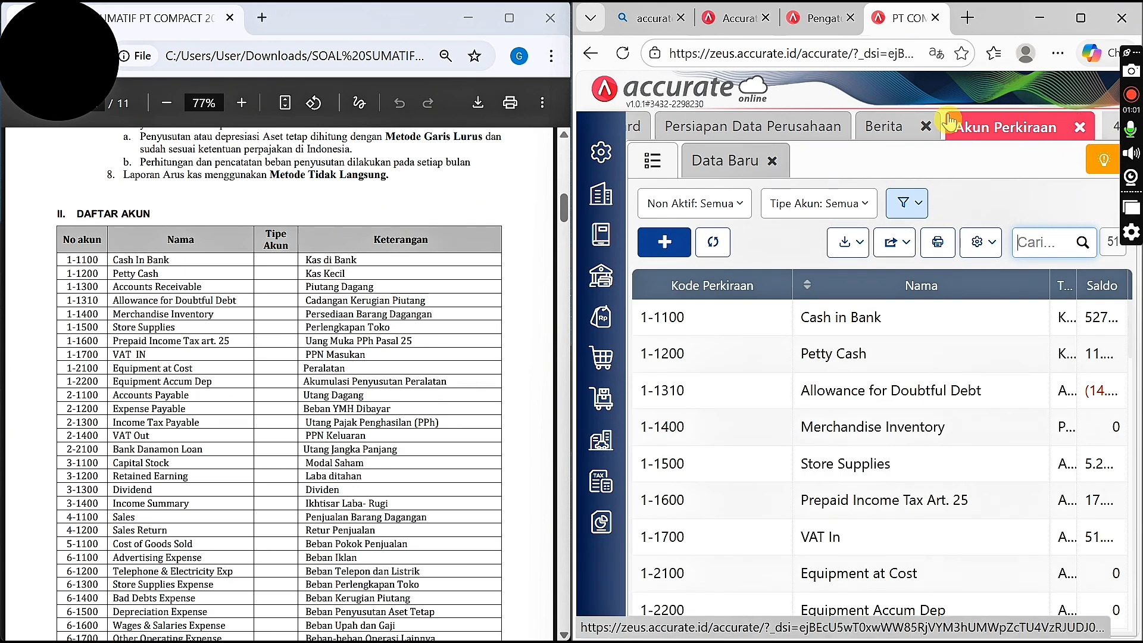
{"action": "left_click", "coordinate": [1079, 129]}
{"action": "left_click", "coordinate": [818, 123]}
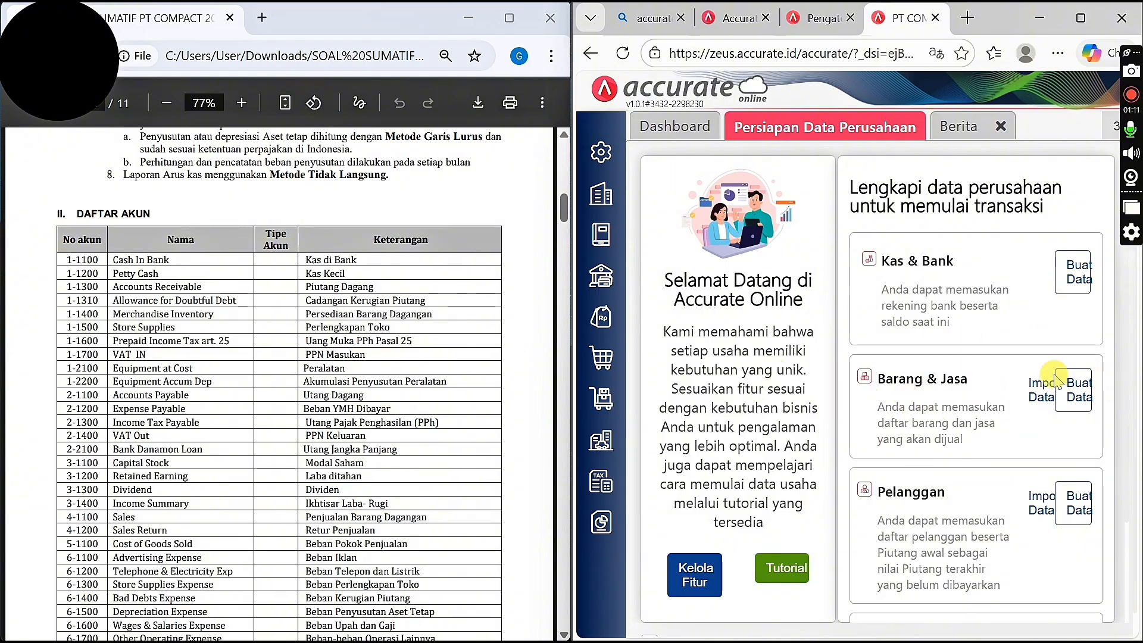
Upload the Excel file Daftar Barang_Compact to the Barang & Jasa import
{"action": "left_click", "coordinate": [1042, 389]}
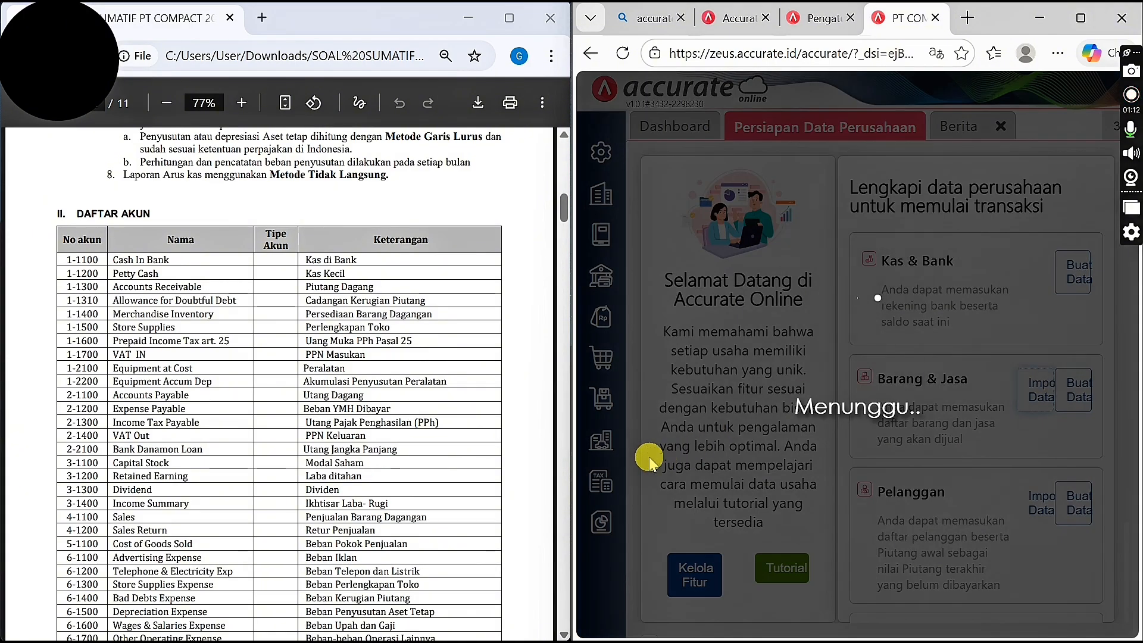
{"action": "scroll", "coordinate": [564, 470], "scroll_direction": "down", "scroll_amount": 15}
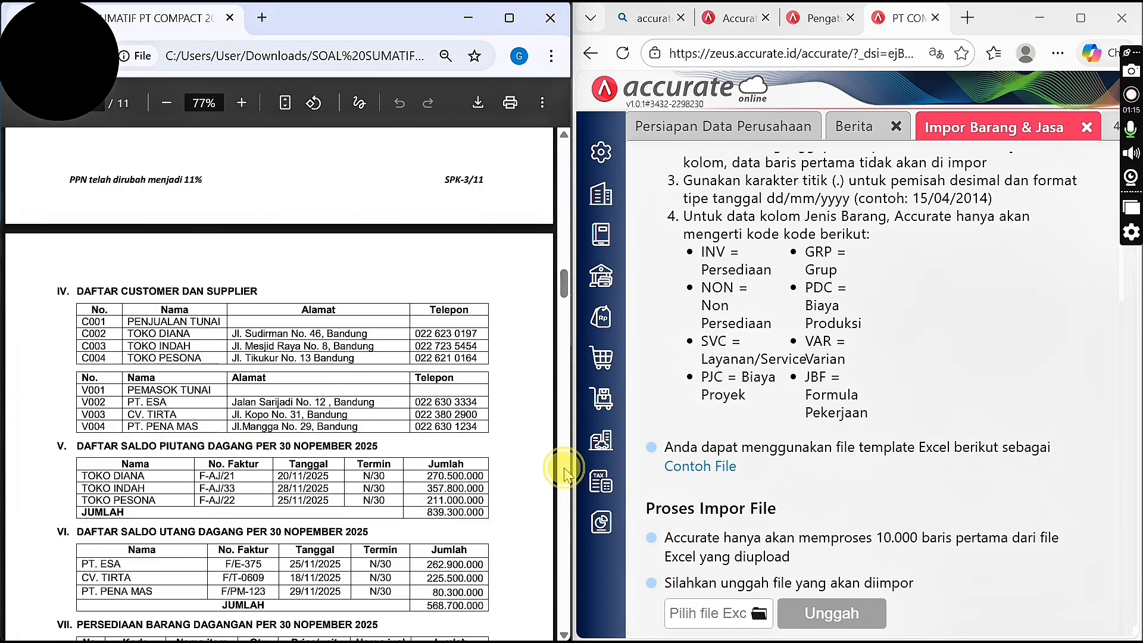
{"action": "left_click", "coordinate": [559, 238]}
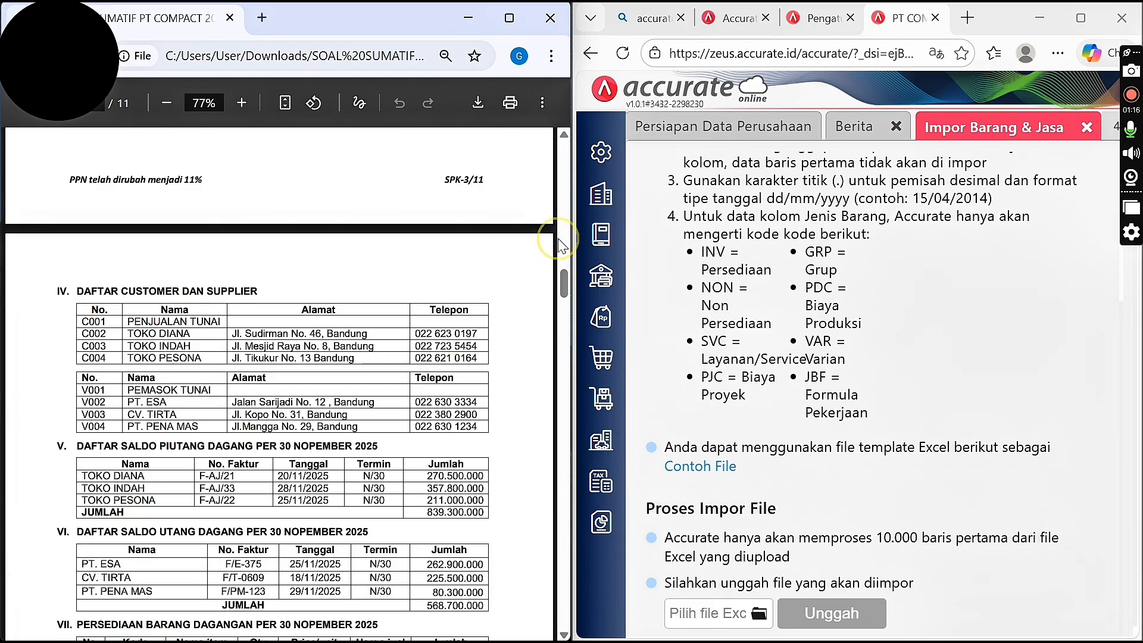
{"action": "left_click", "coordinate": [758, 617]}
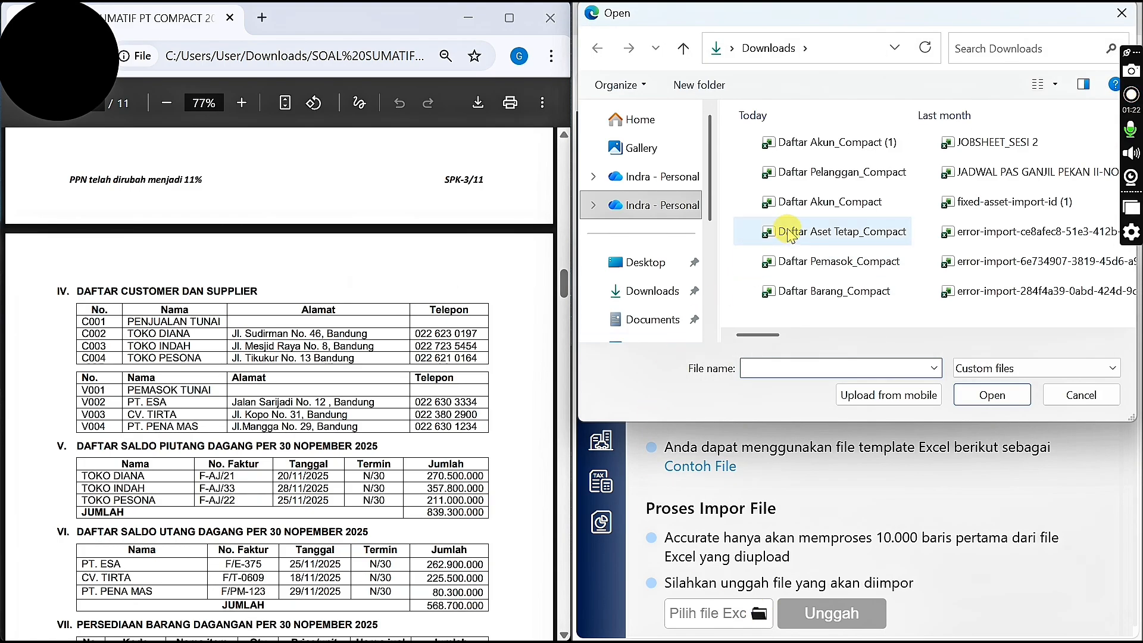
{"action": "left_click", "coordinate": [845, 300]}
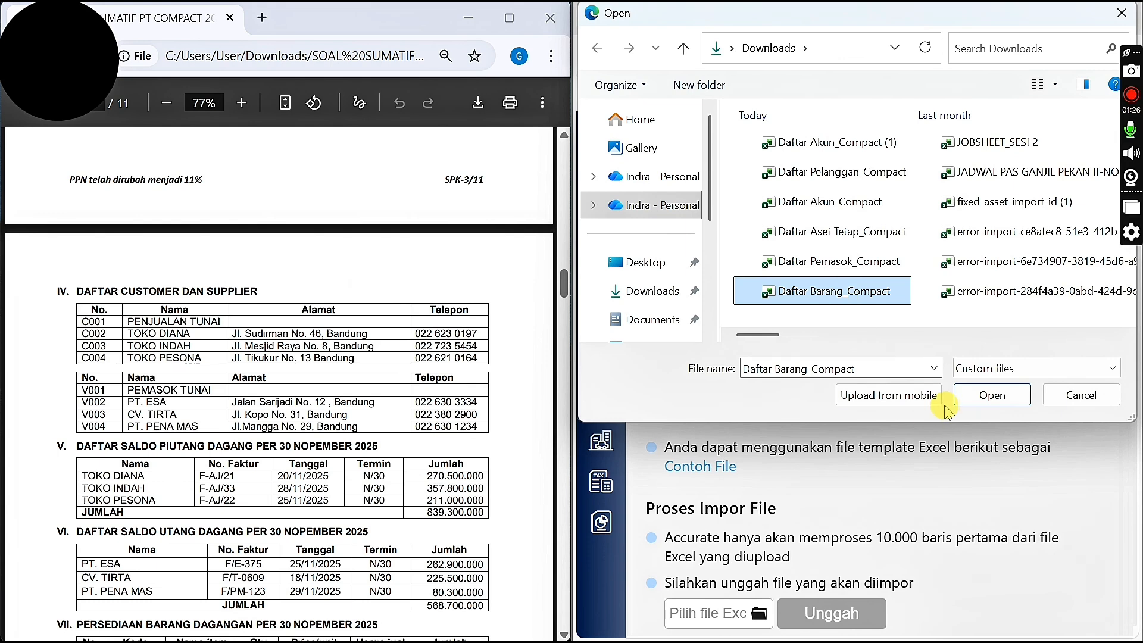
{"action": "left_click", "coordinate": [991, 395]}
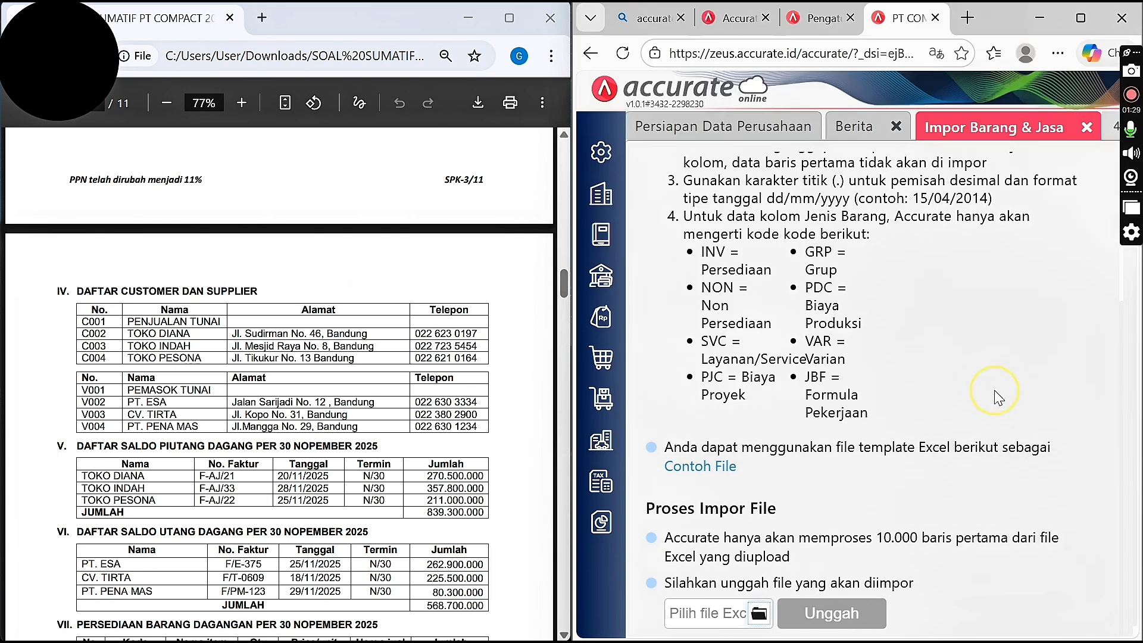
{"action": "left_click", "coordinate": [864, 615]}
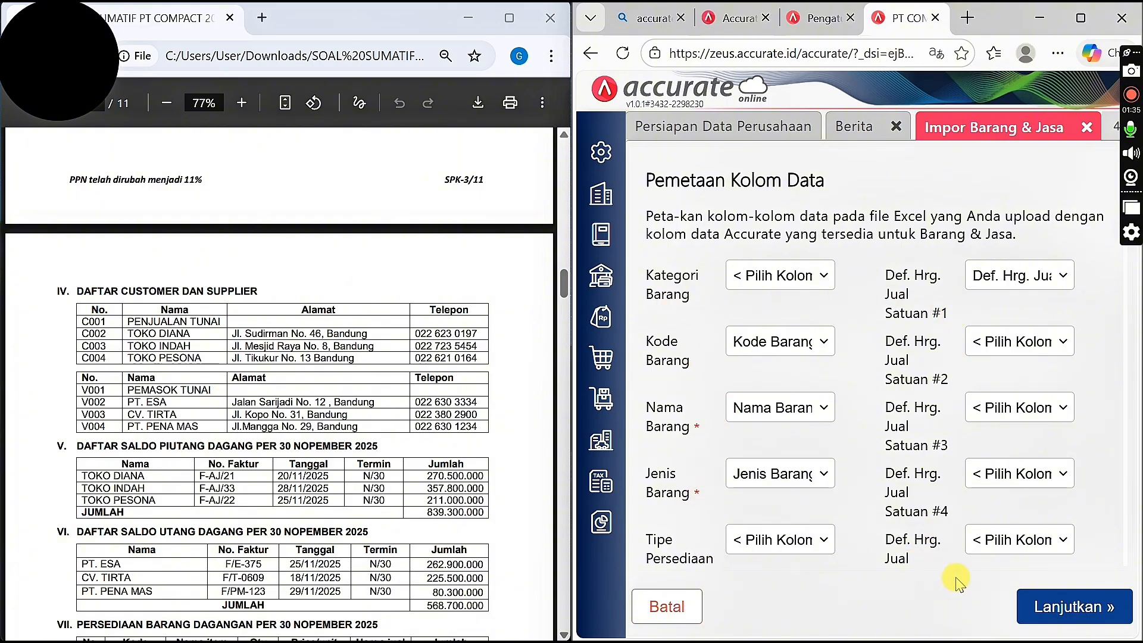
Accept the goods column mapping and run the Barang & Jasa import with updating of existing matching data enabled
{"action": "left_click", "coordinate": [1038, 618]}
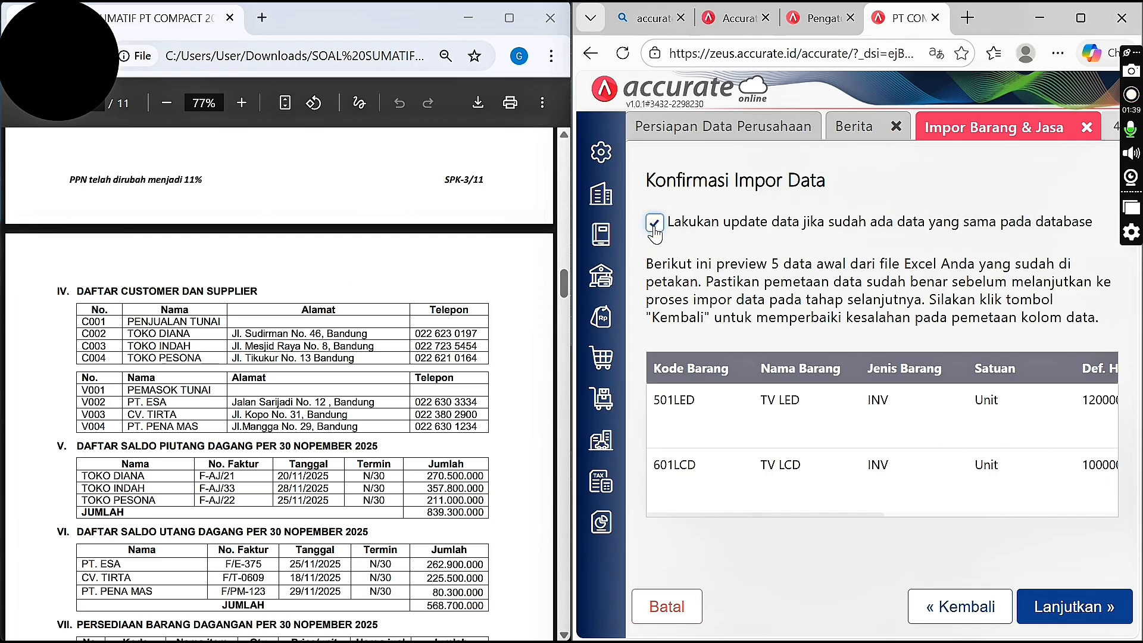
{"action": "left_click", "coordinate": [1072, 604]}
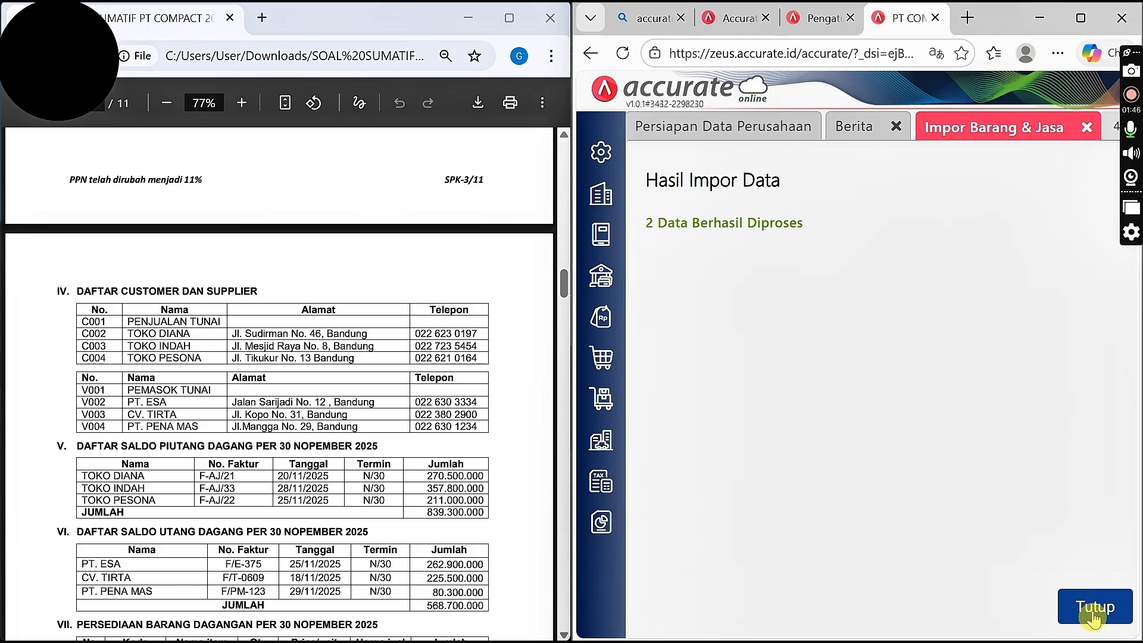
{"action": "left_click", "coordinate": [1082, 621]}
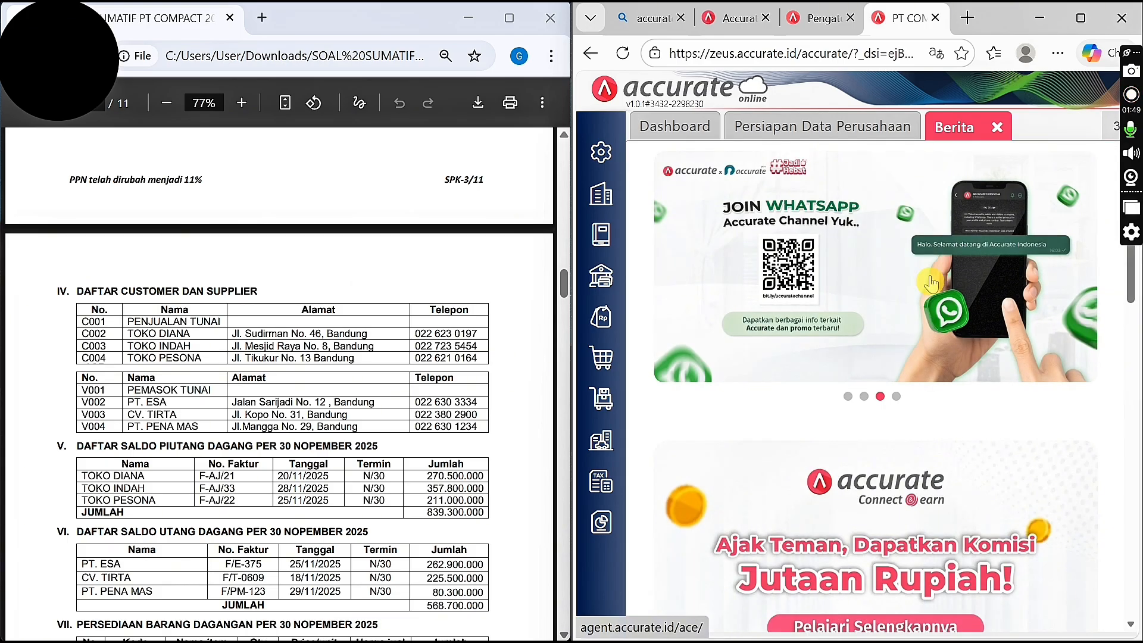
From Persiapan Data Perusahaan, start the Pelanggan import and upload the Excel file Daftar Pelanggan_Compact
{"action": "left_click", "coordinate": [838, 135]}
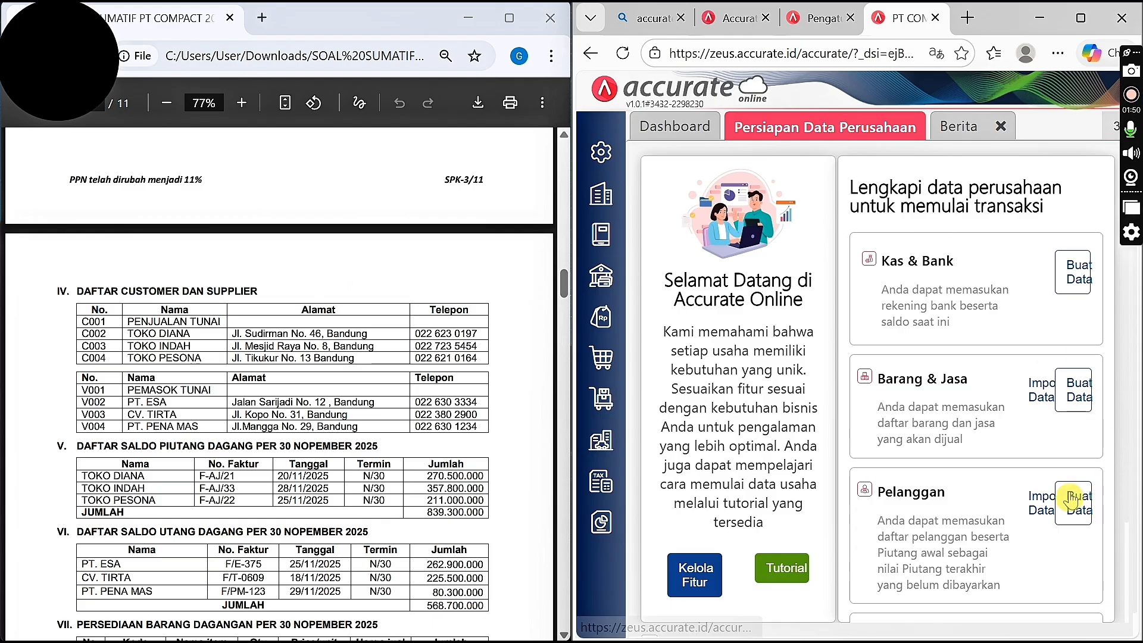
{"action": "left_click", "coordinate": [1041, 502]}
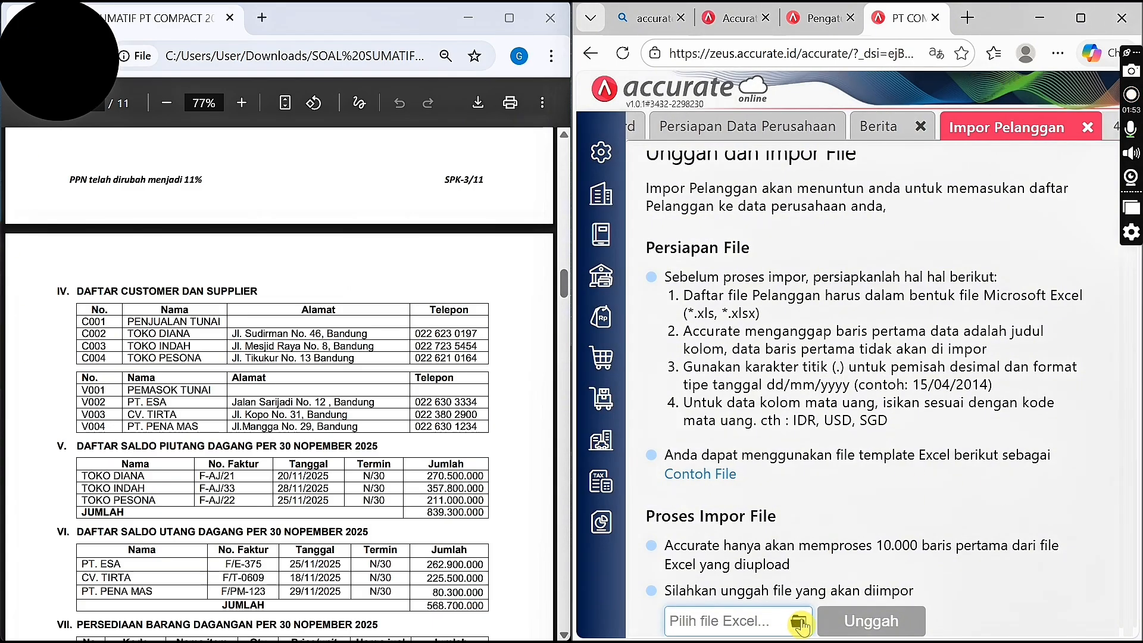
{"action": "left_click", "coordinate": [799, 622]}
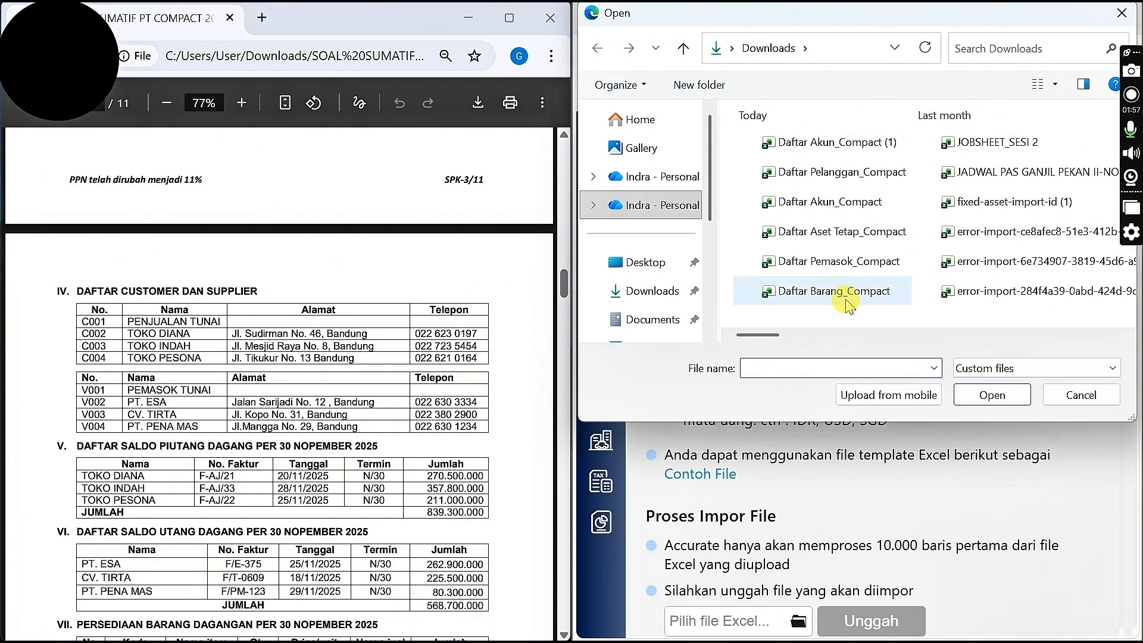
{"action": "left_click", "coordinate": [842, 179]}
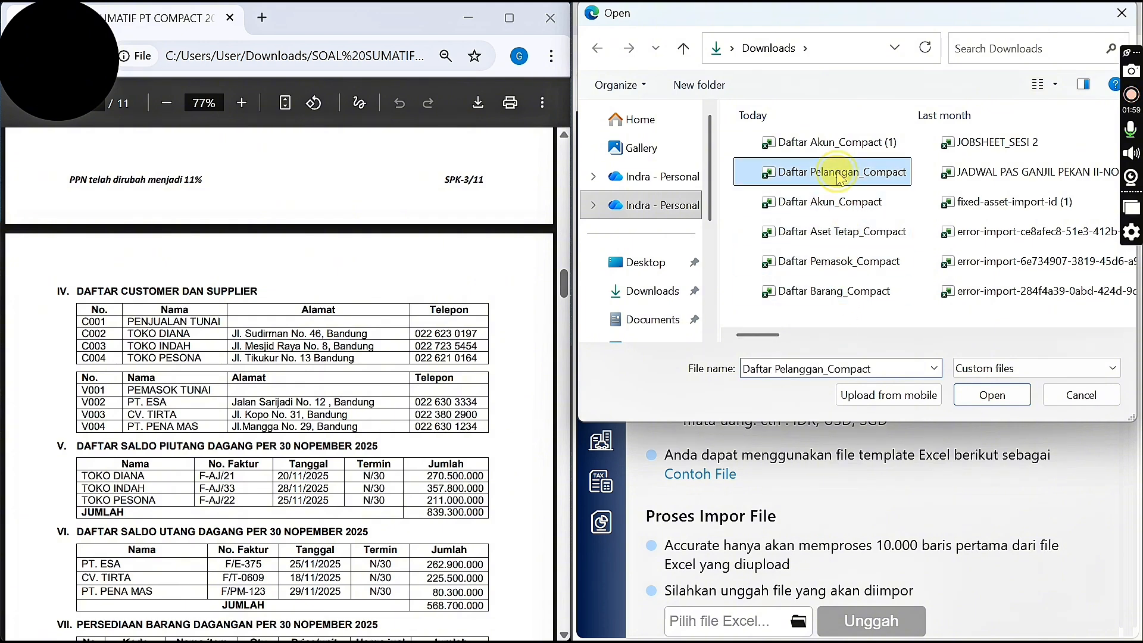
{"action": "left_click", "coordinate": [973, 394]}
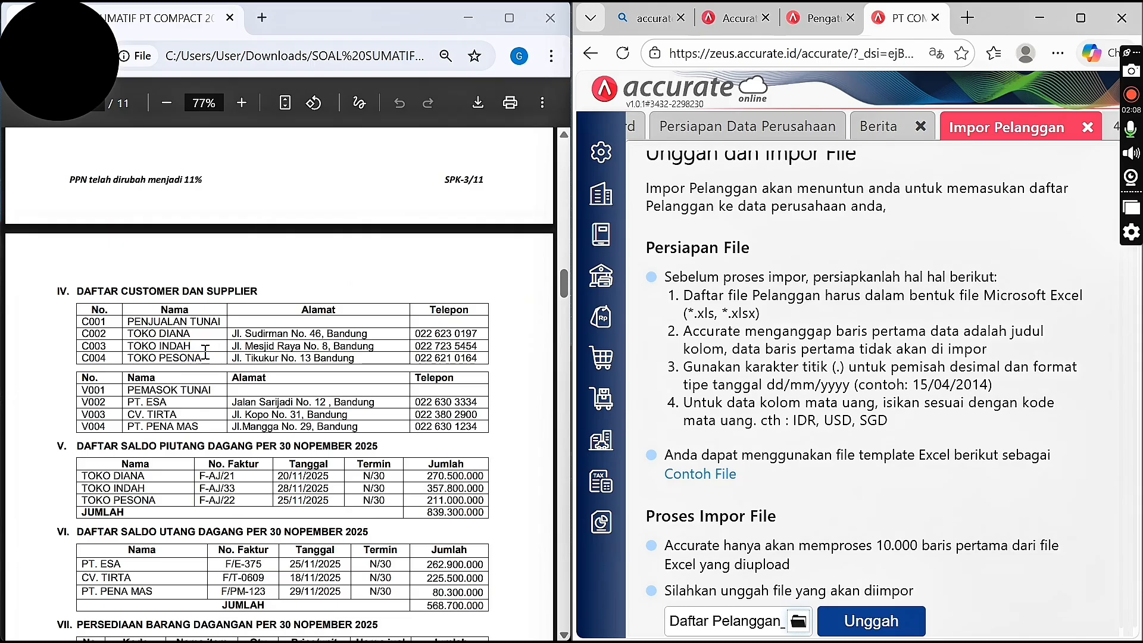
{"action": "left_click", "coordinate": [871, 622]}
Run the Pelanggan import with the proposed mapping and data and opening balance updating enabled, and return to Persiapan Data Perusahaan
{"action": "left_click", "coordinate": [1029, 623]}
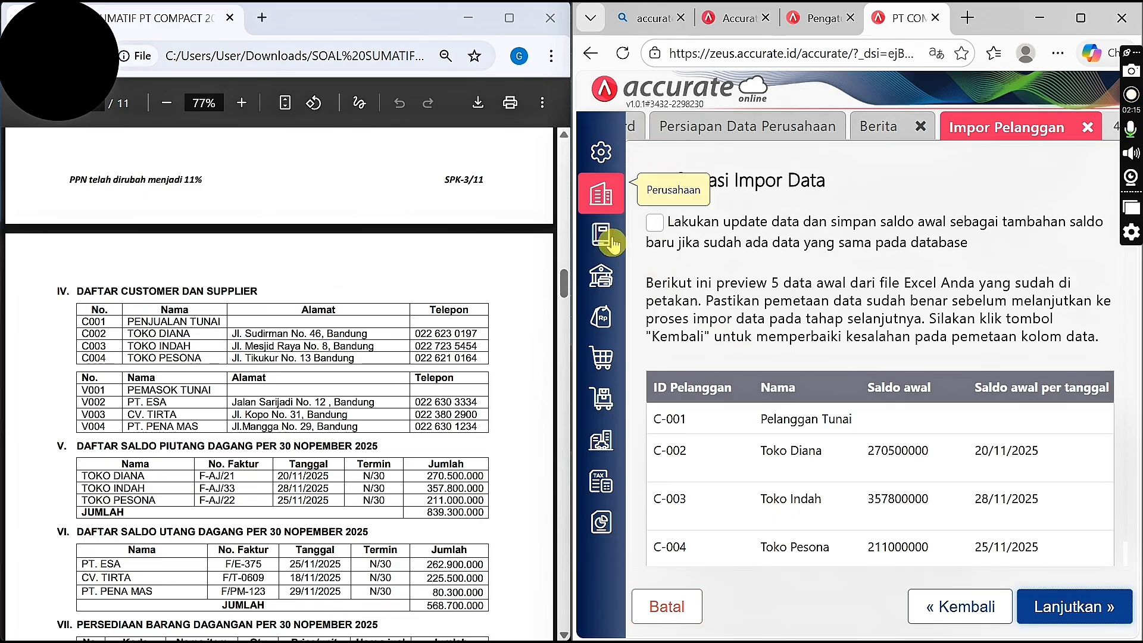
{"action": "left_click", "coordinate": [654, 224]}
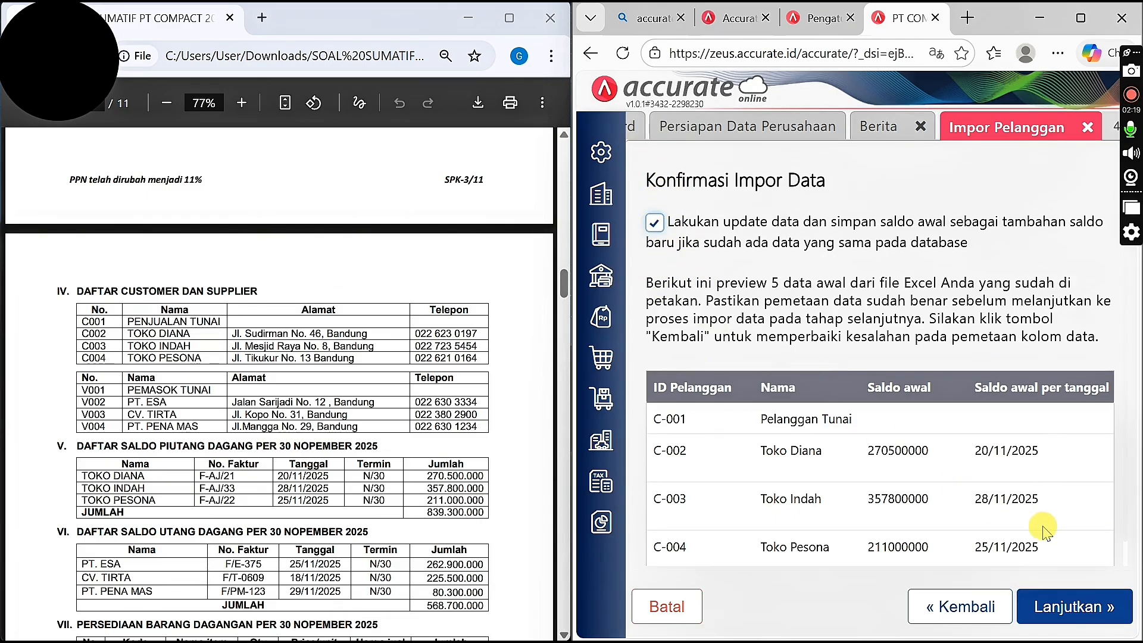
{"action": "left_click", "coordinate": [1054, 604]}
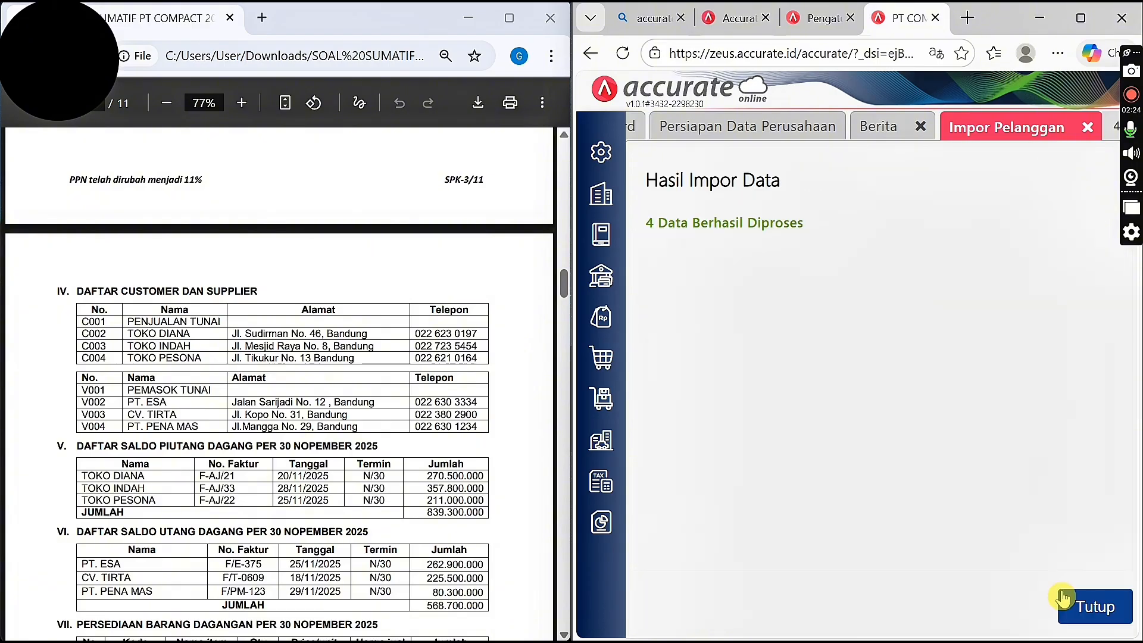
{"action": "left_click", "coordinate": [1065, 605]}
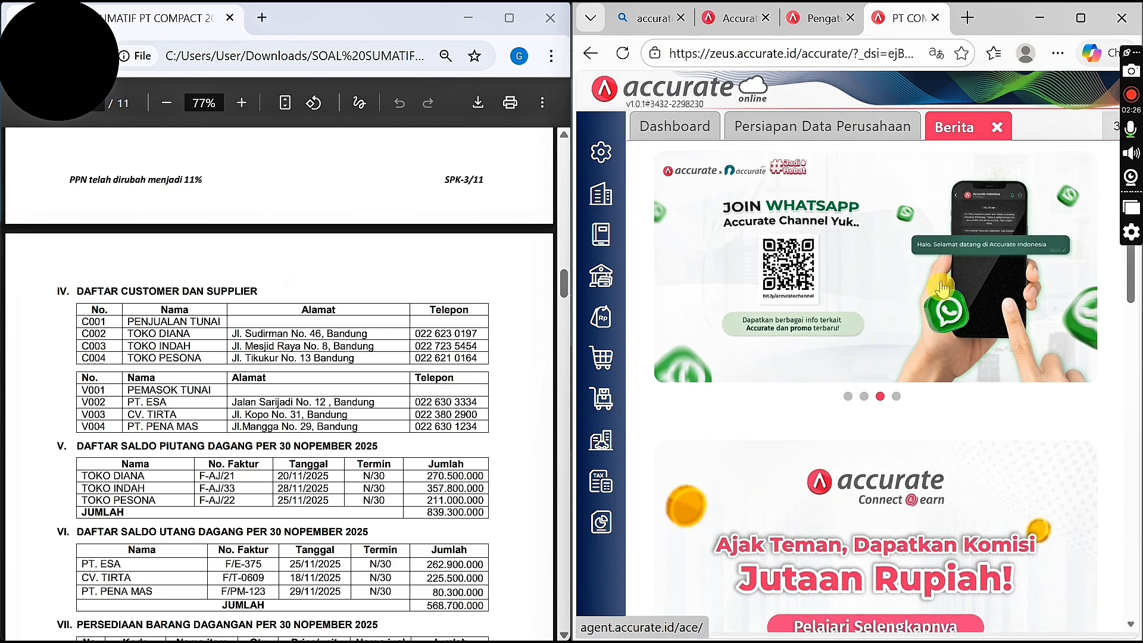
{"action": "left_click", "coordinate": [863, 125]}
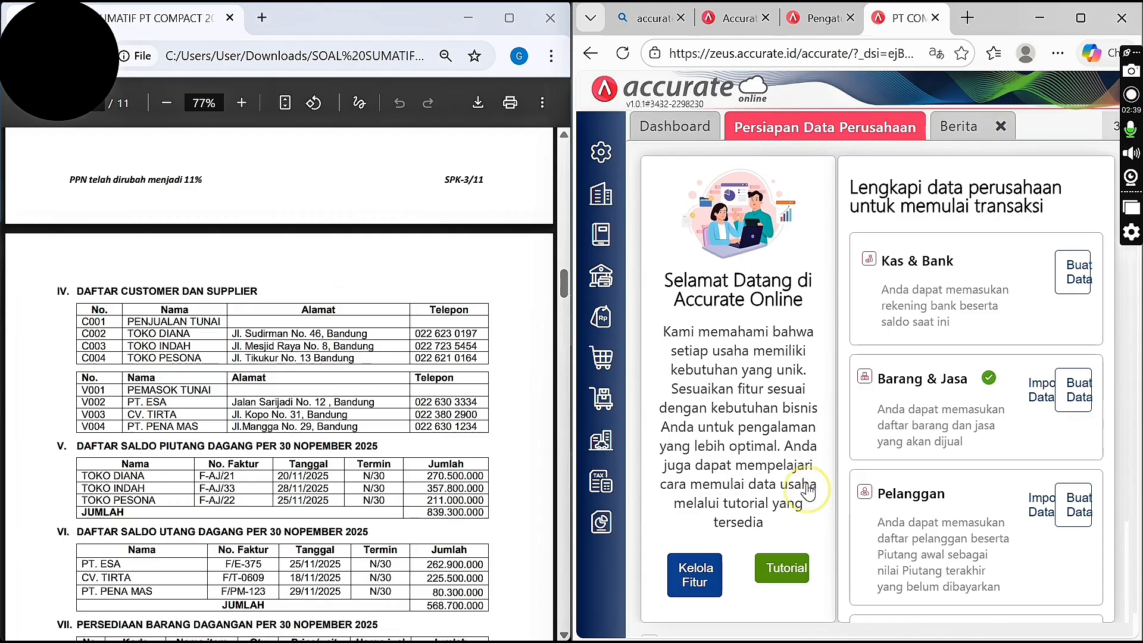
From Persiapan Data Perusahaan, start the Pemasok import and upload the Excel file Daftar Pemasok_Compact
{"action": "scroll", "coordinate": [808, 489], "scroll_direction": "down", "scroll_amount": 2}
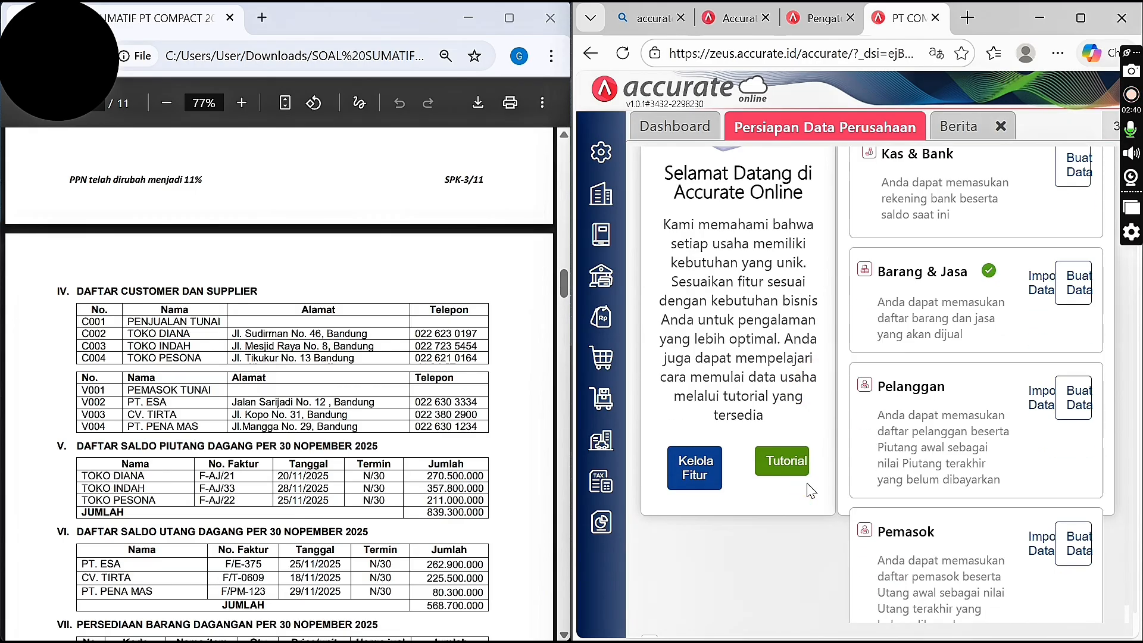
{"action": "scroll", "coordinate": [811, 491], "scroll_direction": "down", "scroll_amount": 1}
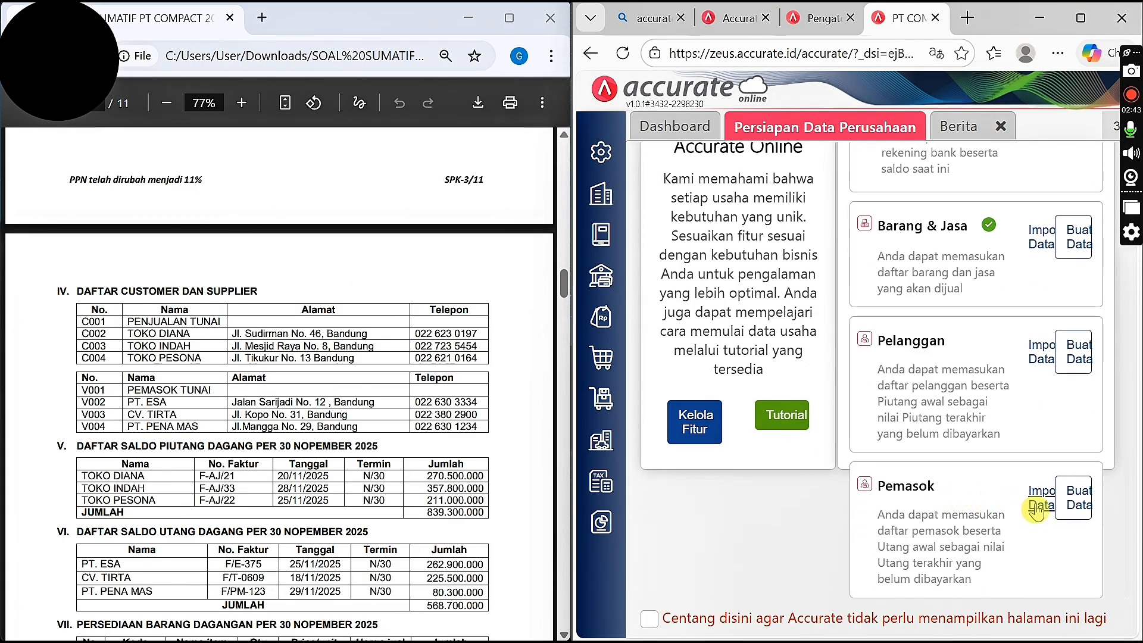
{"action": "left_click", "coordinate": [1037, 505]}
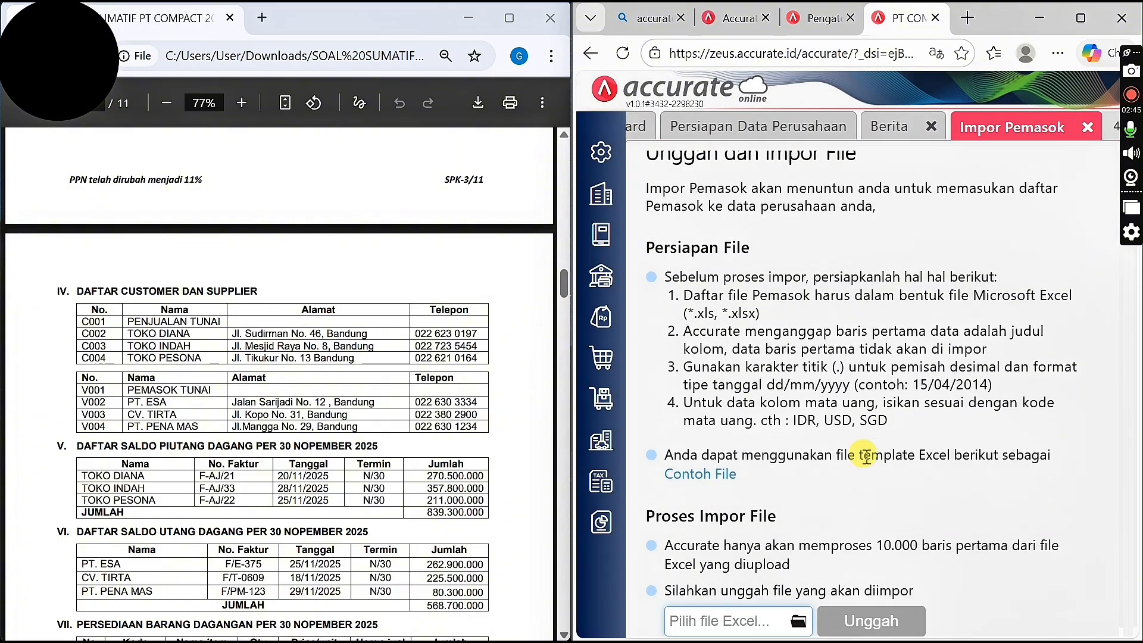
{"action": "left_click", "coordinate": [796, 622]}
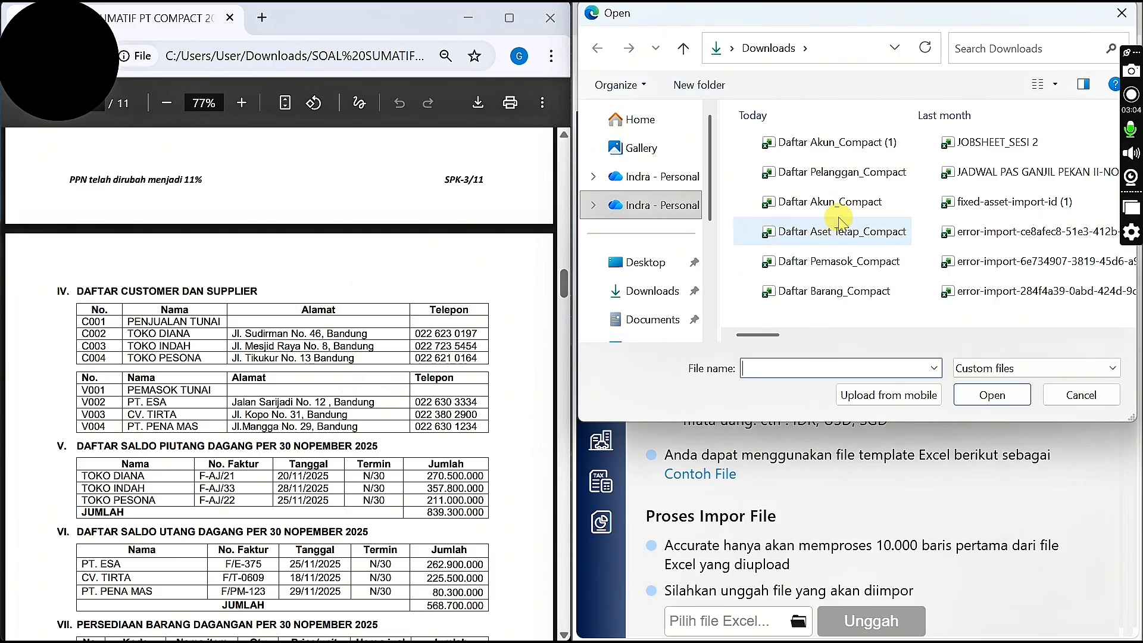
{"action": "left_click", "coordinate": [836, 262]}
{"action": "left_click", "coordinate": [989, 402]}
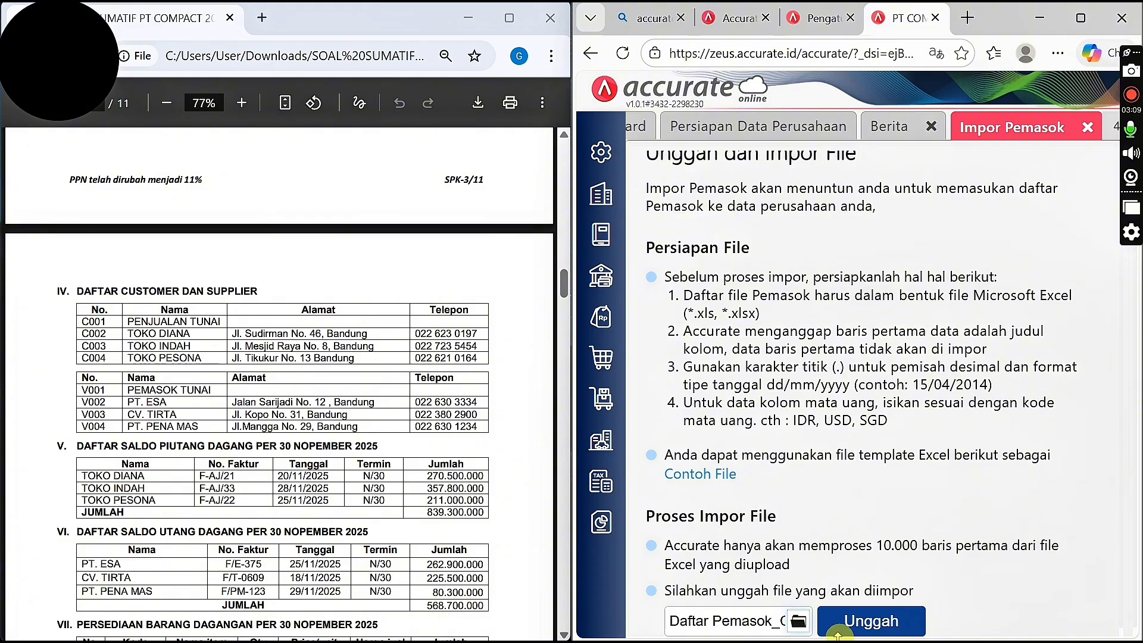
{"action": "left_click", "coordinate": [851, 630]}
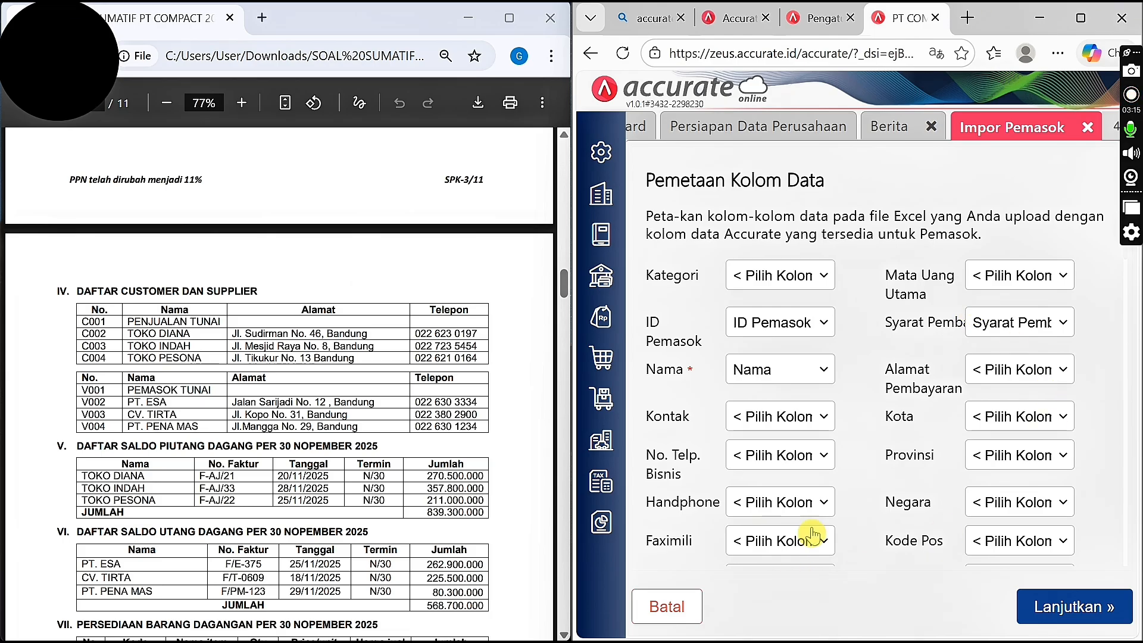
Run the Pemasok import with the proposed column mapping and data and opening balance updating enabled, and close the import
{"action": "left_click", "coordinate": [1083, 613]}
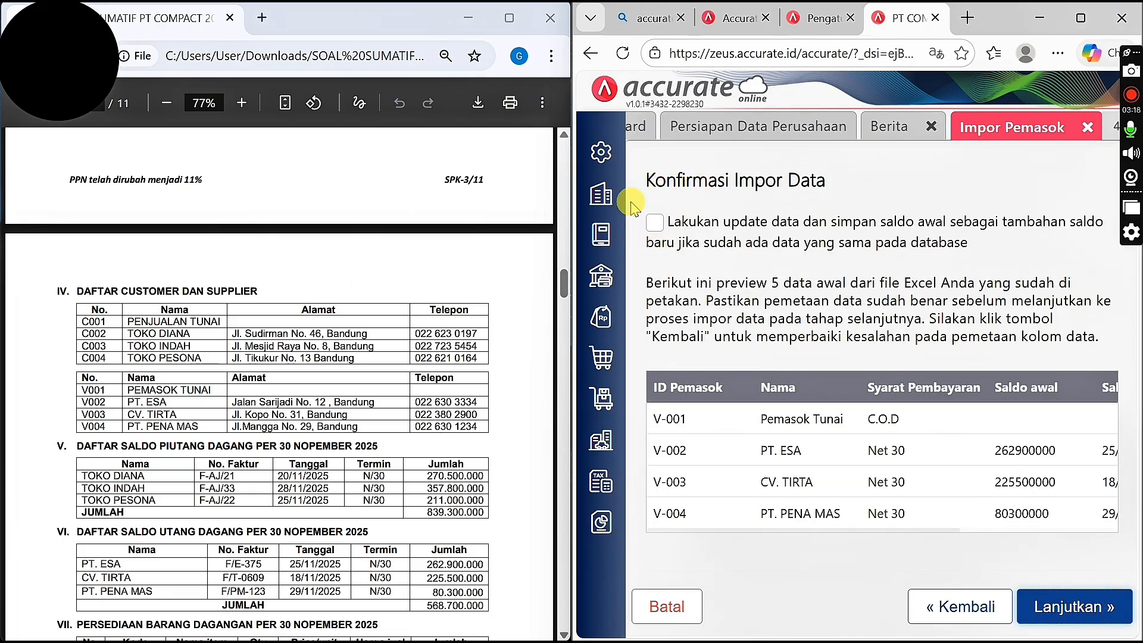
{"action": "left_click", "coordinate": [656, 225]}
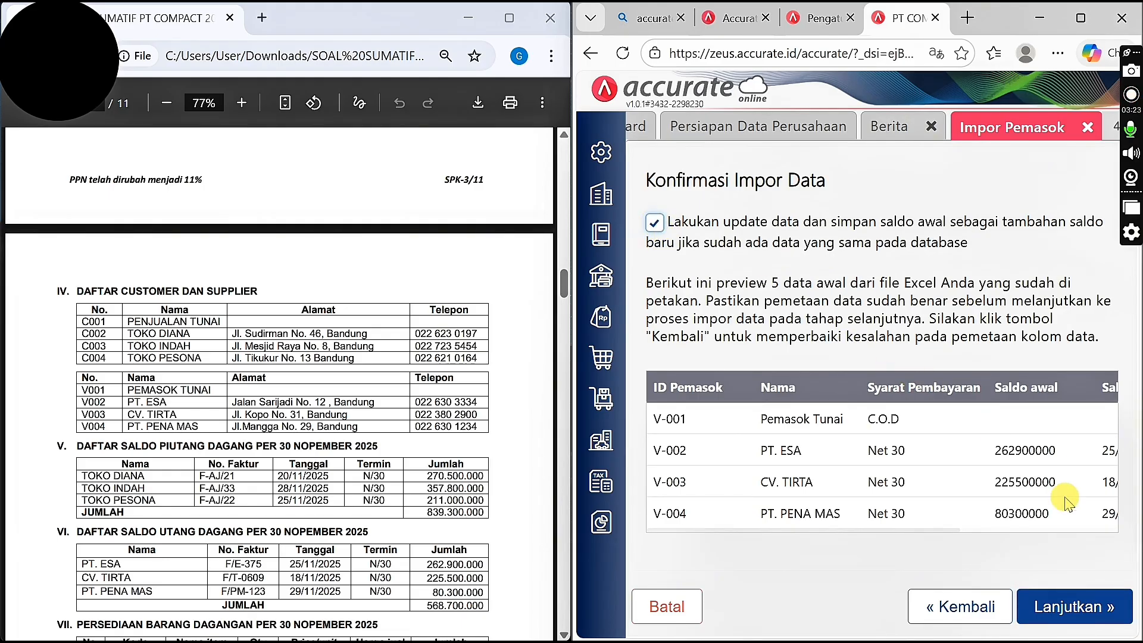
{"action": "left_click", "coordinate": [1070, 607]}
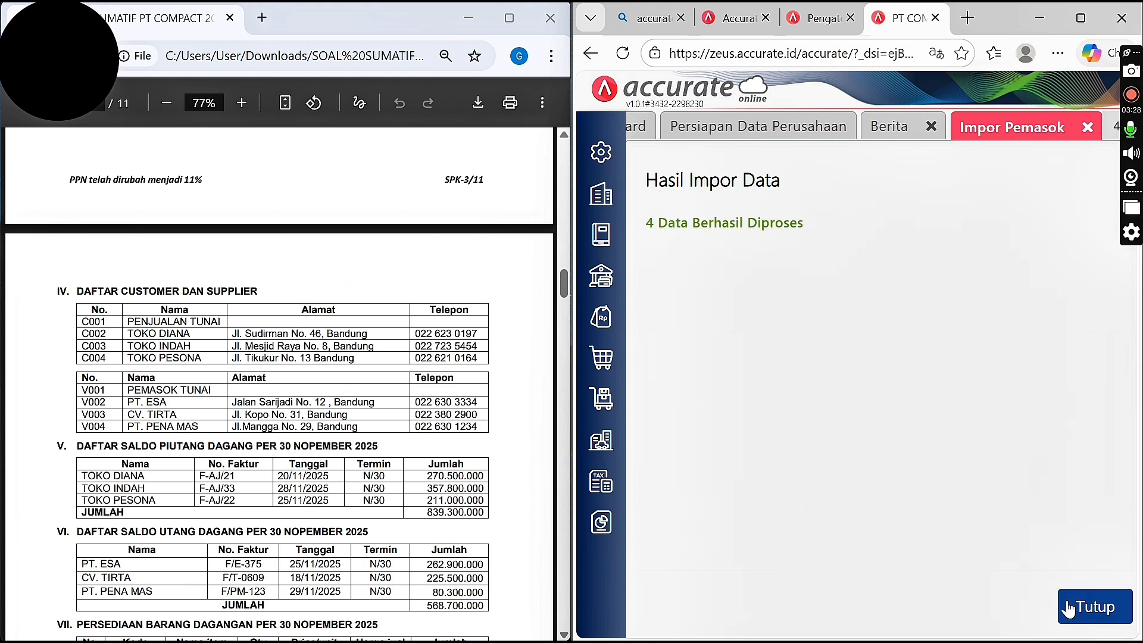
{"action": "left_click", "coordinate": [1069, 607]}
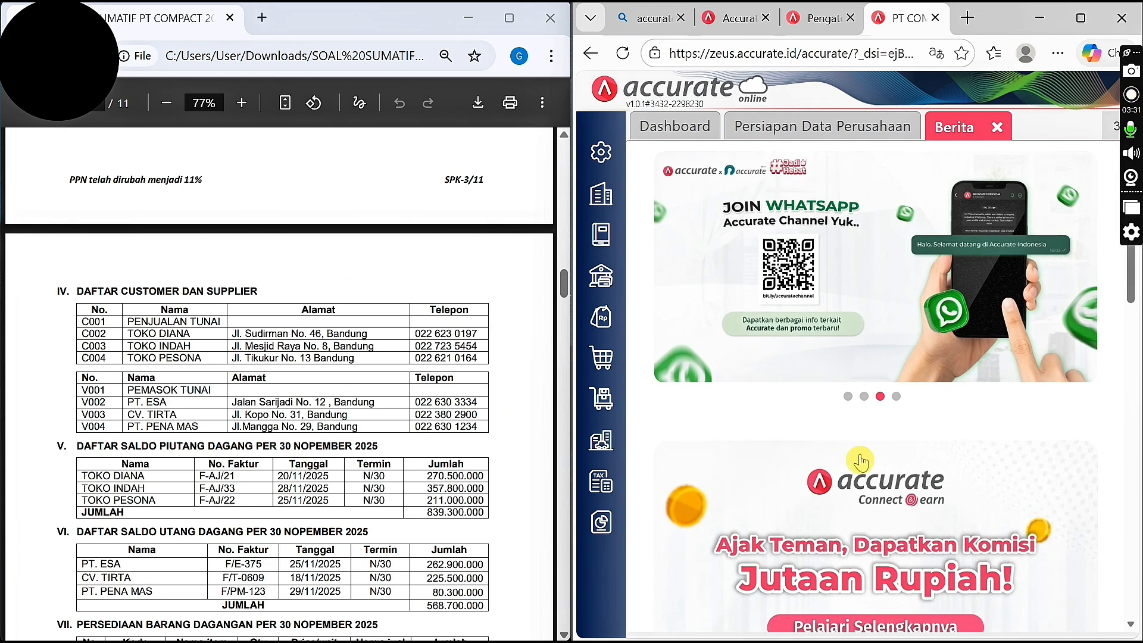
Create and save the asset category PERALATAN in Kategori Aset, check it in the category list and close Kategori Aset
{"action": "left_click", "coordinate": [598, 436]}
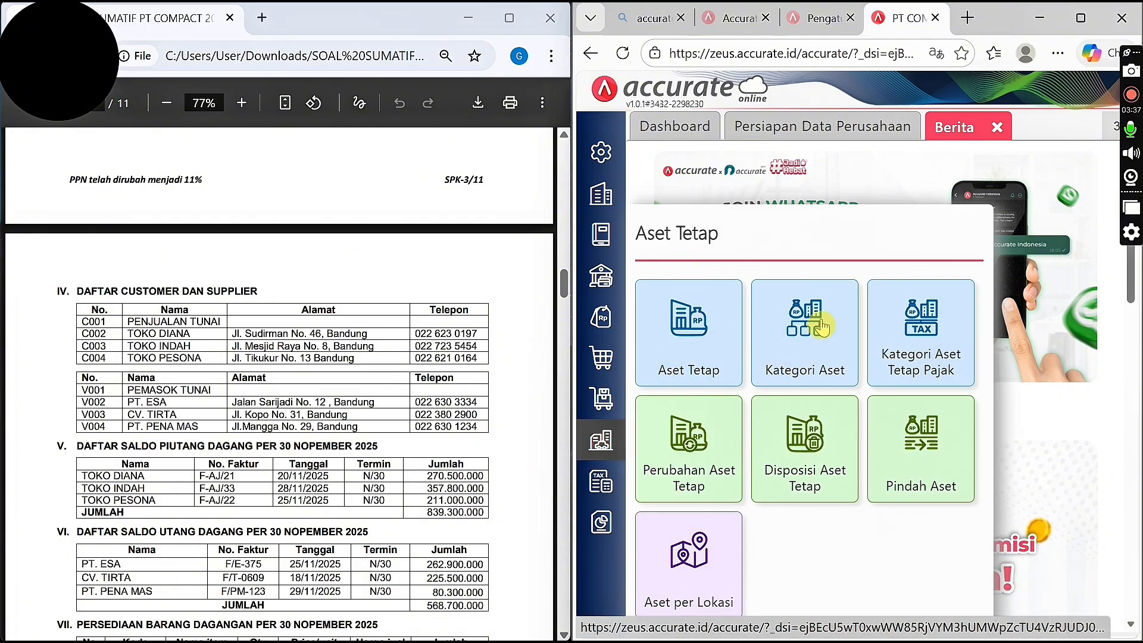
{"action": "left_click", "coordinate": [803, 347]}
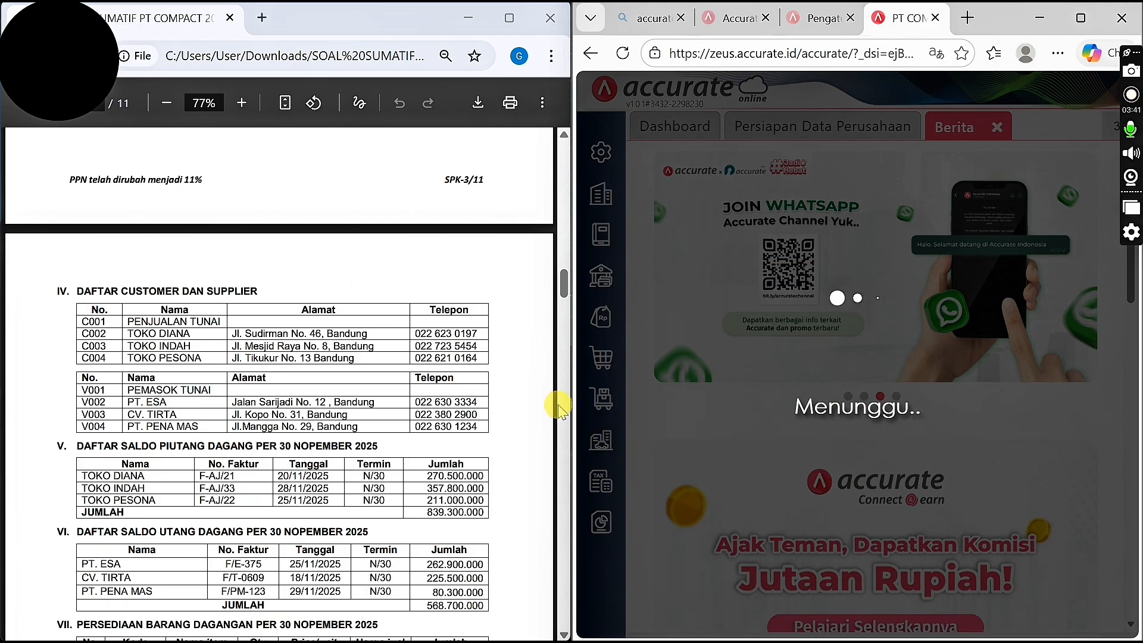
{"action": "scroll", "coordinate": [558, 404], "scroll_direction": "down", "scroll_amount": 6}
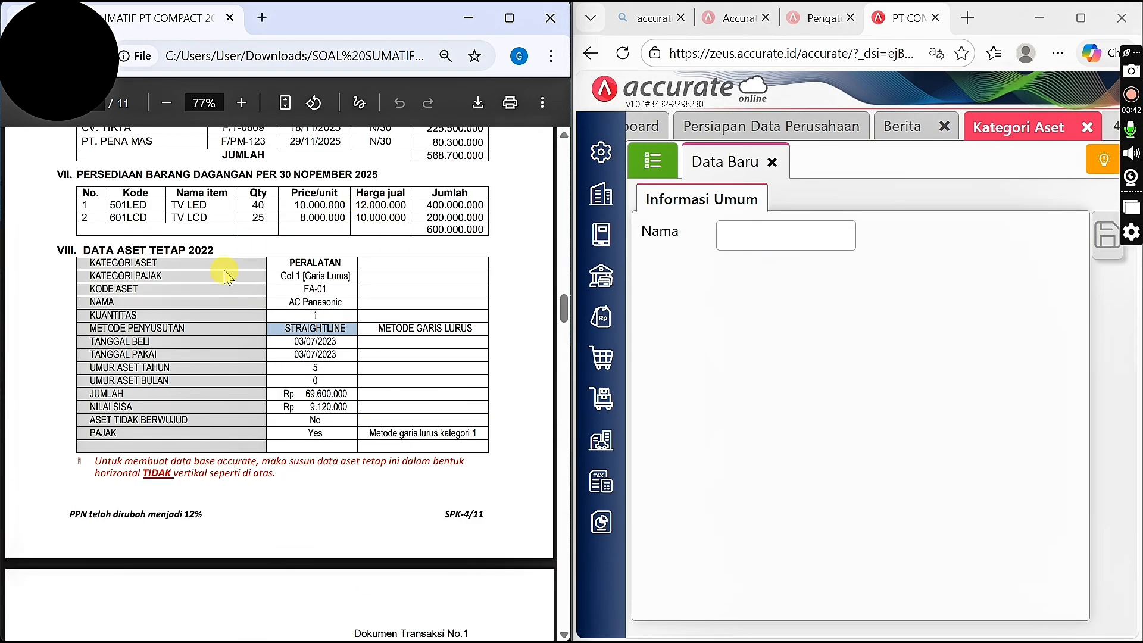
{"action": "left_click", "coordinate": [753, 241]}
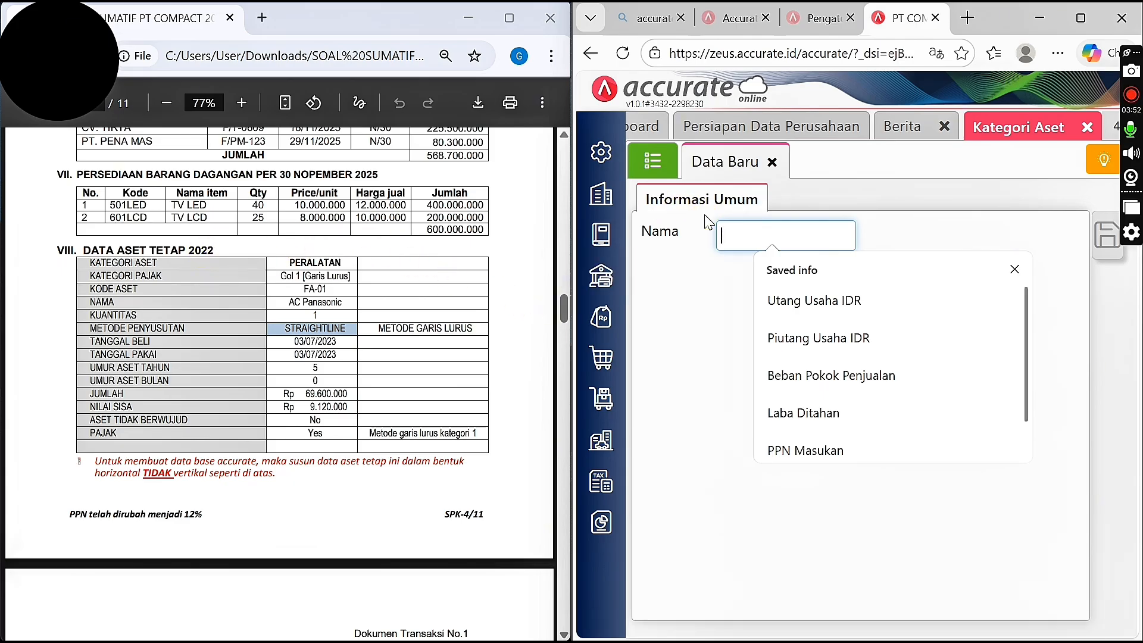
{"action": "type", "text": "PWE"}
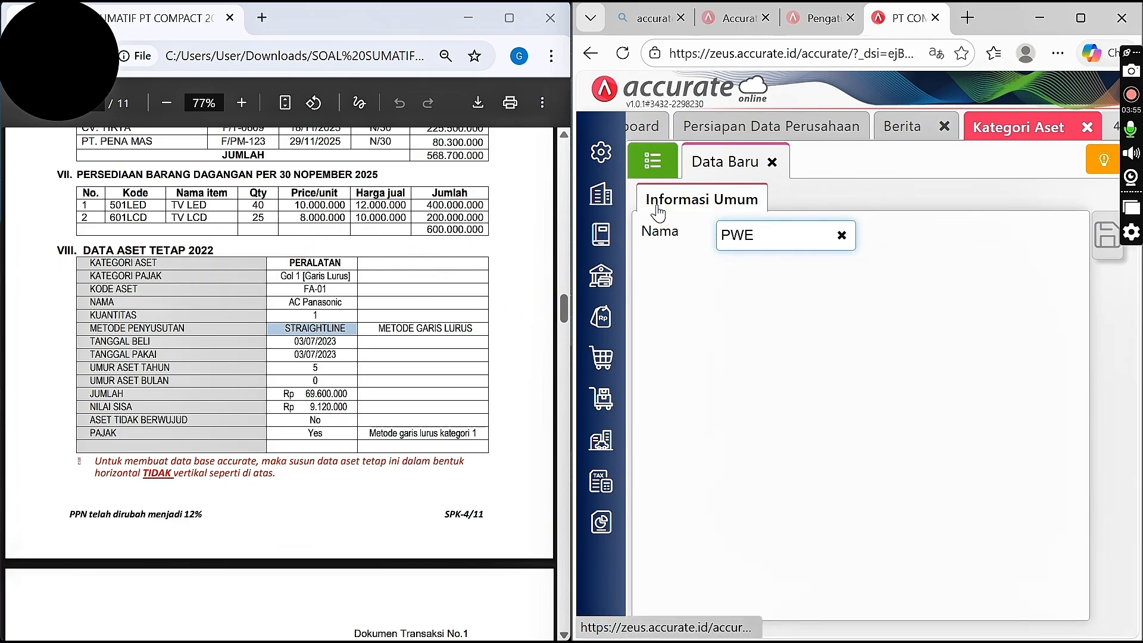
{"action": "key", "text": "BackSpace"}
{"action": "key", "text": "BackSpace"}
{"action": "type", "text": "ER"}
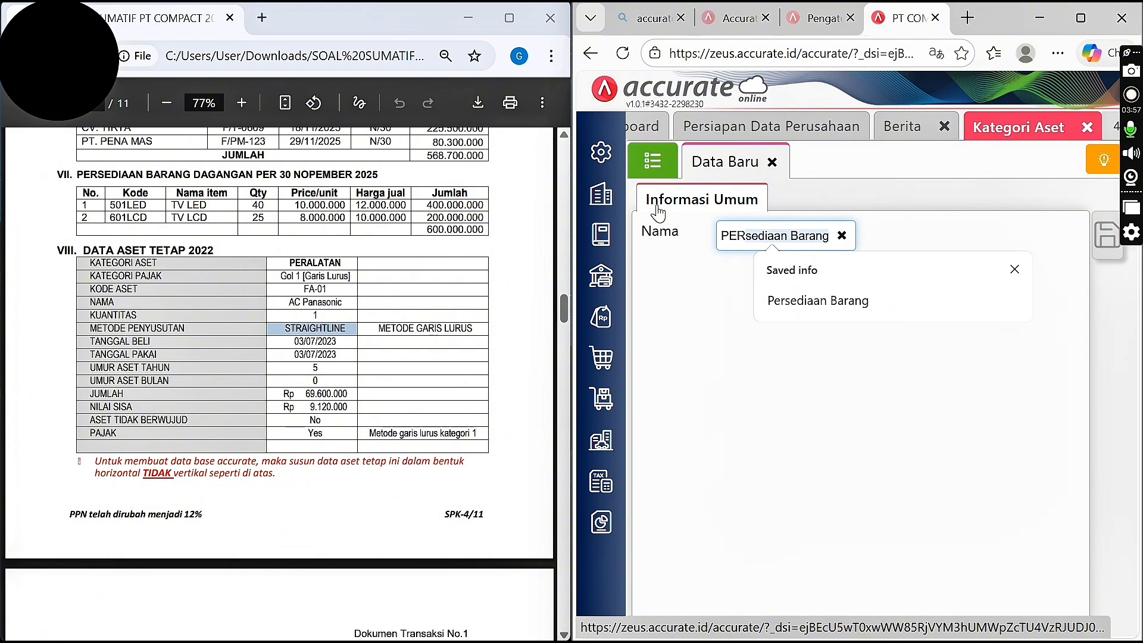
{"action": "type", "text": "ALATAN"}
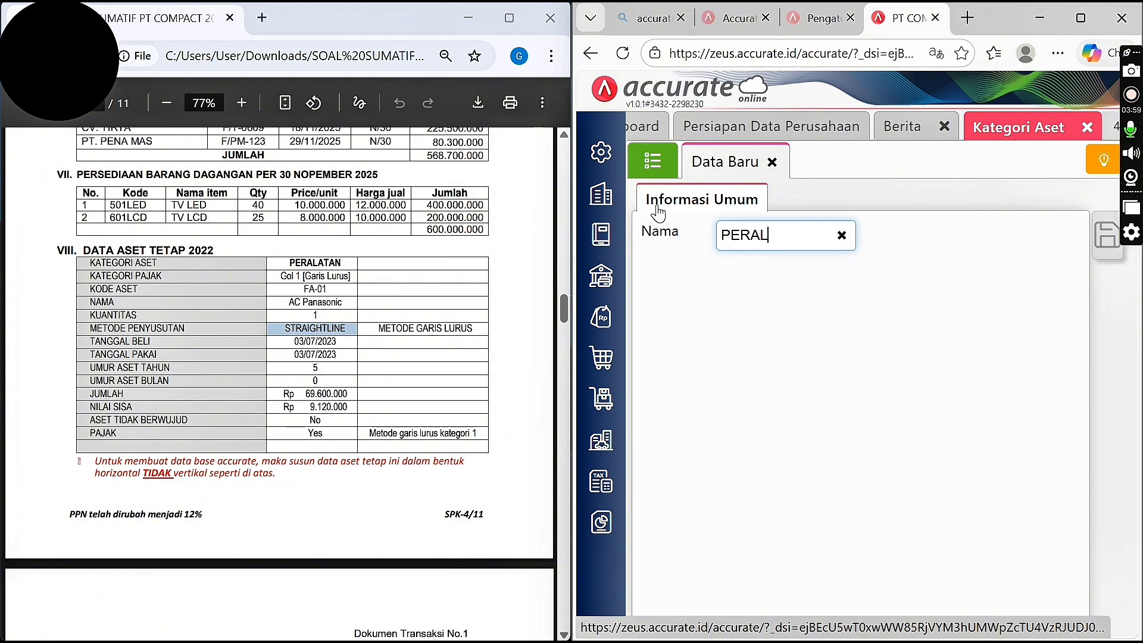
{"action": "left_click", "coordinate": [858, 370]}
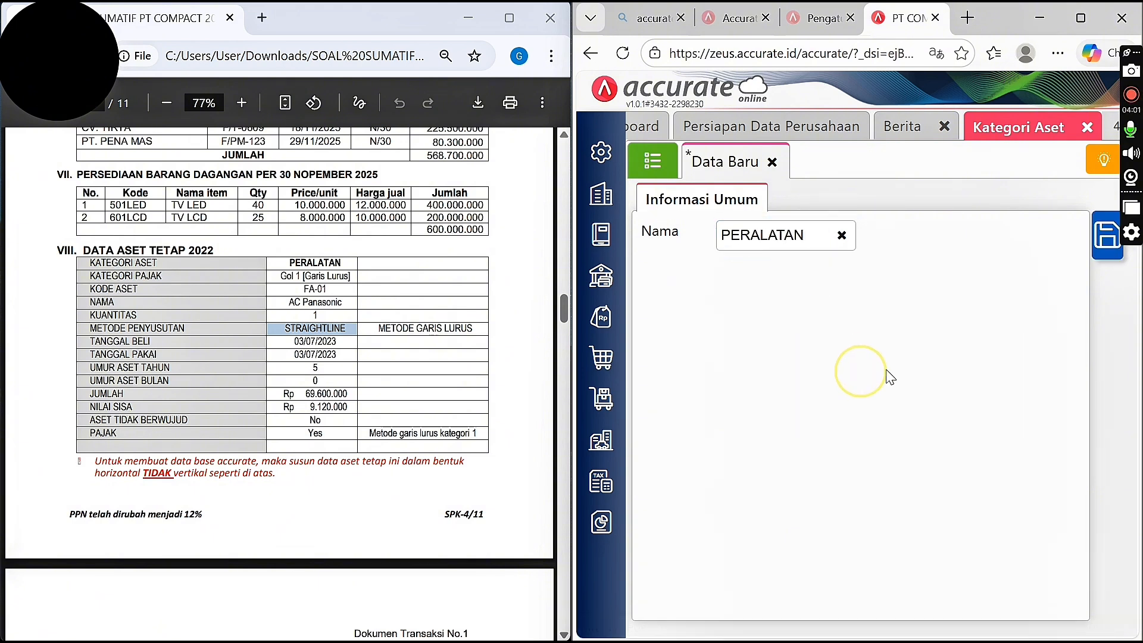
{"action": "left_click", "coordinate": [1108, 241]}
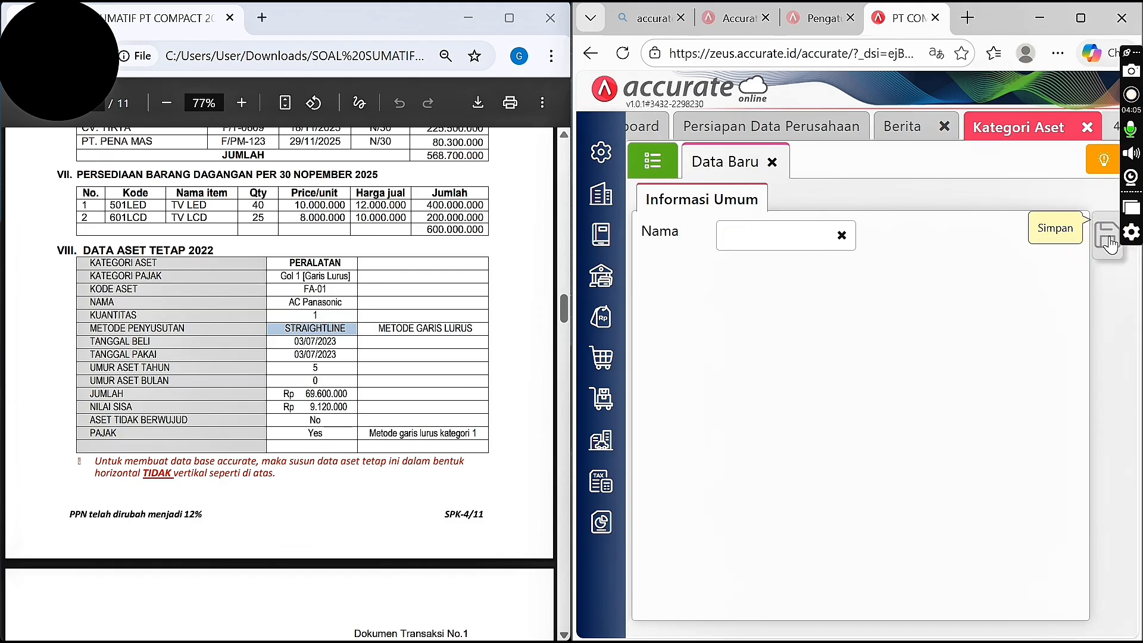
{"action": "left_click", "coordinate": [663, 164]}
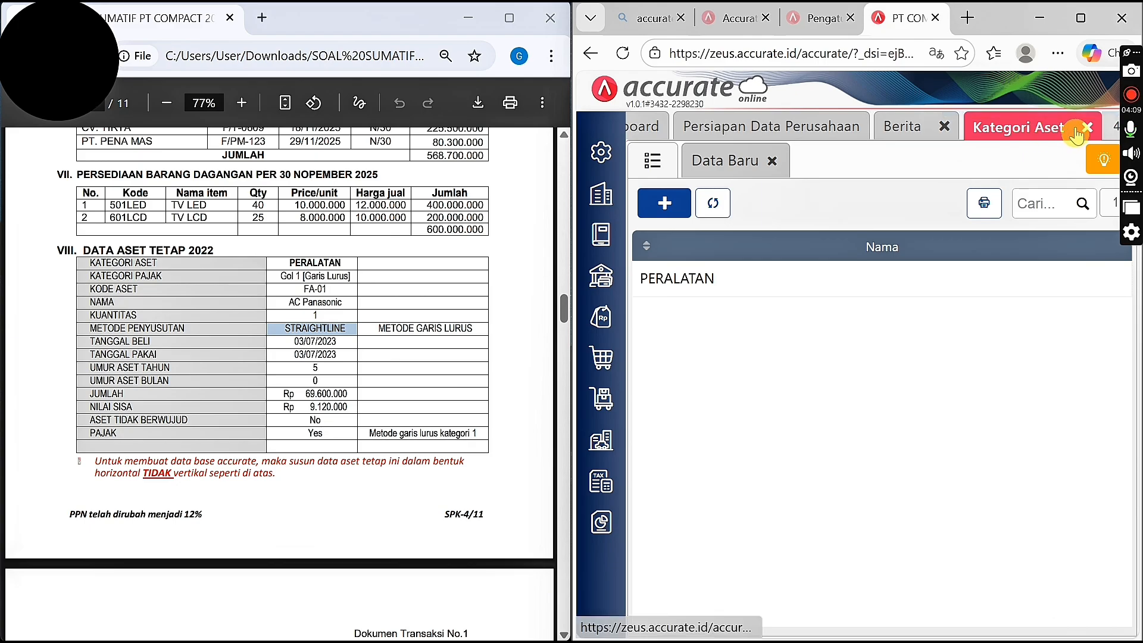
{"action": "left_click", "coordinate": [1092, 126]}
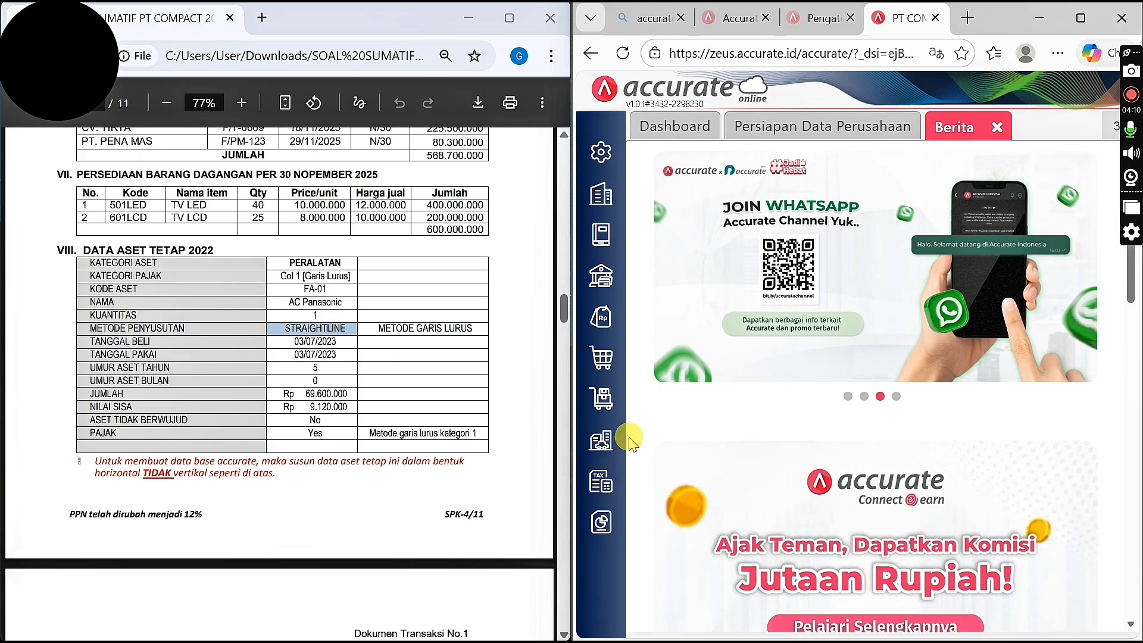
From the Aset Tetap list, start the import from Excel and upload the file Daftar Aset Tetap_Compact
{"action": "left_click", "coordinate": [618, 456]}
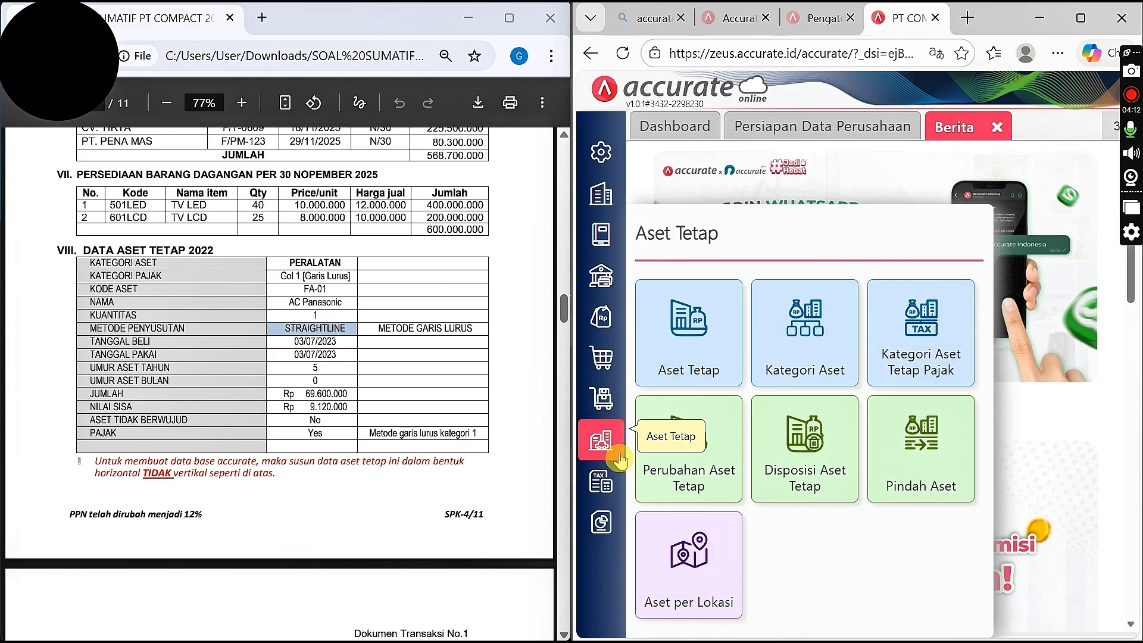
{"action": "left_click", "coordinate": [689, 351]}
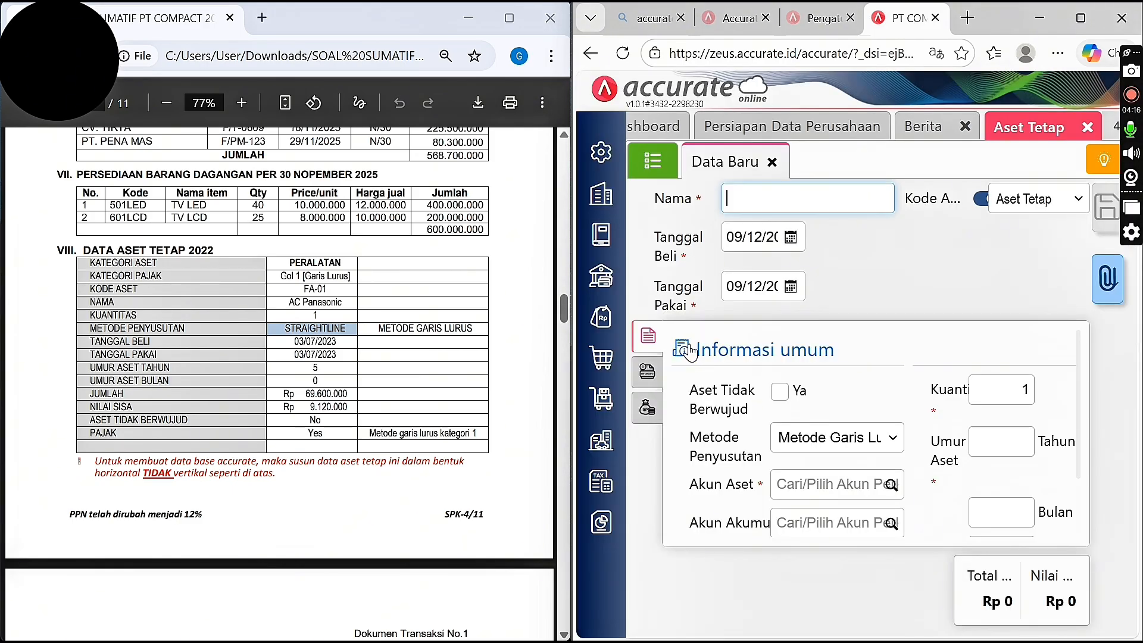
{"action": "left_click", "coordinate": [654, 161]}
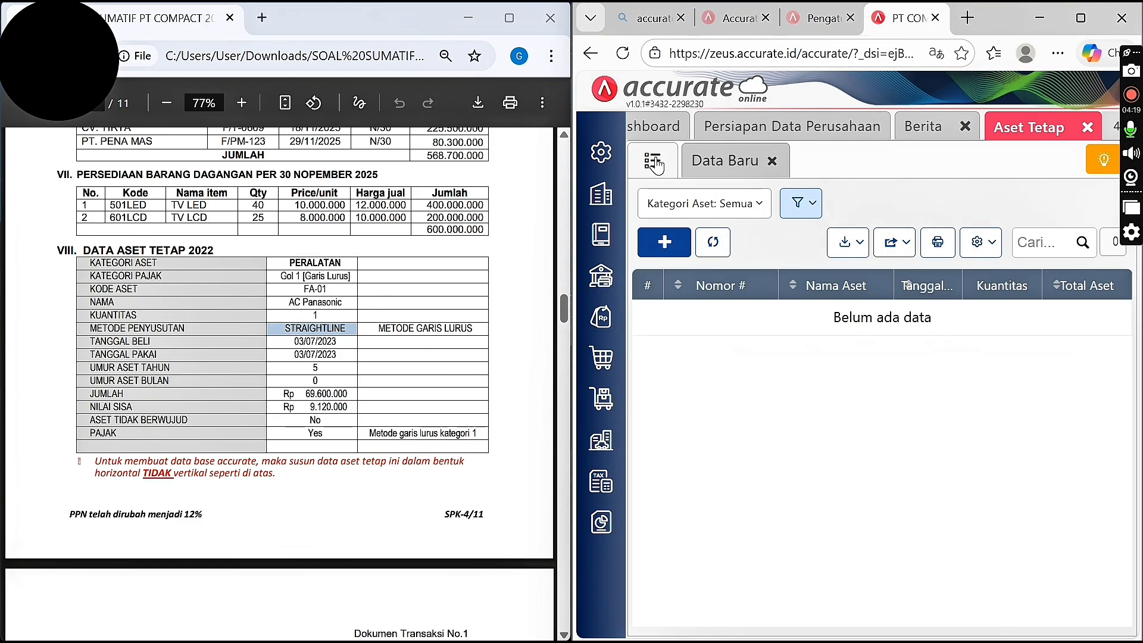
{"action": "left_click", "coordinate": [846, 248]}
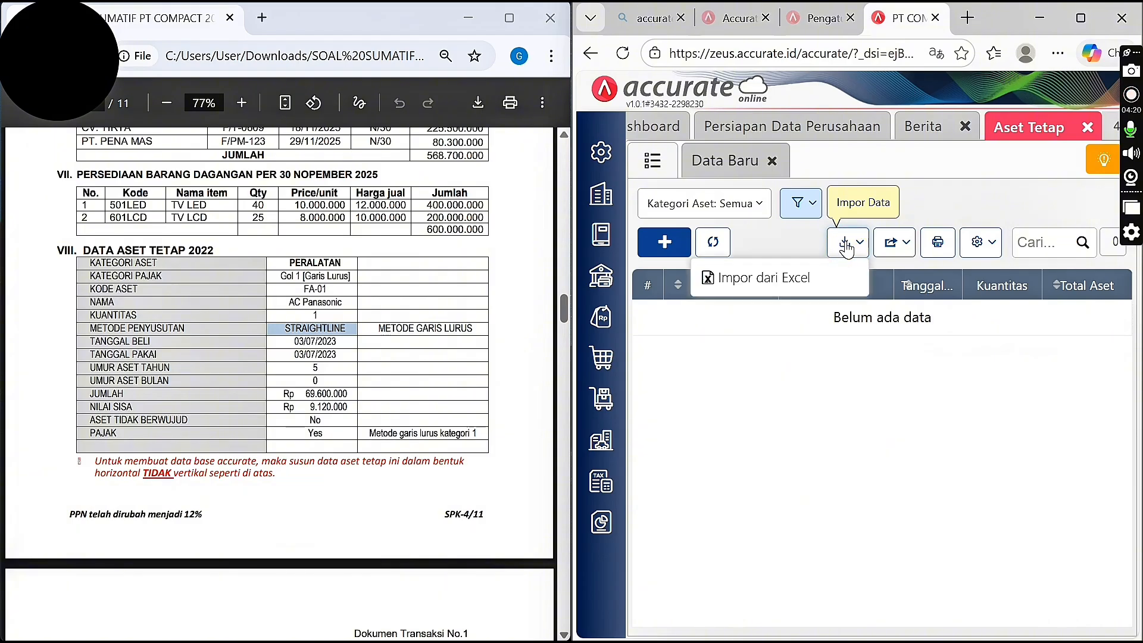
{"action": "left_click", "coordinate": [827, 276]}
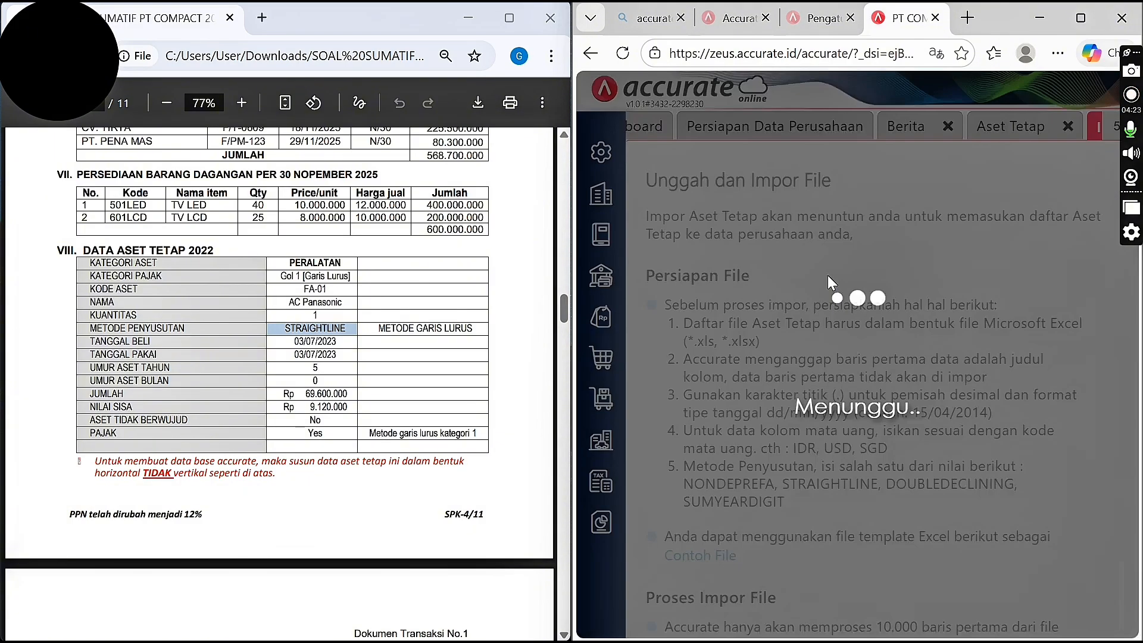
{"action": "scroll", "coordinate": [830, 283], "scroll_direction": "down", "scroll_amount": 2}
{"action": "left_click", "coordinate": [797, 614]}
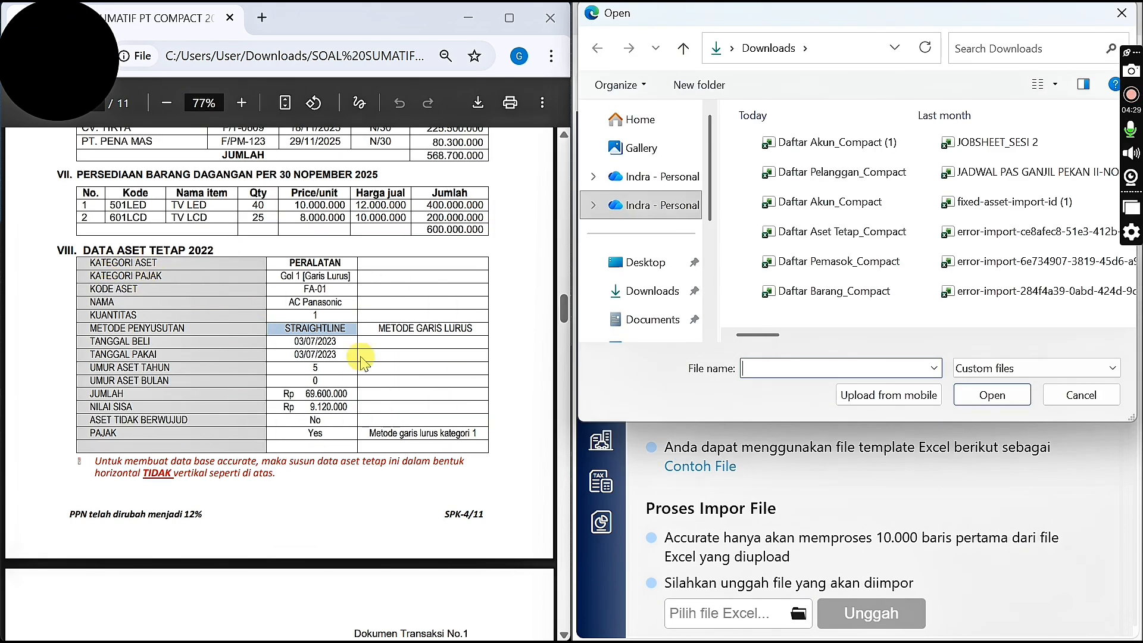
{"action": "left_click", "coordinate": [857, 228]}
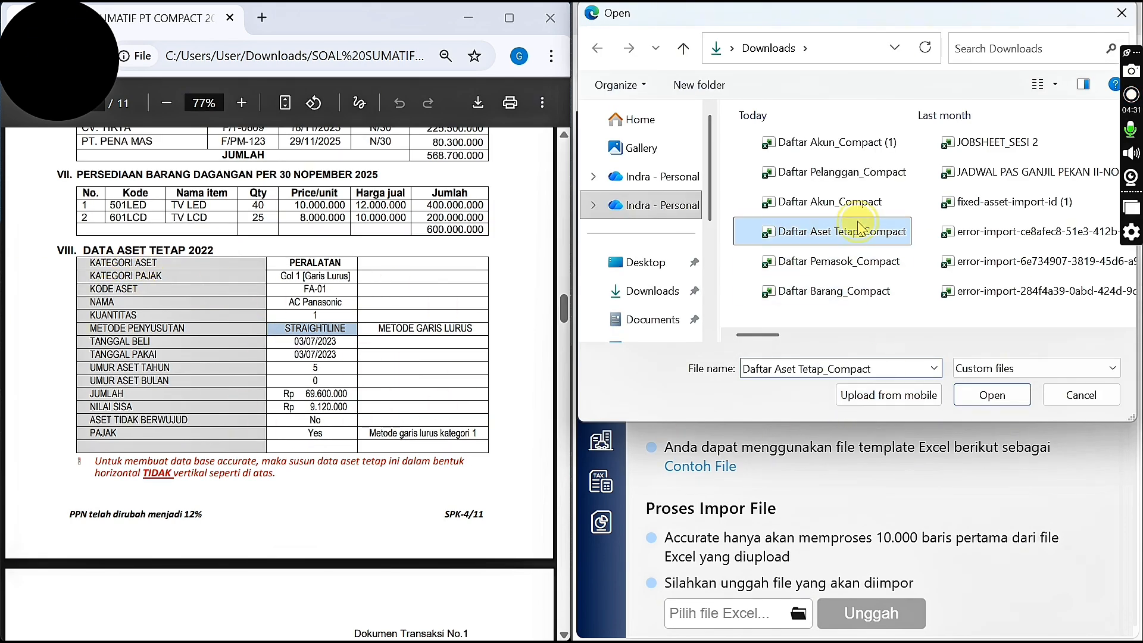
{"action": "left_click", "coordinate": [990, 394]}
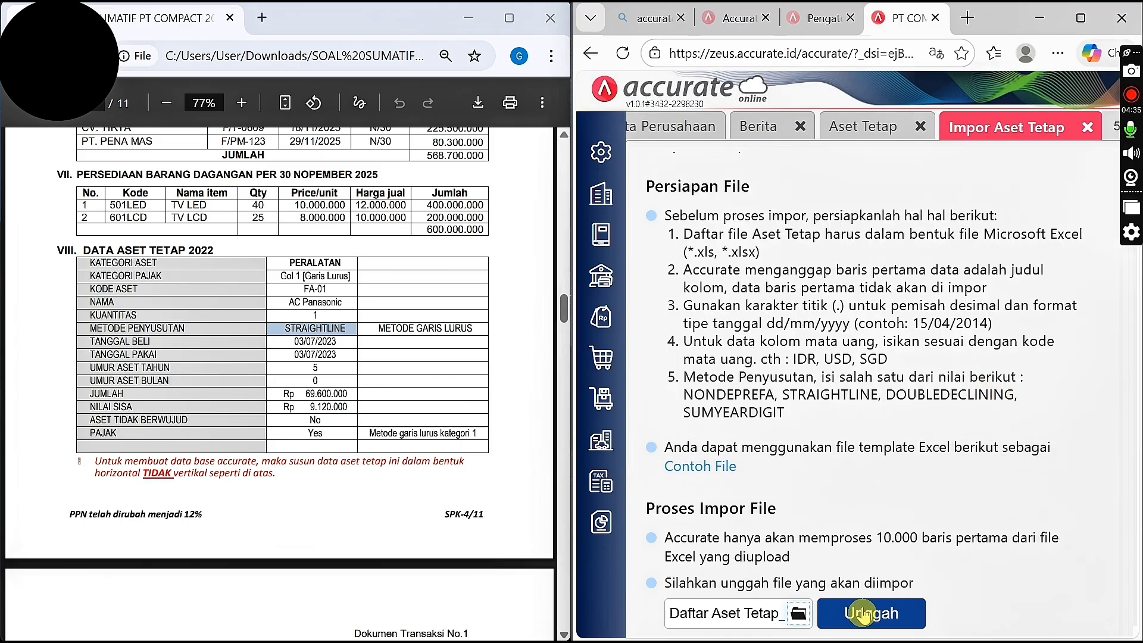
{"action": "left_click", "coordinate": [861, 613]}
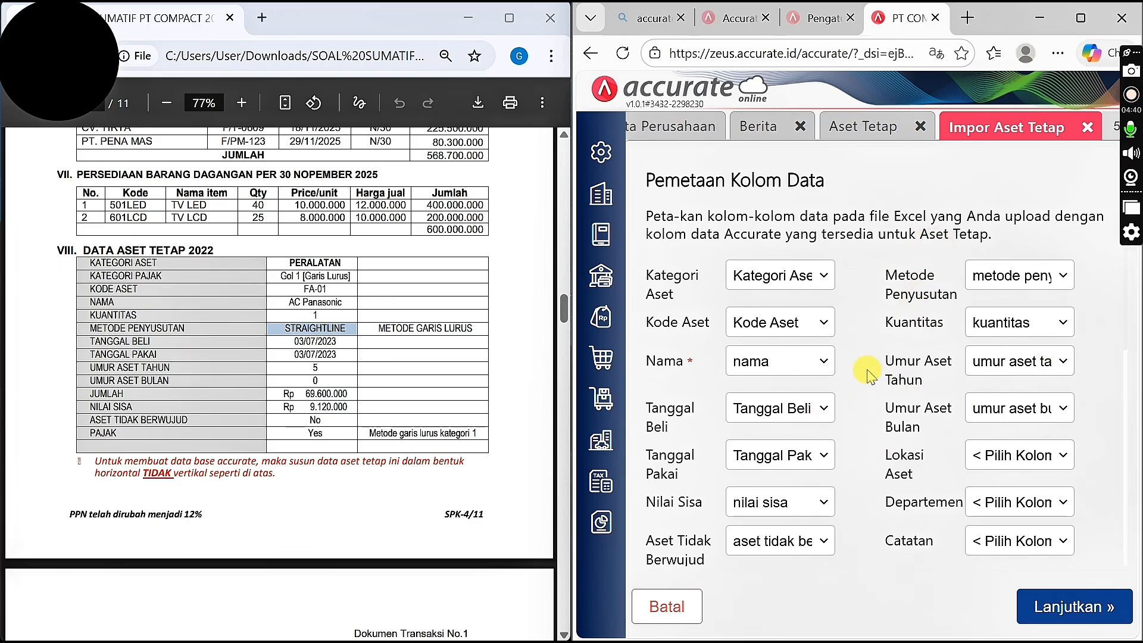
Accept the fixed asset column mapping, run the Aset Tetap import and close it
{"action": "left_click", "coordinate": [1064, 621]}
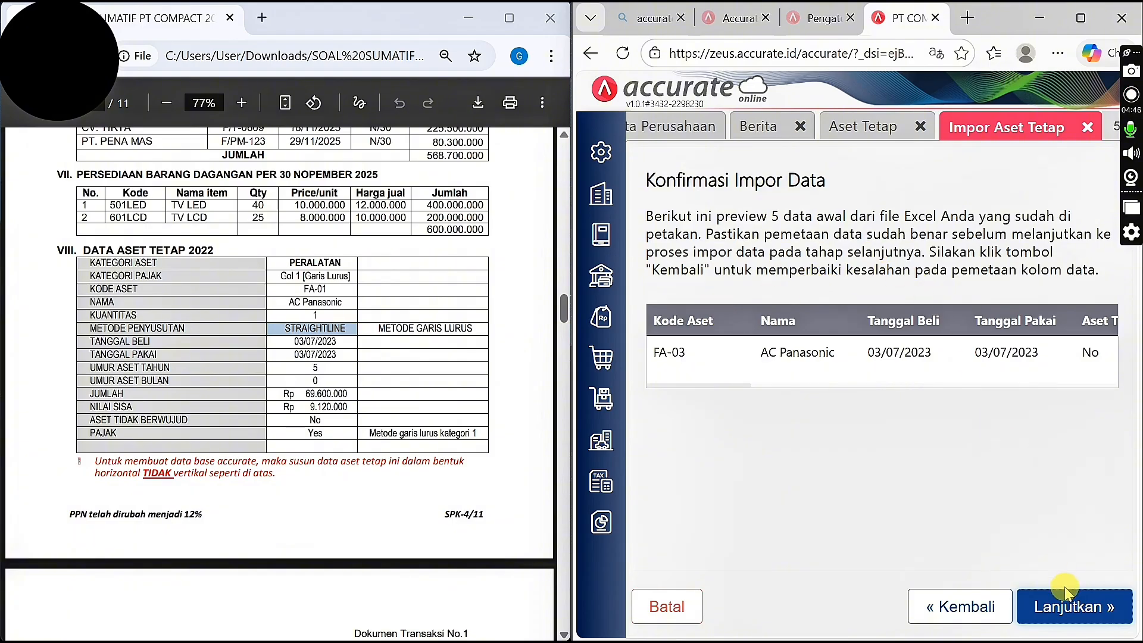
{"action": "left_click", "coordinate": [1068, 613]}
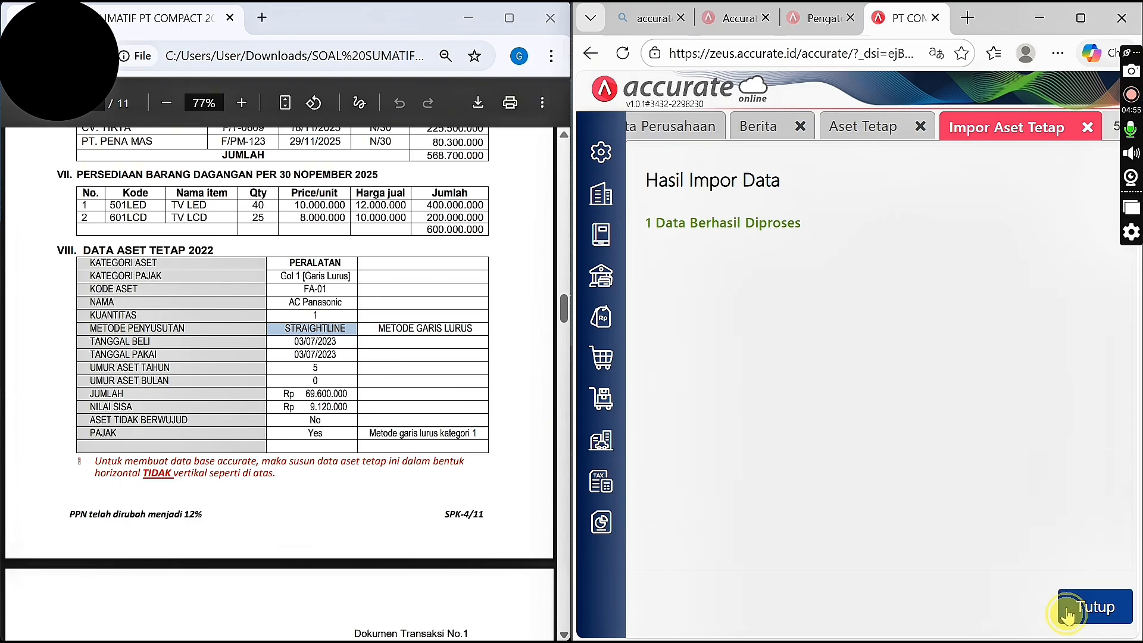
{"action": "left_click", "coordinate": [1069, 613]}
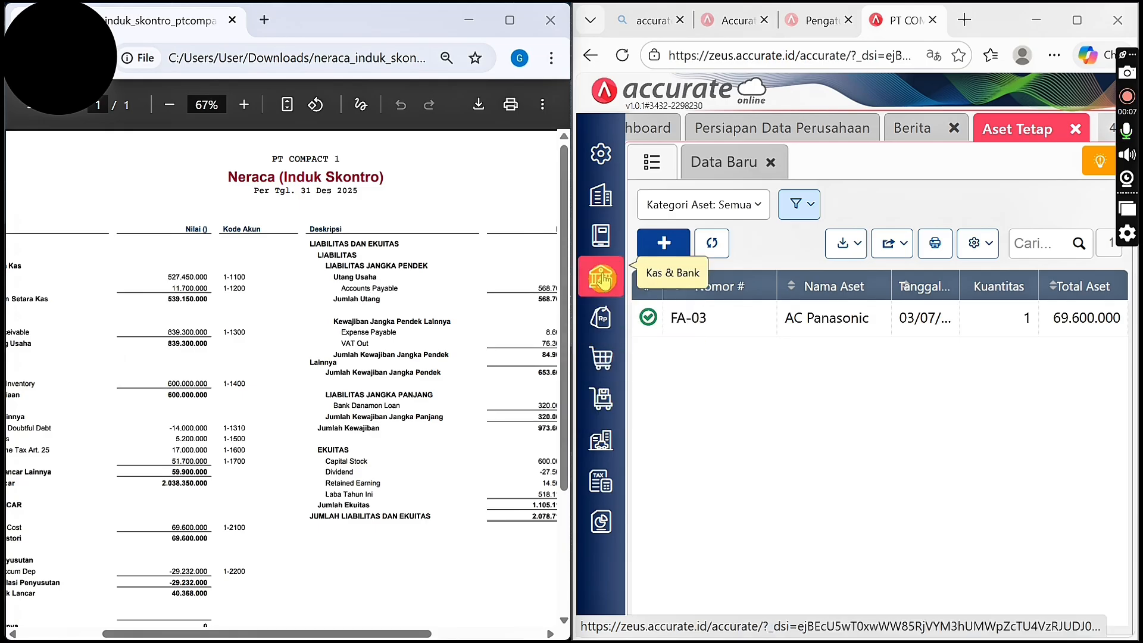
Save a Proses Akhir Bulan entry for November 2025 and close the month-end form
{"action": "left_click", "coordinate": [598, 205]}
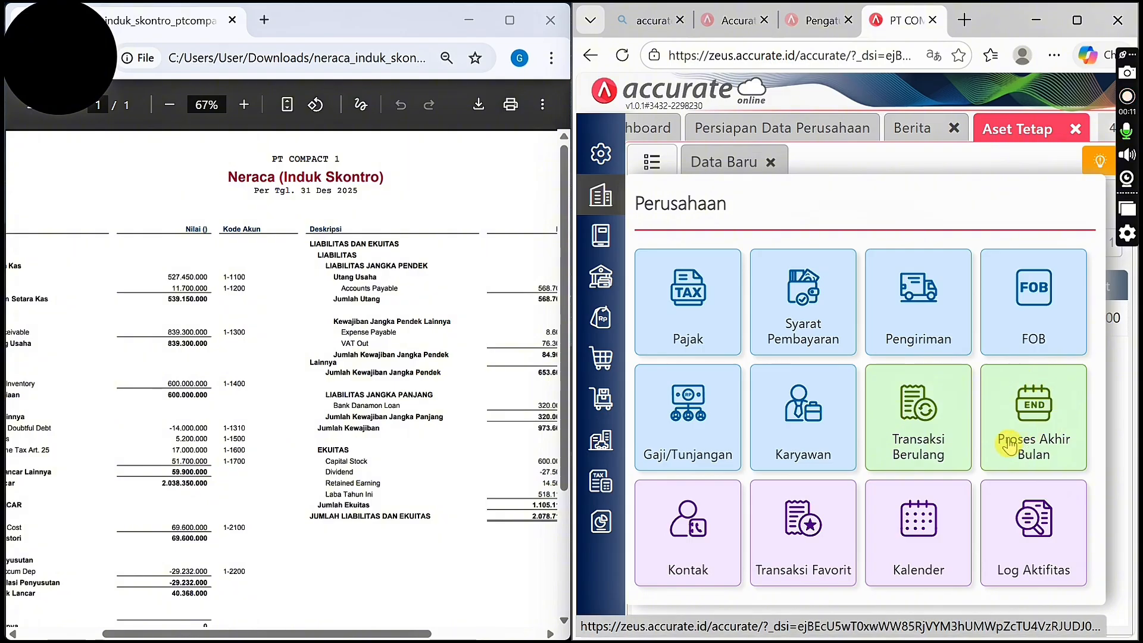
{"action": "left_click", "coordinate": [1051, 409]}
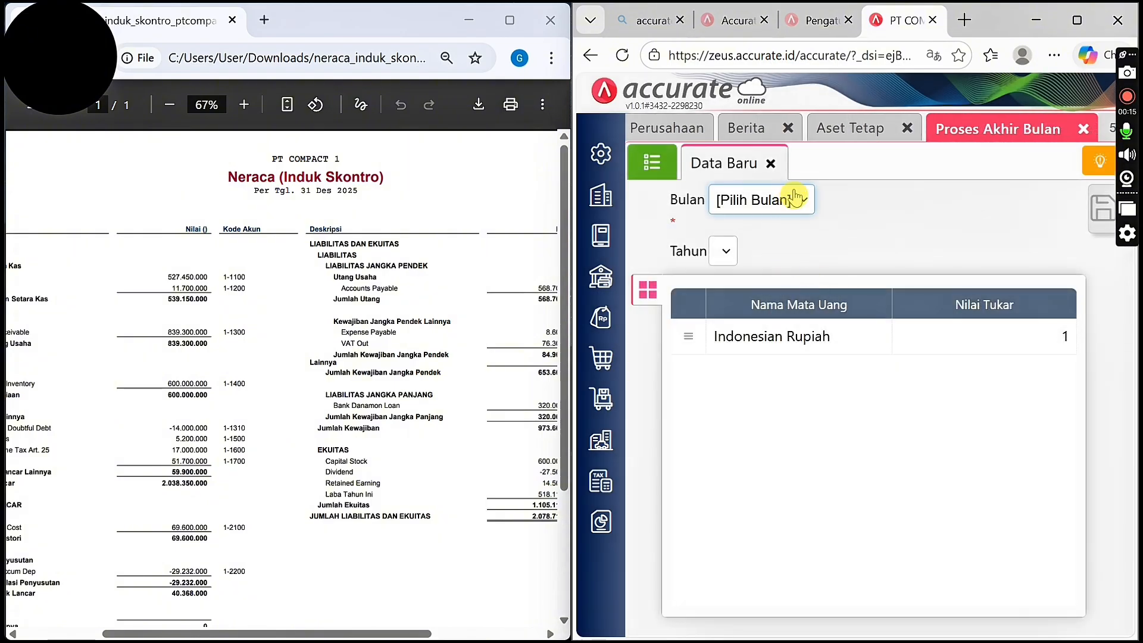
{"action": "left_click", "coordinate": [795, 197]}
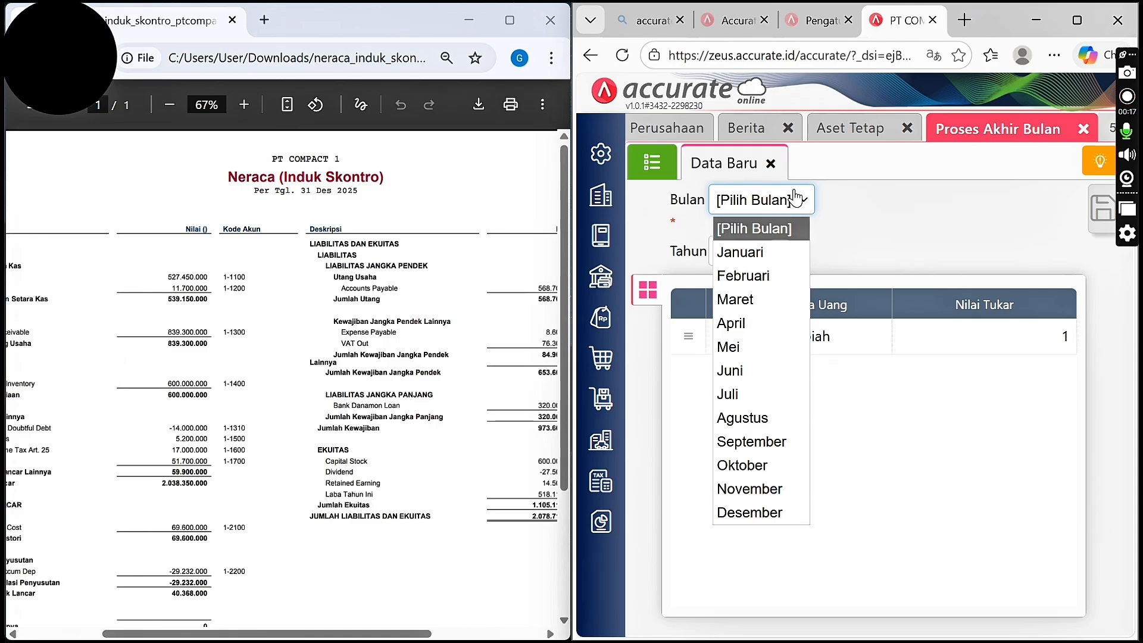
{"action": "left_click", "coordinate": [748, 486]}
{"action": "left_click", "coordinate": [726, 263]}
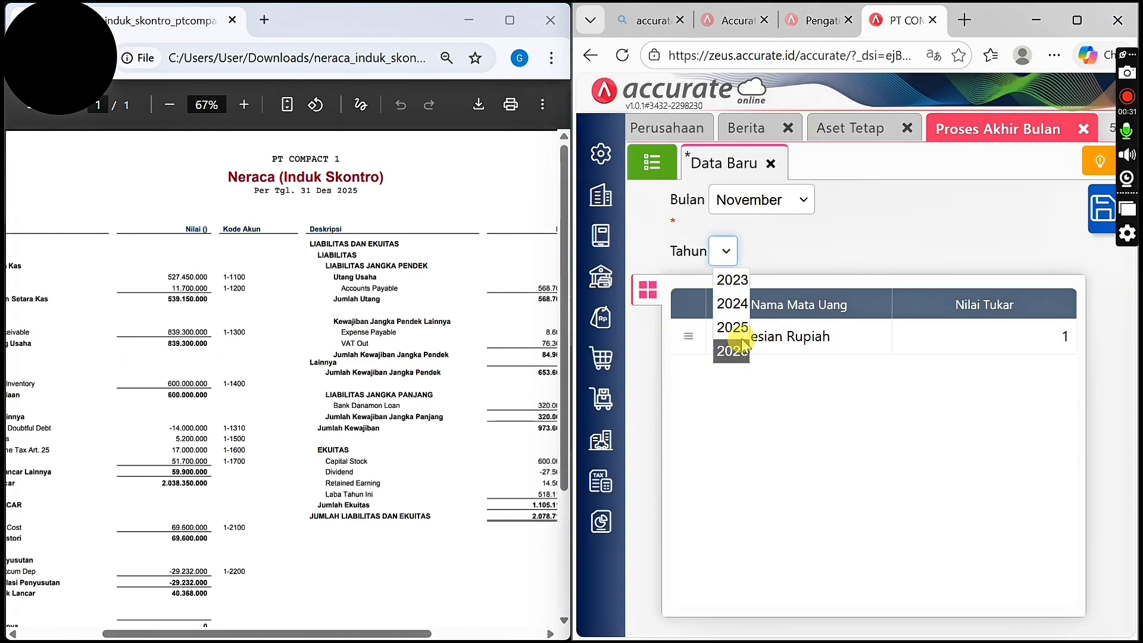
{"action": "left_click", "coordinate": [739, 333]}
{"action": "left_click", "coordinate": [725, 255]}
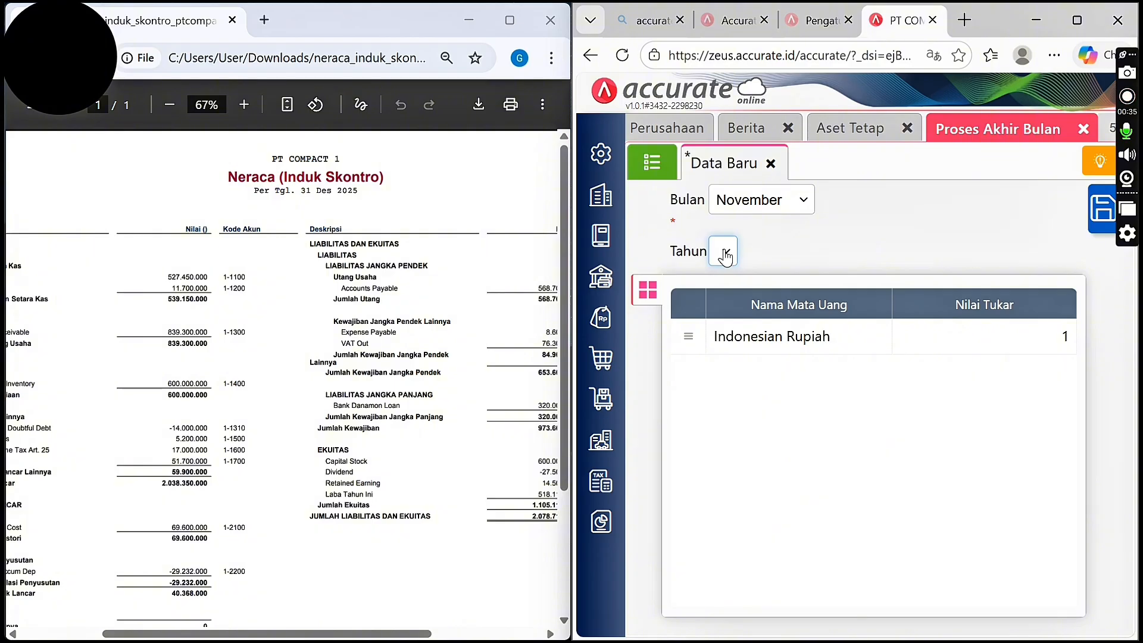
{"action": "left_click", "coordinate": [725, 256]}
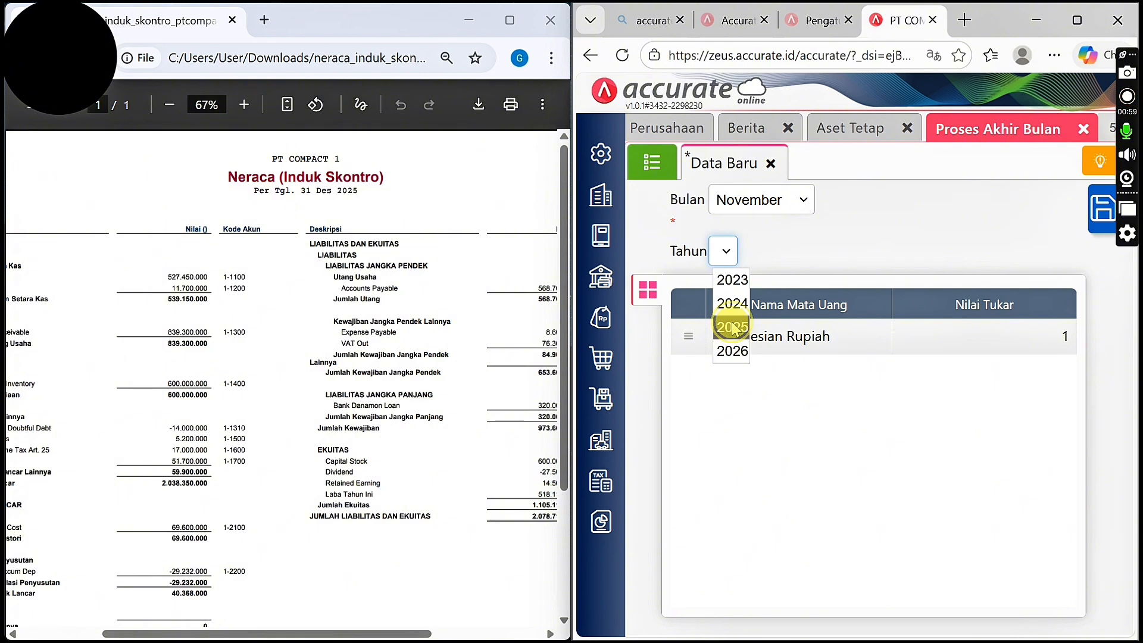
{"action": "left_click", "coordinate": [732, 326]}
{"action": "left_click", "coordinate": [1102, 207]}
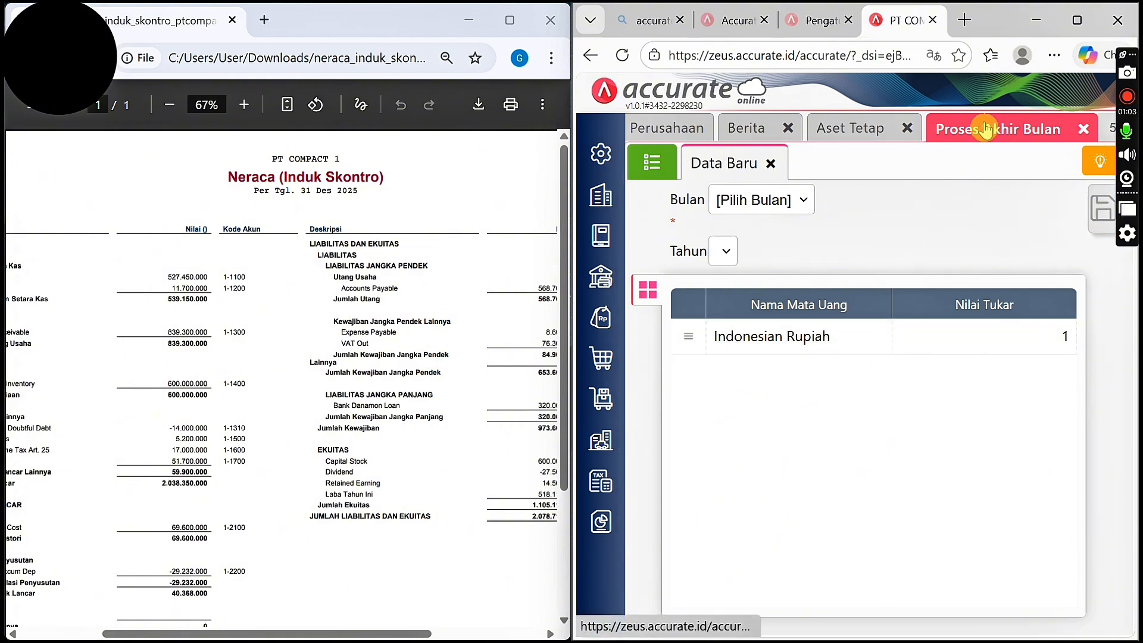
{"action": "left_click", "coordinate": [1082, 130]}
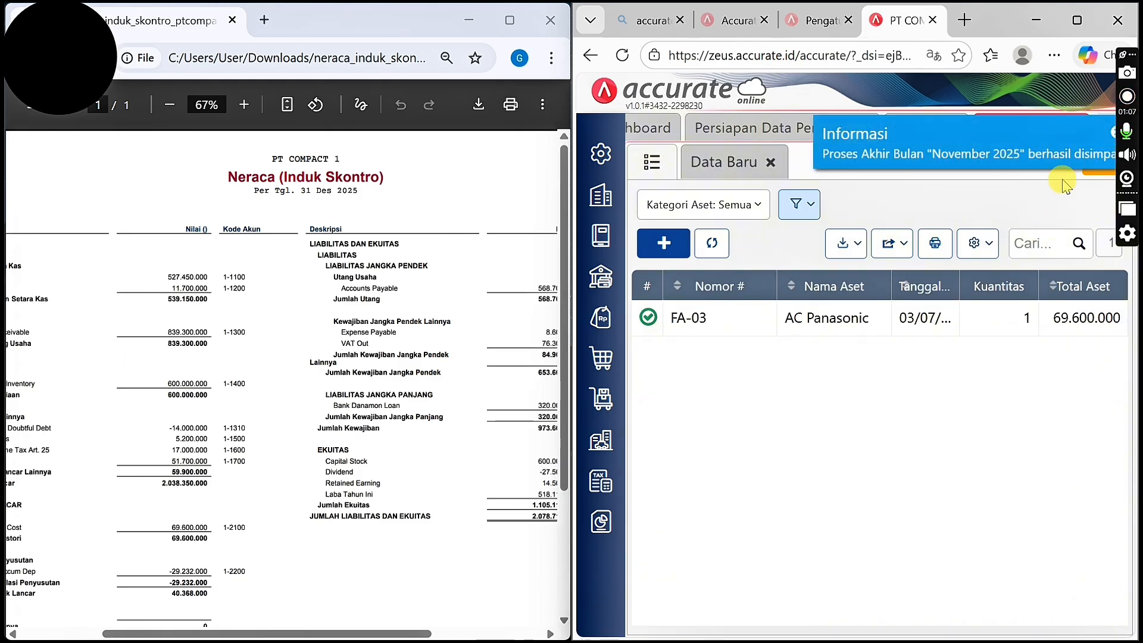
Find the Neraca (Induk Skontro) report in Daftar Laporan and display it as of 31/12/2025
{"action": "left_click", "coordinate": [600, 521]}
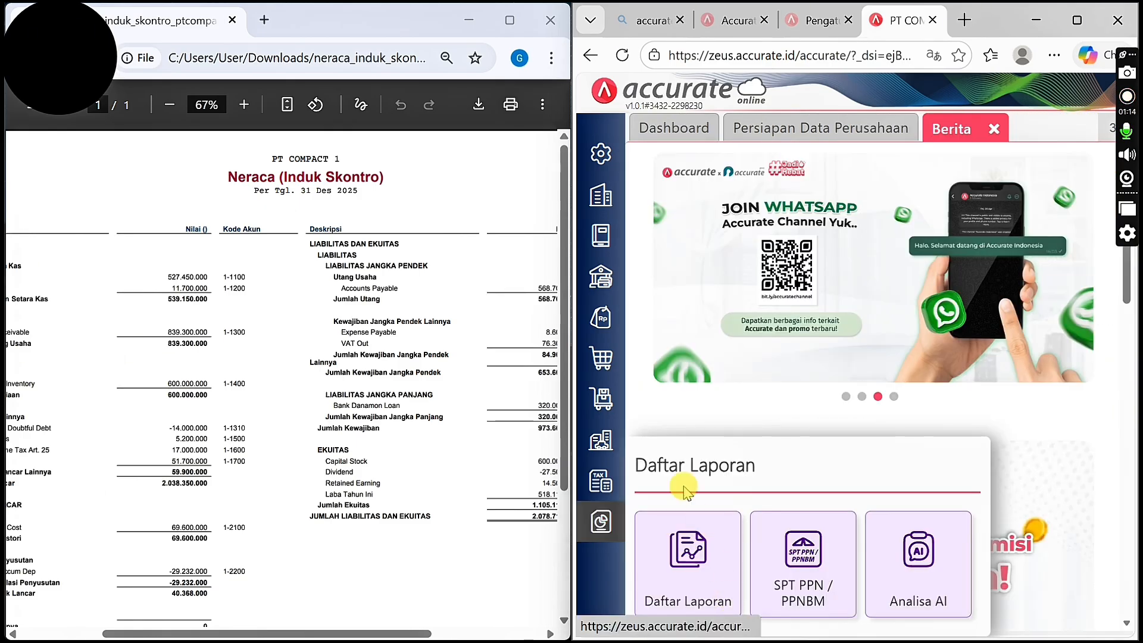
{"action": "left_click", "coordinate": [730, 593]}
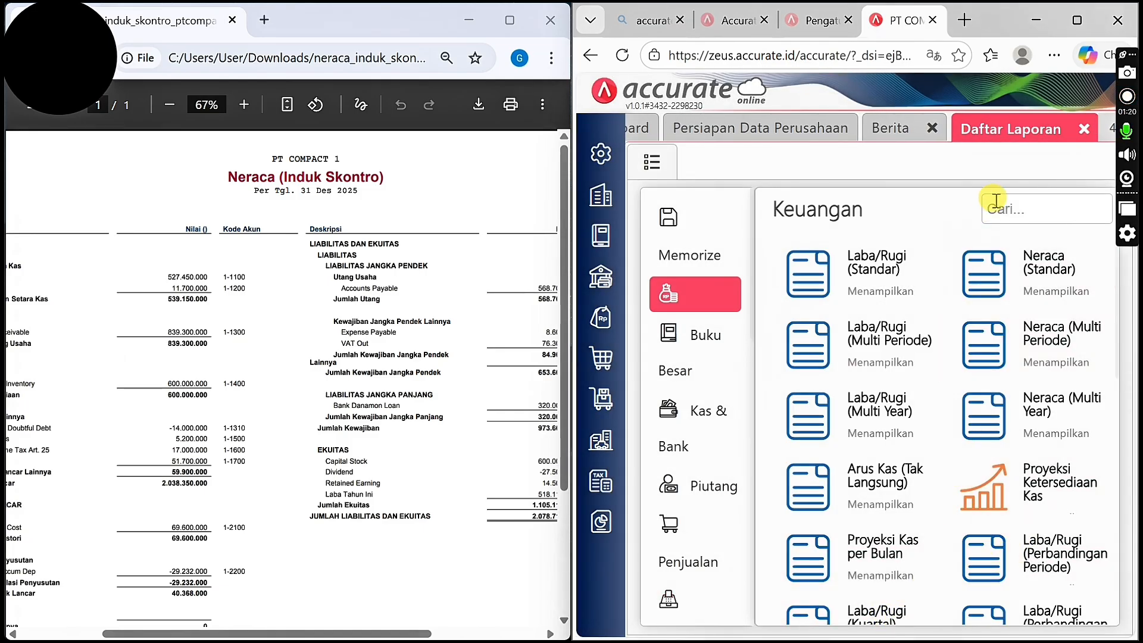
{"action": "left_click", "coordinate": [1010, 220]}
{"action": "type", "text": "NER"}
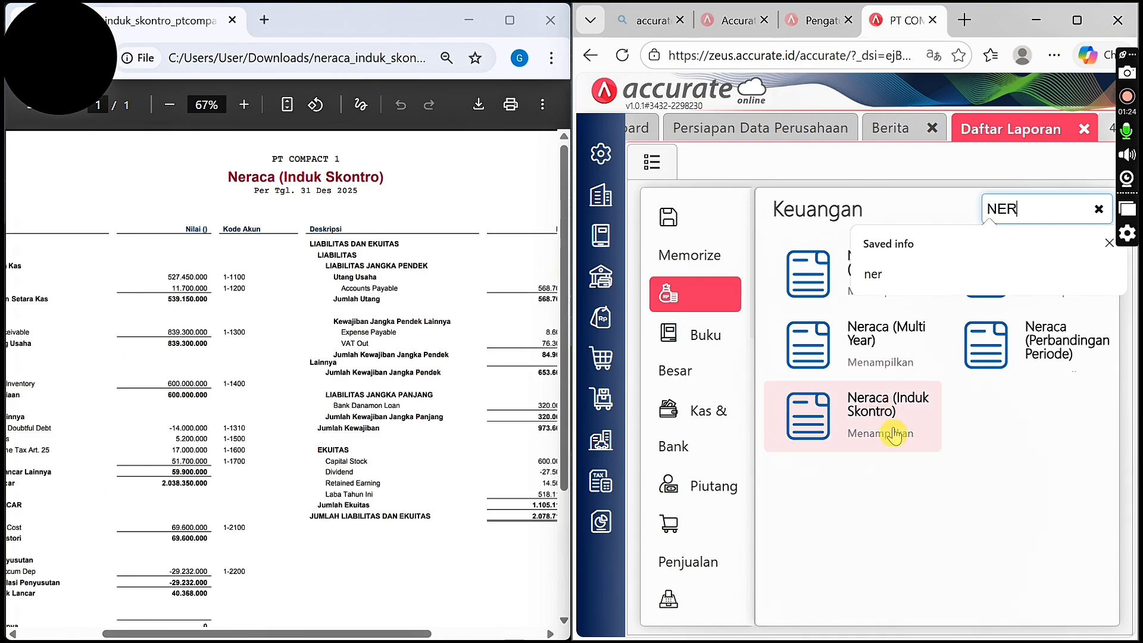
{"action": "left_click", "coordinate": [852, 429]}
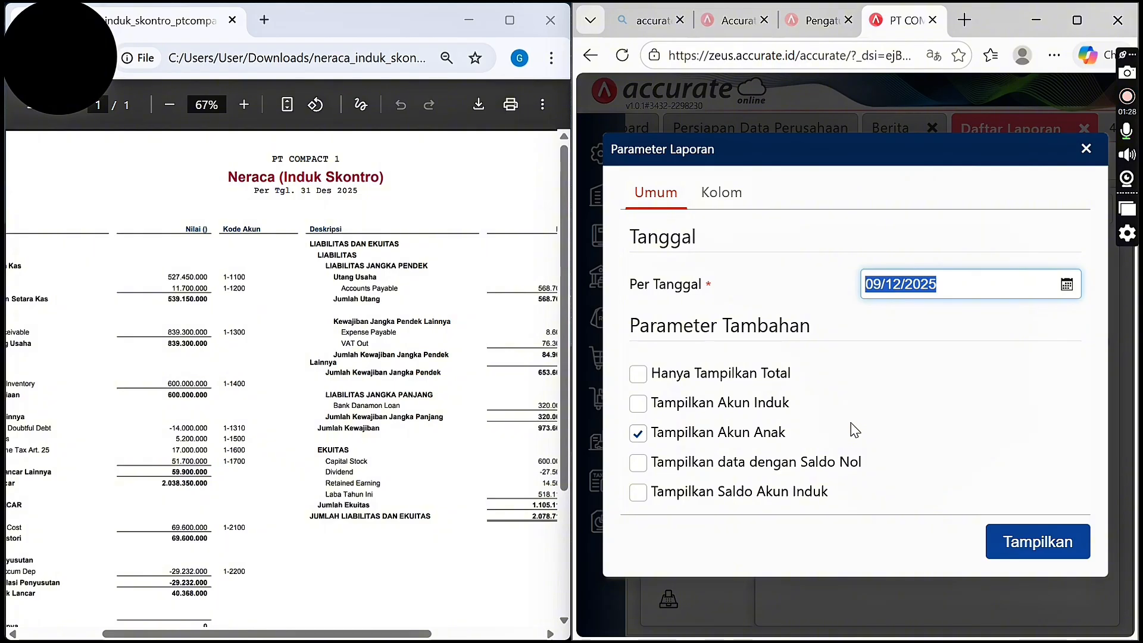
{"action": "left_click", "coordinate": [965, 277]}
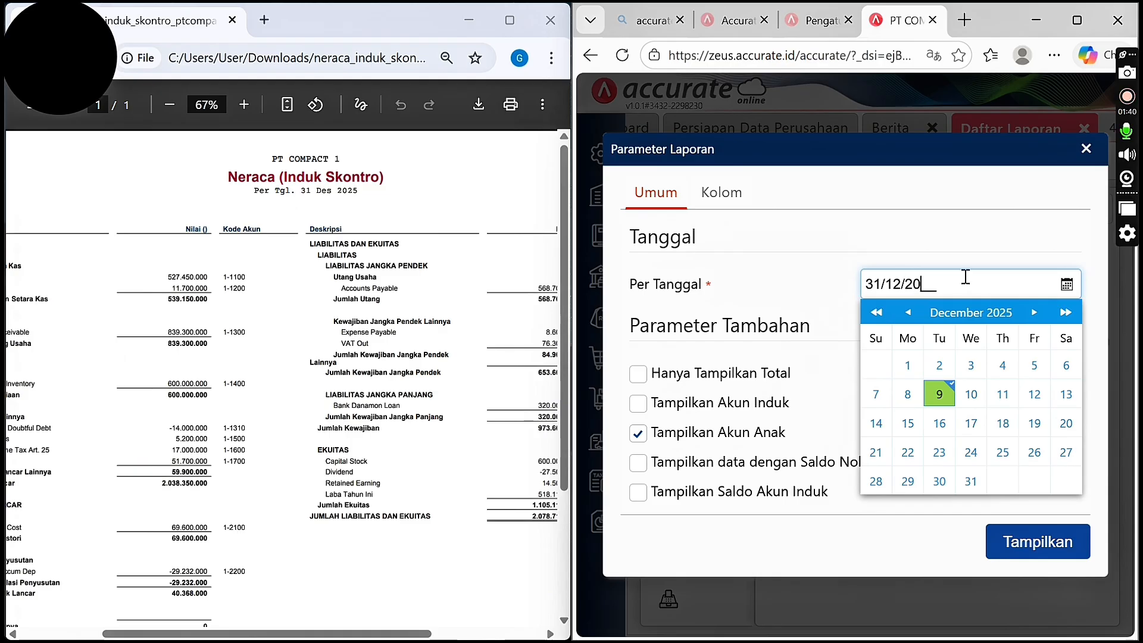
{"action": "left_click", "coordinate": [1014, 544]}
{"action": "left_click", "coordinate": [1015, 543]}
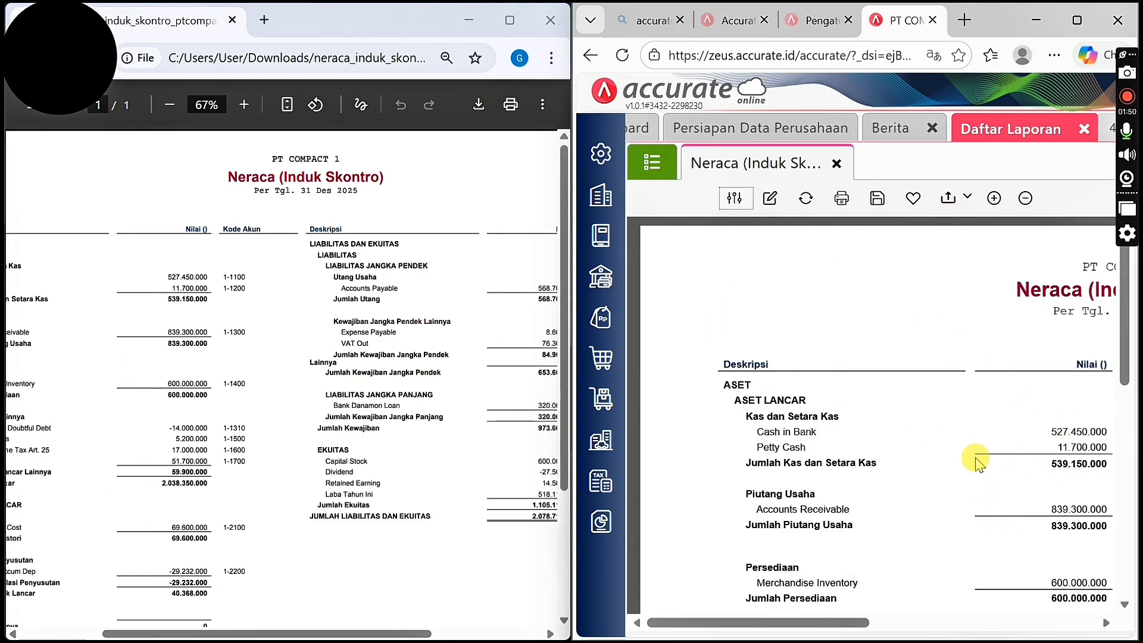
Compare the liabilities and equity balances in the displayed Neraca report with those in the reference balance sheet PDF
{"action": "left_click", "coordinate": [1025, 623]}
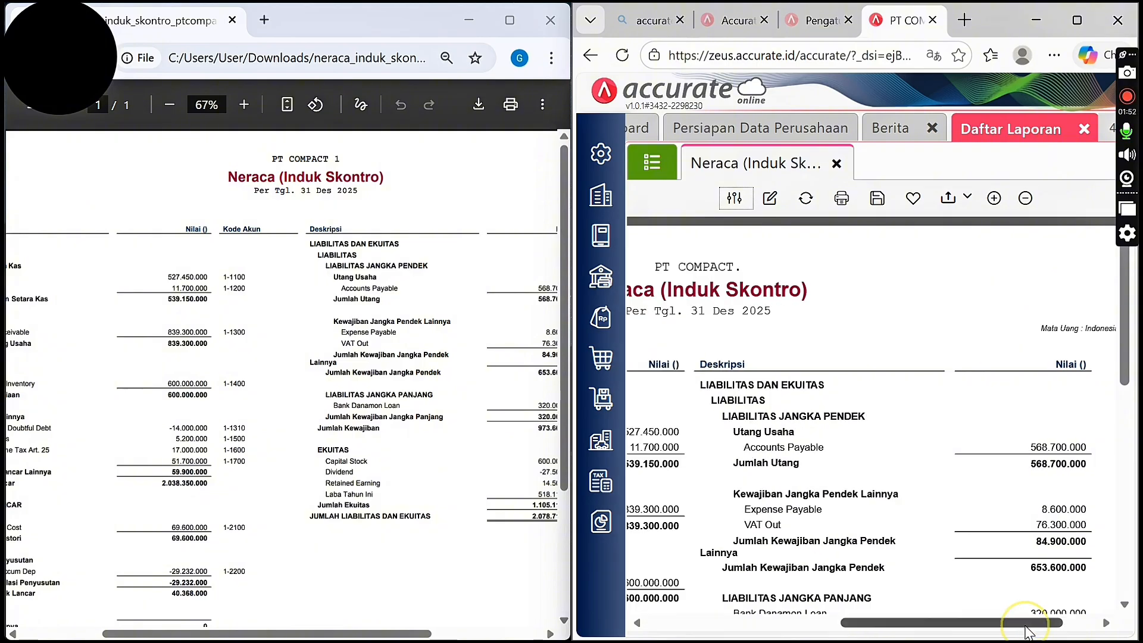
{"action": "left_click", "coordinate": [1130, 587]}
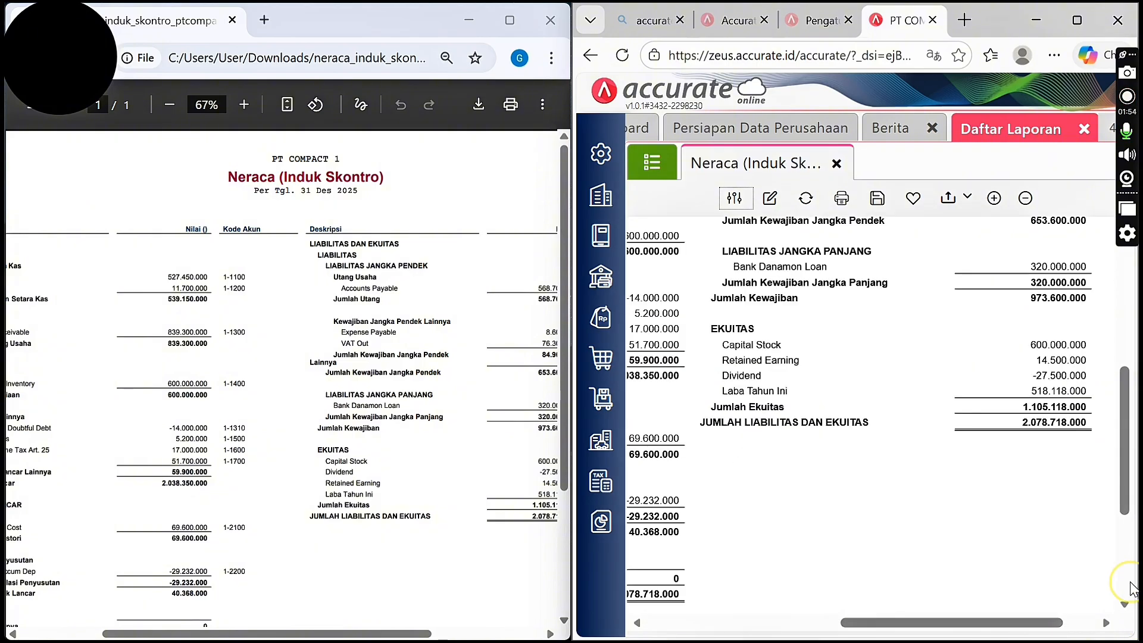
{"action": "left_click", "coordinate": [495, 634]}
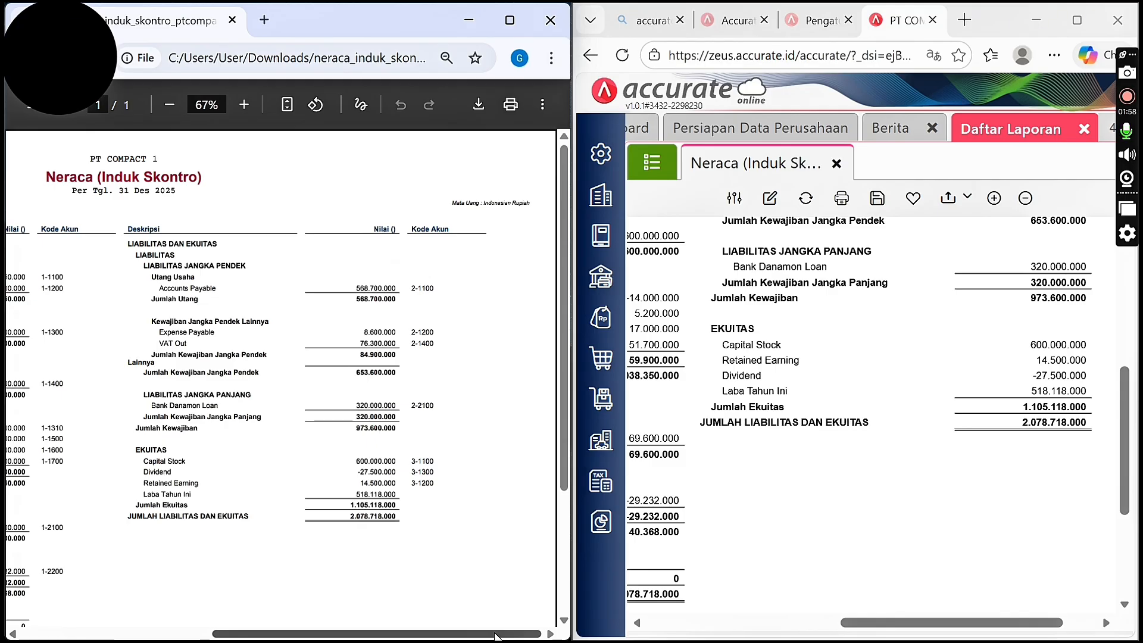
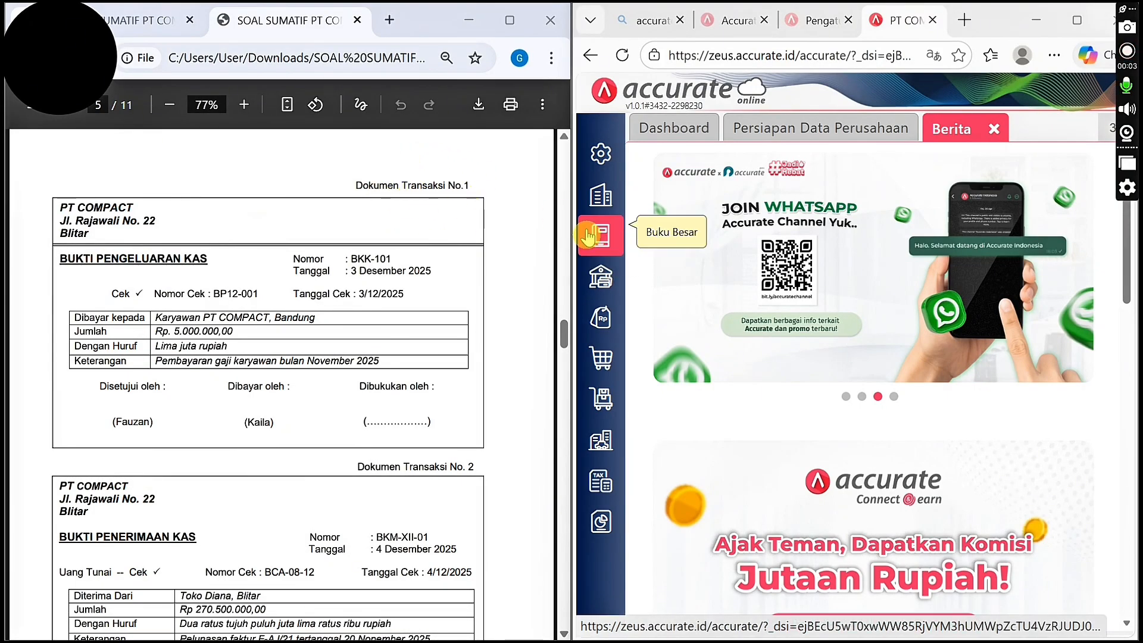
Start a new Pembayaran under Kas & Bank with Cash in Bank as the paying account
{"action": "left_click", "coordinate": [600, 276]}
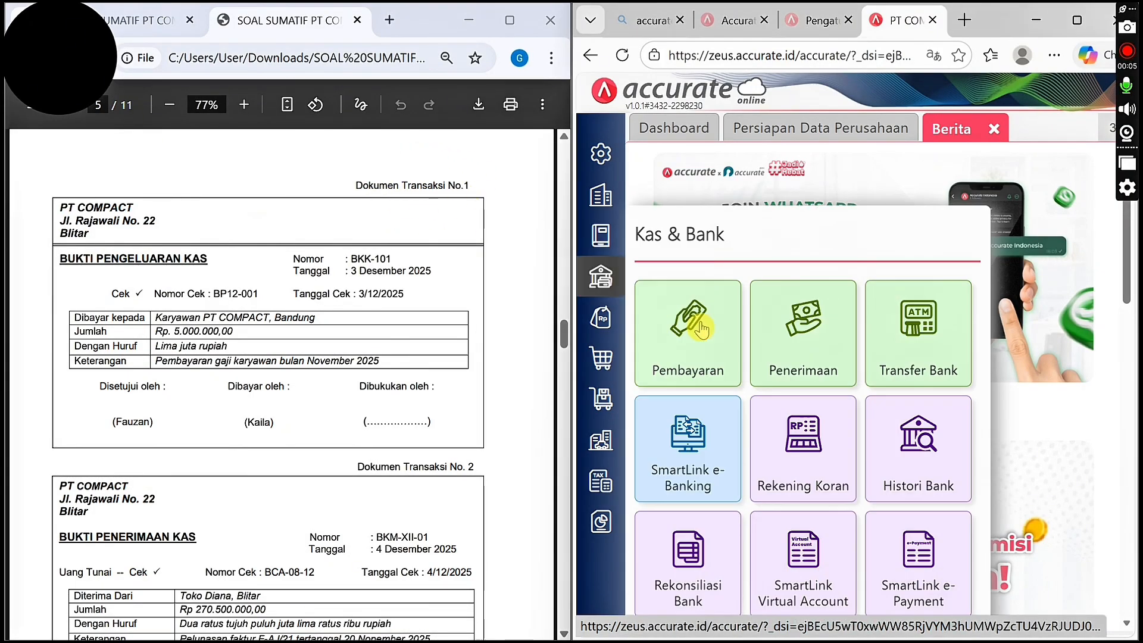
{"action": "left_click", "coordinate": [684, 312]}
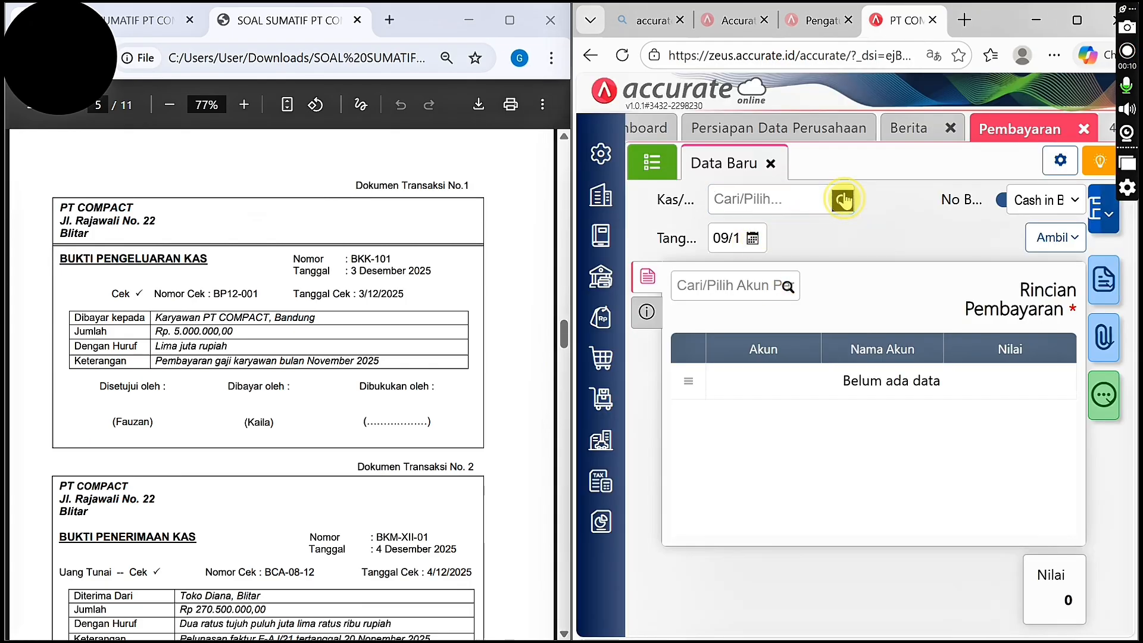
{"action": "left_click", "coordinate": [842, 200]}
{"action": "left_click", "coordinate": [752, 256]}
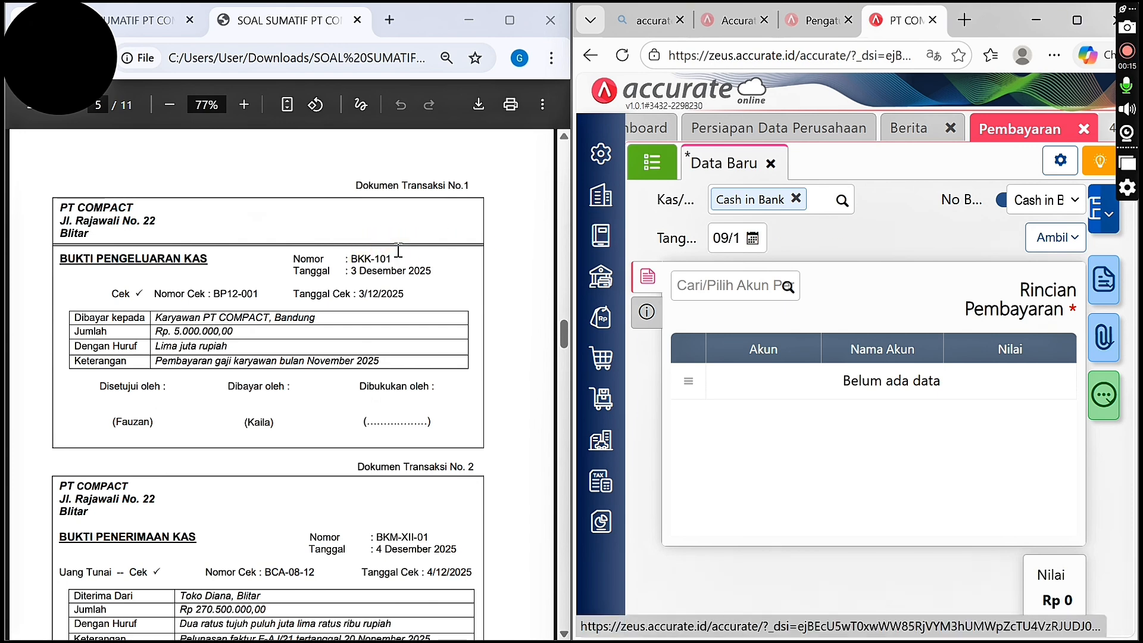
Turn off automatic numbering for the payment and set its No Bukti to BKK-101
{"action": "left_click", "coordinate": [1065, 27]}
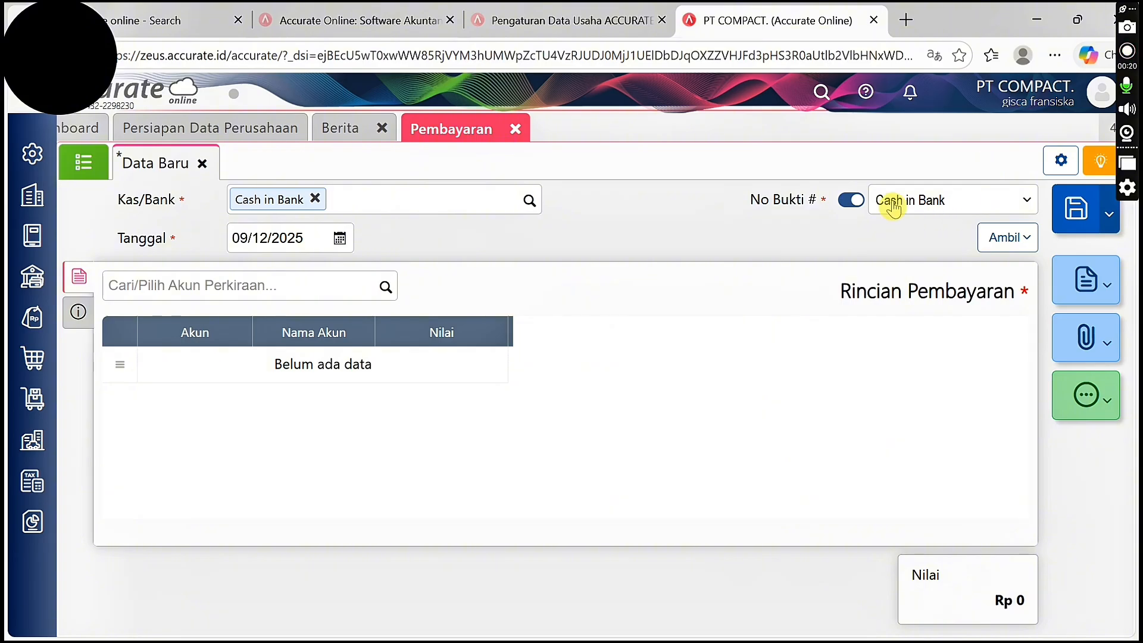
{"action": "left_click", "coordinate": [851, 200]}
{"action": "left_click", "coordinate": [889, 198]}
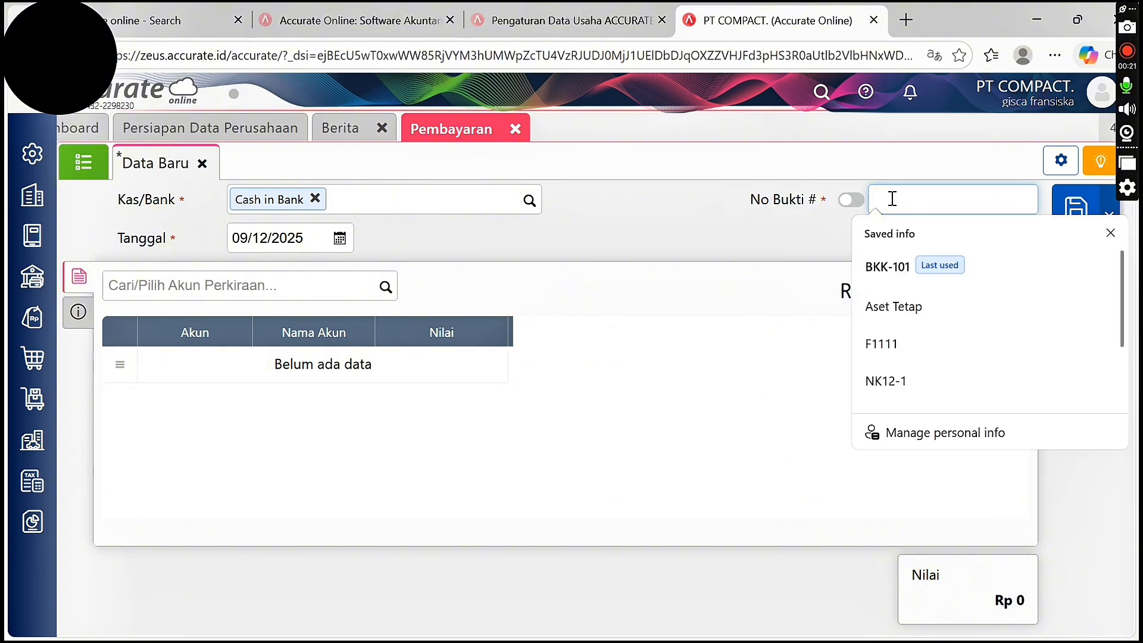
{"action": "type", "text": "BKK"}
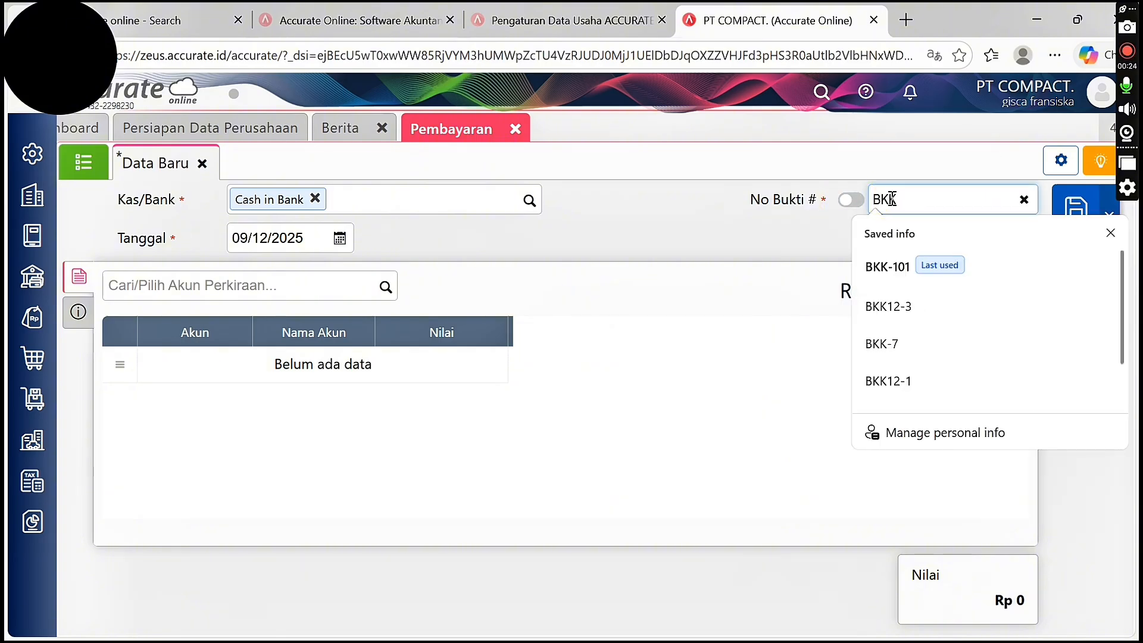
{"action": "type", "text": "-101"}
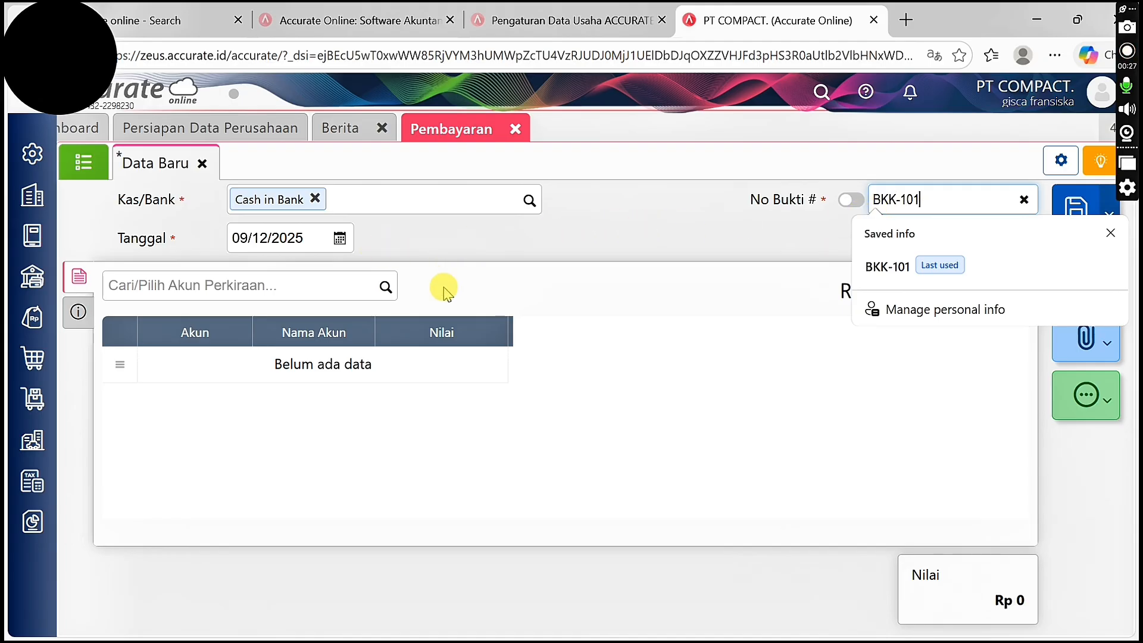
{"action": "key", "text": "super+Right"}
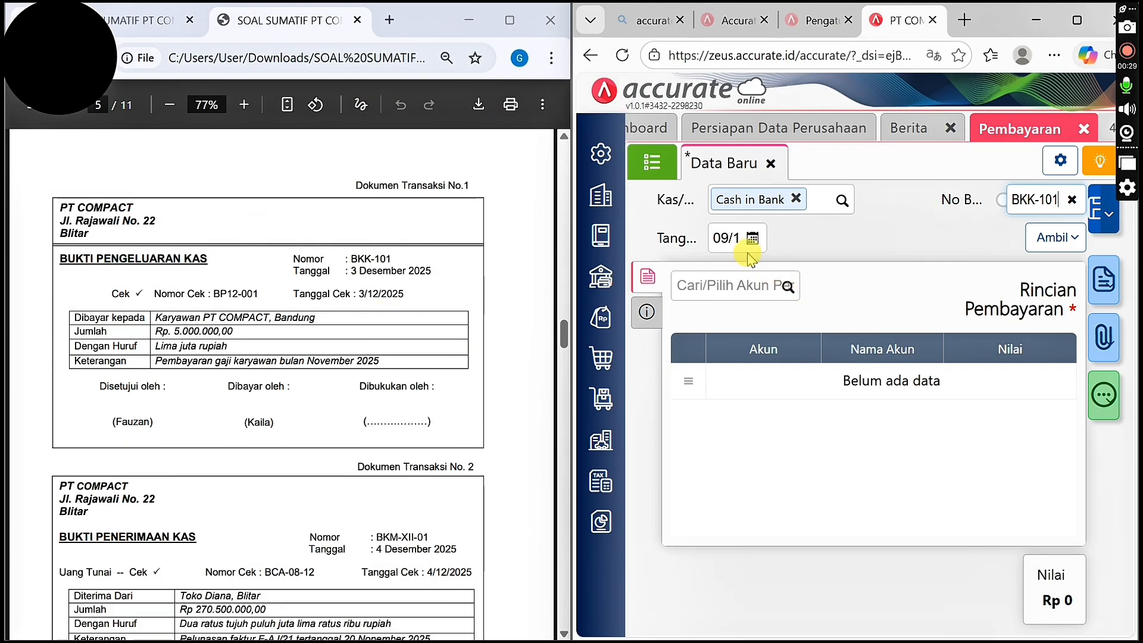
Set the payment date to 03/12/2025
{"action": "left_click", "coordinate": [727, 239]}
{"action": "key", "text": "BackSpace"}
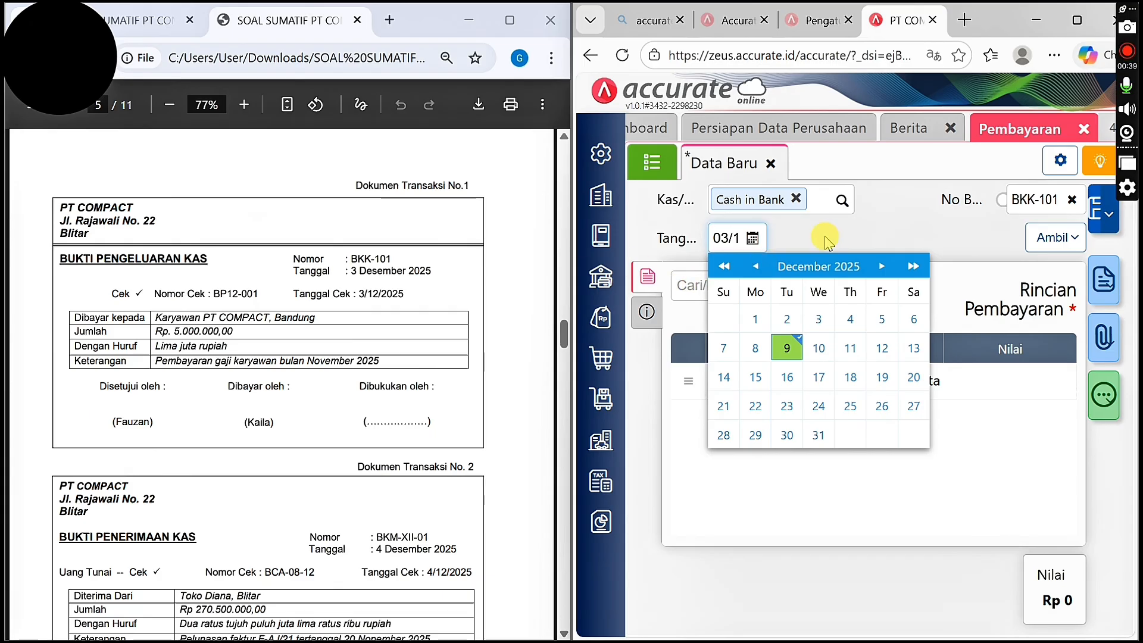
{"action": "left_click", "coordinate": [738, 235]}
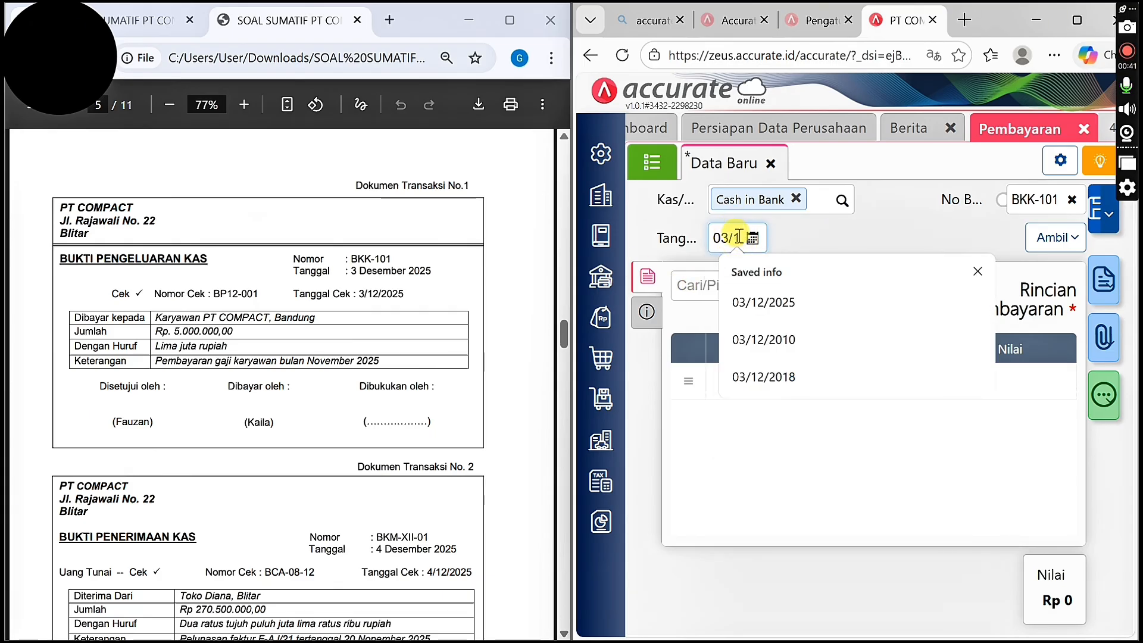
{"action": "left_click", "coordinate": [785, 300]}
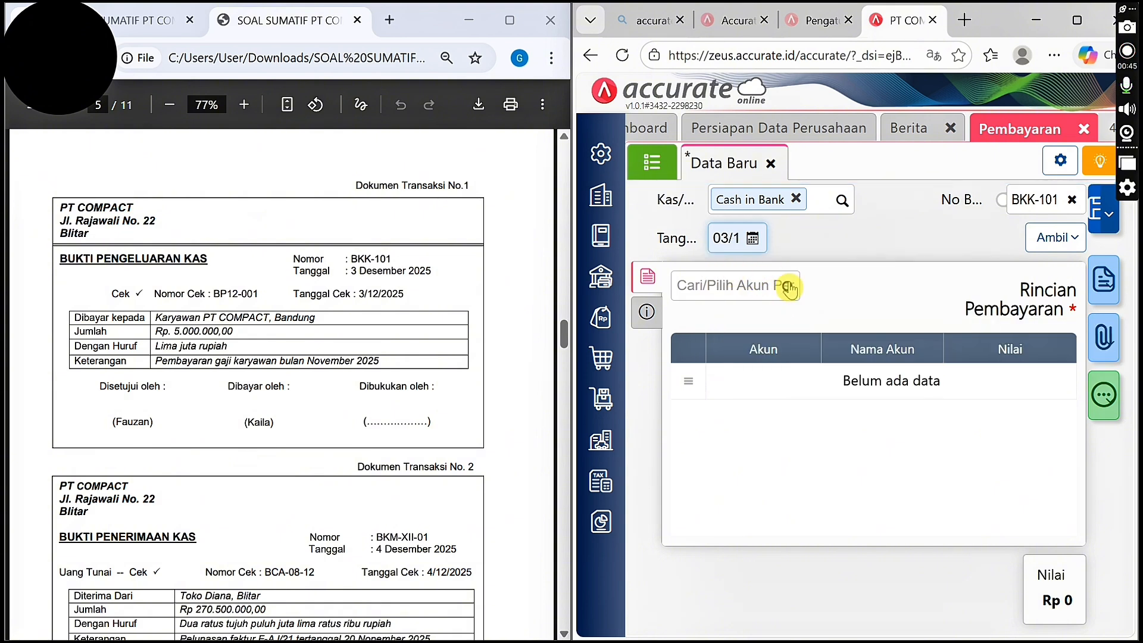
Add a payment line for the Expense Payable account with a value of Rp 5.000.000
{"action": "left_click", "coordinate": [788, 288]}
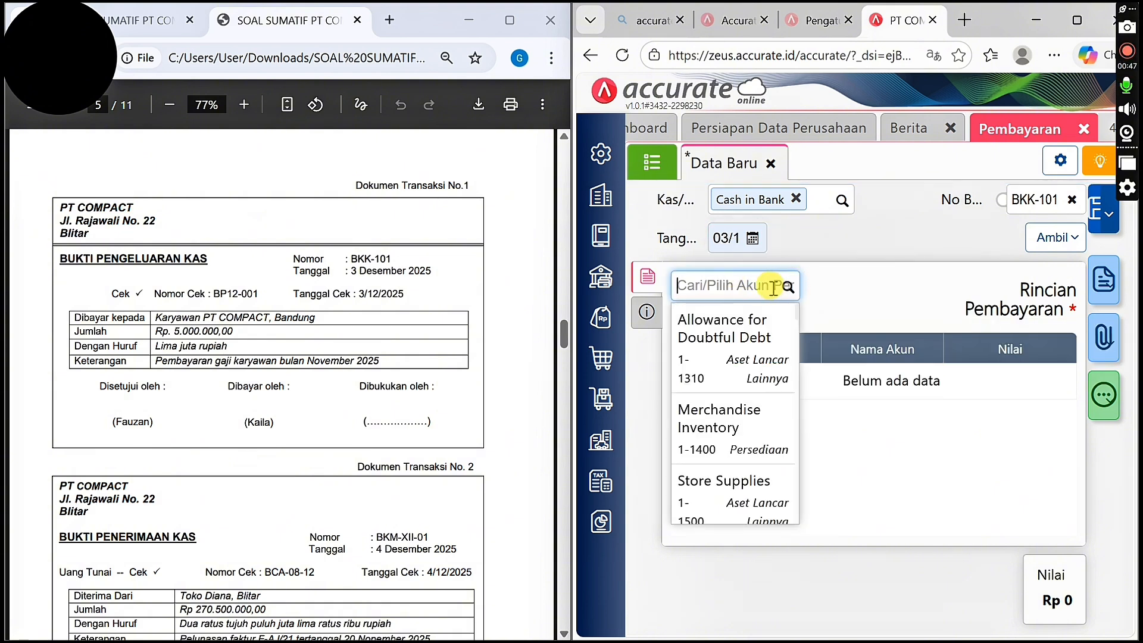
{"action": "type", "text": "EX"}
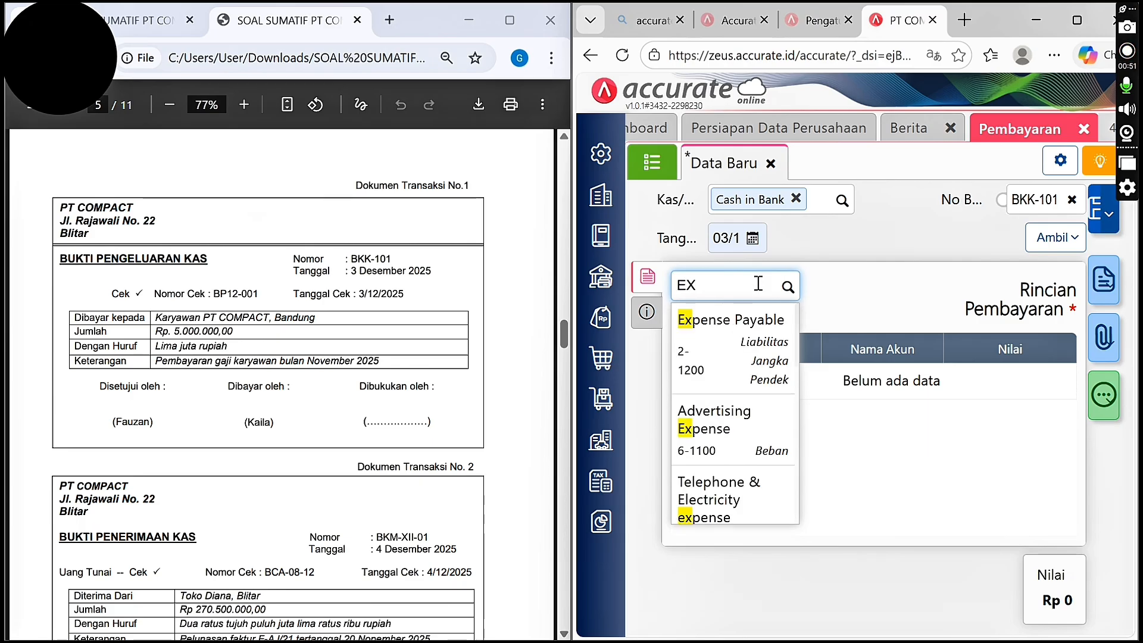
{"action": "left_click", "coordinate": [734, 377]}
{"action": "left_click", "coordinate": [856, 352]}
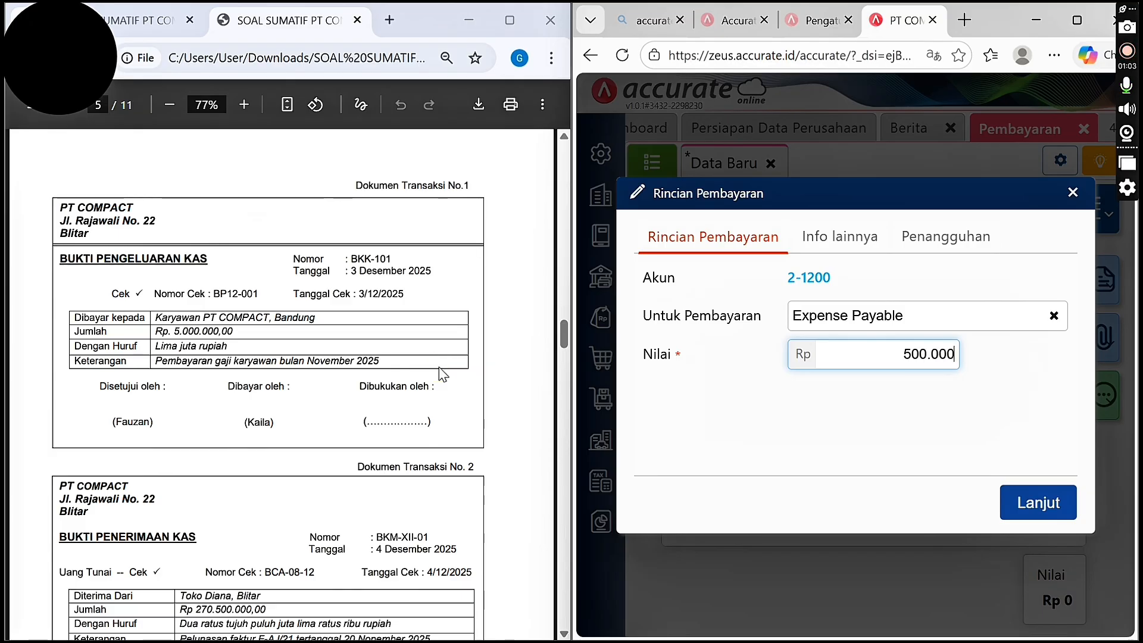
{"action": "left_click", "coordinate": [1014, 500]}
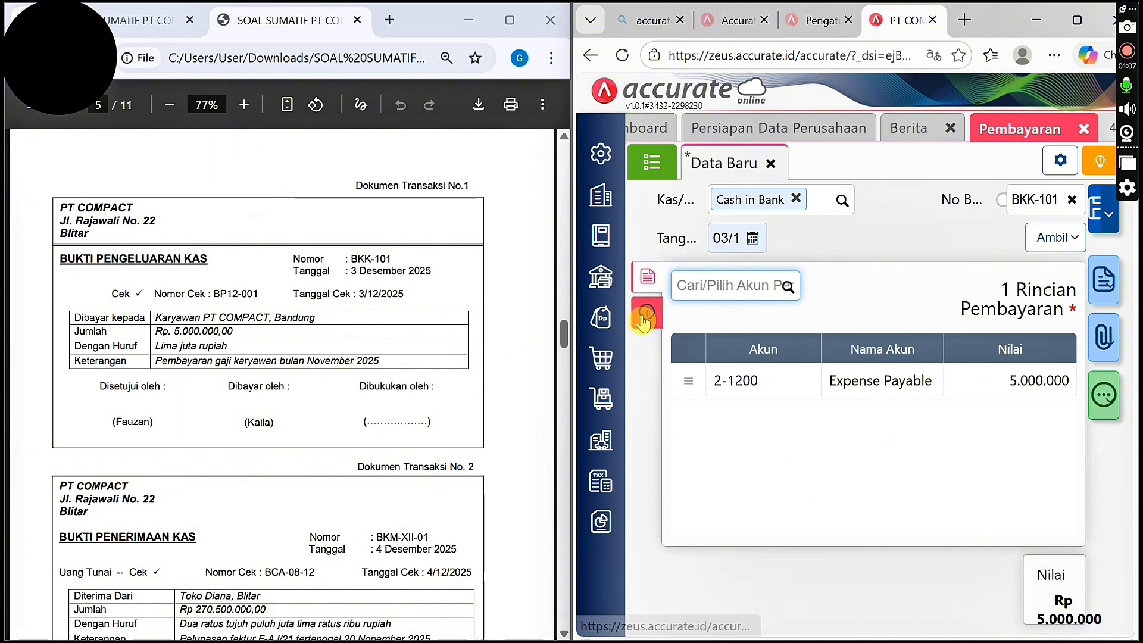
Open the payment's additional info and set its No Cek to BP12-001
{"action": "left_click", "coordinate": [647, 311]}
{"action": "left_click", "coordinate": [755, 338]}
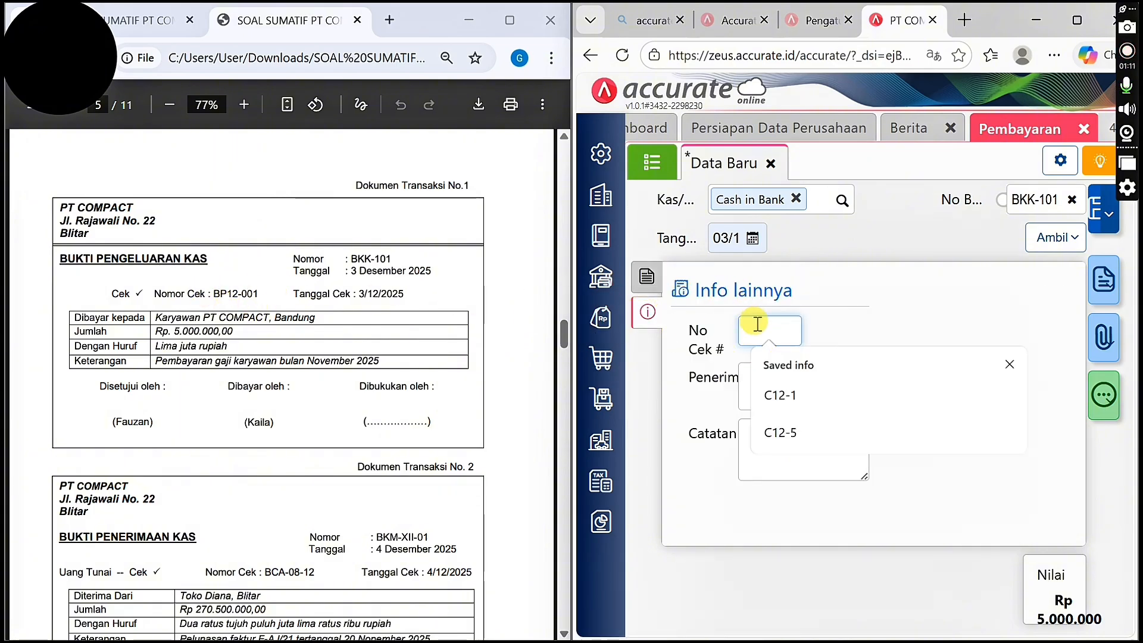
{"action": "type", "text": "B"}
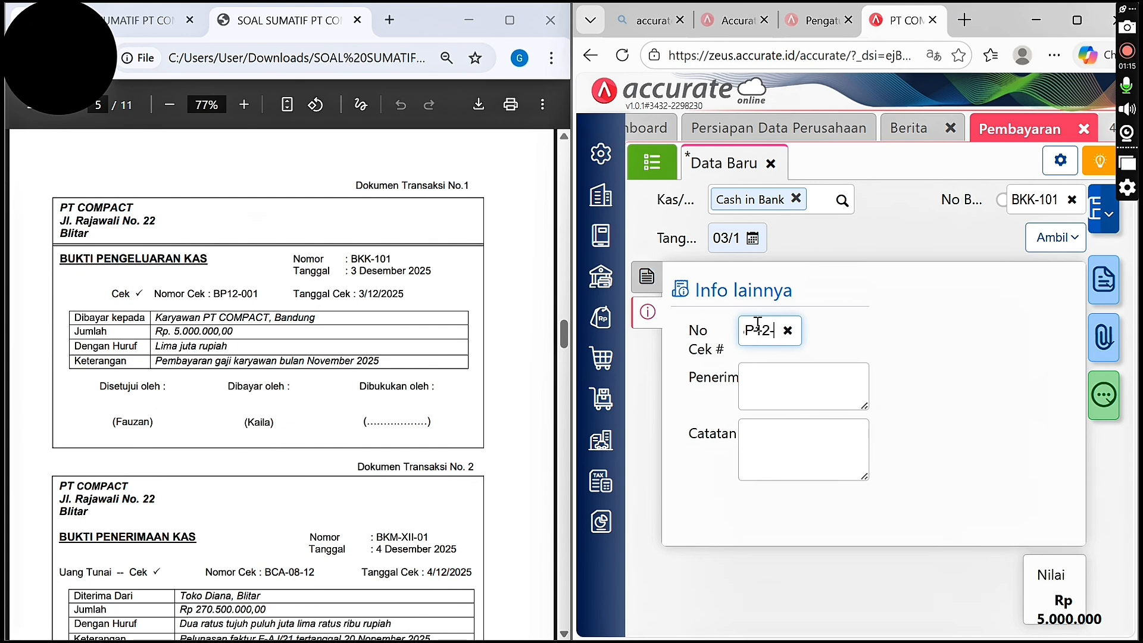
{"action": "left_click", "coordinate": [801, 379]}
Enter the note PEMBAYARAN GAJI KARYAWAN BULAN NOVEMBER 2025 in the payment's Catatan and save the payment
{"action": "left_click", "coordinate": [774, 496]}
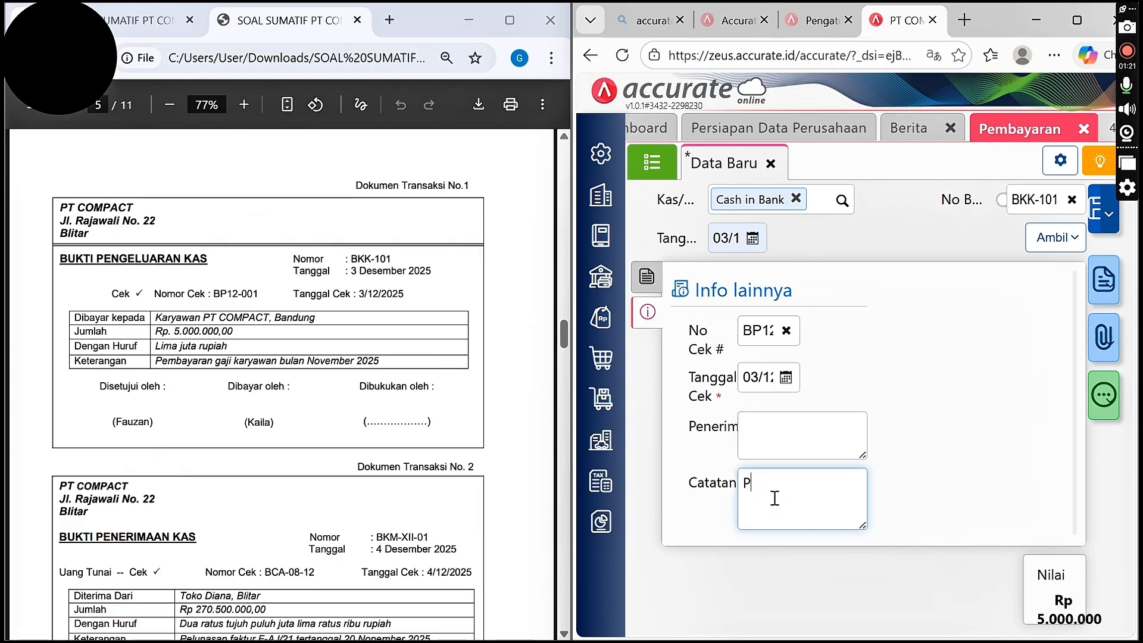
{"action": "type", "text": "PEMBAYARAN GAJI"}
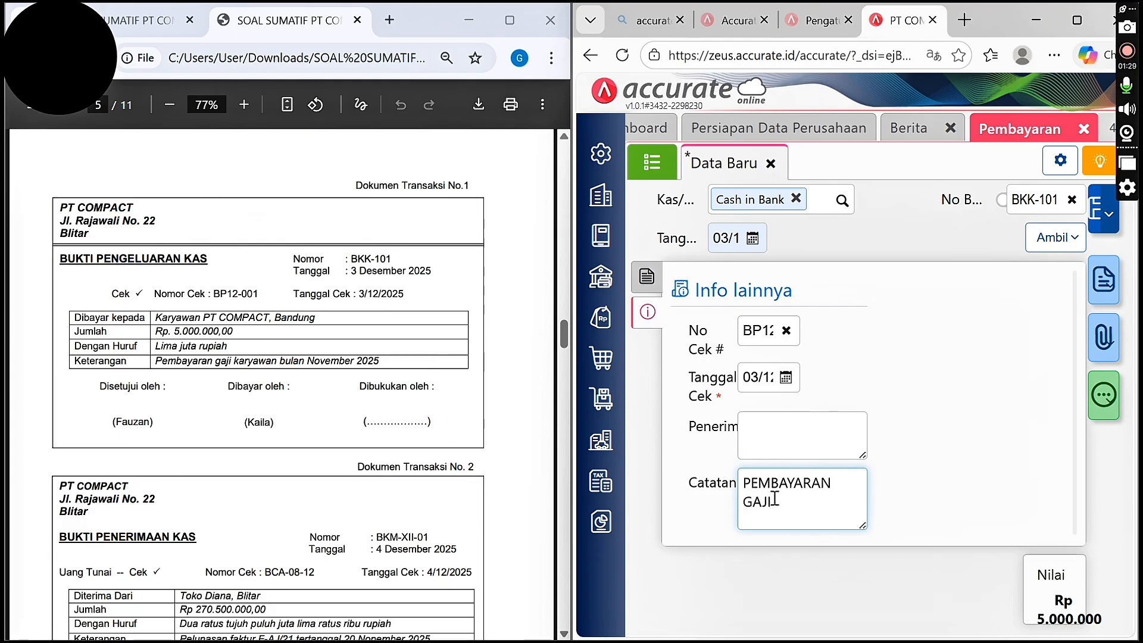
{"action": "type", "text": "YAWAN"}
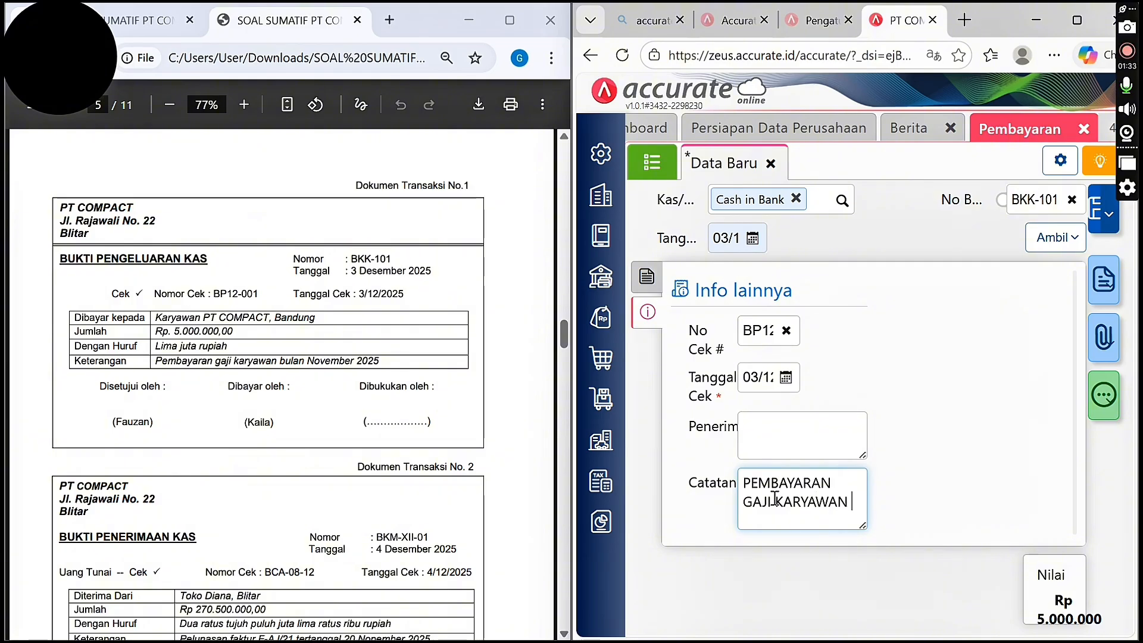
{"action": "type", "text": " BULAN"}
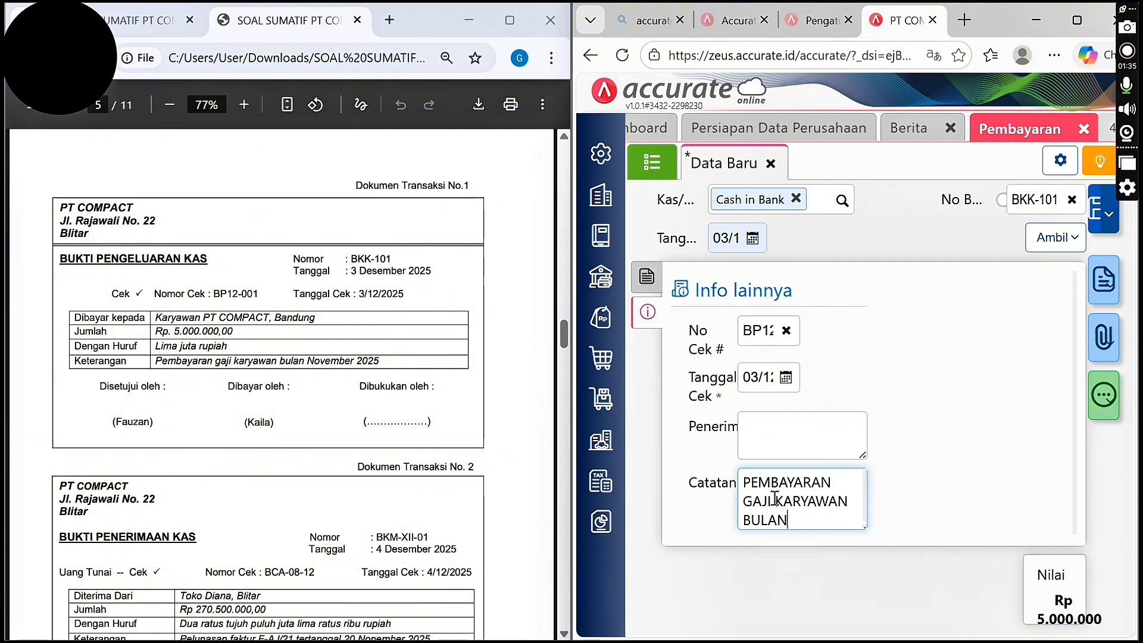
{"action": "type", "text": " NOVE"}
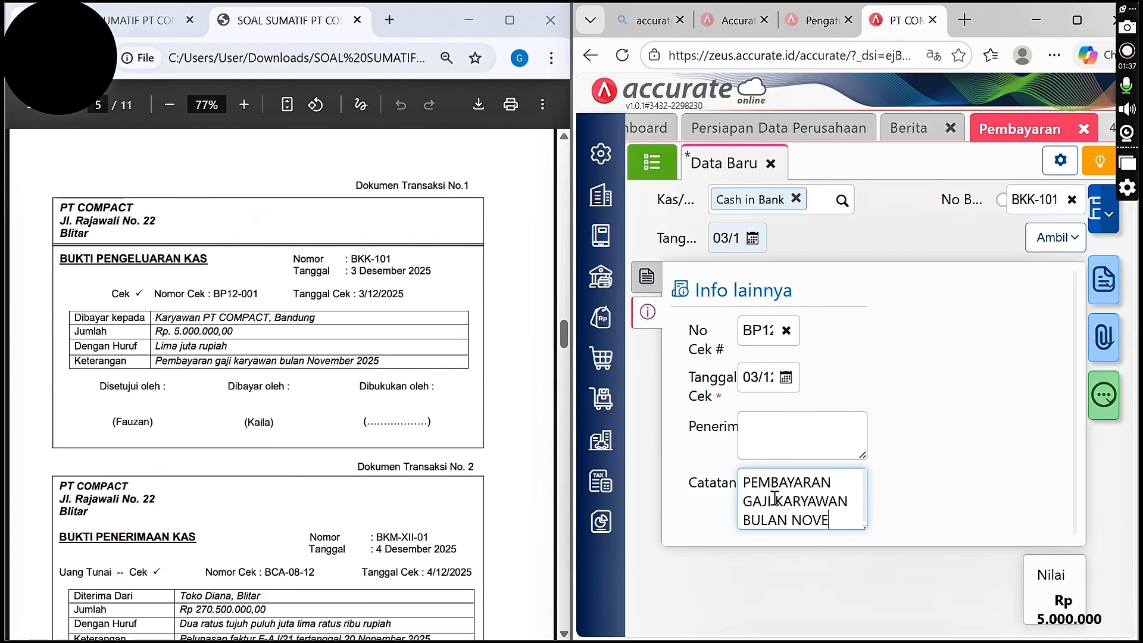
{"action": "type", "text": "MBER 2025"}
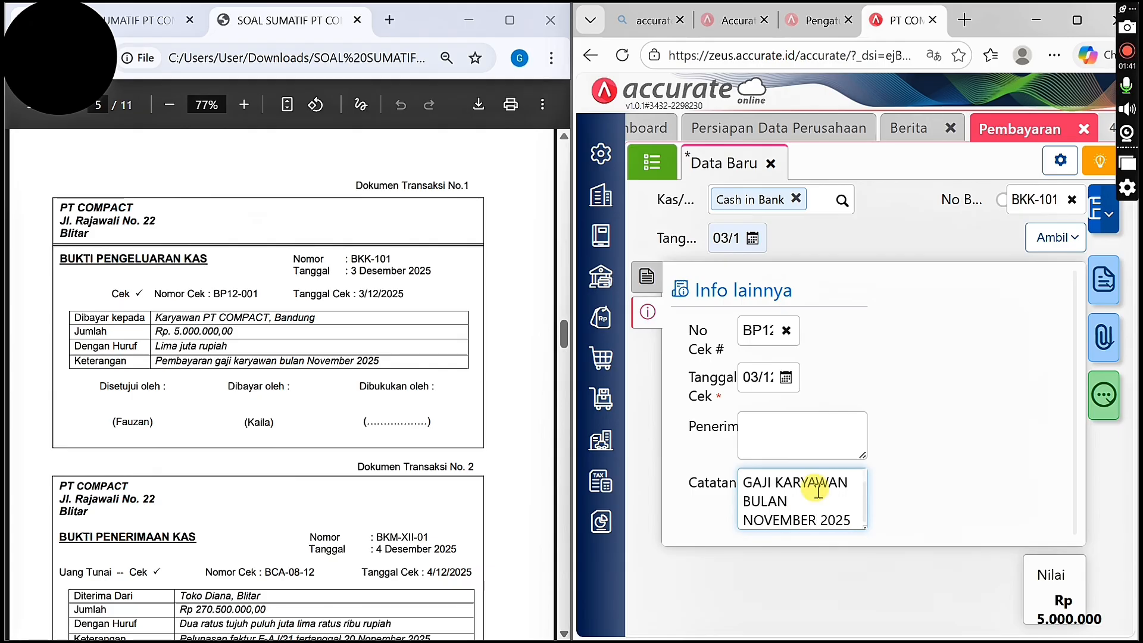
{"action": "left_click", "coordinate": [1095, 225]}
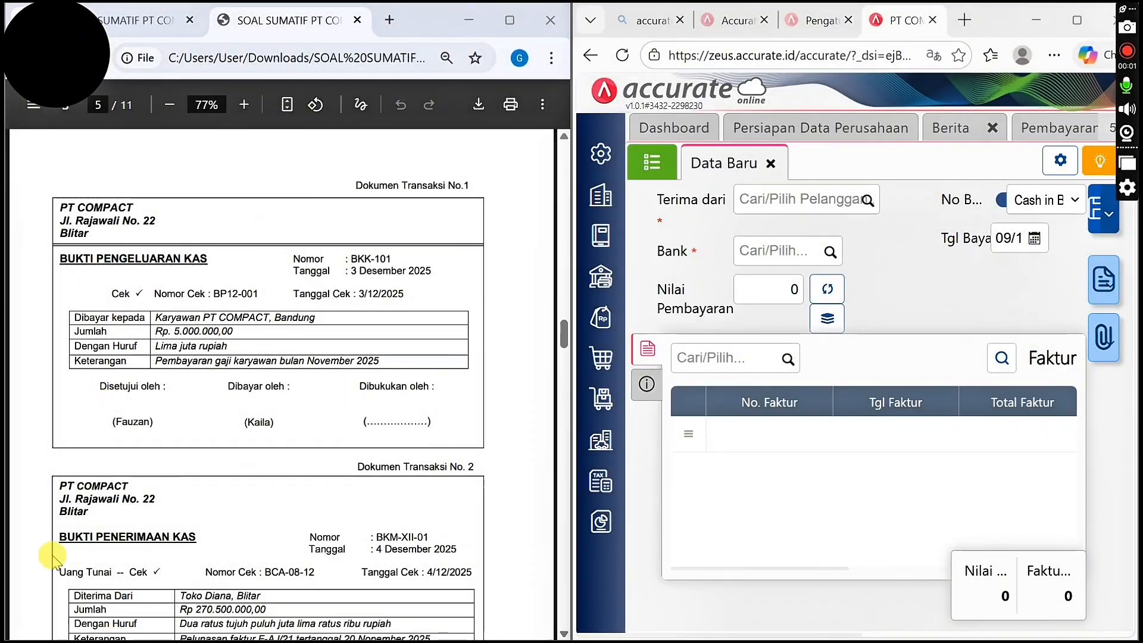
Start a new Penerimaan Penjualan under Penjualan, received from customer Toko Diana (C-002)
{"action": "left_click", "coordinate": [600, 310]}
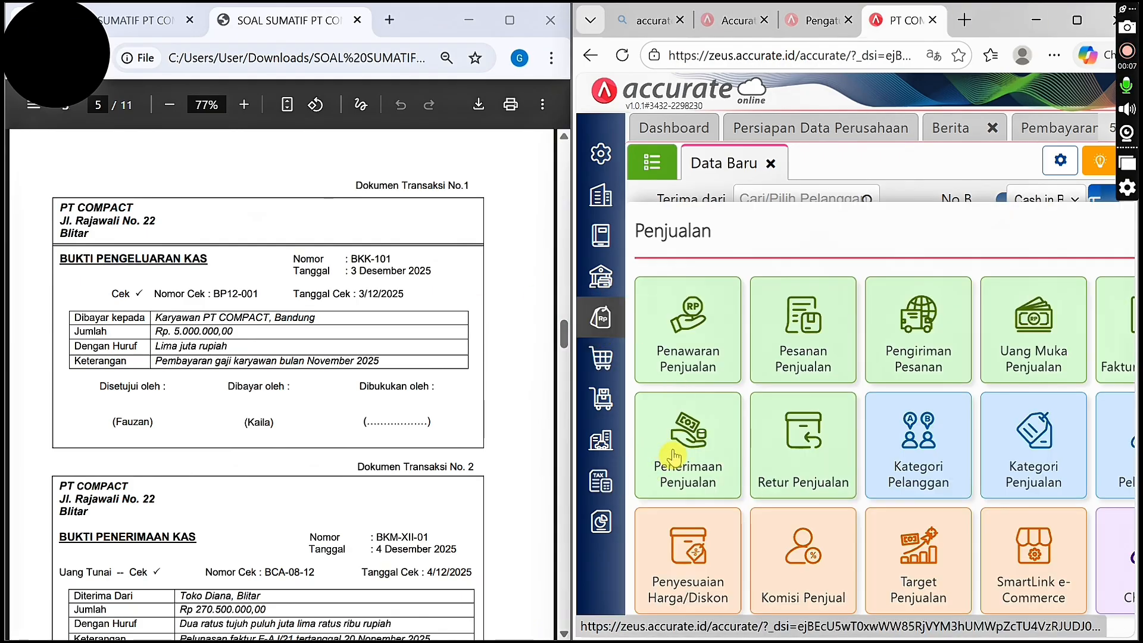
{"action": "left_click", "coordinate": [689, 437]}
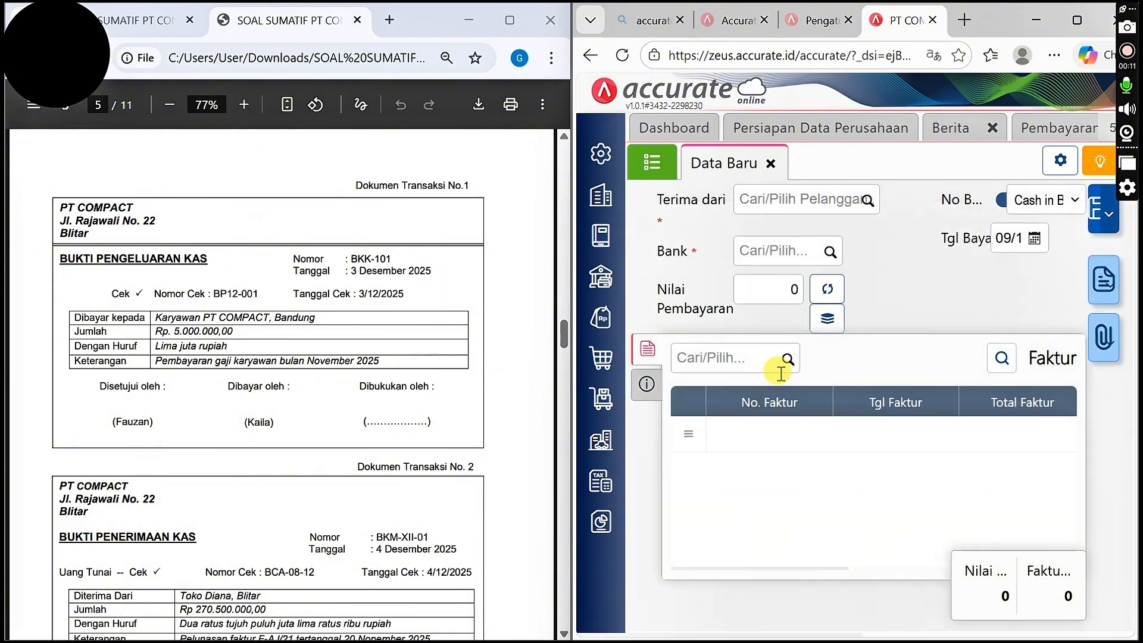
{"action": "left_click", "coordinate": [867, 202]}
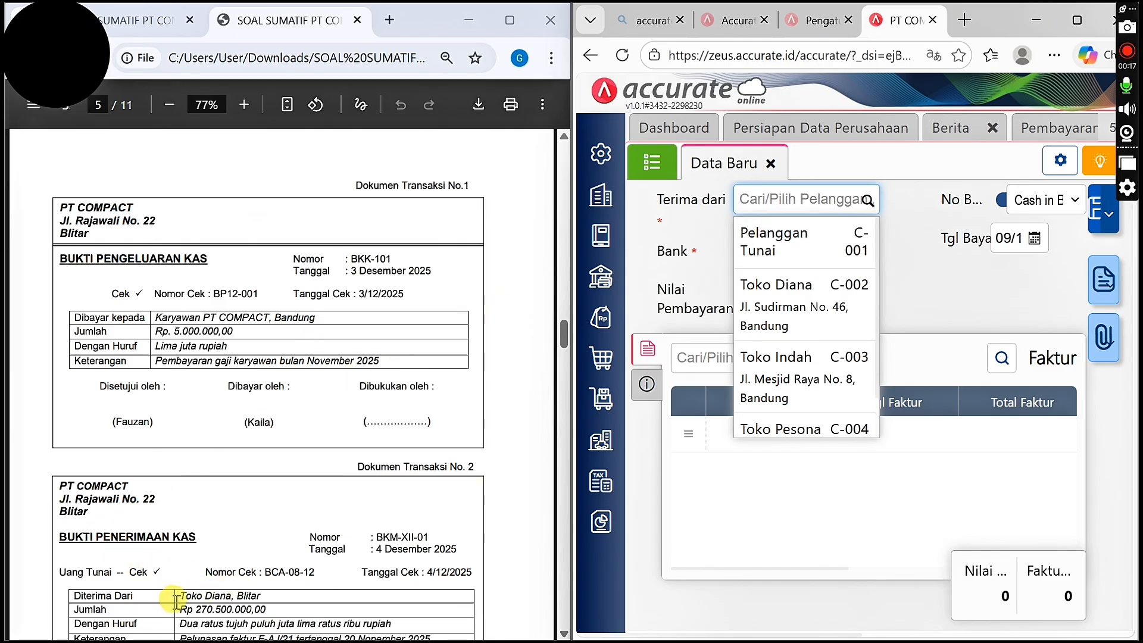
{"action": "left_click", "coordinate": [767, 327]}
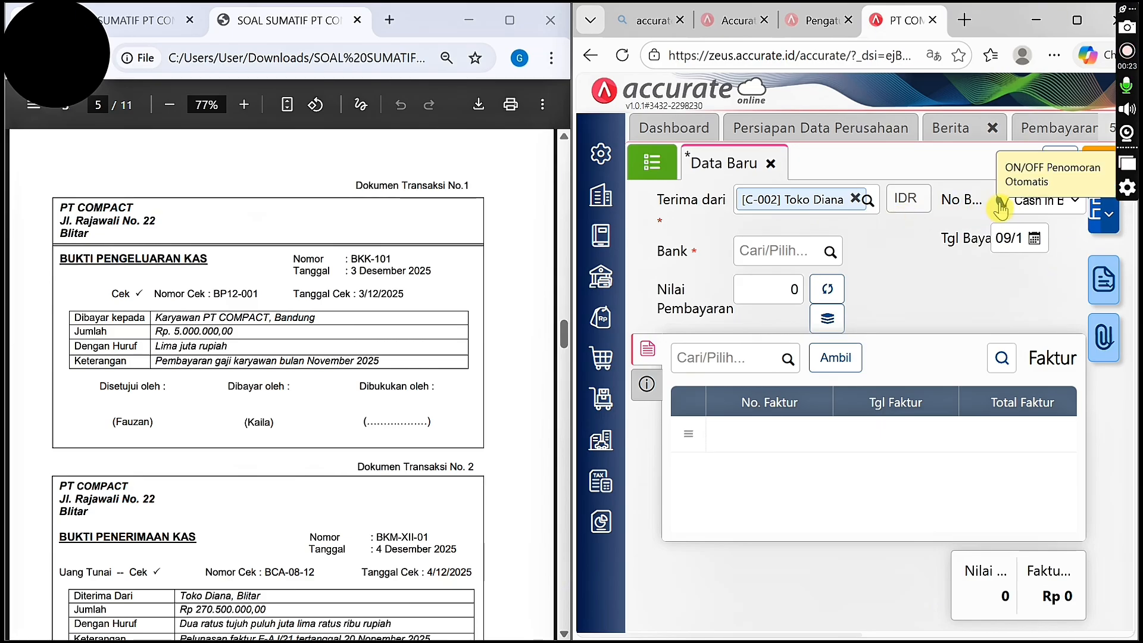
Turn off automatic numbering for the sales receipt and set its No Bukti to BKM-XXI-01
{"action": "left_click", "coordinate": [1002, 201]}
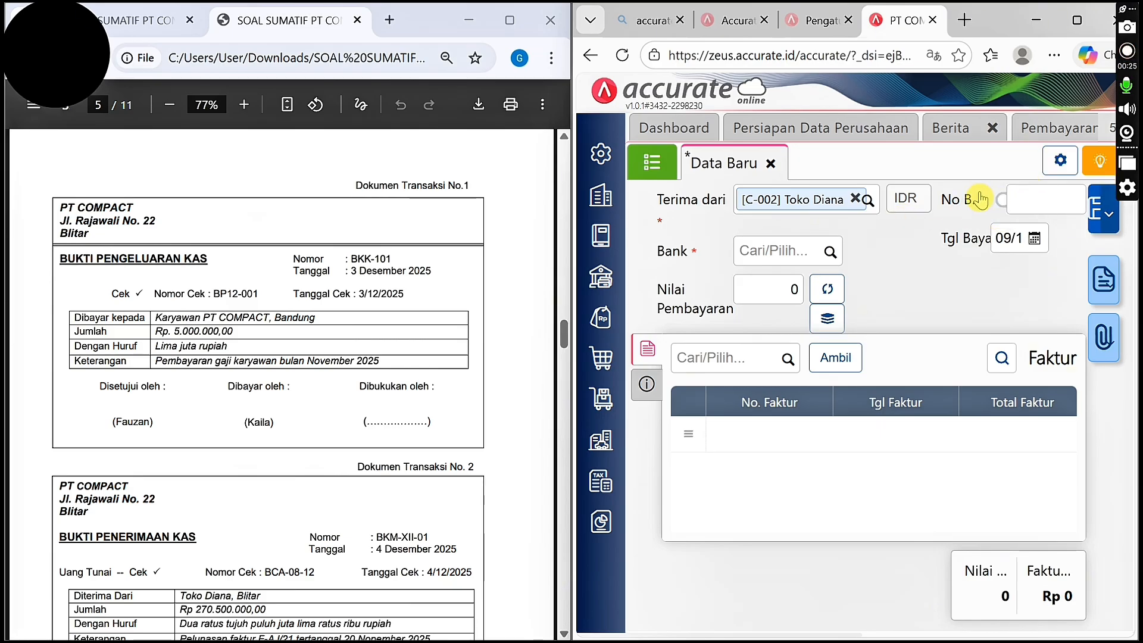
{"action": "left_click", "coordinate": [1037, 200]}
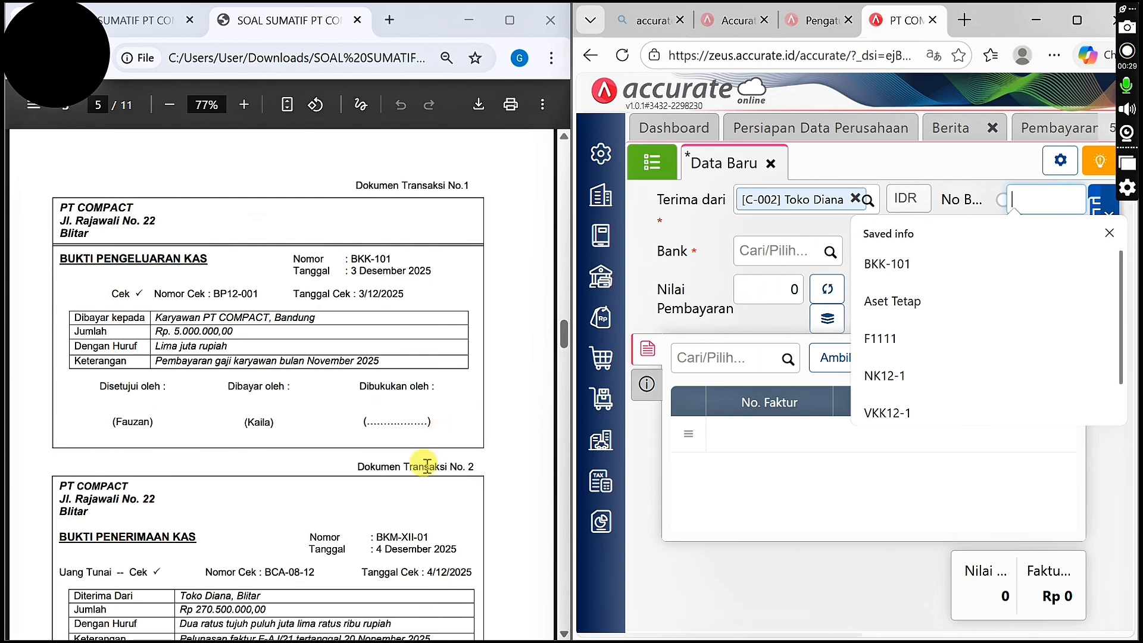
{"action": "type", "text": "BKM"}
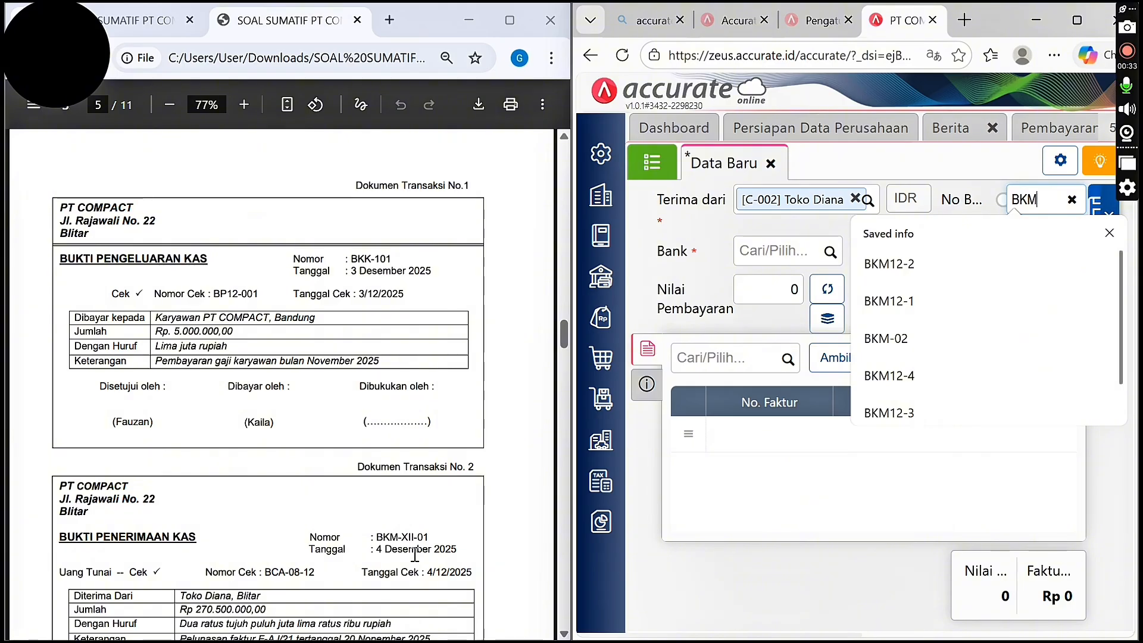
{"action": "type", "text": "-02"}
{"action": "key", "text": "BackSpace"}
{"action": "key", "text": "BackSpace"}
{"action": "type", "text": "XXI-01"}
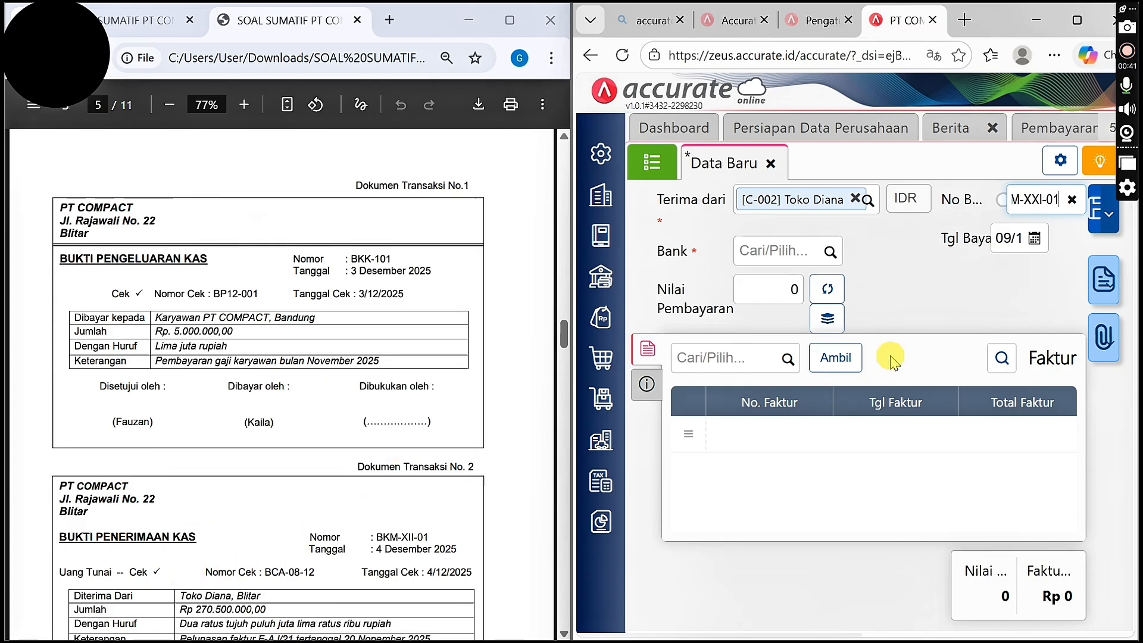
Set the sales receipt's payment date to 04/12/2025 and choose Cash in Bank as its bank
{"action": "double_click", "coordinate": [1017, 232]}
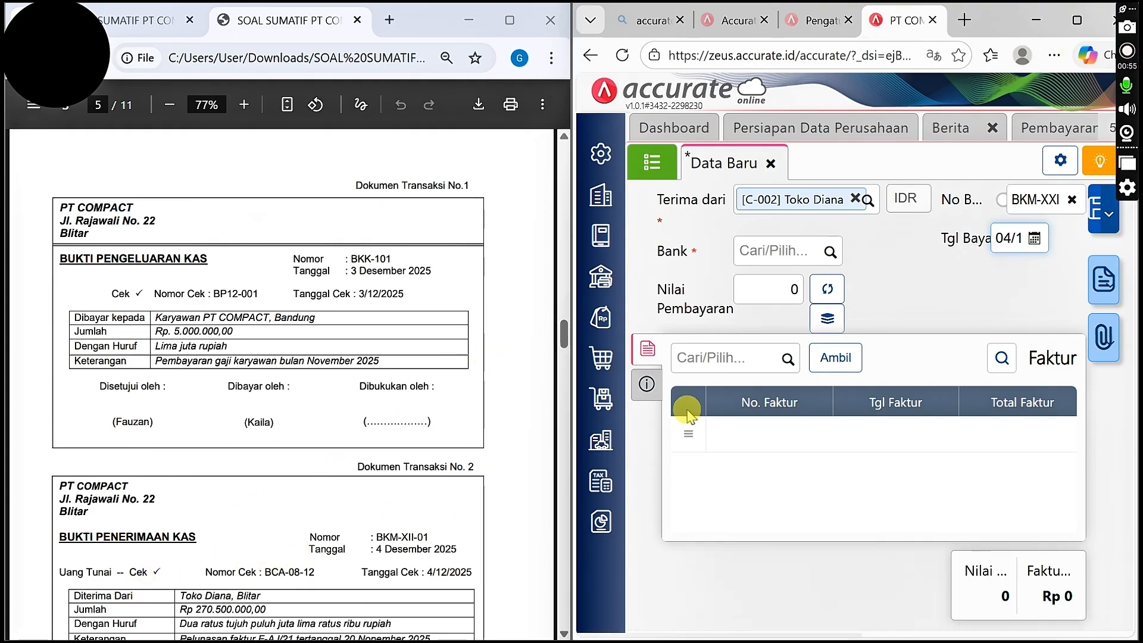
{"action": "left_click", "coordinate": [823, 251]}
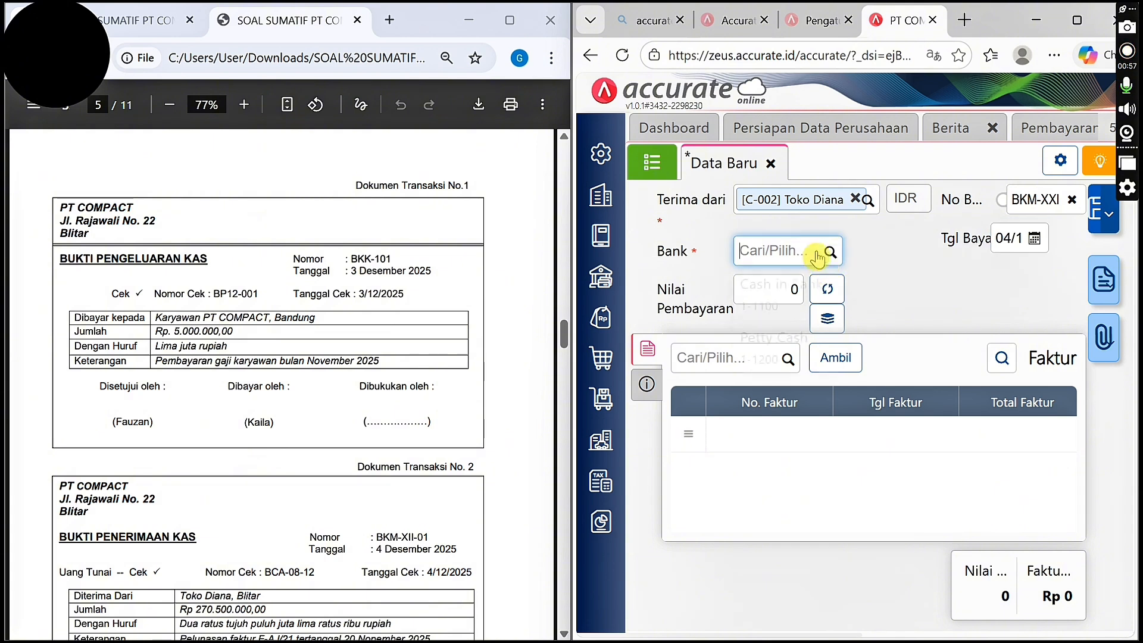
{"action": "left_click", "coordinate": [753, 308]}
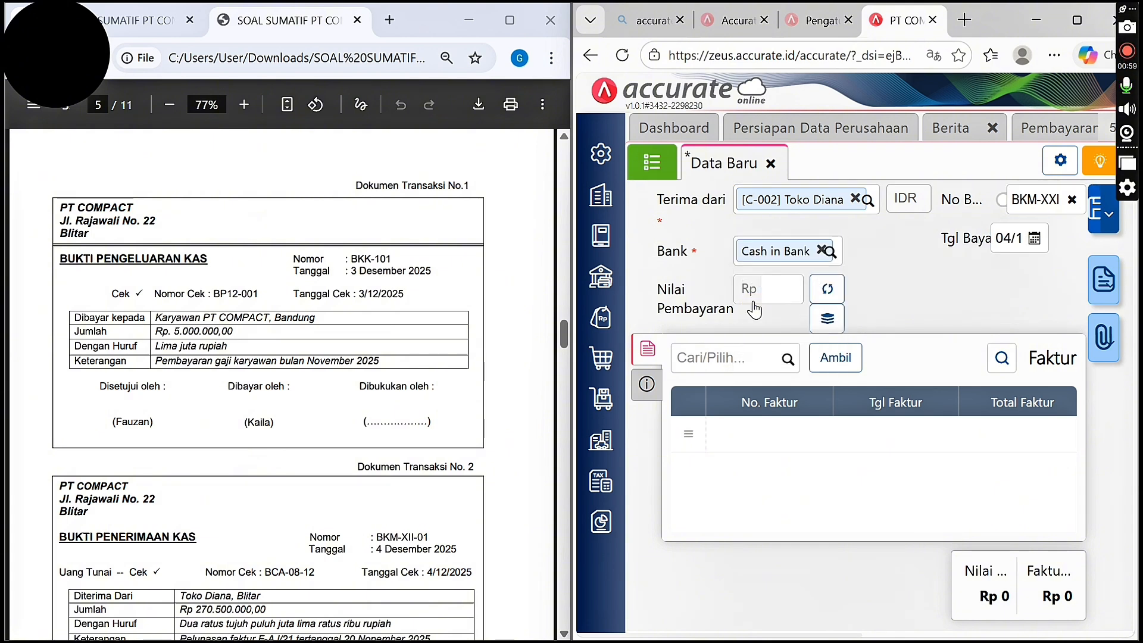
Add invoice F-AJ/21 with a payment of Rp 270.500.000 and calculate the receipt's Nilai Pembayaran from it
{"action": "left_click", "coordinate": [796, 371]}
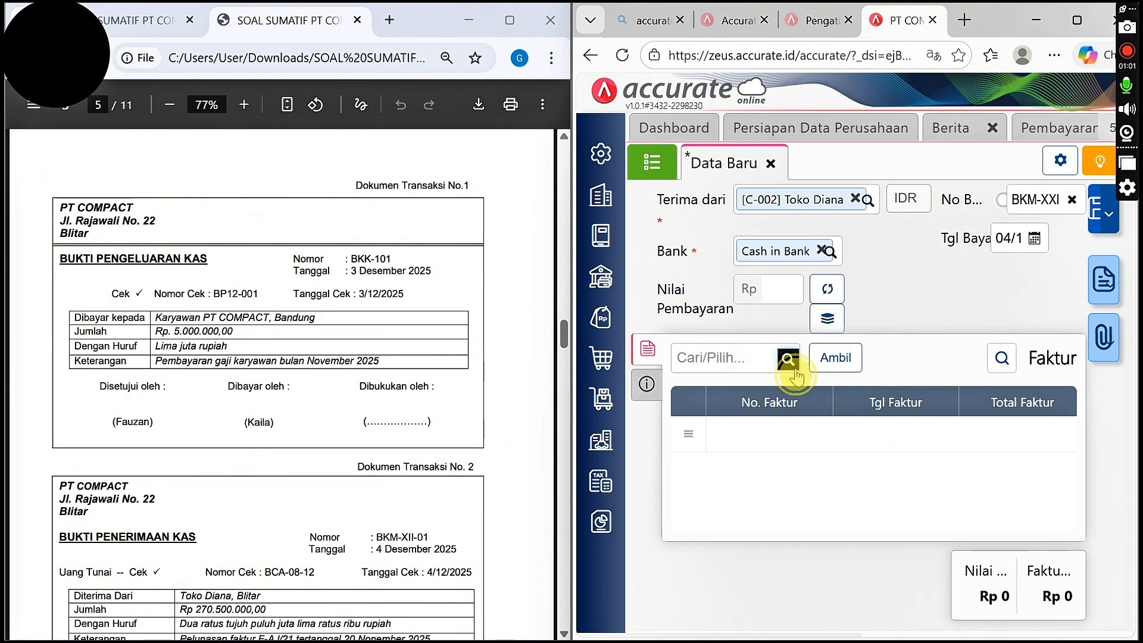
{"action": "left_click", "coordinate": [738, 426]}
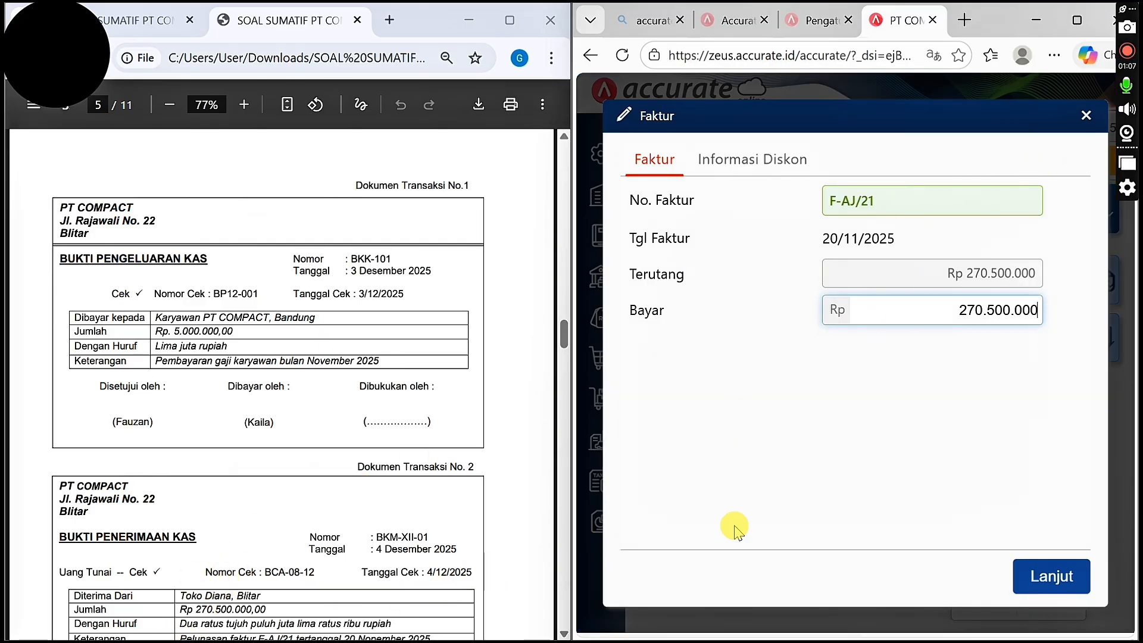
{"action": "left_click", "coordinate": [1046, 575]}
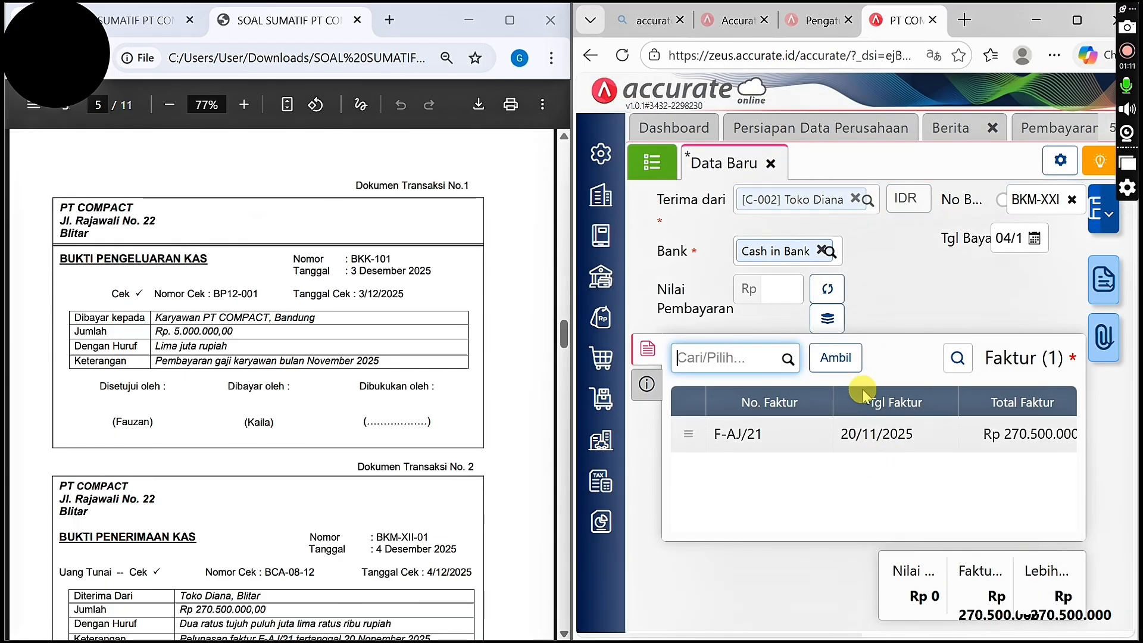
{"action": "left_click", "coordinate": [826, 285]}
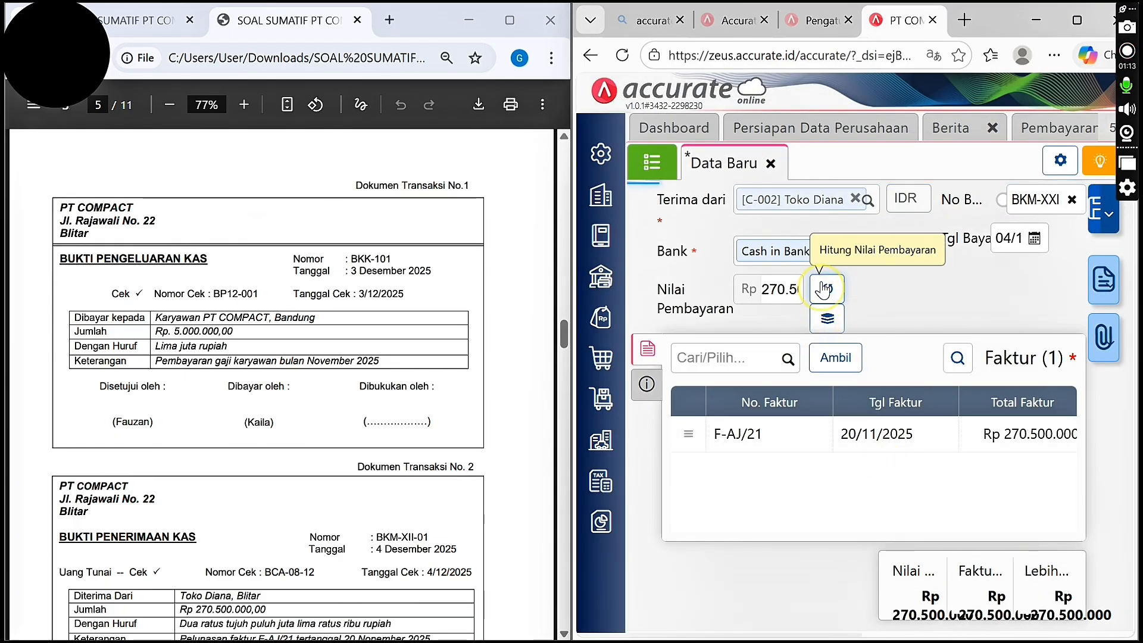
Check the sales receipt's additional info and save the receipt
{"action": "left_click", "coordinate": [643, 381]}
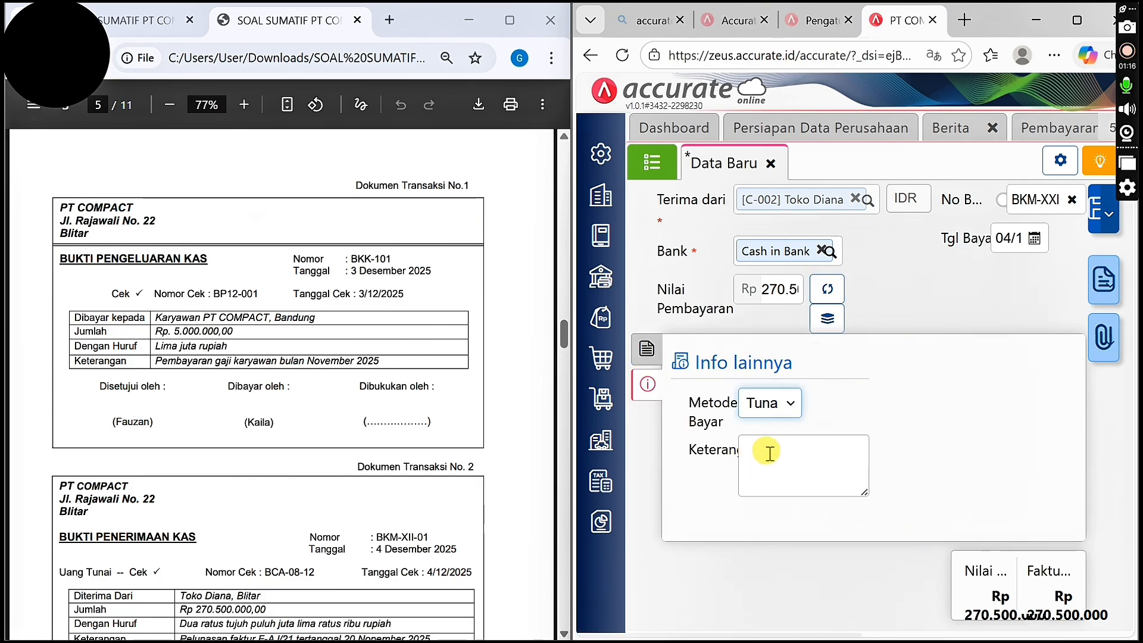
{"action": "left_click", "coordinate": [647, 348]}
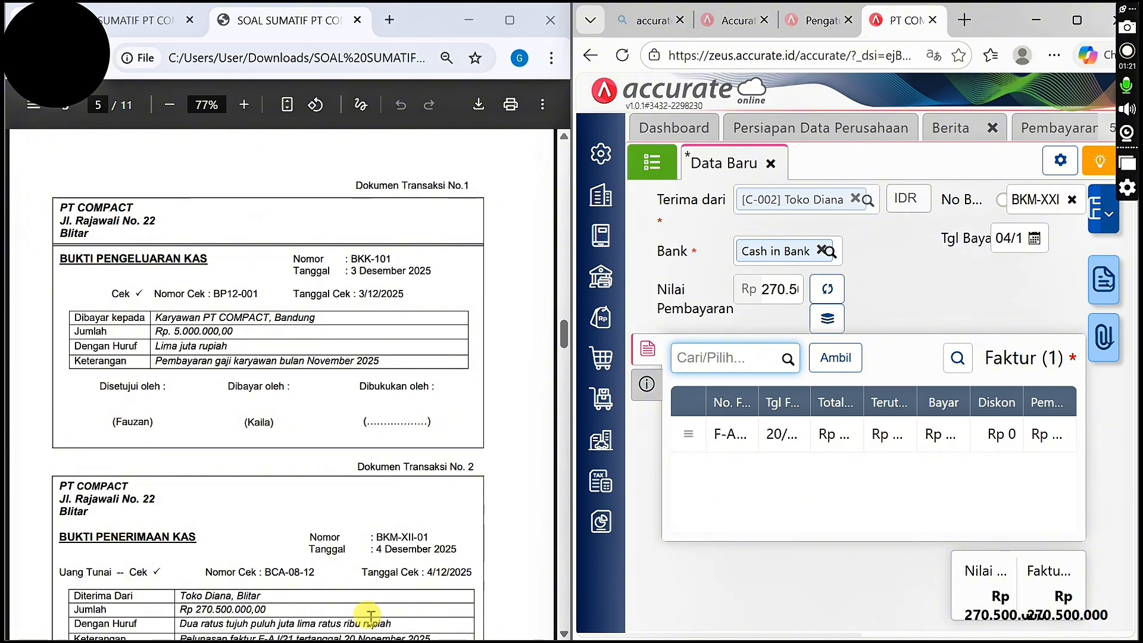
{"action": "left_click", "coordinate": [1094, 210]}
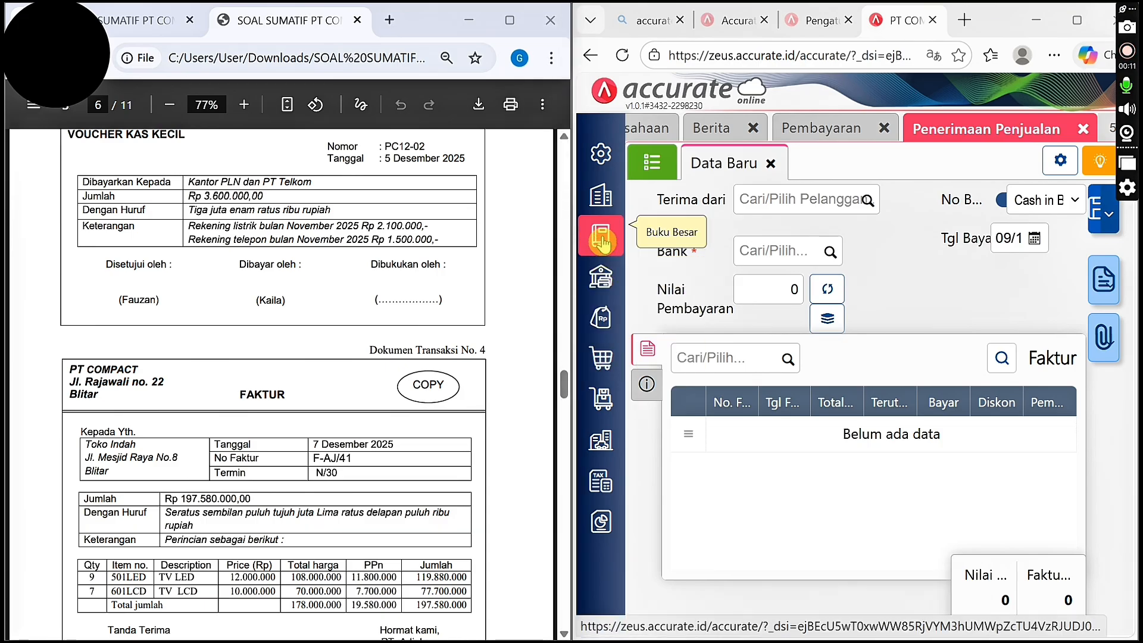
Start a new Pembayaran under Kas & Bank with Petty Cash as the paying account
{"action": "left_click", "coordinate": [608, 284]}
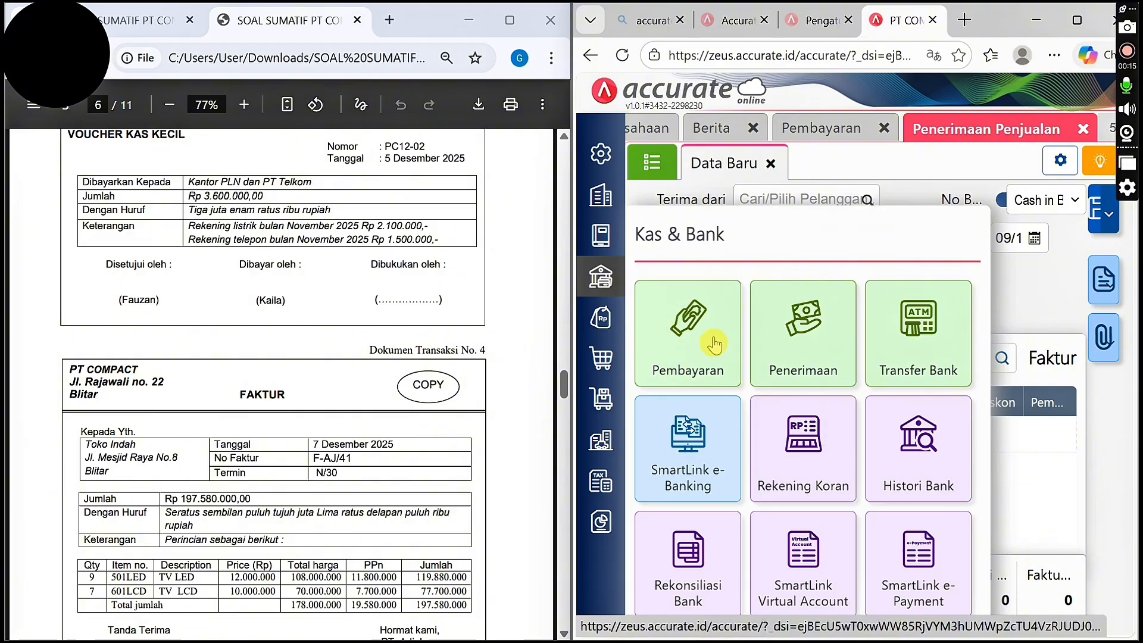
{"action": "left_click", "coordinate": [689, 308]}
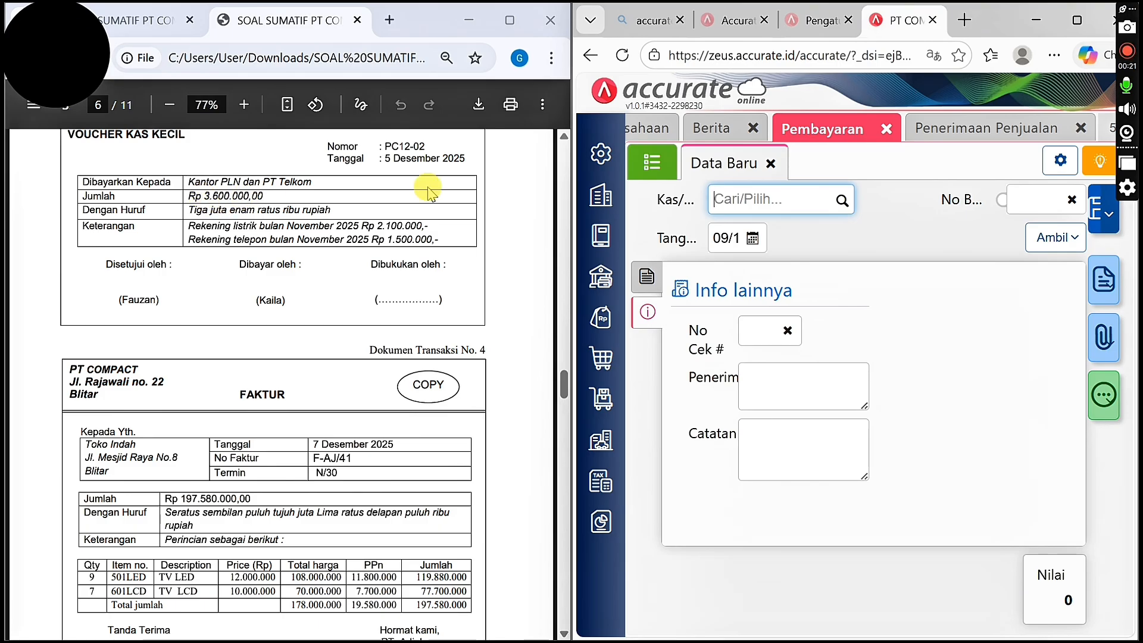
{"action": "left_click", "coordinate": [841, 202]}
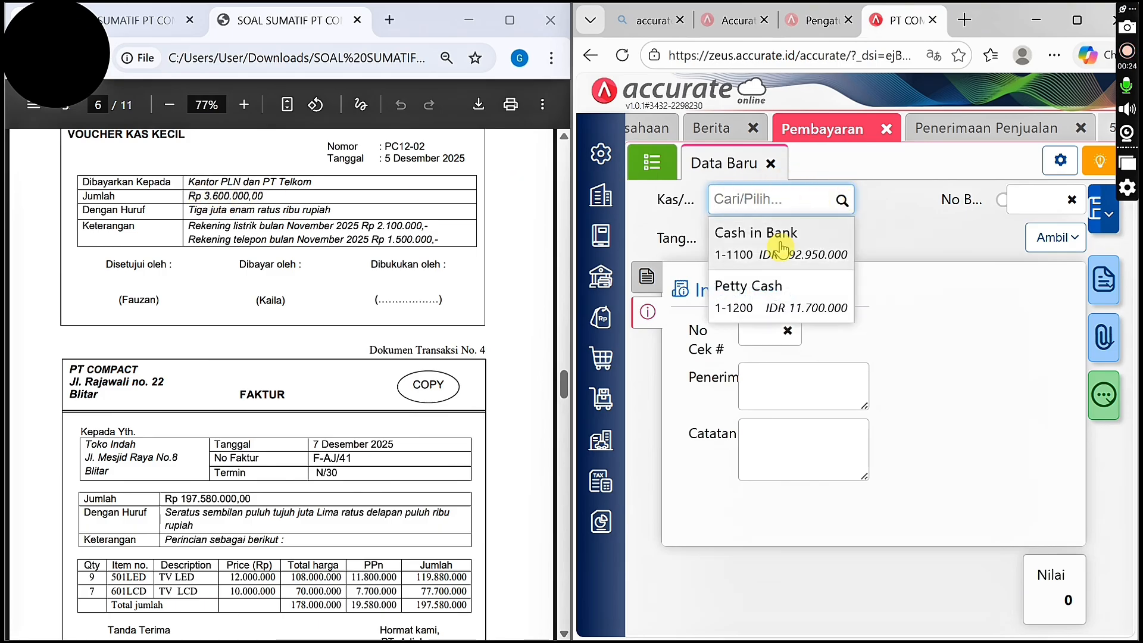
{"action": "left_click", "coordinate": [775, 291]}
Set the petty cash payment's date to 05/12/2025
{"action": "left_click", "coordinate": [730, 237]}
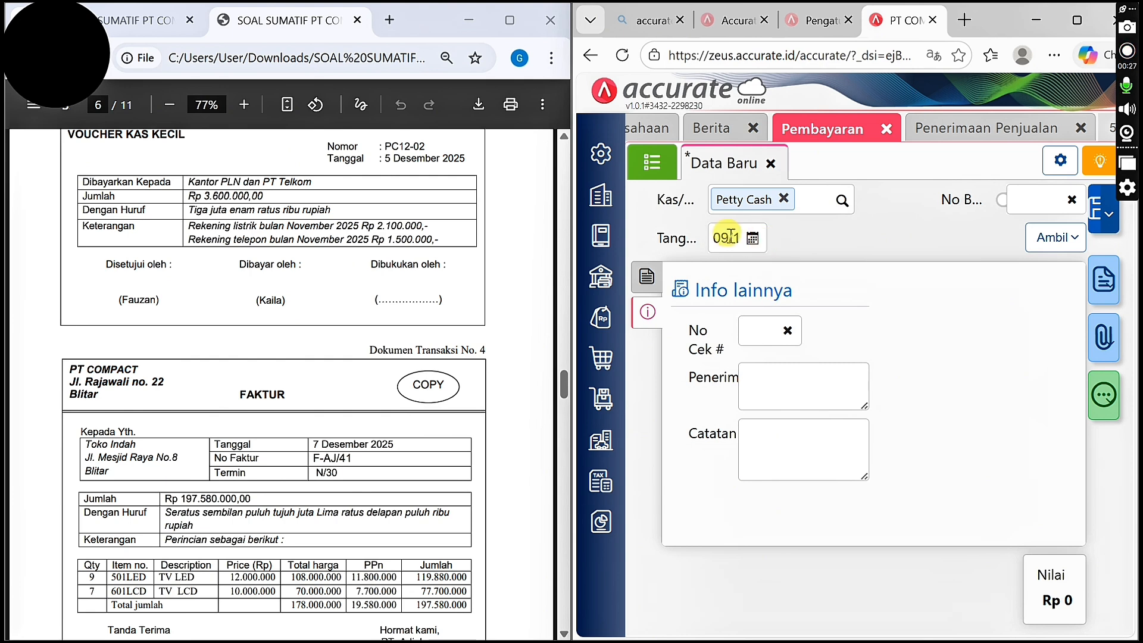
{"action": "double_click", "coordinate": [728, 238]}
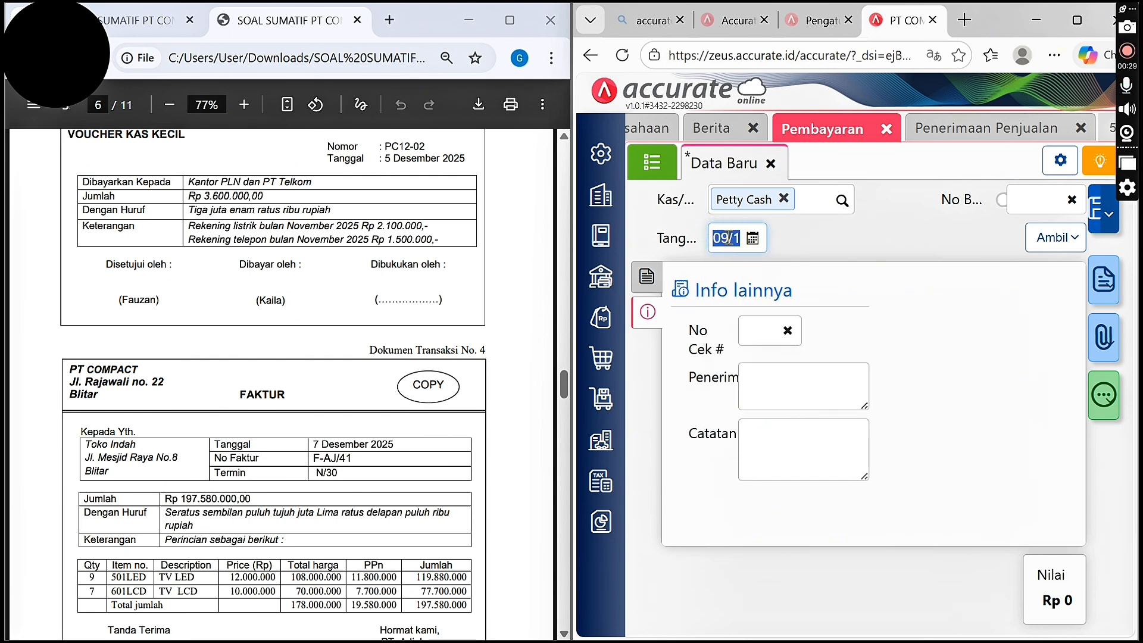
{"action": "left_click", "coordinate": [727, 238]}
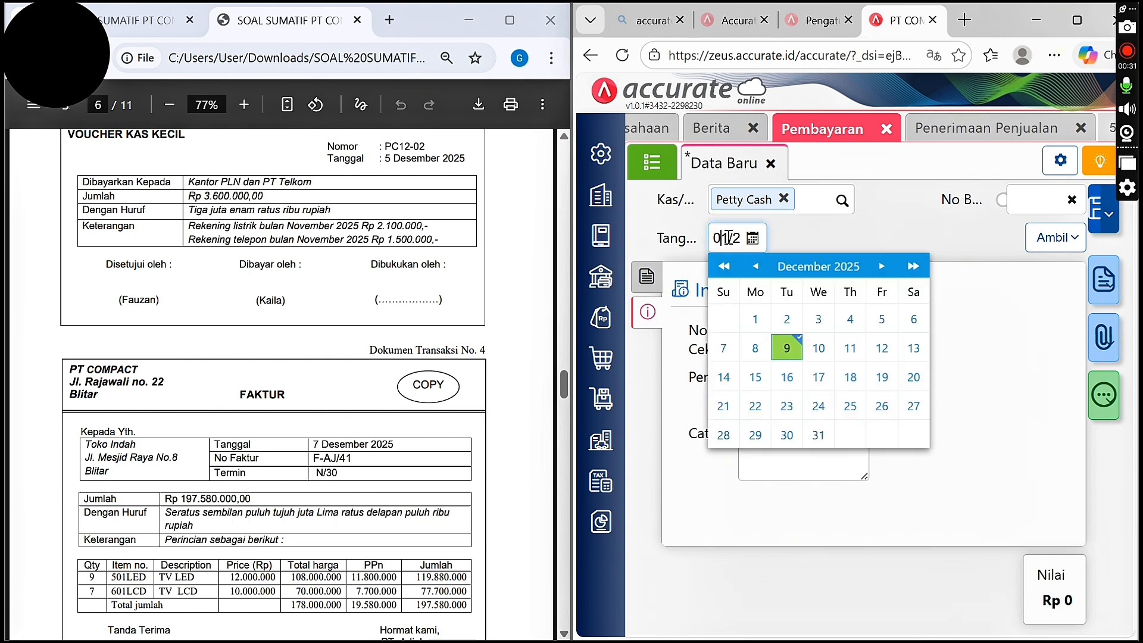
{"action": "left_click", "coordinate": [728, 237]}
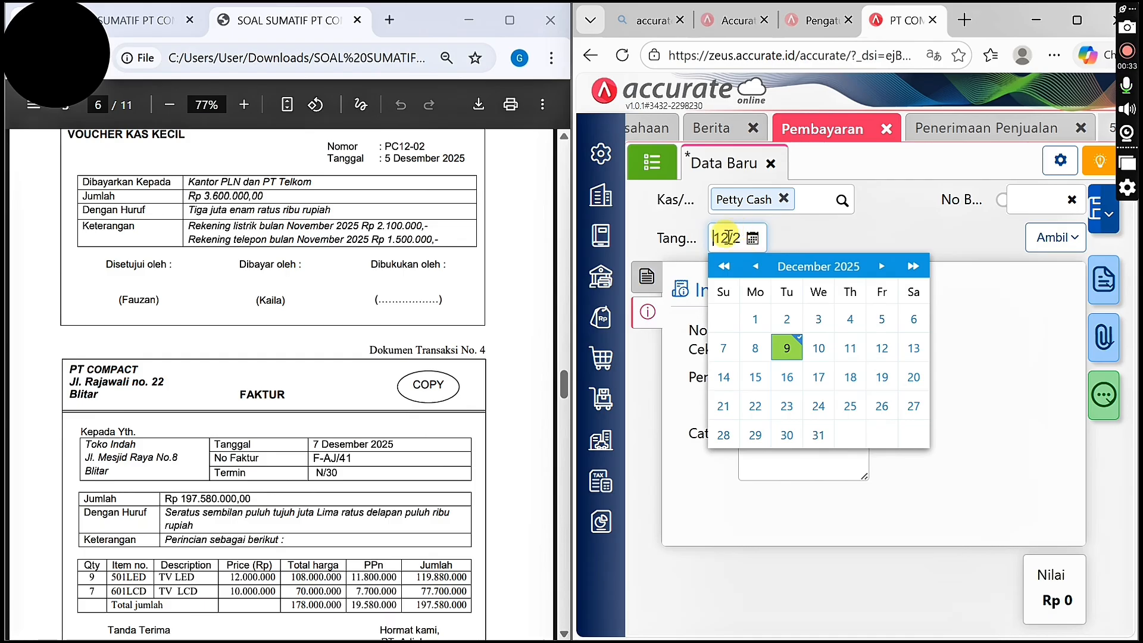
{"action": "left_click", "coordinate": [727, 238]}
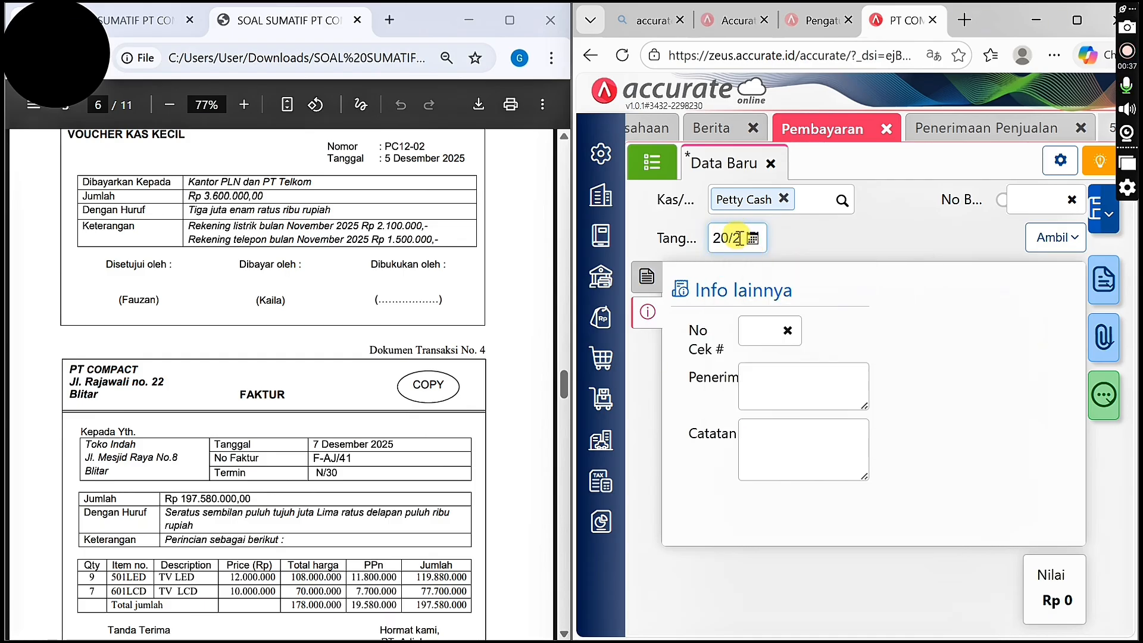
{"action": "left_click", "coordinate": [738, 238]}
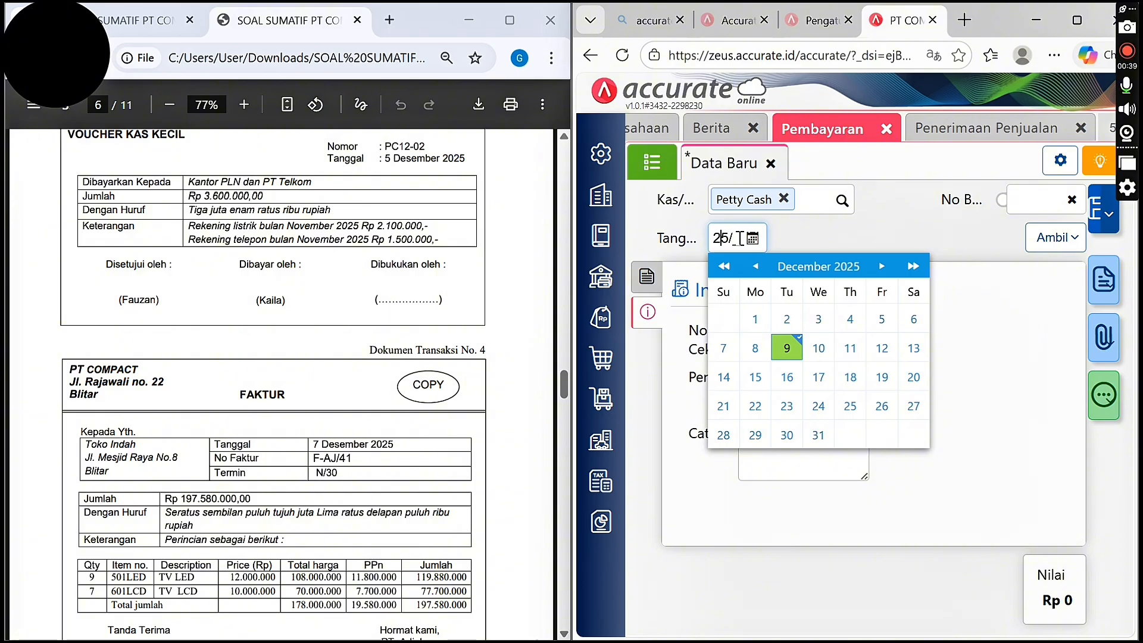
{"action": "left_click", "coordinate": [723, 229]}
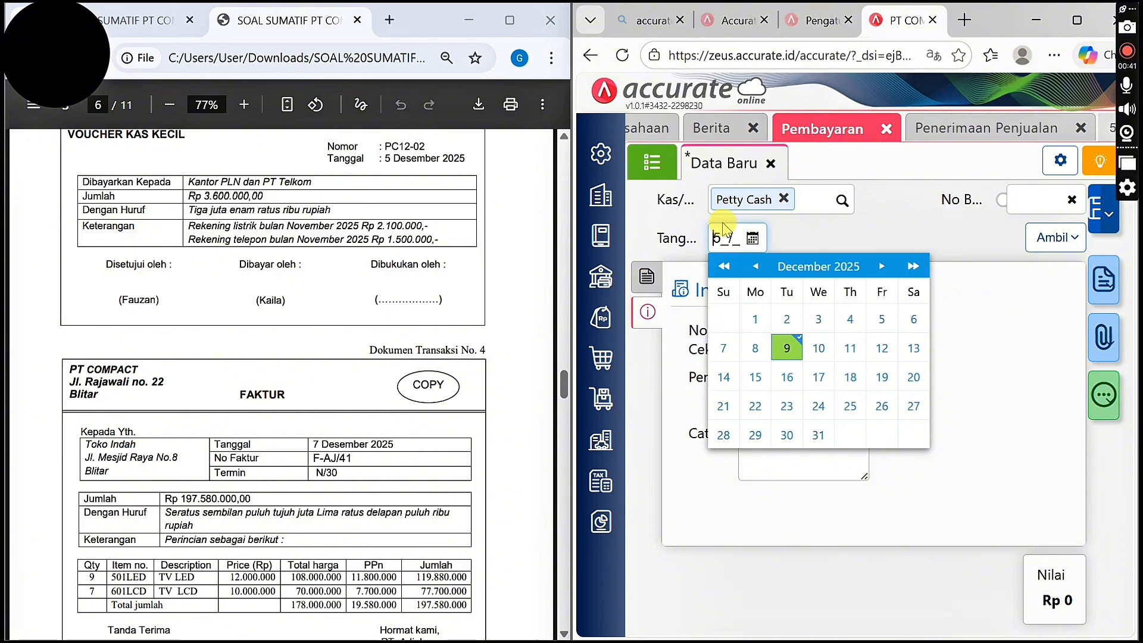
{"action": "left_click", "coordinate": [724, 238]}
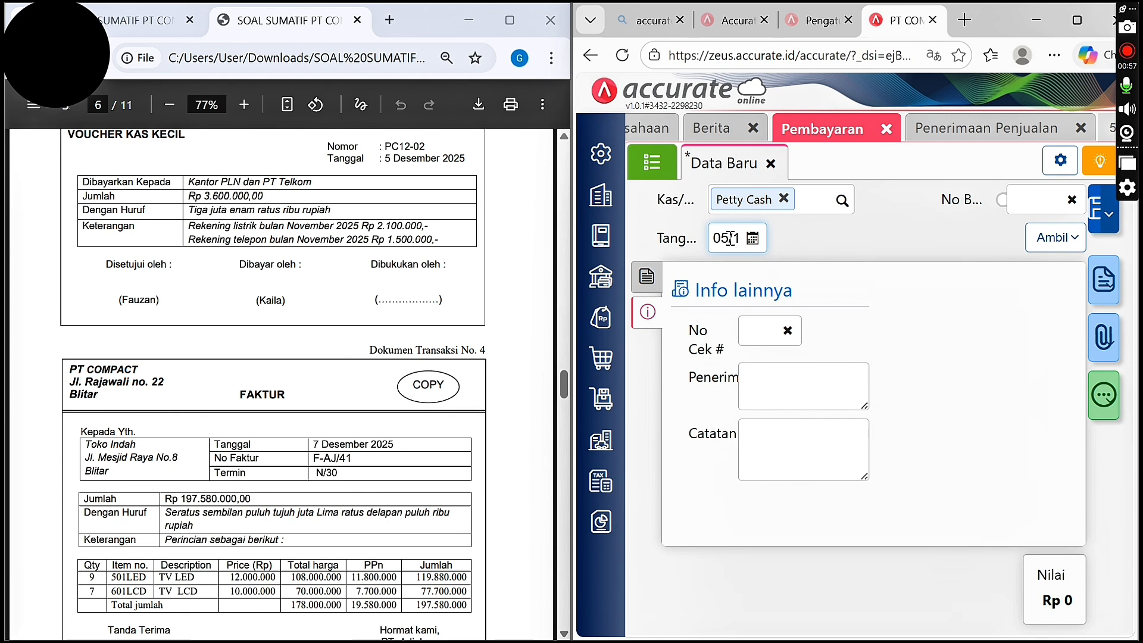
Show the payment's account details and enter PC12-02 as its document number
{"action": "left_click", "coordinate": [647, 278]}
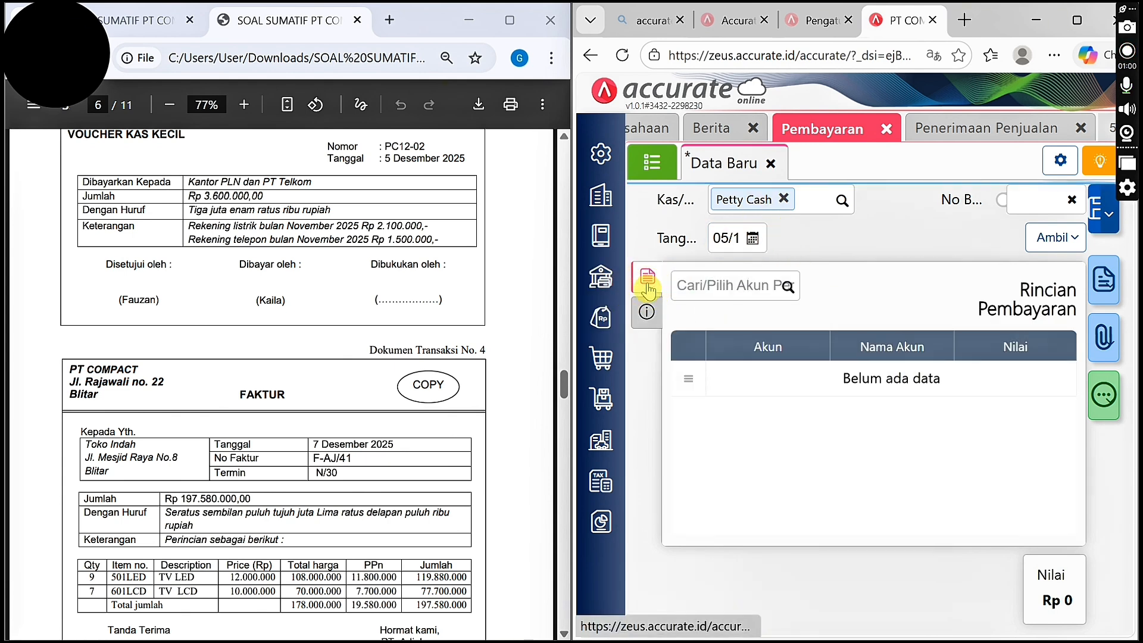
{"action": "left_click", "coordinate": [1033, 203]}
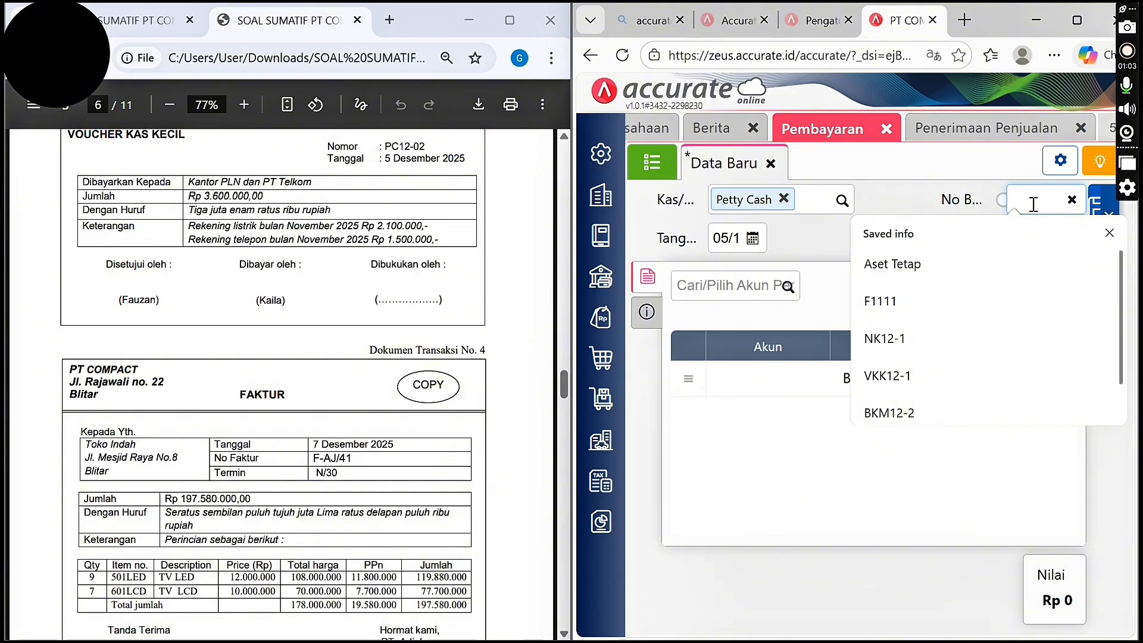
{"action": "type", "text": "PC12-02"}
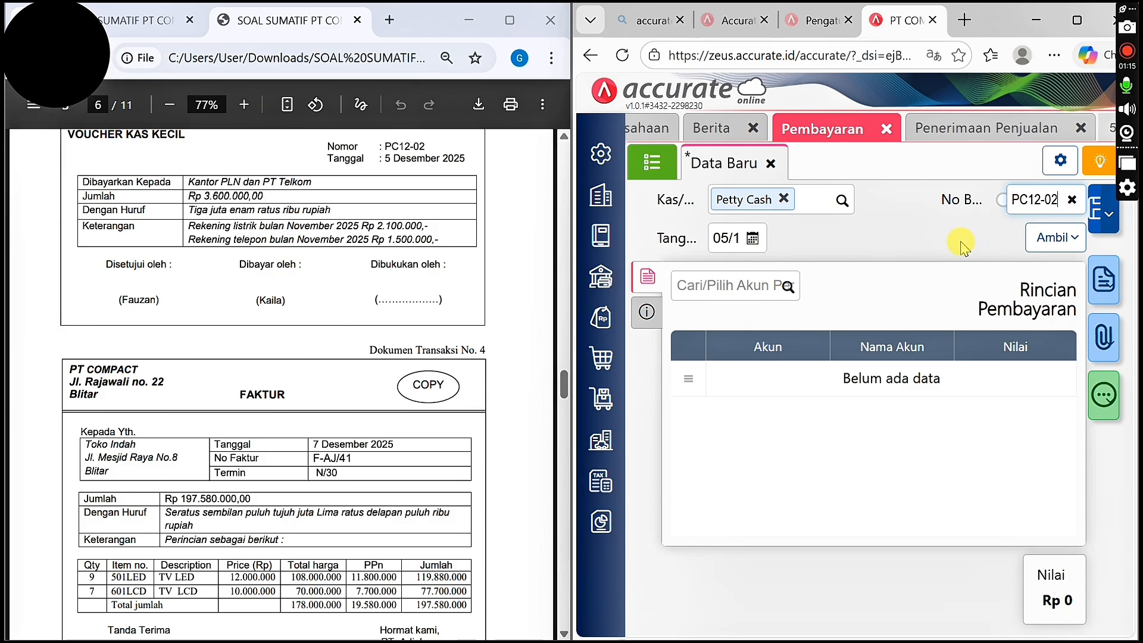
Find the Expense Payable account (2-1200) and add it as a detail line of the payment
{"action": "left_click", "coordinate": [787, 290]}
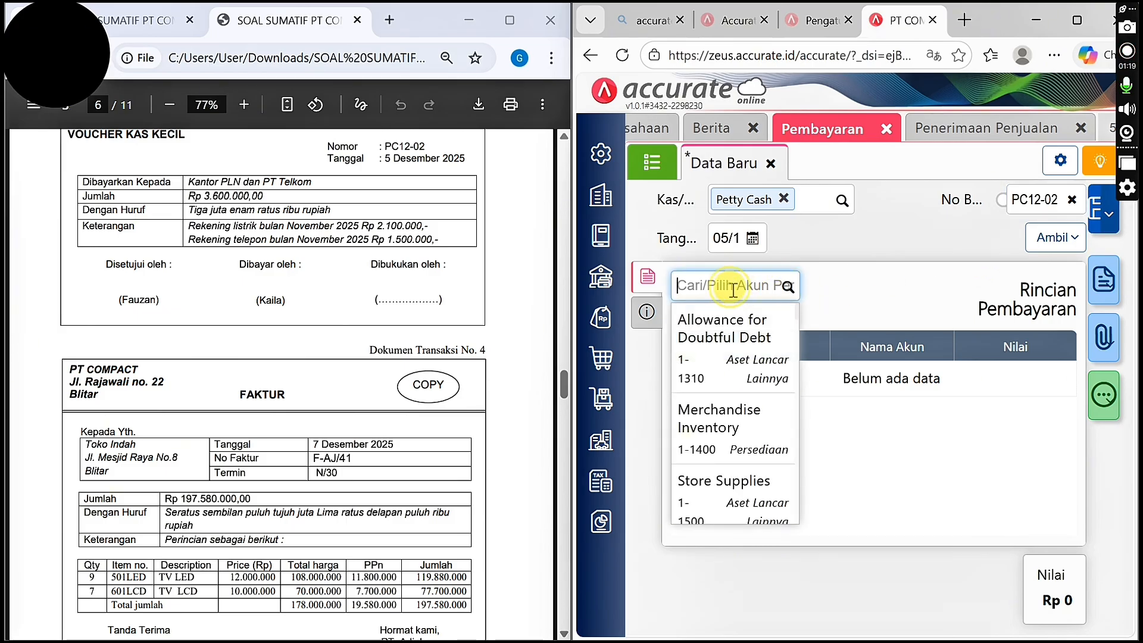
{"action": "type", "text": "EXP"}
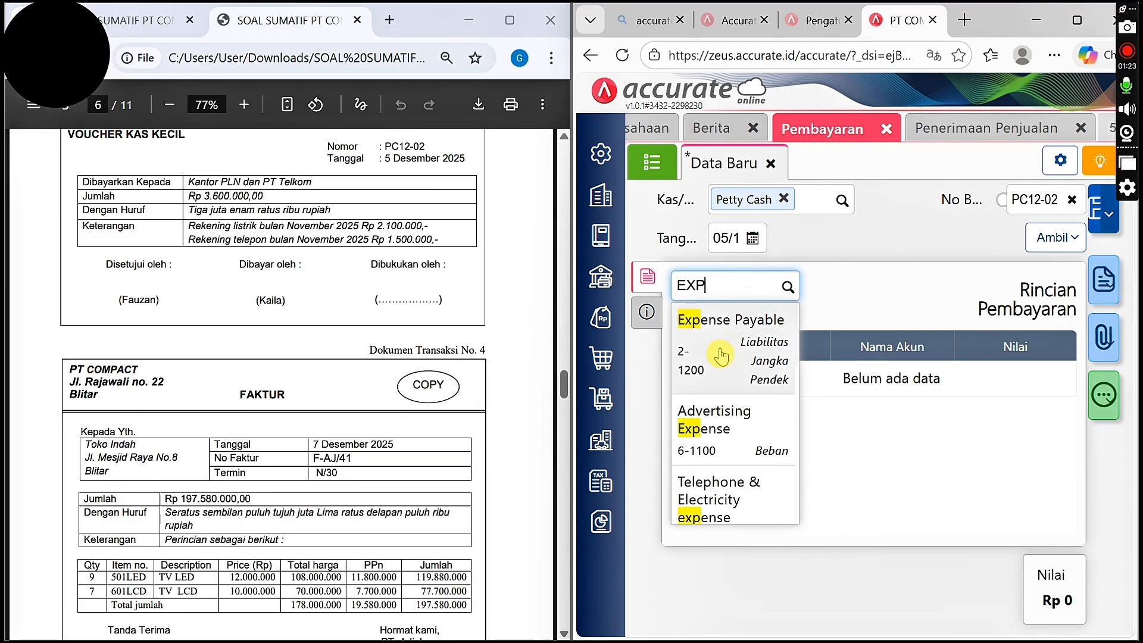
{"action": "left_click", "coordinate": [720, 356]}
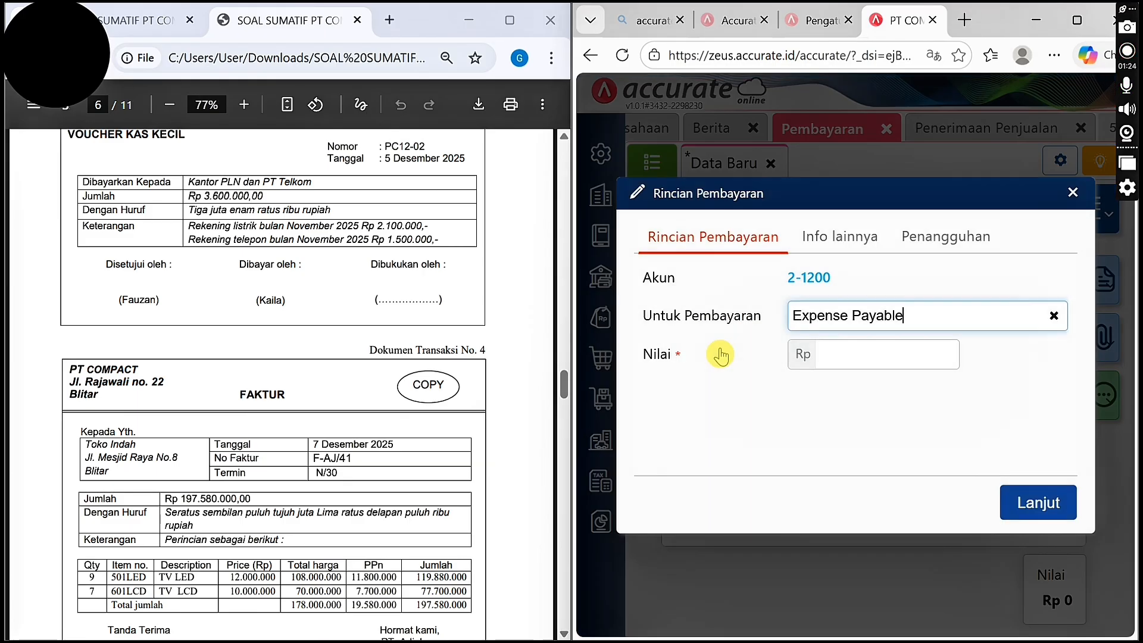
Set the Expense Payable payment line's amount to Rp 3.600.000 and add it to the payment
{"action": "left_click", "coordinate": [836, 351]}
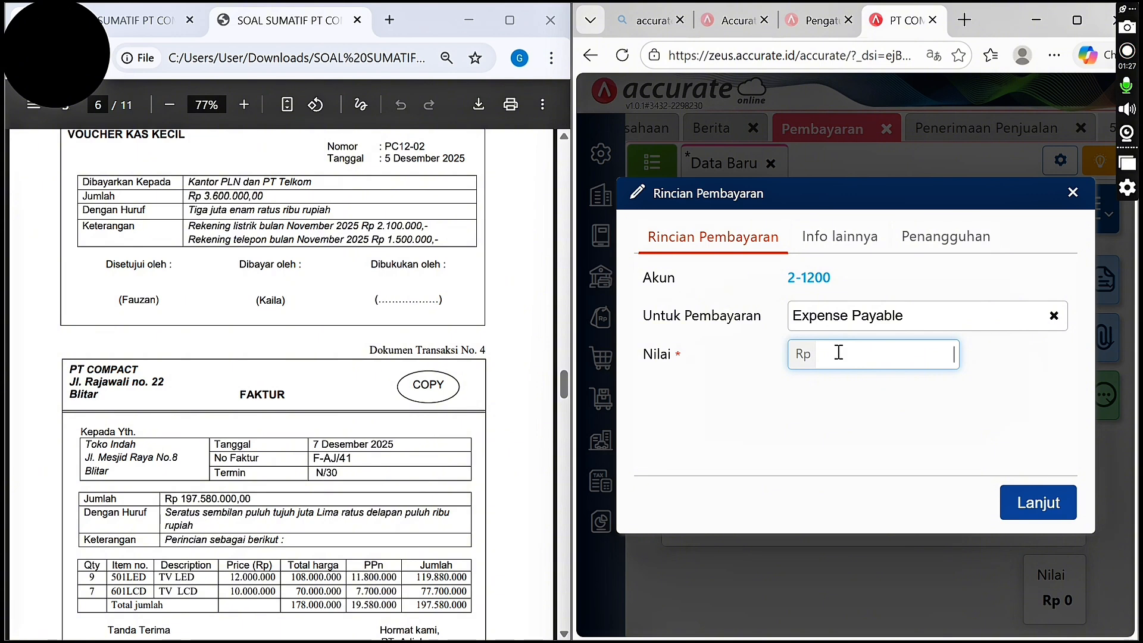
{"action": "type", "text": "3.600.000"}
{"action": "left_click", "coordinate": [1035, 503]}
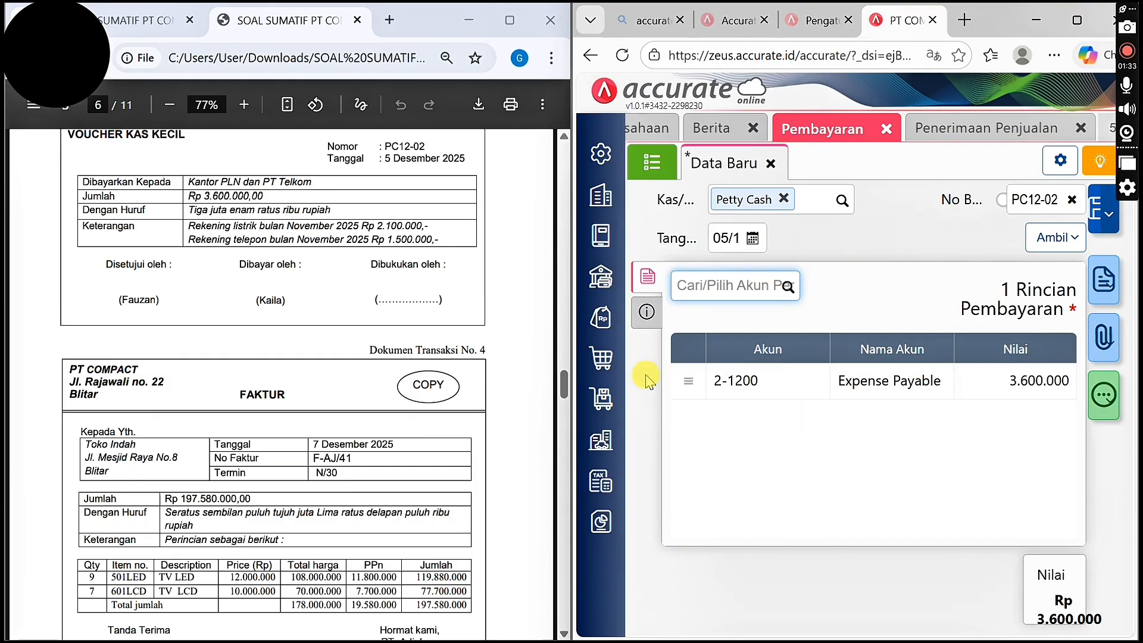
Enter the note "PEMBAYARAN LAT" in the payment's additional information and return to the payment details
{"action": "left_click", "coordinate": [646, 311]}
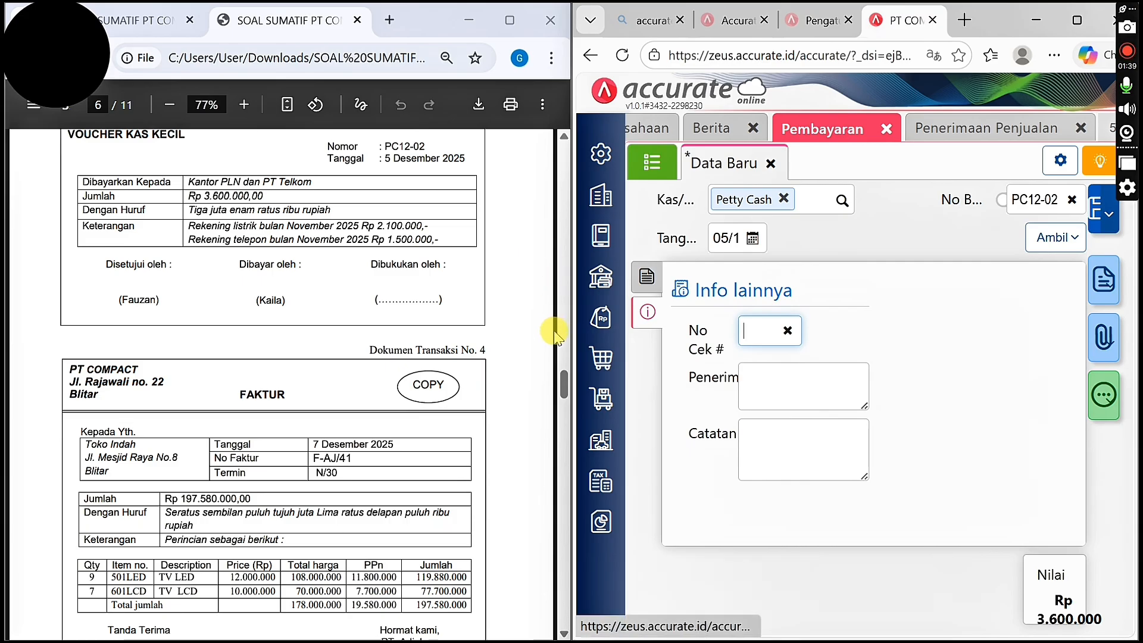
{"action": "scroll", "coordinate": [563, 367], "scroll_direction": "up", "scroll_amount": 5}
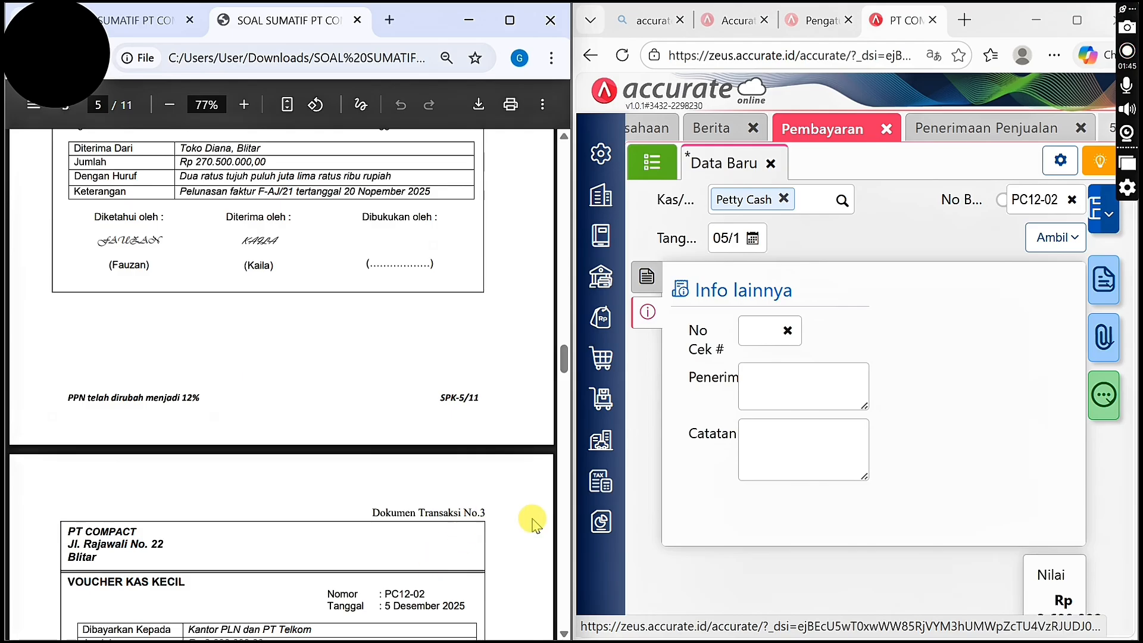
{"action": "left_click", "coordinate": [563, 382]}
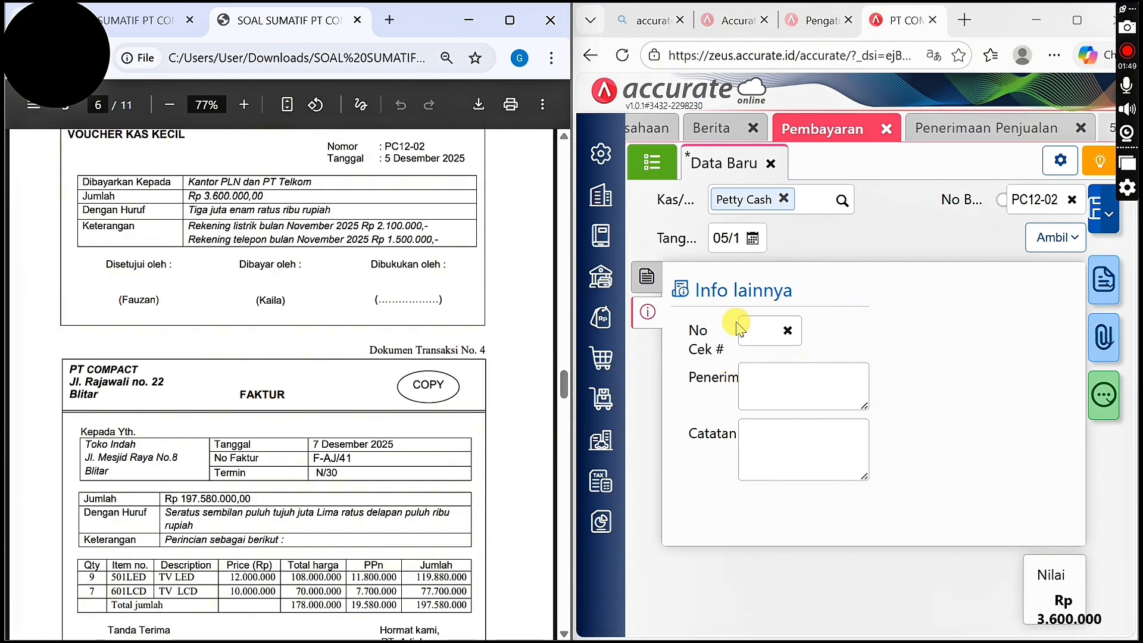
{"action": "left_click", "coordinate": [777, 433]}
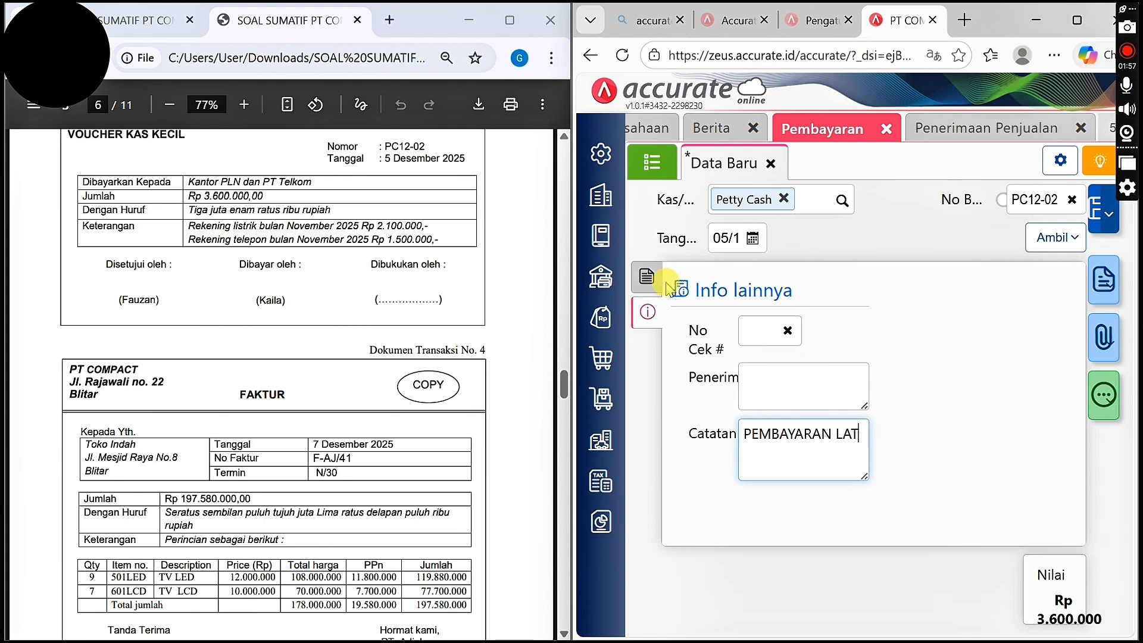
{"action": "left_click", "coordinate": [647, 276]}
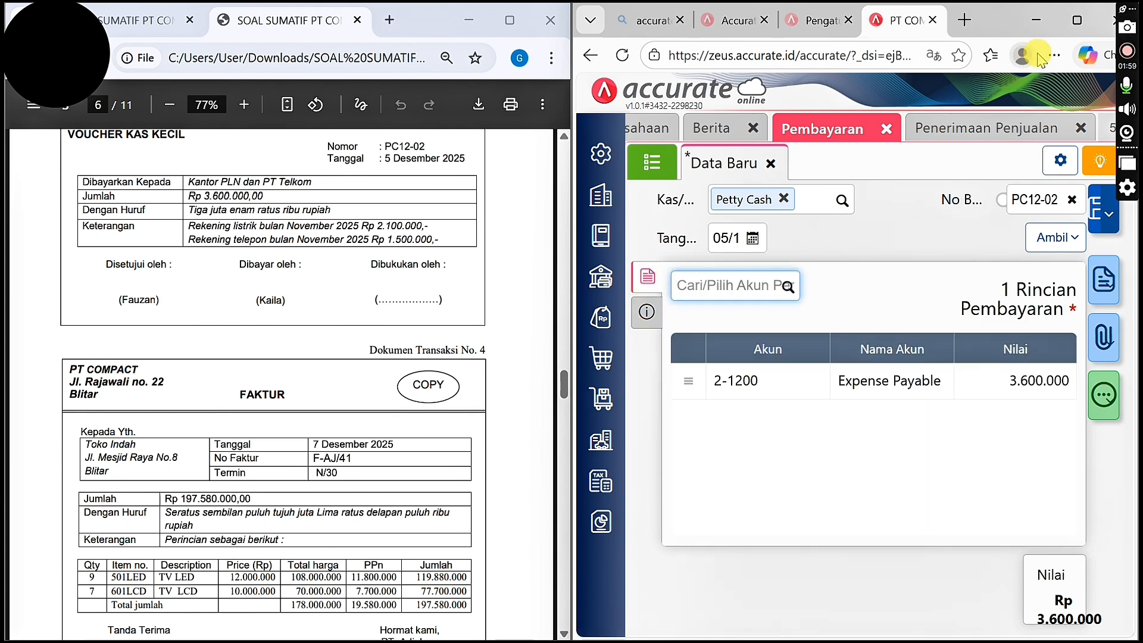
Maximize the accounting window and save petty cash payment PC12-02
{"action": "left_click", "coordinate": [1063, 26]}
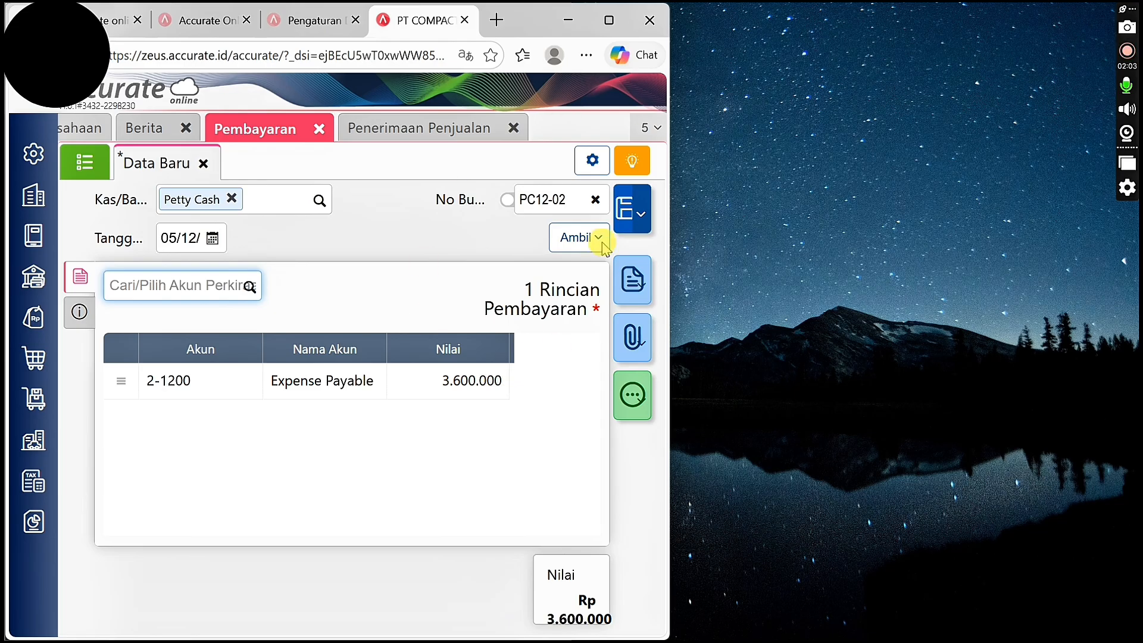
{"action": "left_click", "coordinate": [605, 23]}
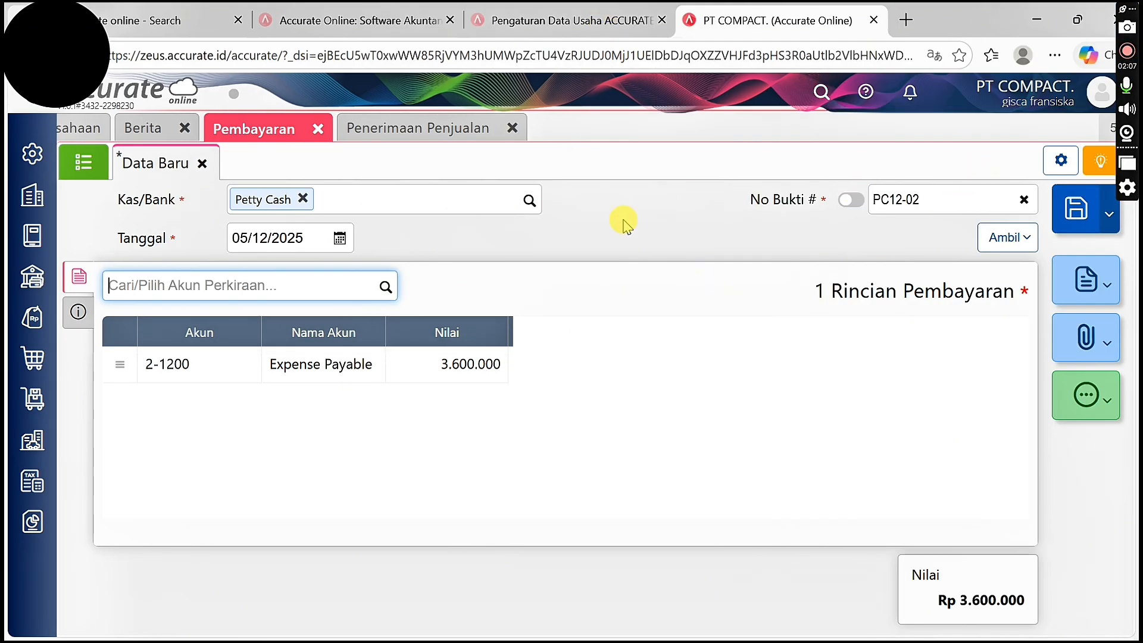
{"action": "left_click", "coordinate": [79, 283]}
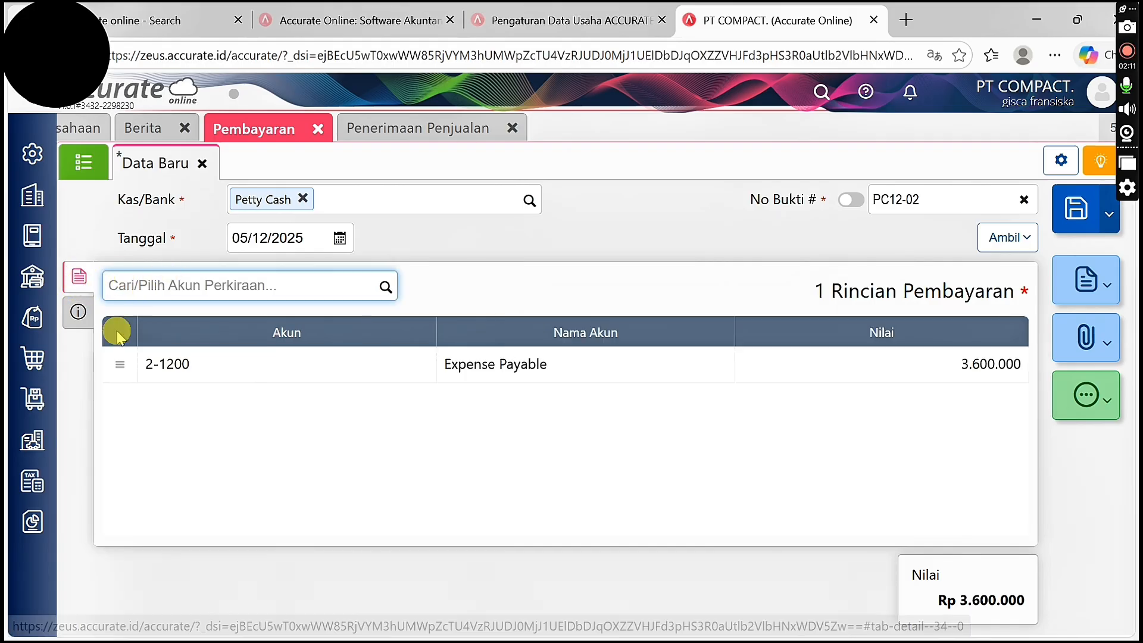
{"action": "left_click", "coordinate": [1087, 219]}
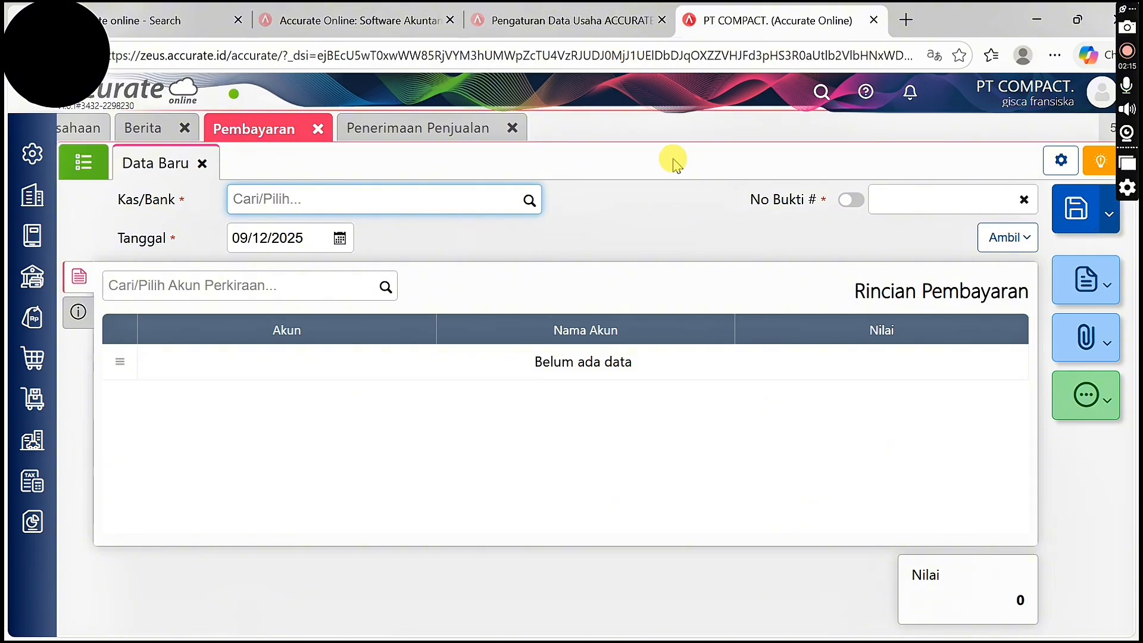
{"action": "left_click", "coordinate": [37, 194]}
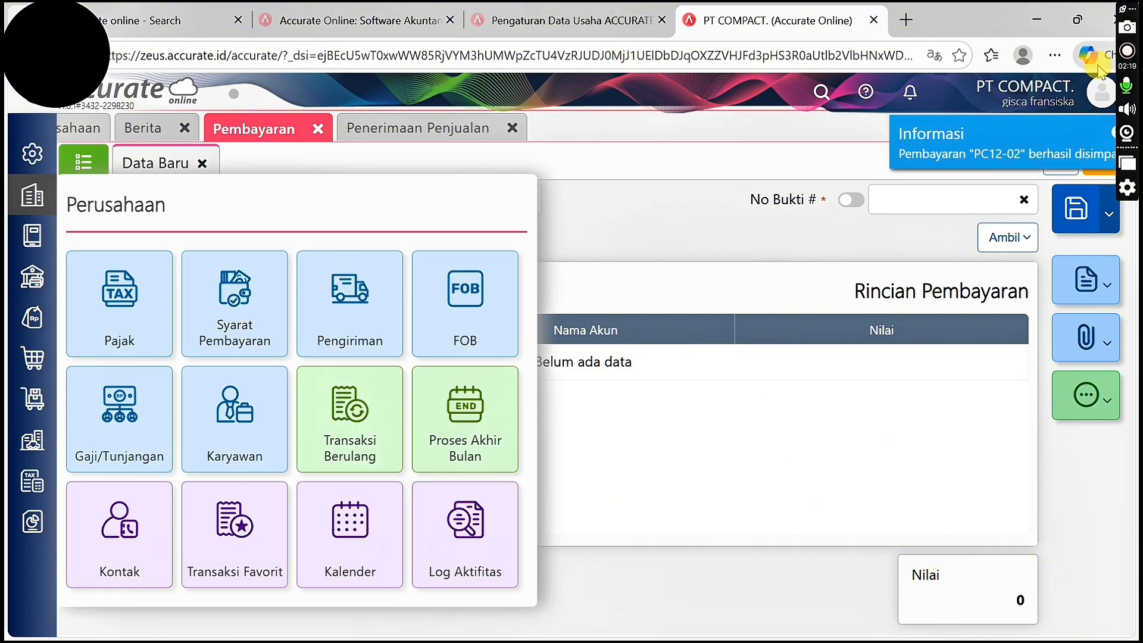
{"action": "left_click", "coordinate": [1129, 60]}
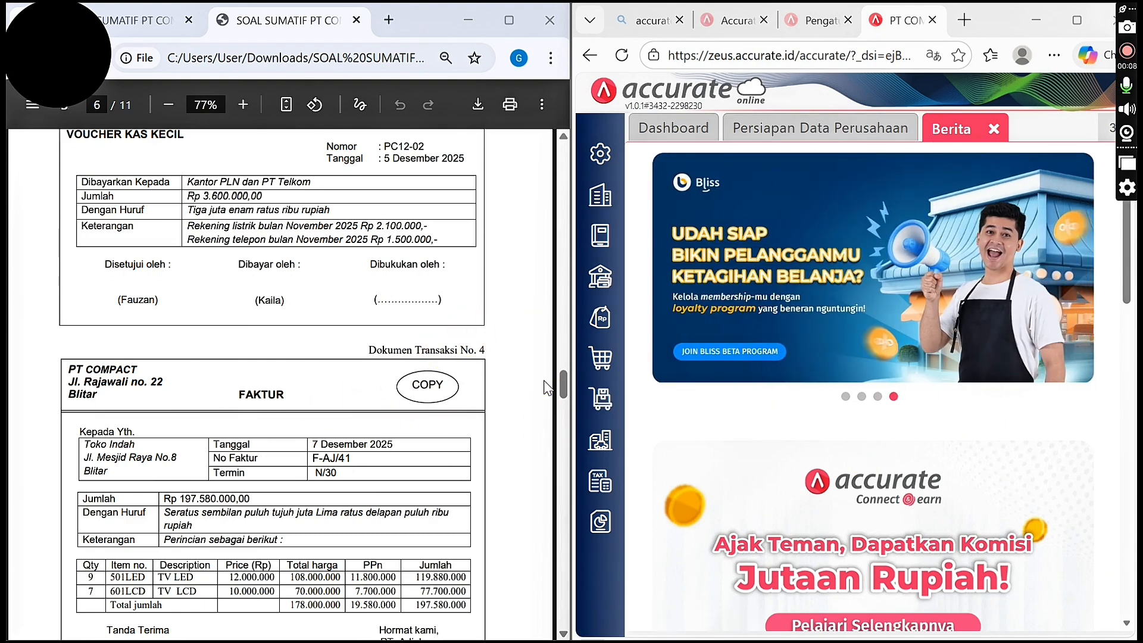
Start a new sales invoice (Faktur Penjualan) for customer Toko Indah, C-003
{"action": "left_click", "coordinate": [603, 319]}
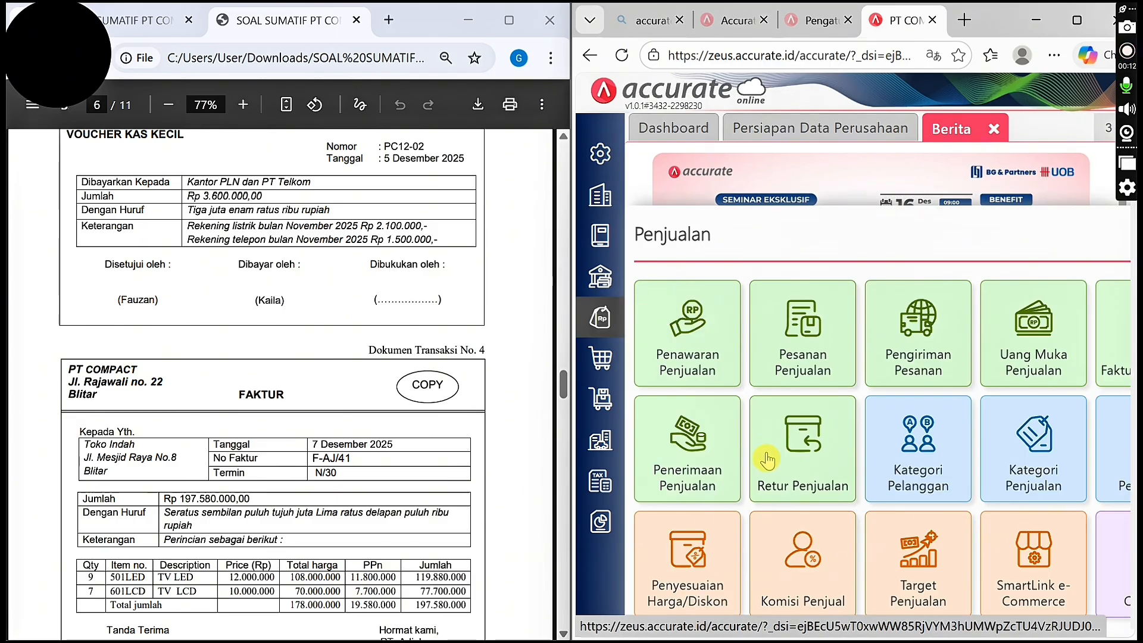
{"action": "left_click", "coordinate": [1117, 328]}
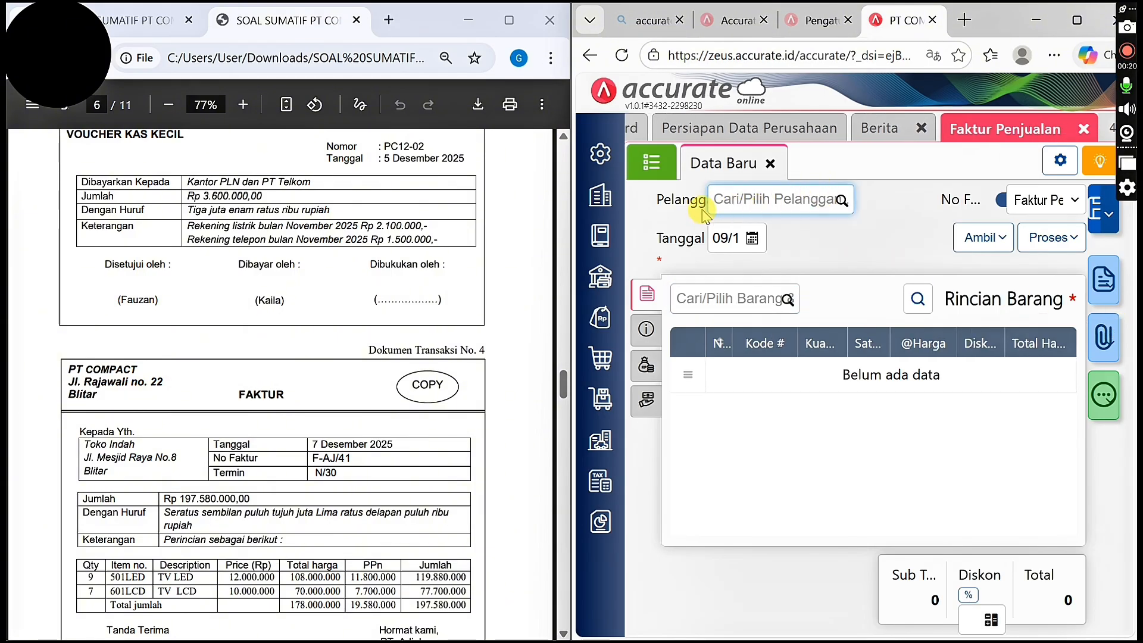
{"action": "left_click", "coordinate": [842, 200]}
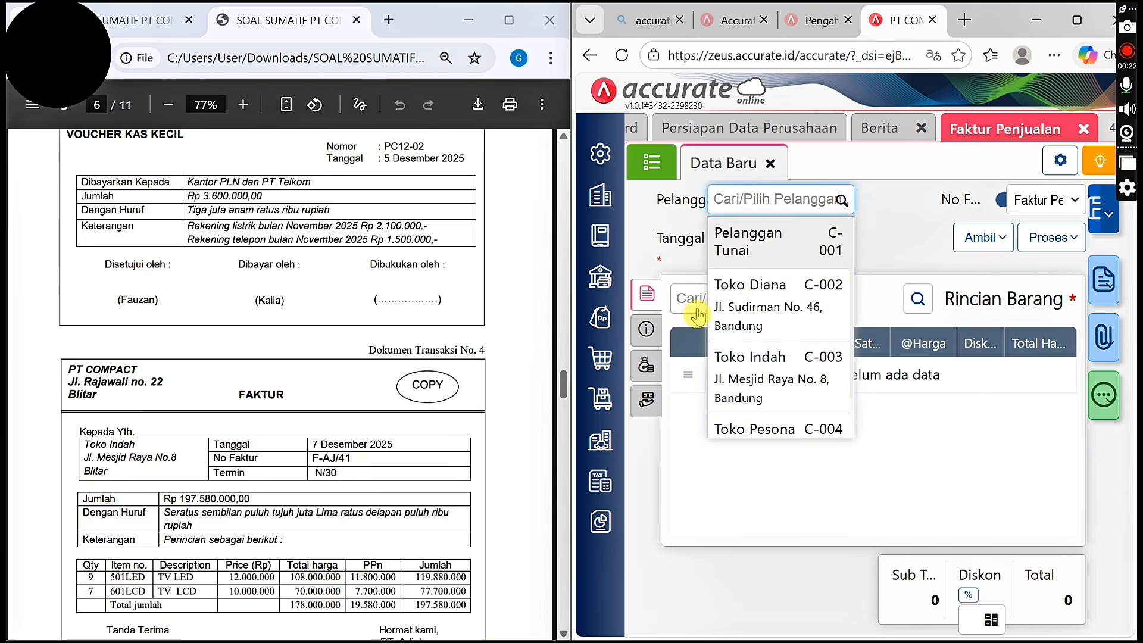
{"action": "left_click", "coordinate": [738, 358]}
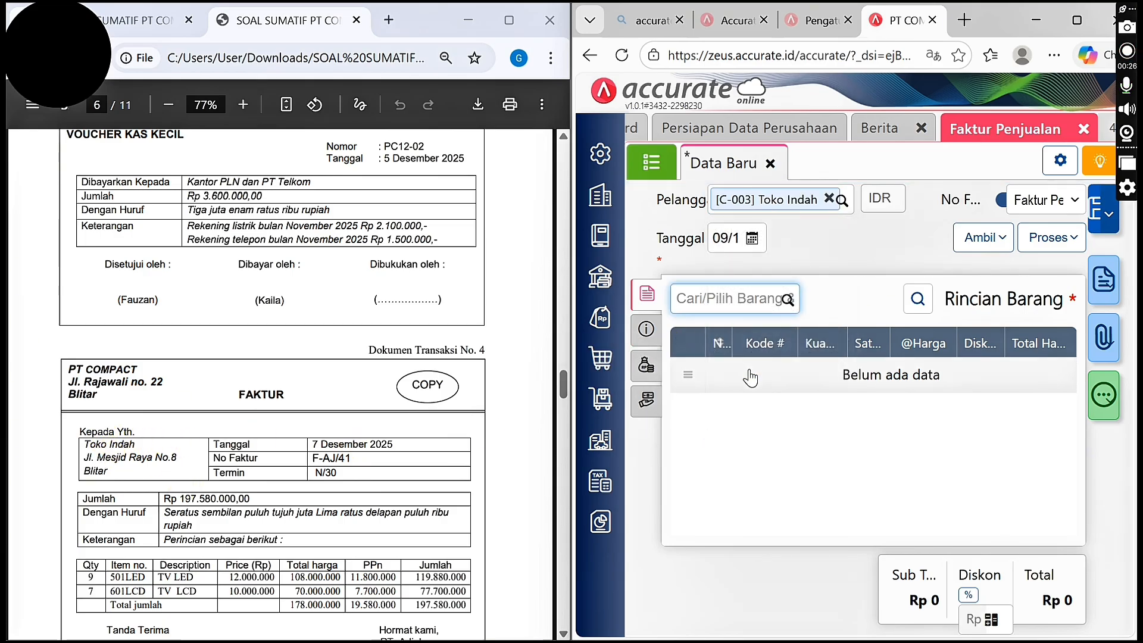
Set the sales invoice date to 7 December 2025
{"action": "left_click", "coordinate": [1002, 203]}
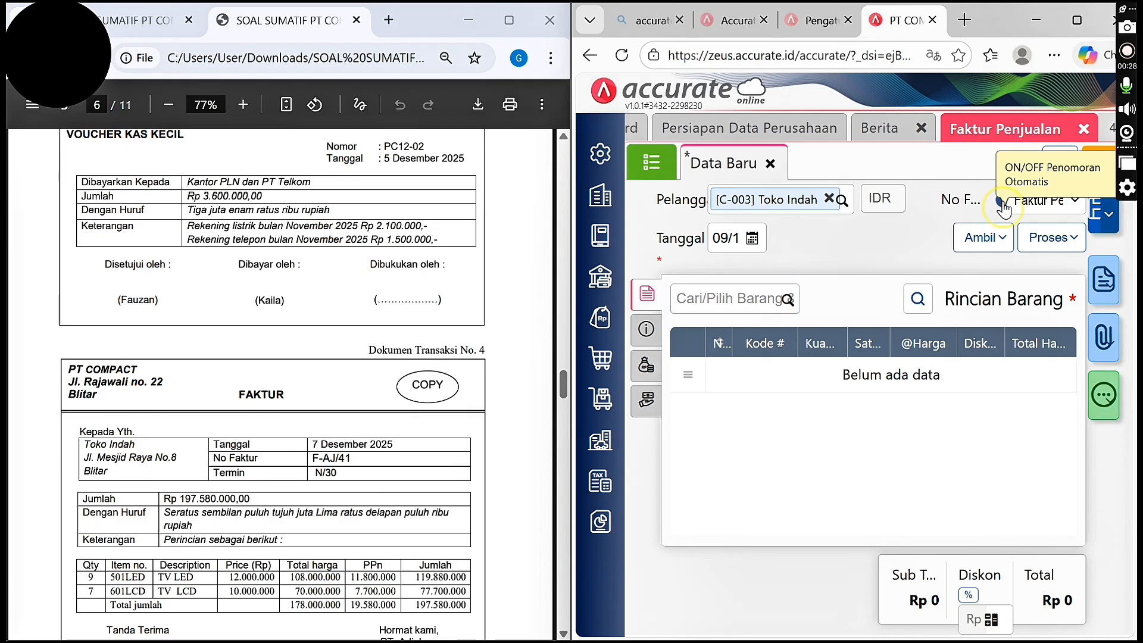
{"action": "left_click", "coordinate": [1002, 204]}
{"action": "left_click", "coordinate": [733, 245]}
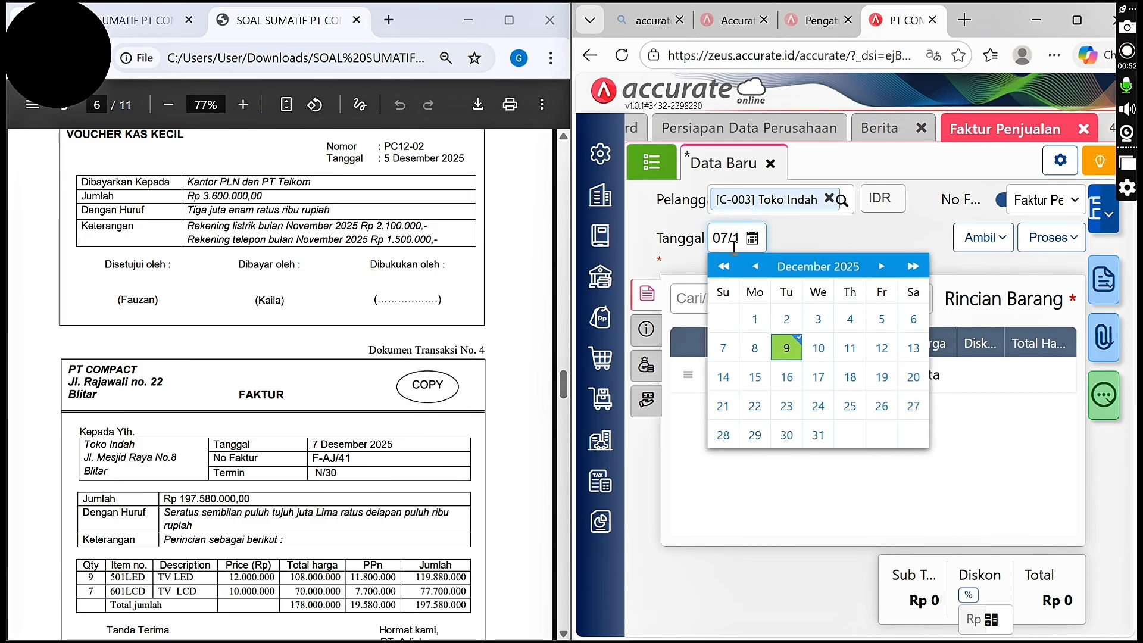
{"action": "left_click_drag", "start_coordinate": [977, 451], "coordinate": [939, 235]}
{"action": "left_click", "coordinate": [938, 235]}
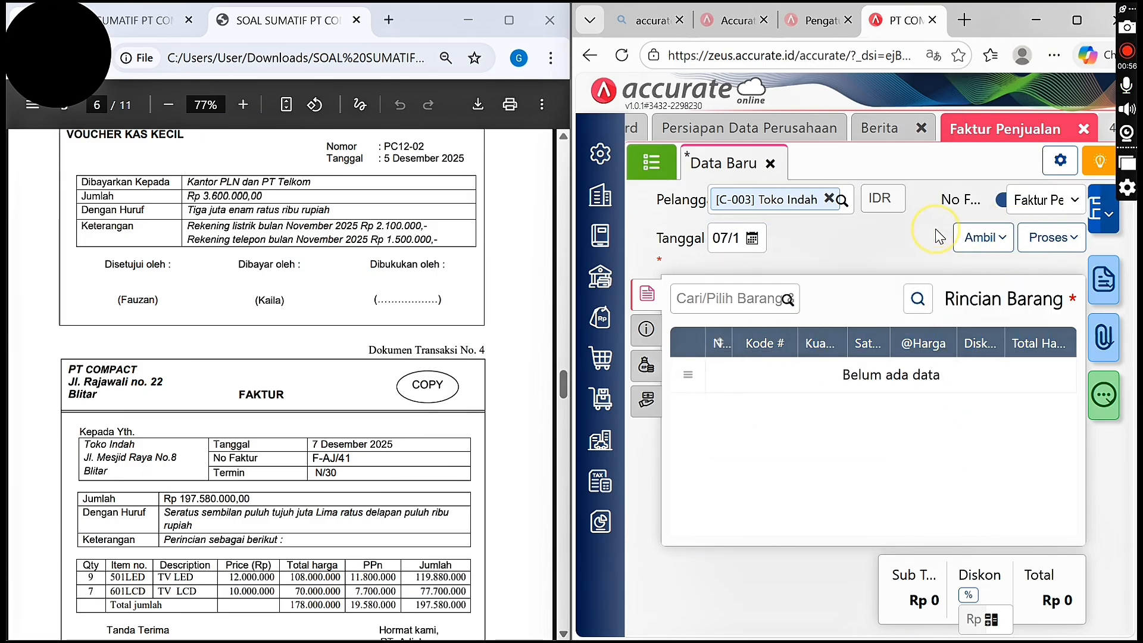
Turn off automatic numbering for the sales invoice and enter the invoice number F-AJ/41
{"action": "left_click", "coordinate": [999, 206]}
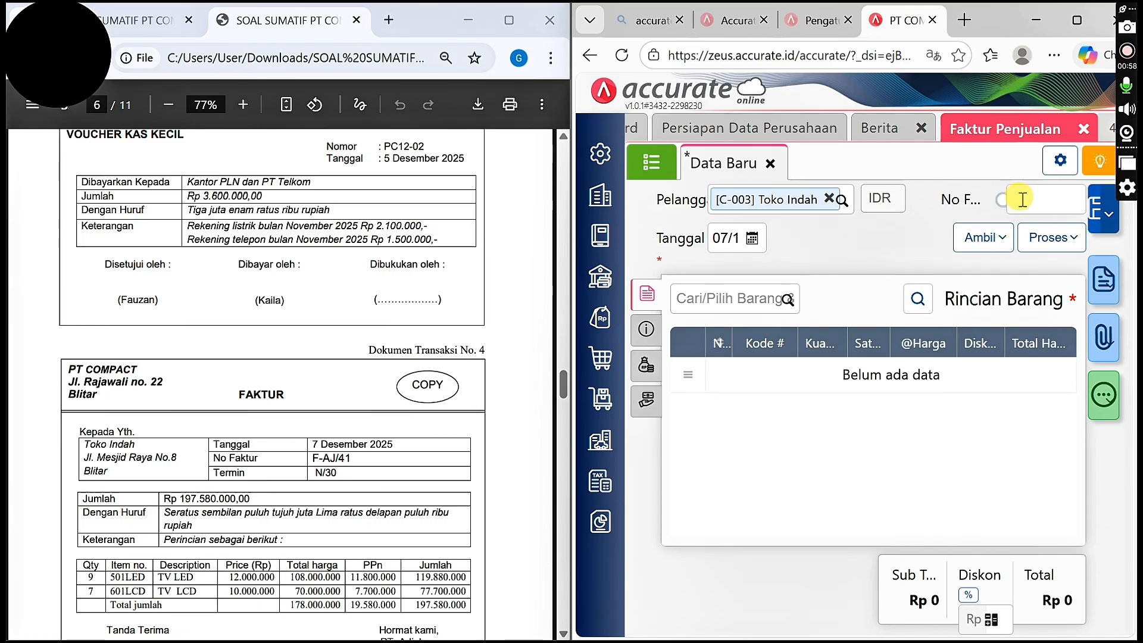
{"action": "left_click", "coordinate": [1022, 198]}
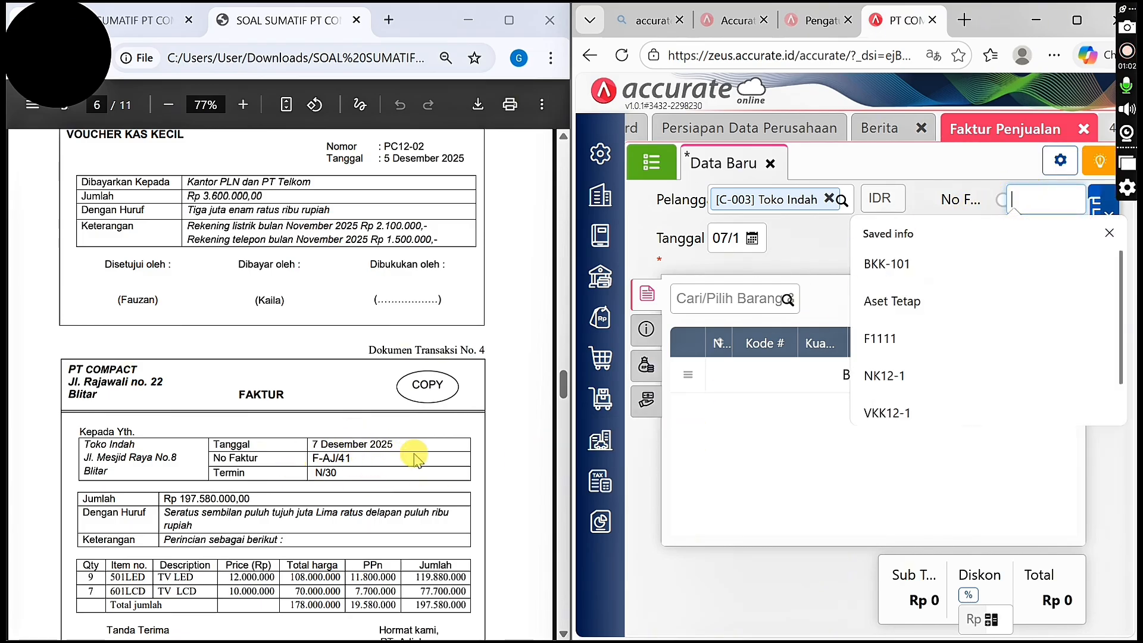
{"action": "type", "text": "F"}
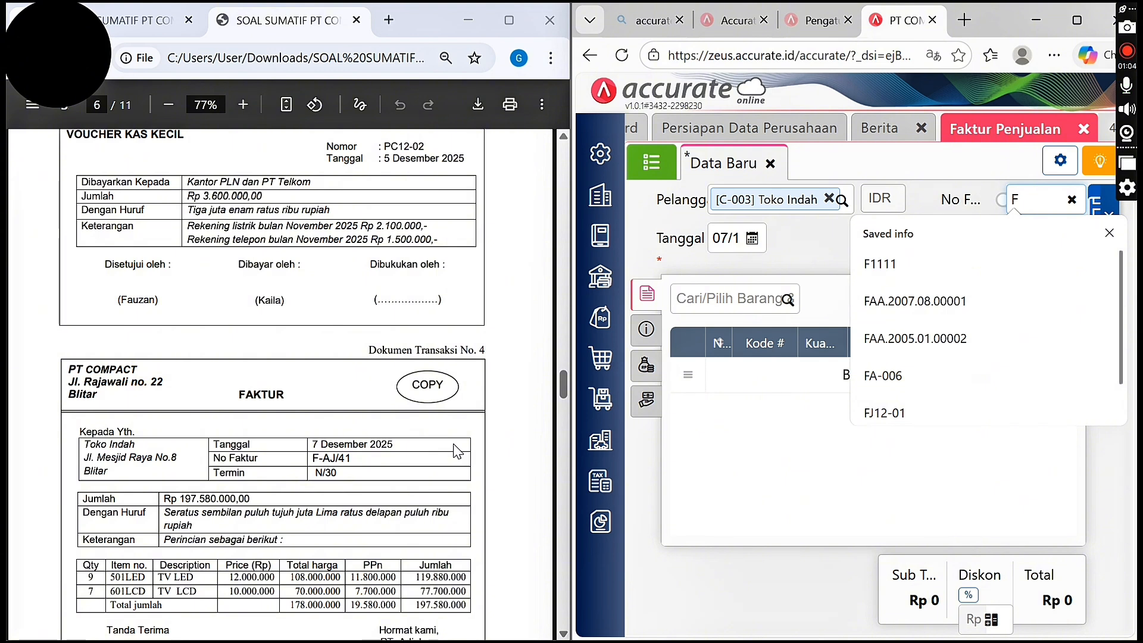
{"action": "type", "text": "-AJ/41"}
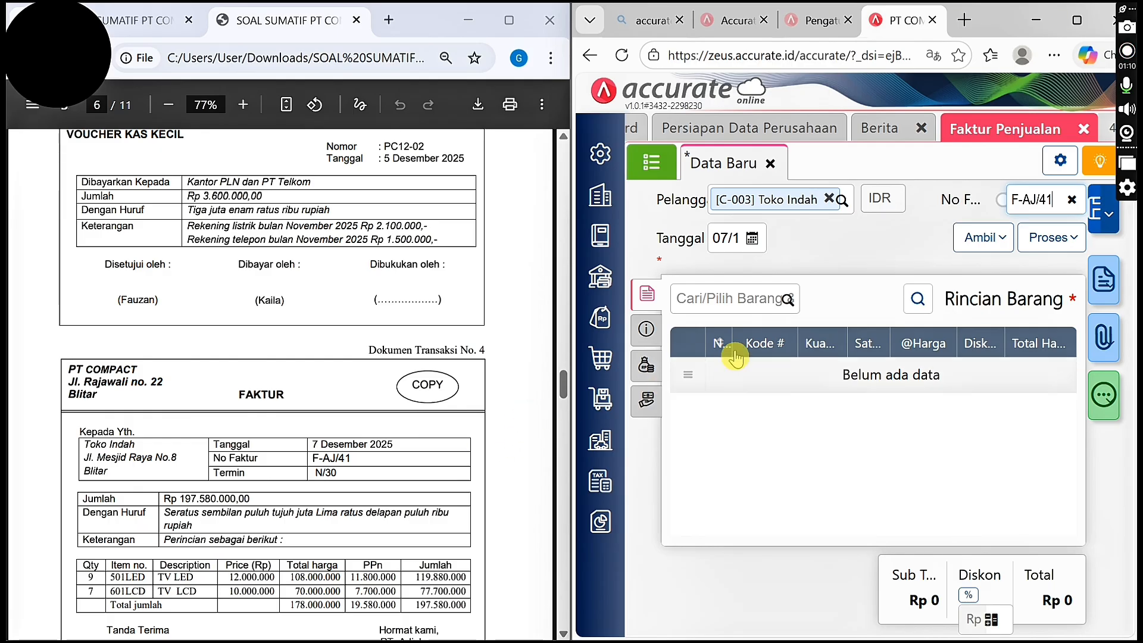
Add item 501LED (TV LED) to the invoice with a quantity of 9 units
{"action": "left_click", "coordinate": [783, 299]}
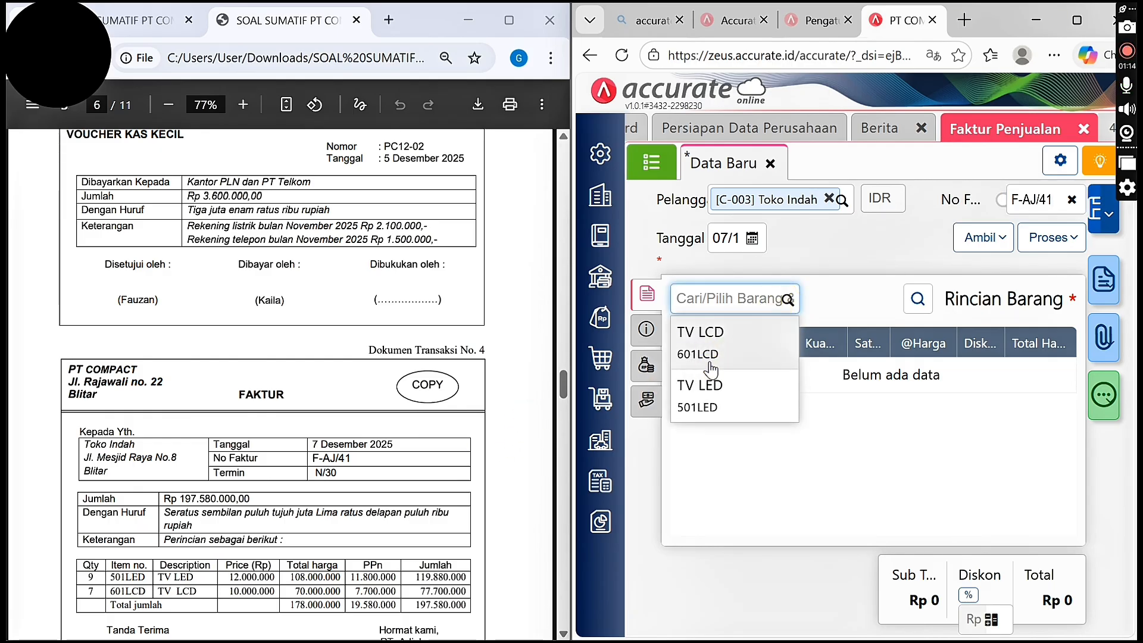
{"action": "left_click", "coordinate": [706, 407]}
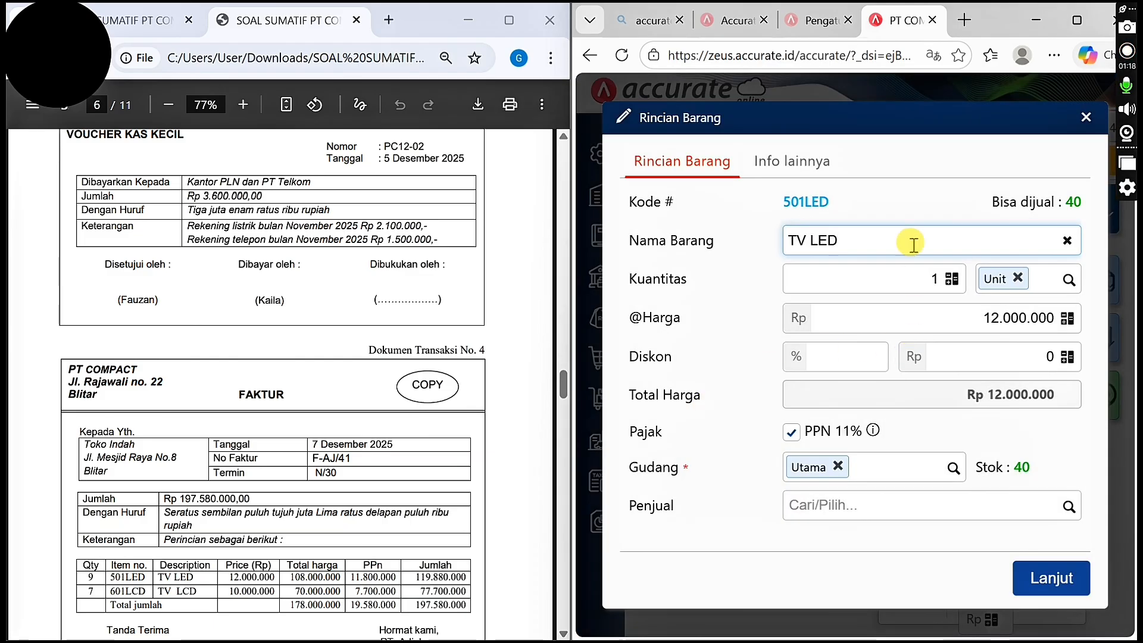
{"action": "left_click", "coordinate": [939, 277]}
{"action": "key", "text": "BackSpace"}
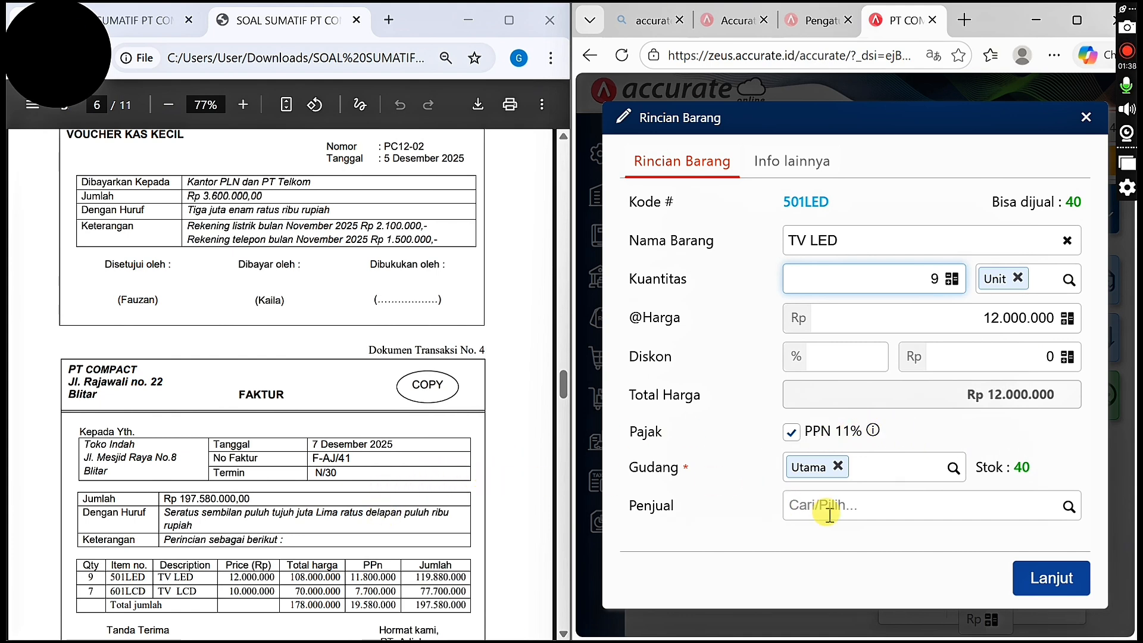
{"action": "left_click", "coordinate": [1032, 578]}
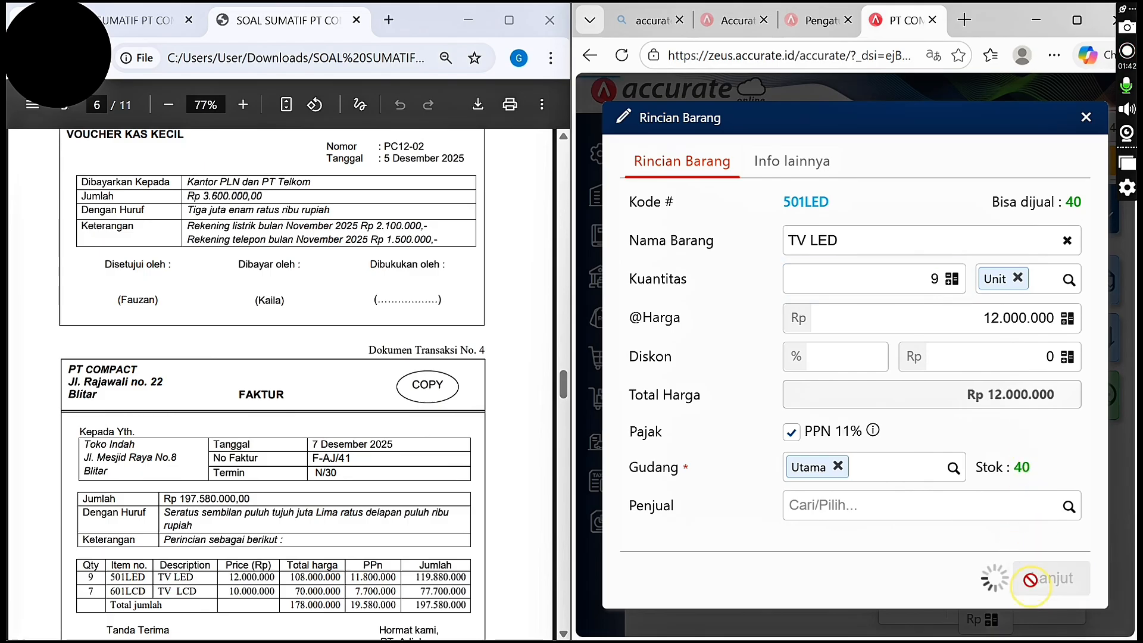
Add item 601LCD (TV LCD) to the invoice with a quantity of 7 units
{"action": "left_click", "coordinate": [786, 301]}
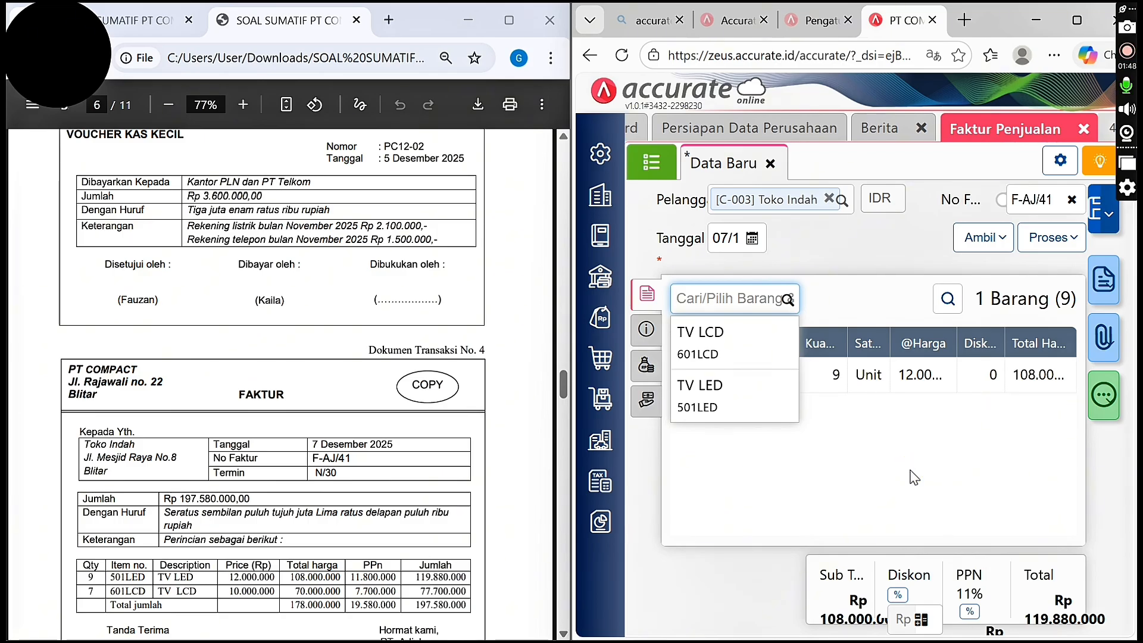
{"action": "left_click", "coordinate": [718, 391]}
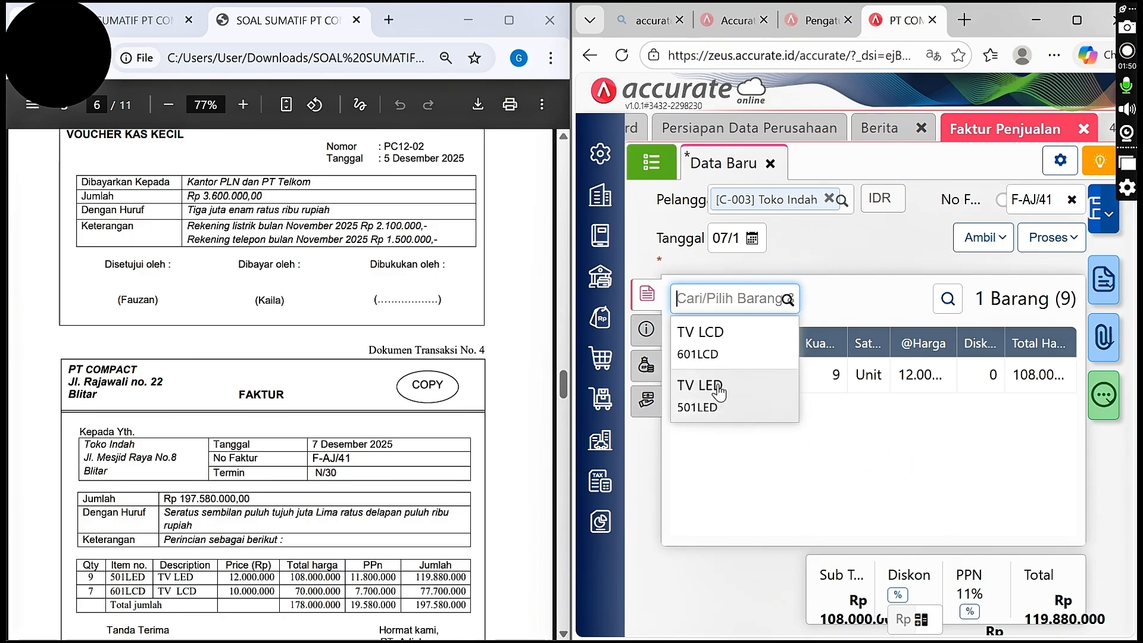
{"action": "left_click", "coordinate": [709, 356]}
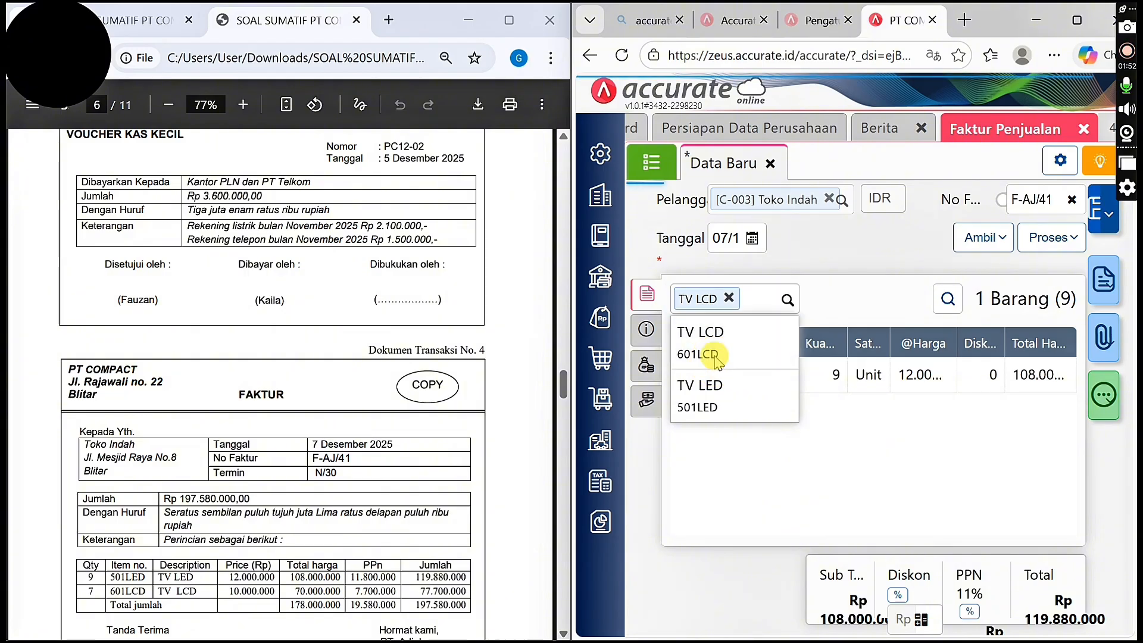
{"action": "left_click", "coordinate": [939, 276]}
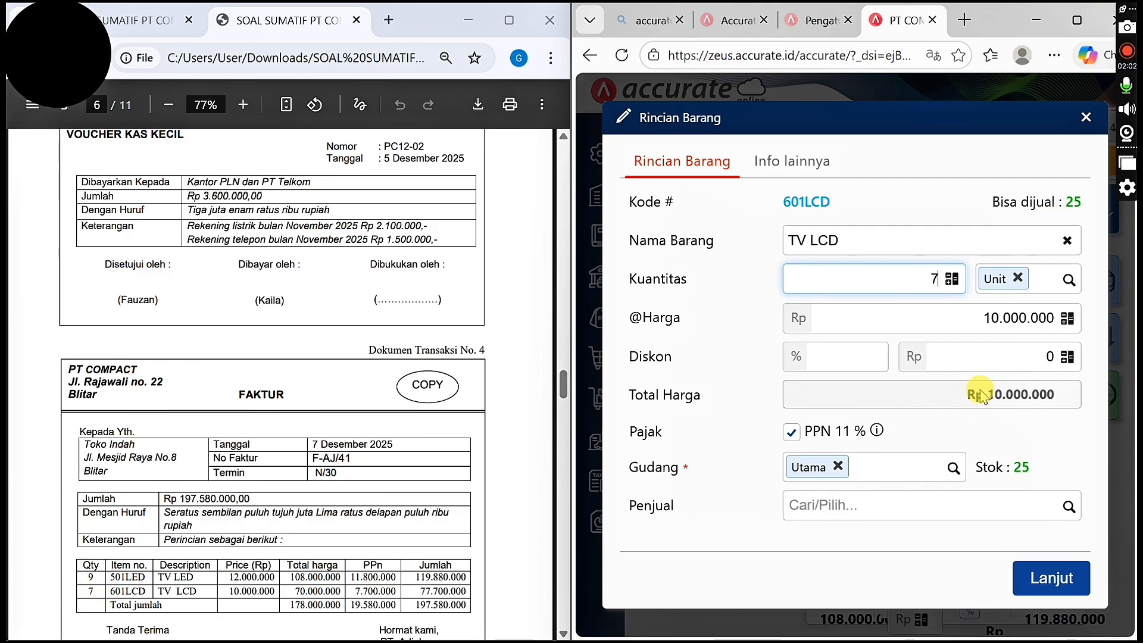
{"action": "left_click", "coordinate": [1015, 564]}
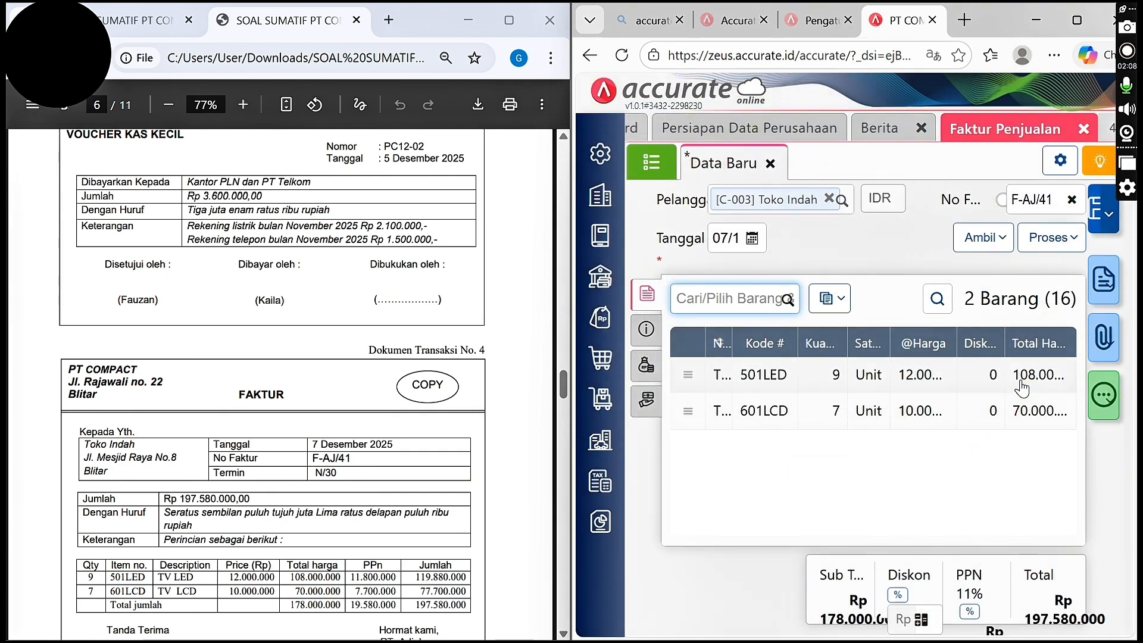
{"action": "left_click", "coordinate": [968, 420]}
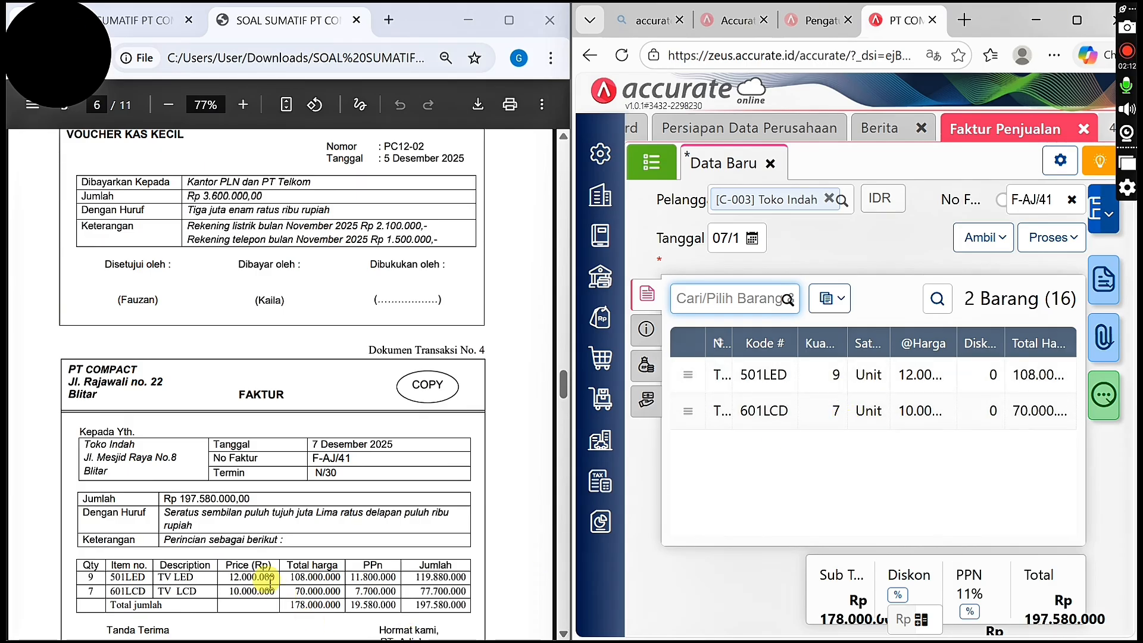
{"action": "left_click", "coordinate": [801, 384]}
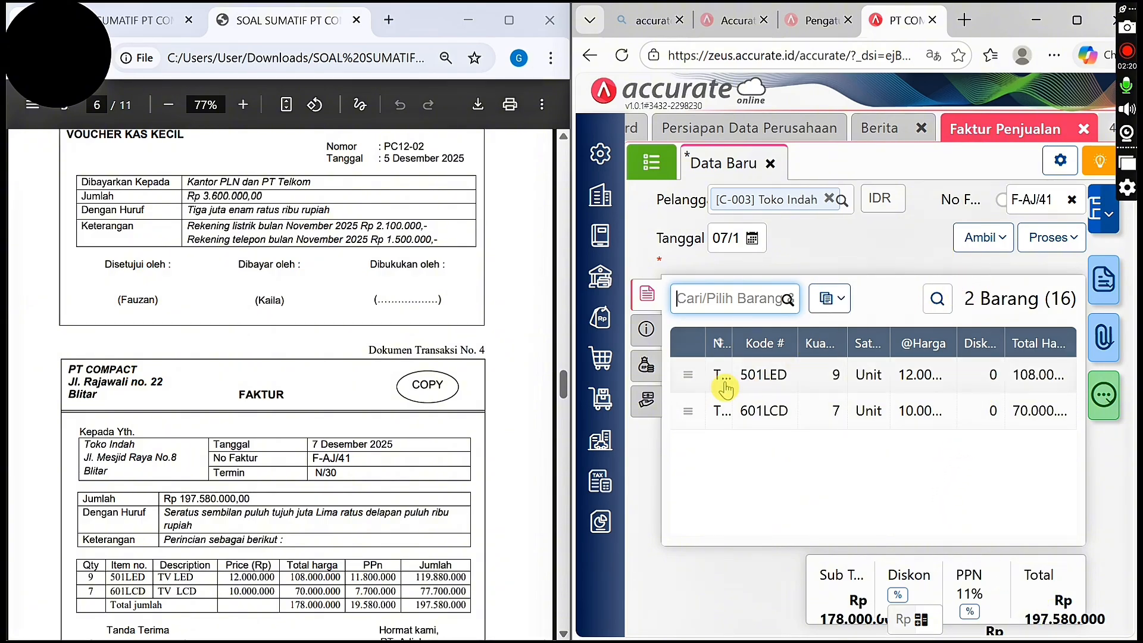
Check the sales invoice's payment terms, tax information and additional costs, and save the invoice
{"action": "left_click", "coordinate": [658, 332]}
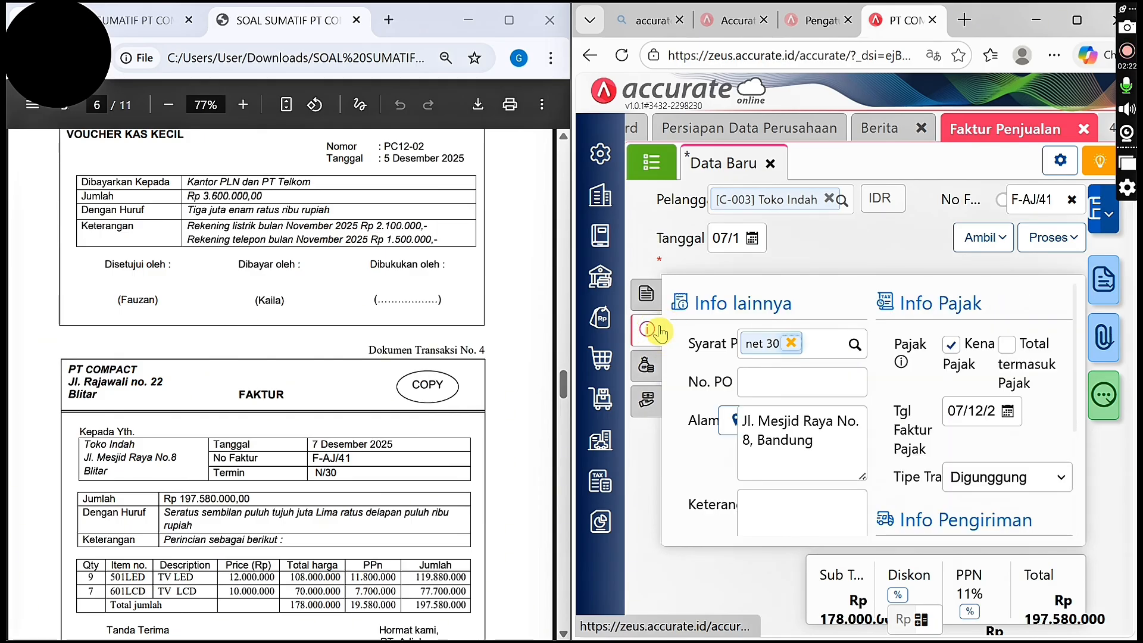
{"action": "left_click", "coordinate": [695, 382]}
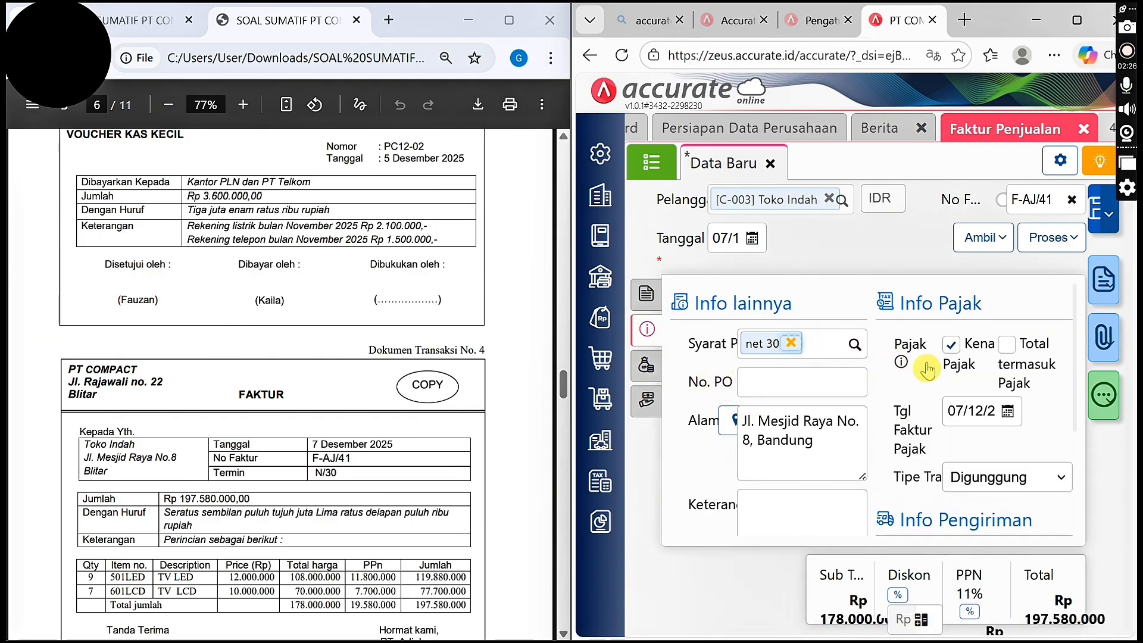
{"action": "left_click", "coordinate": [982, 410]}
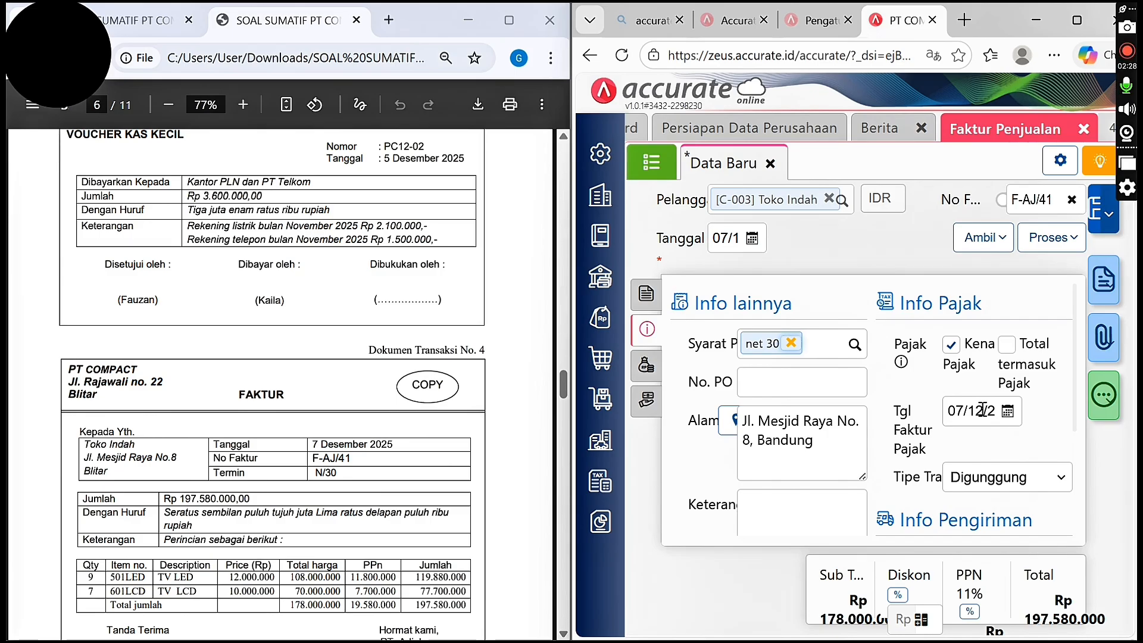
{"action": "left_click", "coordinate": [779, 512]}
{"action": "left_click", "coordinate": [780, 383]}
{"action": "left_click", "coordinate": [643, 367]}
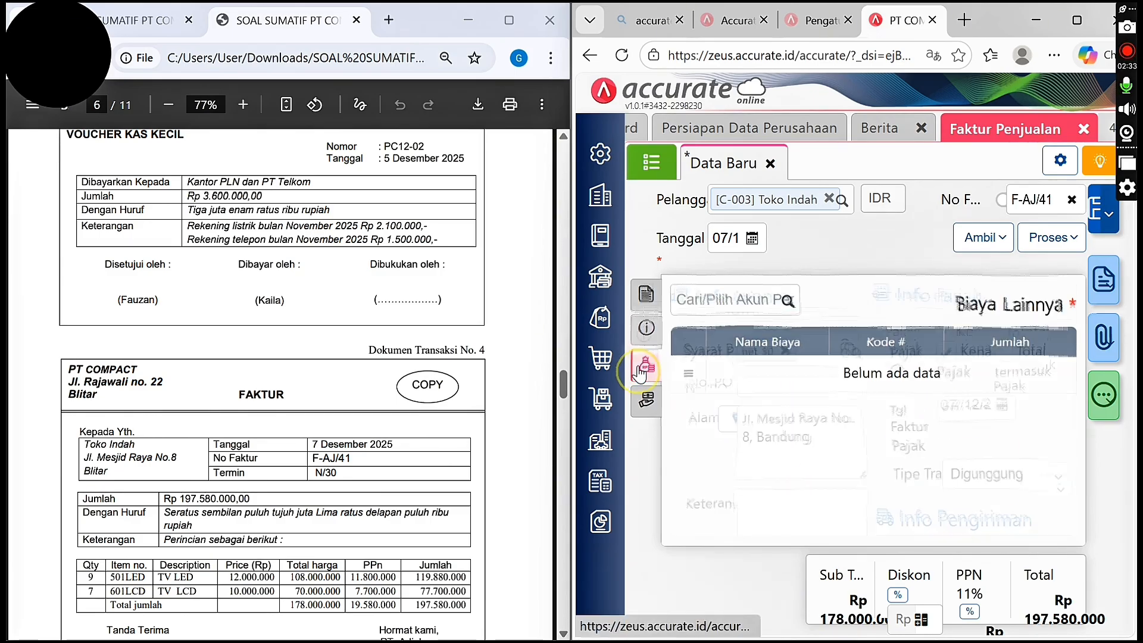
{"action": "left_click", "coordinate": [647, 403]}
{"action": "left_click", "coordinate": [646, 295]}
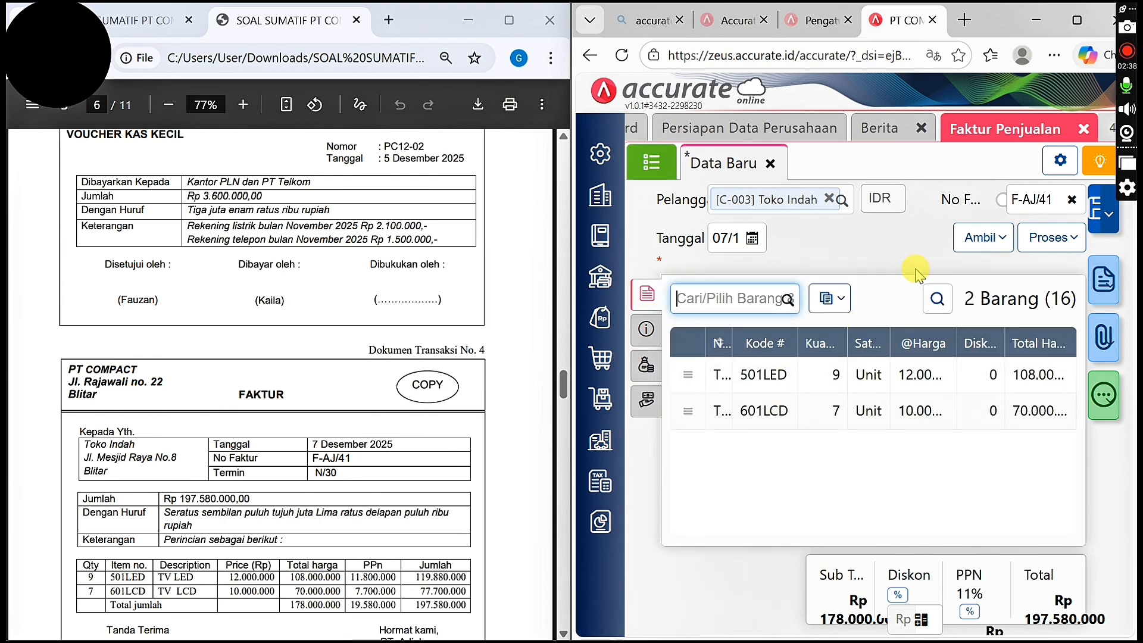
{"action": "left_click", "coordinate": [1101, 219]}
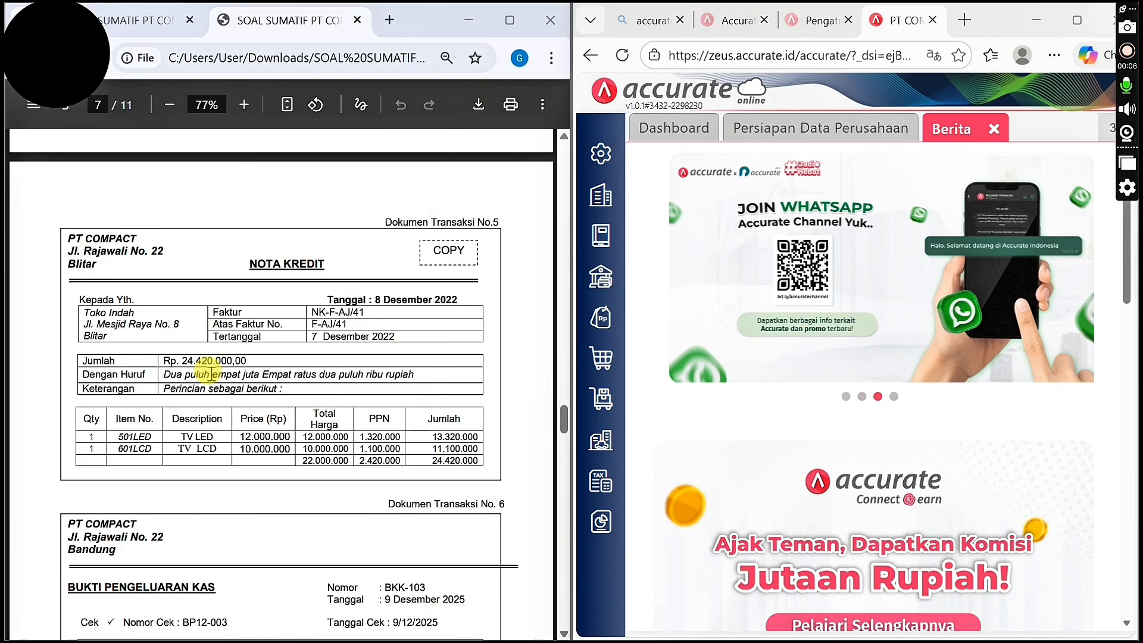
Start a new sales return (Retur Penjualan) for customer Toko Indah, following the credit note in the exercise PDF
{"action": "left_click", "coordinate": [281, 343]}
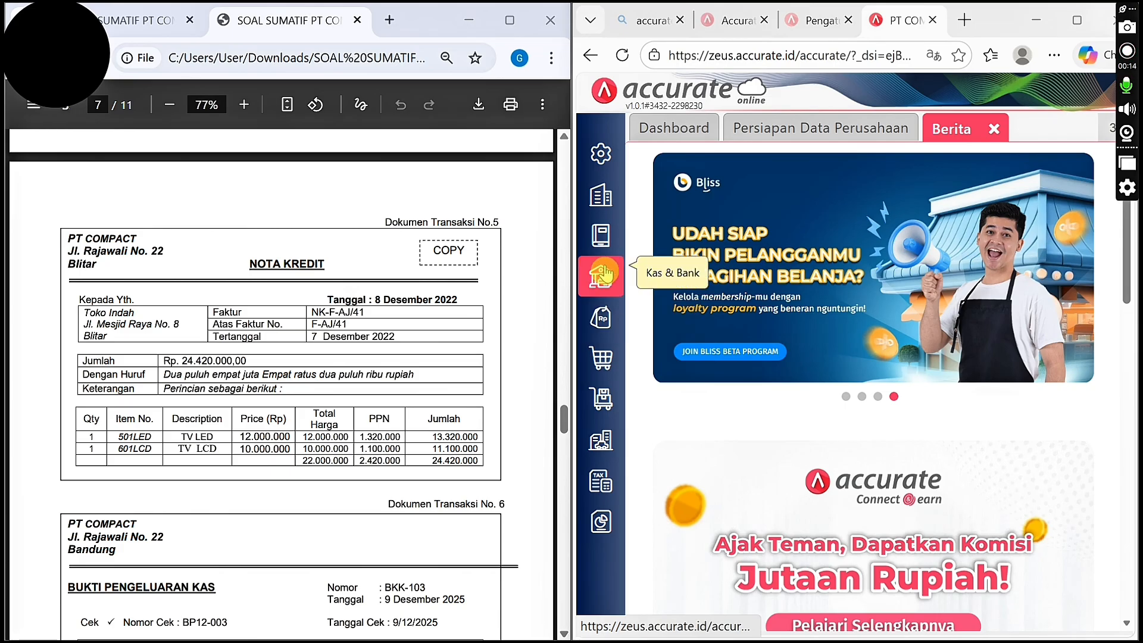
{"action": "left_click", "coordinate": [601, 317]}
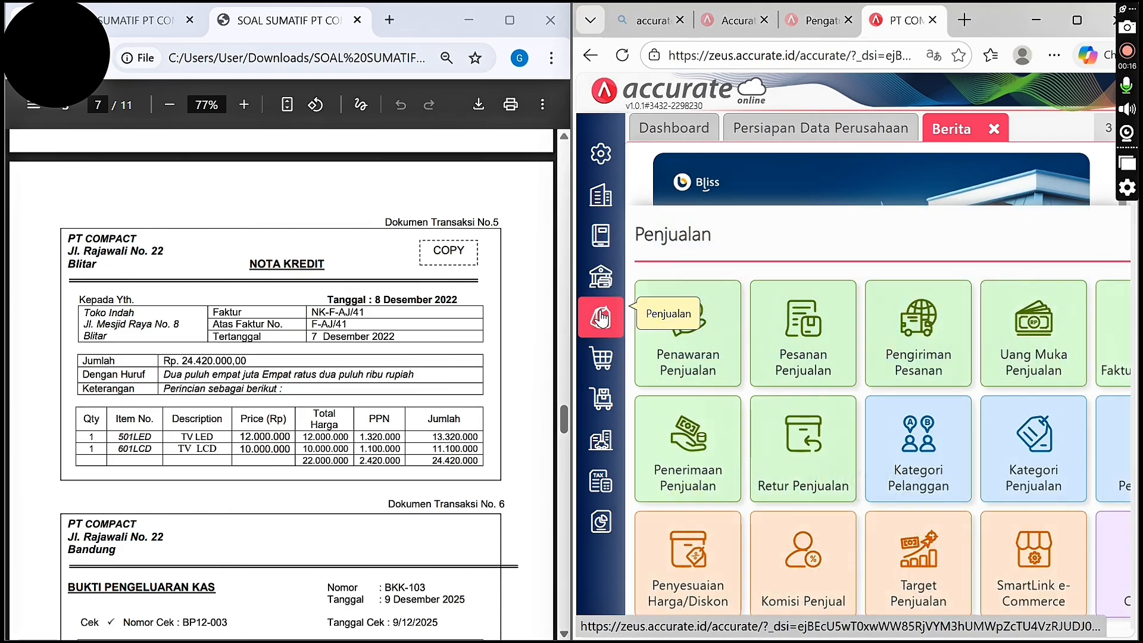
{"action": "left_click", "coordinate": [780, 472]}
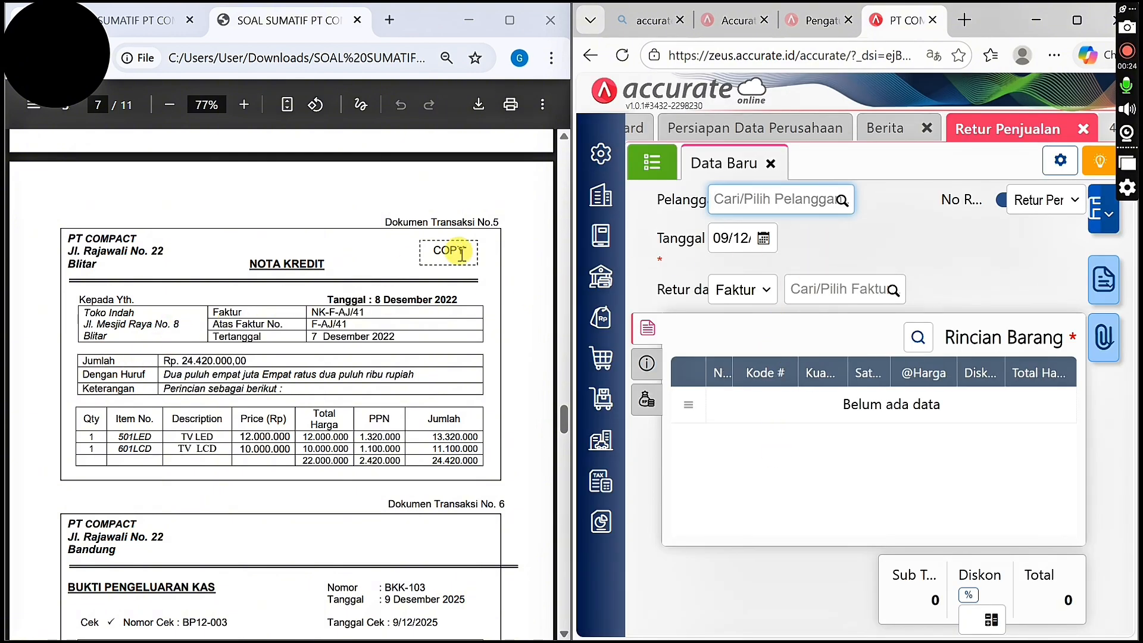
{"action": "left_click", "coordinate": [842, 203]}
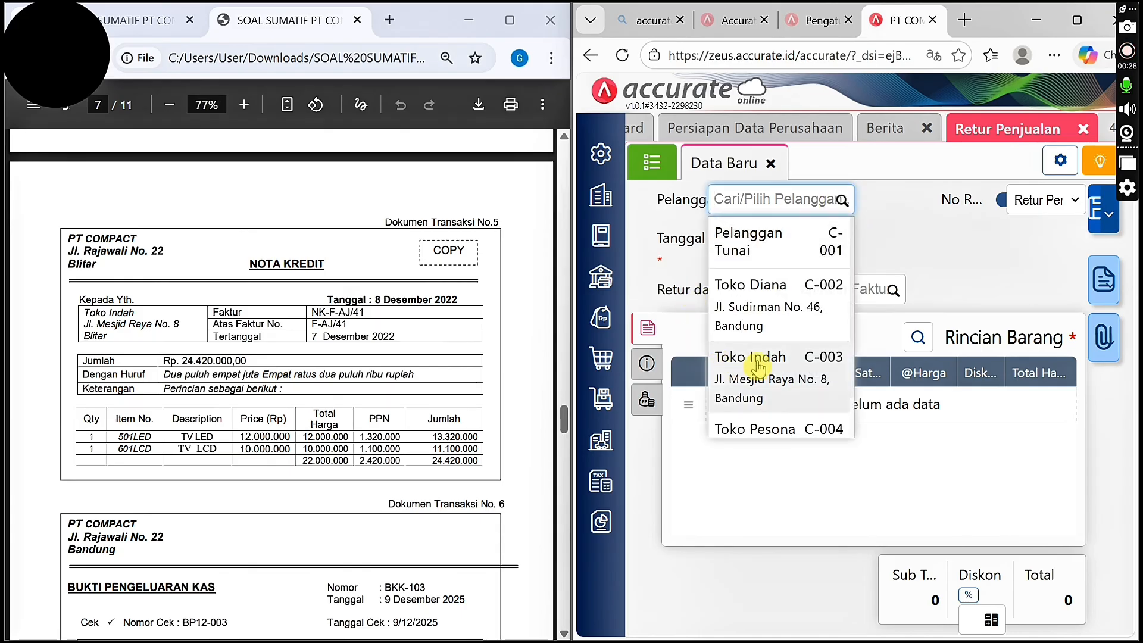
{"action": "left_click", "coordinate": [756, 363]}
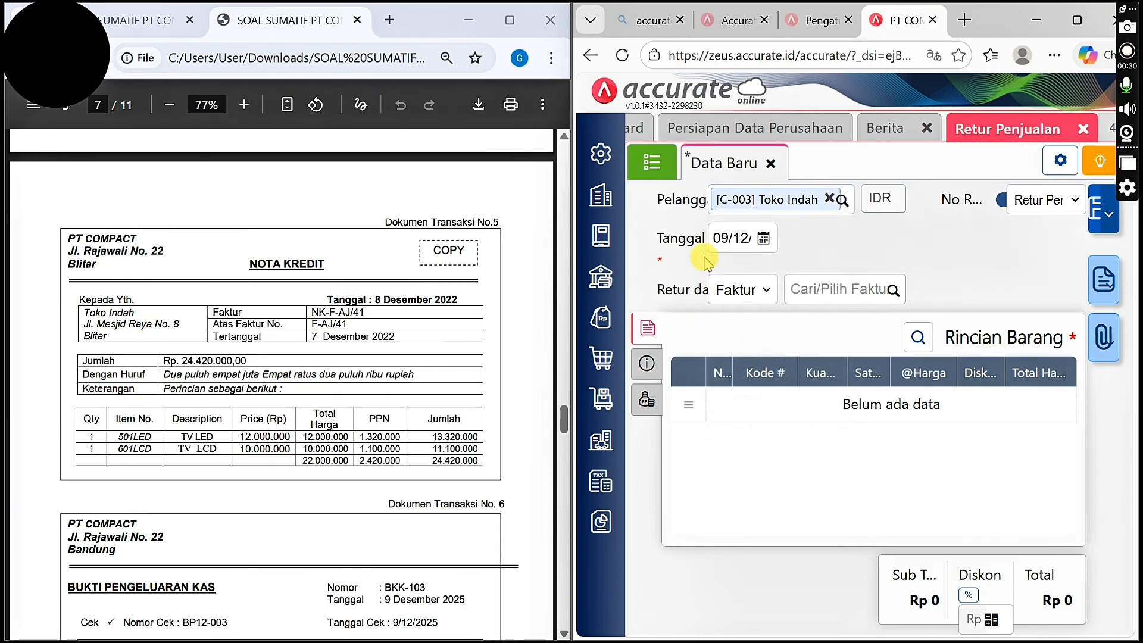
Set the sales return date to 8 December and check the original invoice in the exercise PDF
{"action": "triple_click", "coordinate": [720, 239]}
{"action": "key", "text": "BackSpace"}
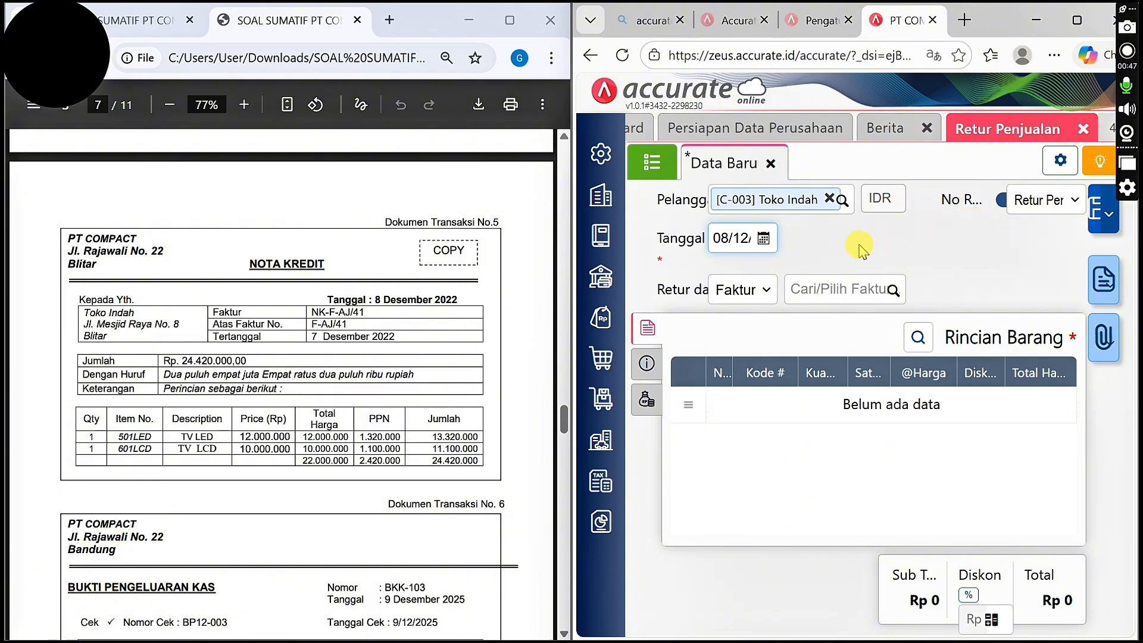
{"action": "left_click", "coordinate": [562, 394]}
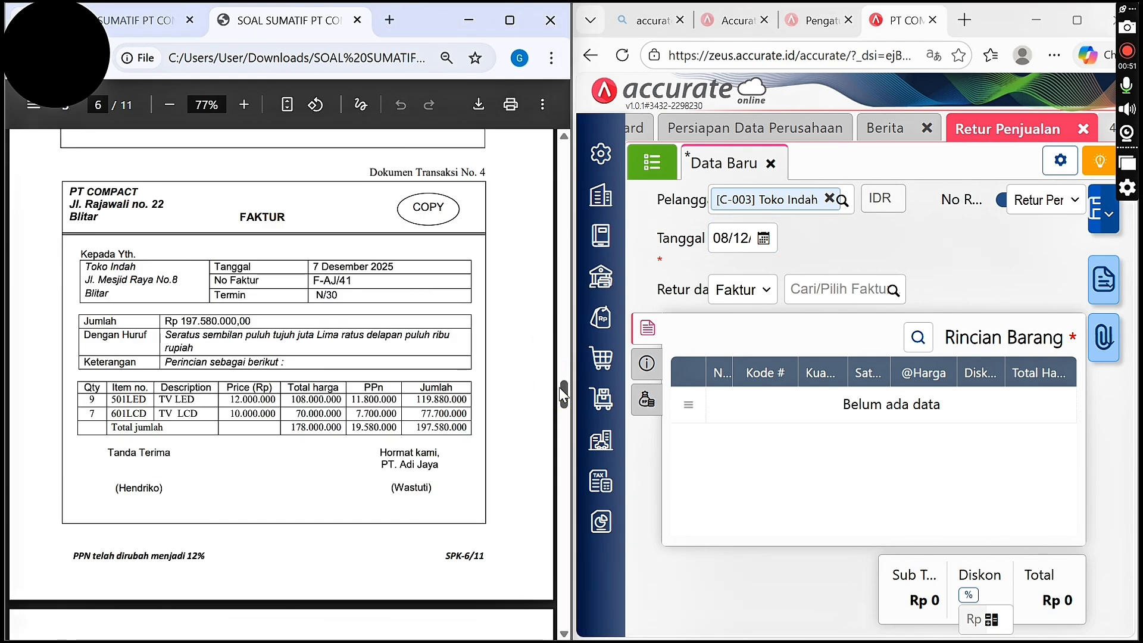
{"action": "left_click", "coordinate": [559, 424]}
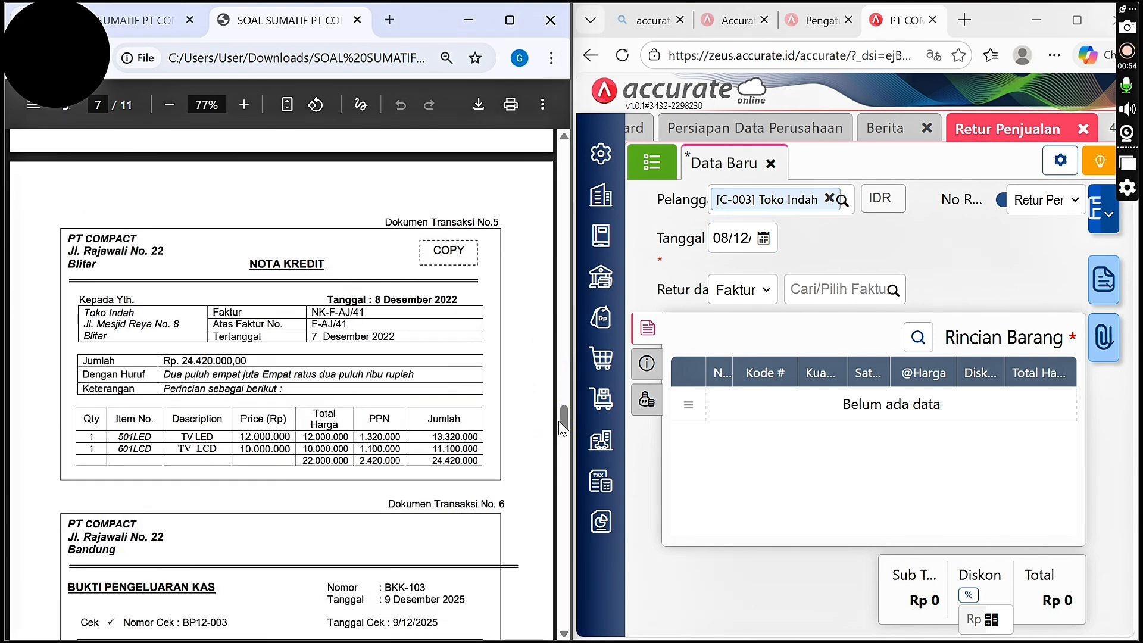
Turn off automatic numbering for the sales return and enter the return number NK-F-AJ/41
{"action": "left_click", "coordinate": [1000, 201]}
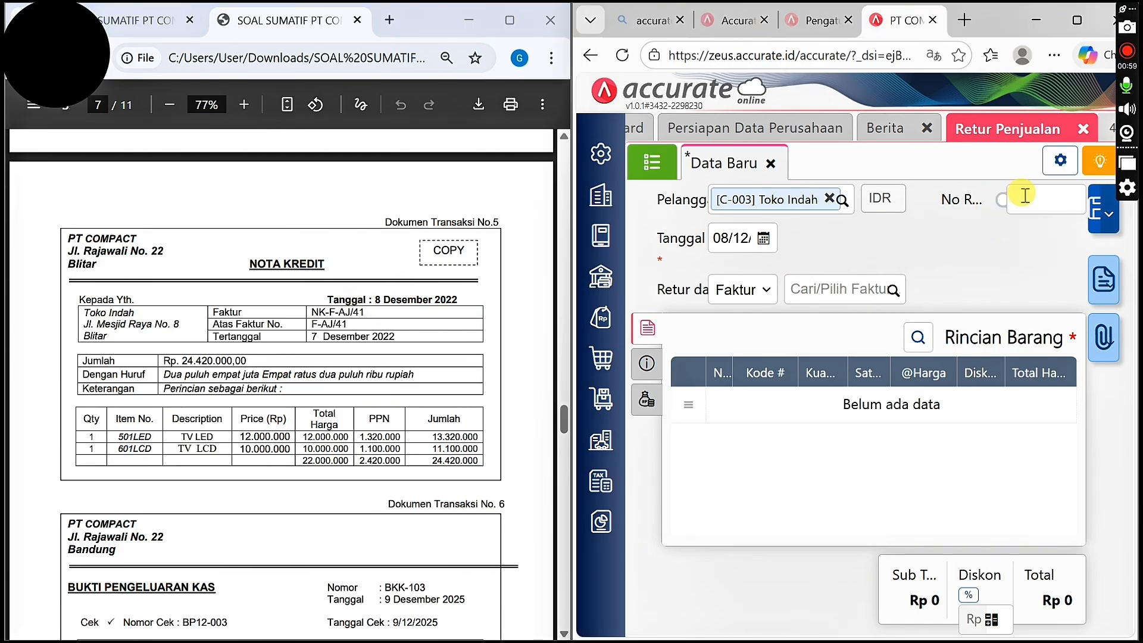
{"action": "left_click", "coordinate": [1024, 199]}
{"action": "type", "text": "NK12-1"}
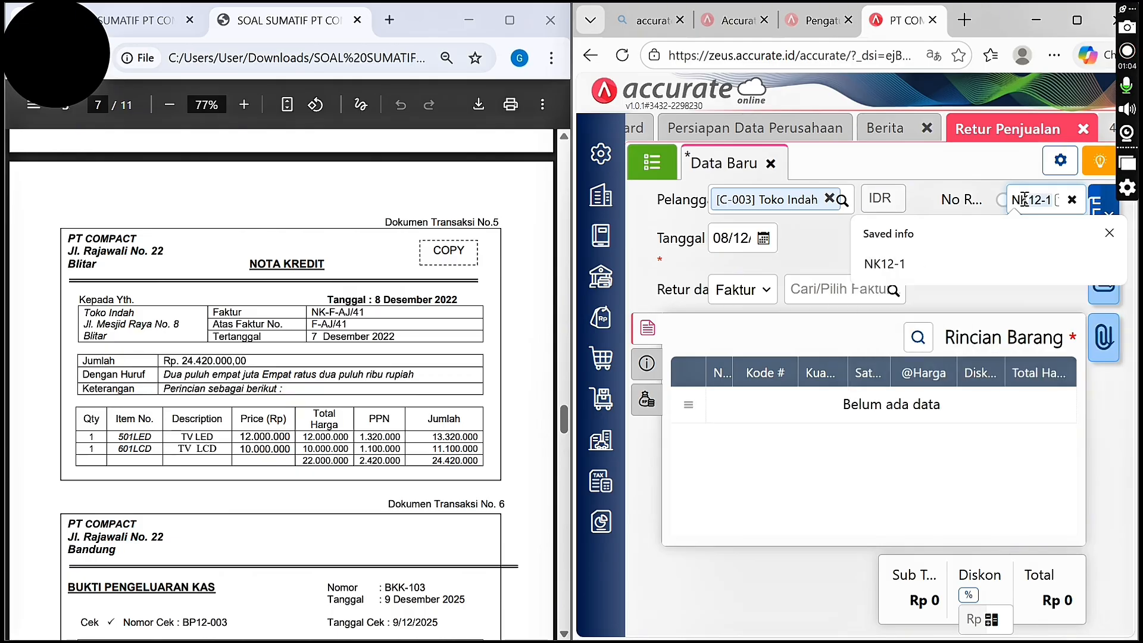
{"action": "type", "text": "-"}
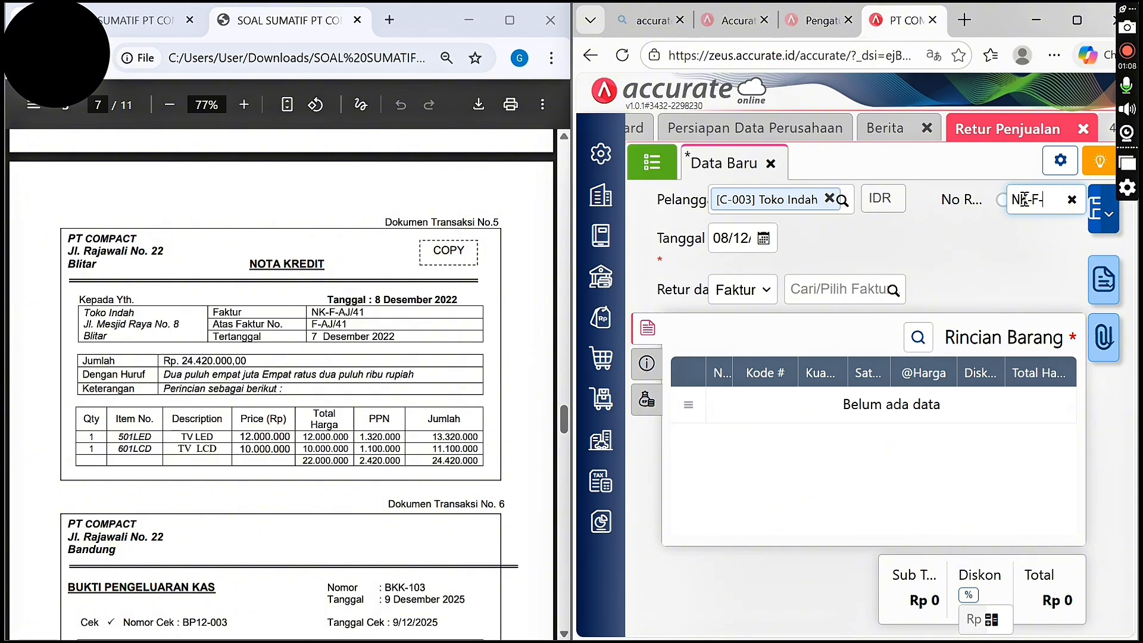
{"action": "type", "text": "F-AJ/"}
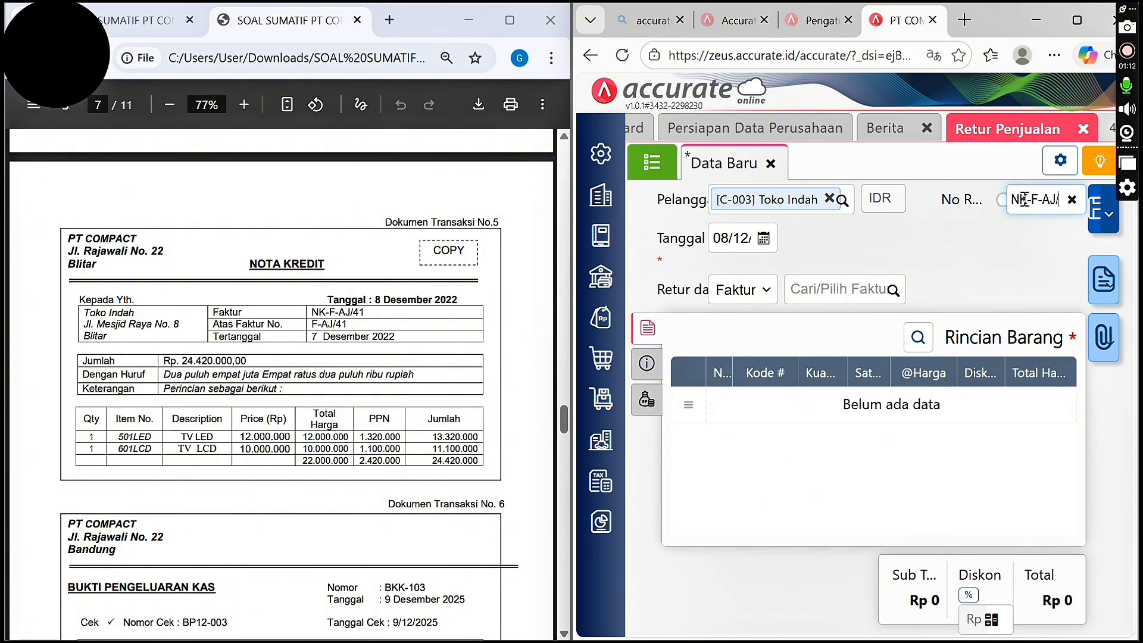
{"action": "type", "text": "41"}
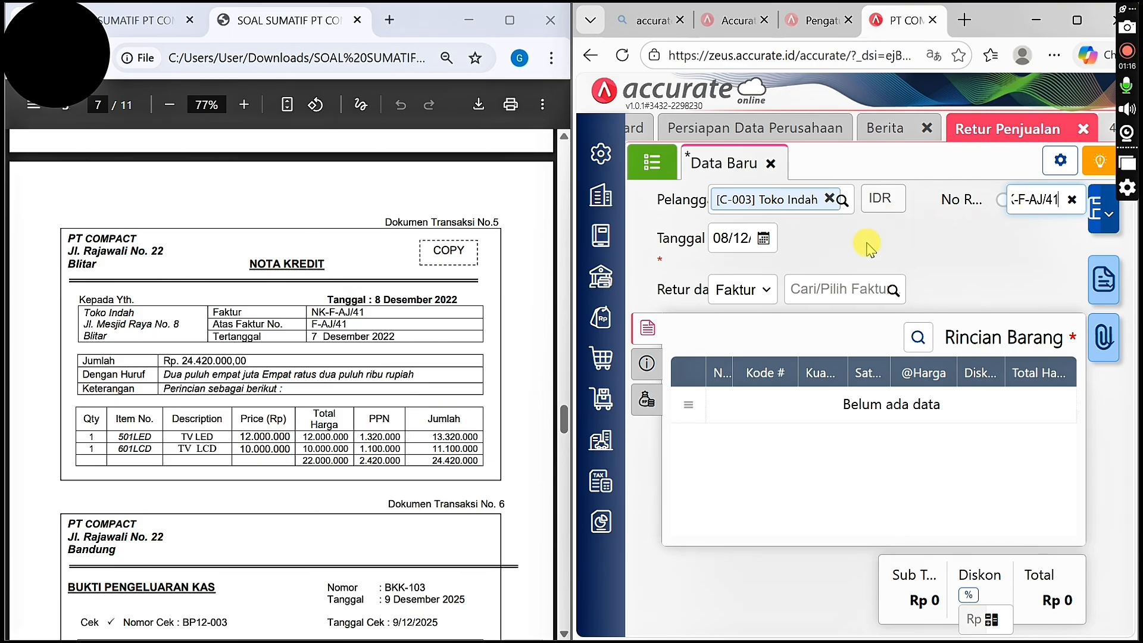
Base the return on invoice F-AJ/41 and bring in item 601LCD (TV LCD) with a quantity of 1 unit
{"action": "left_click", "coordinate": [896, 290]}
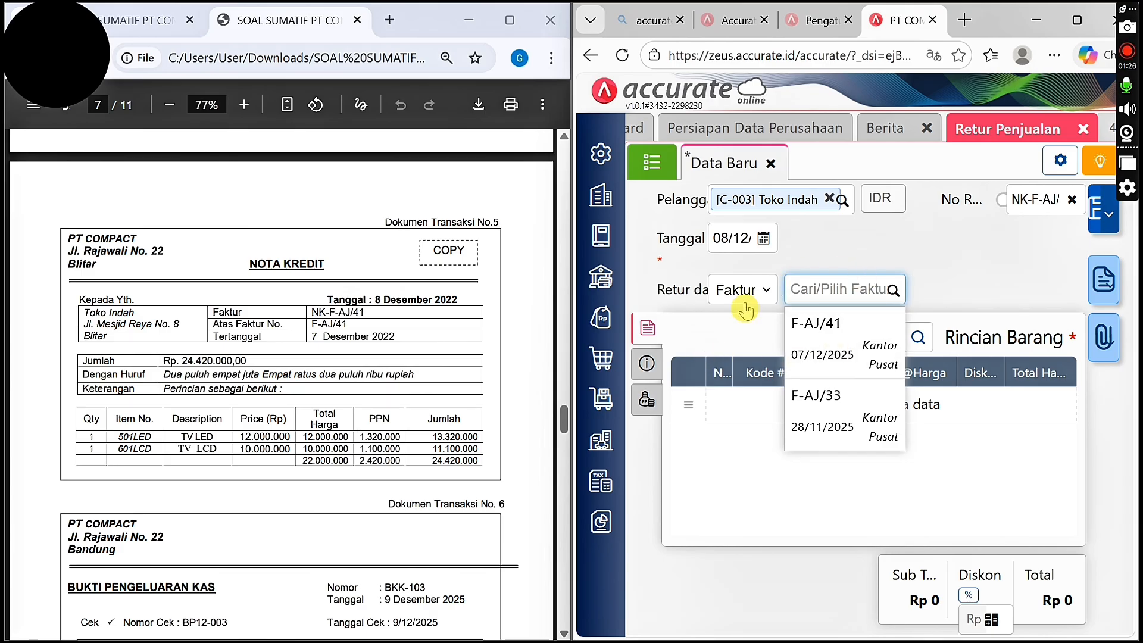
{"action": "left_click", "coordinate": [836, 344]}
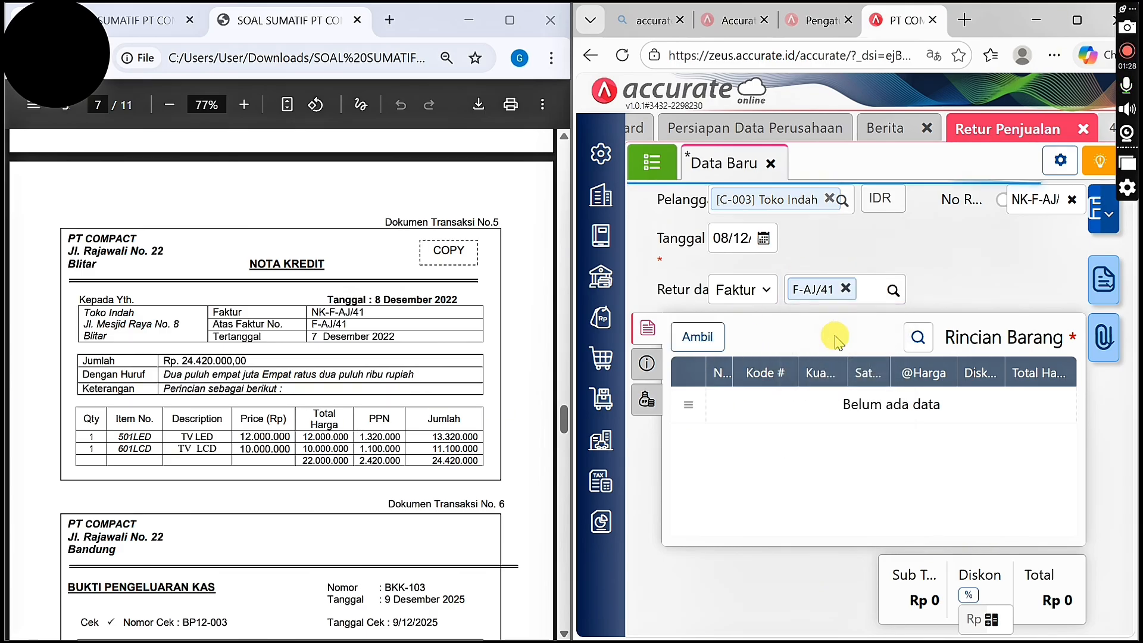
{"action": "left_click", "coordinate": [683, 341]}
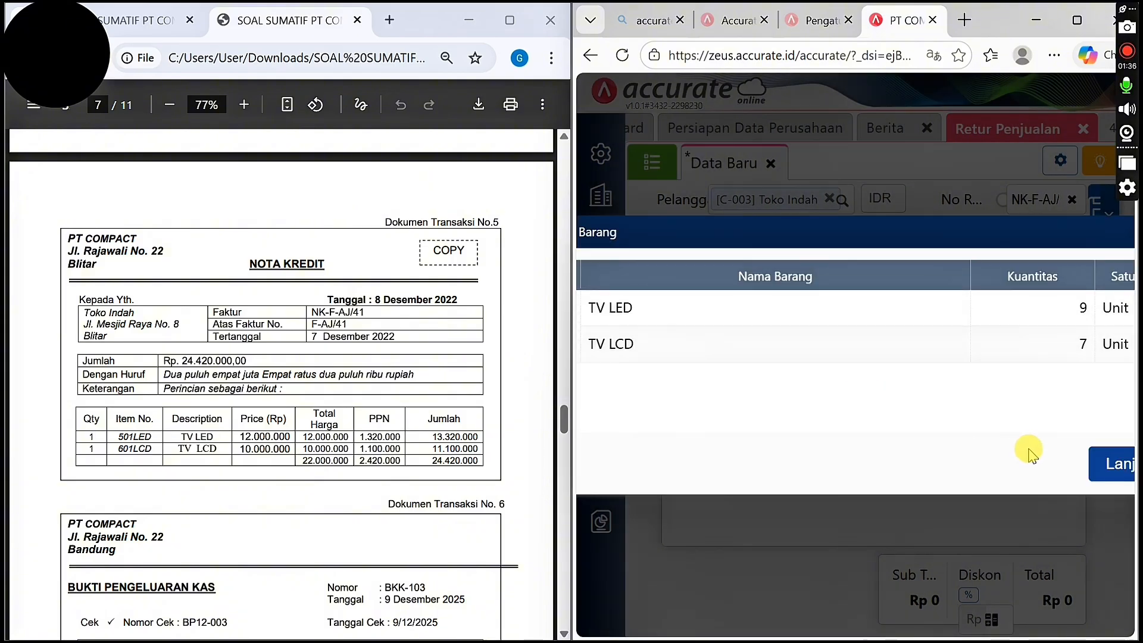
{"action": "left_click", "coordinate": [1101, 470]}
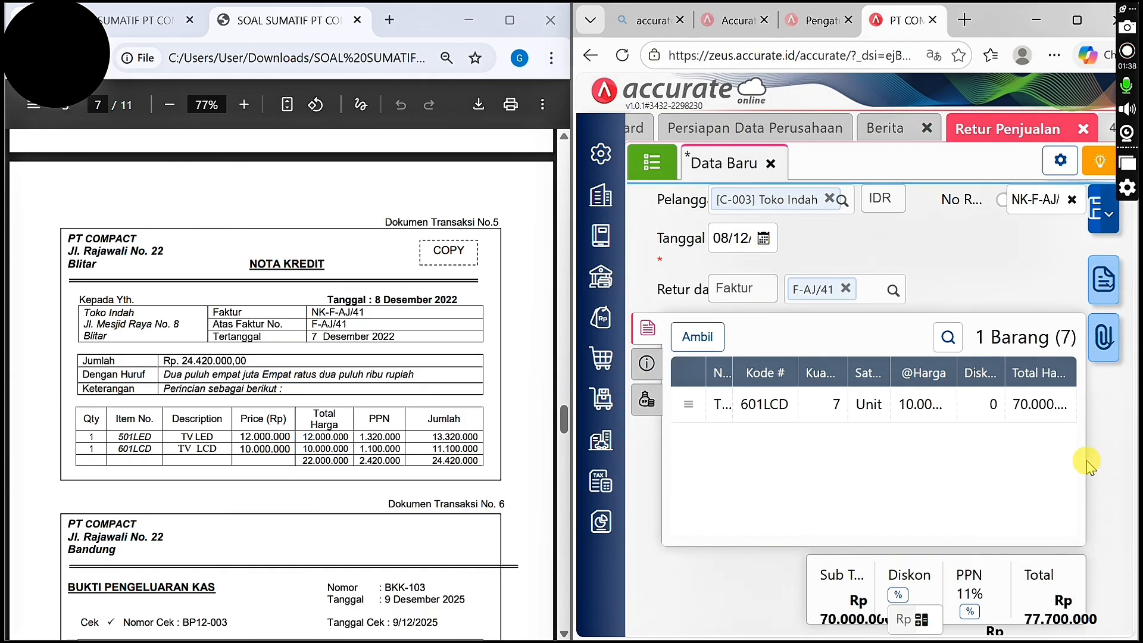
{"action": "left_click", "coordinate": [904, 409]}
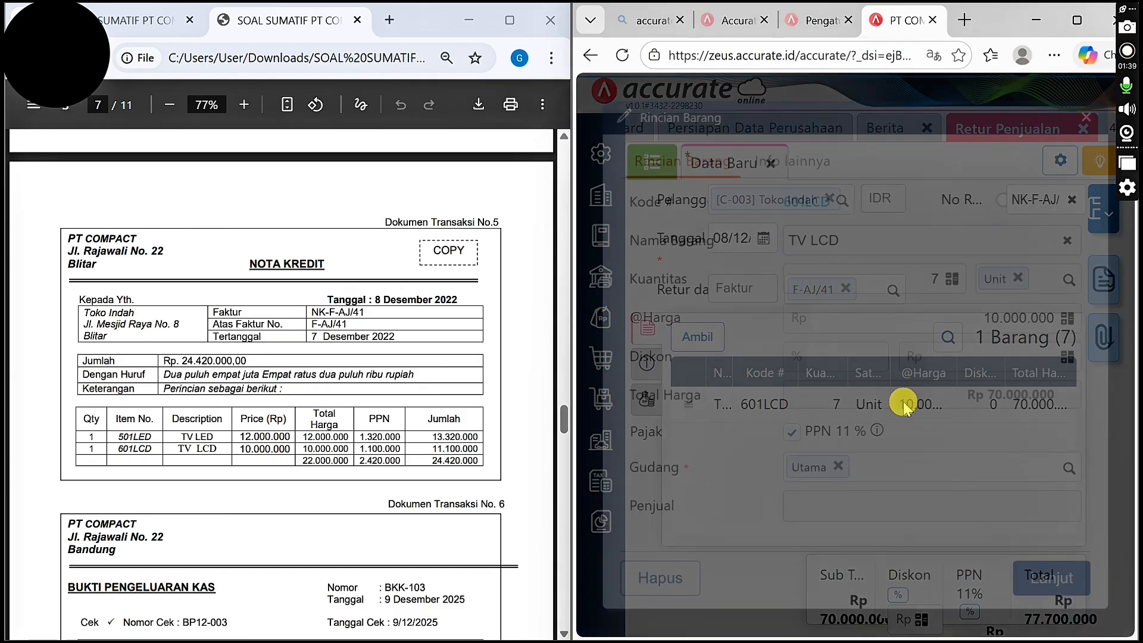
{"action": "left_click", "coordinate": [910, 269]}
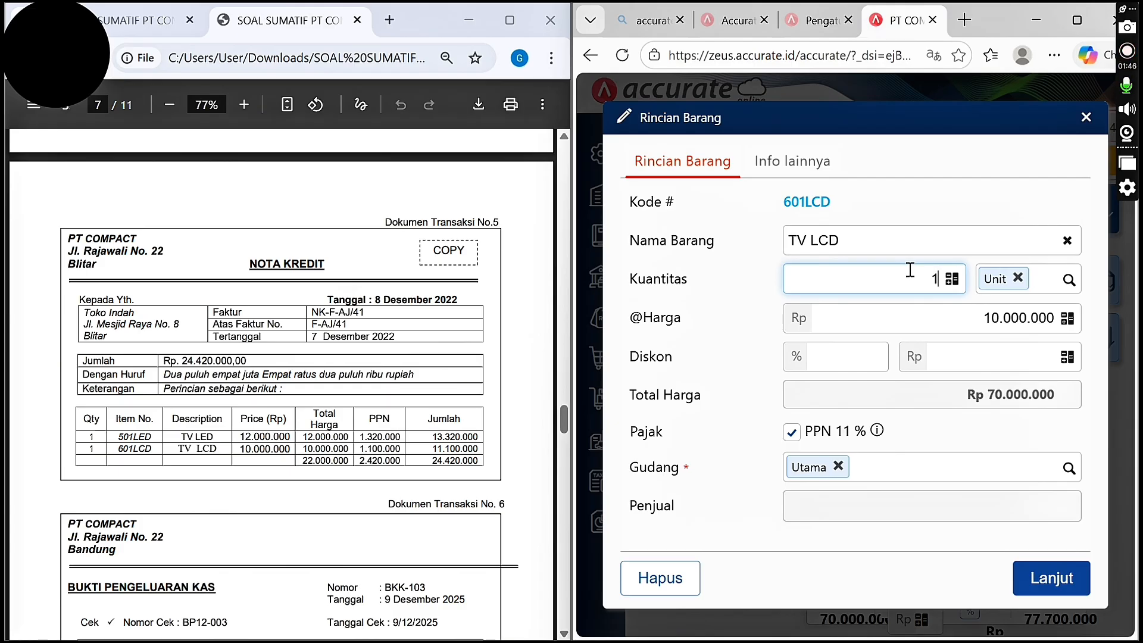
{"action": "left_click", "coordinate": [1032, 564]}
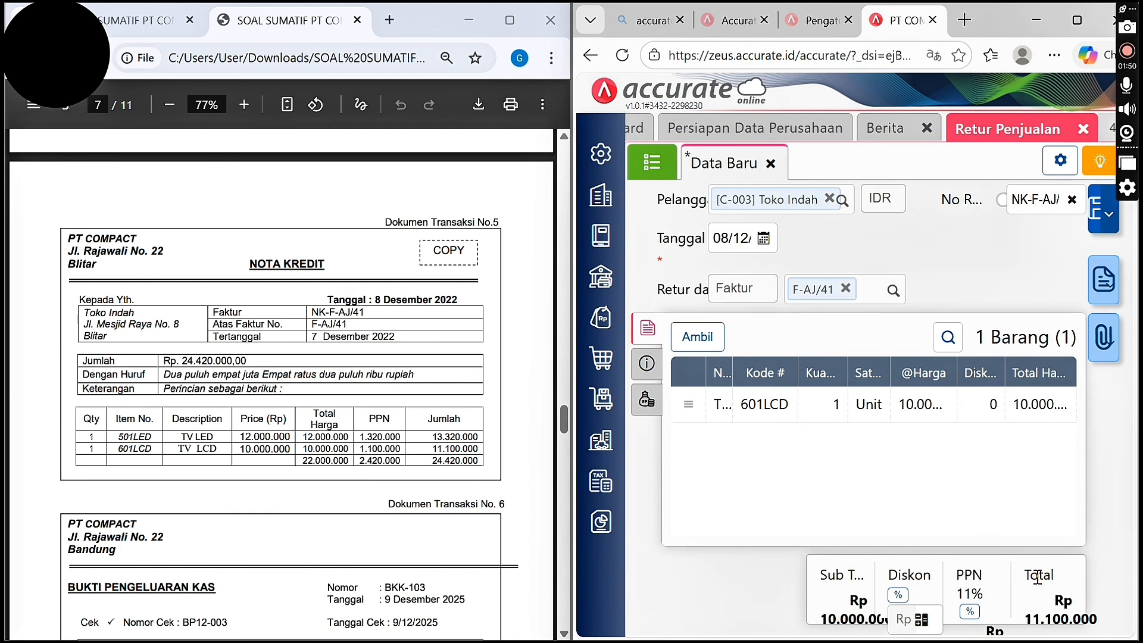
Bring item 501LED (TV LED) from the invoice into the return with a quantity of 1 unit
{"action": "left_click", "coordinate": [706, 334]}
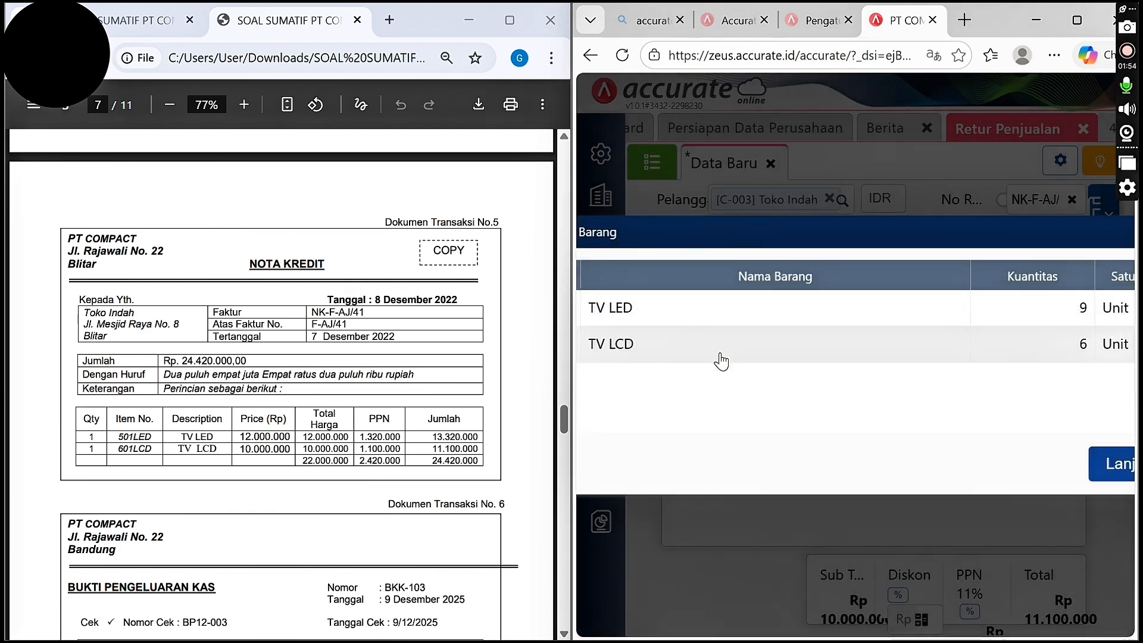
{"action": "left_click", "coordinate": [1097, 466]}
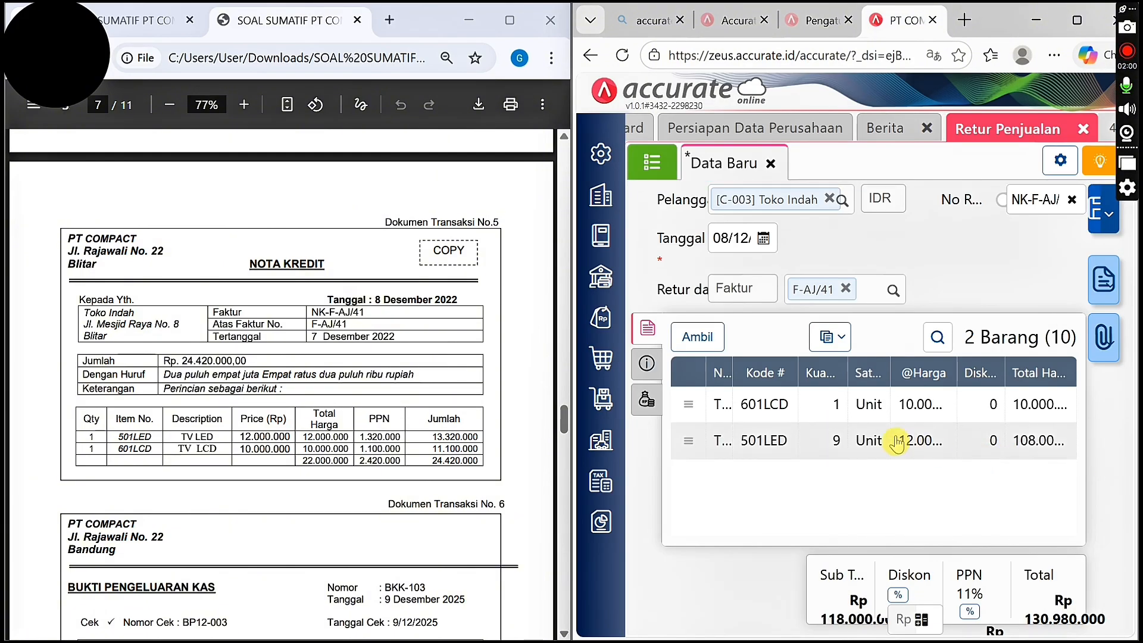
{"action": "left_click", "coordinate": [895, 442]}
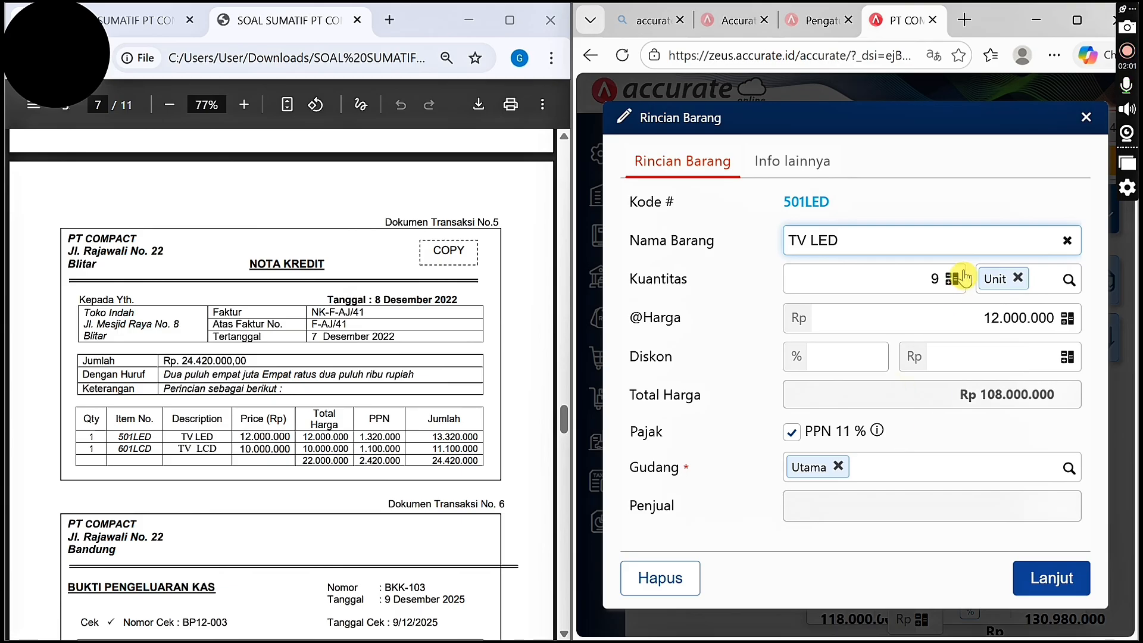
{"action": "left_click", "coordinate": [930, 277]}
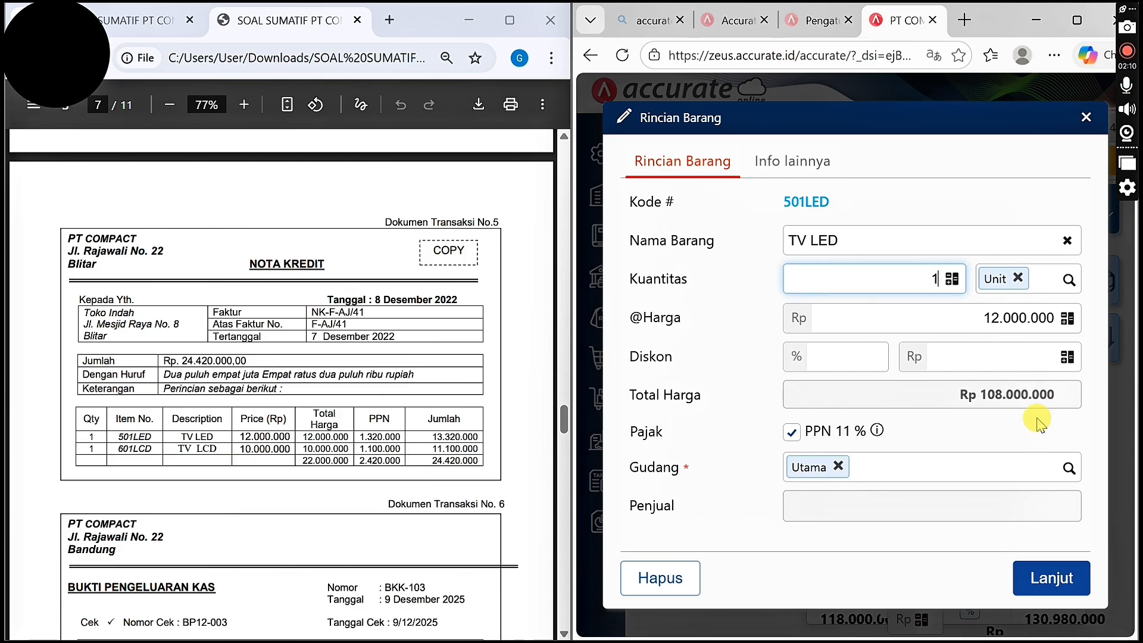
{"action": "left_click", "coordinate": [1051, 582]}
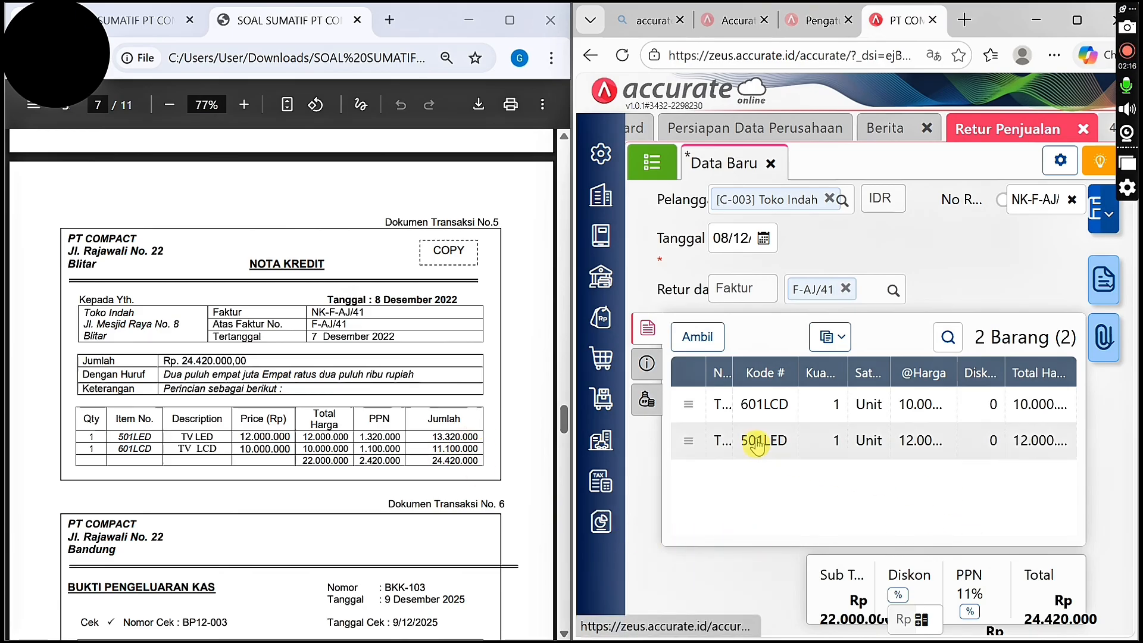
Check the sales return's goods-return option, tax information and additional costs, and save the return
{"action": "left_click", "coordinate": [650, 371]}
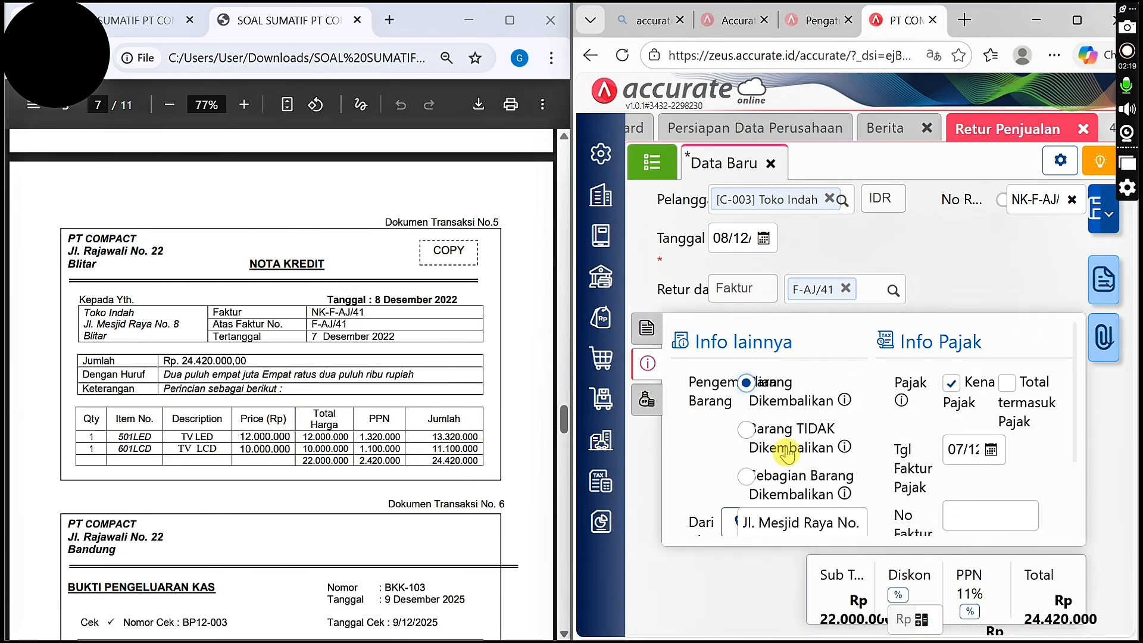
{"action": "left_click", "coordinate": [646, 399]}
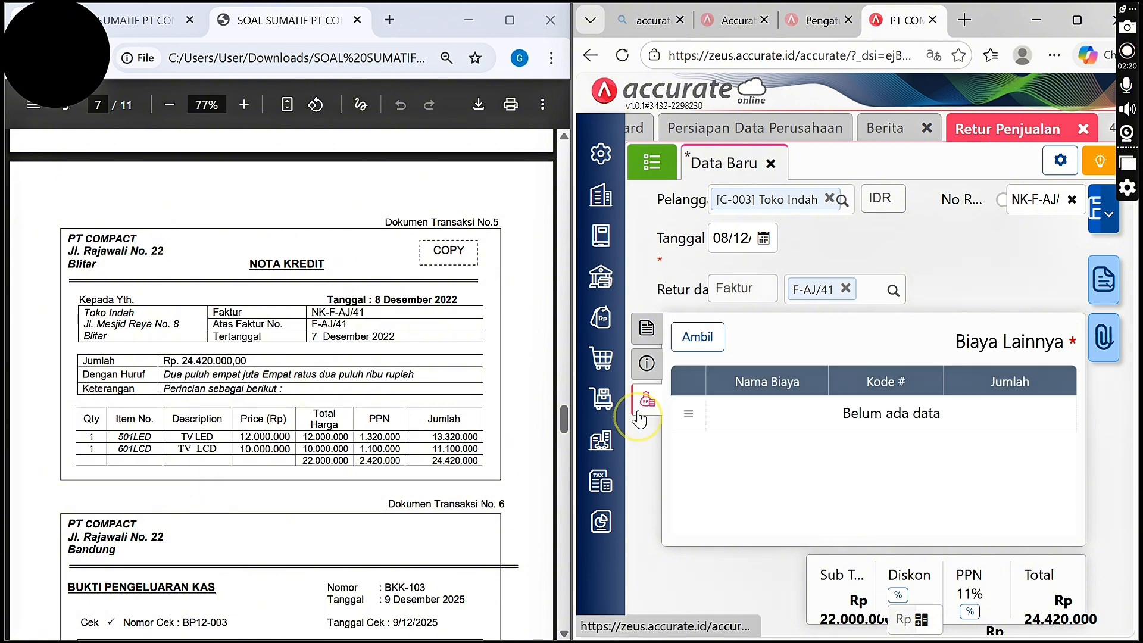
{"action": "left_click", "coordinate": [646, 328]}
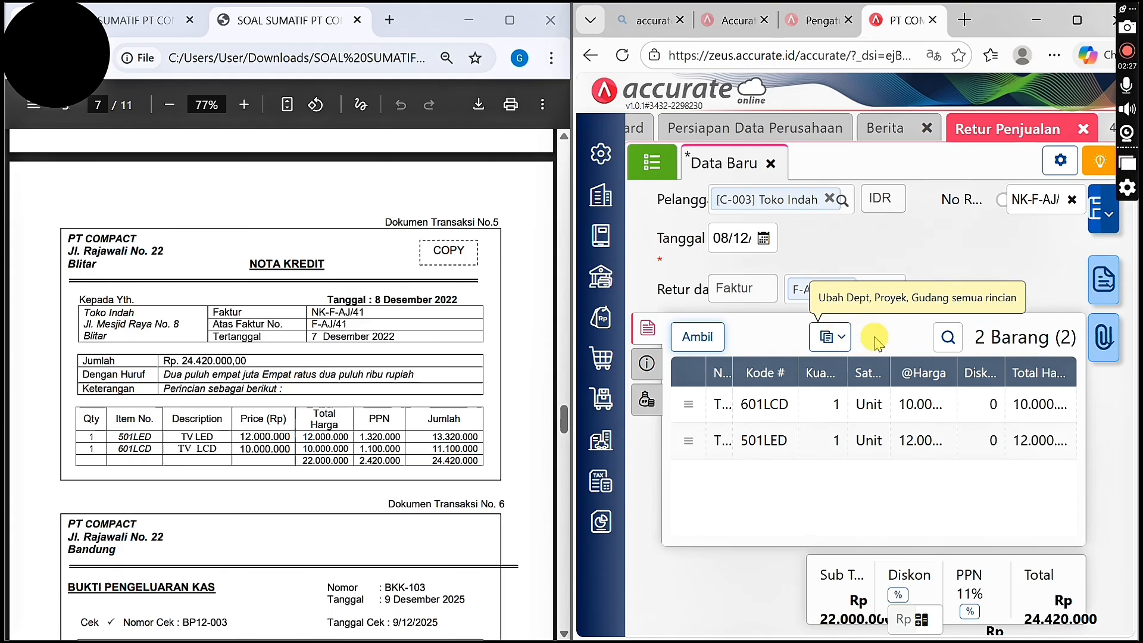
{"action": "left_click", "coordinate": [1098, 222]}
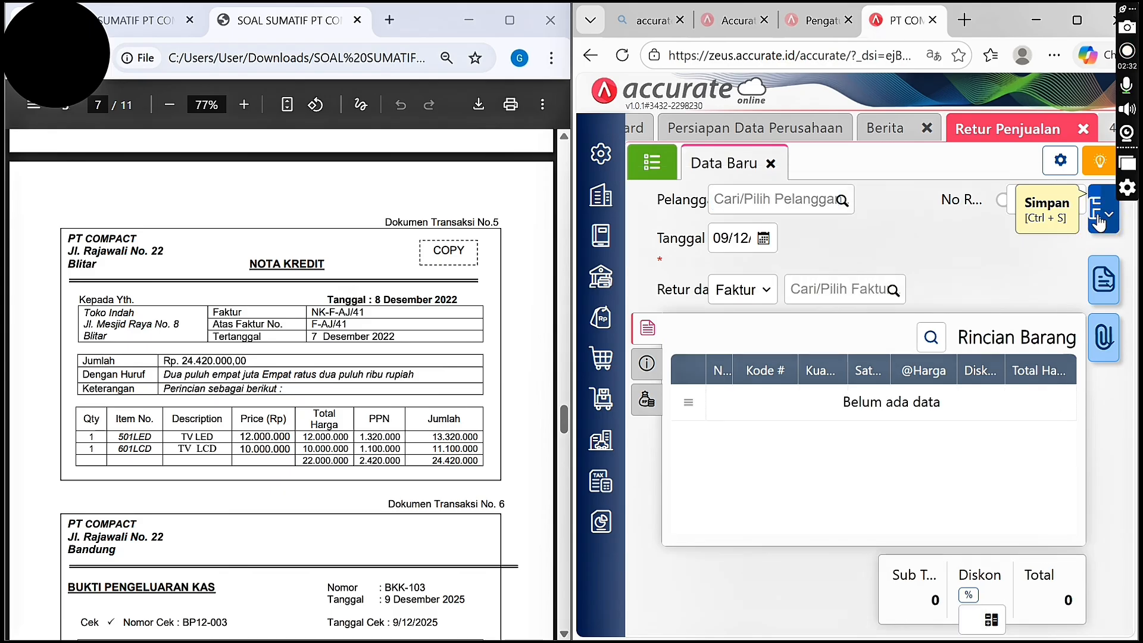
Start a new purchase payment to supplier PT. ESA, paid from the Cash in Bank account
{"action": "left_click", "coordinate": [1127, 51]}
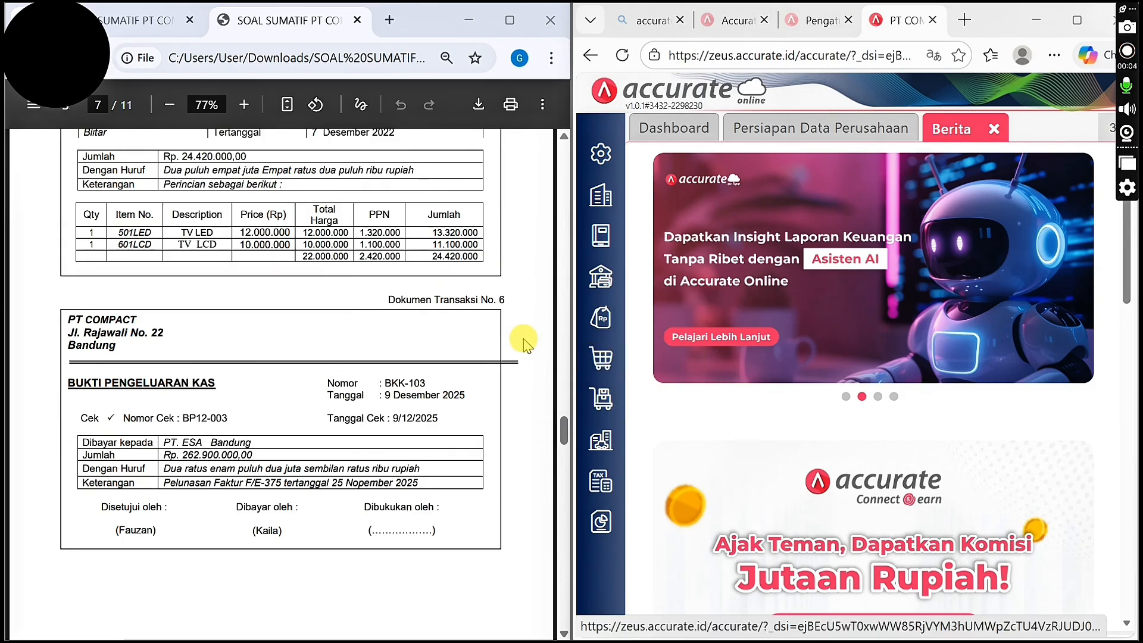
{"action": "left_click", "coordinate": [601, 358]}
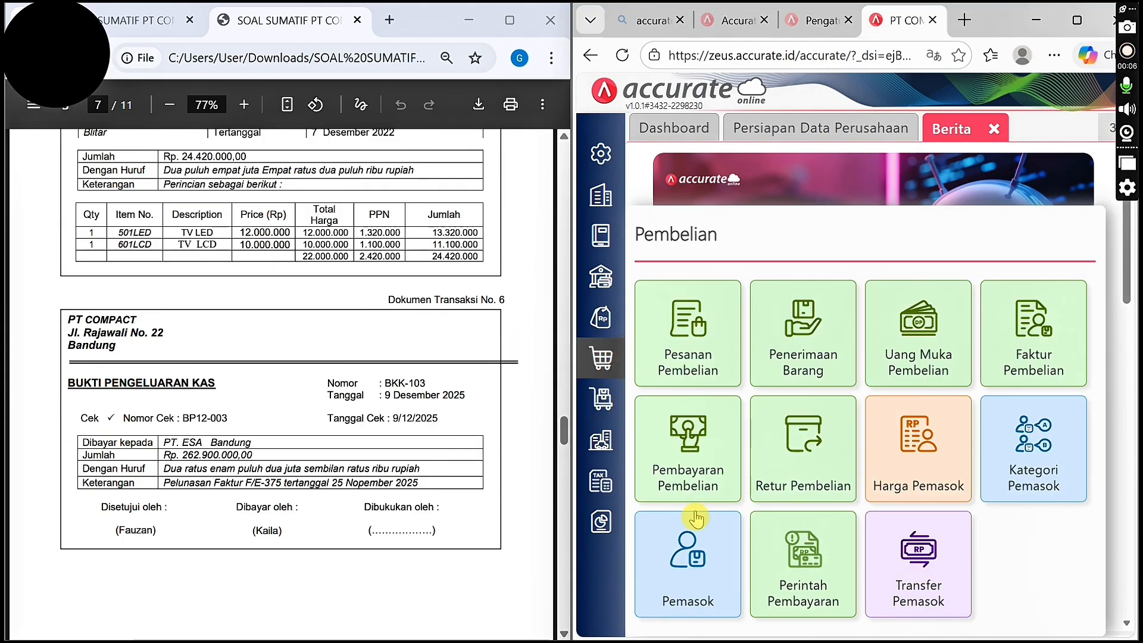
{"action": "left_click", "coordinate": [690, 445]}
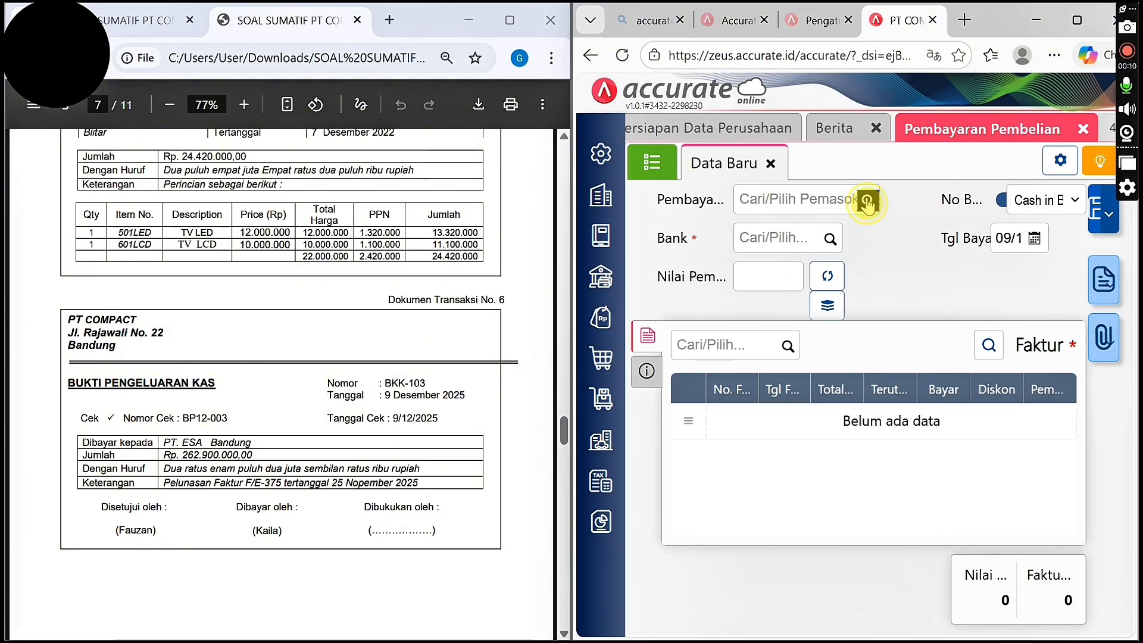
{"action": "left_click", "coordinate": [867, 205]}
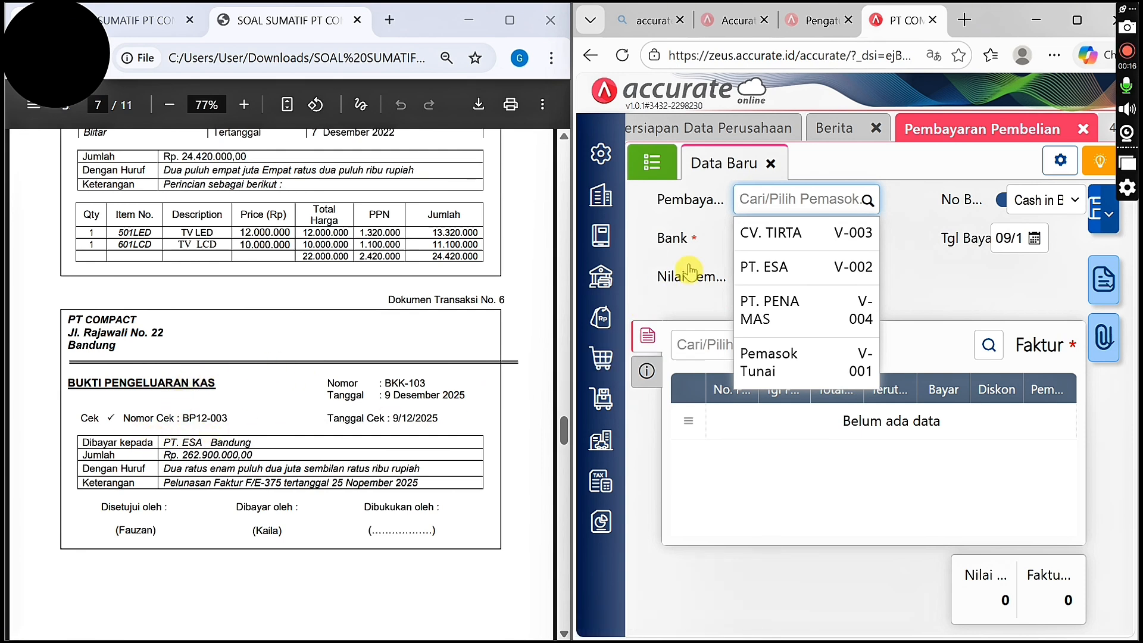
{"action": "left_click", "coordinate": [751, 269]}
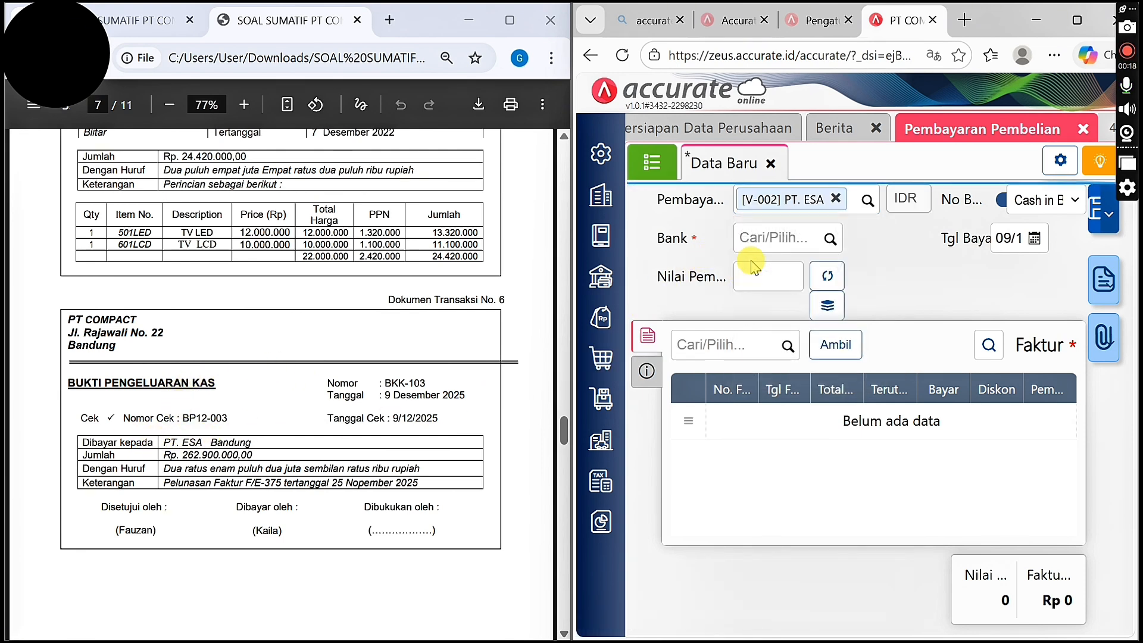
{"action": "left_click", "coordinate": [831, 239]}
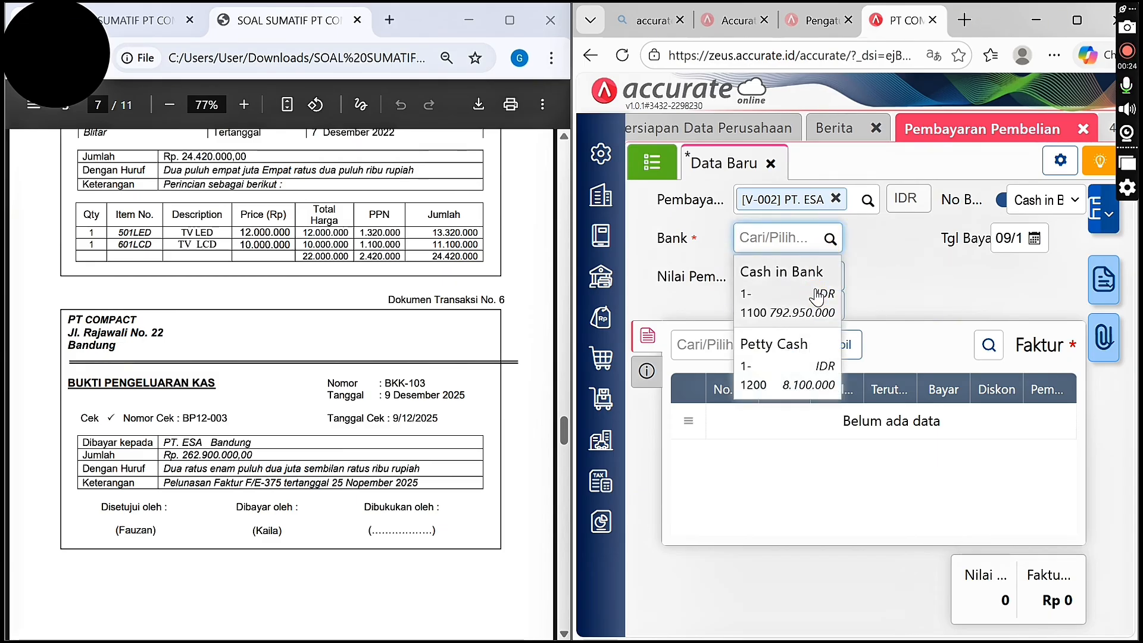
{"action": "left_click", "coordinate": [819, 296]}
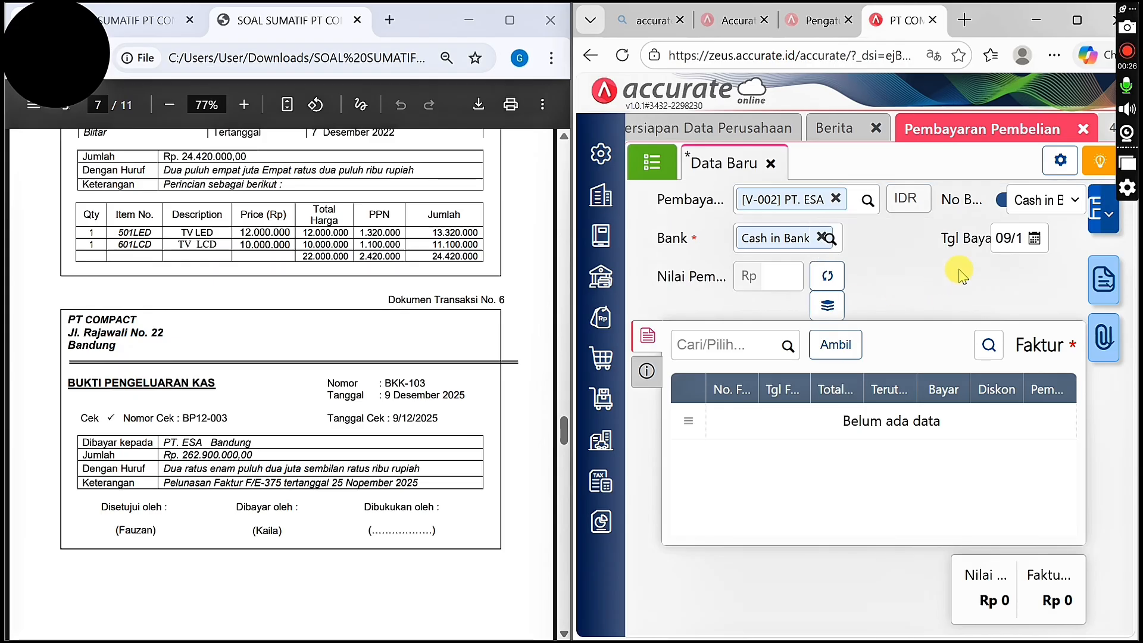
Turn off automatic numbering for the purchase payment and enter the voucher number BKK-103
{"action": "left_click", "coordinate": [1001, 200]}
{"action": "left_click", "coordinate": [1023, 195]}
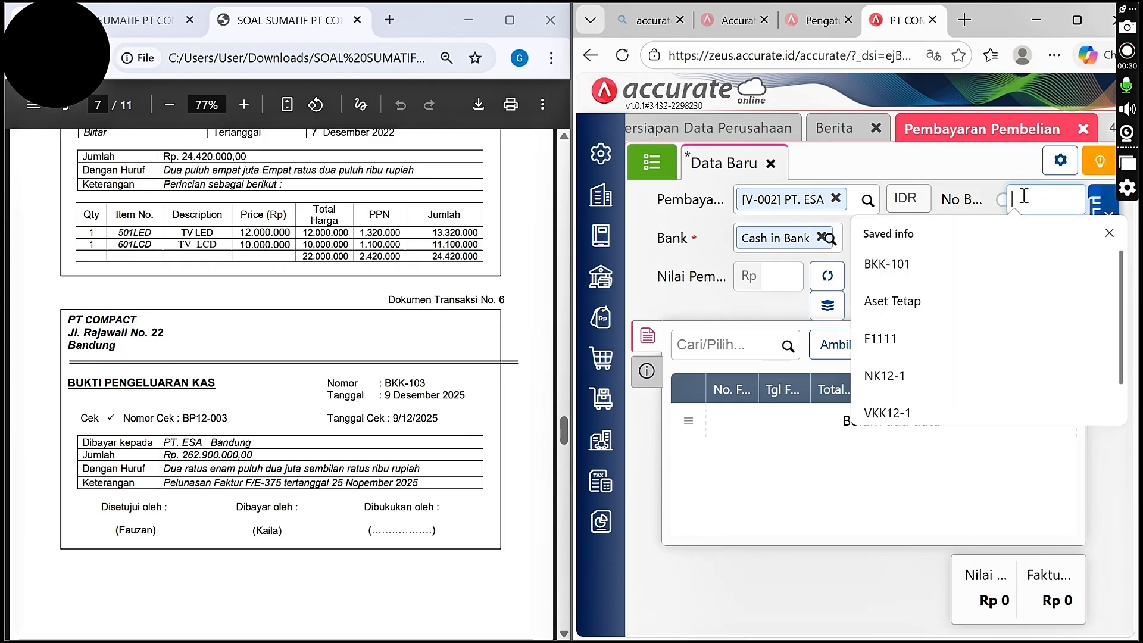
{"action": "type", "text": "B"}
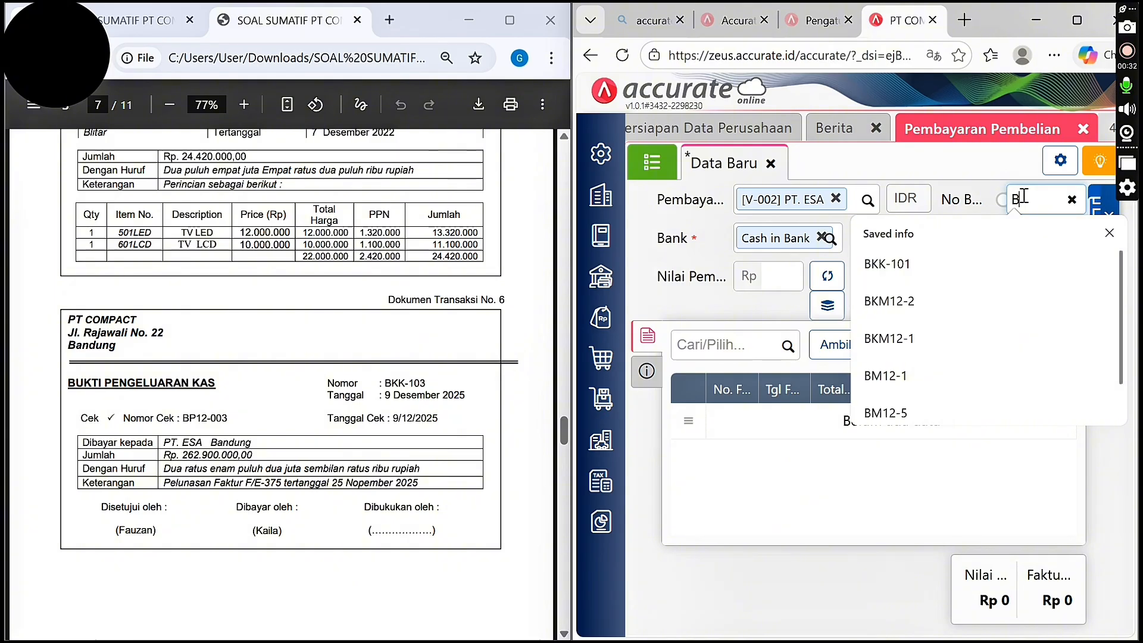
{"action": "type", "text": "KK-"}
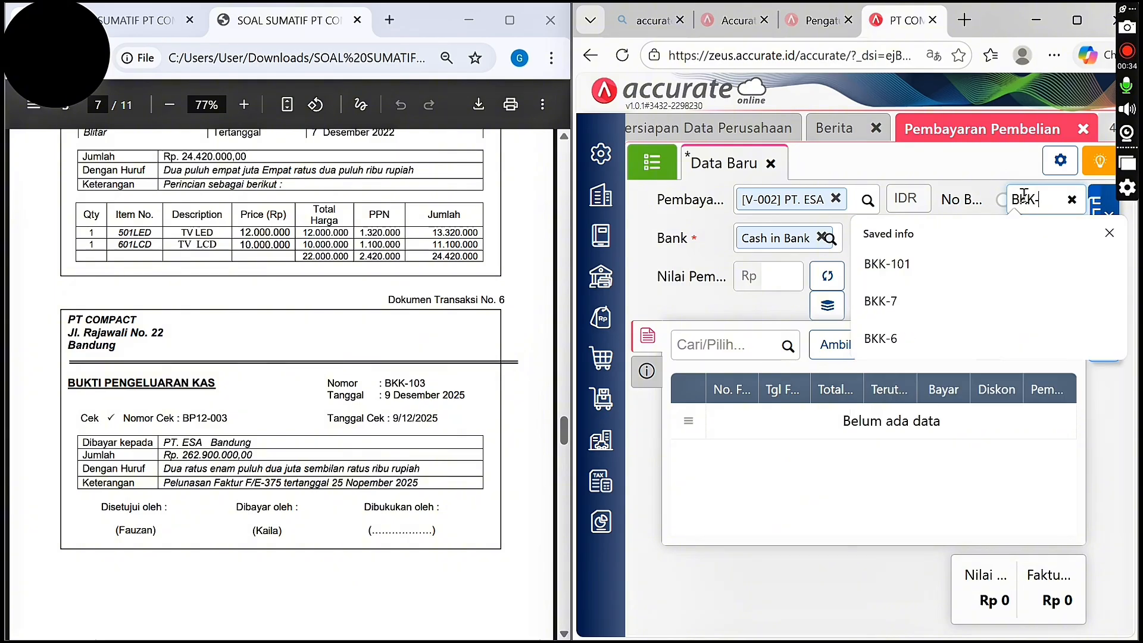
{"action": "type", "text": "101"}
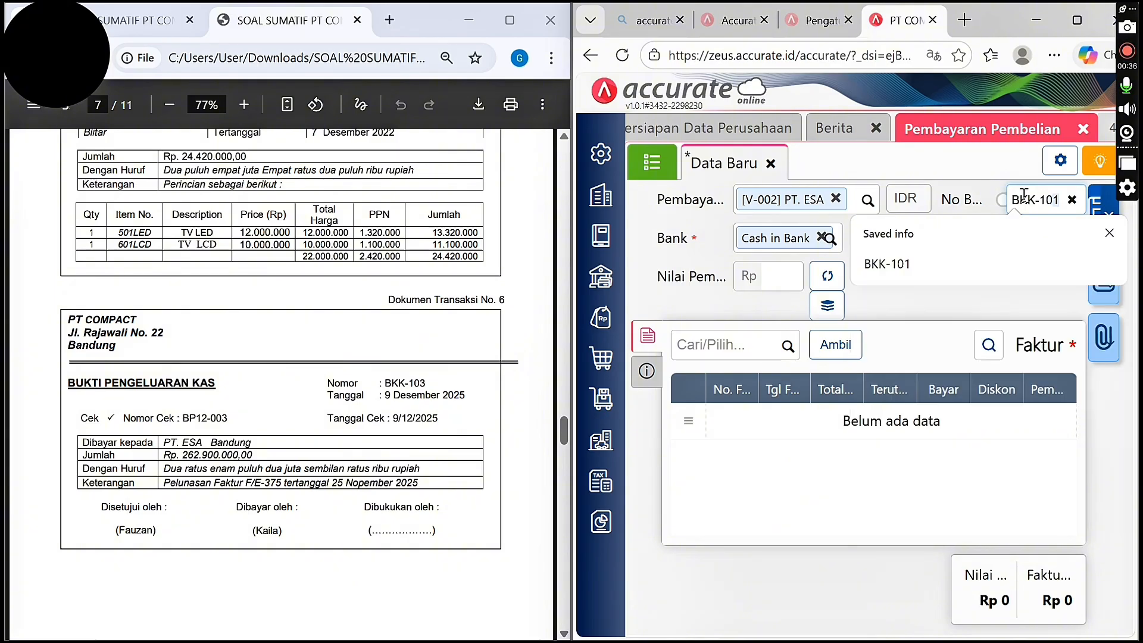
{"action": "key", "text": "BackSpace"}
{"action": "type", "text": "3"}
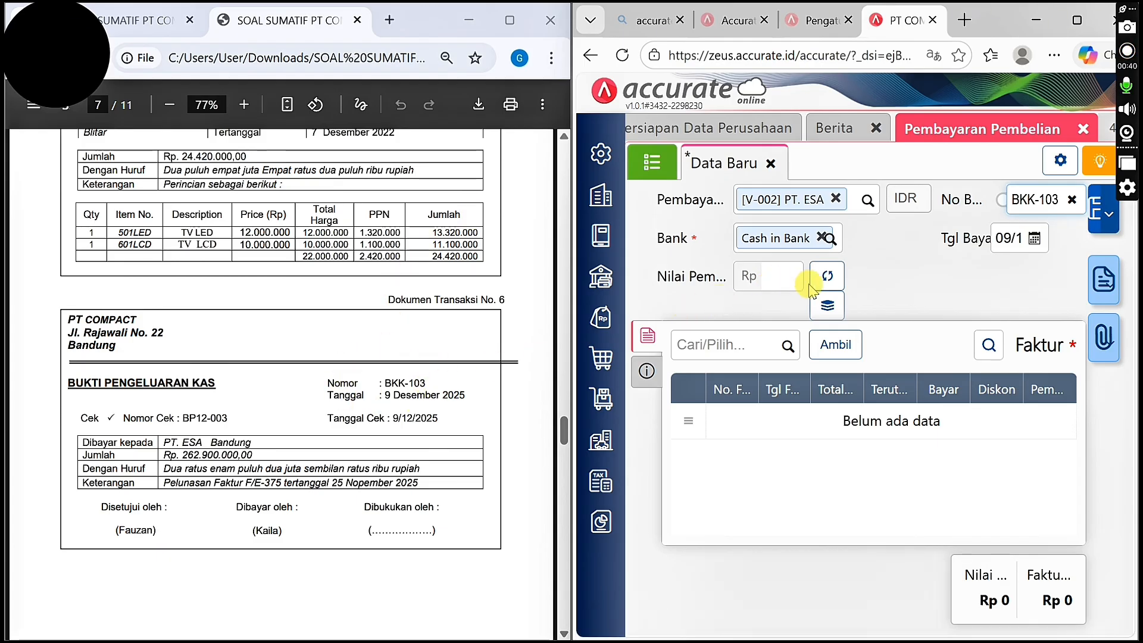
Add invoice F/E-375 to the payment with Rp 262.900.000 paid, and fill the payment value from the invoice total
{"action": "left_click", "coordinate": [788, 346]}
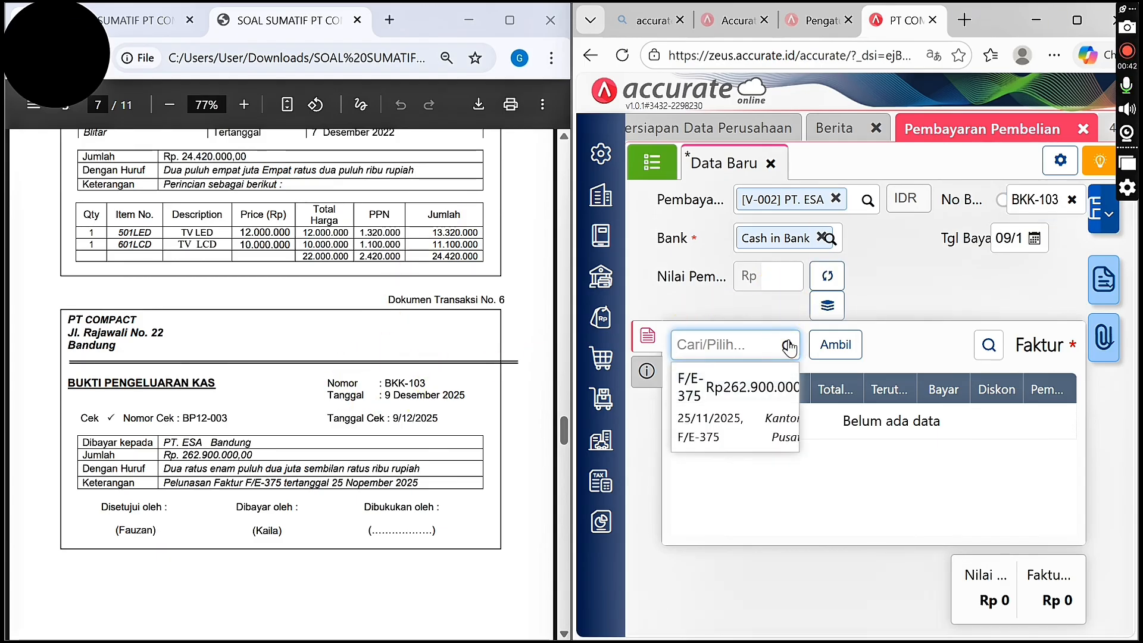
{"action": "left_click", "coordinate": [770, 397]}
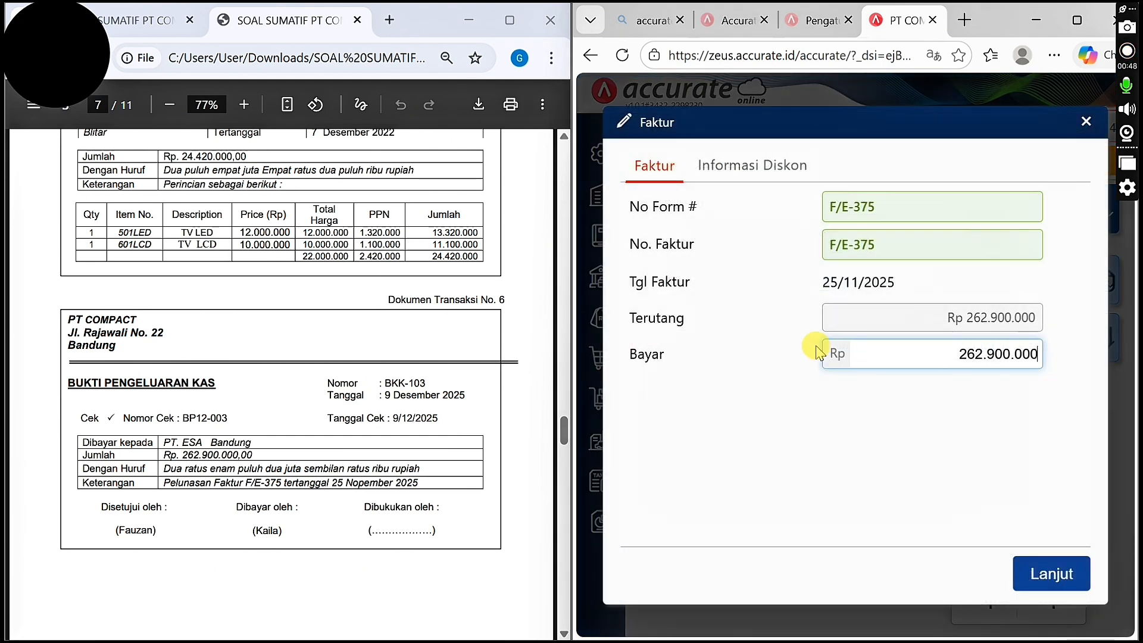
{"action": "left_click", "coordinate": [1055, 575]}
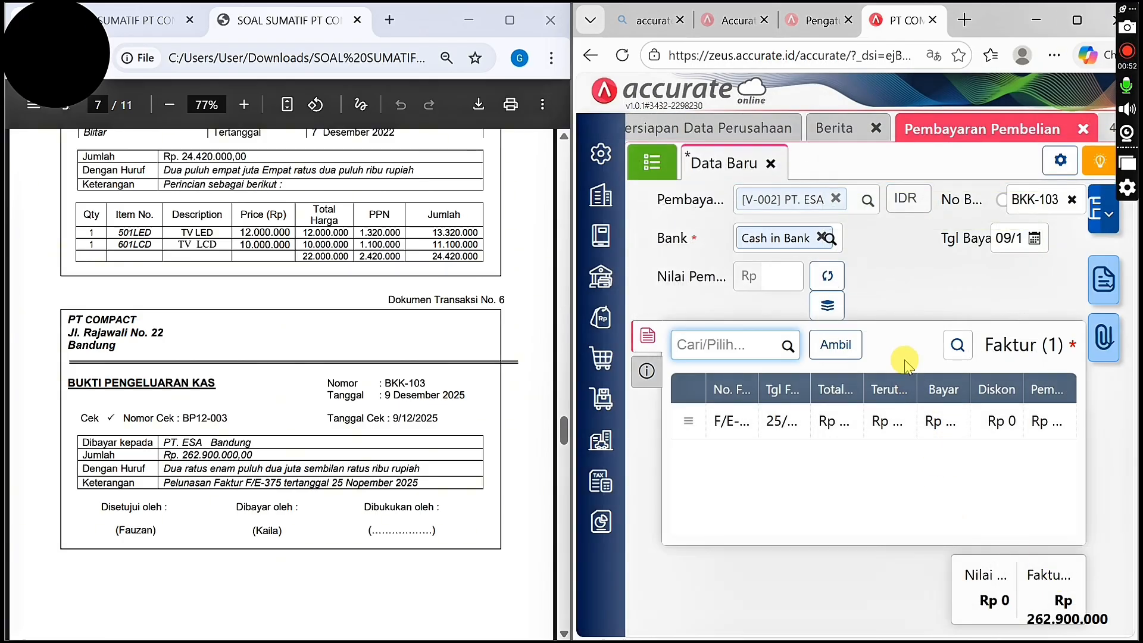
{"action": "left_click", "coordinate": [1016, 244]}
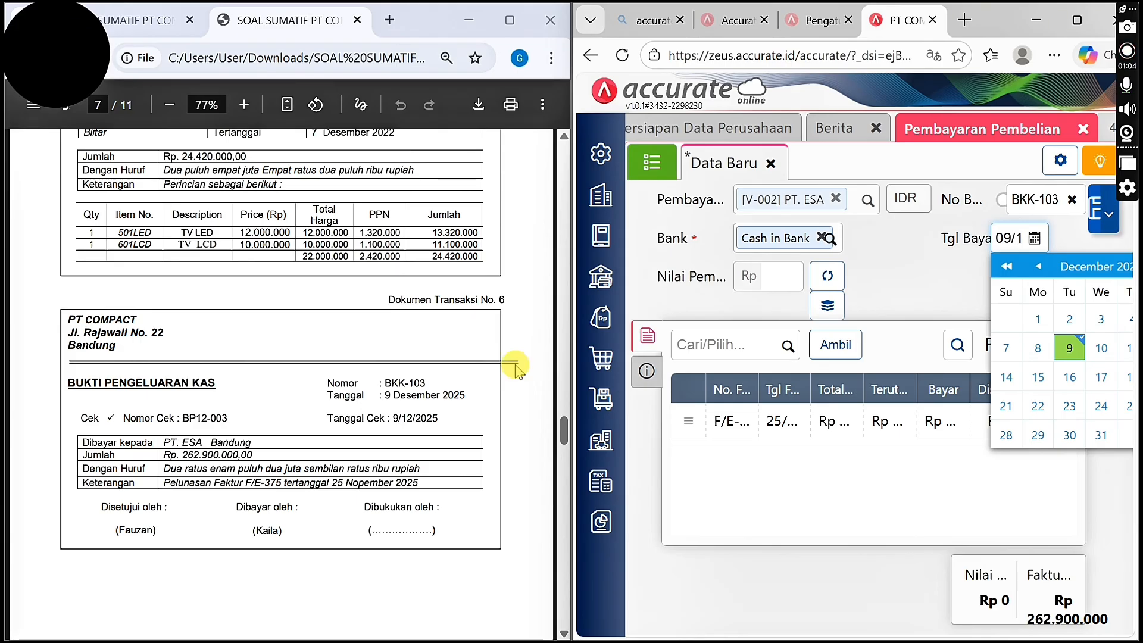
{"action": "left_click", "coordinate": [896, 291]}
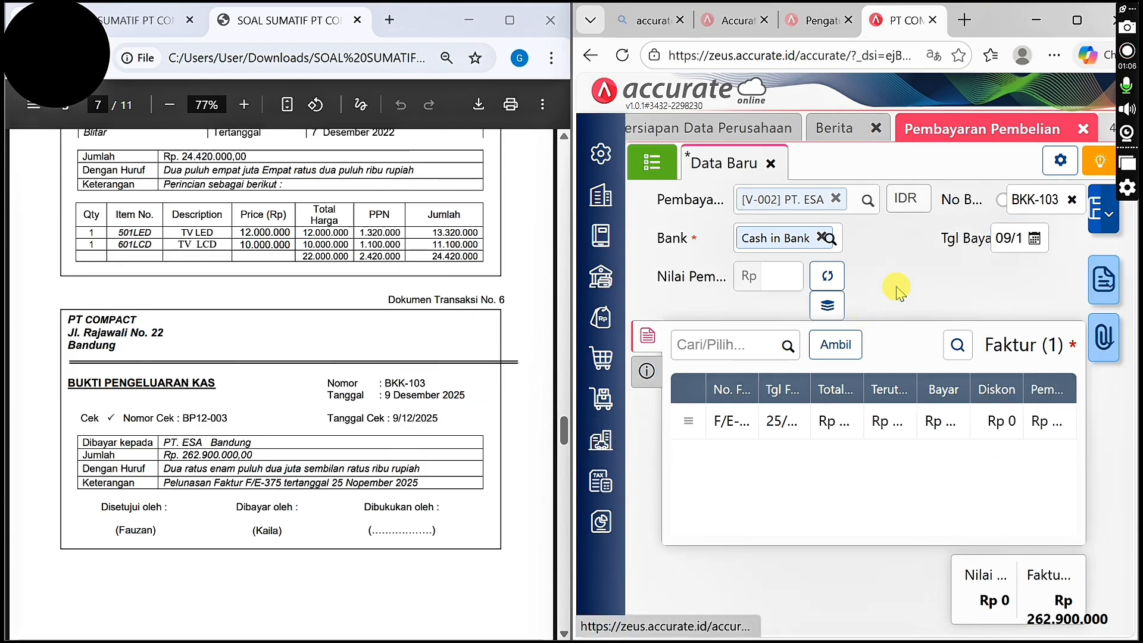
{"action": "left_click", "coordinate": [840, 284]}
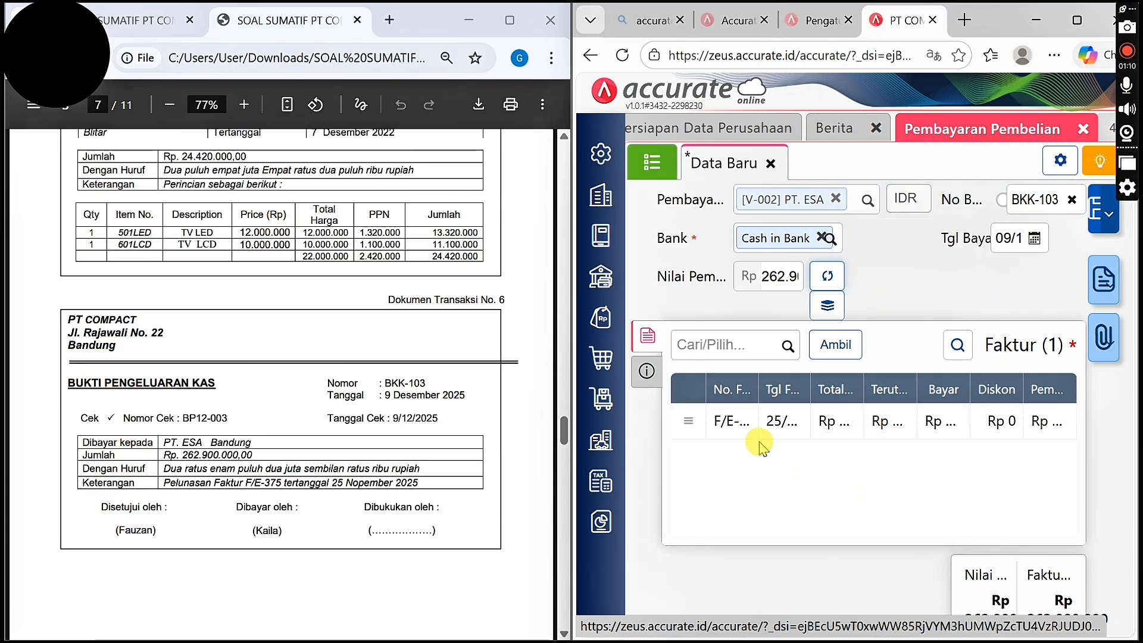
Enter the payment's description as PELUNASAN FAKTUR F/E-375 and save the purchase payment
{"action": "left_click", "coordinate": [647, 371]}
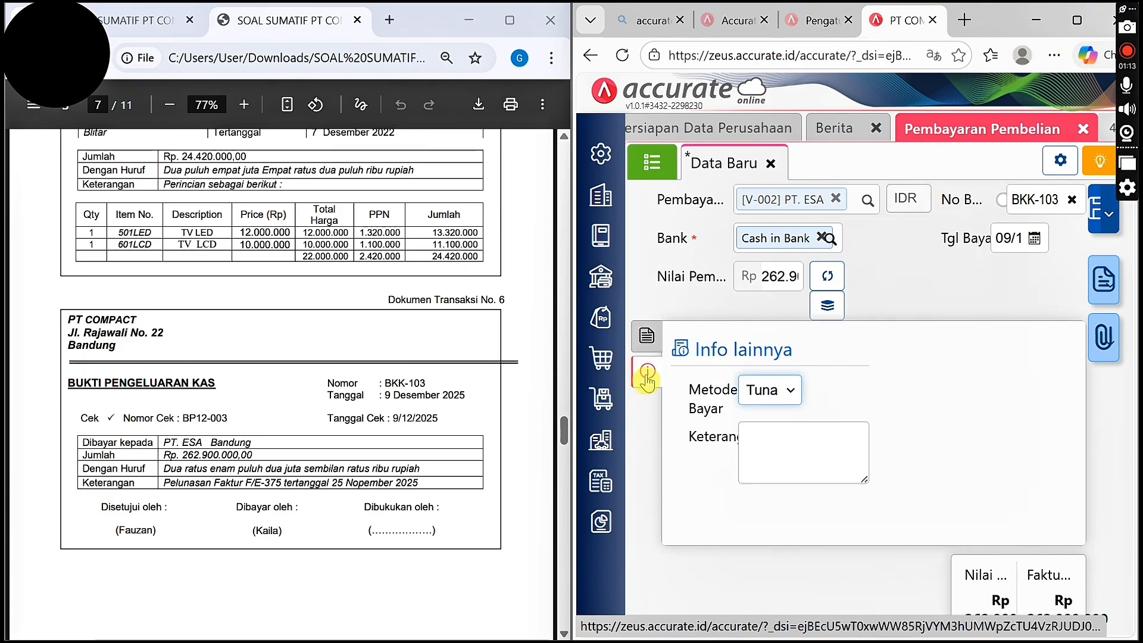
{"action": "left_click", "coordinate": [781, 456]}
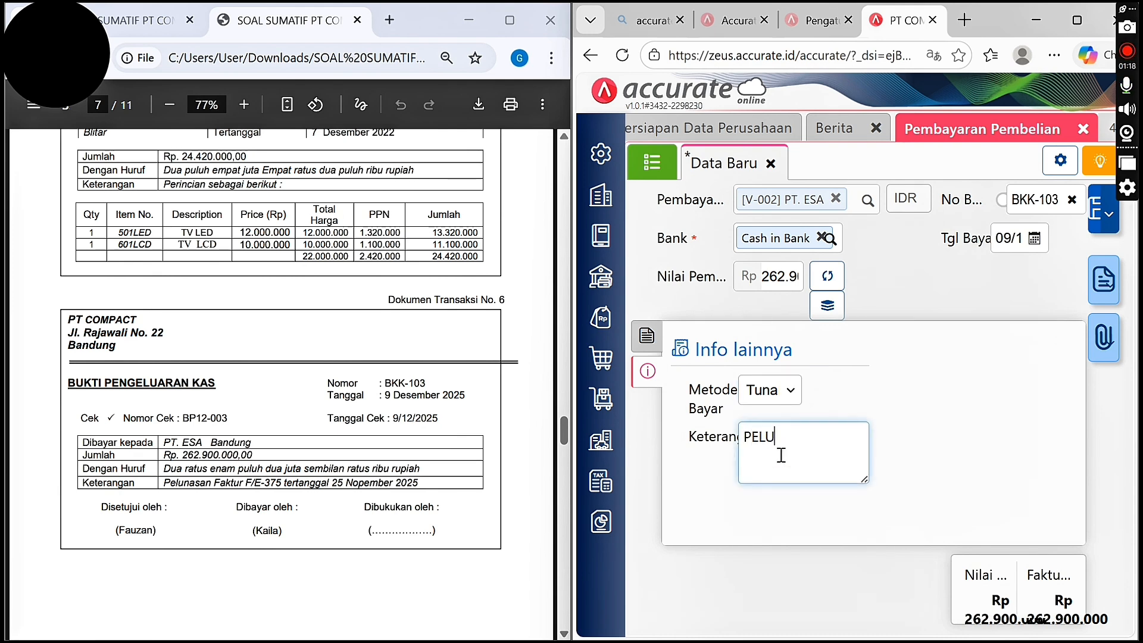
{"action": "type", "text": "PELUNASAN"}
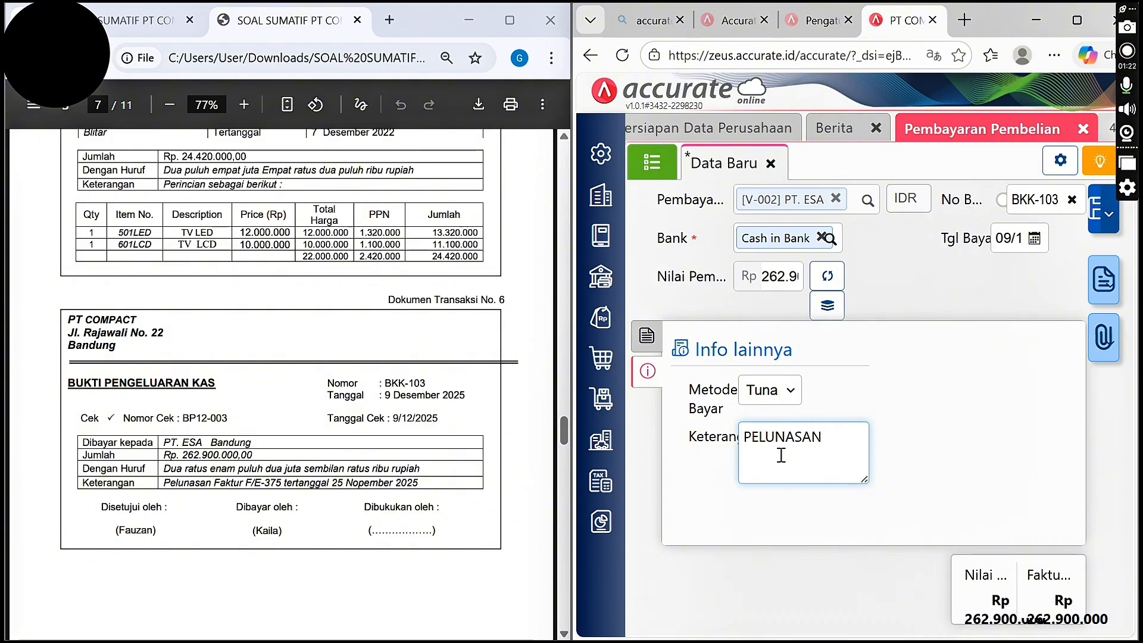
{"action": "type", "text": "B FAKTUR F/E-"}
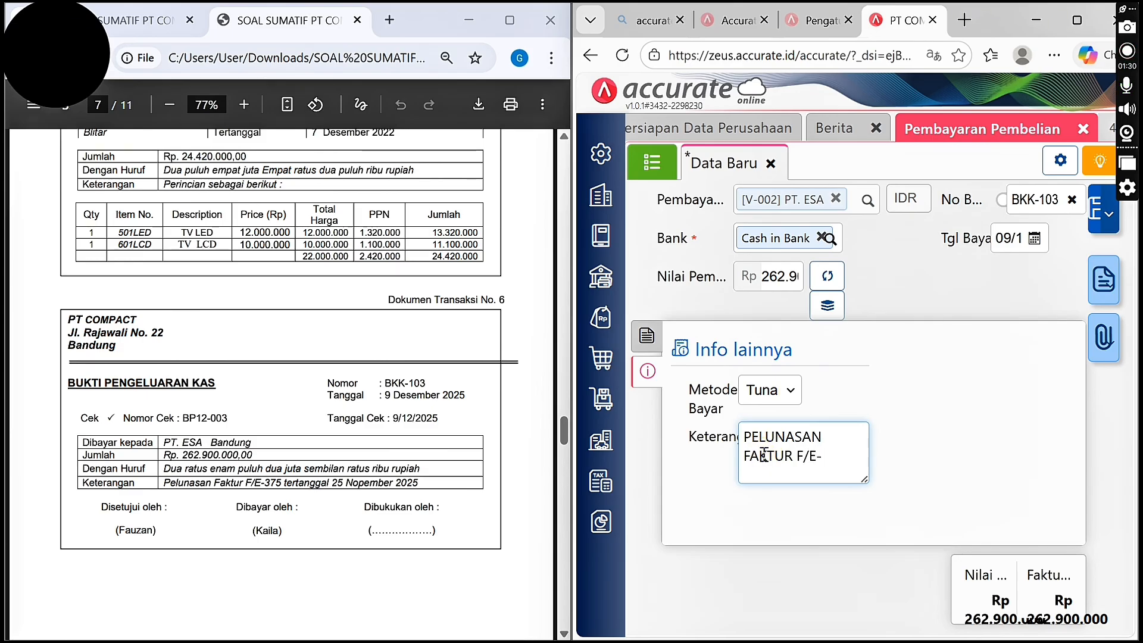
{"action": "type", "text": "375"}
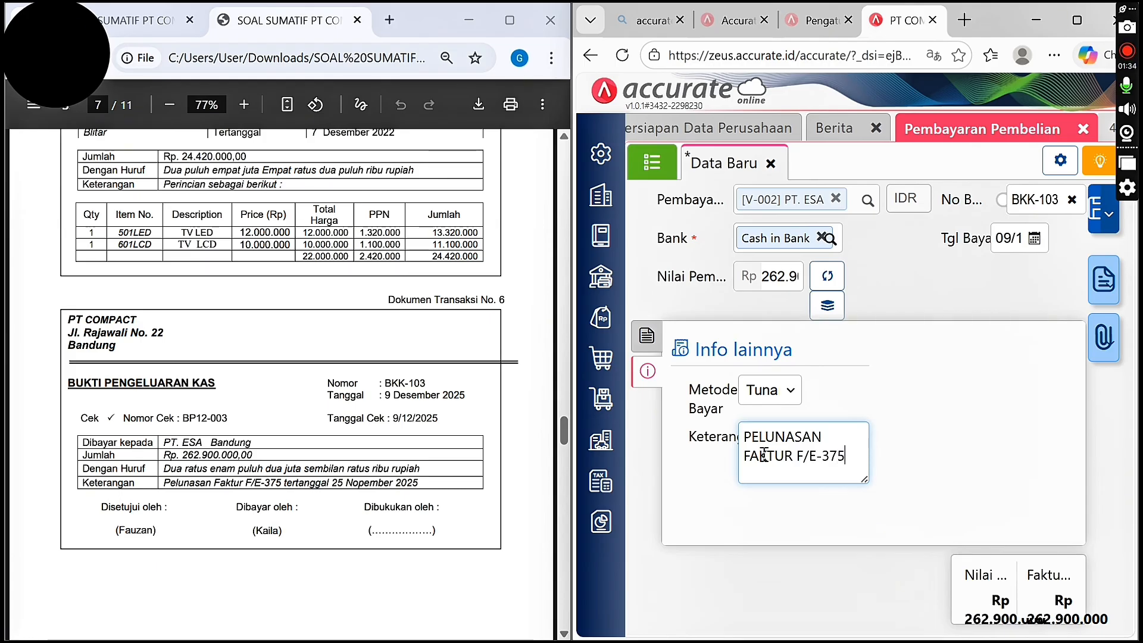
{"action": "left_click", "coordinate": [1096, 217]}
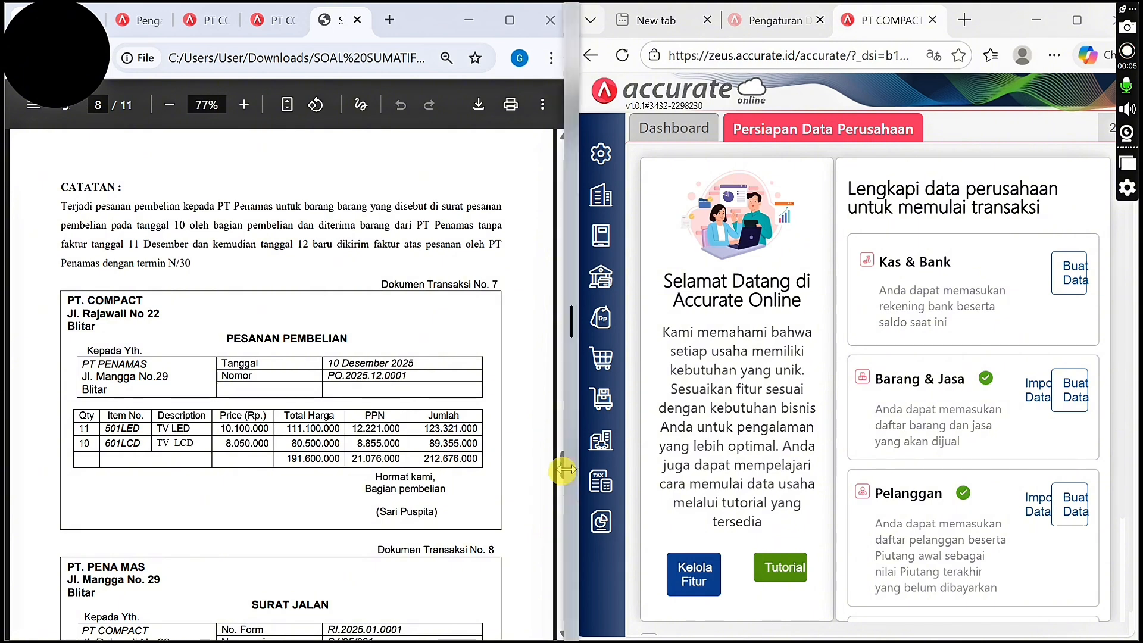
Review transaction documents 7 to 9 in the exercise PDF and start a purchase order for supplier PT. PENA MAS
{"action": "left_click_drag", "start_coordinate": [563, 635], "coordinate": [563, 634]}
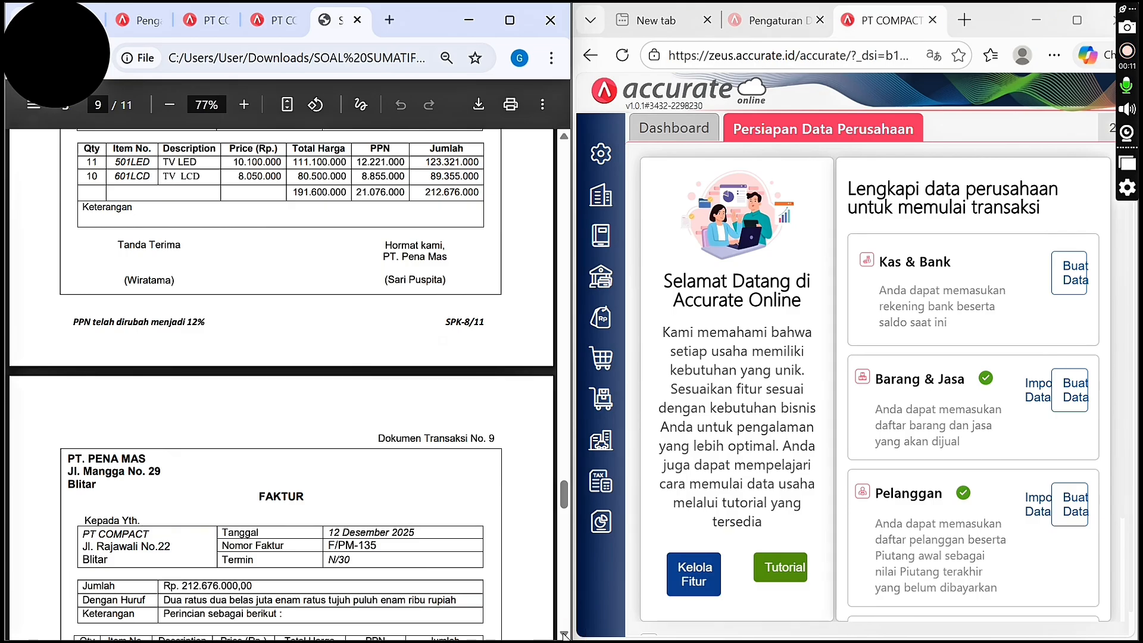
{"action": "left_click_drag", "start_coordinate": [561, 139], "coordinate": [561, 140]}
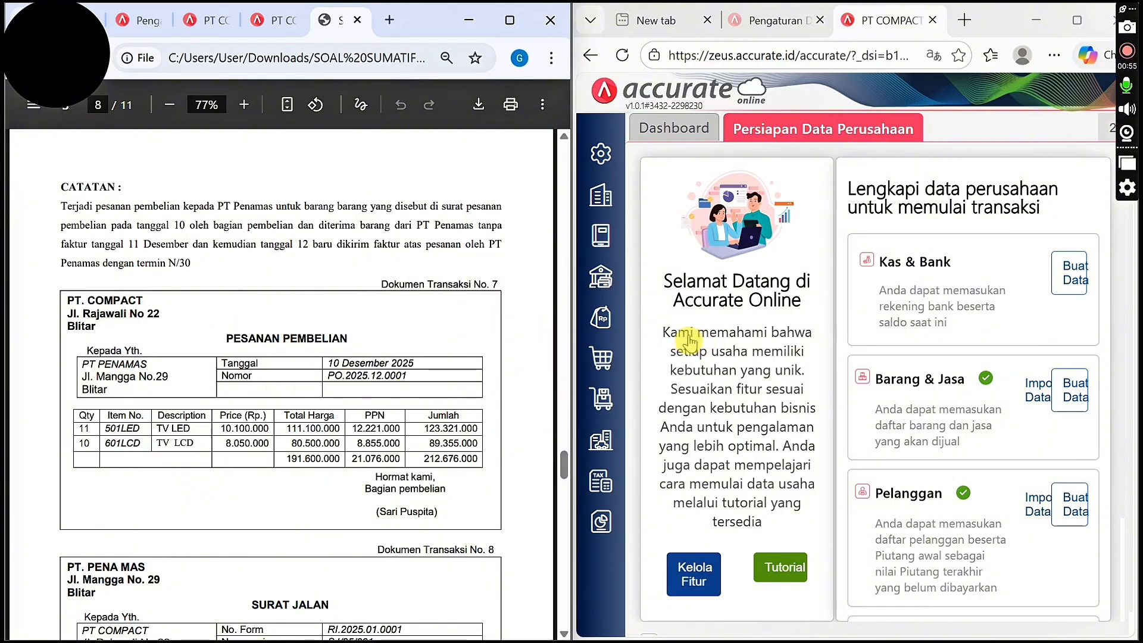
{"action": "left_click", "coordinate": [619, 363]}
{"action": "left_click", "coordinate": [703, 345]}
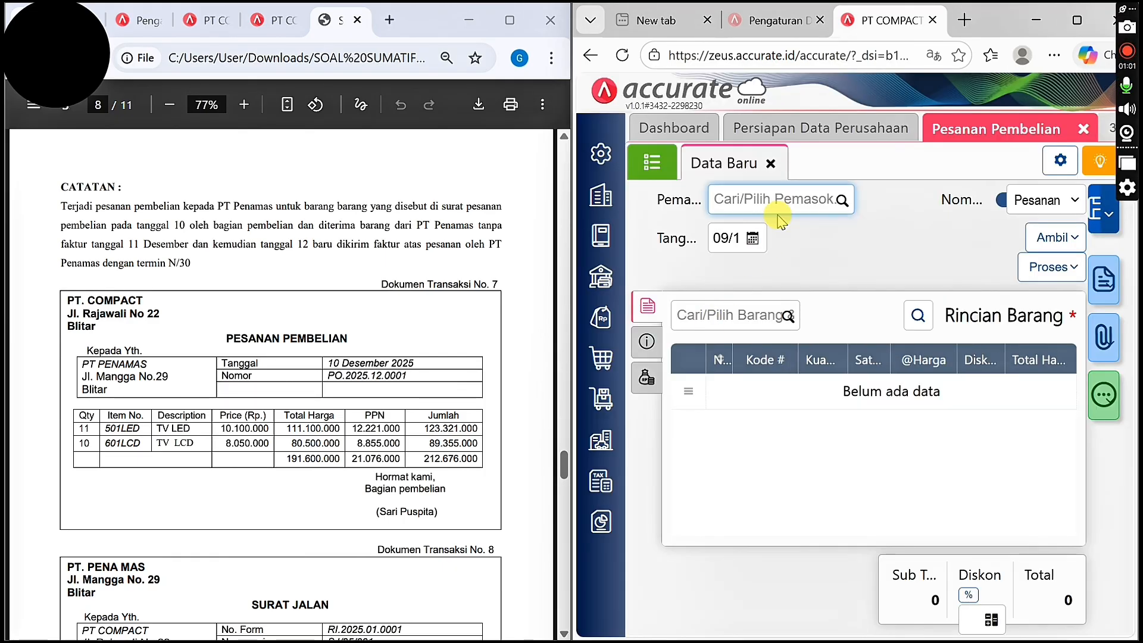
{"action": "left_click", "coordinate": [841, 200]}
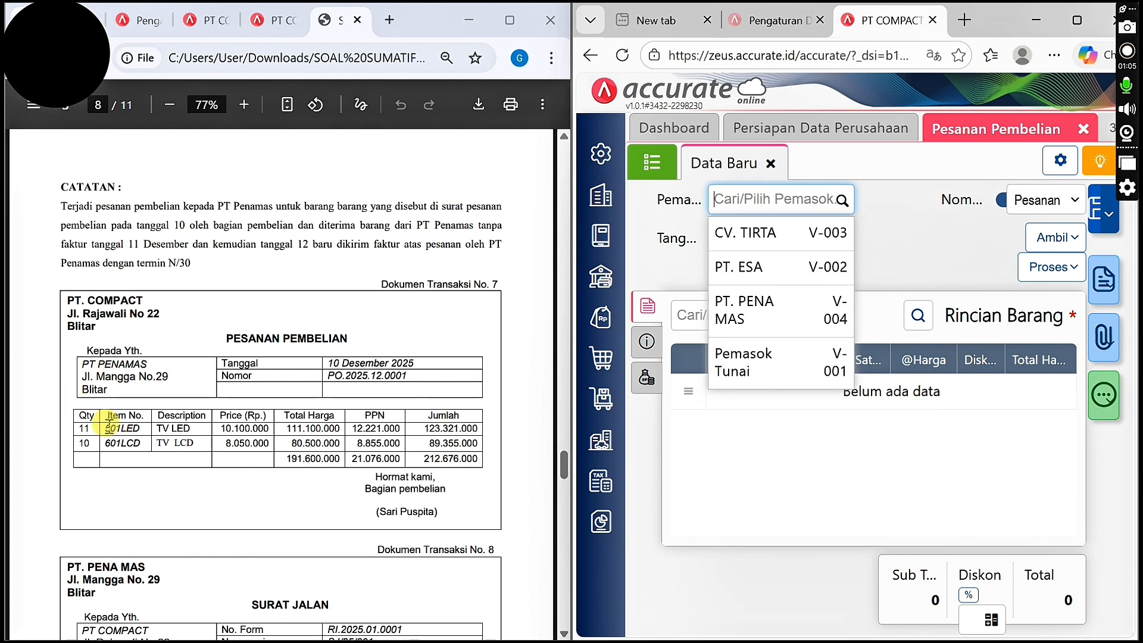
{"action": "left_click", "coordinate": [798, 282]}
{"action": "left_click", "coordinate": [810, 200]}
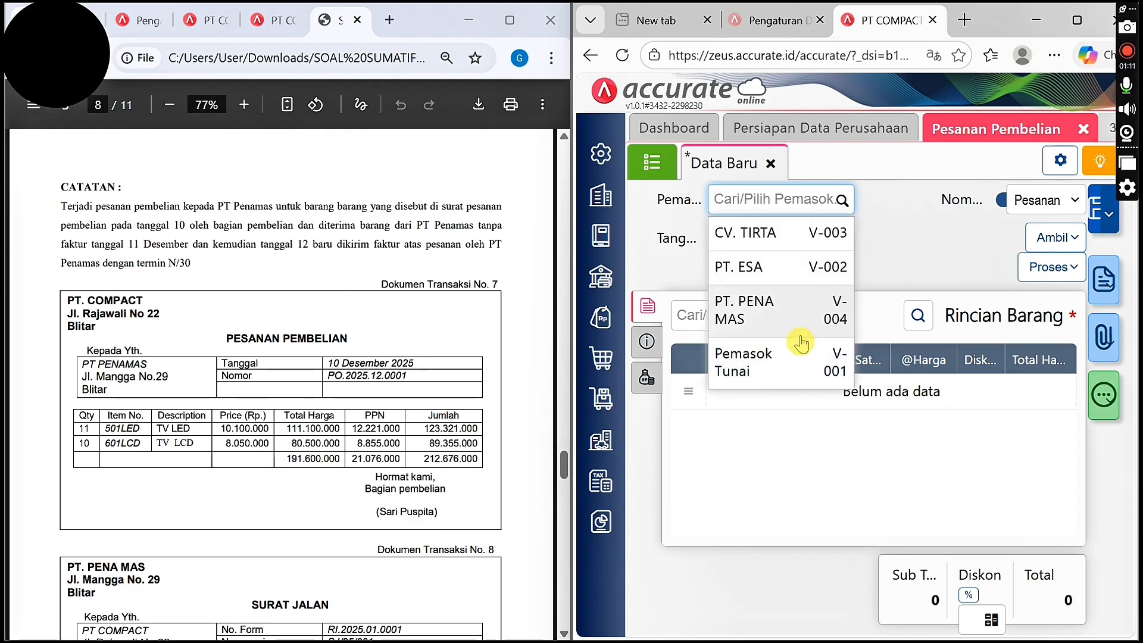
{"action": "left_click", "coordinate": [790, 331]}
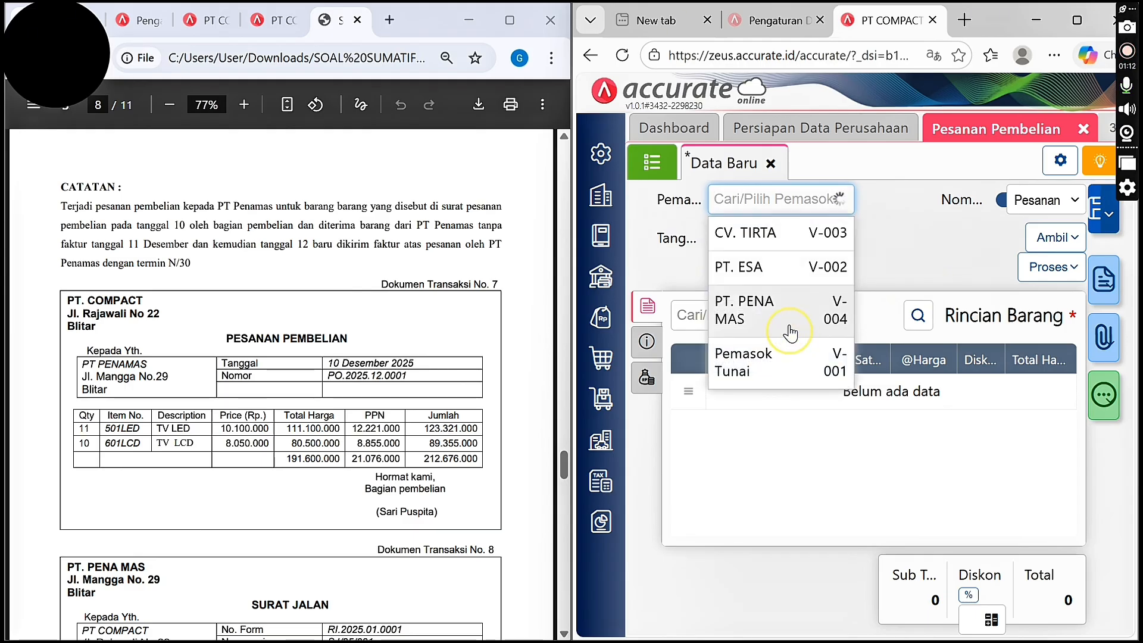
Give the purchase order the manual number PO.2025.12.0001 and the date 10/12/2025, and maximize the browser window
{"action": "left_click", "coordinate": [998, 202]}
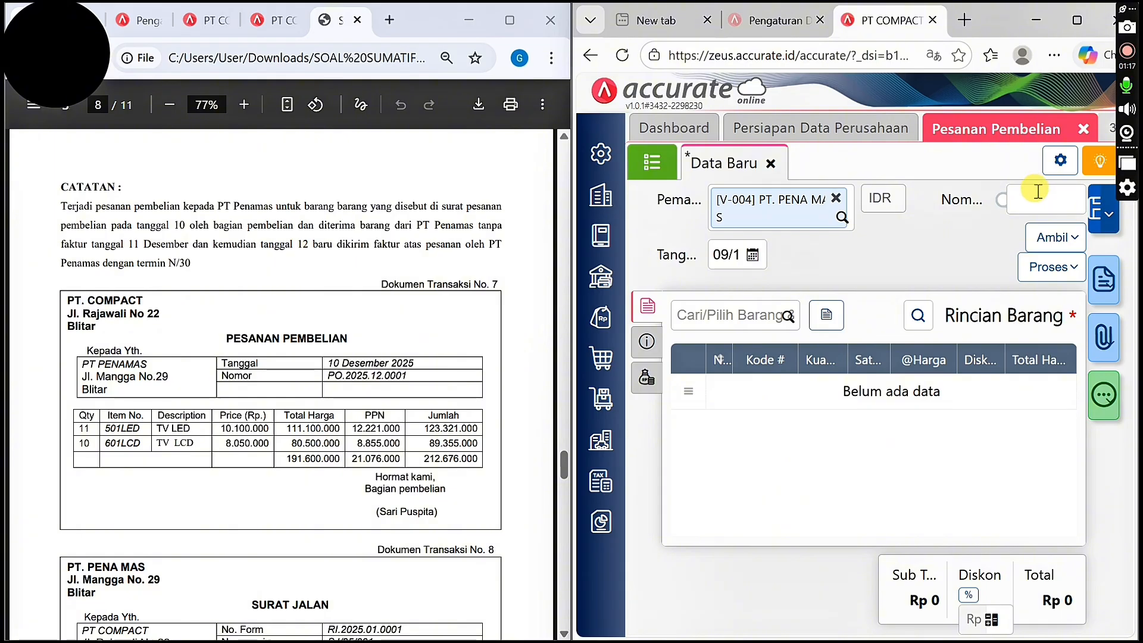
{"action": "left_click", "coordinate": [1037, 191]}
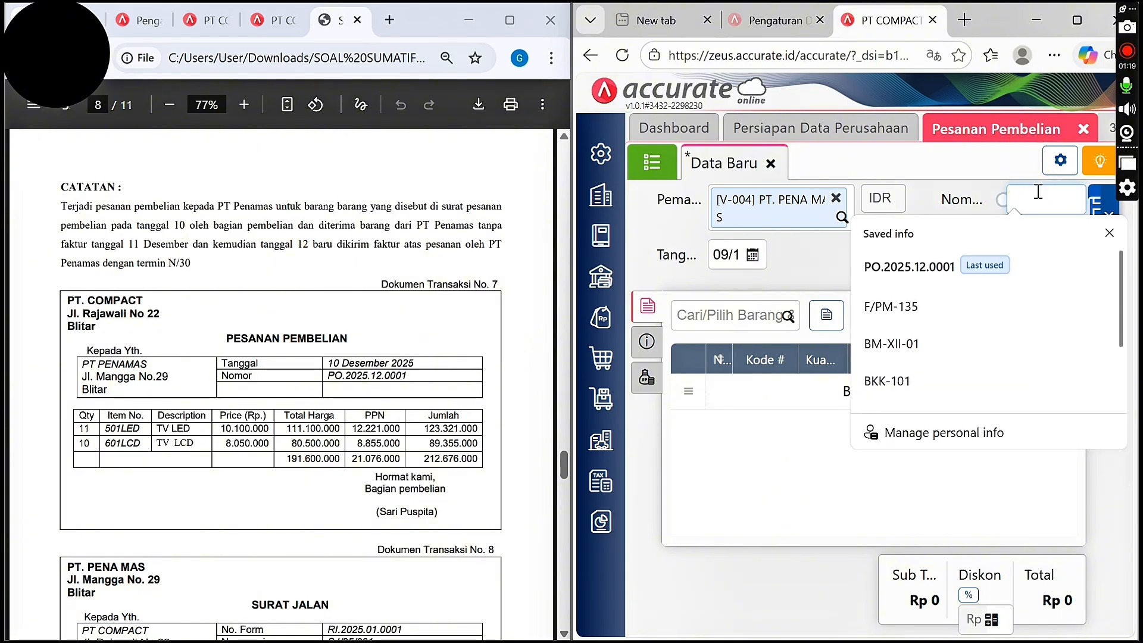
{"action": "left_click", "coordinate": [949, 269]}
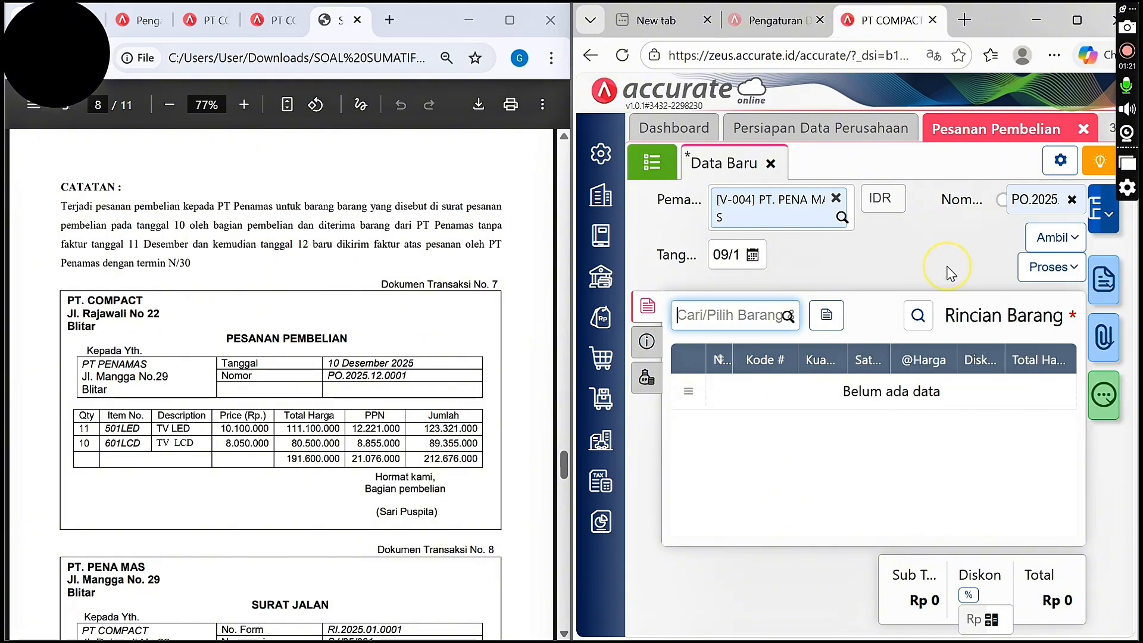
{"action": "left_click", "coordinate": [723, 255]}
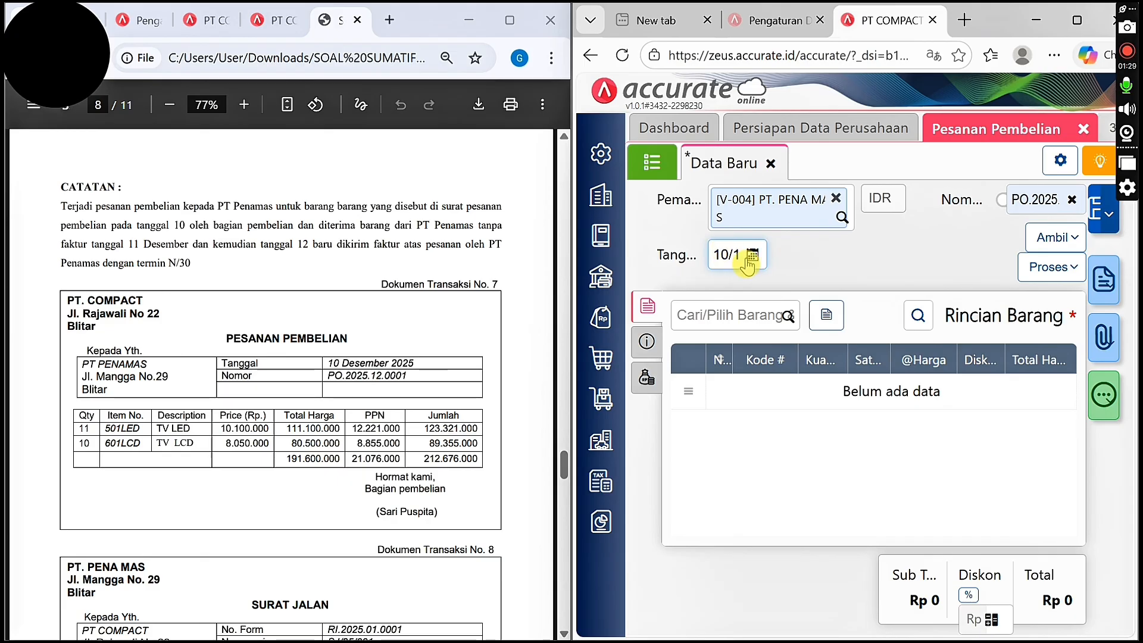
{"action": "left_click", "coordinate": [1062, 20]}
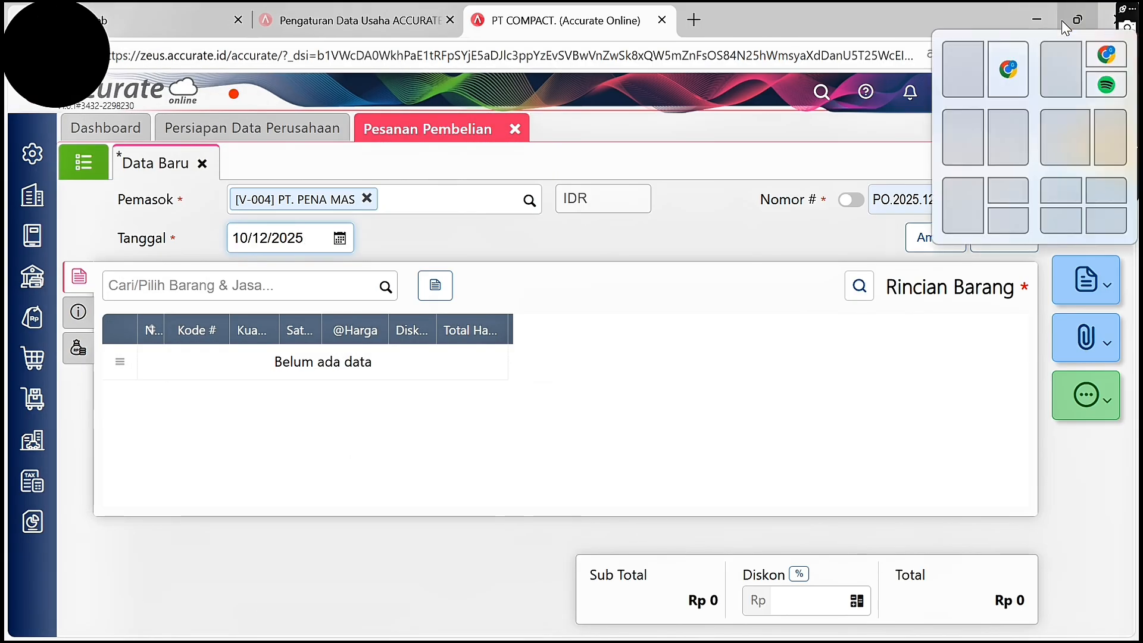
Add item 501LED TV LED to the purchase order with quantity 11 at a unit price of Rp 10.100.000
{"action": "left_click", "coordinate": [1061, 20]}
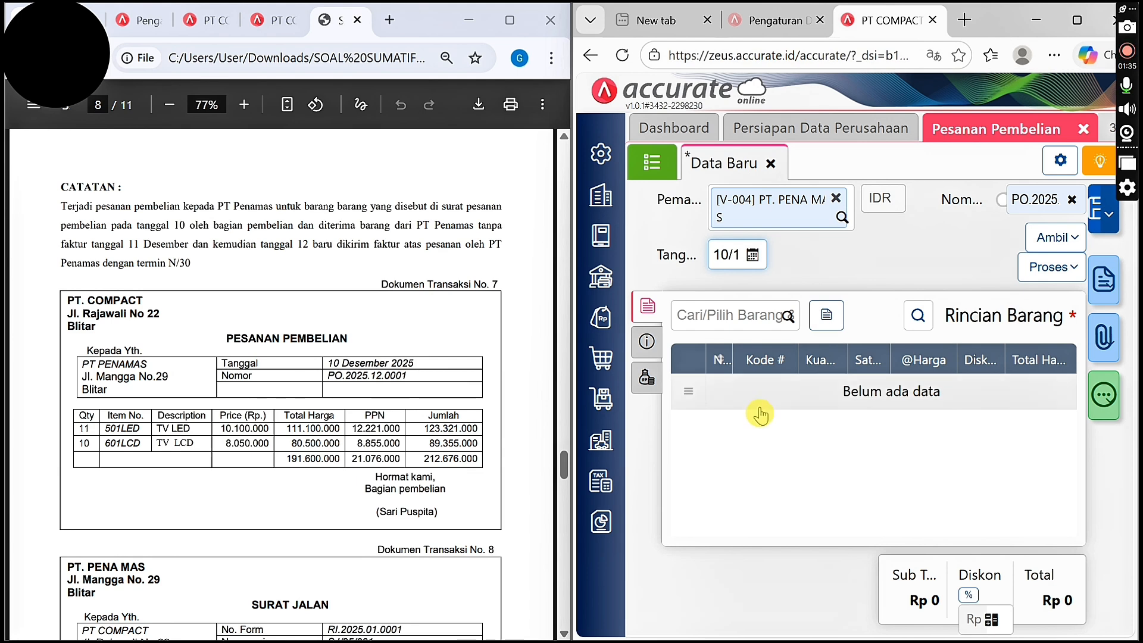
{"action": "left_click", "coordinate": [789, 316]}
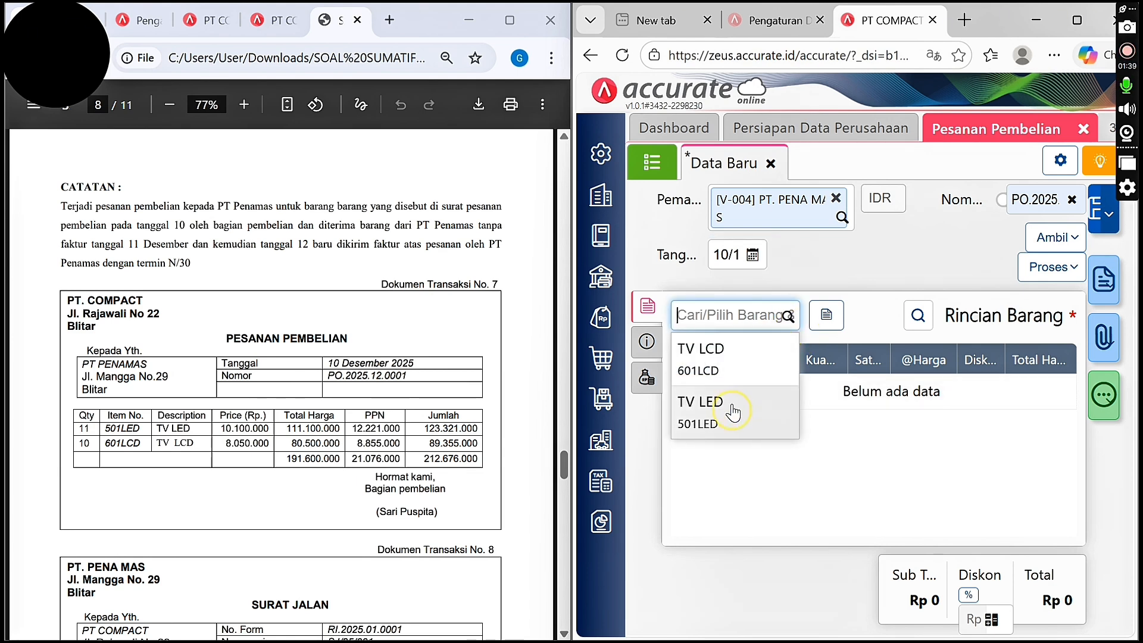
{"action": "left_click", "coordinate": [732, 410]}
{"action": "left_click", "coordinate": [880, 275]}
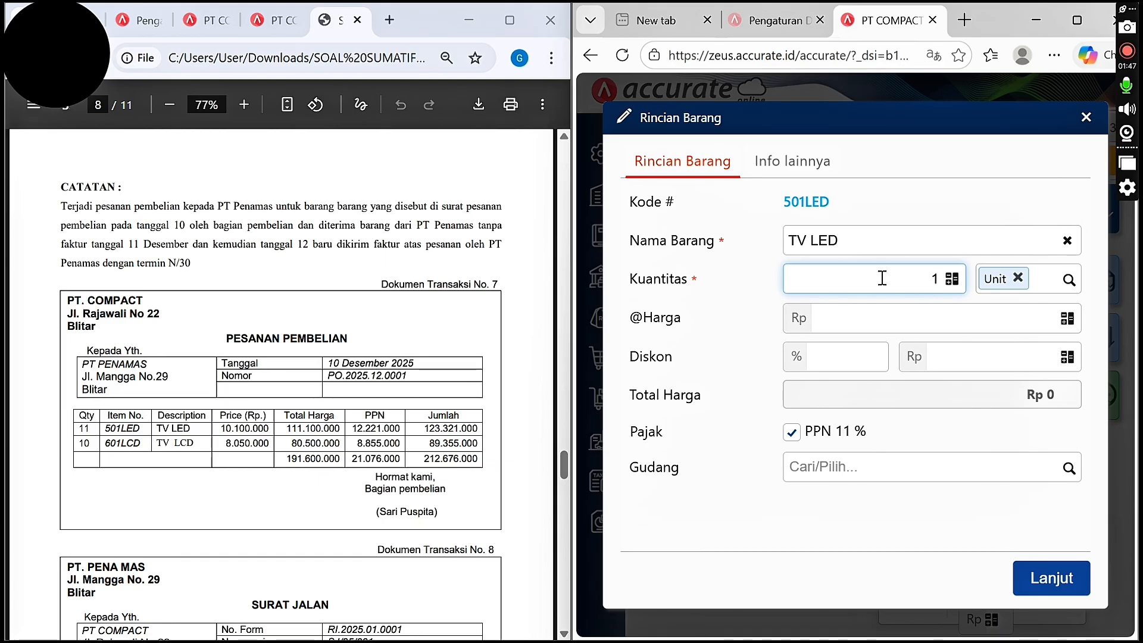
{"action": "left_click", "coordinate": [952, 325]}
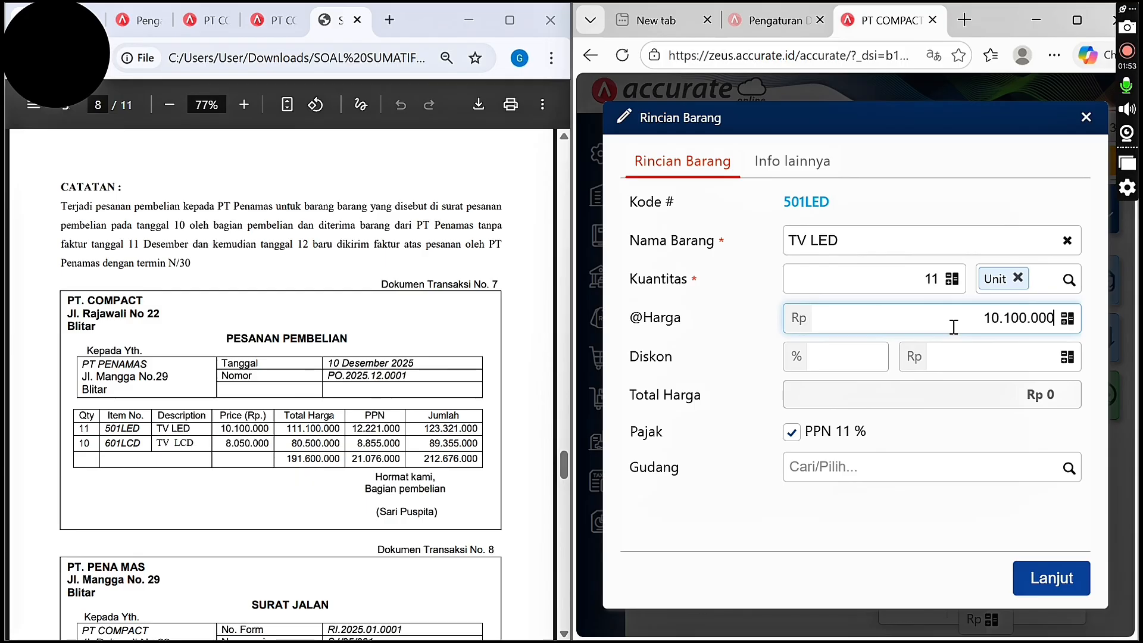
{"action": "left_click", "coordinate": [1051, 577]}
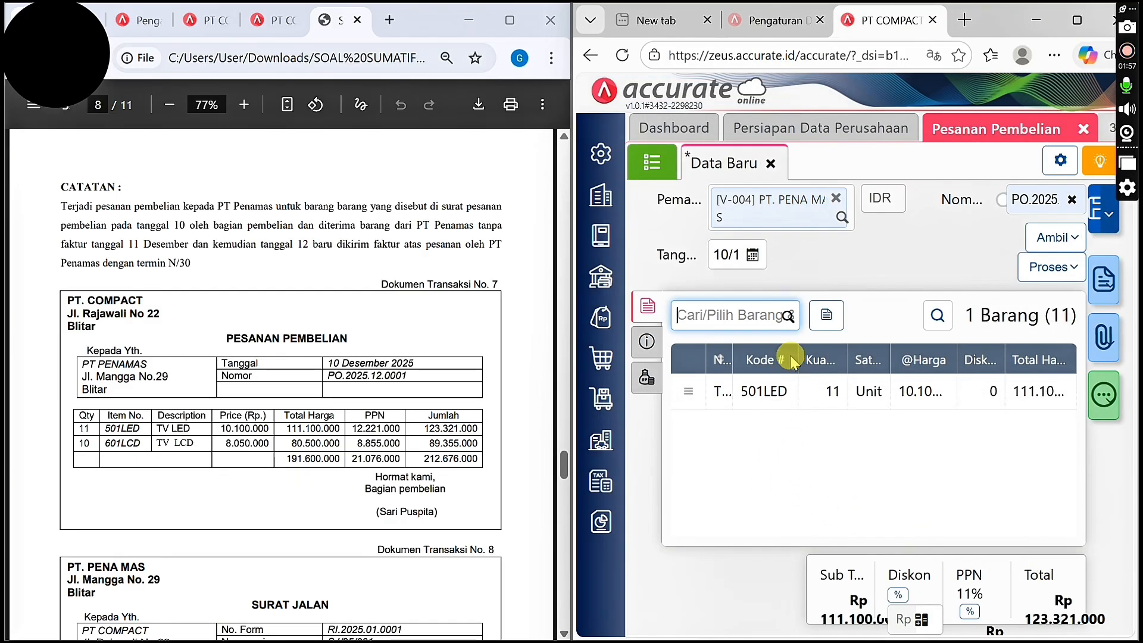
Add item 601LCD TV LCD to the purchase order with quantity 10 at a unit price of Rp 8.050.000
{"action": "left_click", "coordinate": [787, 314]}
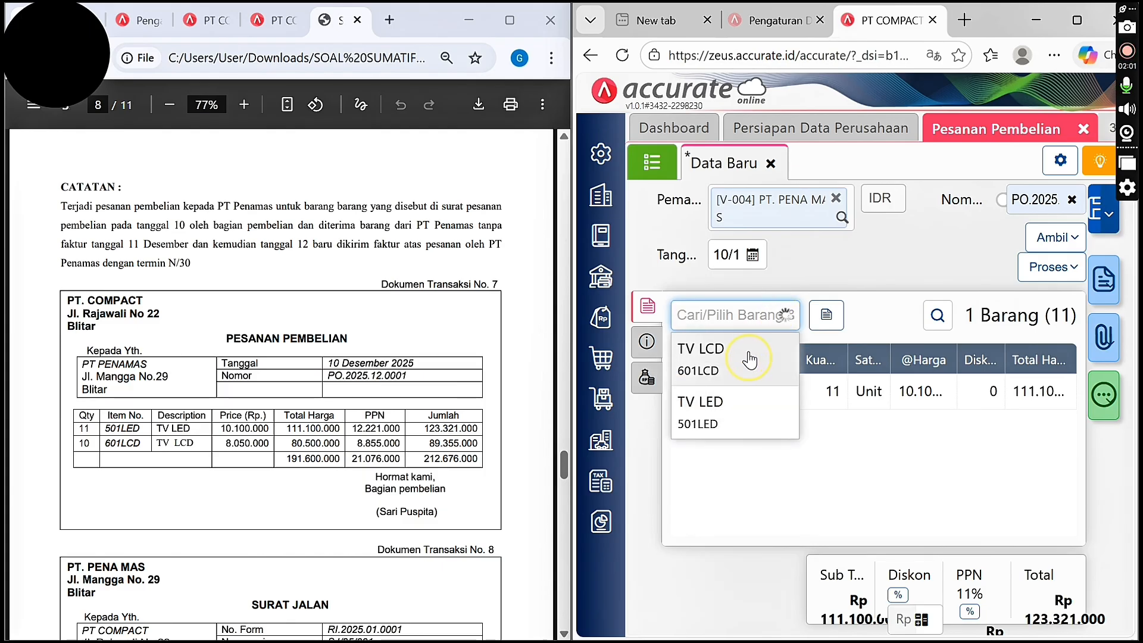
{"action": "left_click", "coordinate": [751, 356]}
{"action": "left_click", "coordinate": [923, 275]}
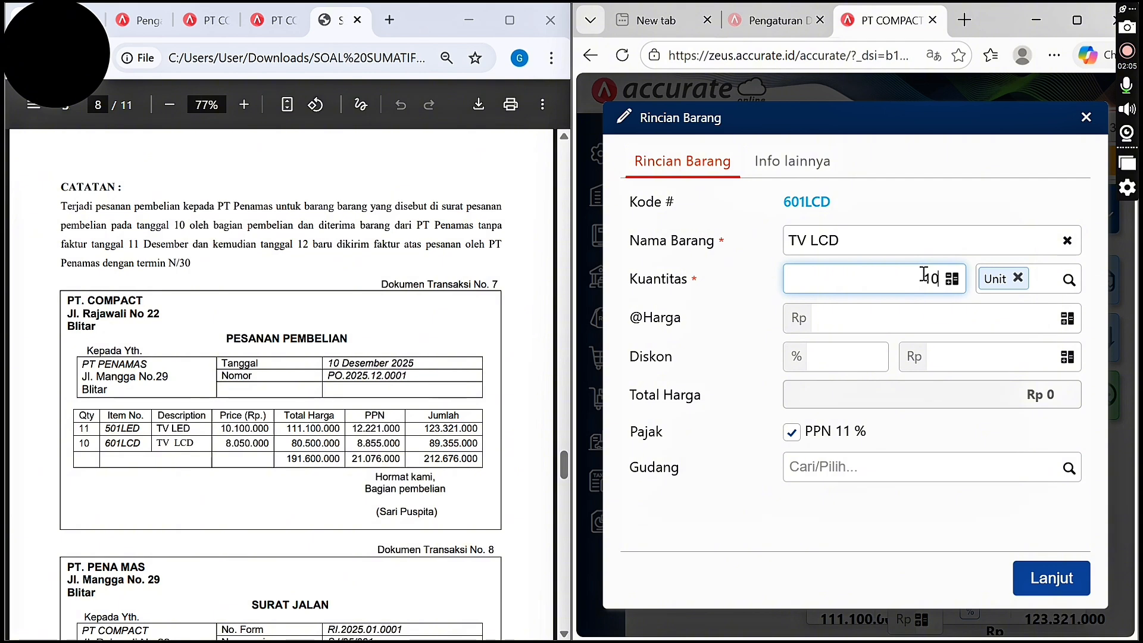
{"action": "left_click", "coordinate": [946, 326]}
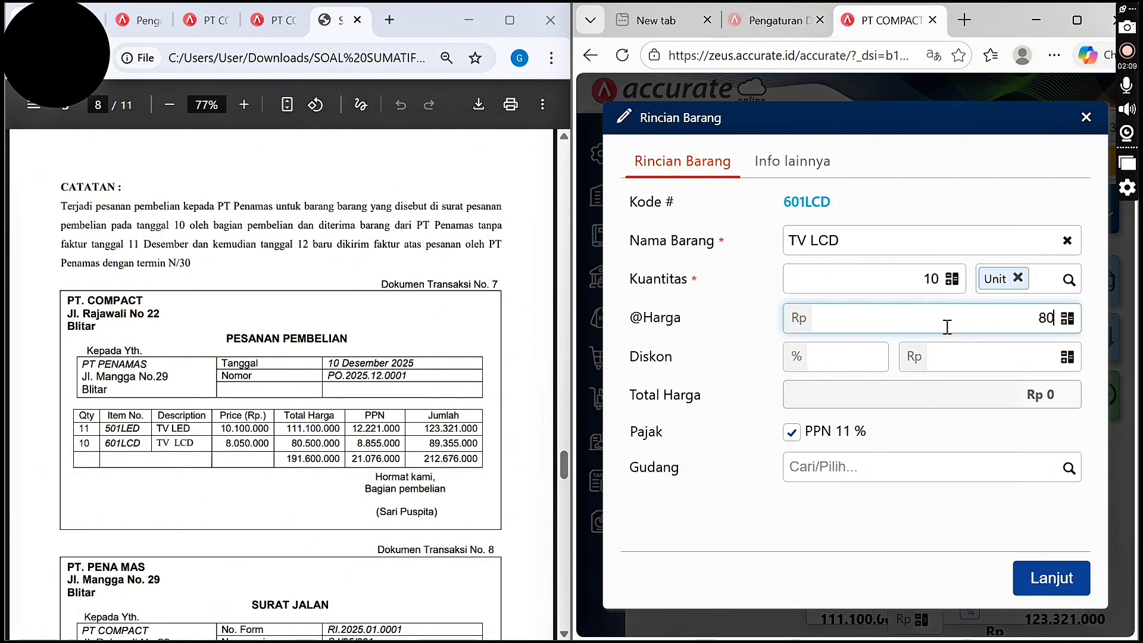
{"action": "type", "text": "8050000"}
{"action": "left_click", "coordinate": [1052, 577]}
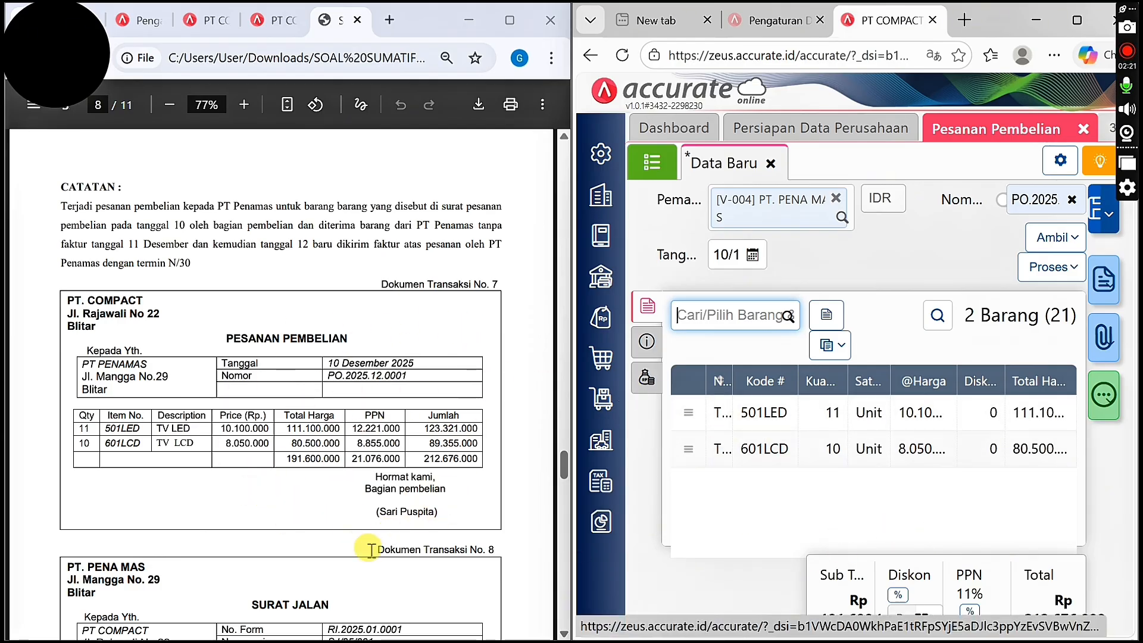
Bring transaction document 8 into view in the exercise PDF and process the purchase order into a goods receipt
{"action": "left_click", "coordinate": [561, 634]}
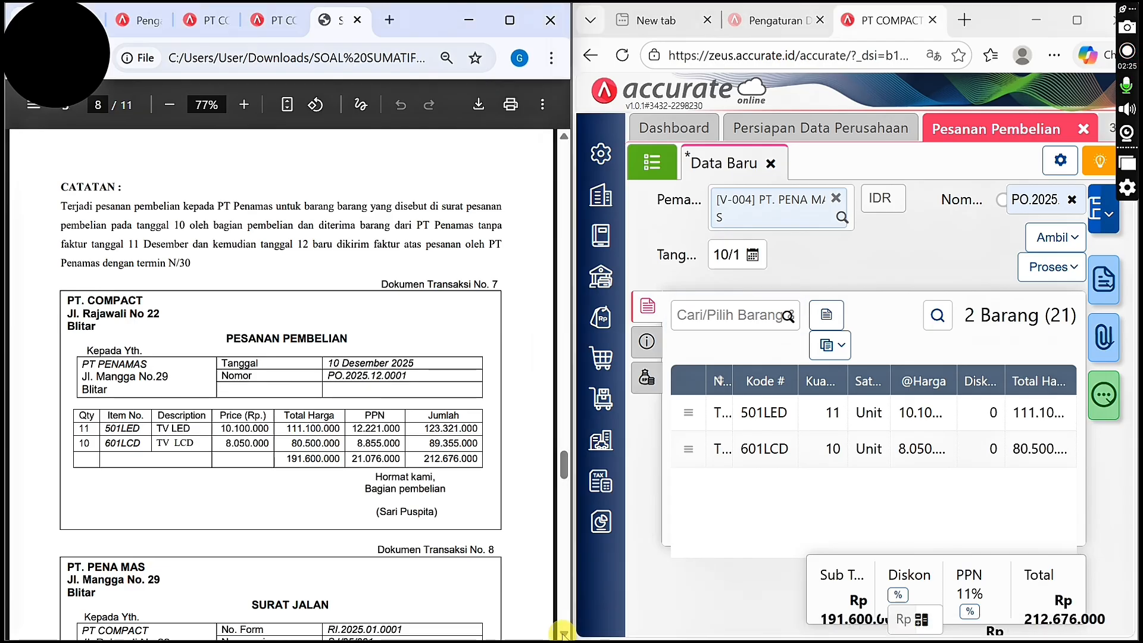
{"action": "left_click", "coordinate": [561, 635]}
{"action": "left_click", "coordinate": [561, 634]}
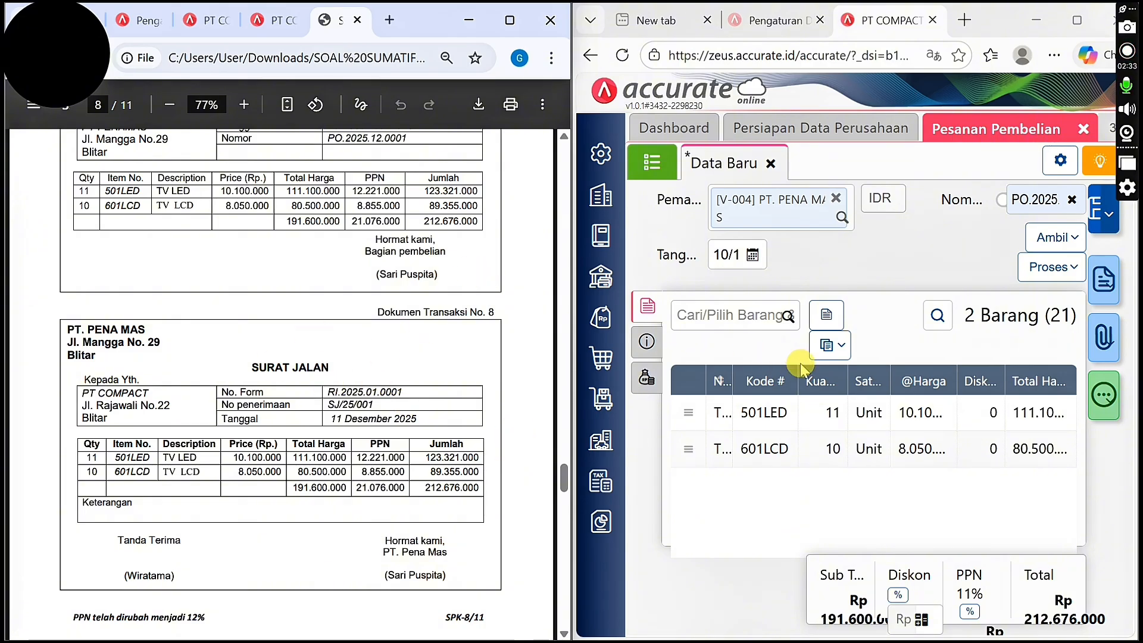
{"action": "left_click", "coordinate": [1062, 266]}
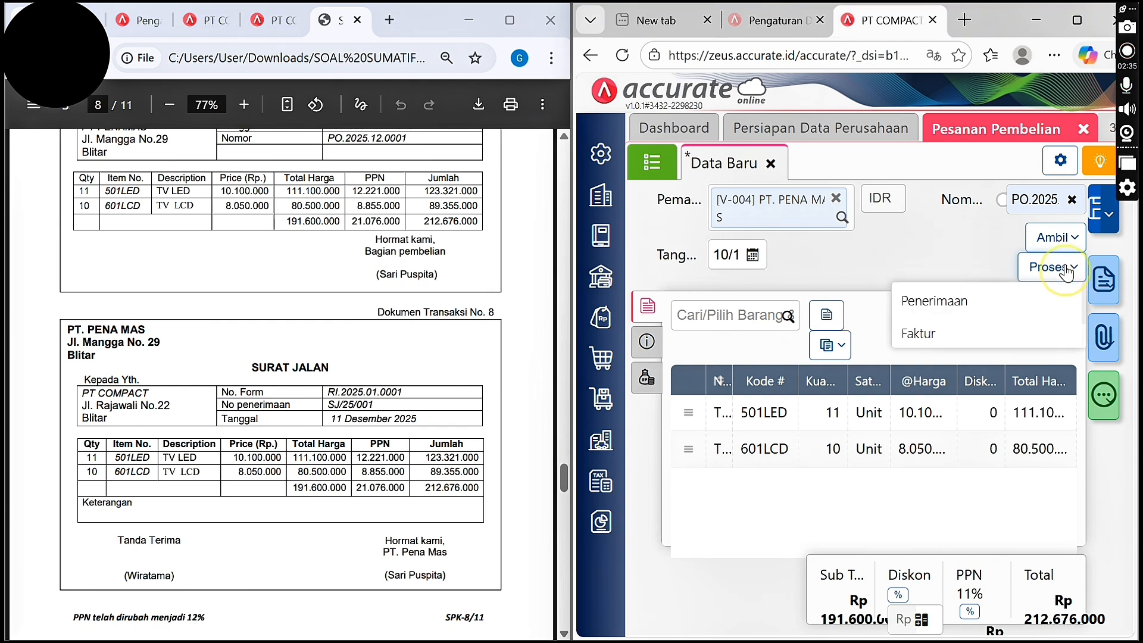
{"action": "left_click", "coordinate": [981, 302]}
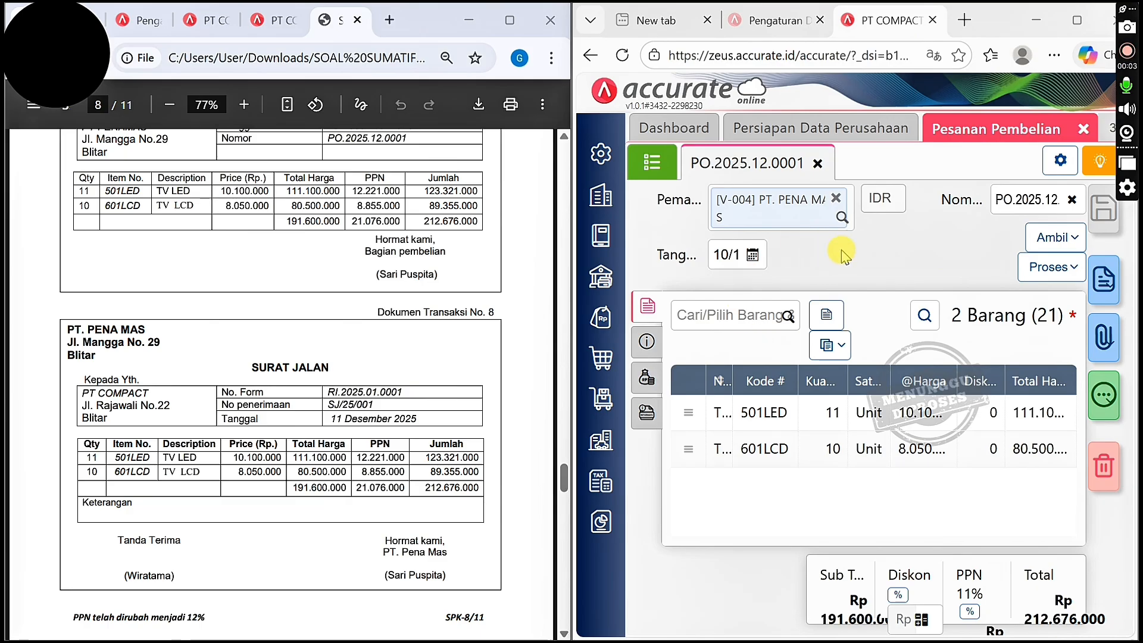
{"action": "left_click", "coordinate": [1050, 267]}
{"action": "left_click", "coordinate": [992, 302]}
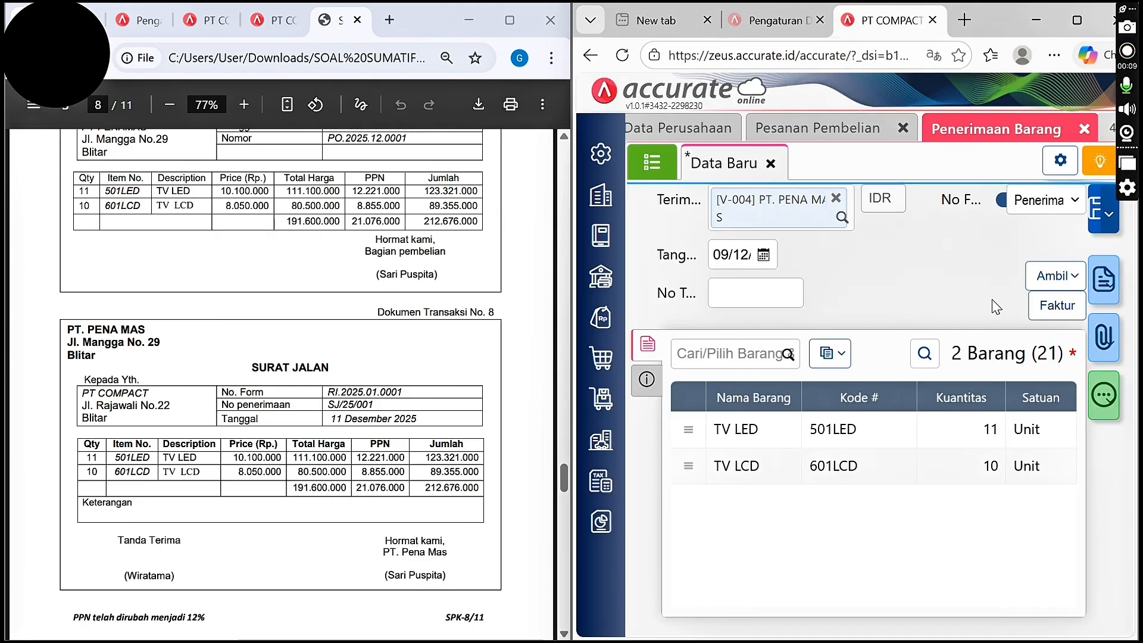
Switch the goods receipt to manual numbering and enter form number RI.2025.01.0001
{"action": "left_click", "coordinate": [791, 288]}
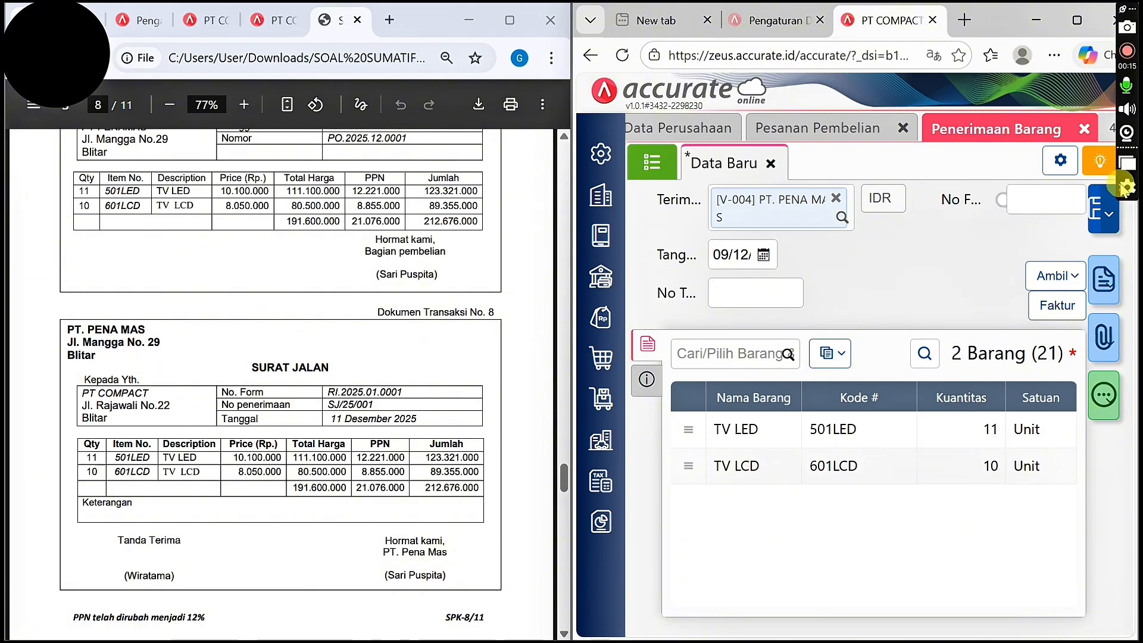
{"action": "left_click", "coordinate": [1067, 196]}
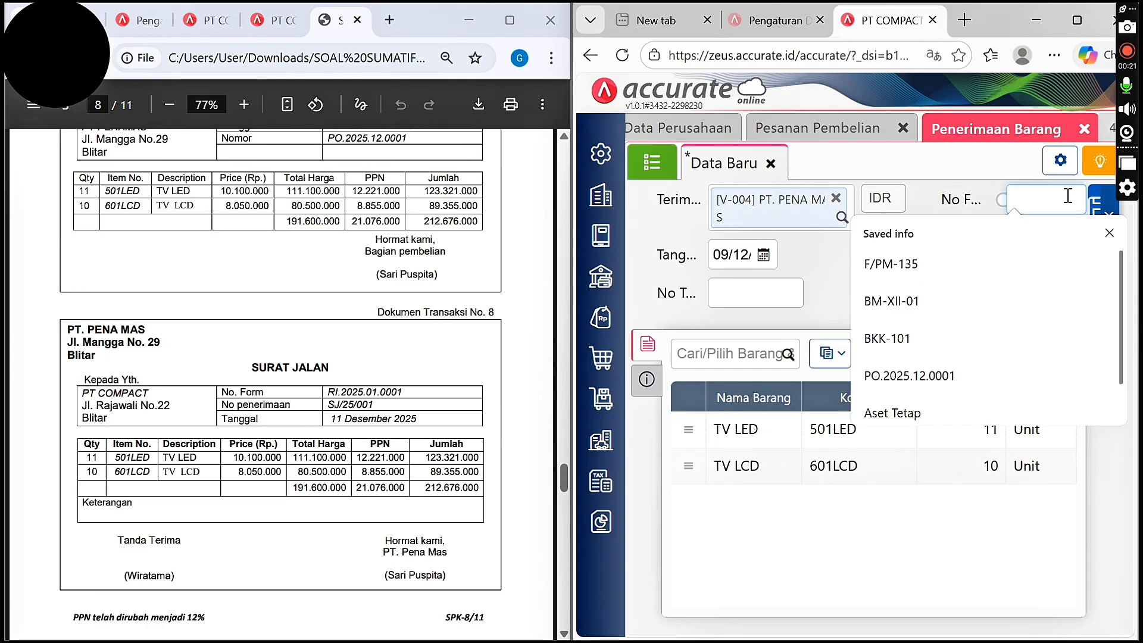
{"action": "left_click", "coordinate": [1067, 199]}
{"action": "type", "text": "frri"}
{"action": "left_click", "coordinate": [1070, 200]}
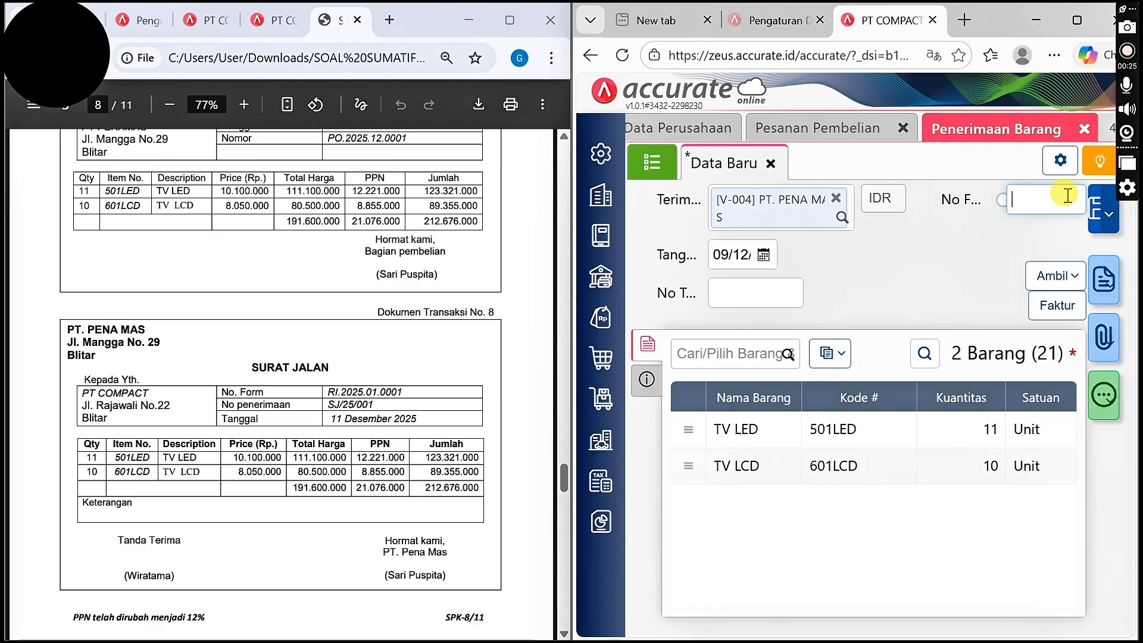
{"action": "type", "text": "RI"}
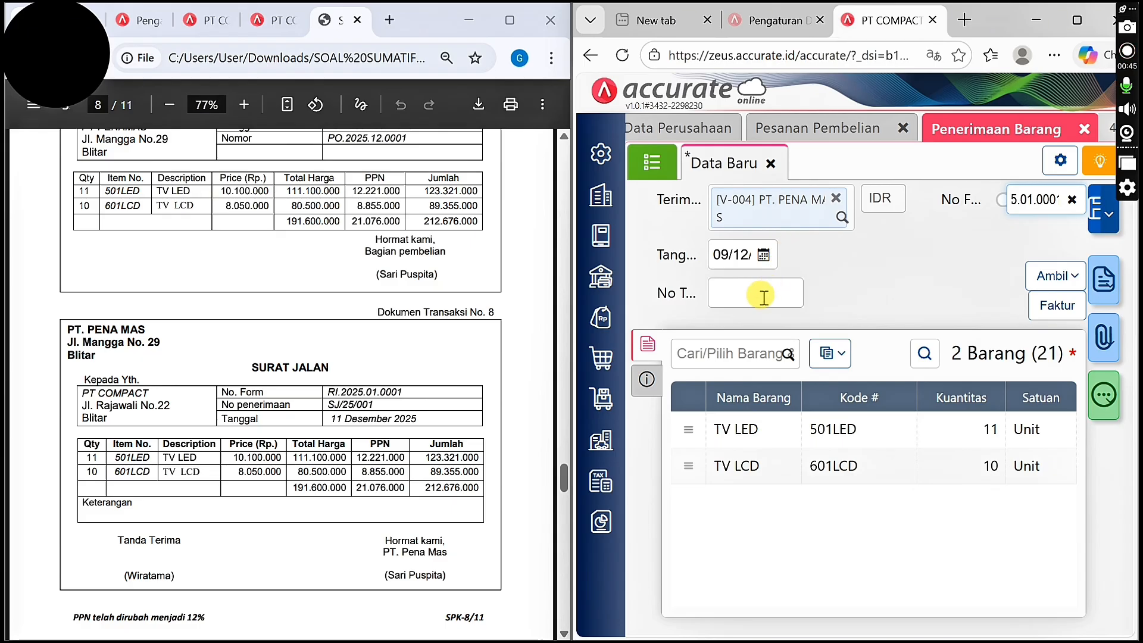
Enter receipt number SJ/25/001 and date 11/12/2025 on the goods receipt, and maximize the browser window
{"action": "left_click", "coordinate": [764, 297]}
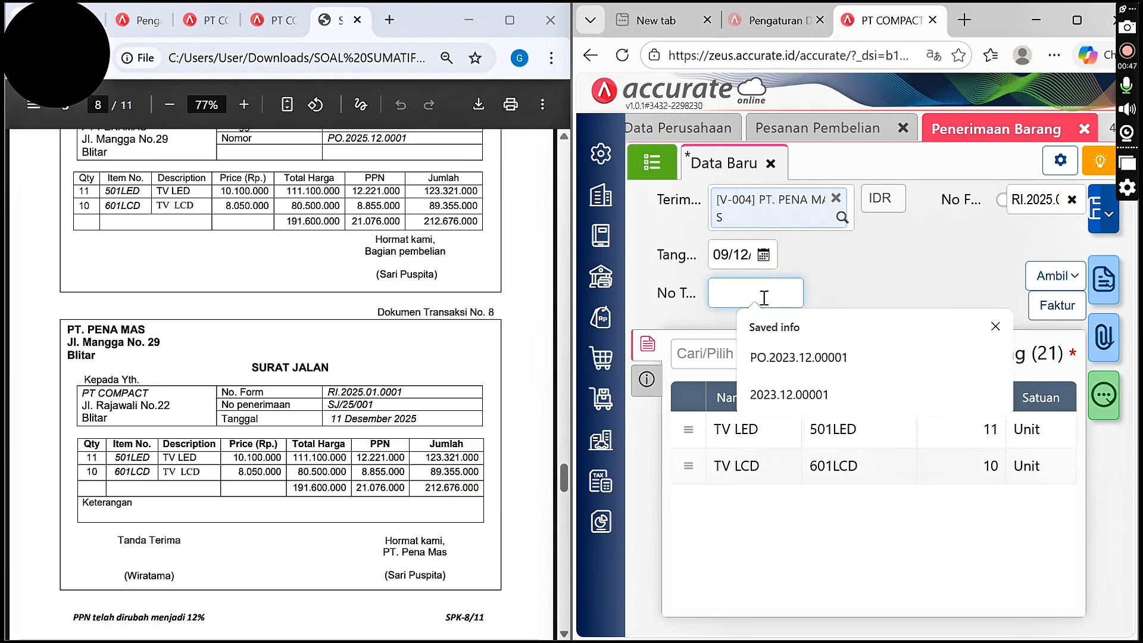
{"action": "type", "text": "SJ/25/001"}
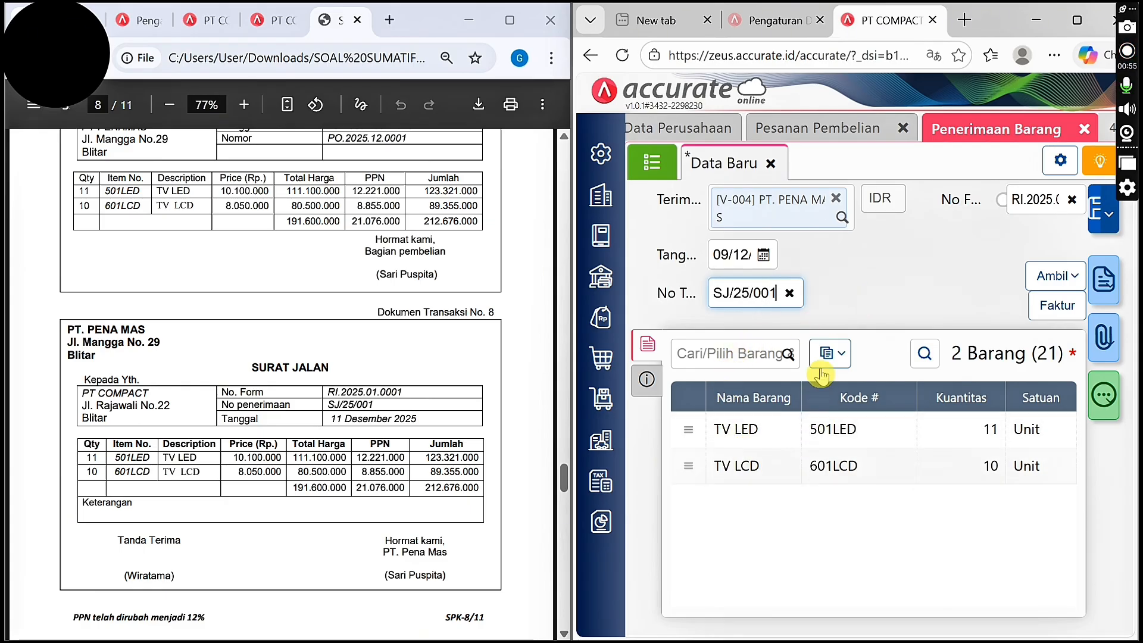
{"action": "left_click", "coordinate": [731, 249]}
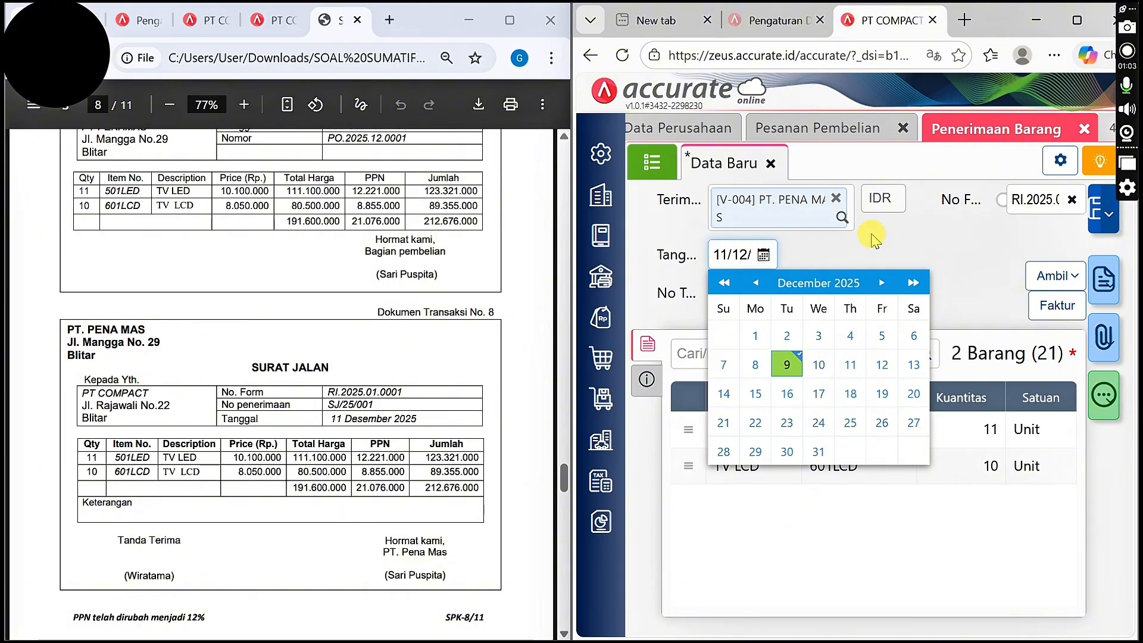
{"action": "left_click", "coordinate": [1075, 21]}
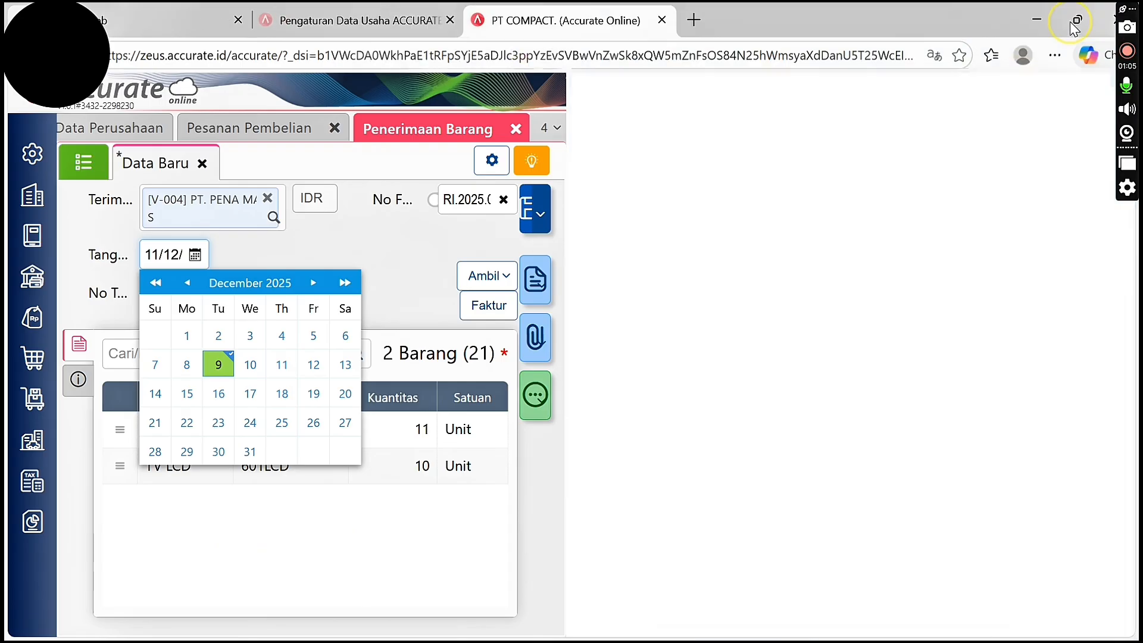
{"action": "left_click", "coordinate": [654, 410]}
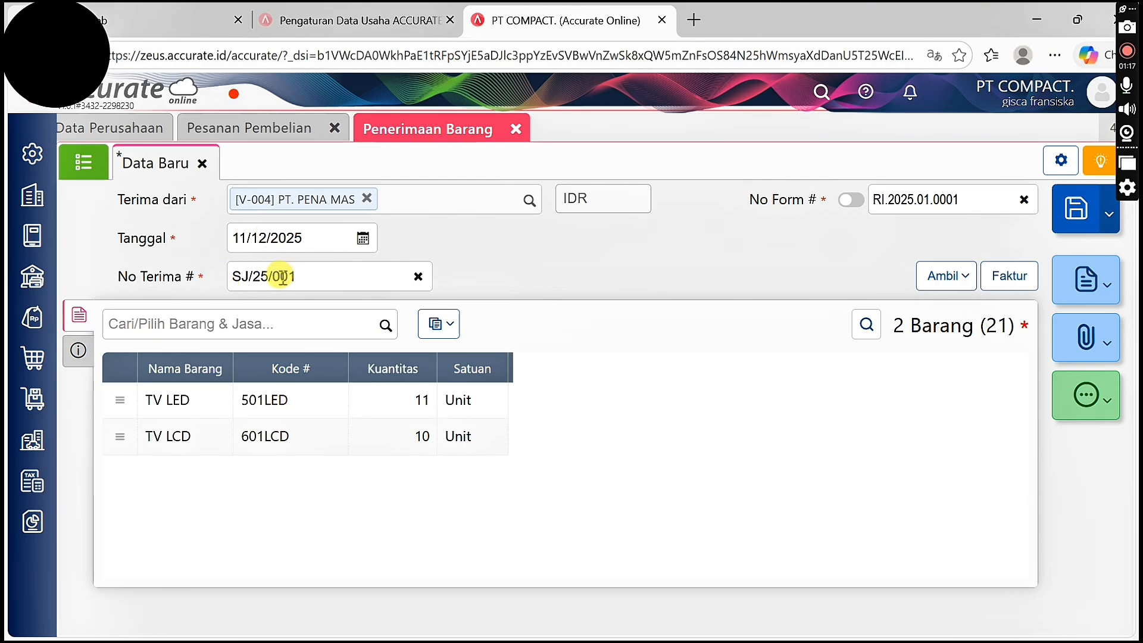
Check the goods receipt's additional and shipping information, and read transaction document 9 in the exercise PDF
{"action": "left_click", "coordinate": [88, 352]}
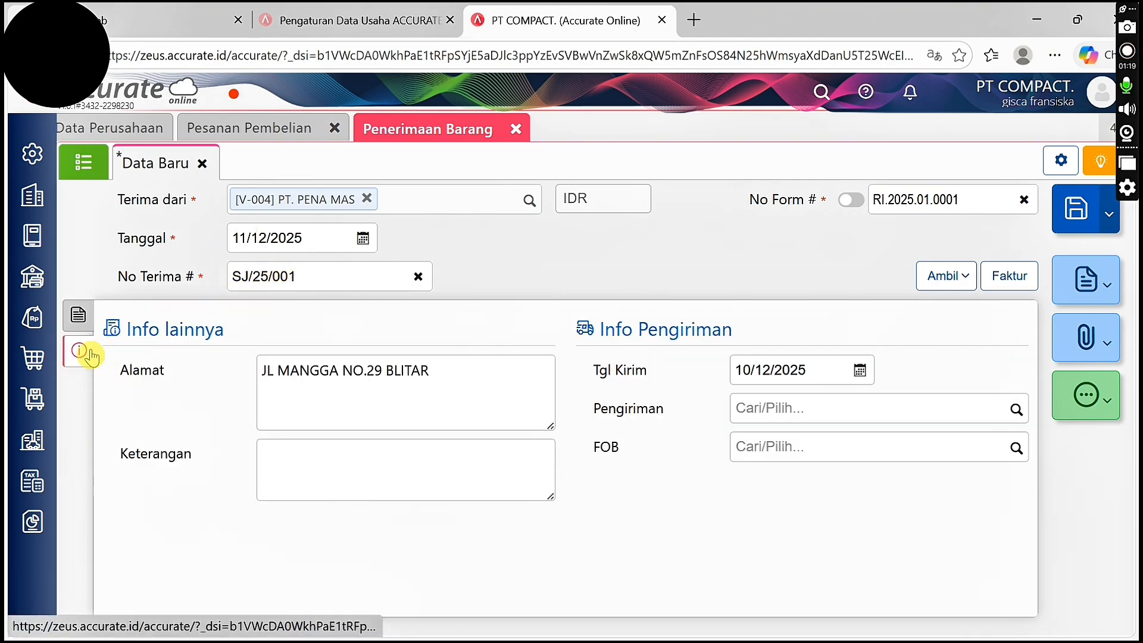
{"action": "left_click", "coordinate": [74, 318]}
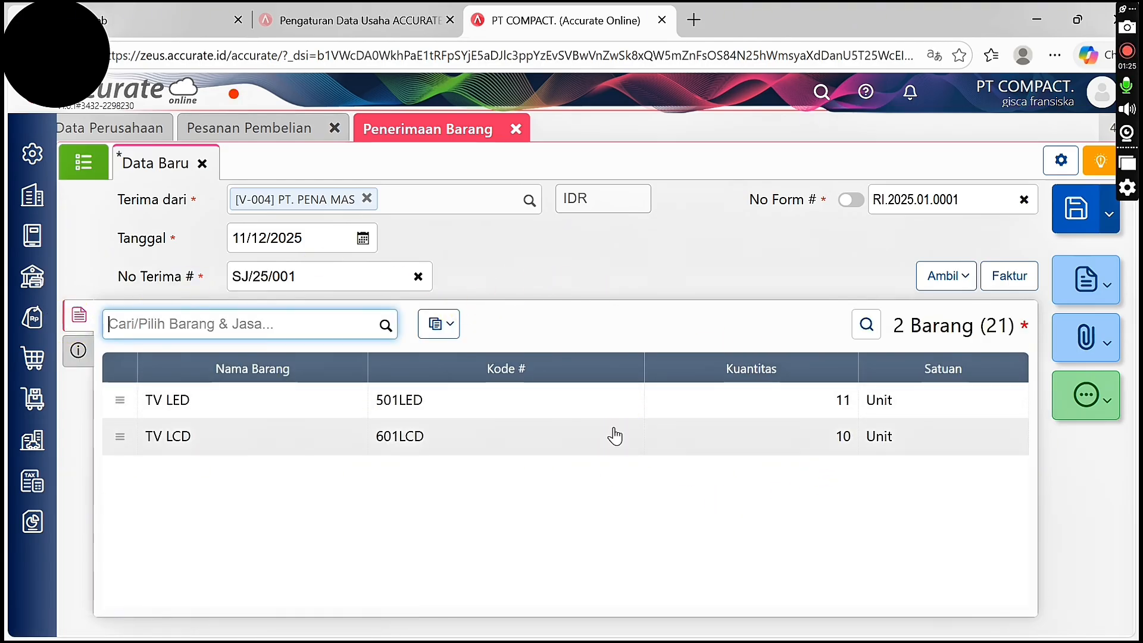
{"action": "key", "text": "super+Right"}
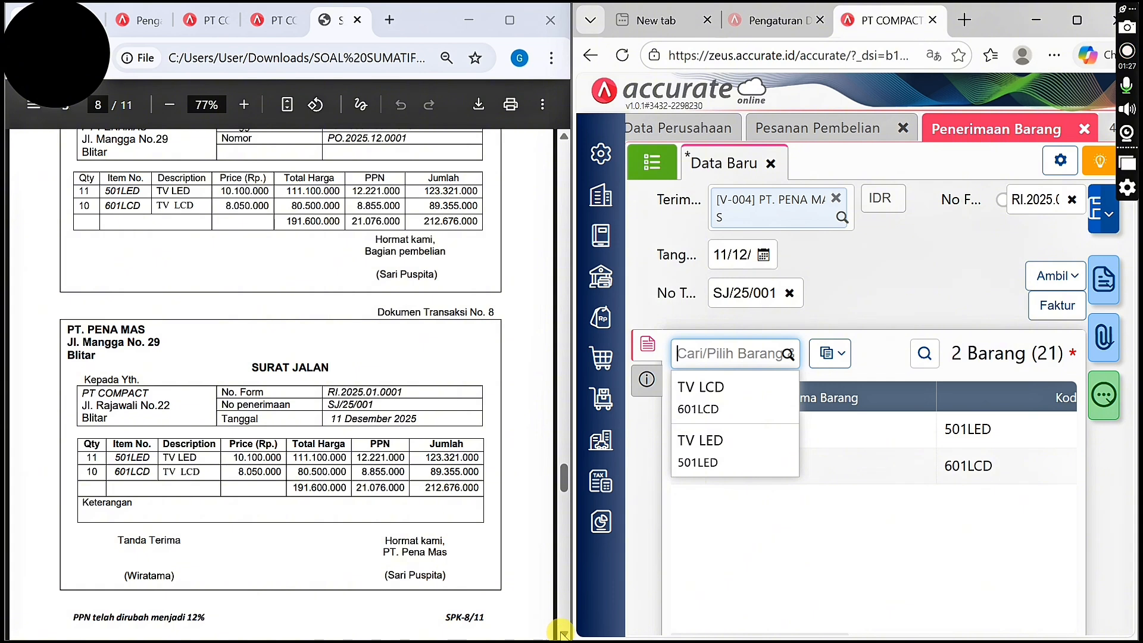
{"action": "scroll", "coordinate": [563, 630], "scroll_direction": "down", "scroll_amount": 6}
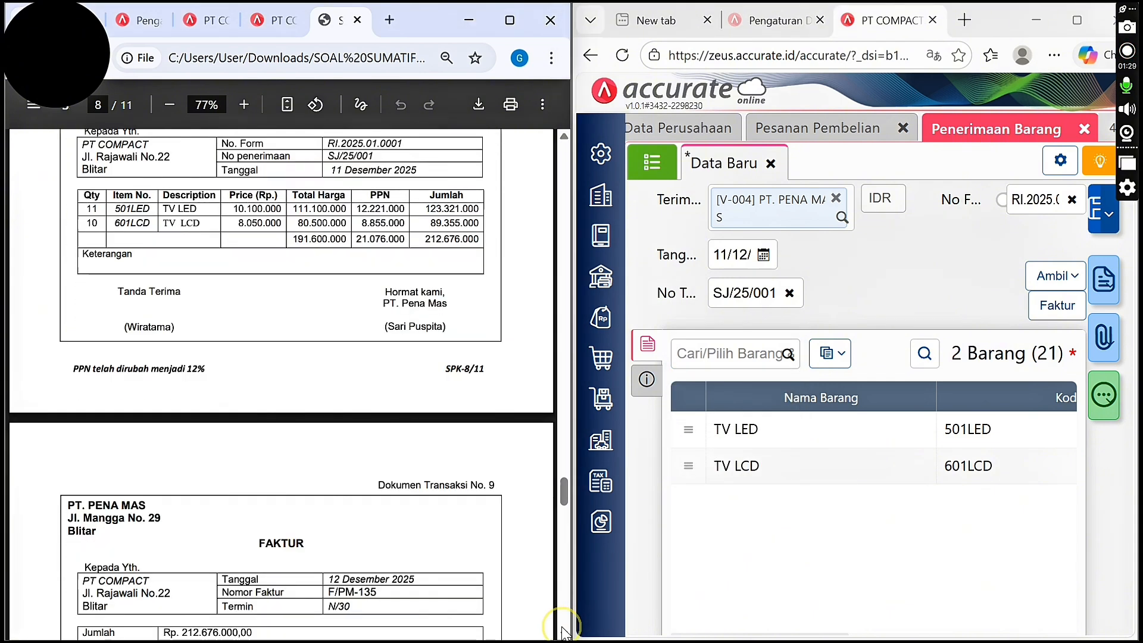
{"action": "scroll", "coordinate": [562, 631], "scroll_direction": "down", "scroll_amount": 3}
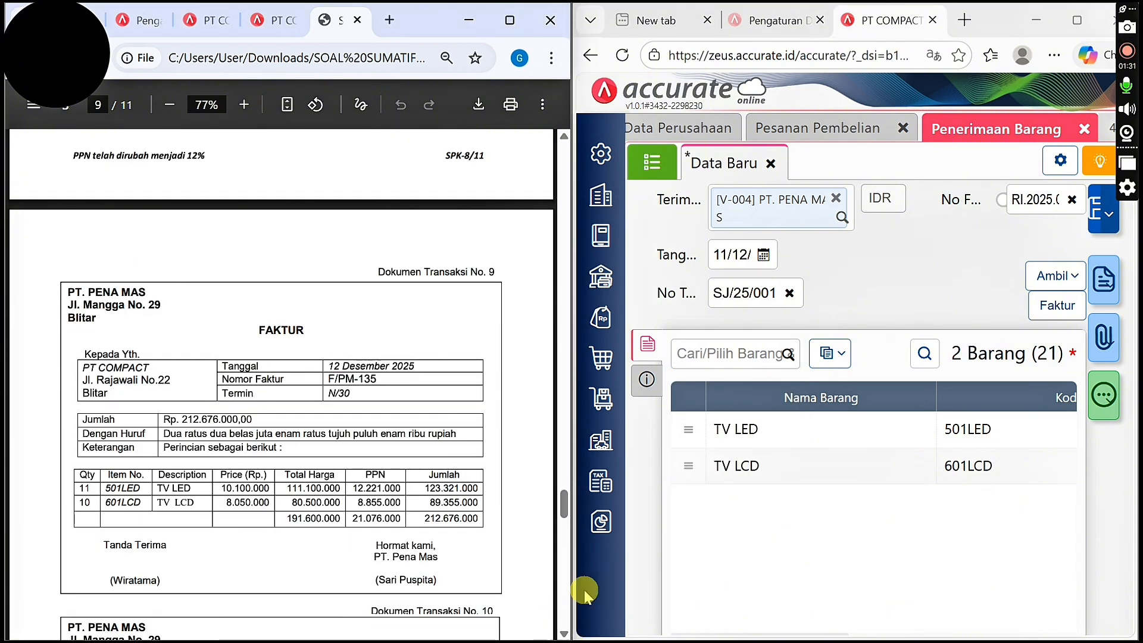
Process the goods receipt into a purchase invoice with the browser window maximized
{"action": "left_click", "coordinate": [744, 351]}
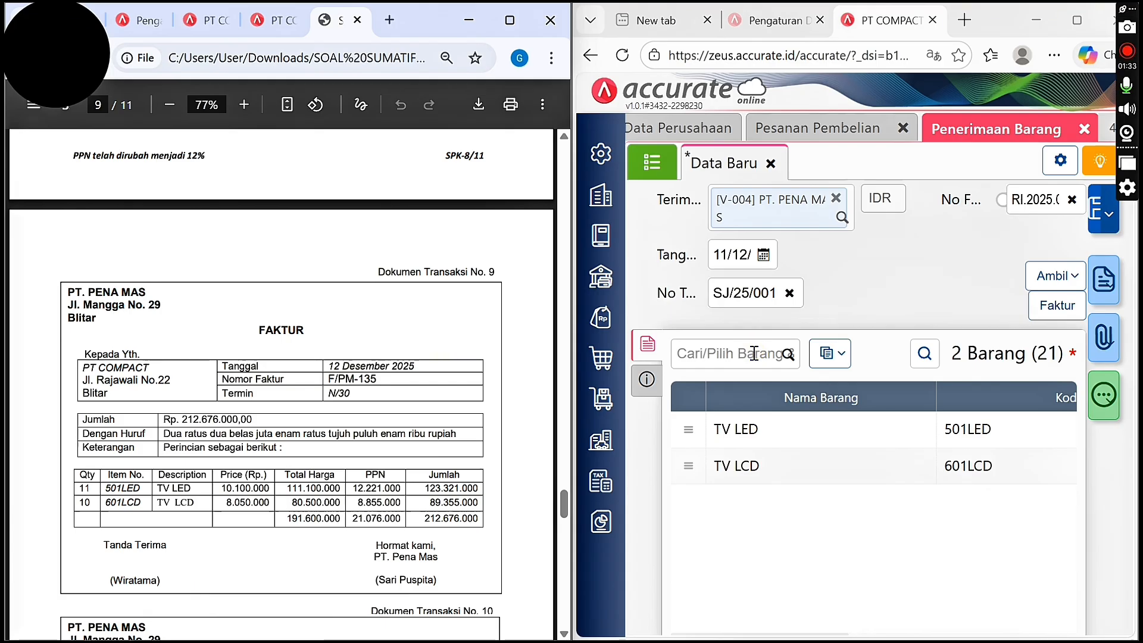
{"action": "key", "text": "super"}
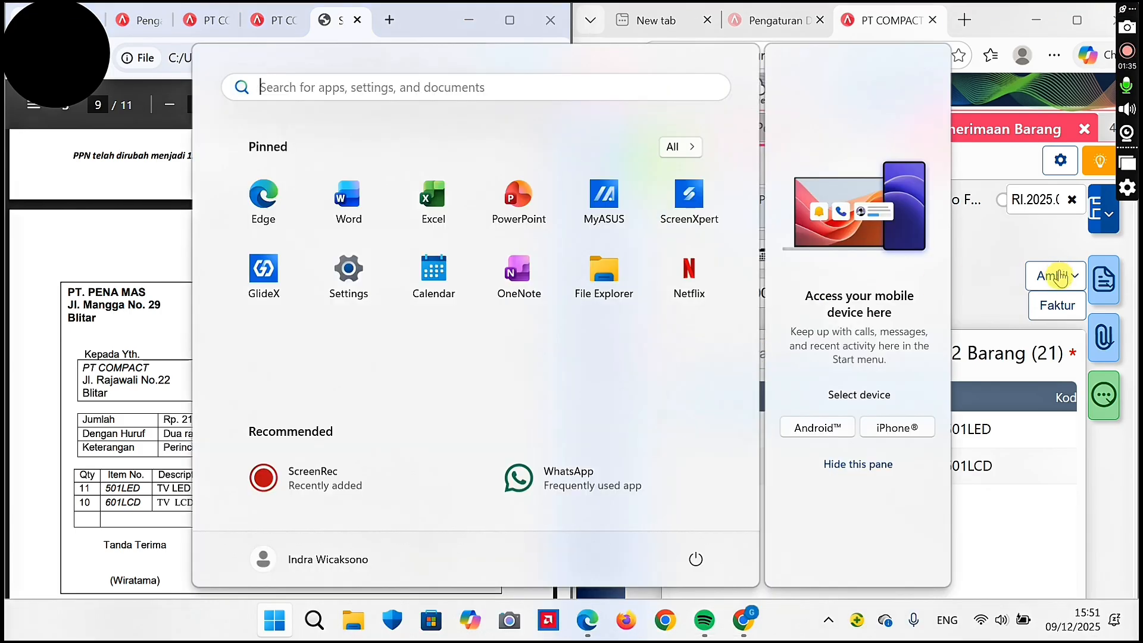
{"action": "left_click", "coordinate": [1008, 288]}
{"action": "left_click", "coordinate": [1079, 25]}
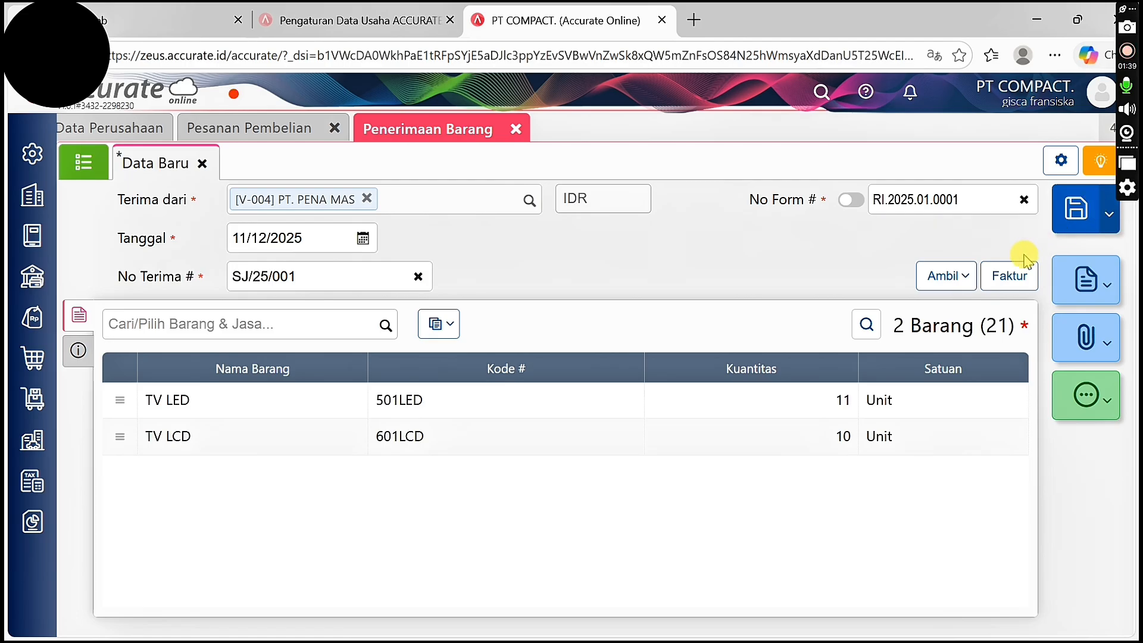
{"action": "left_click", "coordinate": [1005, 288]}
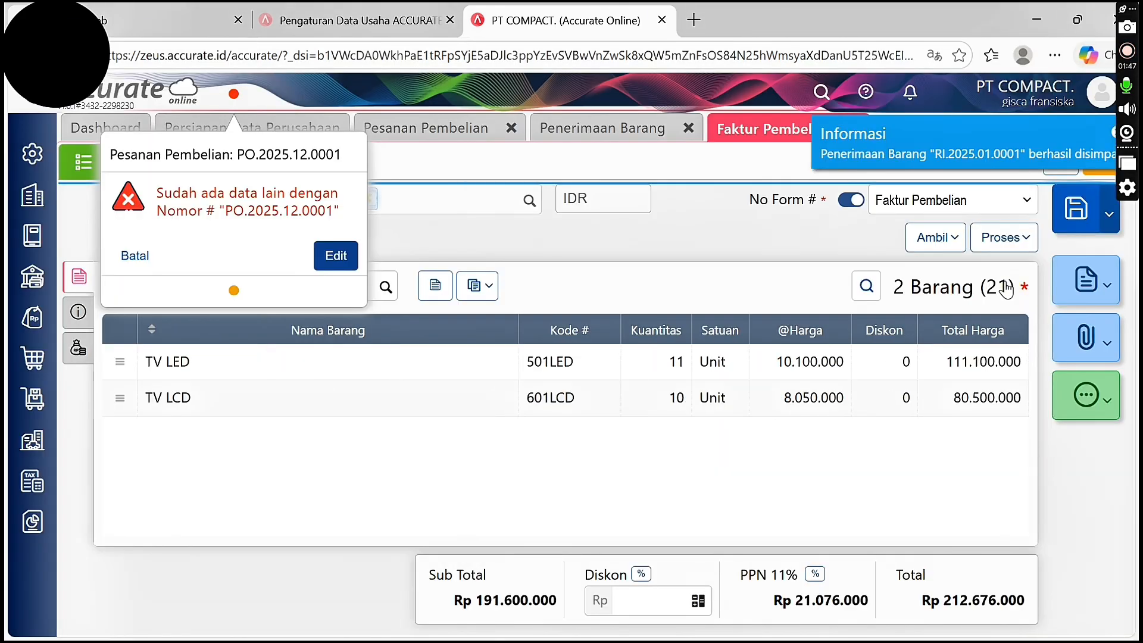
Discard the duplicate purchase order from the process queue and give the purchase invoice the manual form number F/PM-135
{"action": "left_click", "coordinate": [136, 256]}
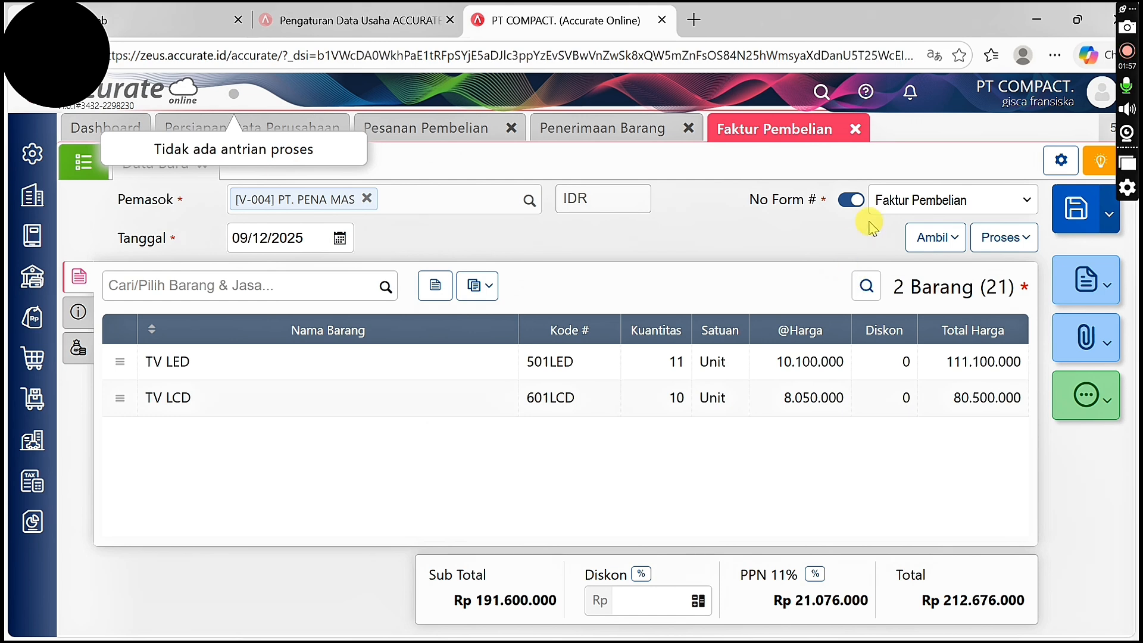
{"action": "left_click", "coordinate": [855, 204]}
{"action": "key", "text": "super+Right"}
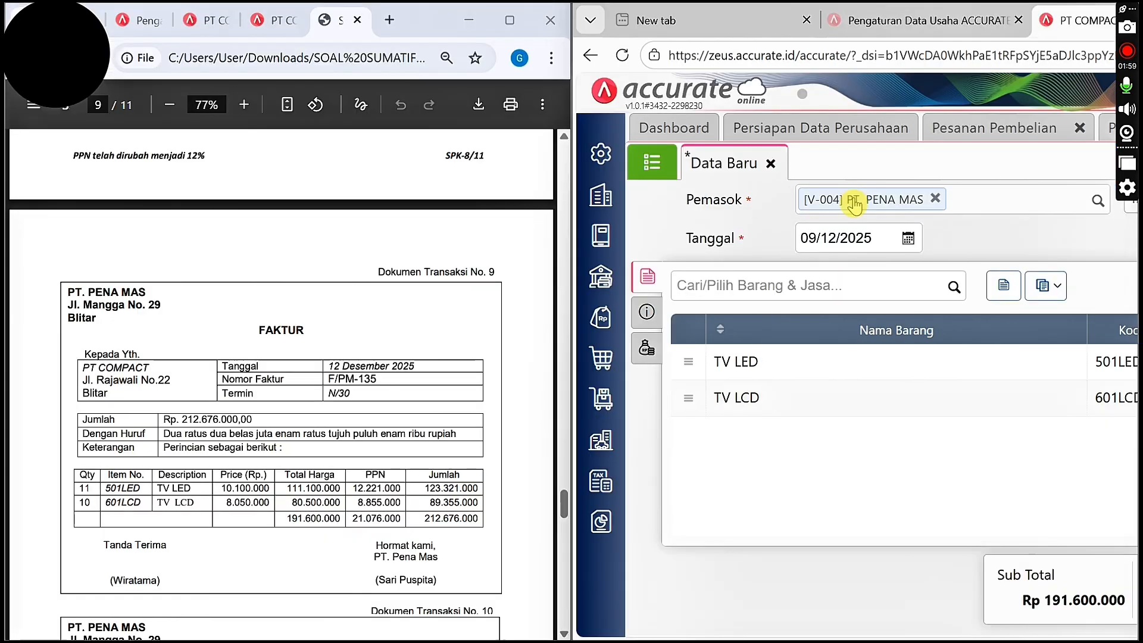
{"action": "left_click", "coordinate": [1041, 203]}
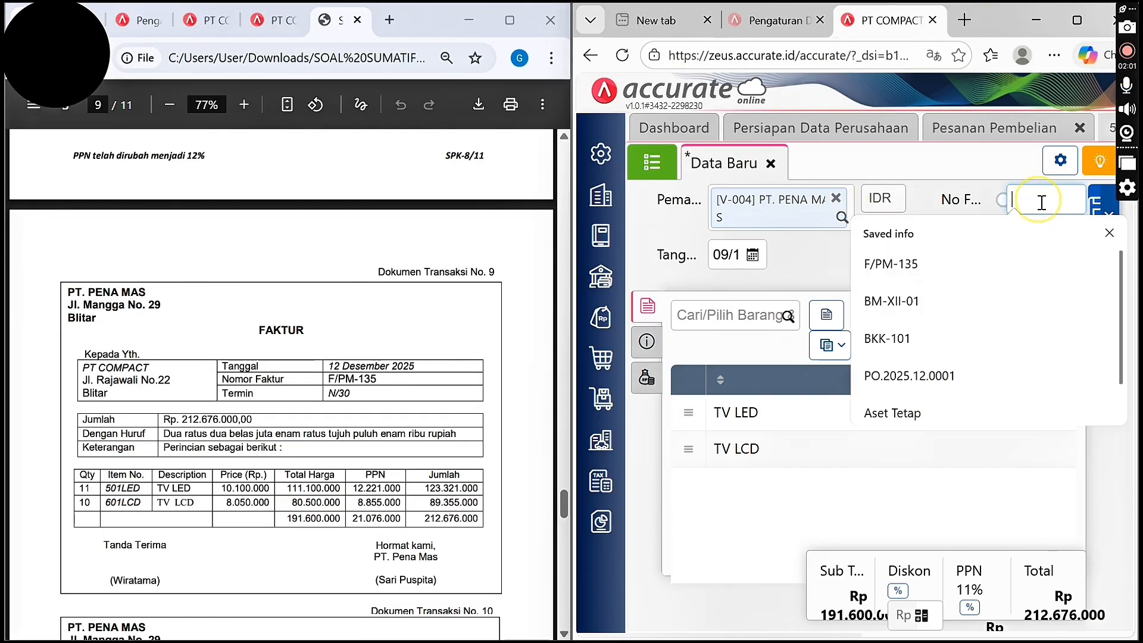
{"action": "type", "text": "F"}
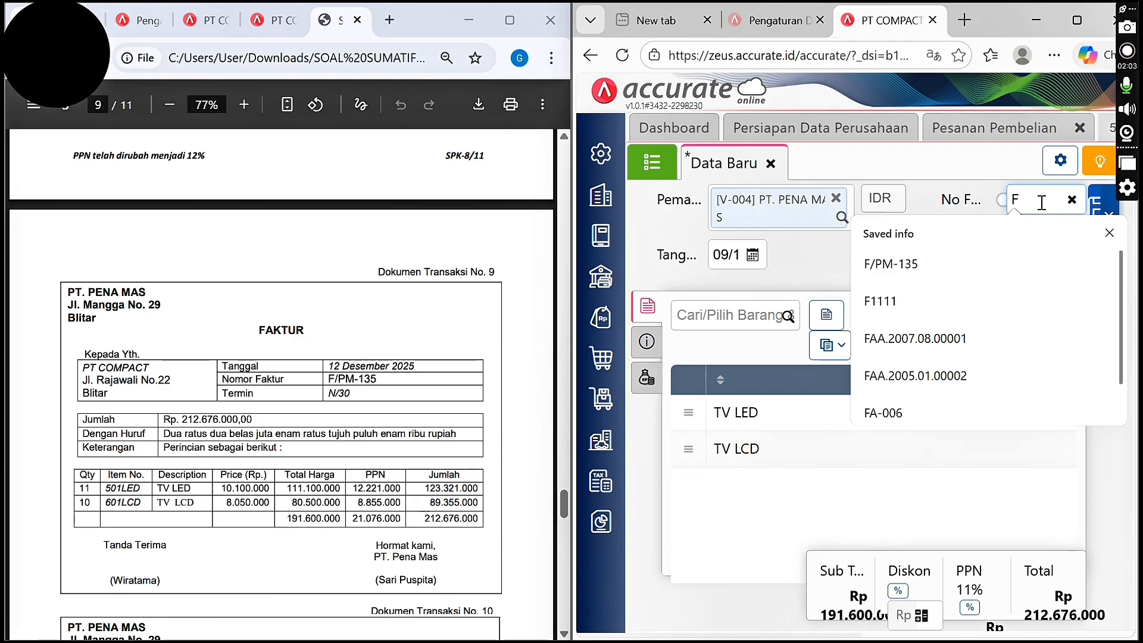
{"action": "type", "text": "/PM-135"}
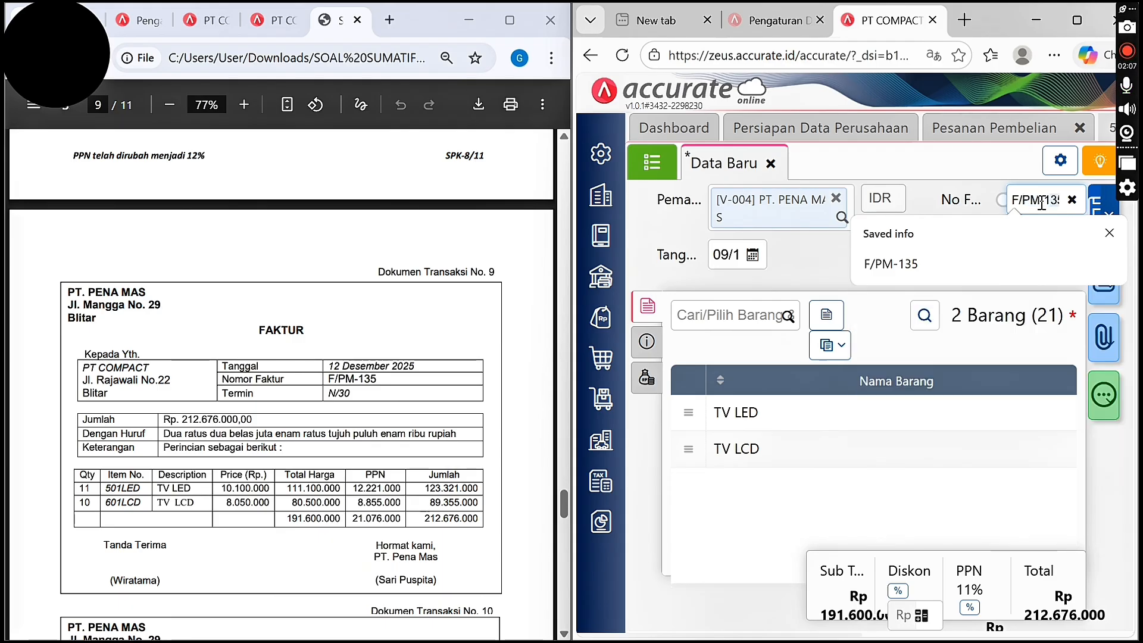
{"action": "key", "text": "Return"}
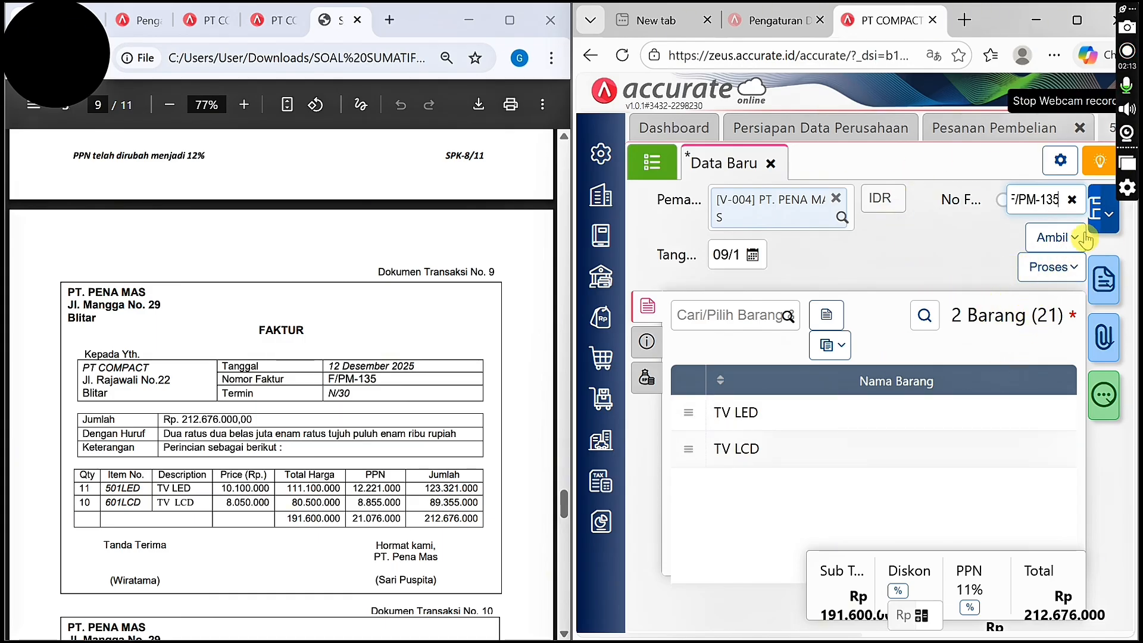
Try to save the purchase invoice with the browser window maximized, and reopen invoice F/PM-135 for editing from the process queue
{"action": "left_click", "coordinate": [1096, 209]}
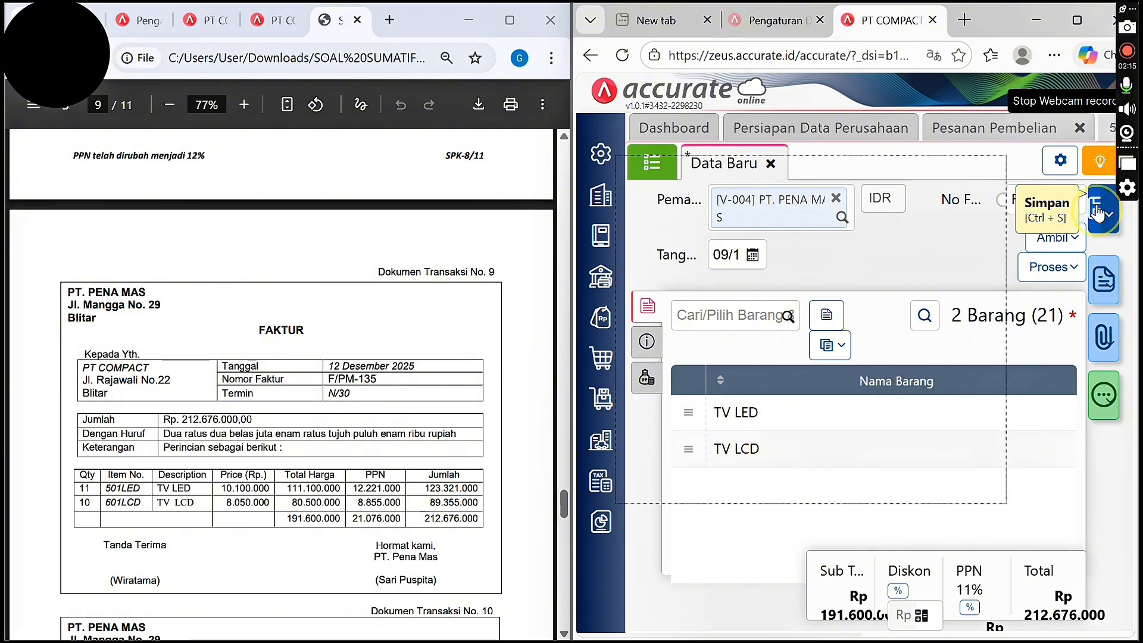
{"action": "left_click", "coordinate": [1097, 211]}
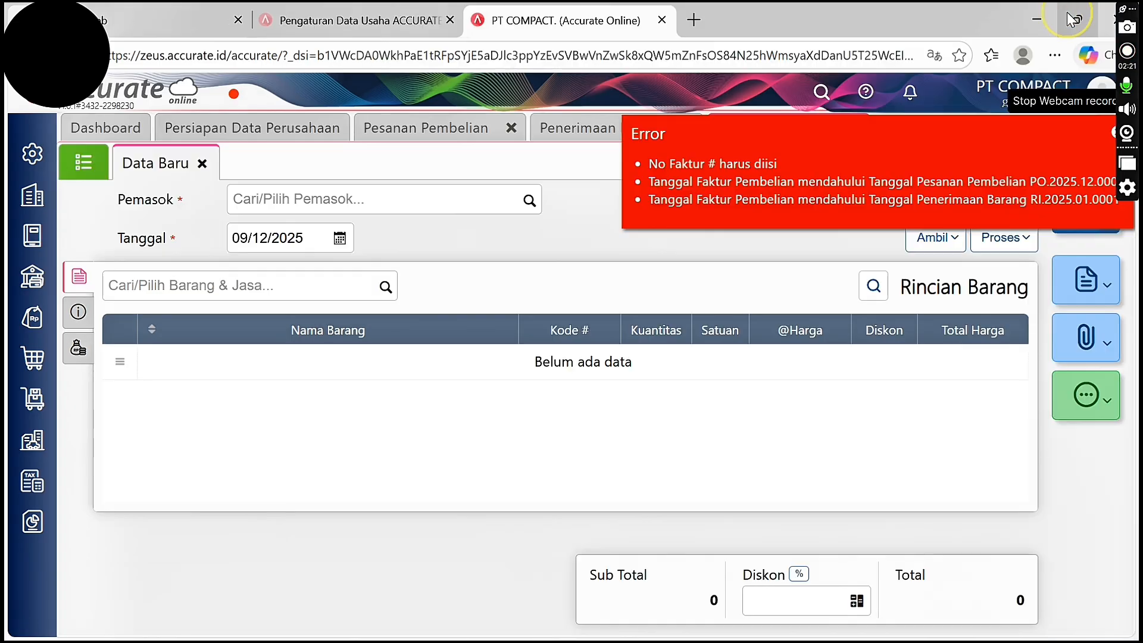
{"action": "left_click", "coordinate": [1076, 19]}
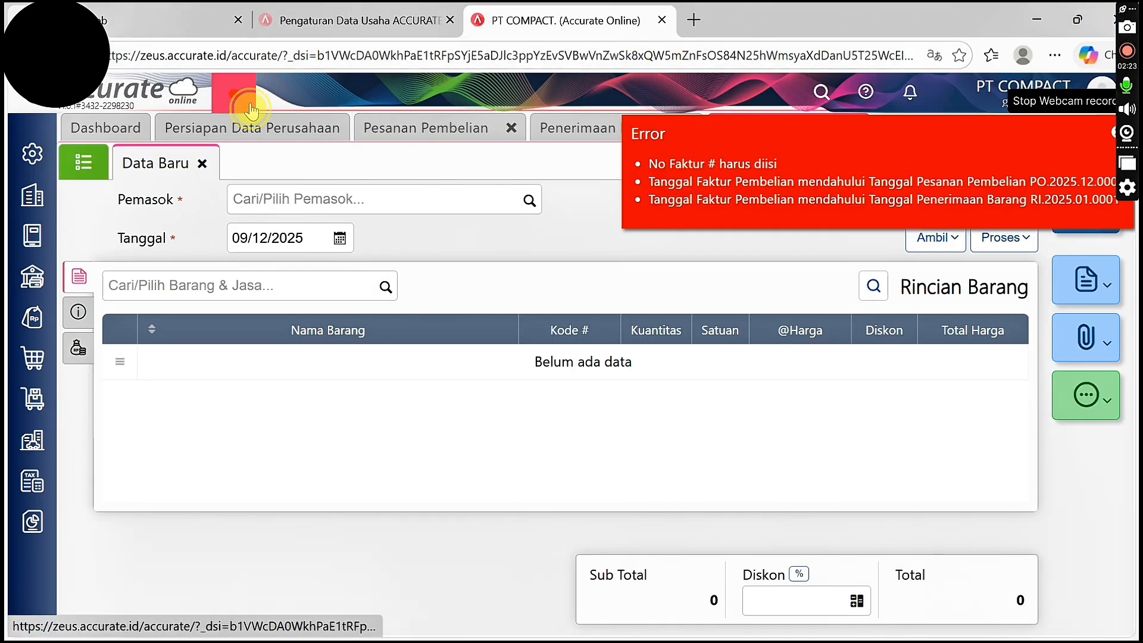
{"action": "left_click", "coordinate": [234, 93]}
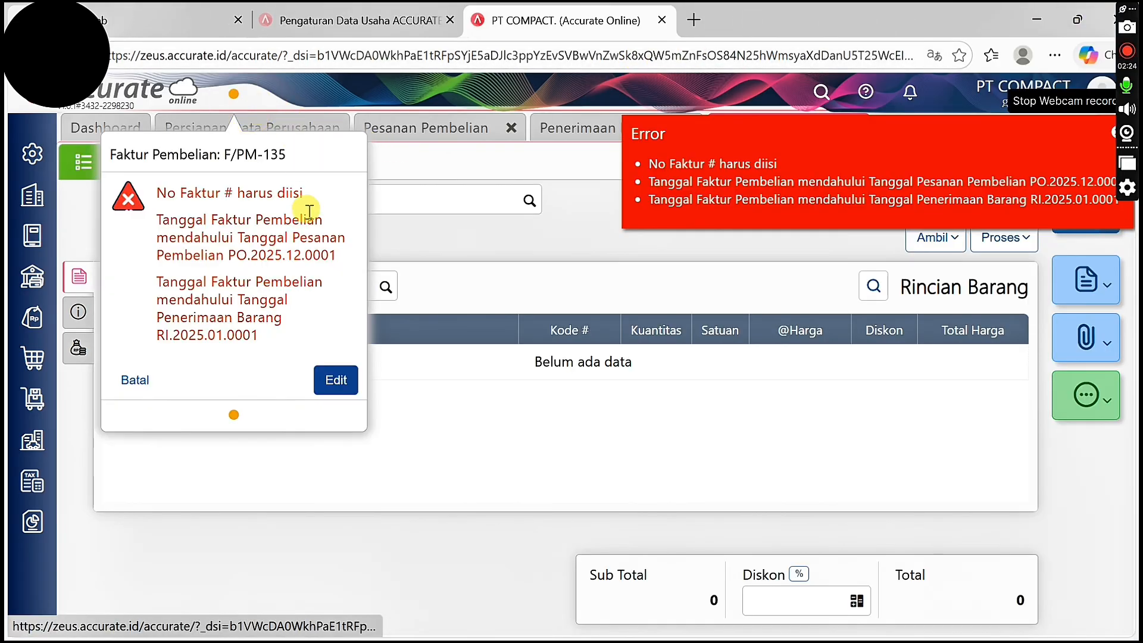
{"action": "left_click", "coordinate": [341, 381]}
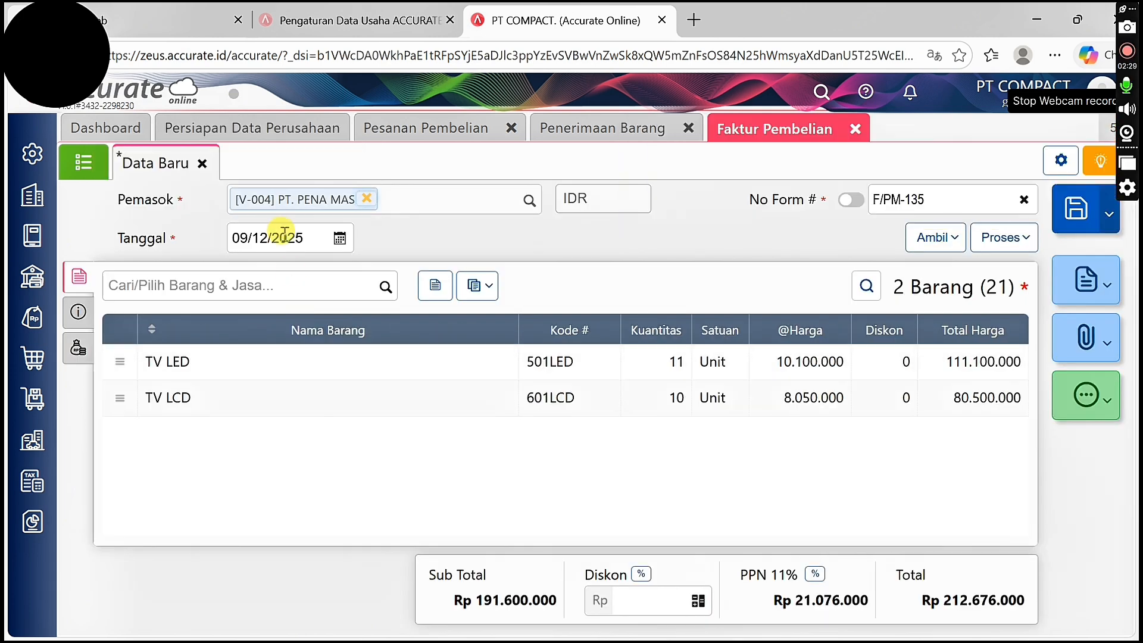
Set the purchase invoice date to 12/12/2025 with the exercise PDF shown beside the browser
{"action": "left_click", "coordinate": [284, 234]}
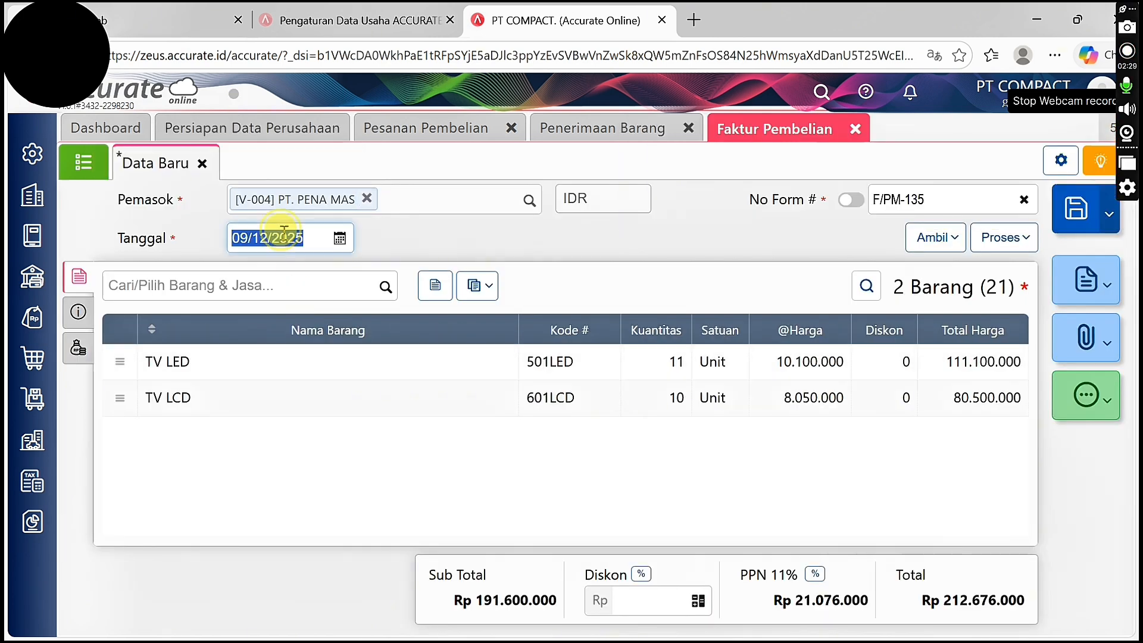
{"action": "key", "text": "BackSpace"}
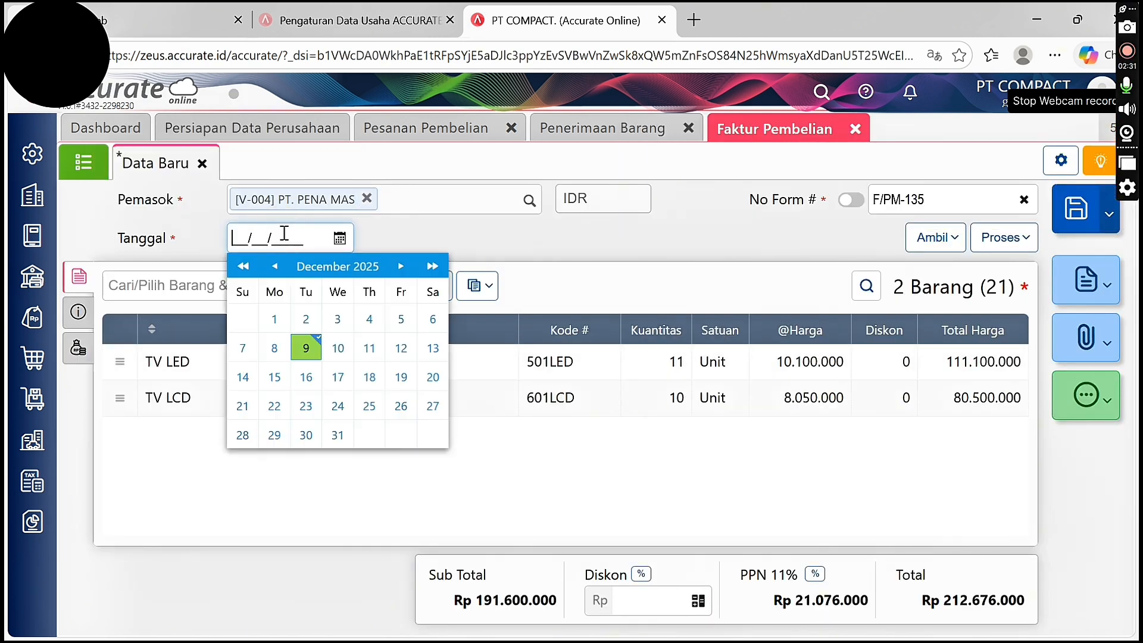
{"action": "key", "text": "super+Right"}
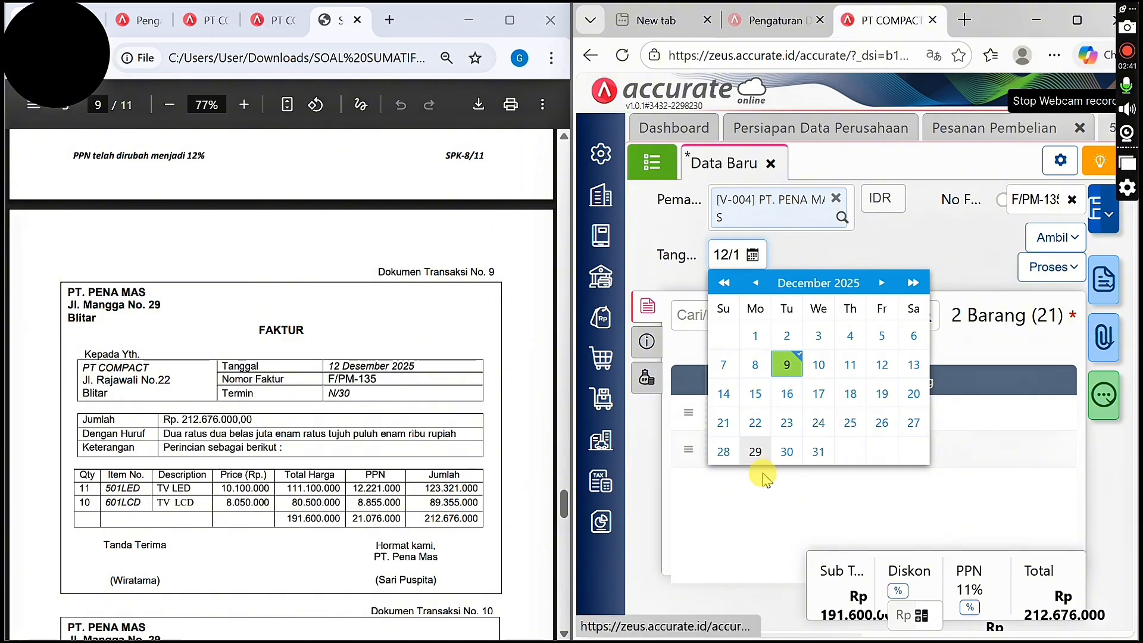
{"action": "left_click_drag", "start_coordinate": [759, 509], "coordinate": [649, 340]}
Enter supplier invoice number F/PM-135 in the purchase invoice's additional information and save the invoice
{"action": "left_click", "coordinate": [646, 341]}
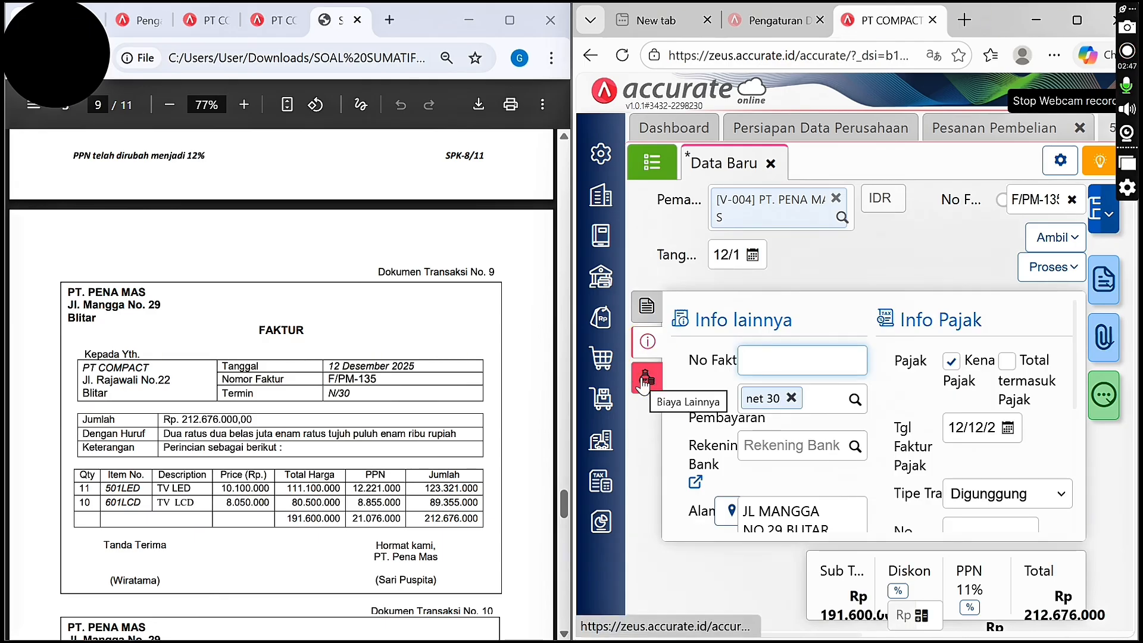
{"action": "left_click", "coordinate": [746, 361]}
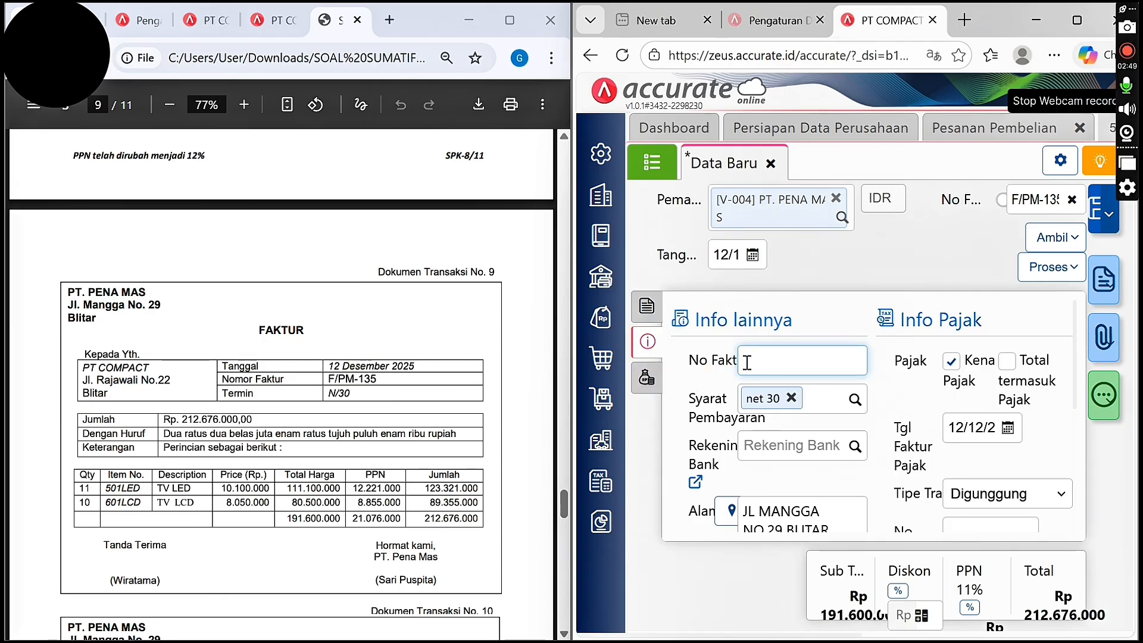
{"action": "left_click", "coordinate": [1019, 199]}
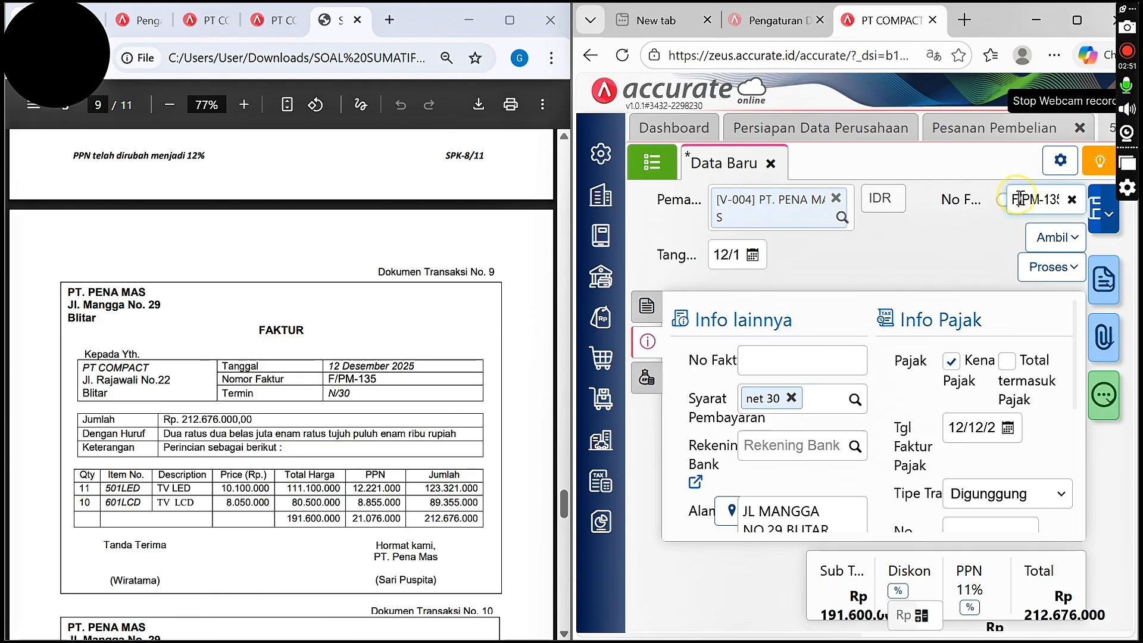
{"action": "left_click_drag", "start_coordinate": [1012, 201], "coordinate": [1071, 198]}
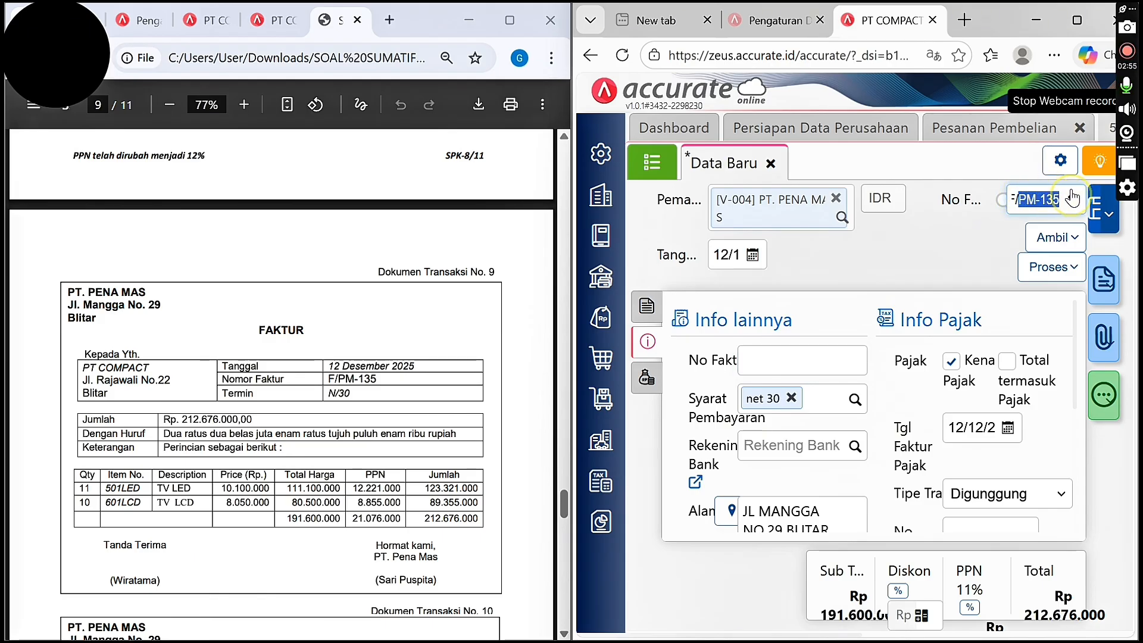
{"action": "left_click", "coordinate": [1005, 205]}
{"action": "left_click_drag", "start_coordinate": [1014, 200], "coordinate": [1035, 198]}
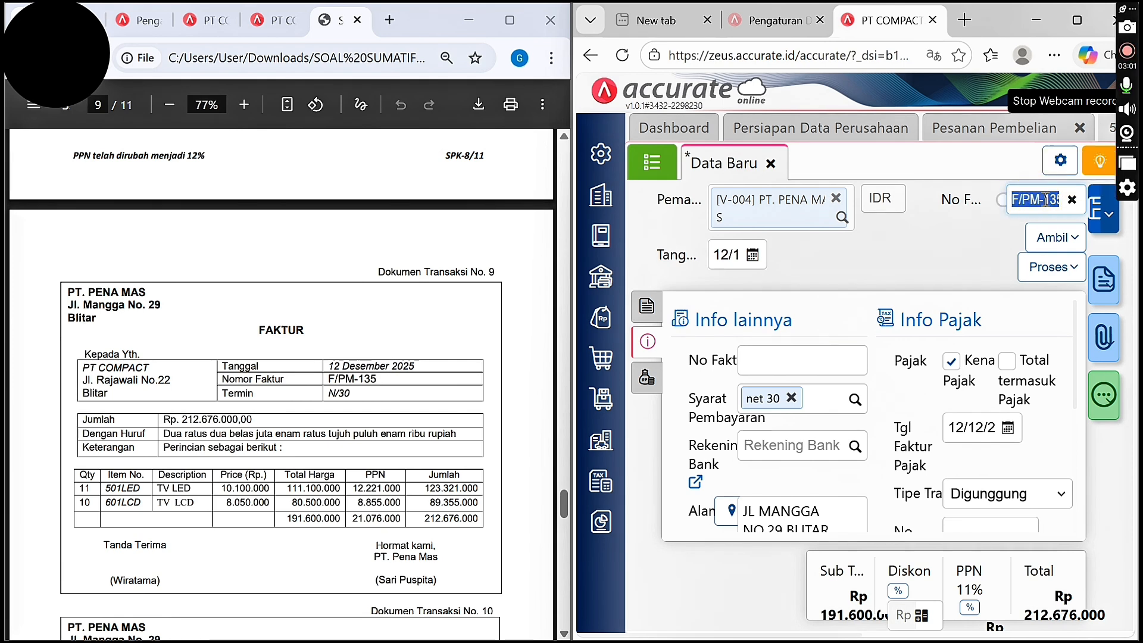
{"action": "left_click", "coordinate": [809, 346]}
{"action": "type", "text": "F/PM-135"}
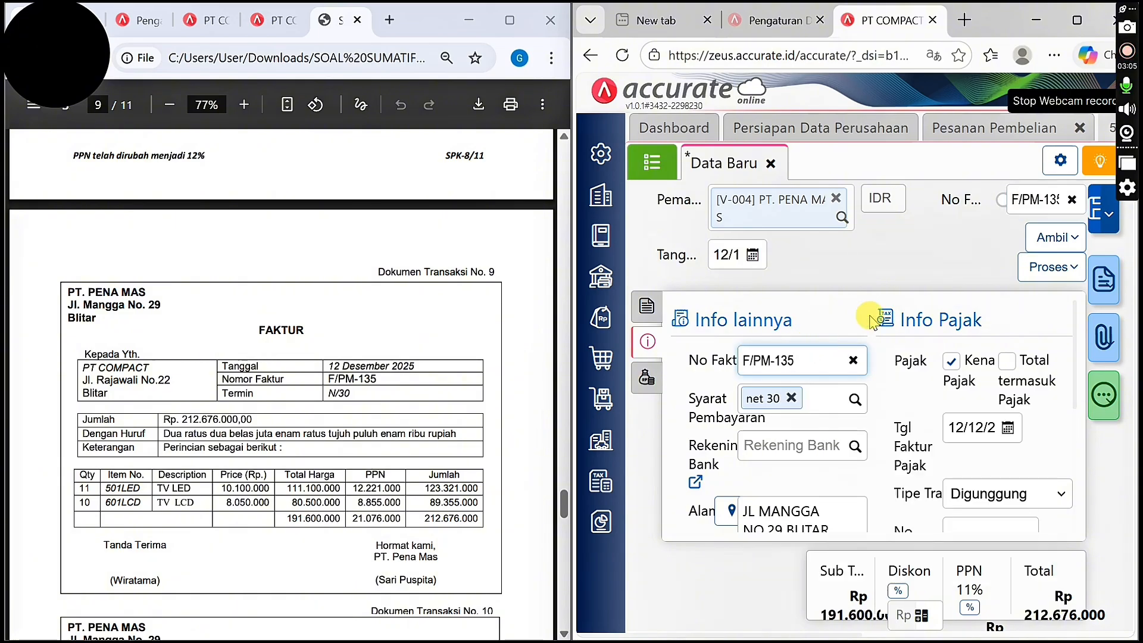
{"action": "left_click", "coordinate": [647, 306]}
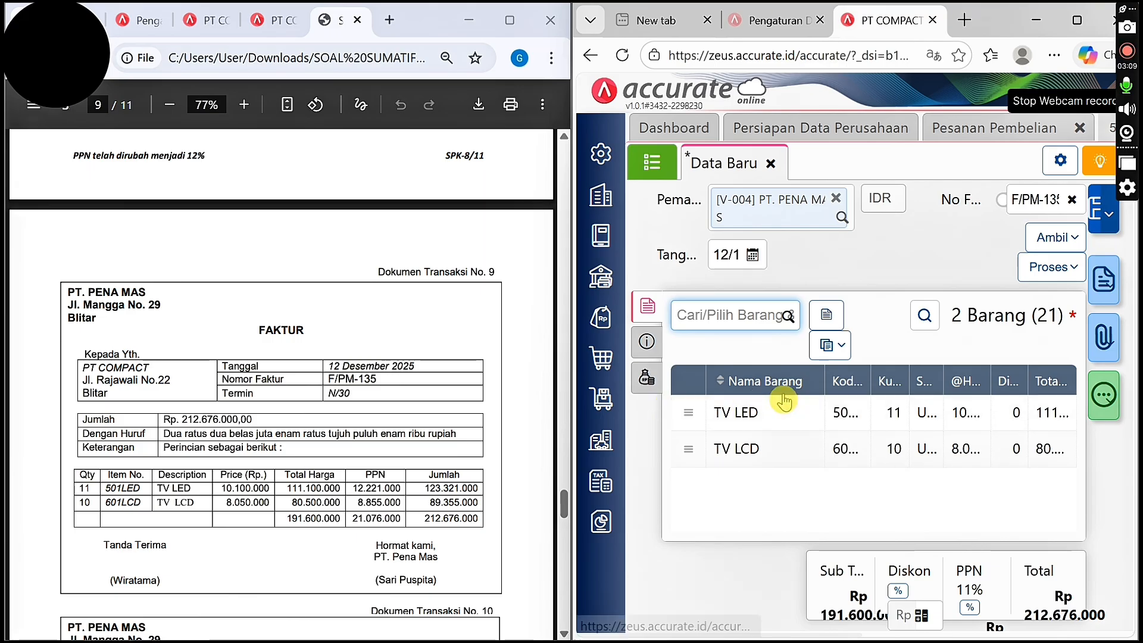
{"action": "left_click", "coordinate": [1093, 214]}
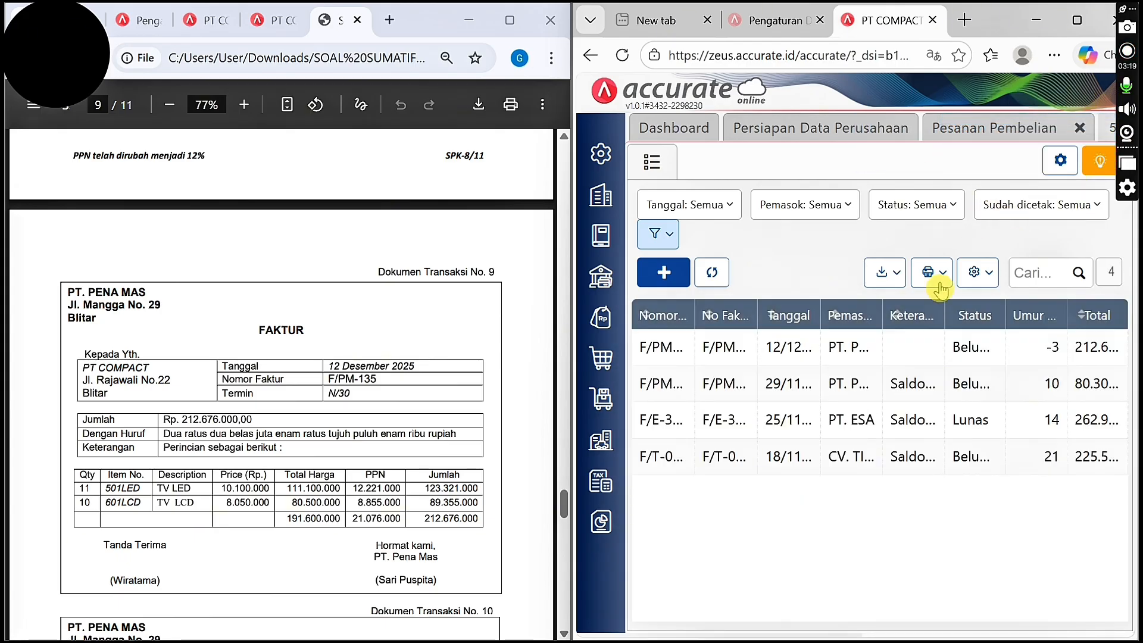
{"action": "left_click", "coordinate": [1126, 50]}
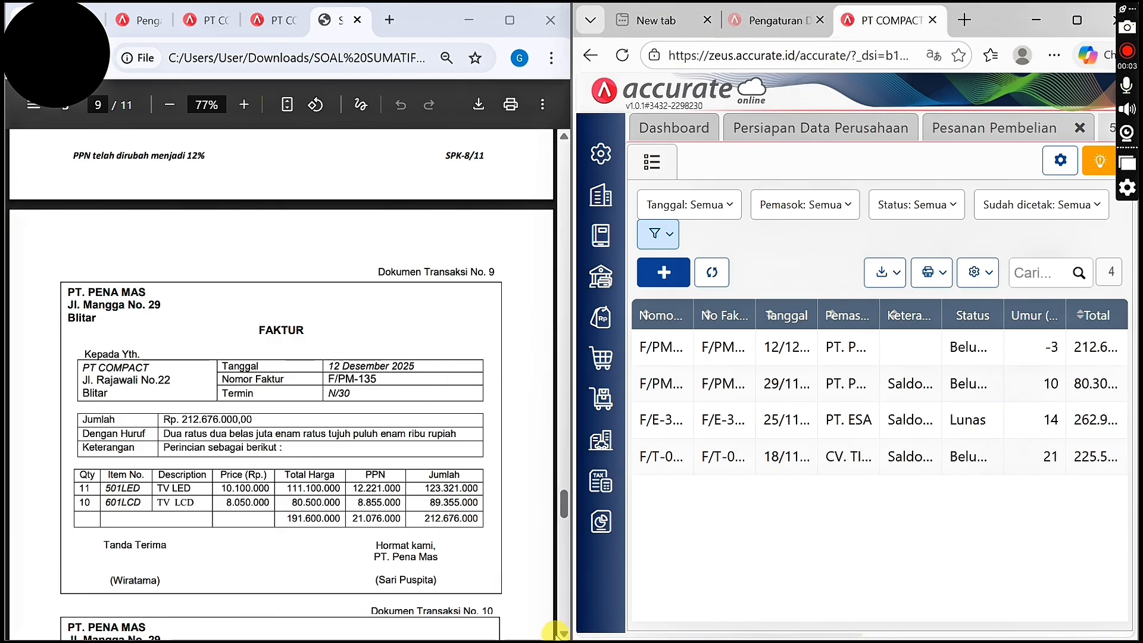
Bring up transaction document 10 in the exercise PDF and start a new purchase return for supplier PT. PENA MAS
{"action": "scroll", "coordinate": [565, 633], "scroll_direction": "down", "scroll_amount": 2}
{"action": "scroll", "coordinate": [565, 633], "scroll_direction": "down", "scroll_amount": 5}
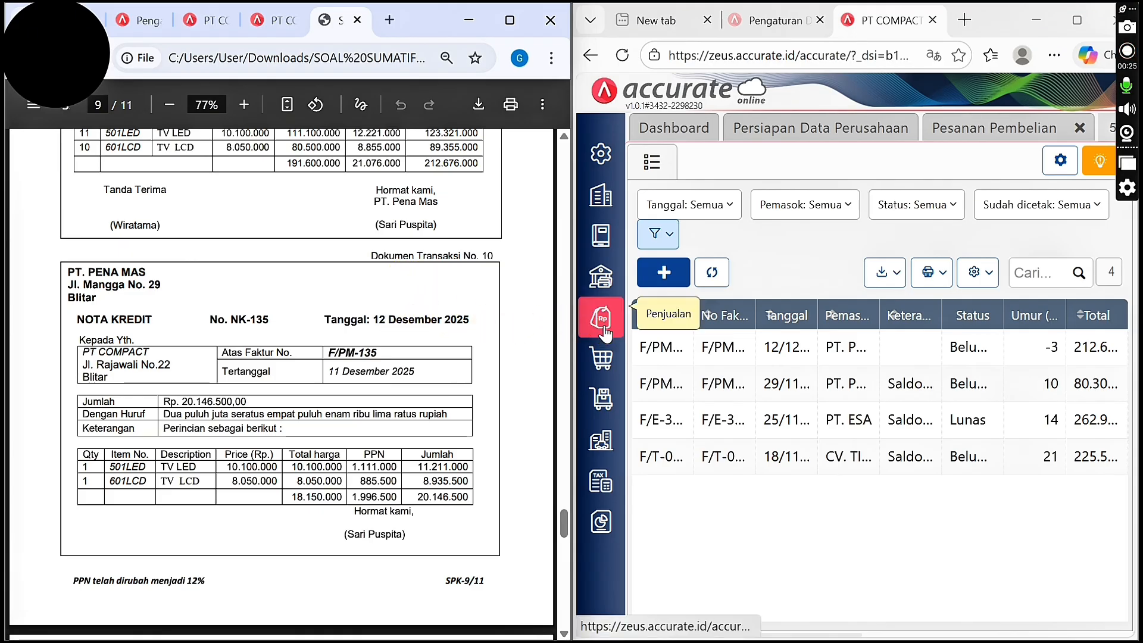
{"action": "left_click", "coordinate": [599, 355]}
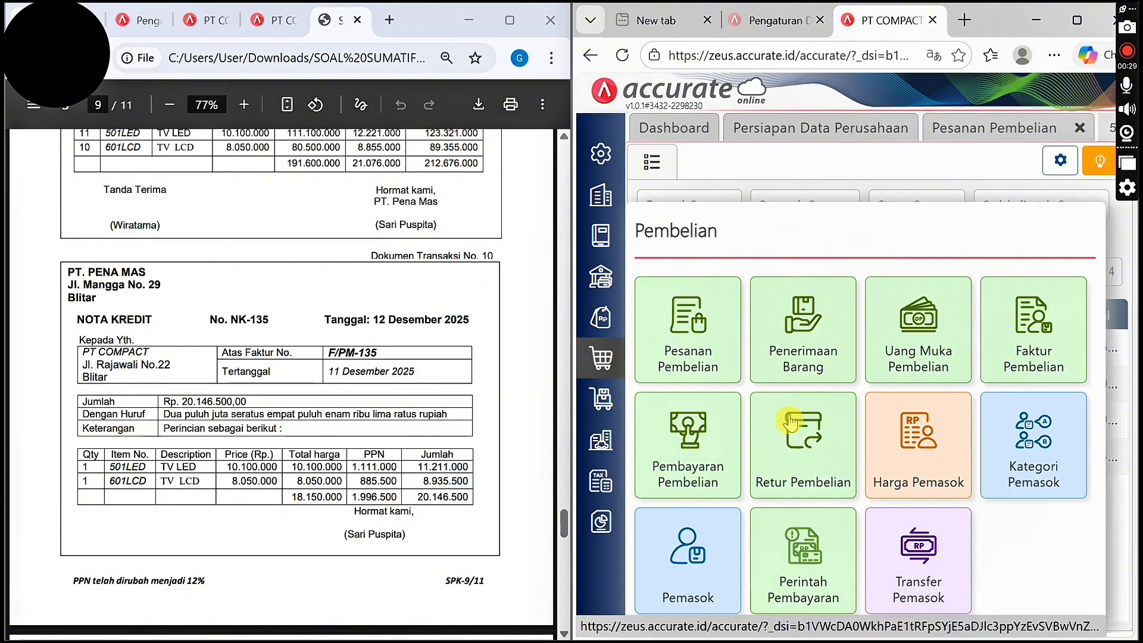
{"action": "left_click", "coordinate": [813, 446]}
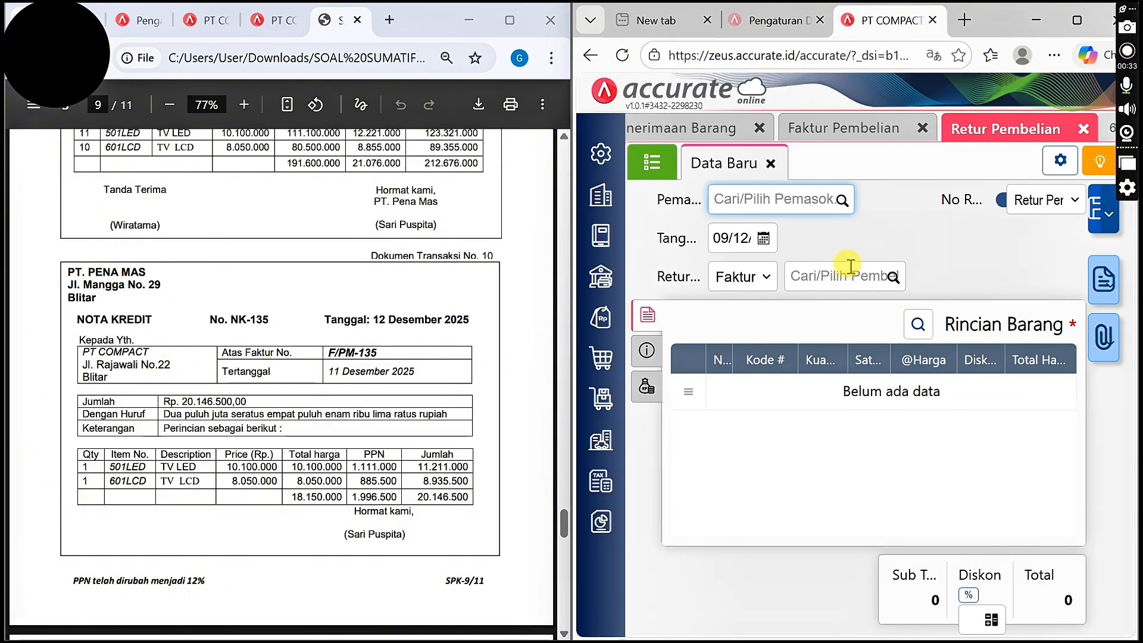
{"action": "left_click", "coordinate": [842, 201]}
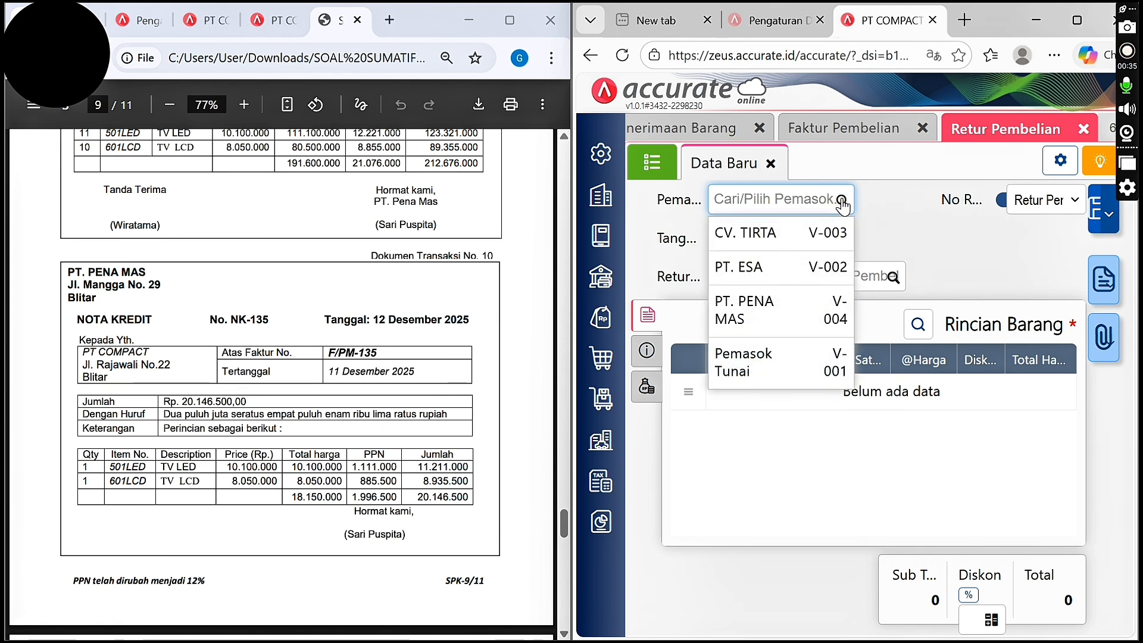
{"action": "left_click", "coordinate": [733, 331]}
Date the purchase return 12/12/2025 and give it the manual return number NK-135
{"action": "left_click", "coordinate": [755, 255]}
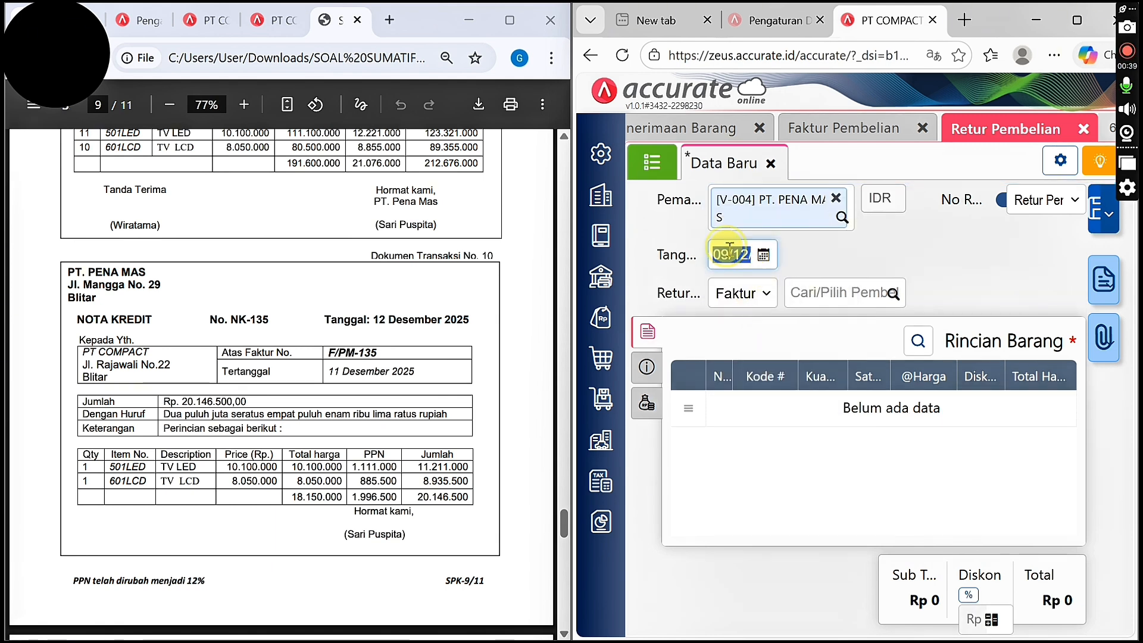
{"action": "key", "text": "BackSpace"}
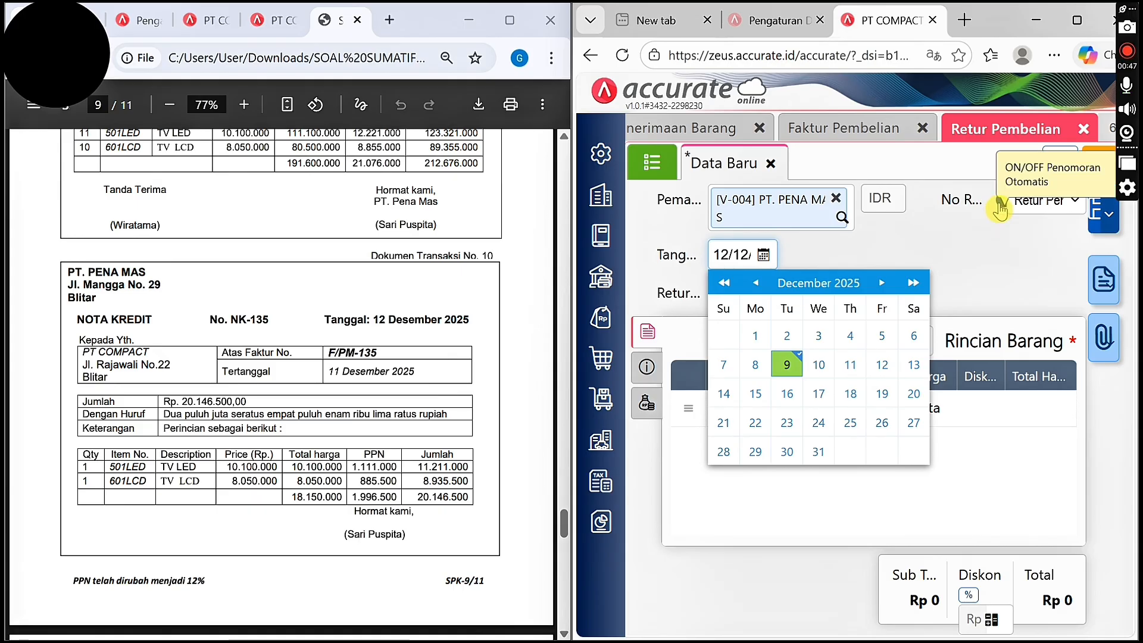
{"action": "left_click", "coordinate": [1001, 200]}
{"action": "left_click", "coordinate": [1020, 199]}
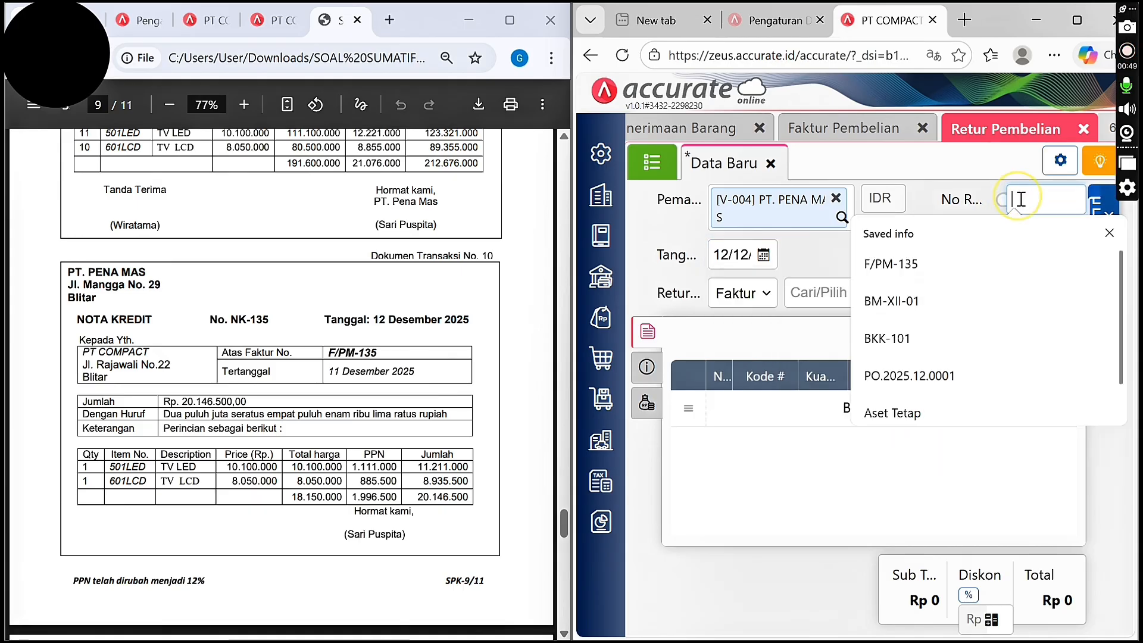
{"action": "type", "text": "NK-135"}
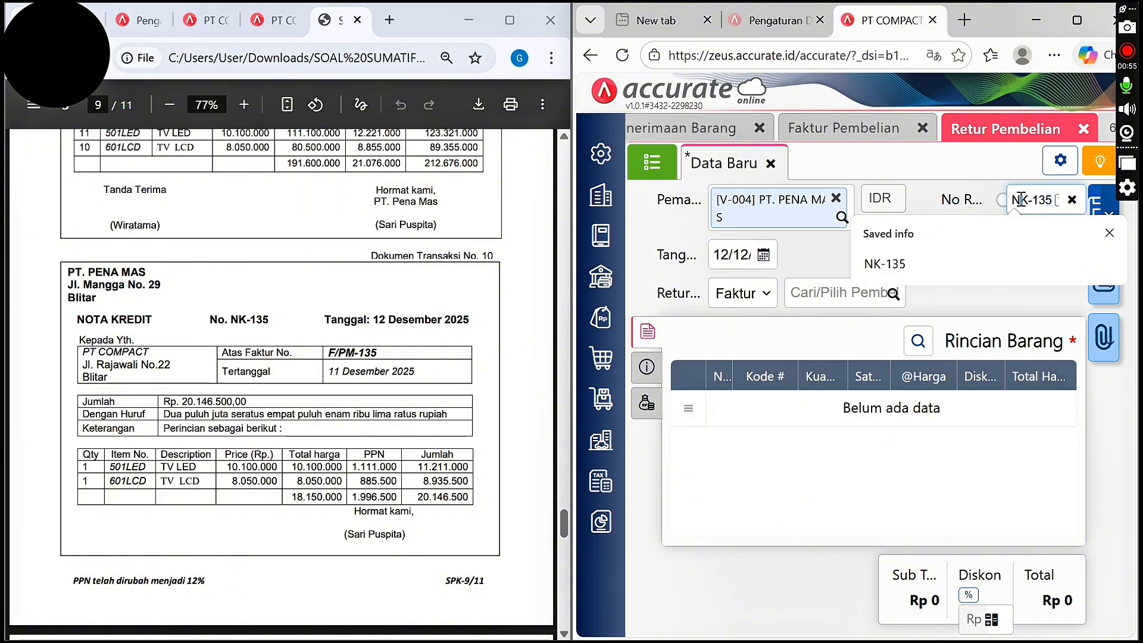
{"action": "key", "text": "Escape"}
Select purchase invoice F/PM-135 as the source invoice of the purchase return
{"action": "left_click_drag", "start_coordinate": [912, 454], "coordinate": [932, 341]}
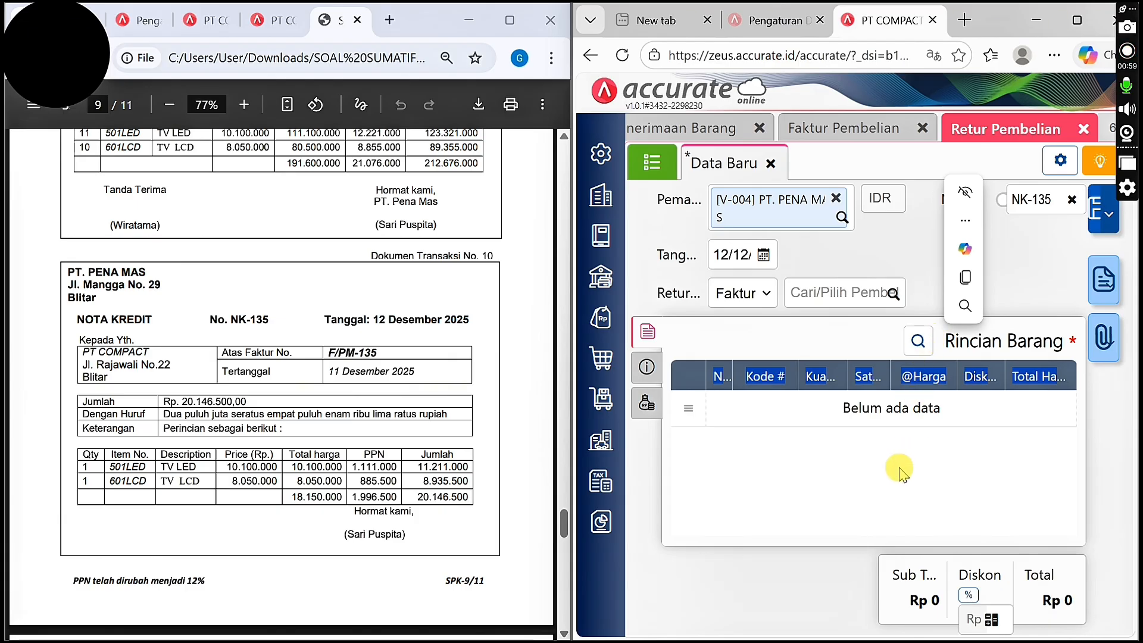
{"action": "left_click", "coordinate": [918, 341]}
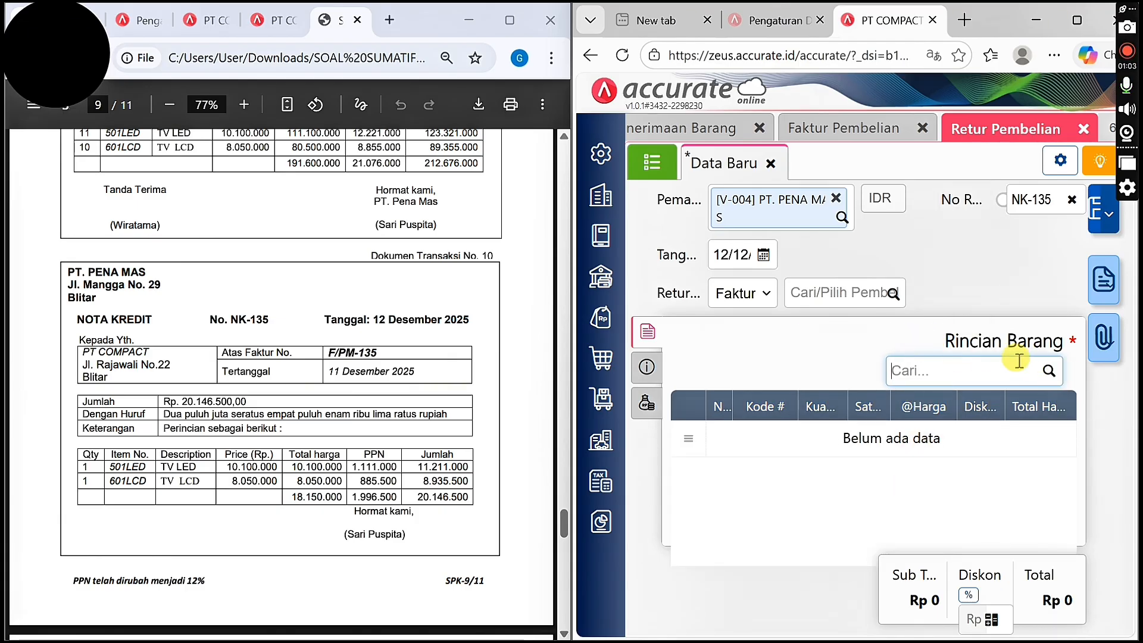
{"action": "left_click", "coordinate": [891, 301]}
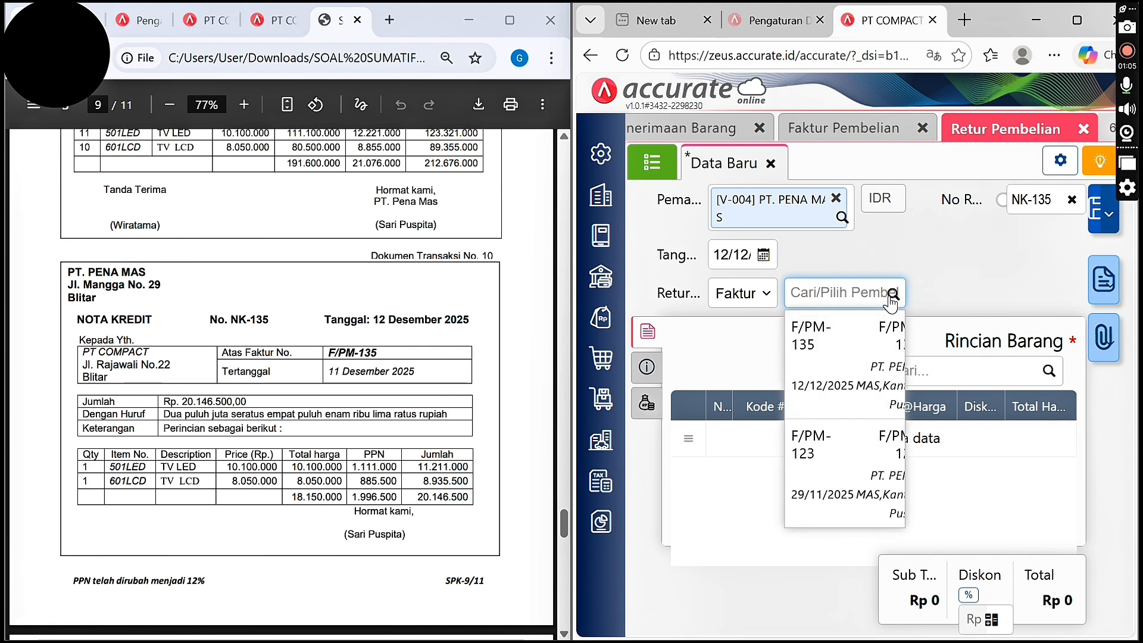
{"action": "left_click", "coordinate": [824, 408]}
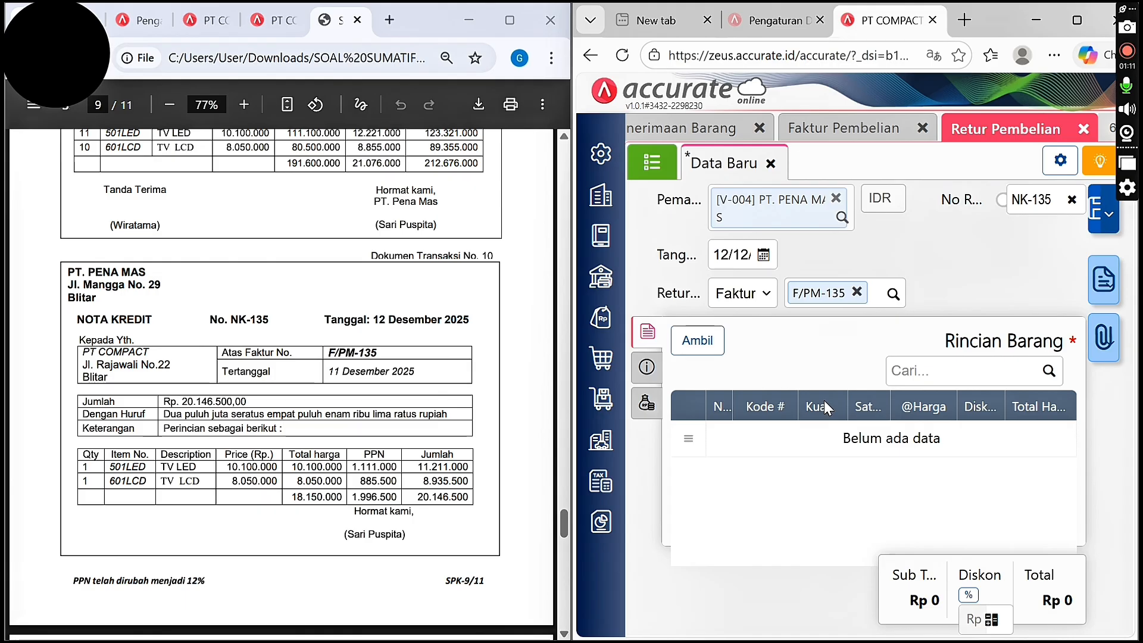
Bring the items of invoice F/PM-135 into the purchase return and set the returned quantity of 501LED to 1
{"action": "left_click", "coordinate": [696, 344]}
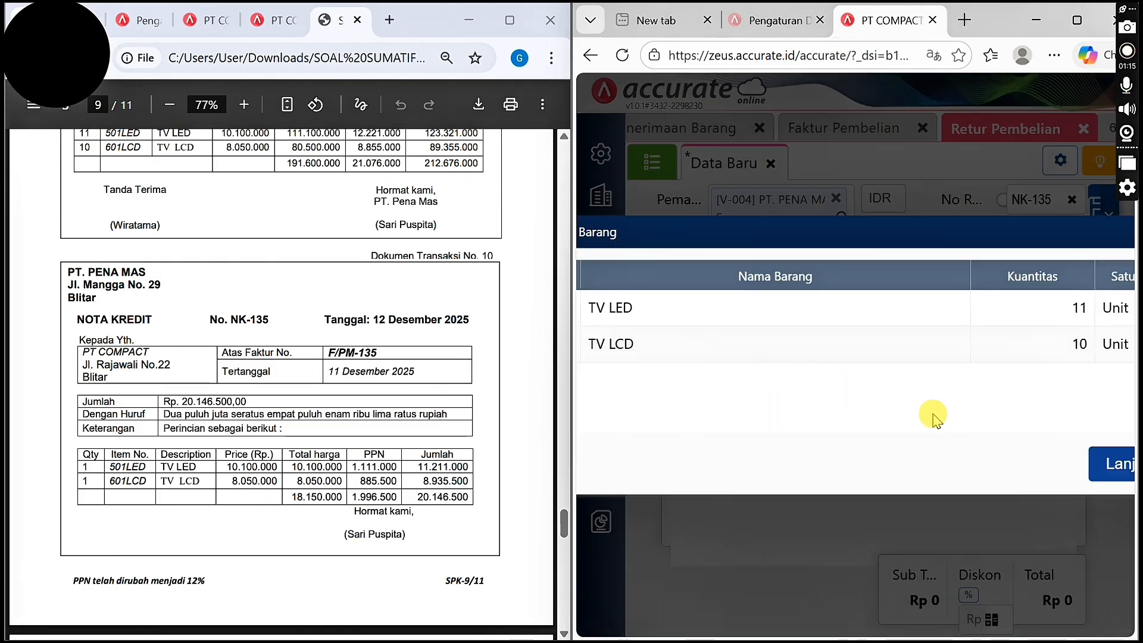
{"action": "left_click", "coordinate": [1100, 470]}
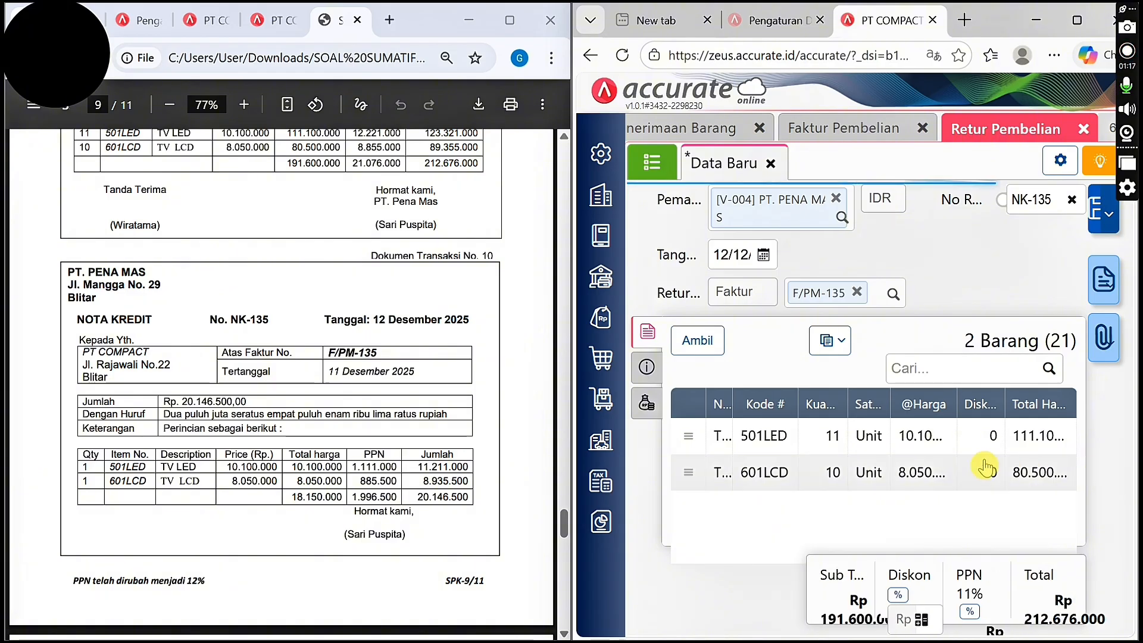
{"action": "left_click", "coordinate": [832, 440]}
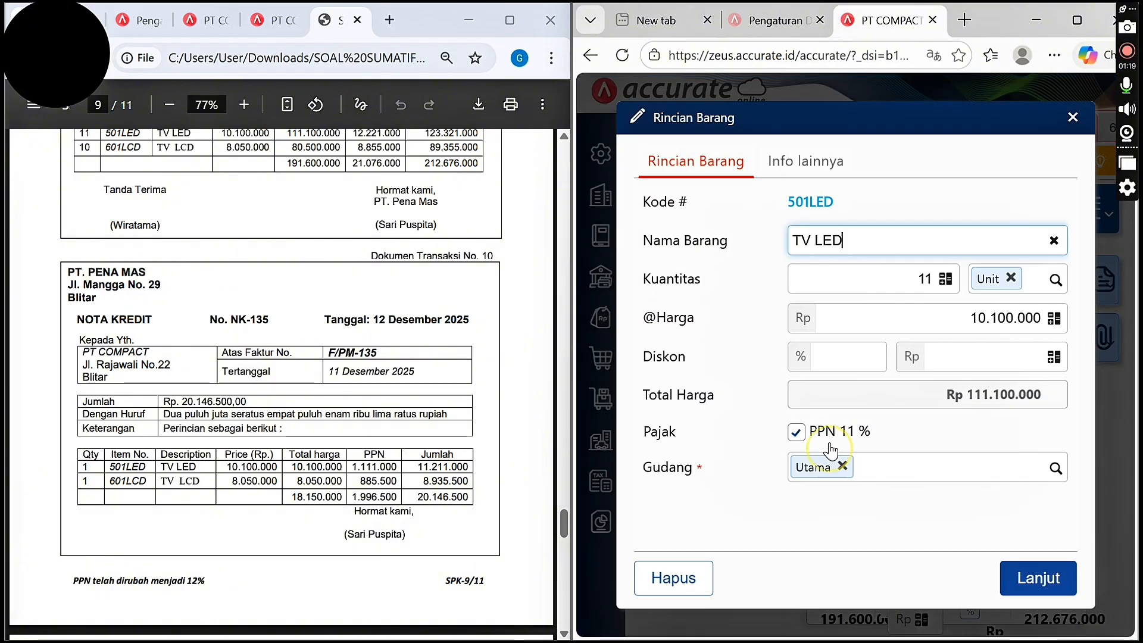
{"action": "left_click", "coordinate": [898, 275]}
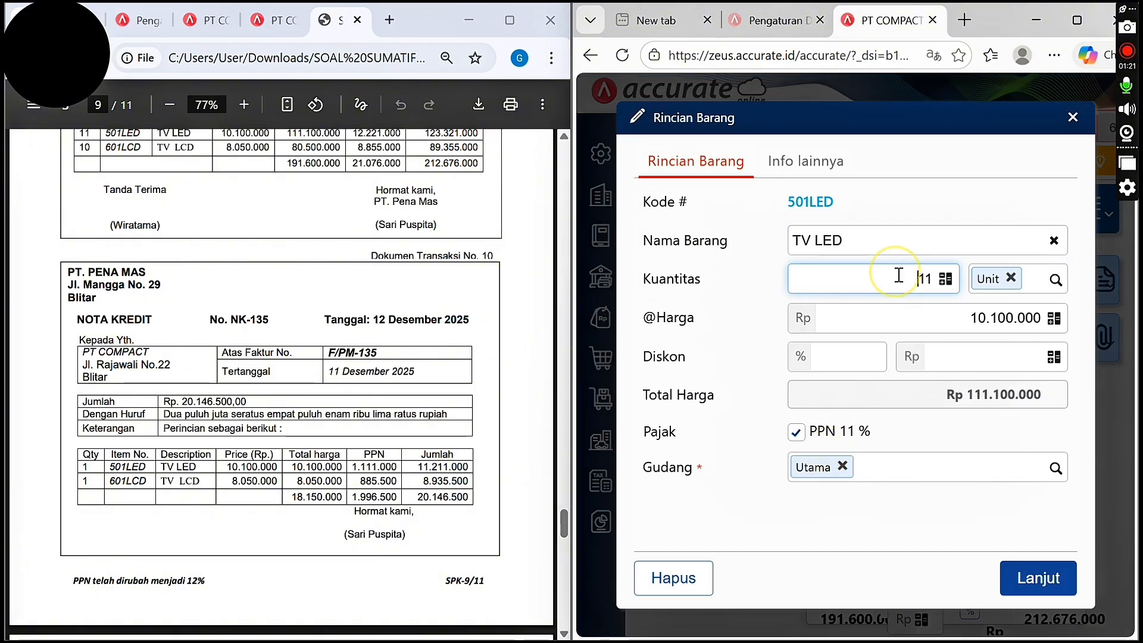
{"action": "key", "text": "BackSpace"}
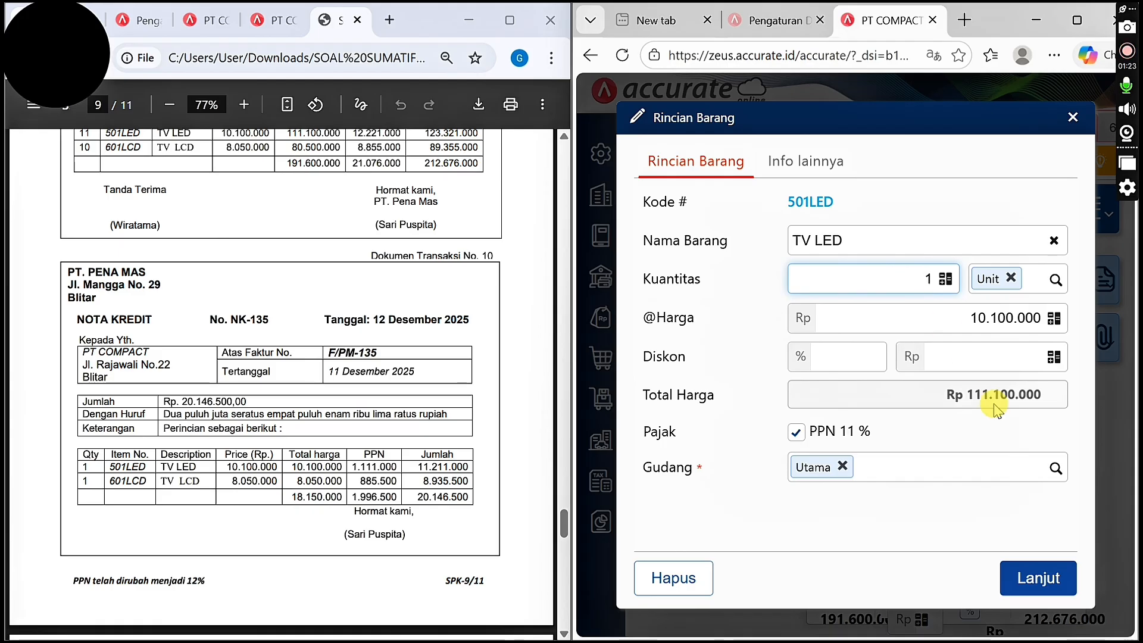
{"action": "left_click", "coordinate": [1026, 577]}
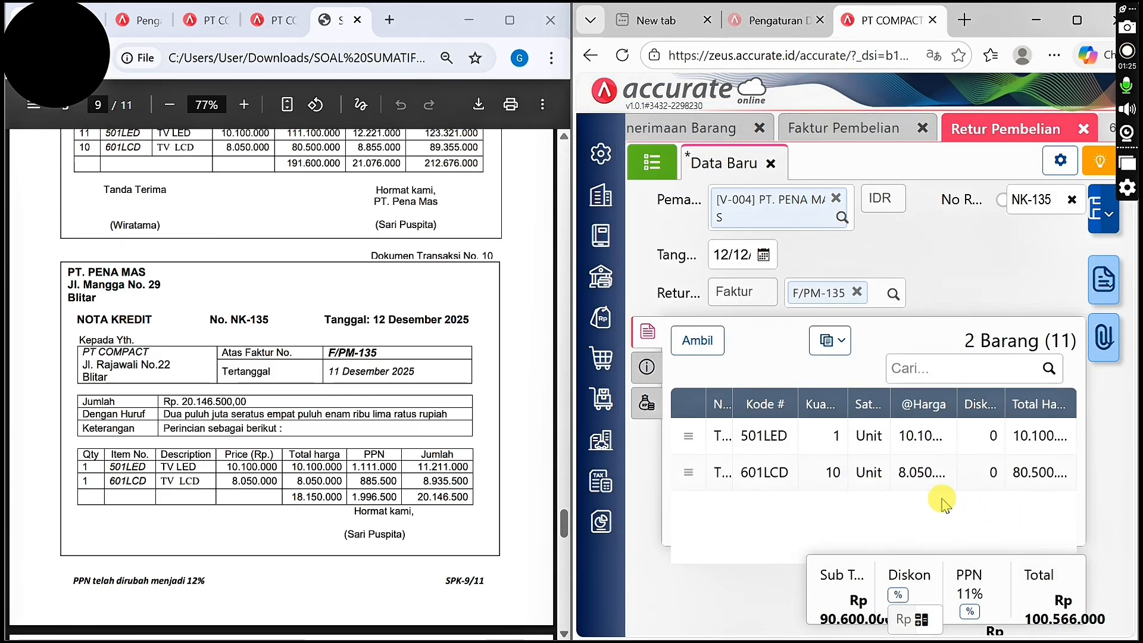
Set the returned quantity of item 601LCD to 1 unit
{"action": "left_click", "coordinate": [841, 472]}
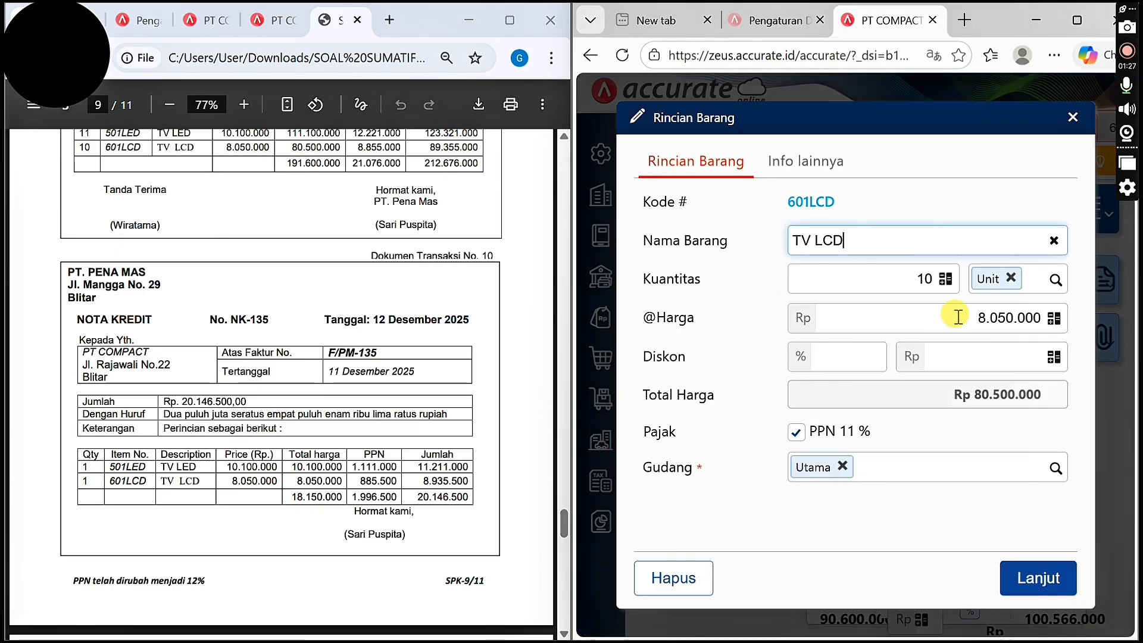
{"action": "left_click", "coordinate": [898, 275]}
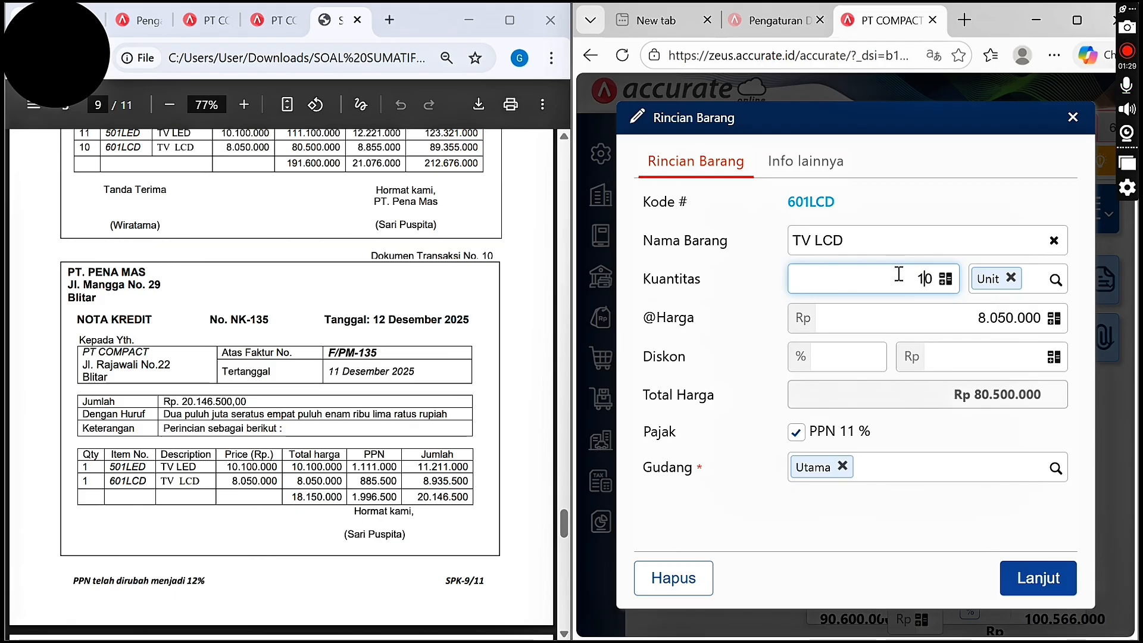
{"action": "left_click", "coordinate": [1030, 577]}
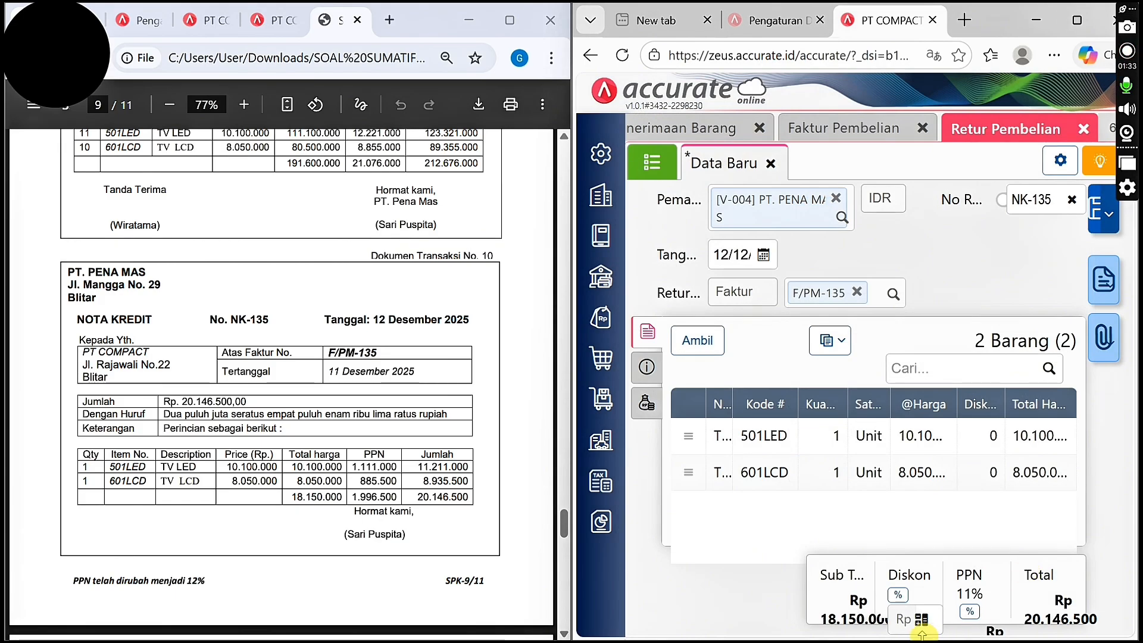
Check the return's additional information and cost sections, and try to save purchase return NK-135
{"action": "left_click", "coordinate": [647, 367]}
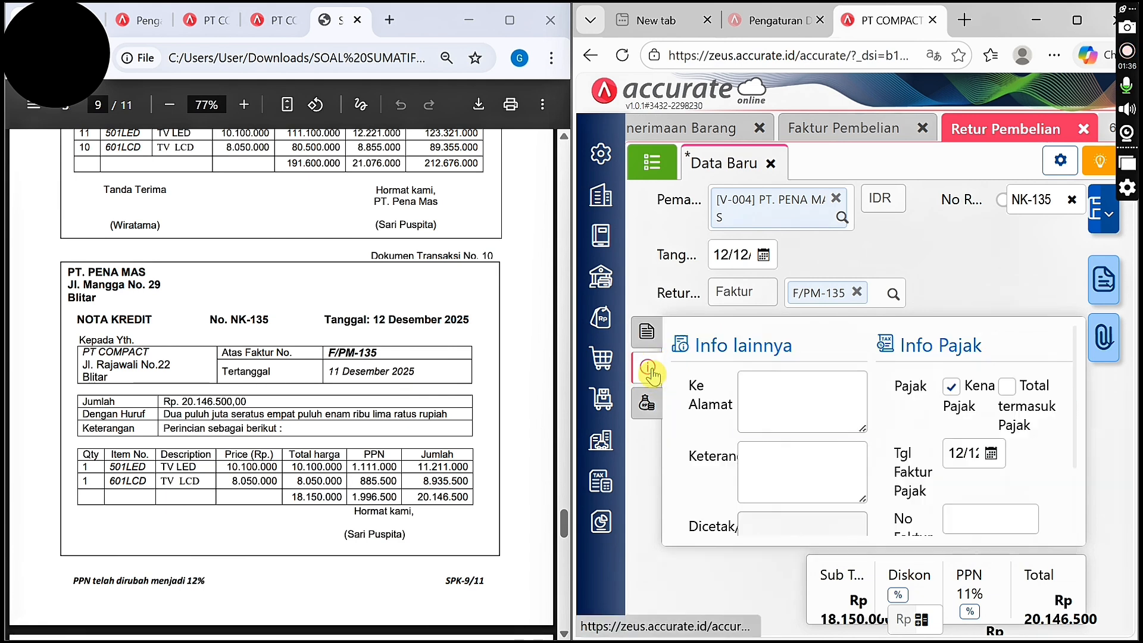
{"action": "left_click", "coordinate": [647, 403]}
{"action": "left_click", "coordinate": [645, 336]}
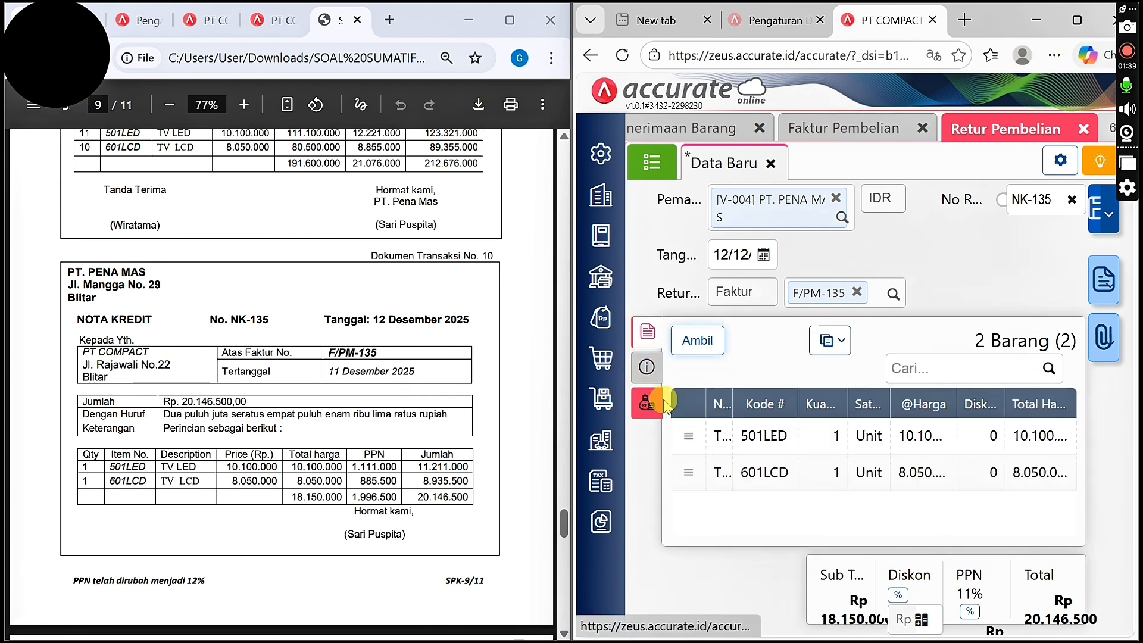
{"action": "left_click", "coordinate": [1094, 202]}
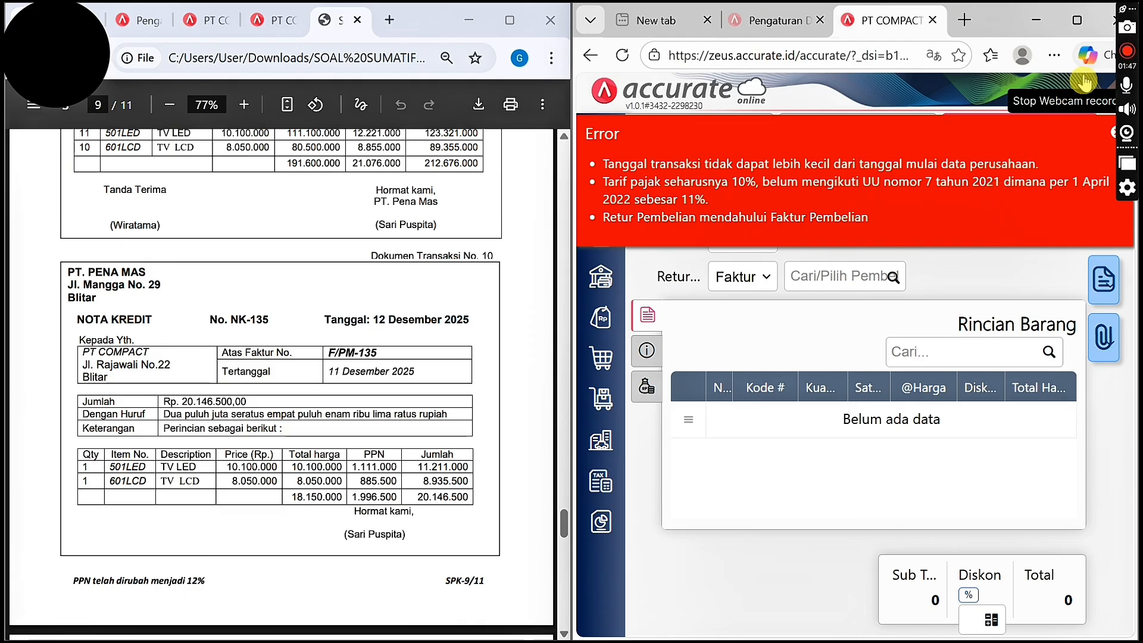
Reopen the rejected purchase return NK-135 for editing, correct its date to 12/12/2025 and save it
{"action": "left_click", "coordinate": [1077, 20]}
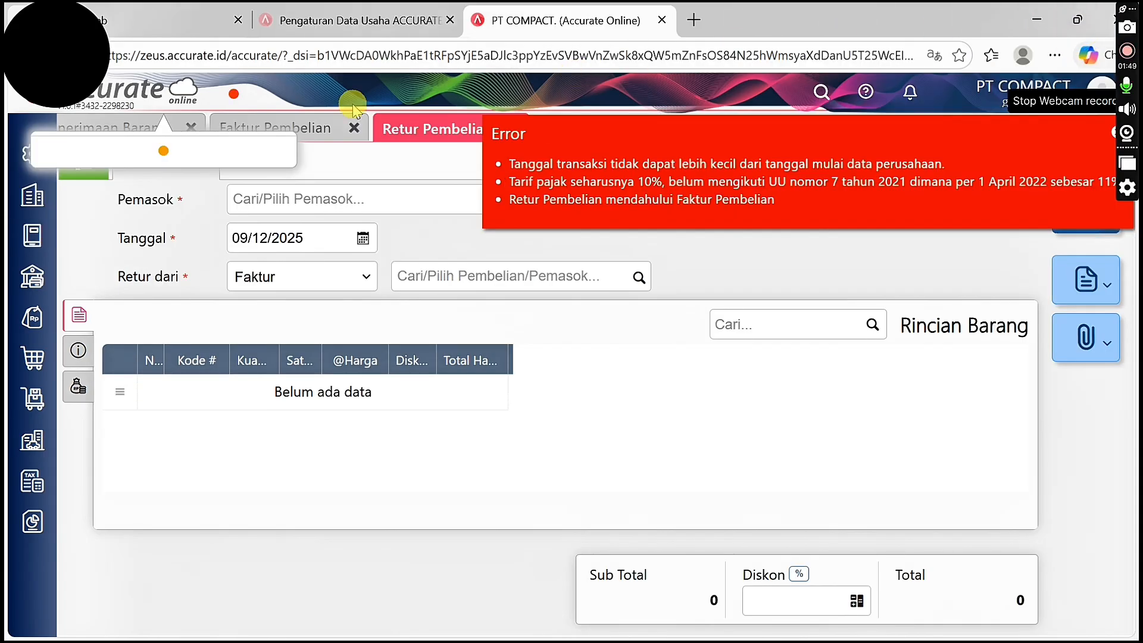
{"action": "mouse_move", "coordinate": [235, 119]}
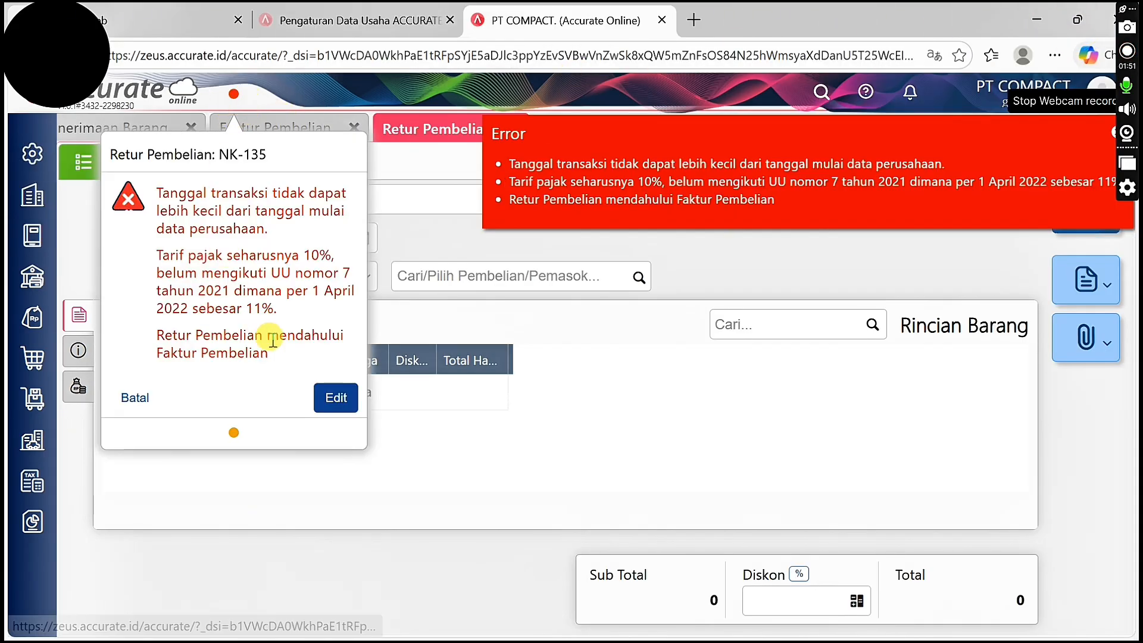
{"action": "left_click", "coordinate": [337, 398]}
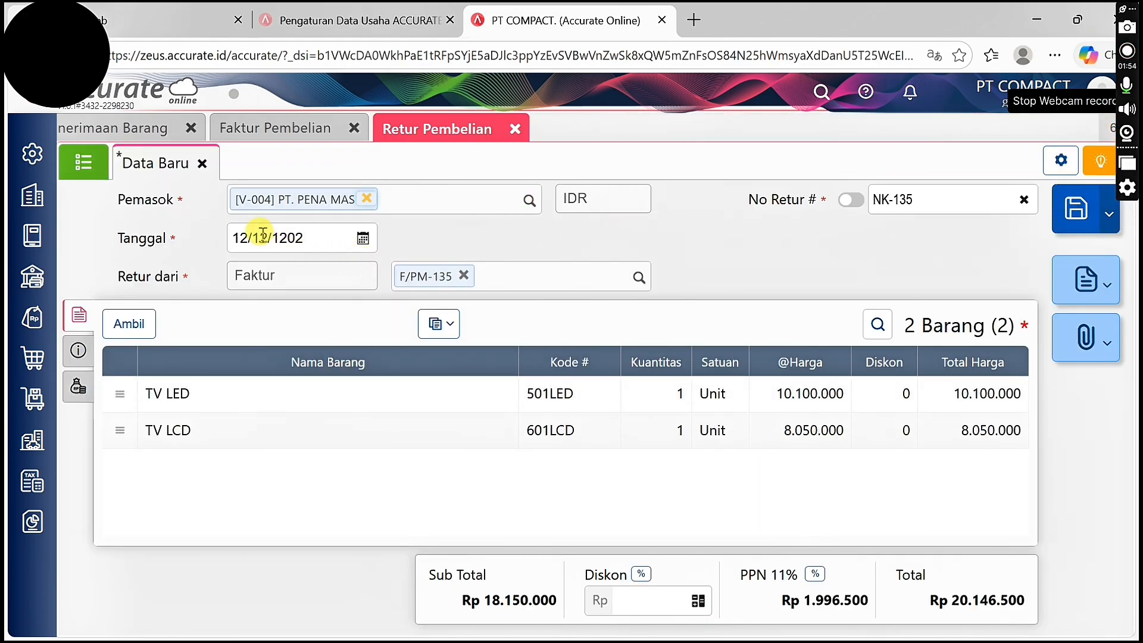
{"action": "left_click", "coordinate": [262, 236]}
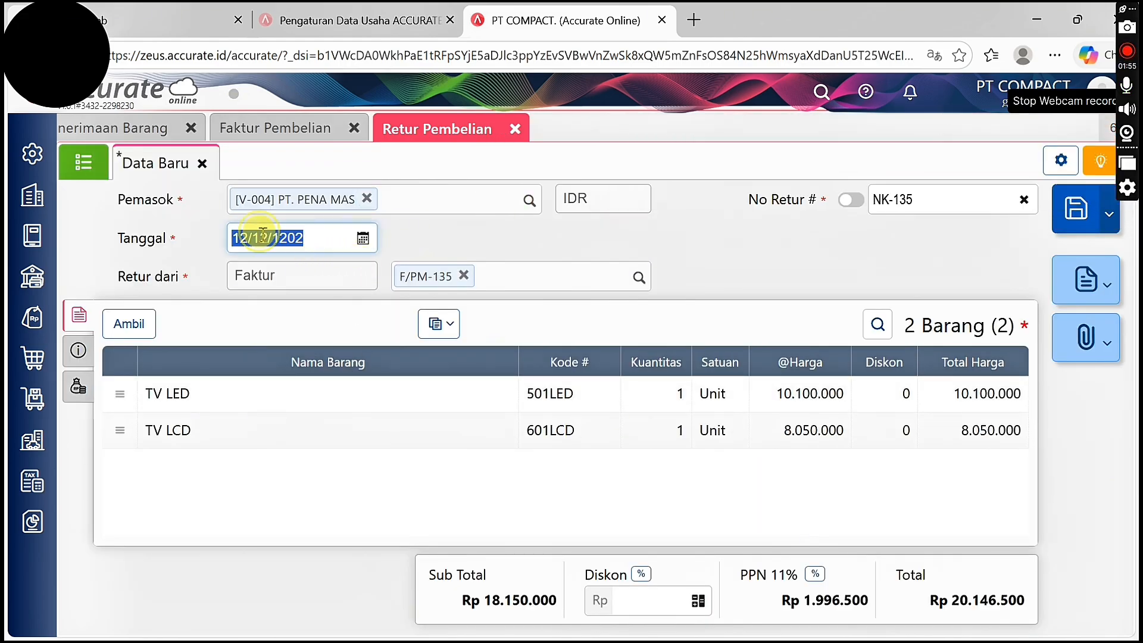
{"action": "double_click", "coordinate": [294, 237]}
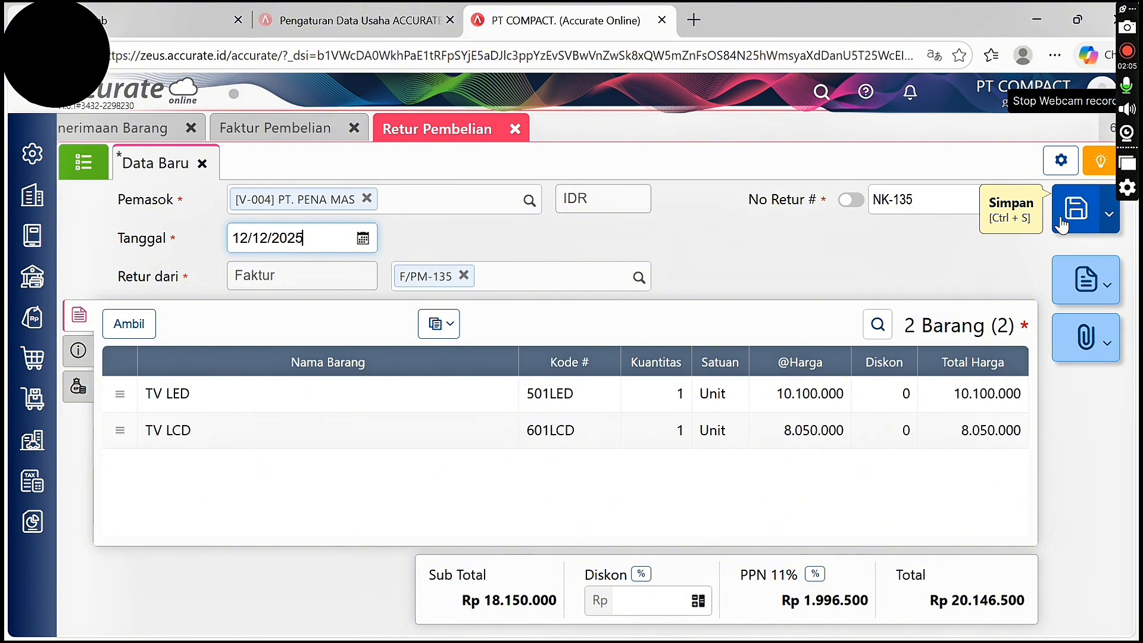
{"action": "left_click", "coordinate": [1061, 225]}
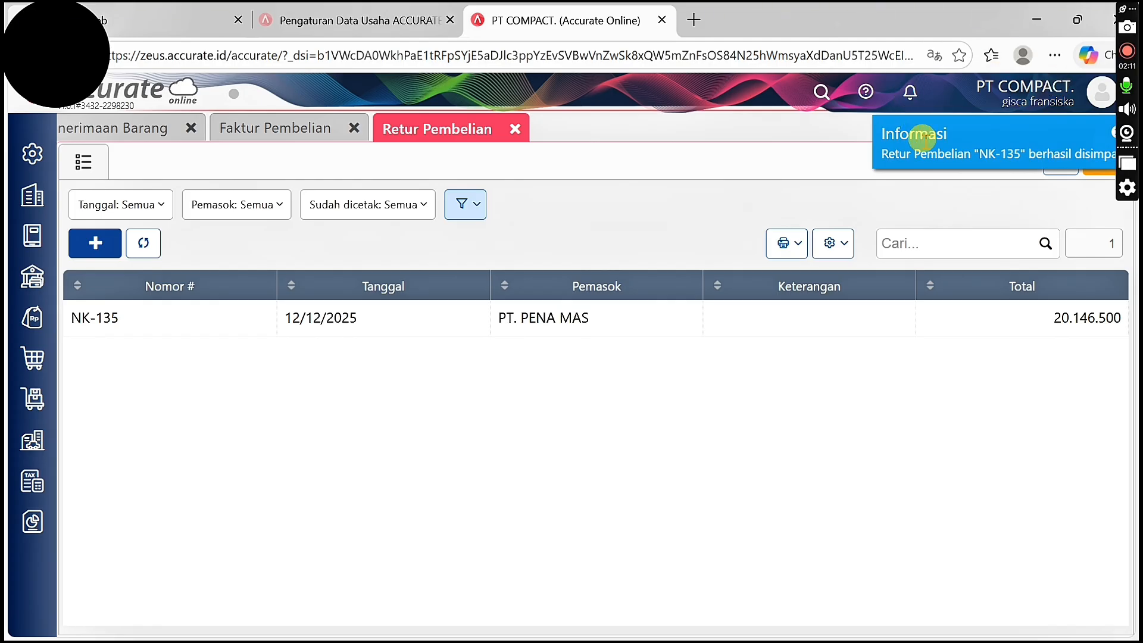
Place the accounting window beside the exercise PDF and start a new sales receipt (Penerimaan Penjualan)
{"action": "key", "text": "super+Right"}
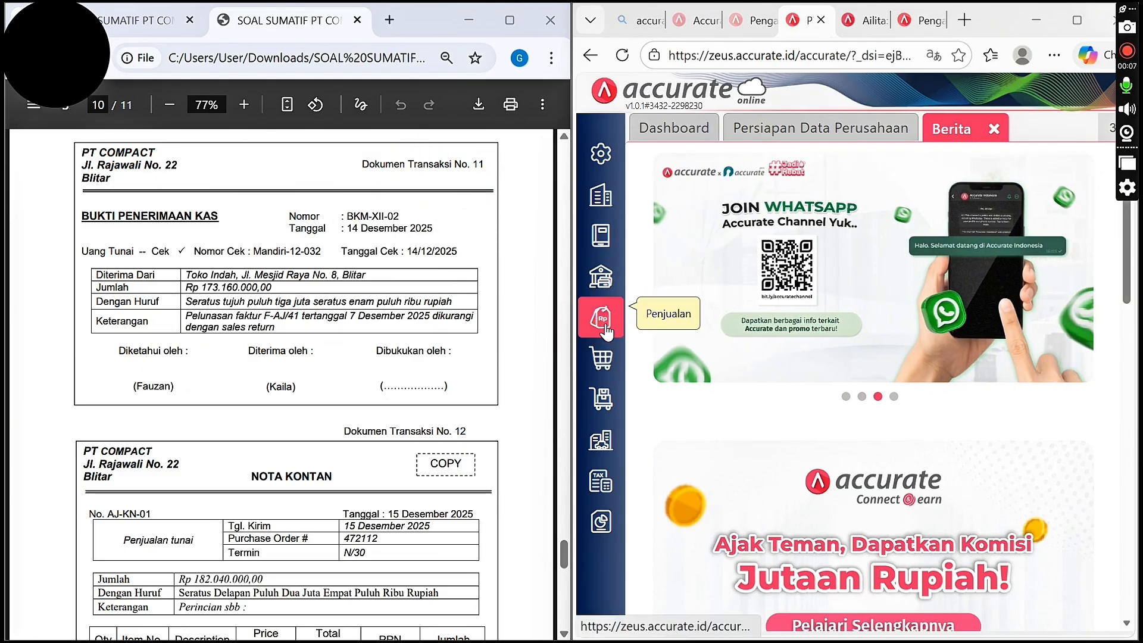
{"action": "left_click", "coordinate": [602, 357]}
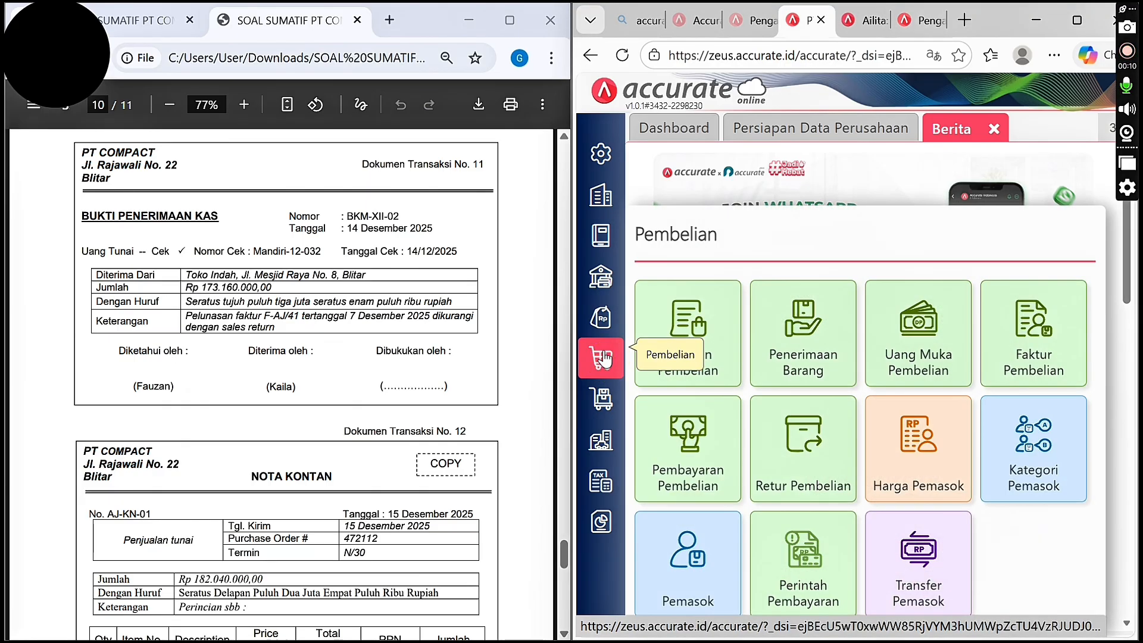
{"action": "left_click", "coordinate": [669, 431]}
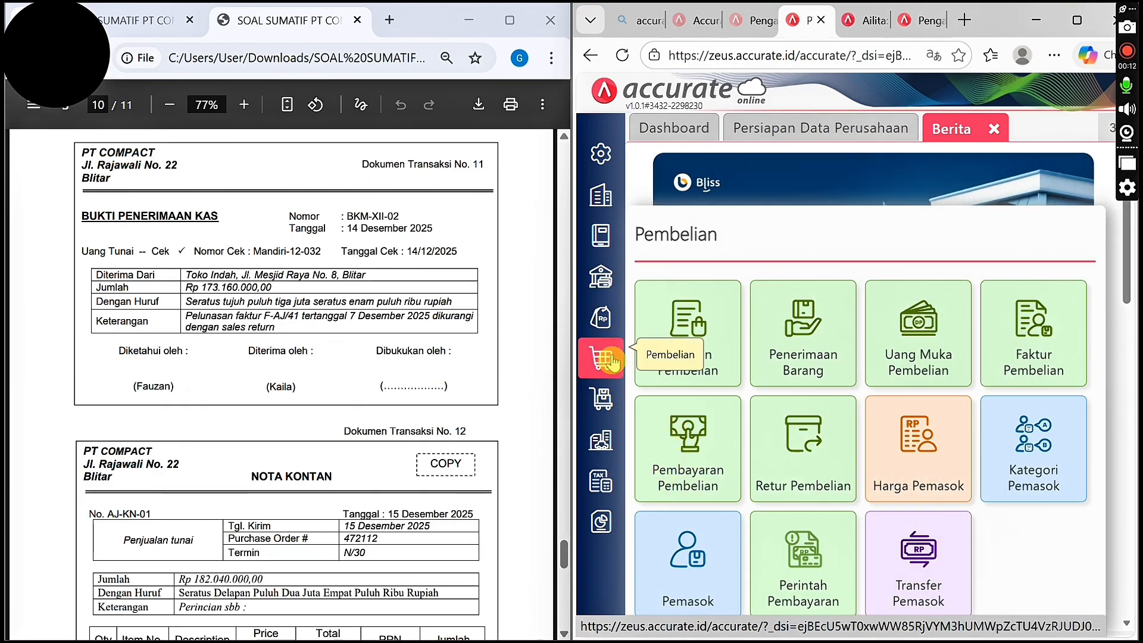
{"action": "left_click", "coordinate": [602, 397]}
{"action": "left_click", "coordinate": [601, 318]}
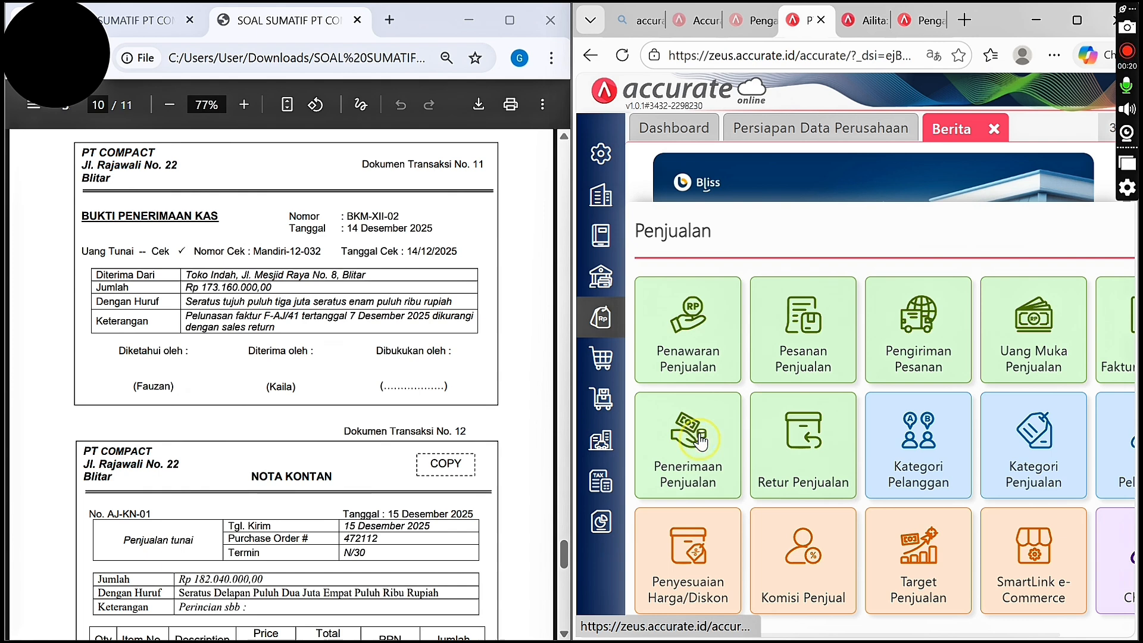
{"action": "left_click", "coordinate": [700, 442]}
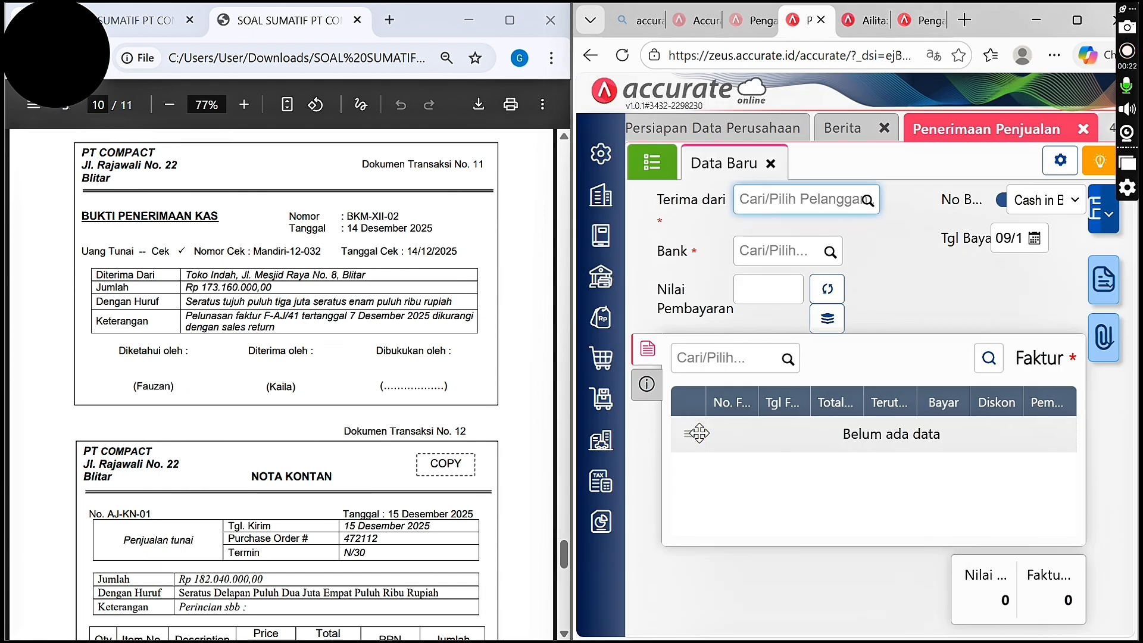
Set Toko Indah as the paying customer and Cash in Bank as the receiving bank on the sales receipt
{"action": "left_click", "coordinate": [869, 215]}
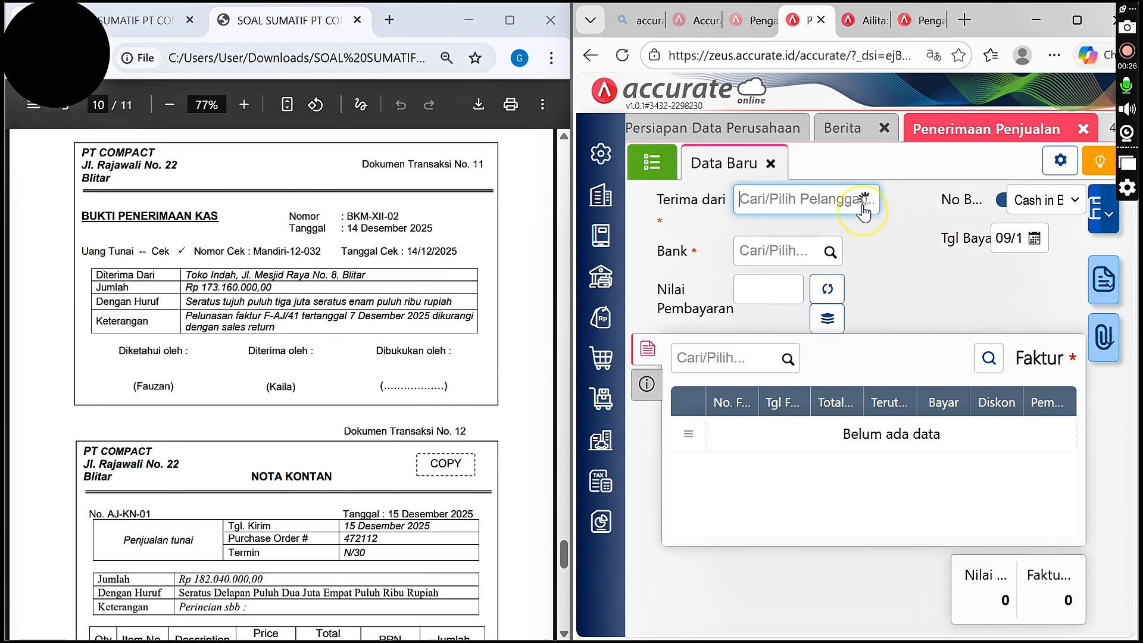
{"action": "left_click", "coordinate": [867, 200]}
{"action": "left_click", "coordinate": [458, 277]}
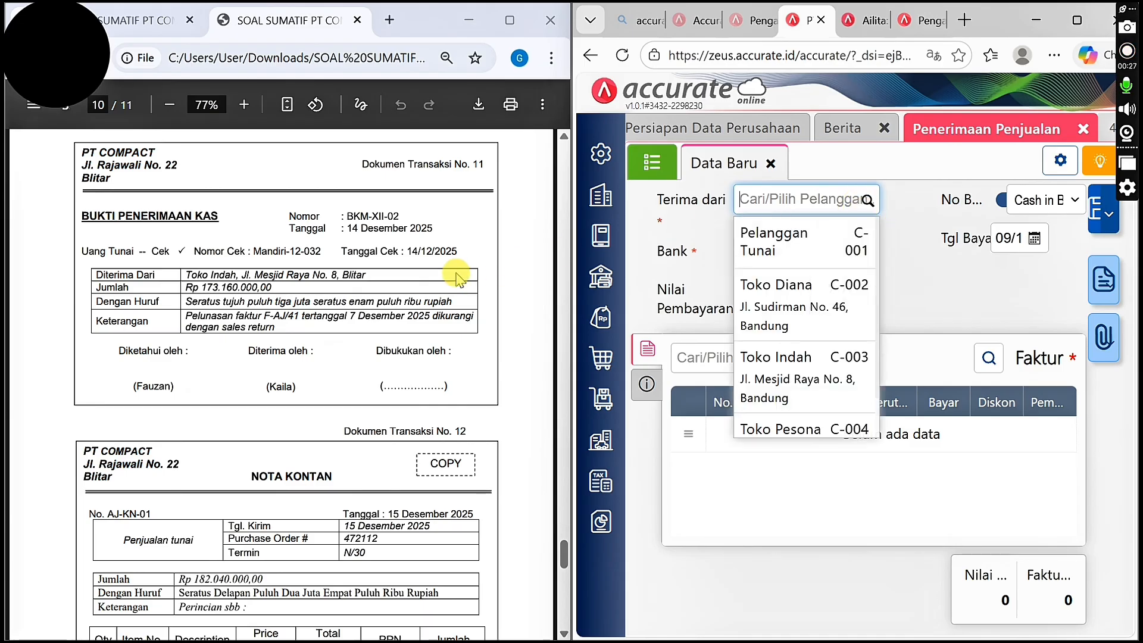
{"action": "left_click", "coordinate": [759, 355]}
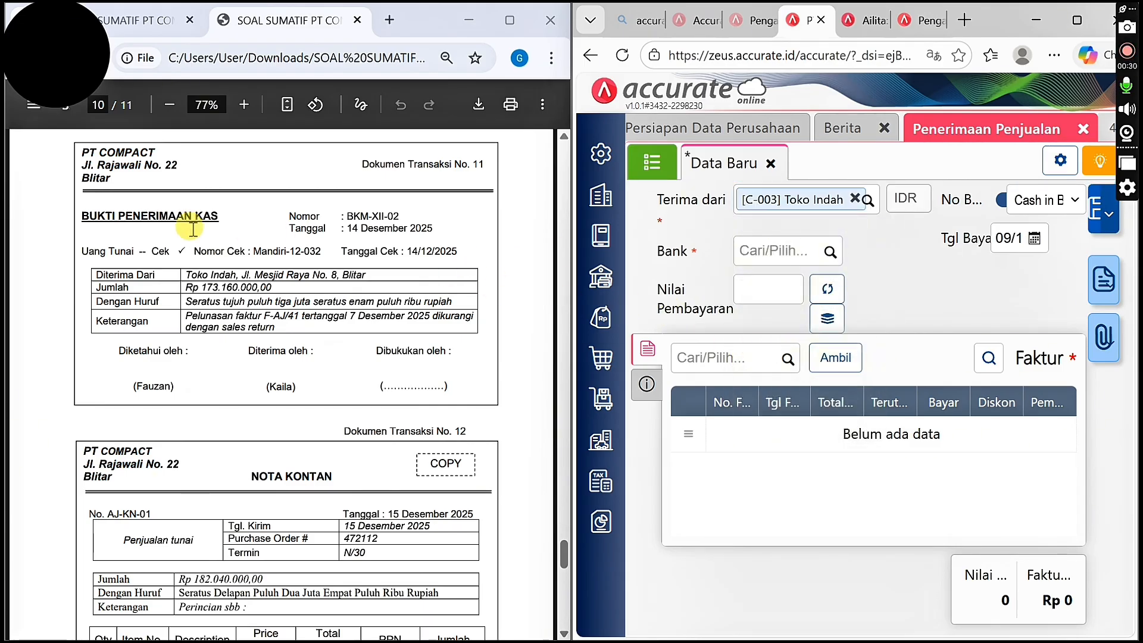
{"action": "left_click", "coordinate": [825, 249]}
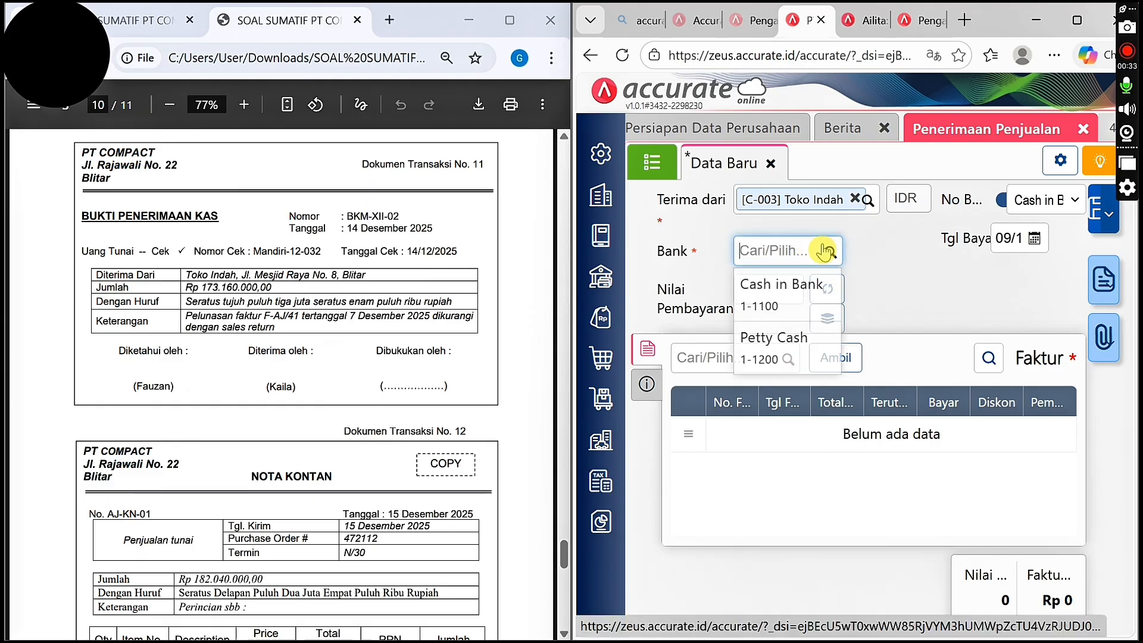
{"action": "left_click", "coordinate": [807, 299]}
Date the sales receipt 14 December 2025 and give it the manual receipt number BKM-XII-02
{"action": "left_click", "coordinate": [1017, 237]}
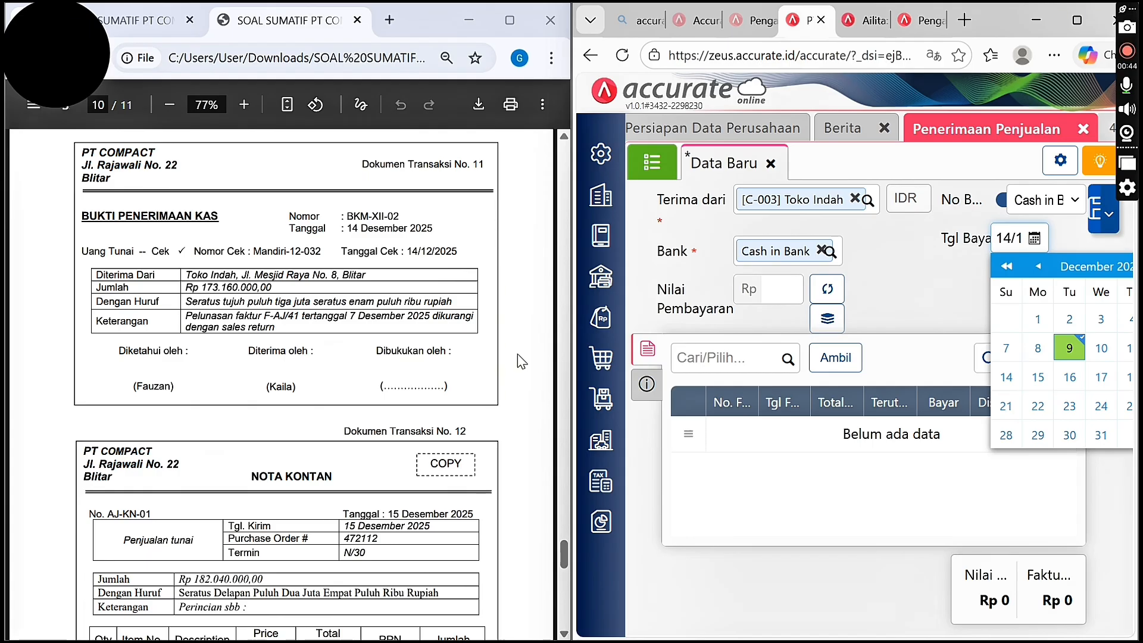
{"action": "left_click", "coordinate": [805, 290]}
{"action": "left_click", "coordinate": [870, 291]}
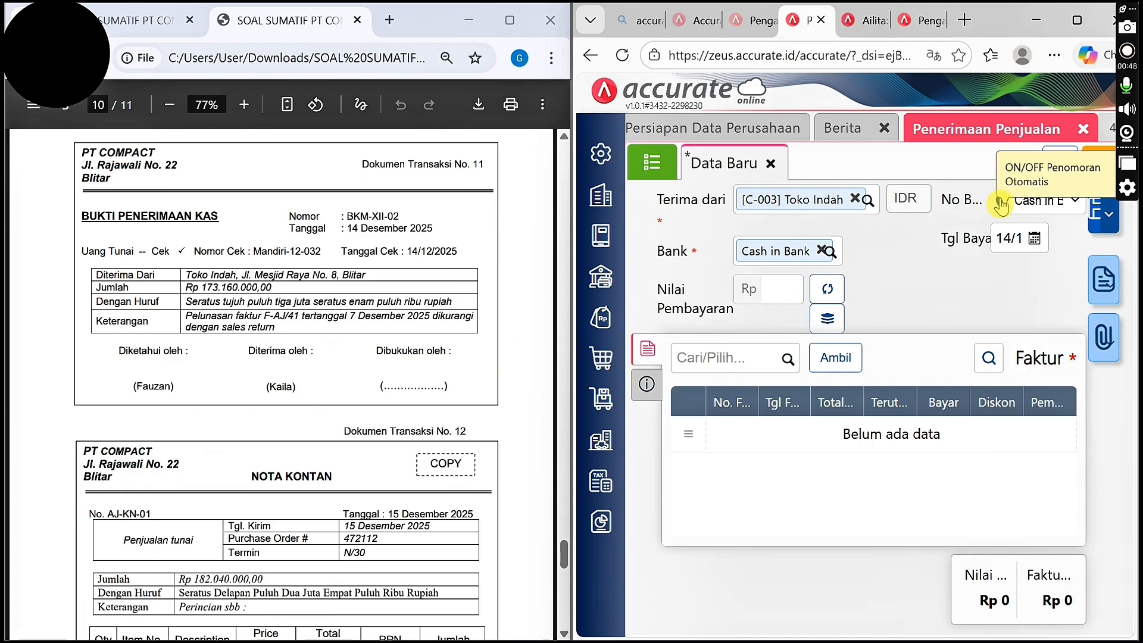
{"action": "left_click", "coordinate": [1002, 205]}
{"action": "left_click", "coordinate": [1015, 195]}
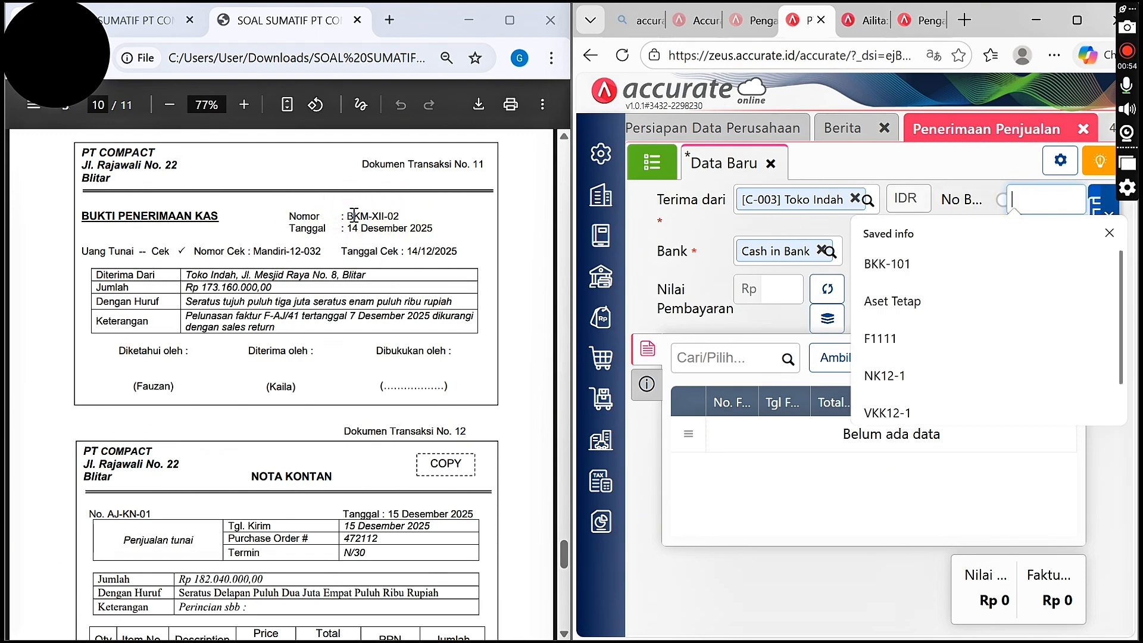
{"action": "type", "text": "BKM="}
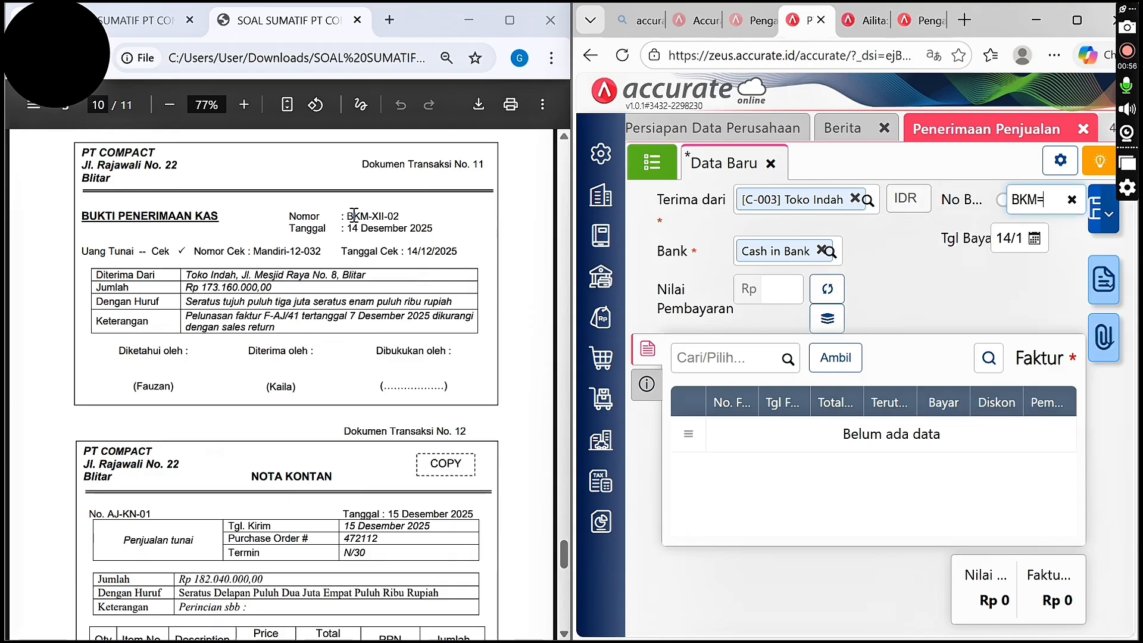
{"action": "key", "text": "BackSpace"}
{"action": "type", "text": "-"}
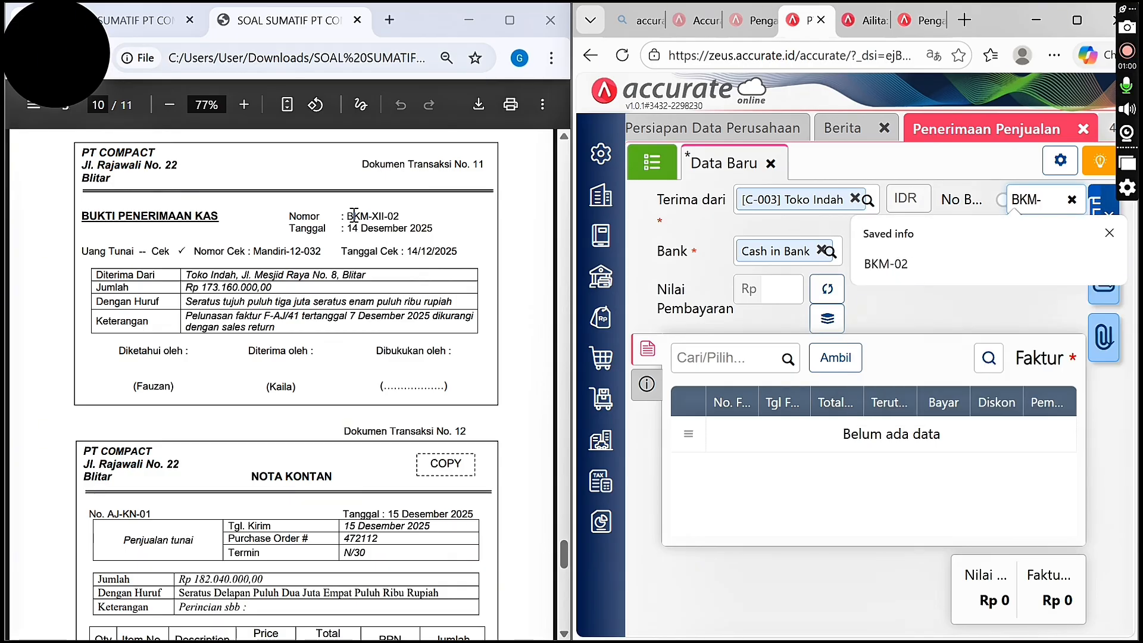
{"action": "type", "text": "02XII-02"}
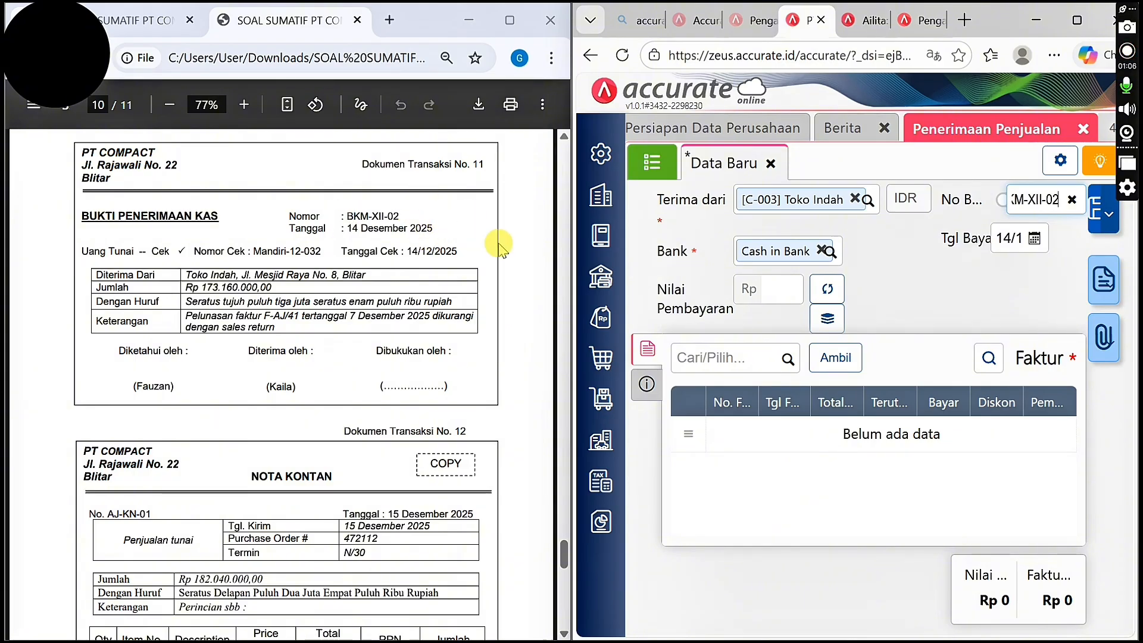
Add invoice F-AJ/41 with a payment of Rp 173.160.000 to Toko Indah's sales receipt and calculate the receipt's payment value from it
{"action": "left_click", "coordinate": [788, 360]}
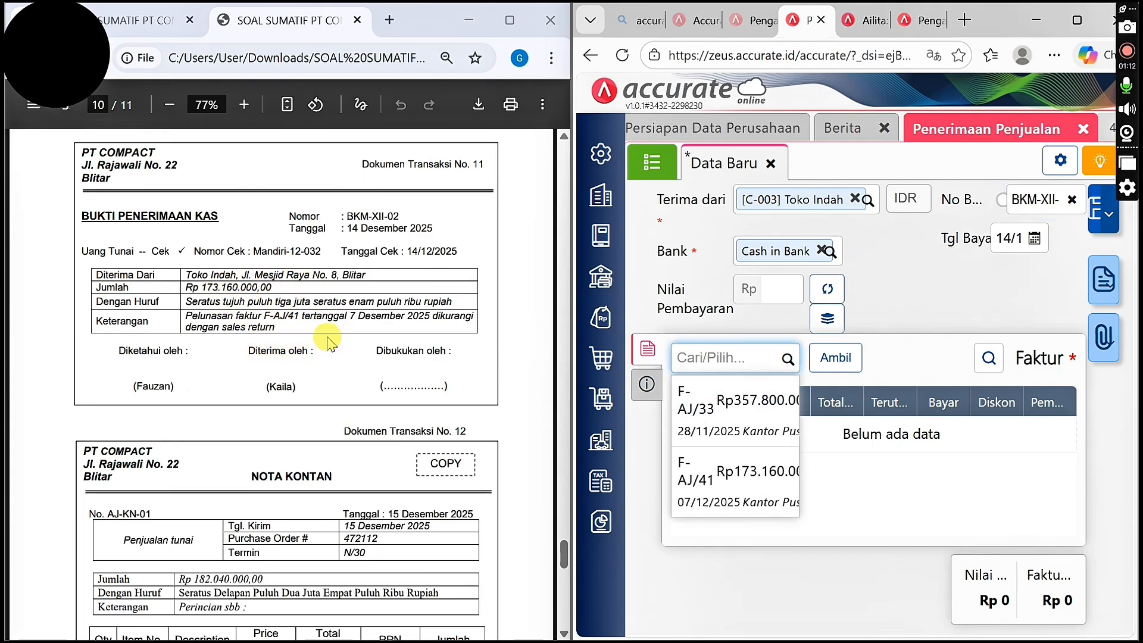
{"action": "left_click", "coordinate": [696, 483]}
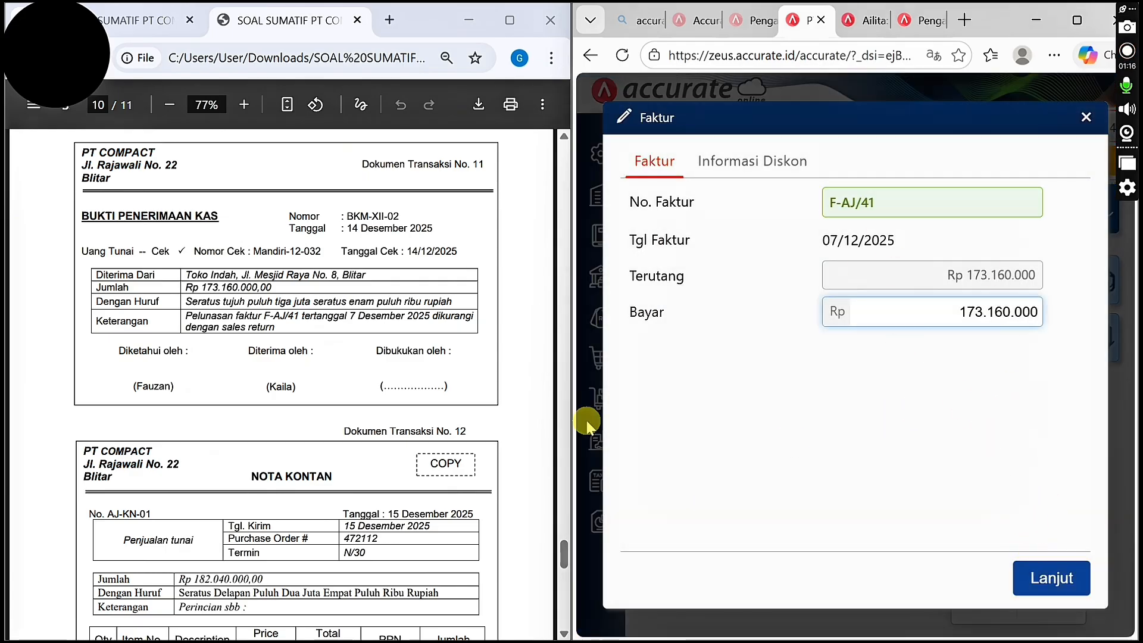
{"action": "left_click", "coordinate": [1045, 592]}
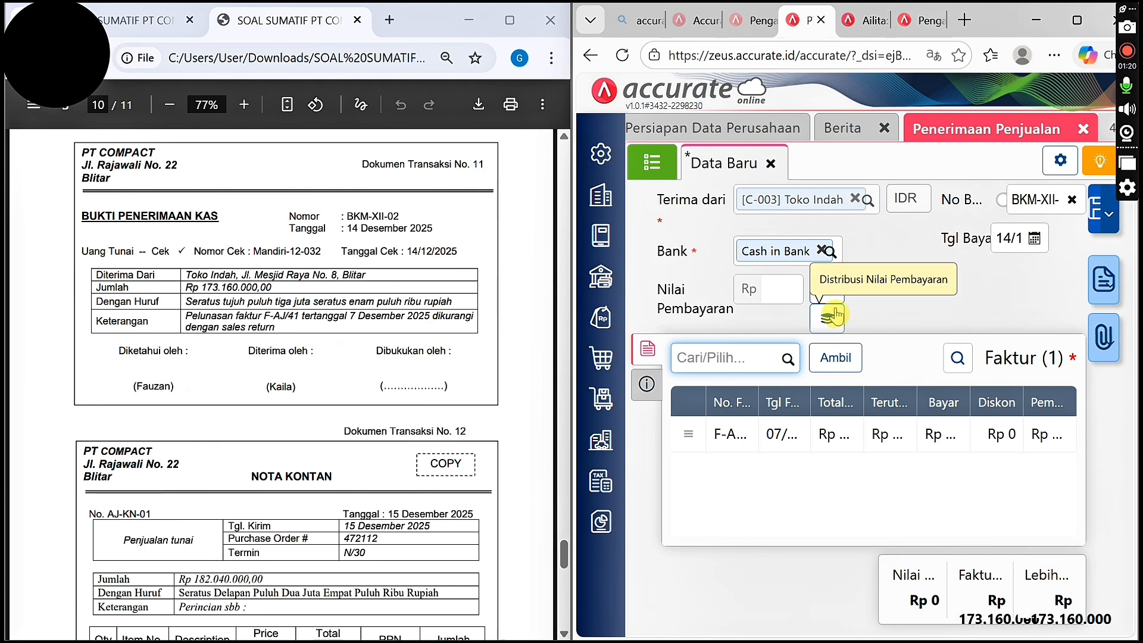
{"action": "left_click", "coordinate": [829, 292]}
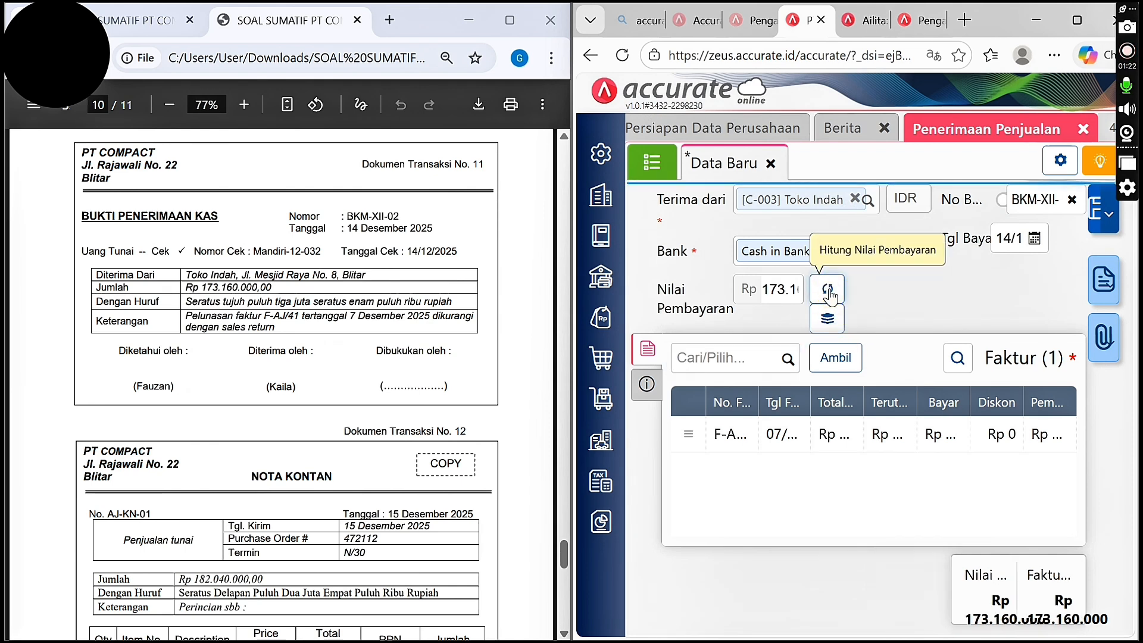
Enter the note "PELUNASAN FAKTUR F-AJ/41" in the receipt's additional information and save the sales receipt
{"action": "left_click", "coordinate": [647, 385]}
{"action": "left_click", "coordinate": [806, 459]}
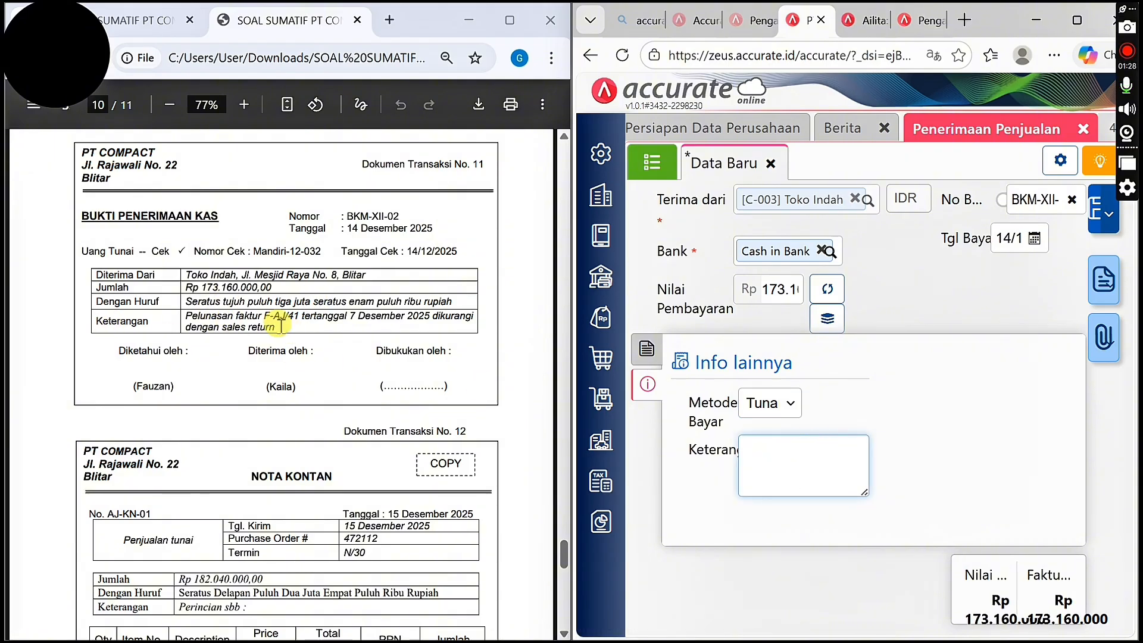
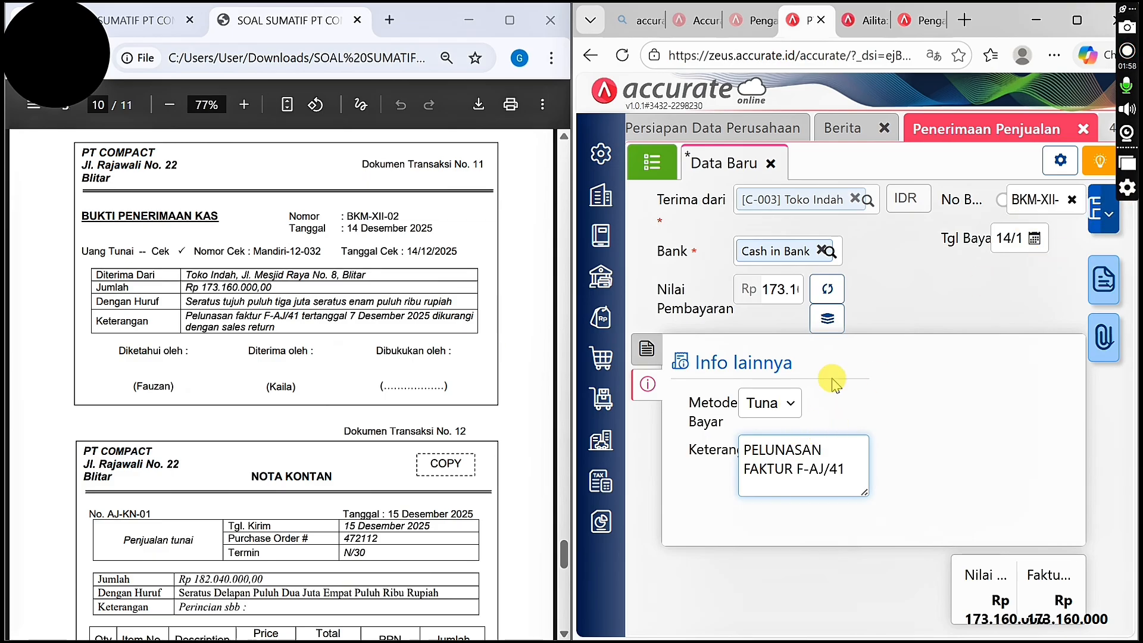
{"action": "left_click", "coordinate": [647, 348]}
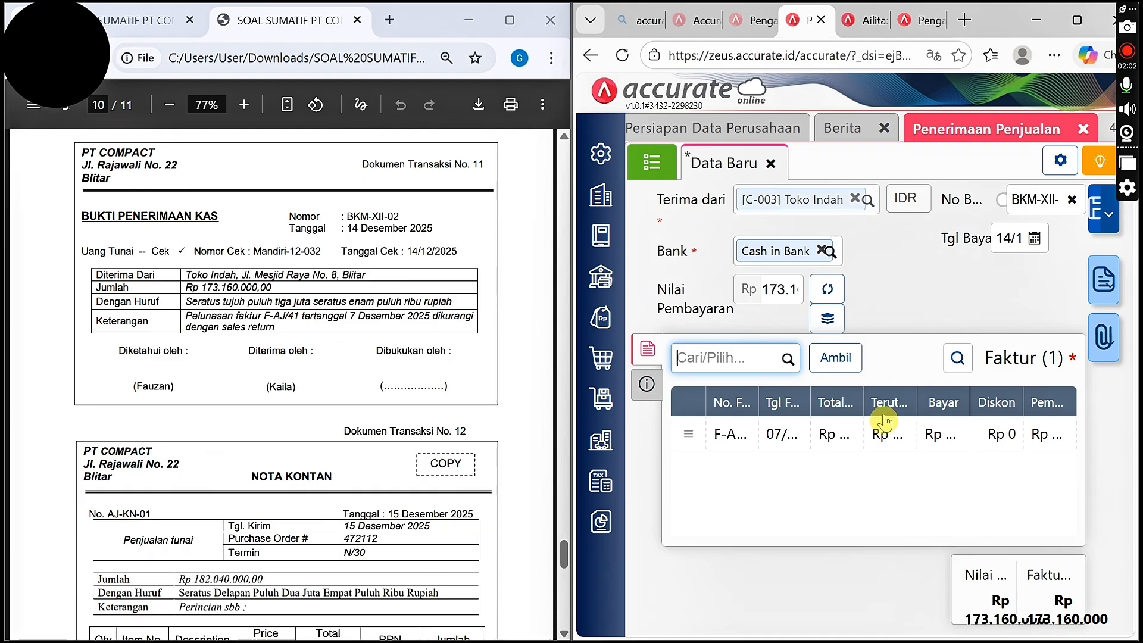
{"action": "left_click", "coordinate": [1100, 213]}
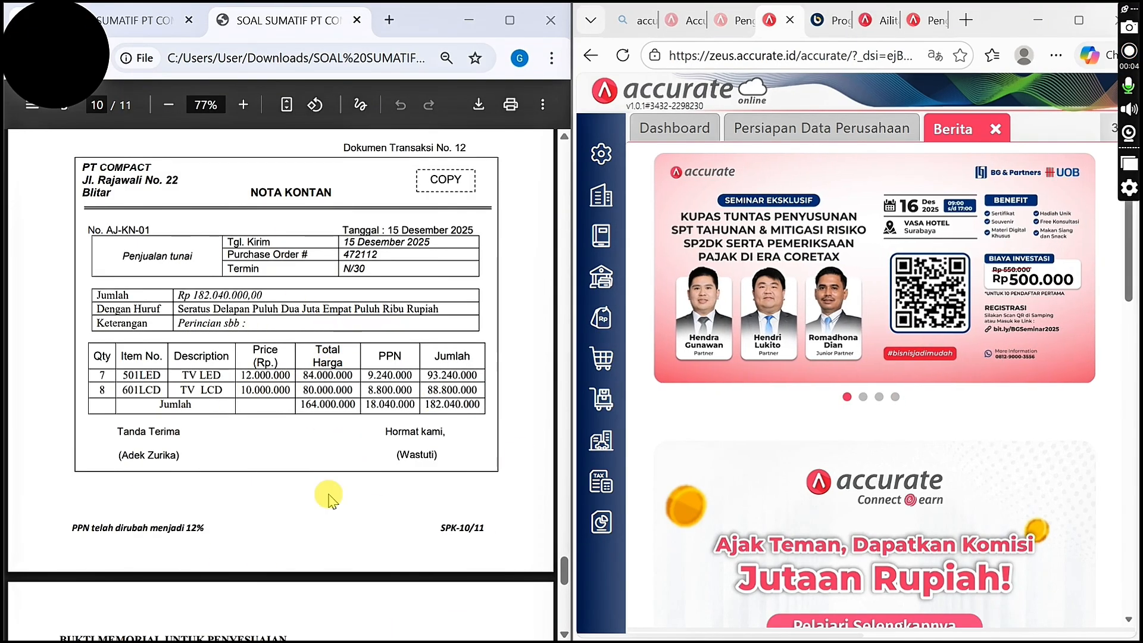
Start a new sales invoice (Faktur Penjualan) for the cash customer Pelanggan Tunai (C-001), dated 15 December 2025
{"action": "left_click", "coordinate": [601, 316]}
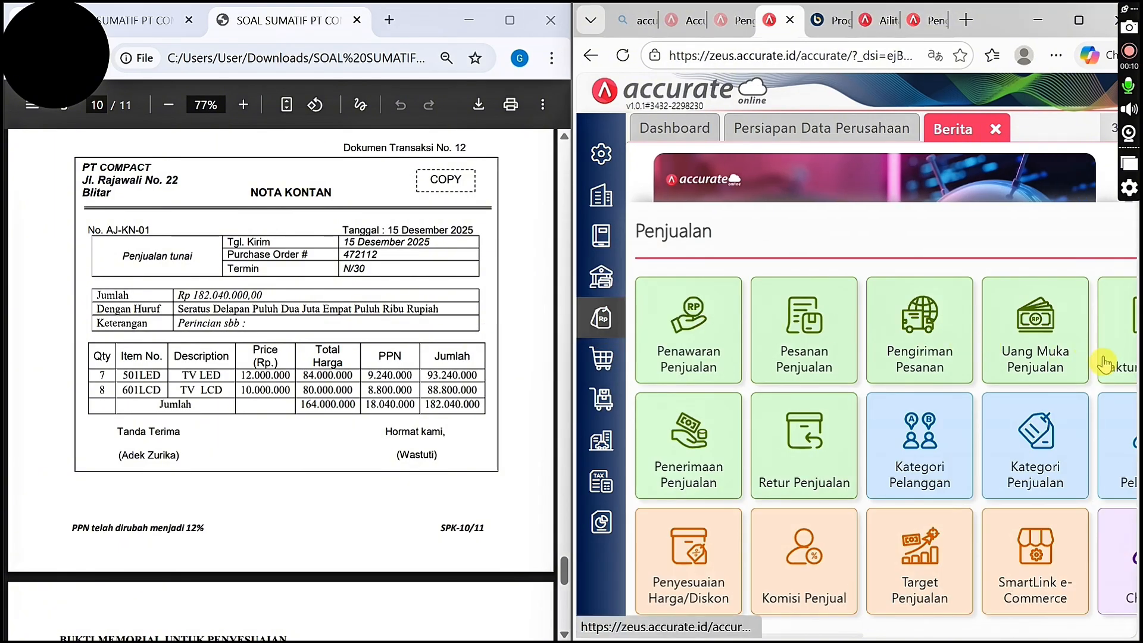
{"action": "left_click", "coordinate": [1103, 362]}
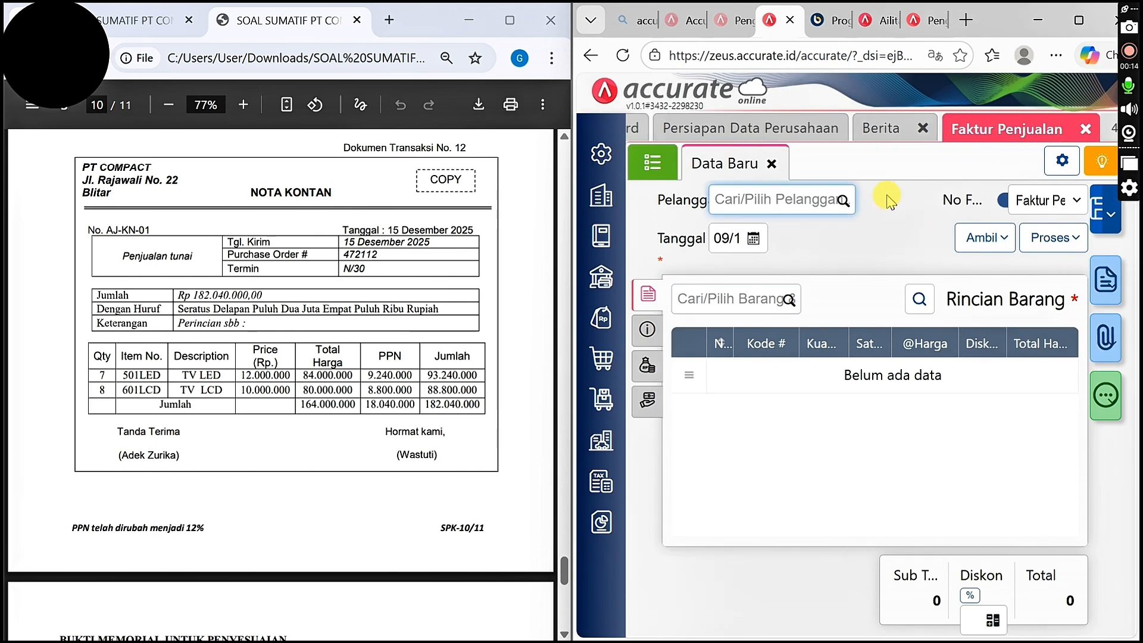
{"action": "left_click", "coordinate": [841, 202]}
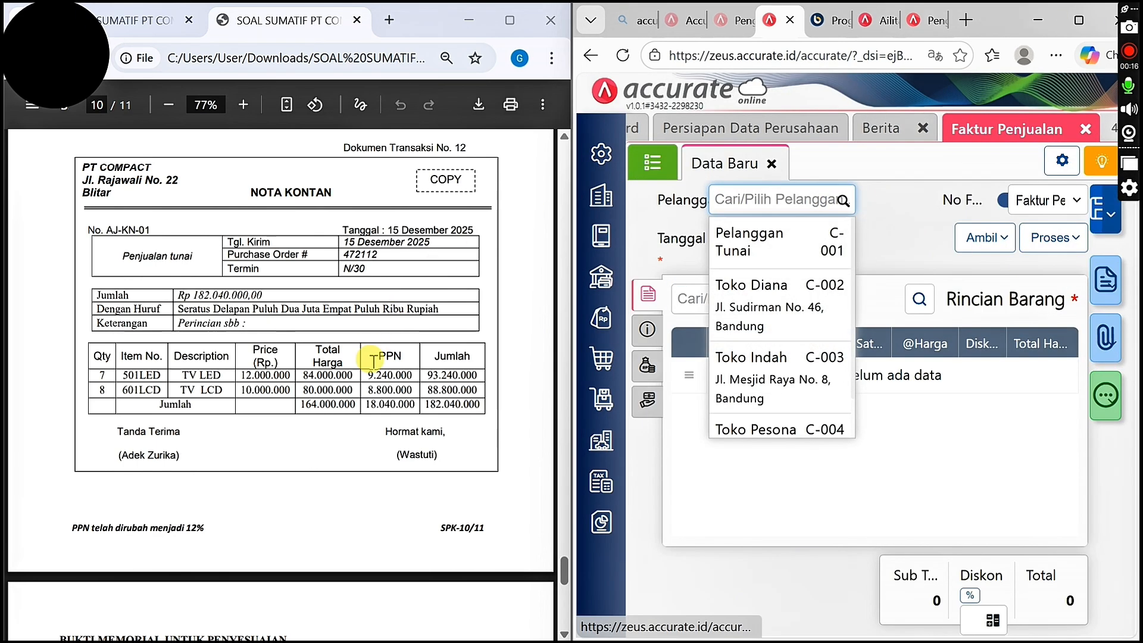
{"action": "left_click", "coordinate": [741, 244]}
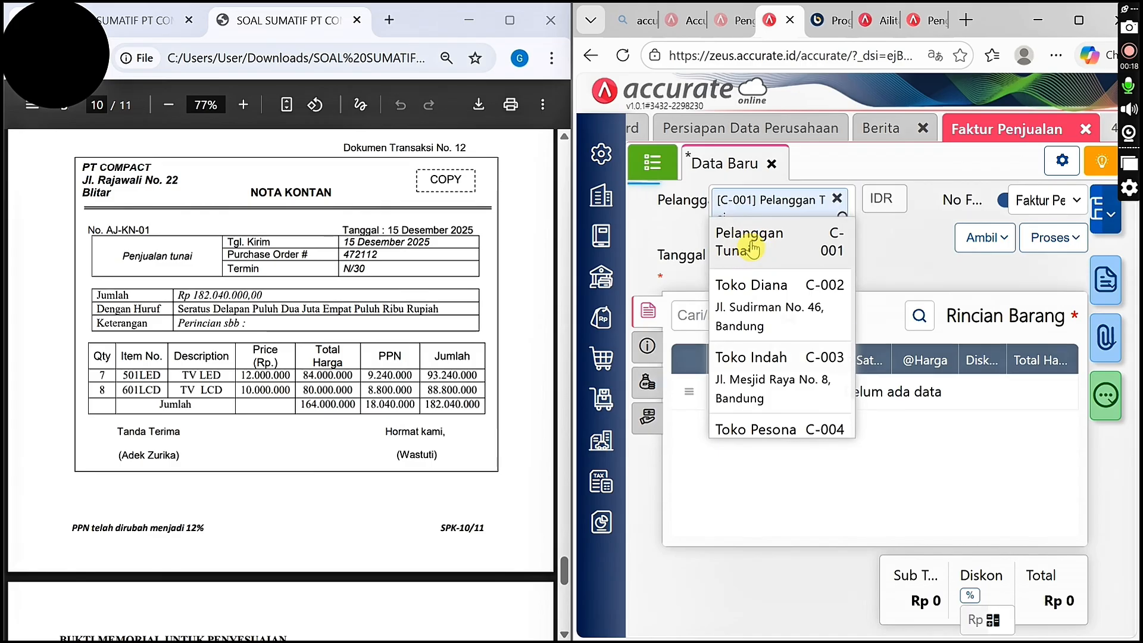
{"action": "left_click", "coordinate": [728, 256]}
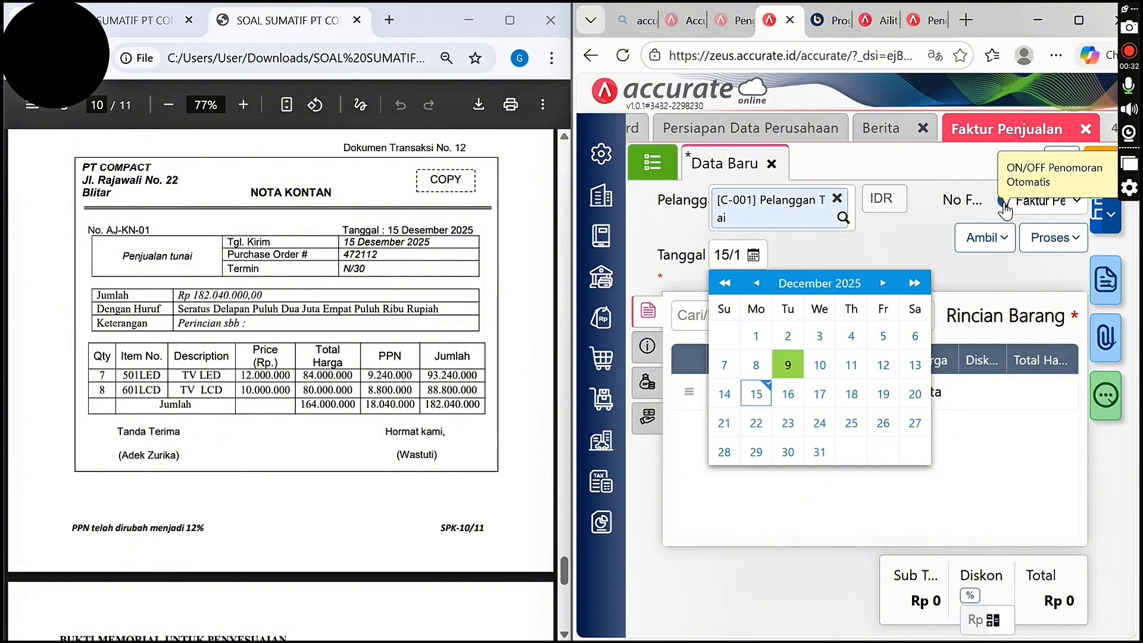
{"action": "left_click", "coordinate": [886, 248]}
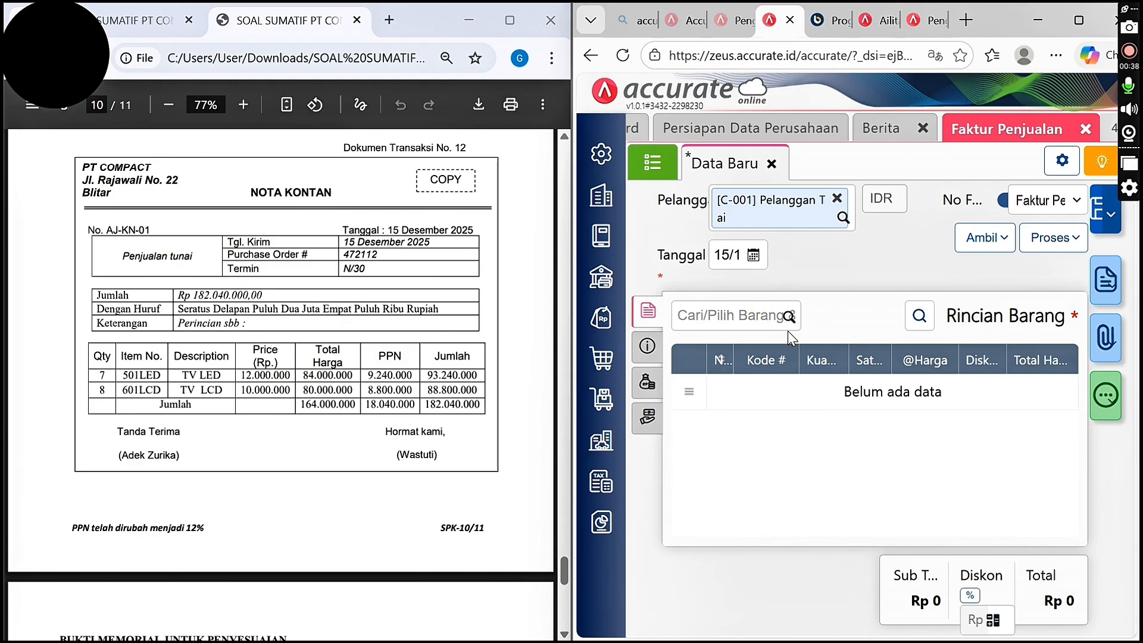
Add 7 units of TV LED (501LED) to the cash sales invoice
{"action": "left_click", "coordinate": [781, 311]}
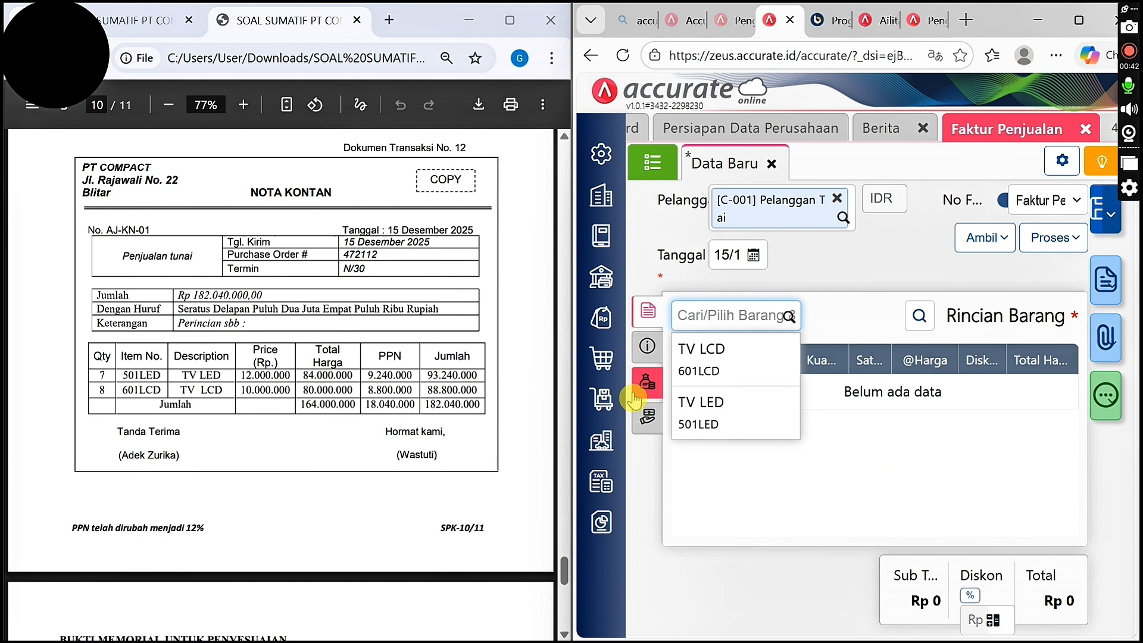
{"action": "left_click", "coordinate": [692, 408]}
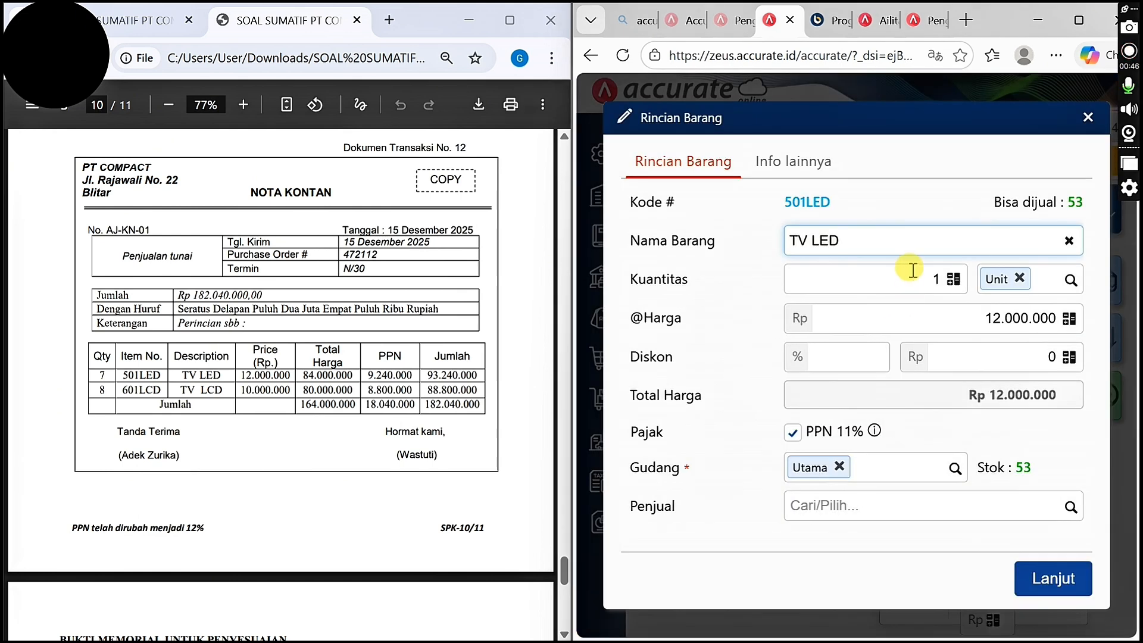
{"action": "left_click", "coordinate": [913, 271]}
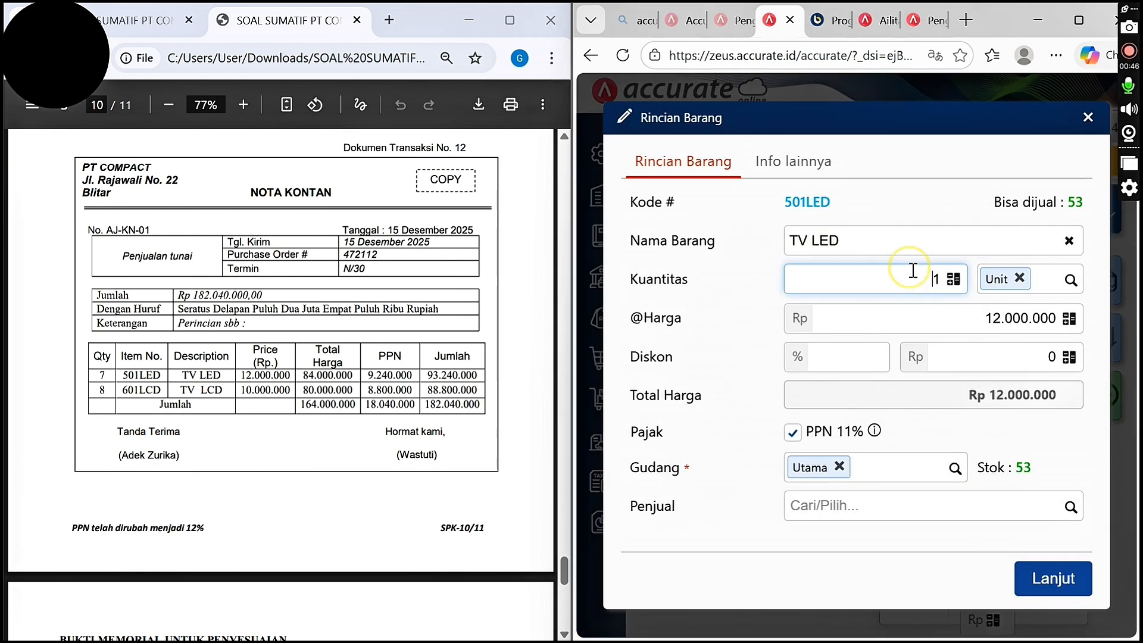
{"action": "key", "text": "BackSpace"}
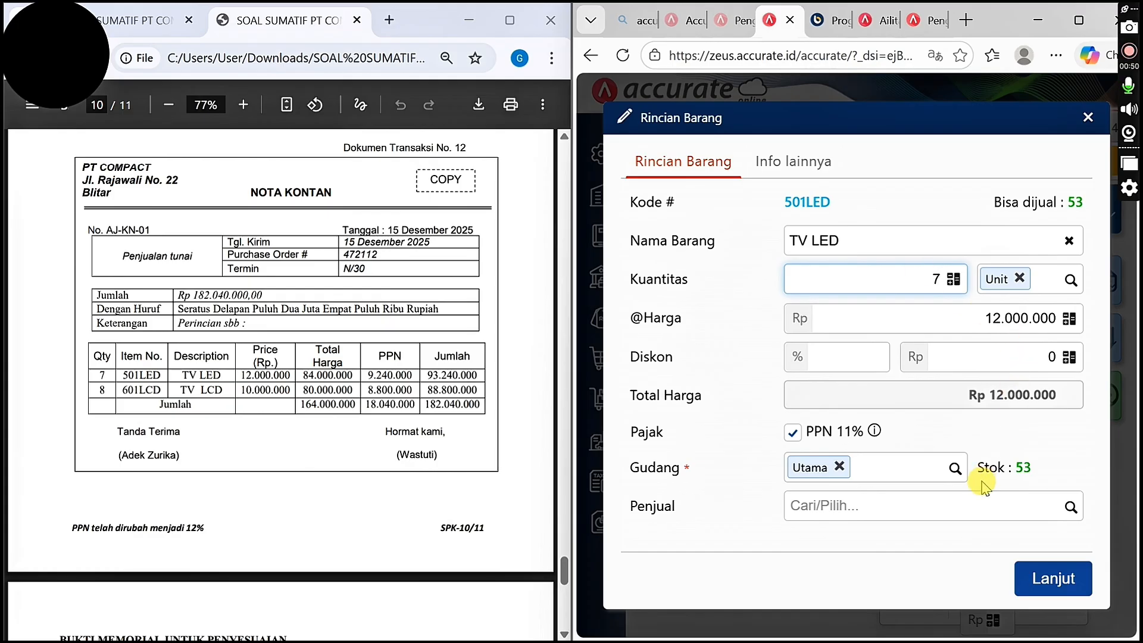
{"action": "left_click", "coordinate": [1069, 581]}
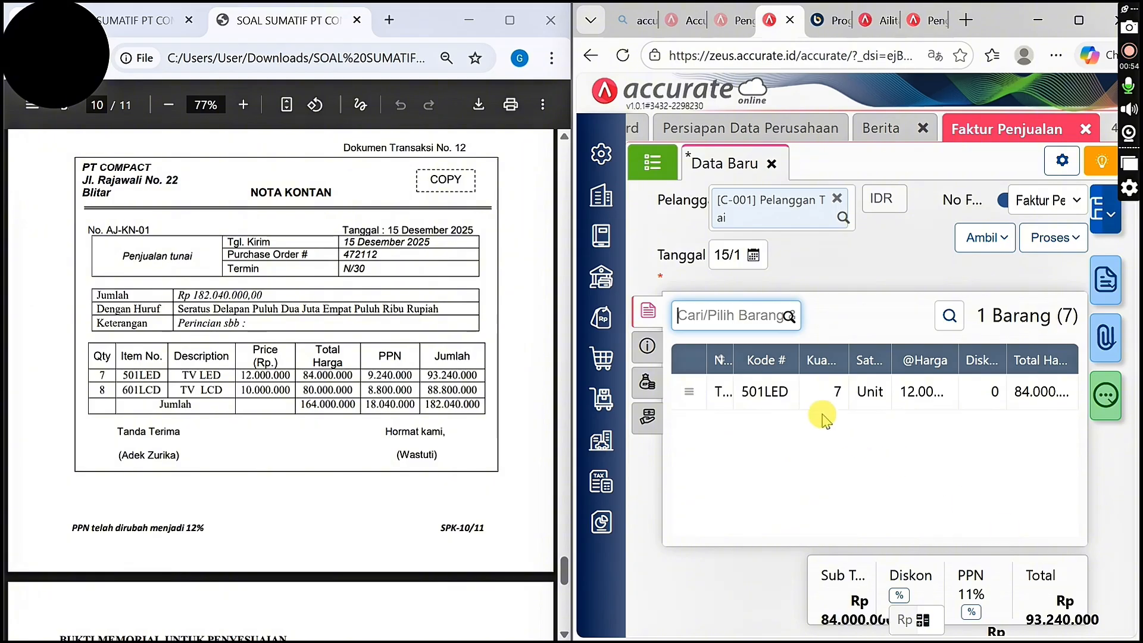
Add 8 units of TV LCD (601LCD) to the cash sales invoice
{"action": "left_click", "coordinate": [787, 318]}
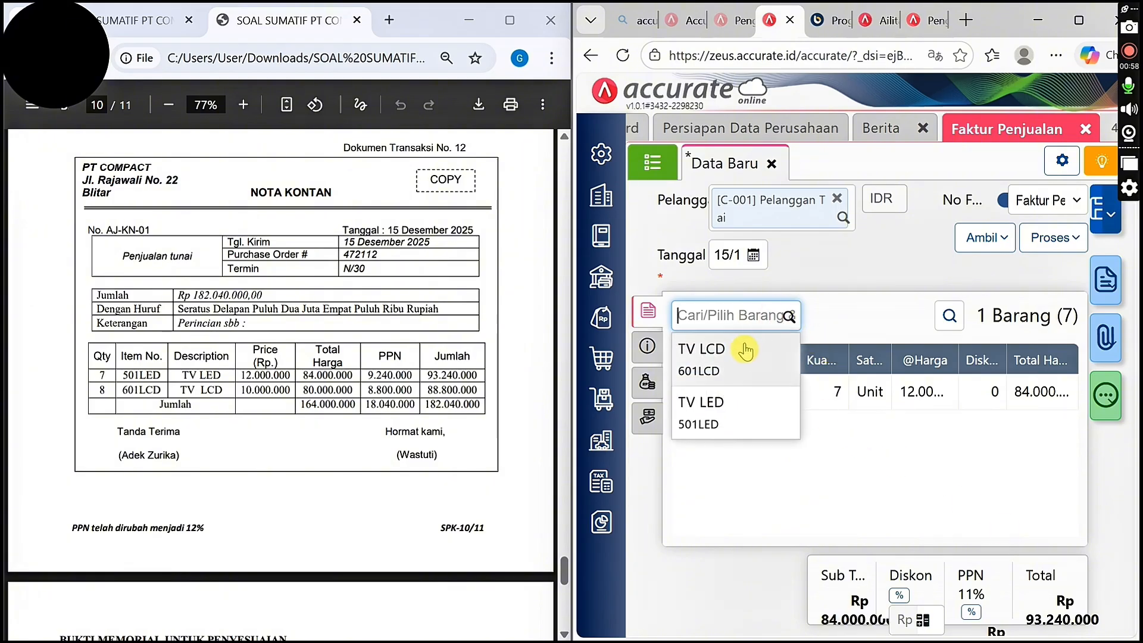
{"action": "left_click", "coordinate": [745, 351]}
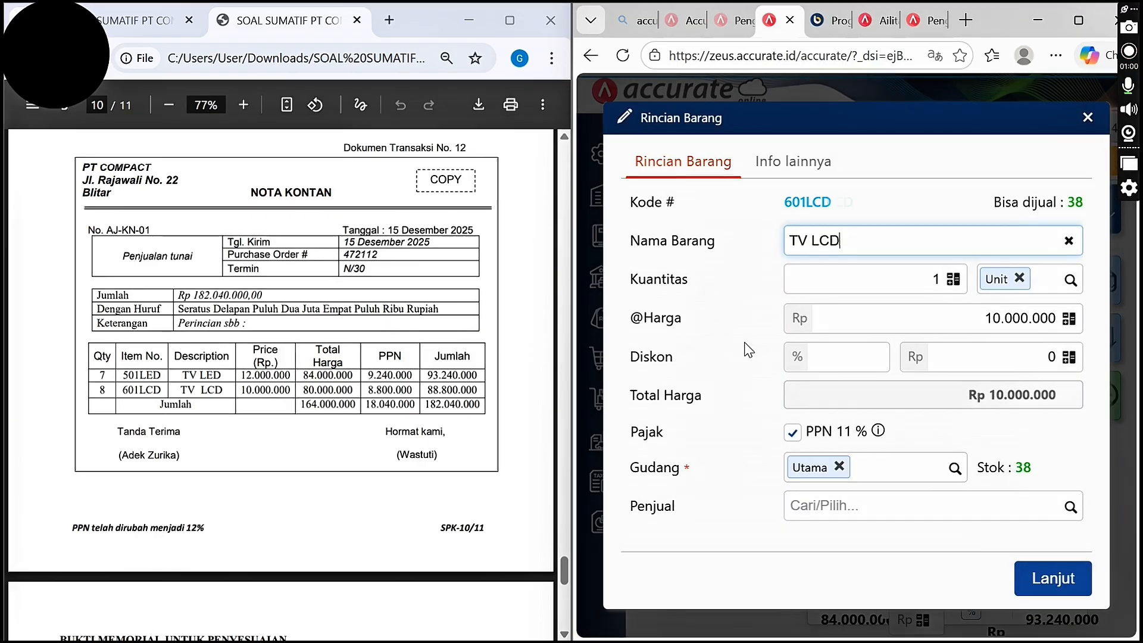
{"action": "left_click", "coordinate": [935, 281]}
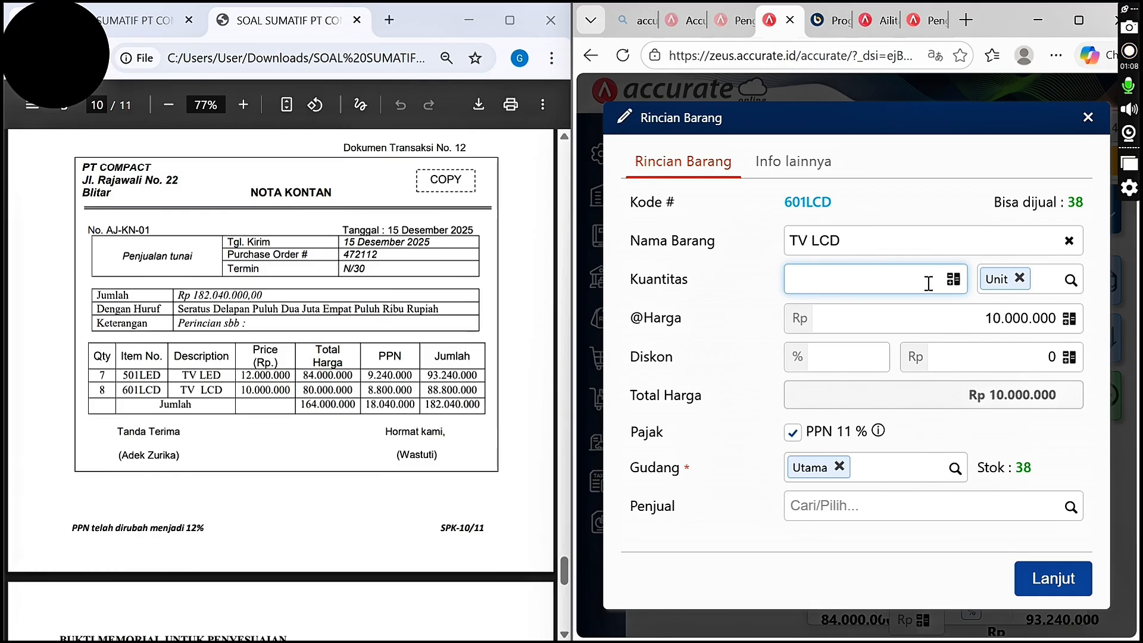
{"action": "type", "text": "8"}
{"action": "left_click", "coordinate": [1071, 579]}
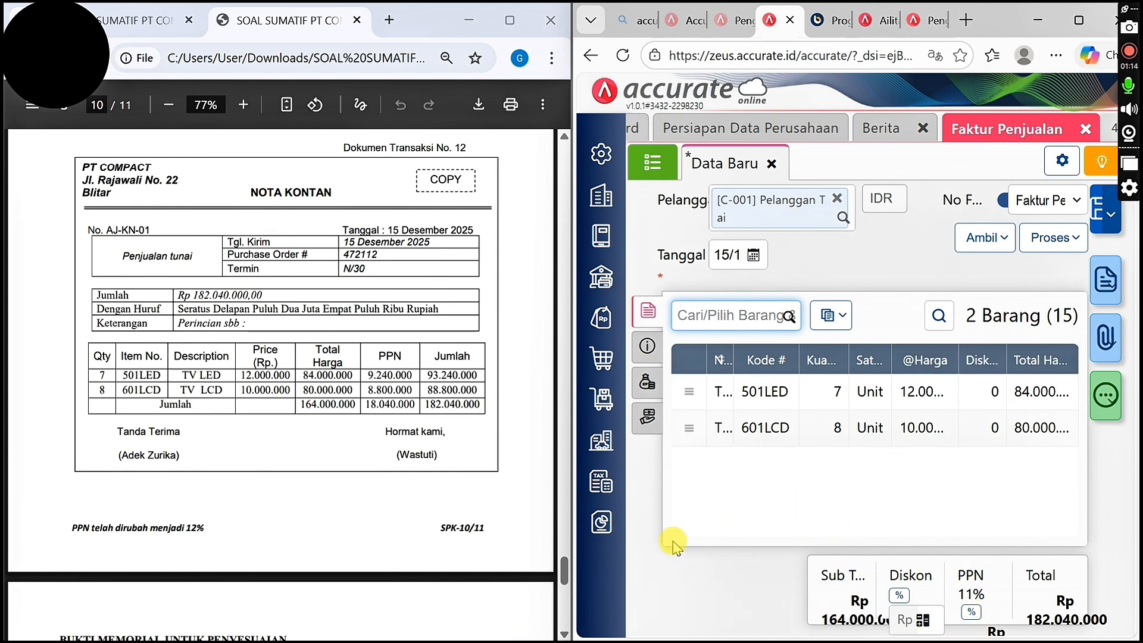
Check the invoice's additional information and other costs, and process the invoice into a sales receipt (Penerimaan Penjualan)
{"action": "left_click", "coordinate": [646, 346]}
{"action": "left_click", "coordinate": [648, 382]}
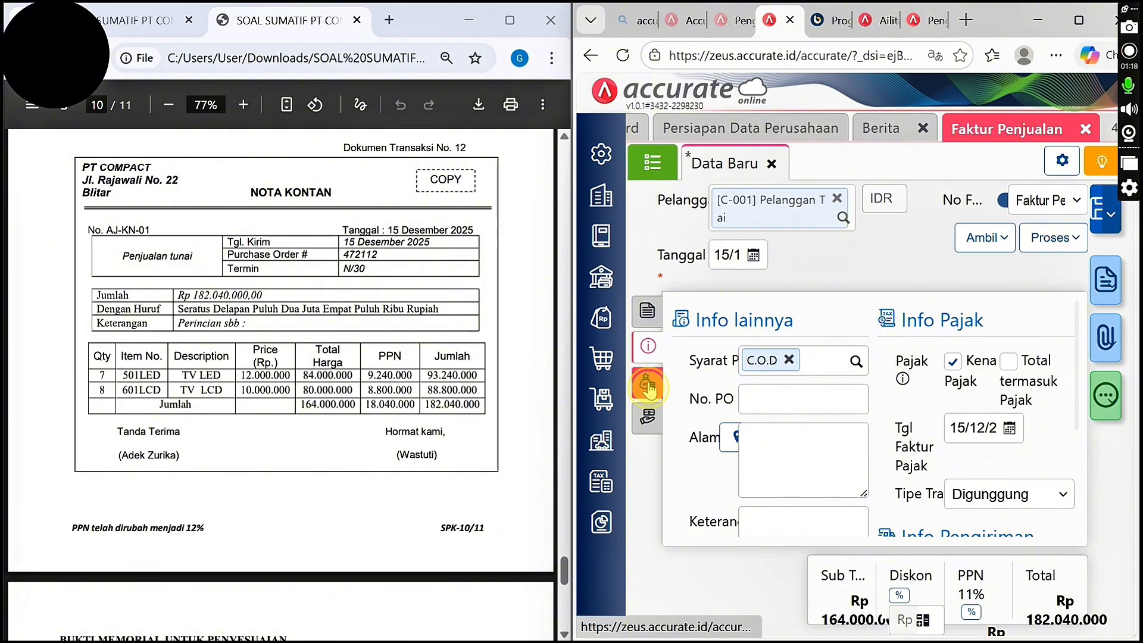
{"action": "left_click", "coordinate": [649, 413]}
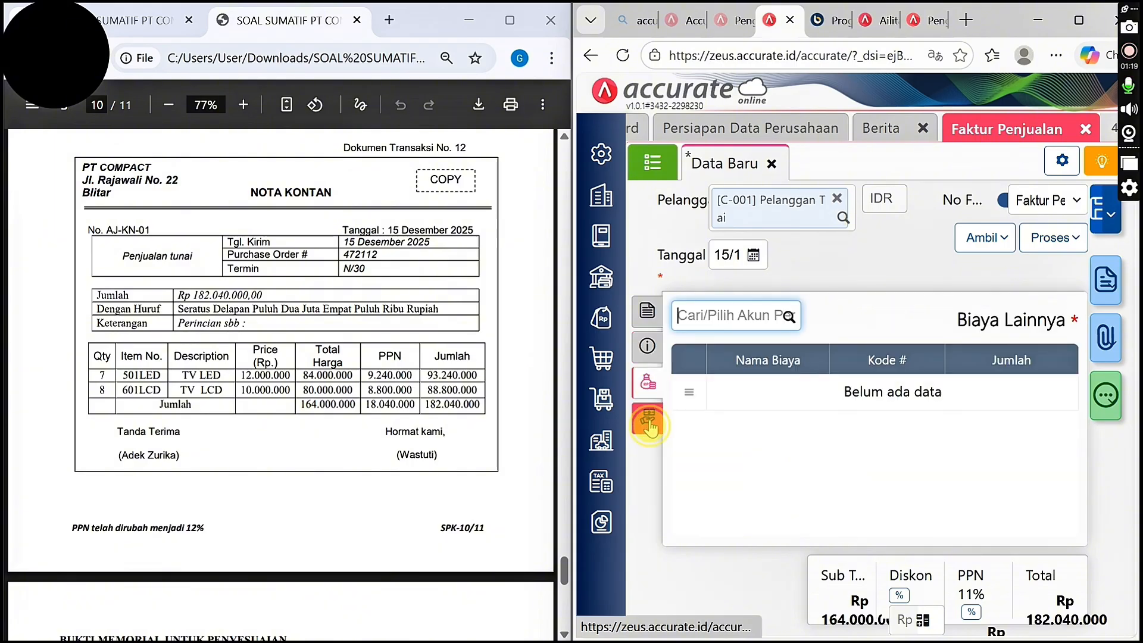
{"action": "left_click", "coordinate": [646, 315]}
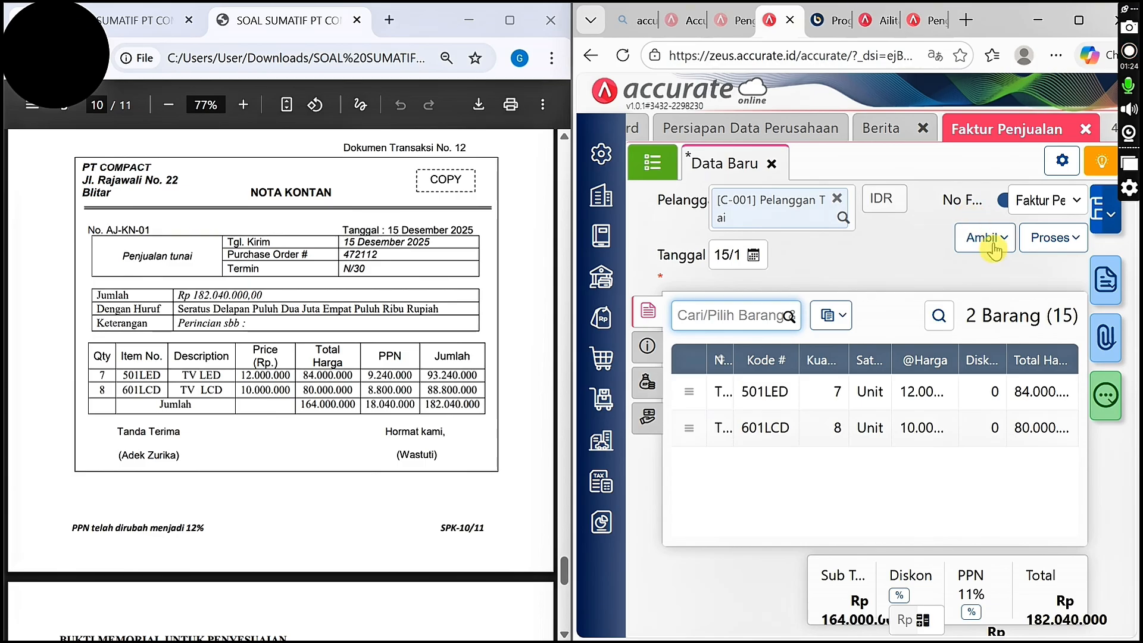
{"action": "left_click", "coordinate": [1044, 239]}
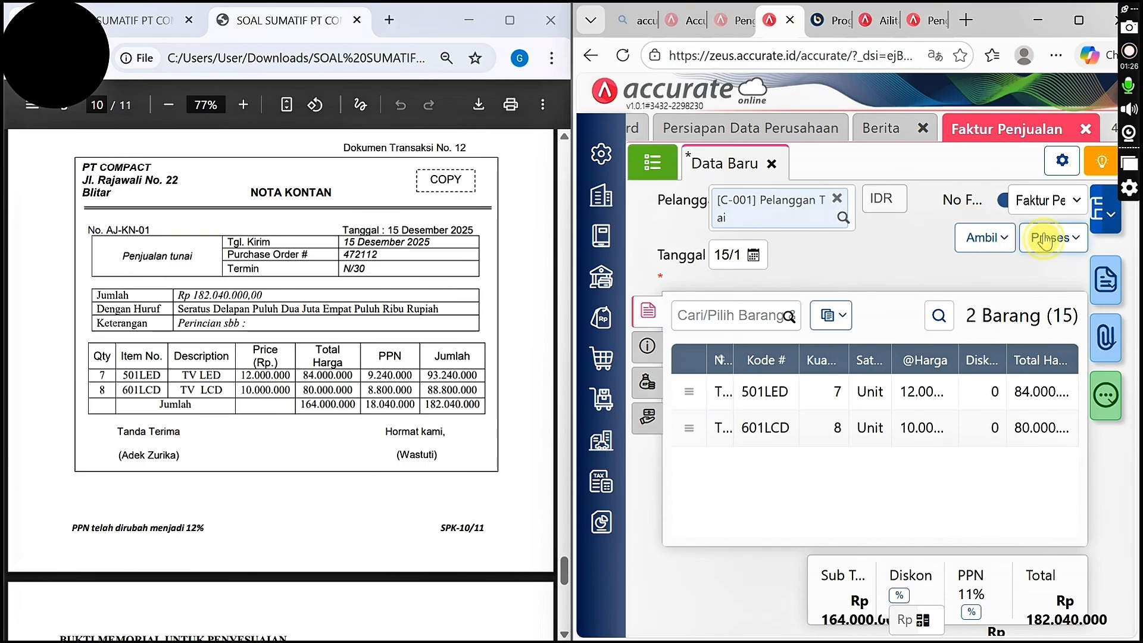
{"action": "left_click", "coordinate": [1004, 275]}
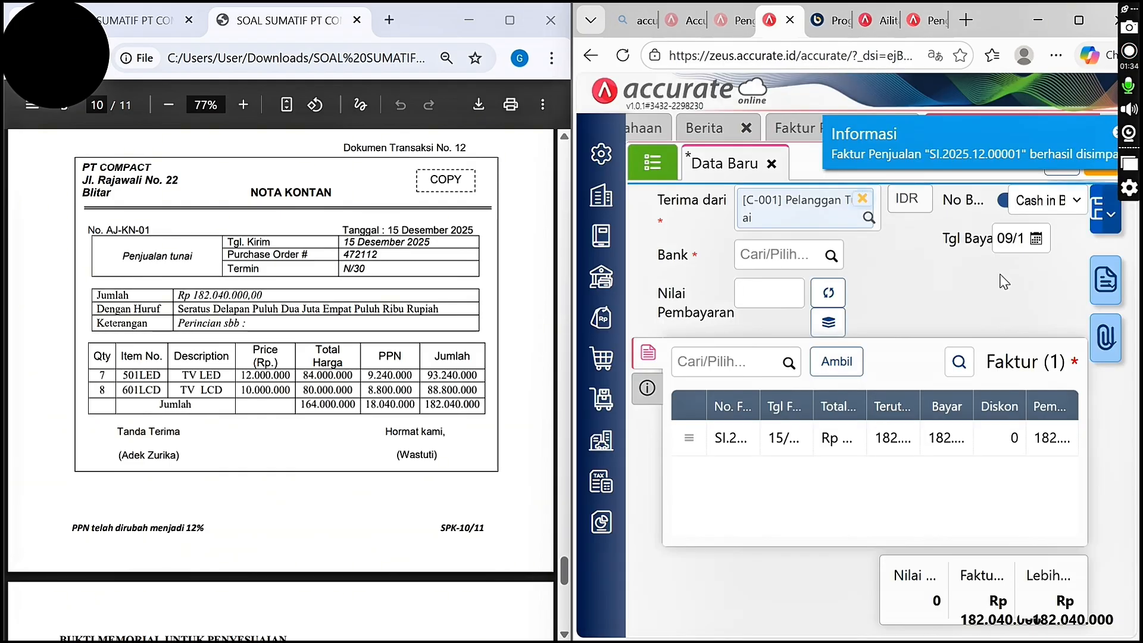
Give the cash customer's sales receipt the manual number N/30 and the payment date 15 December 2025
{"action": "left_click", "coordinate": [1002, 202]}
{"action": "left_click", "coordinate": [1018, 197]}
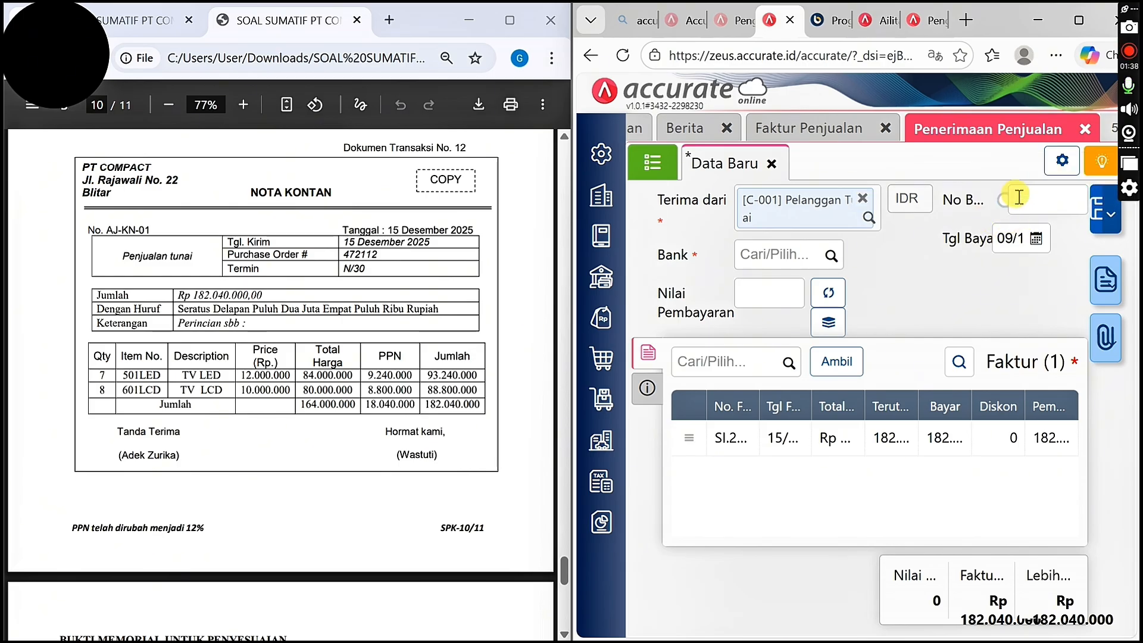
{"action": "left_click", "coordinate": [1018, 196]}
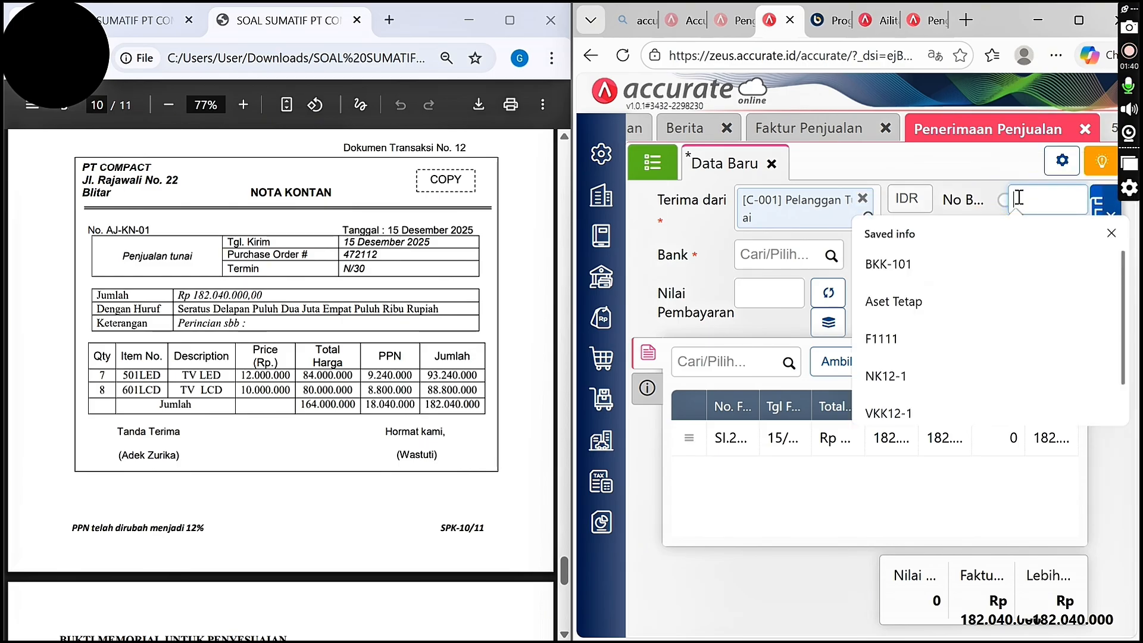
{"action": "type", "text": "N/30"}
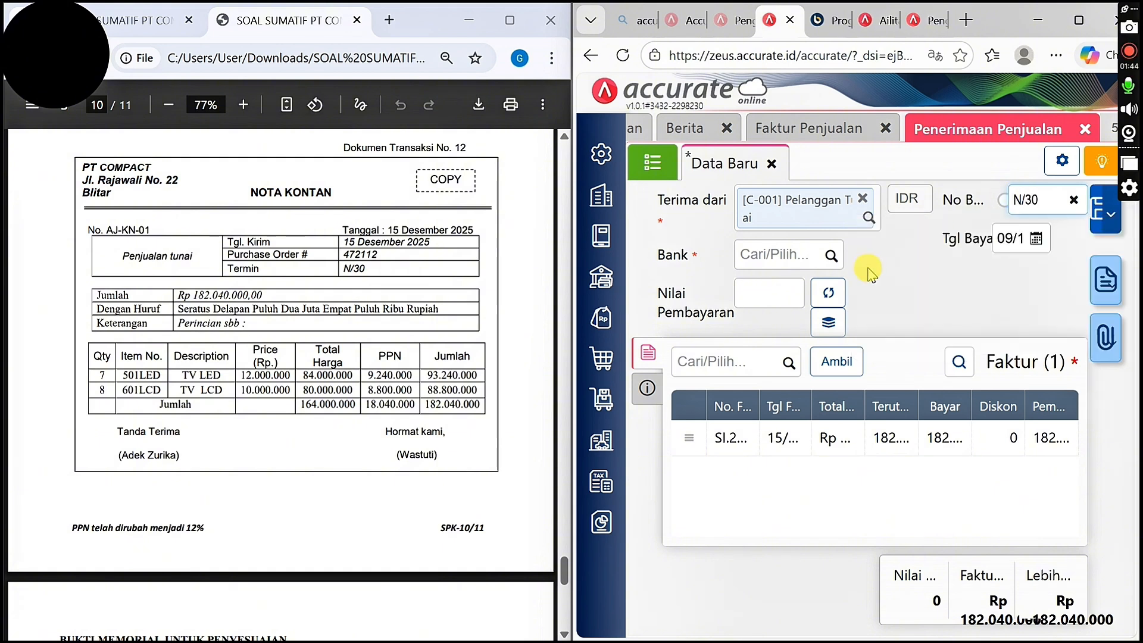
{"action": "left_click", "coordinate": [1004, 238]}
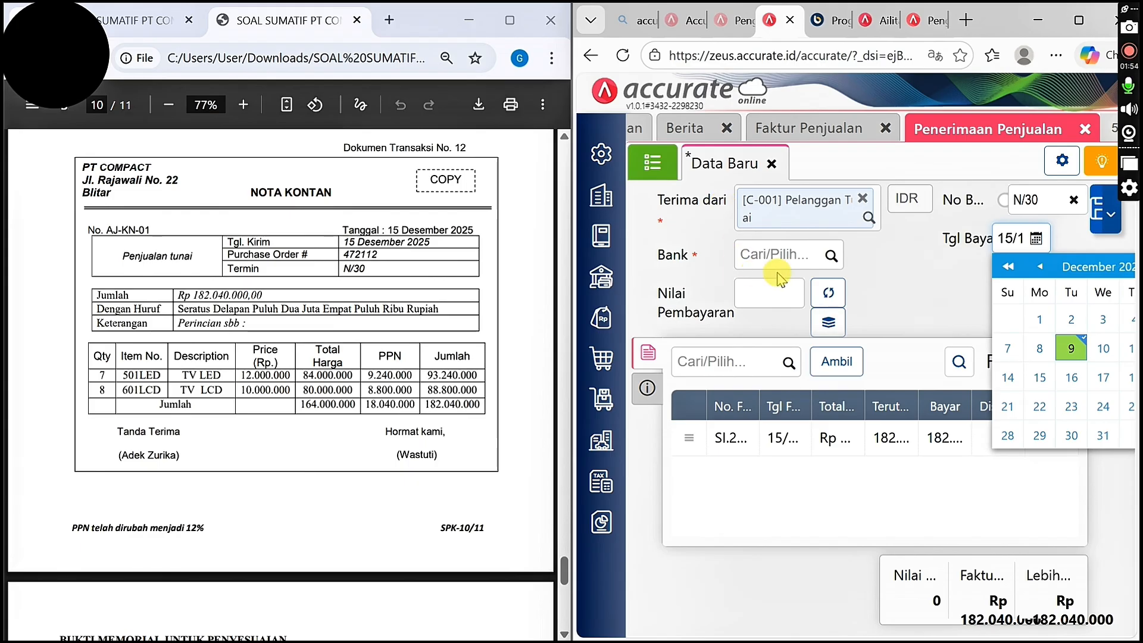
Set Cash in Bank as the receiving bank and calculate the receipt's payment value from the listed invoice
{"action": "left_click", "coordinate": [829, 257]}
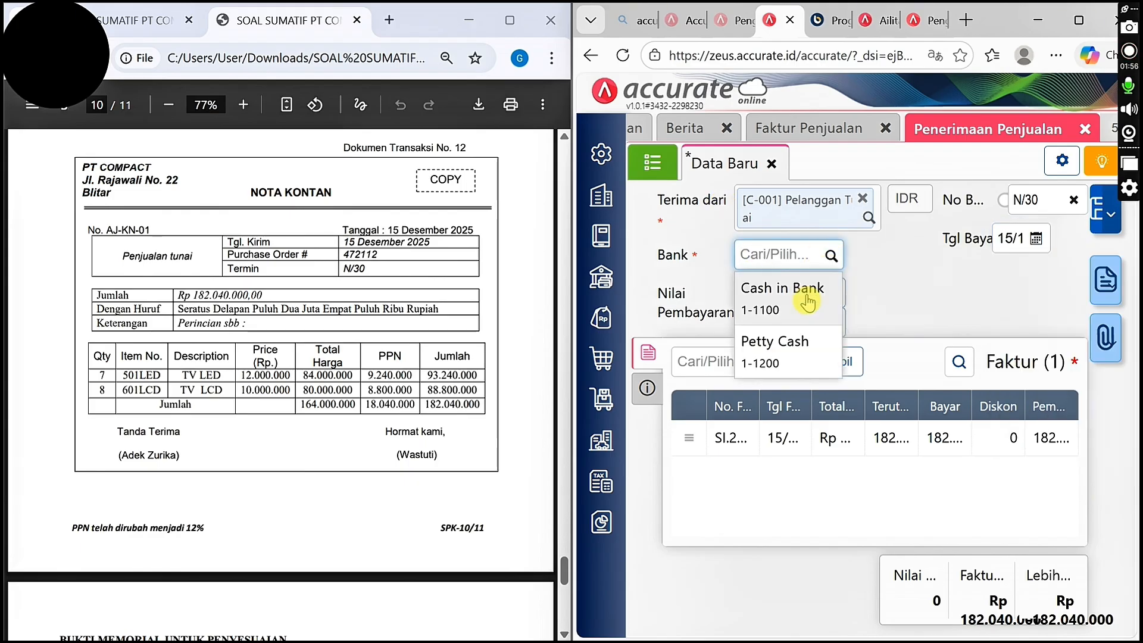
{"action": "left_click", "coordinate": [807, 302]}
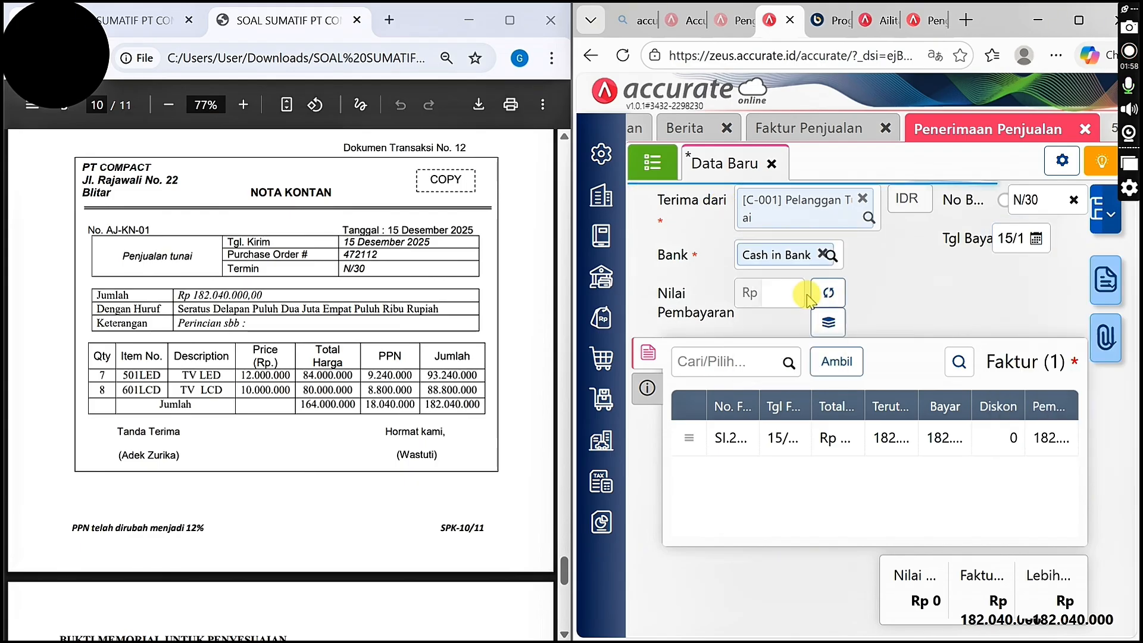
{"action": "left_click", "coordinate": [827, 295]}
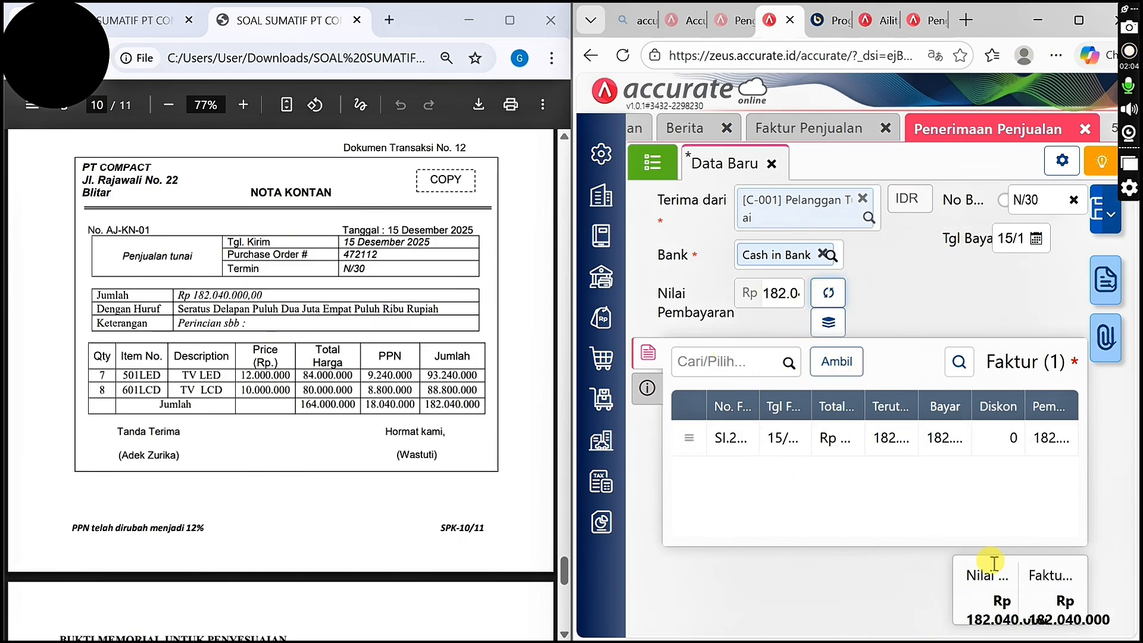
Check the cash sales receipt's payment method under its other information and save the receipt
{"action": "left_click", "coordinate": [647, 388]}
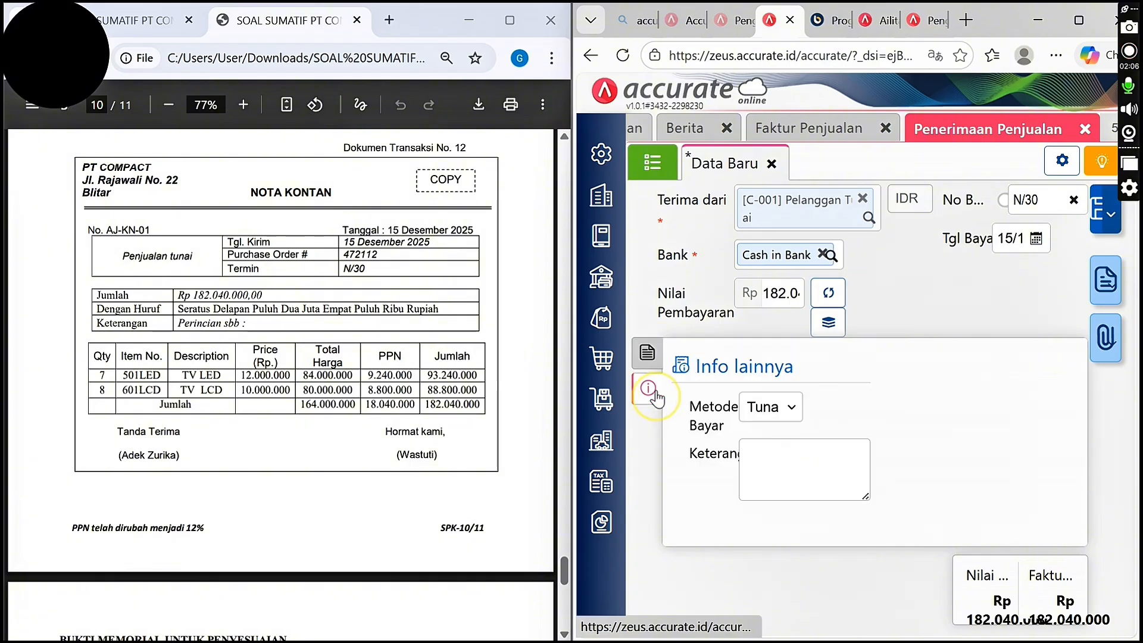
{"action": "left_click", "coordinate": [648, 351]}
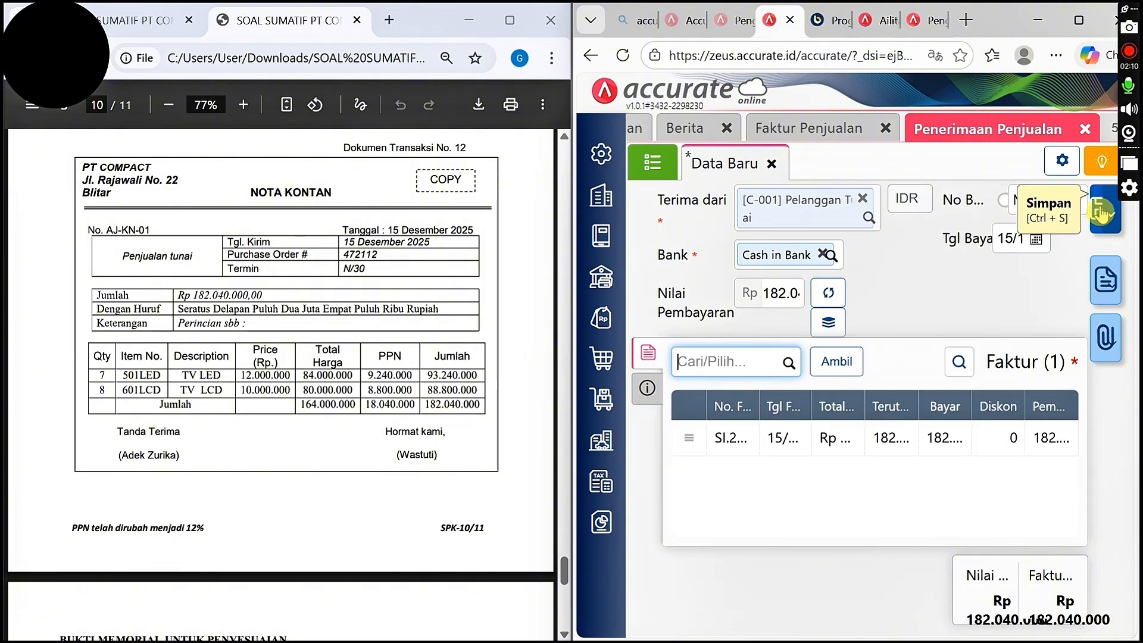
{"action": "left_click", "coordinate": [1100, 213]}
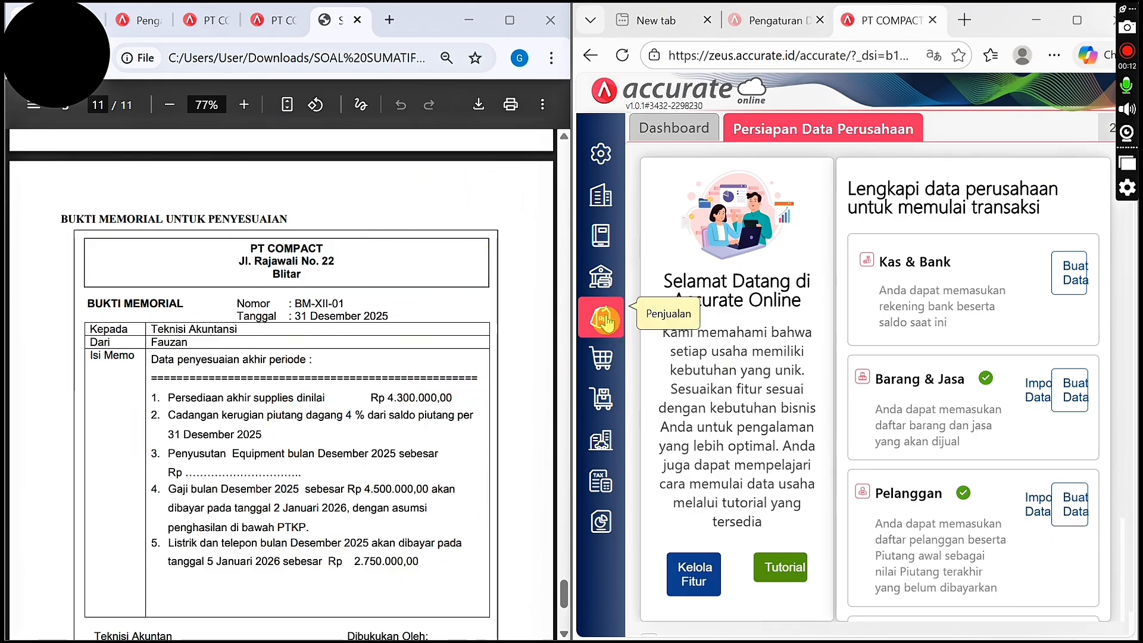
Start a general journal (Jurnal Umum) dated 31/12/2025 with the manual number BM-XII-01
{"action": "left_click", "coordinate": [599, 250]}
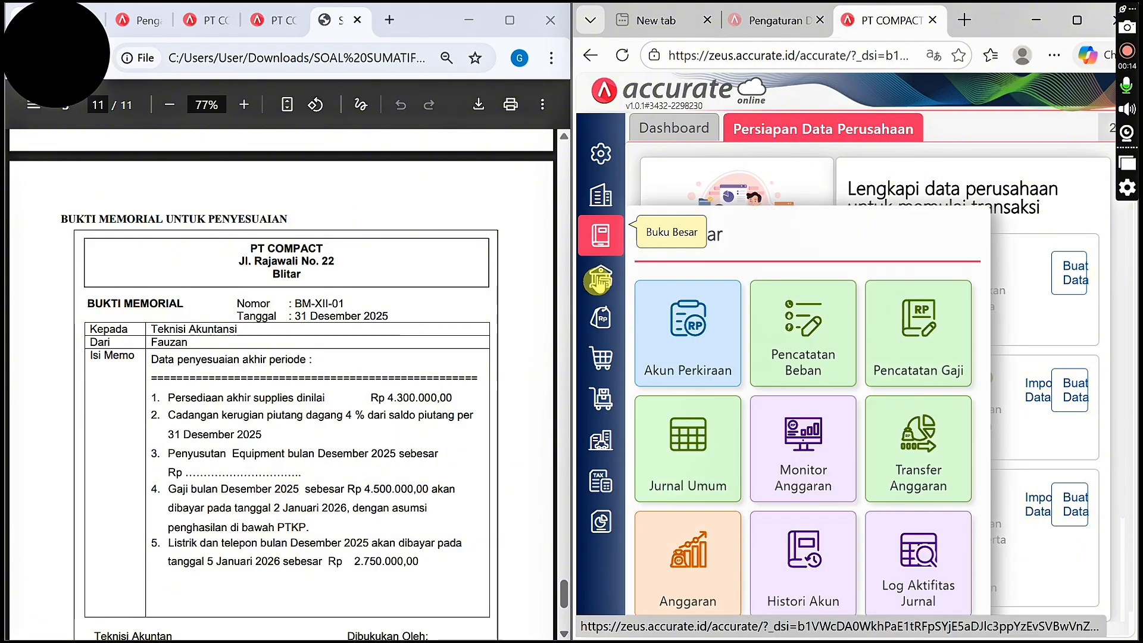
{"action": "left_click", "coordinate": [663, 450]}
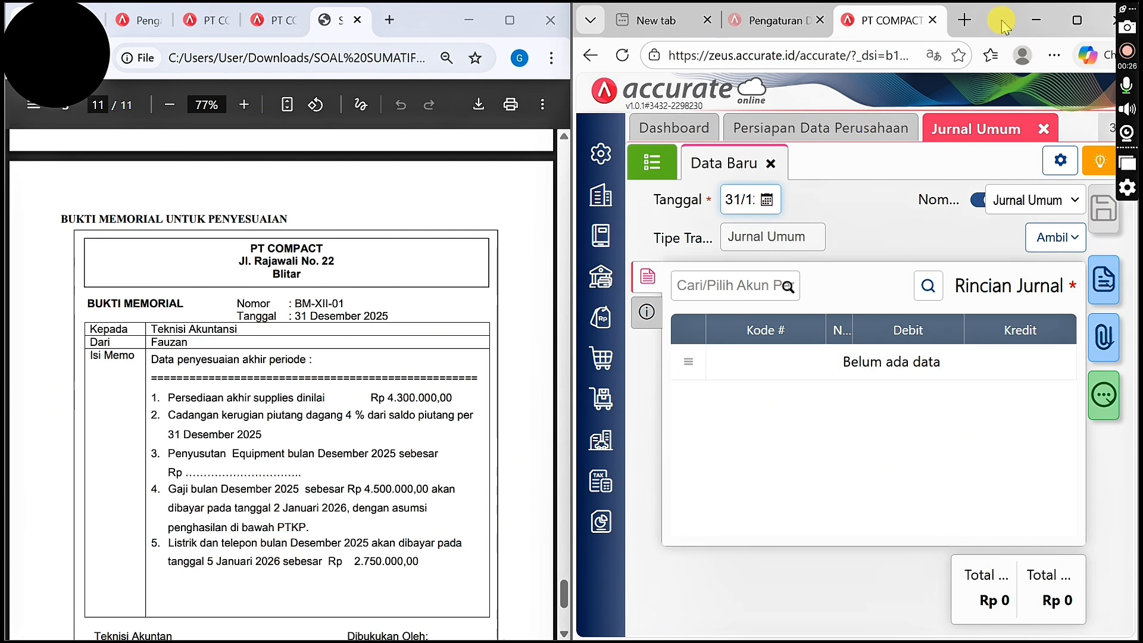
{"action": "left_click", "coordinate": [1071, 23]}
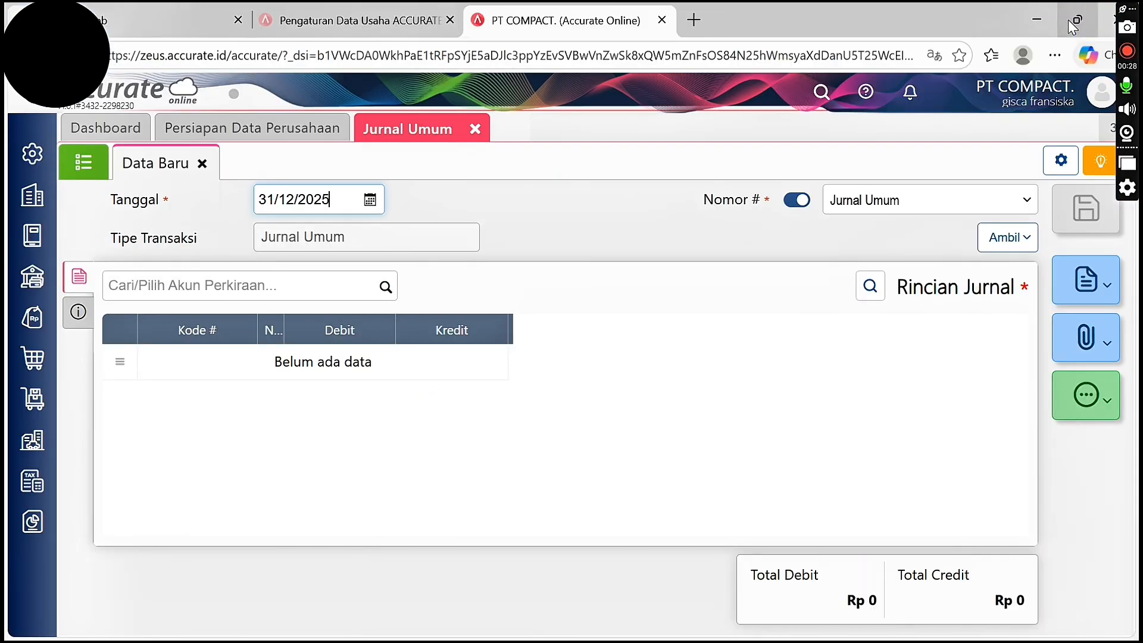
{"action": "left_click", "coordinate": [1073, 22]}
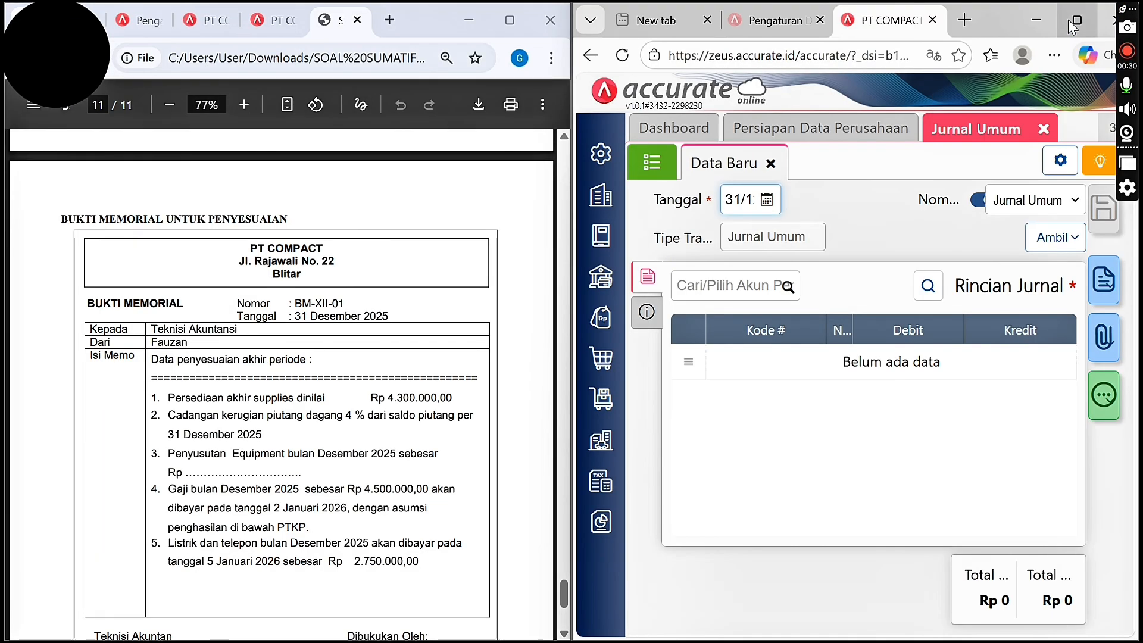
{"action": "left_click", "coordinate": [982, 205]}
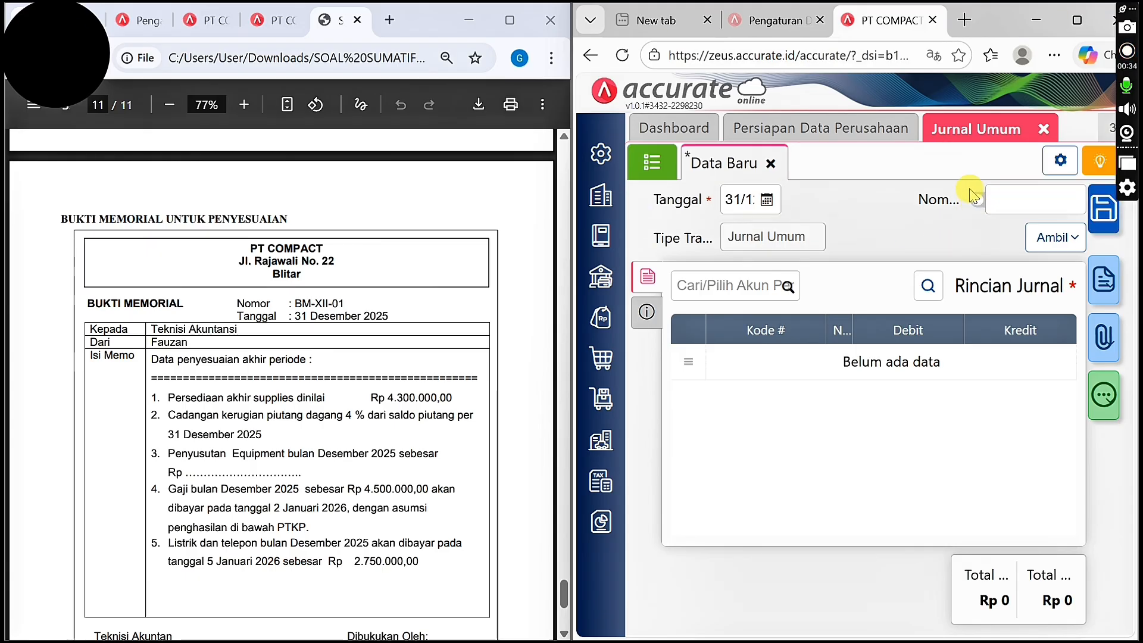
{"action": "left_click", "coordinate": [1024, 196]}
{"action": "type", "text": "BM-XII-01"}
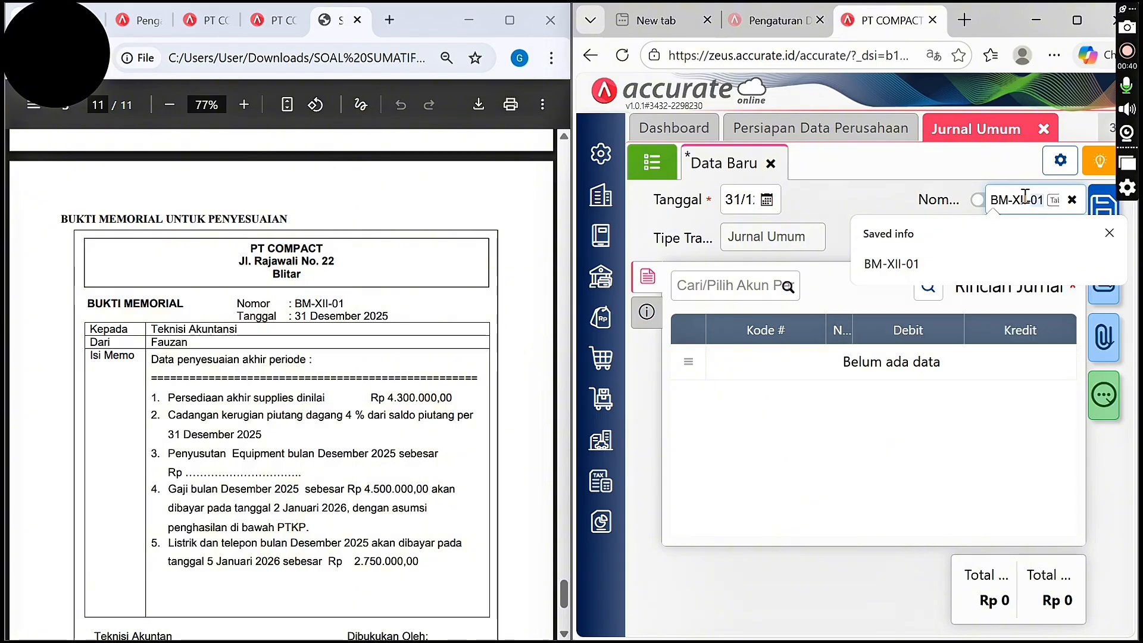
{"action": "key", "text": "Escape"}
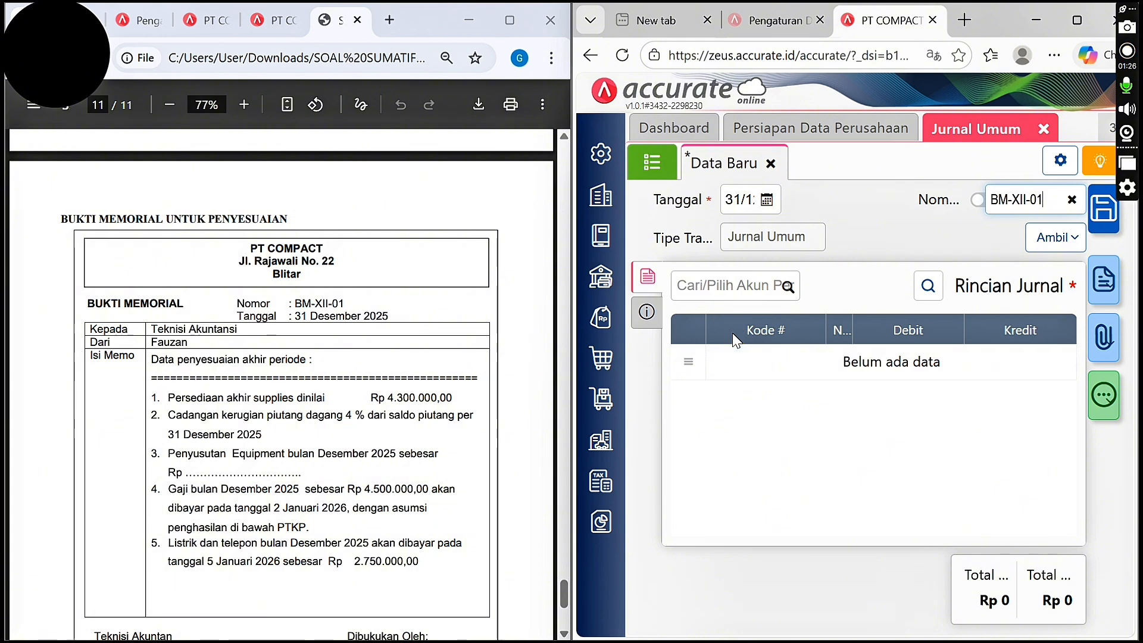
Add Store Supplies Expense (6-1300) to the adjusting journal with a debit of Rp 900.000
{"action": "left_click", "coordinate": [788, 290]}
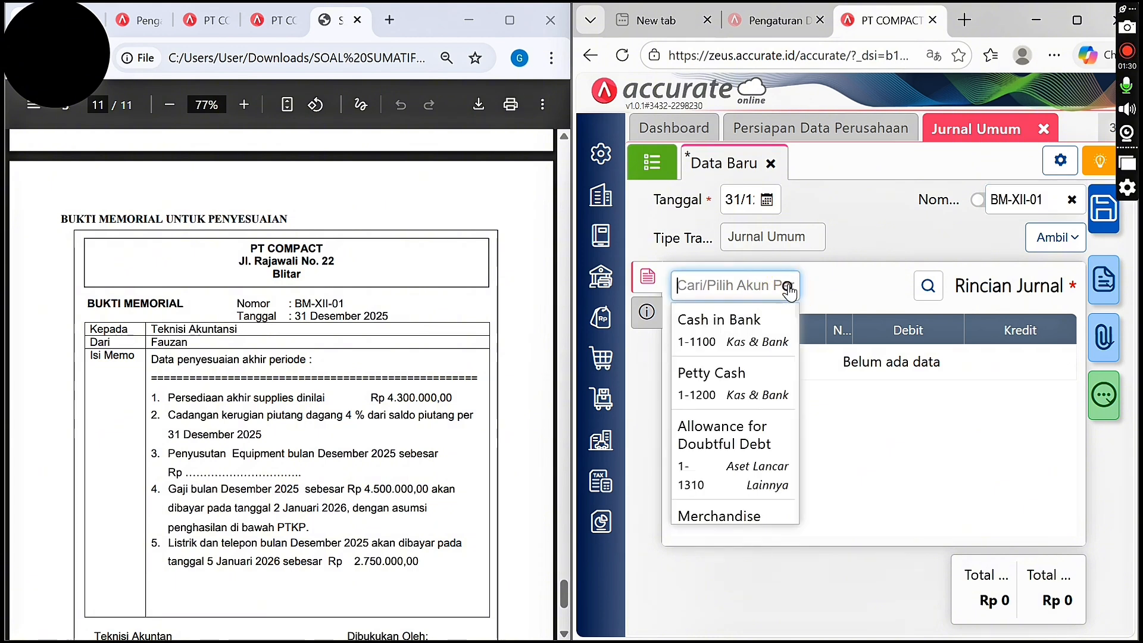
{"action": "left_click", "coordinate": [739, 280]}
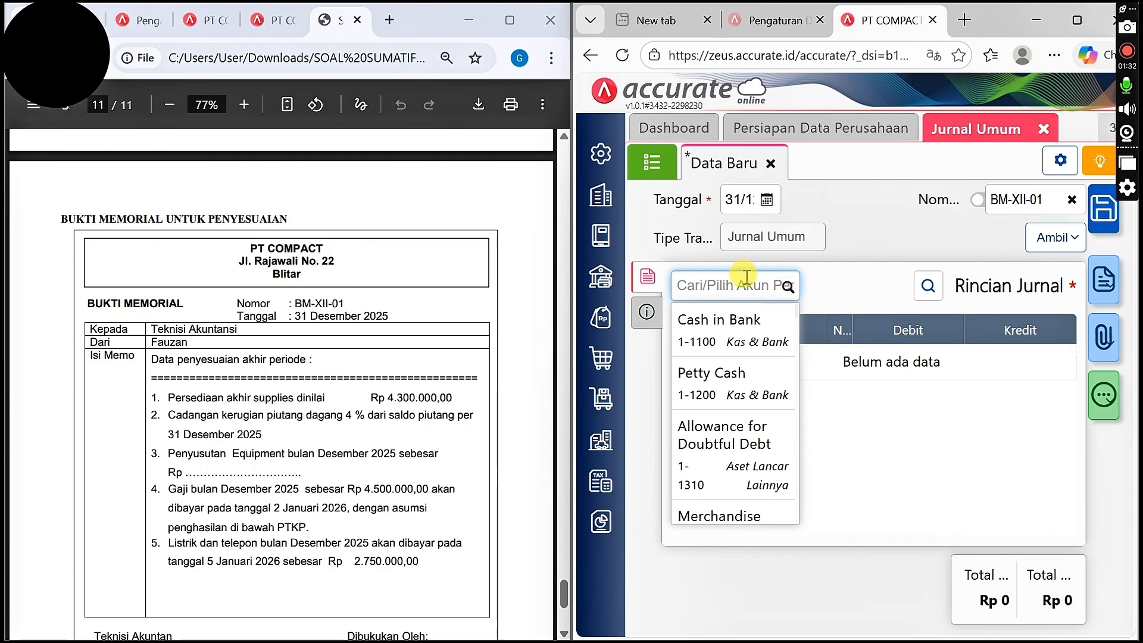
{"action": "type", "text": "S"}
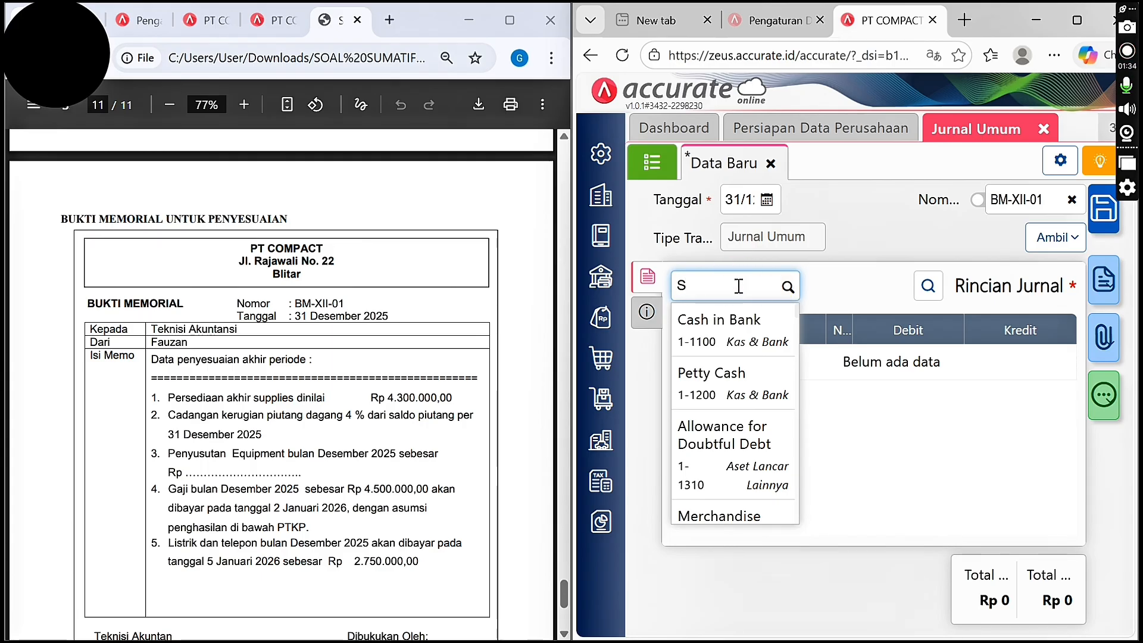
{"action": "type", "text": "UPPL"}
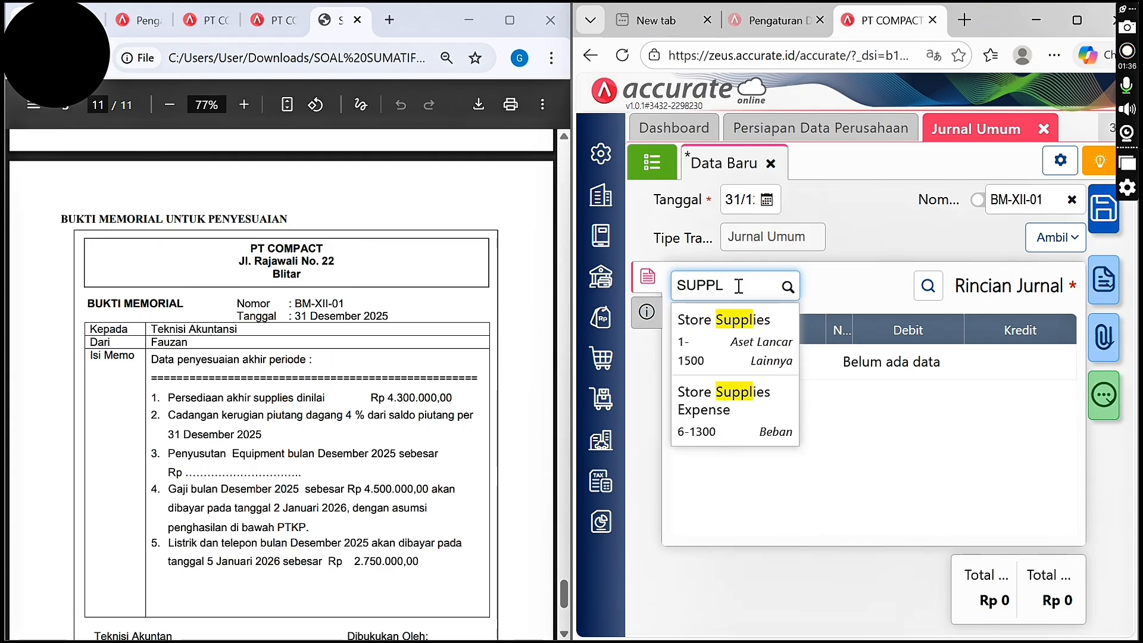
{"action": "left_click", "coordinate": [714, 402]}
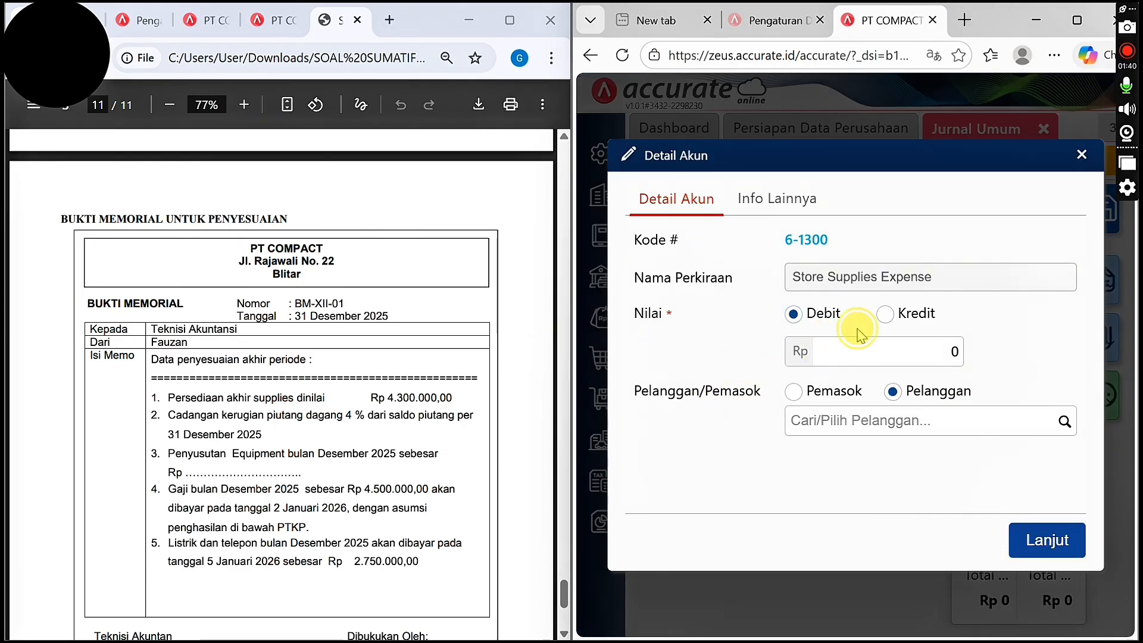
{"action": "left_click", "coordinate": [844, 351]}
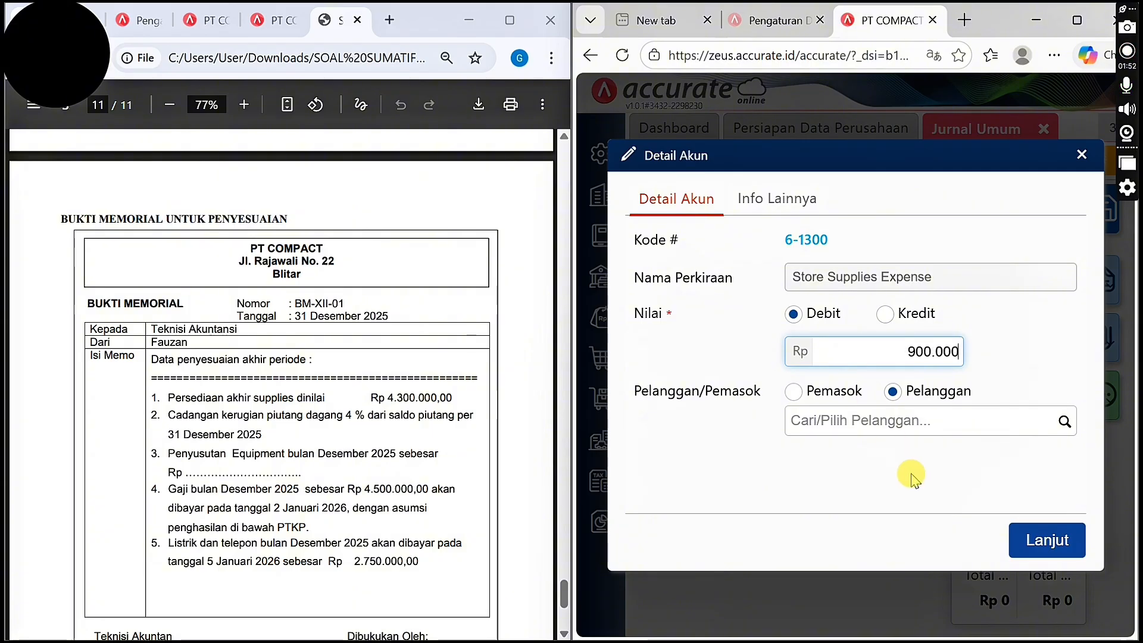
{"action": "left_click", "coordinate": [1047, 540]}
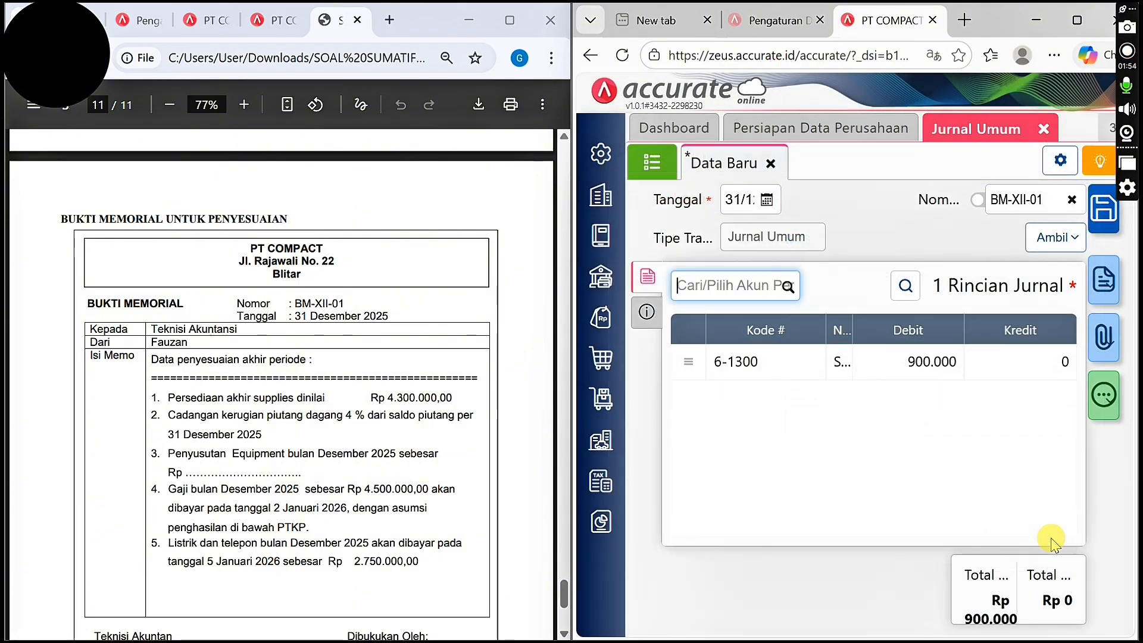
Add Store Supplies (1-1500) to the journal with a credit of Rp 900.000
{"action": "left_click", "coordinate": [776, 282]}
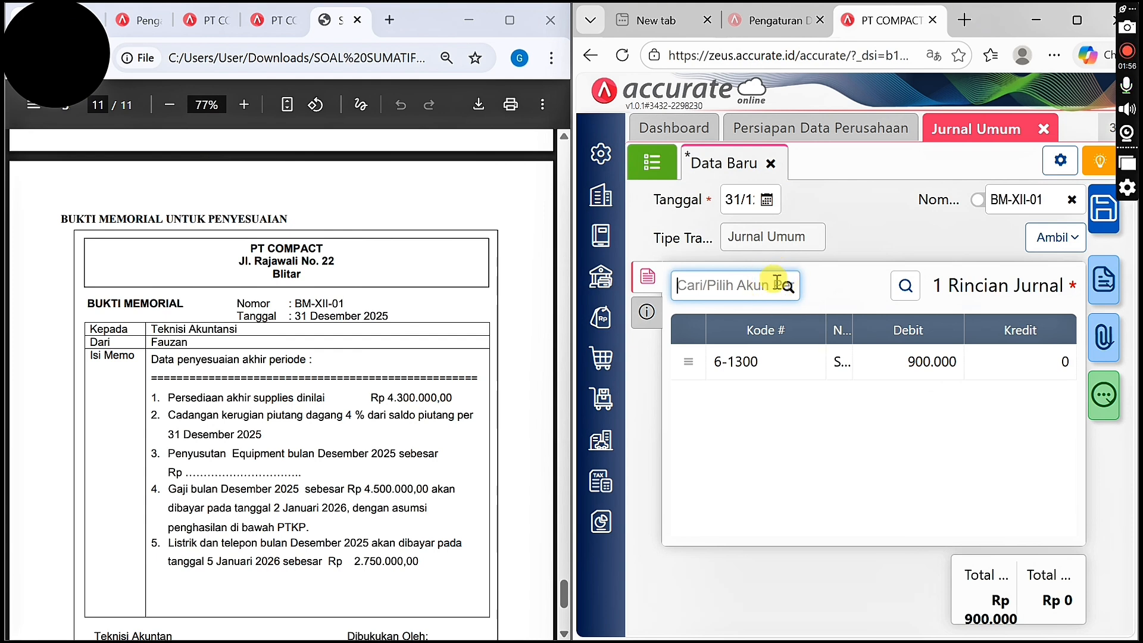
{"action": "type", "text": "SUPP"}
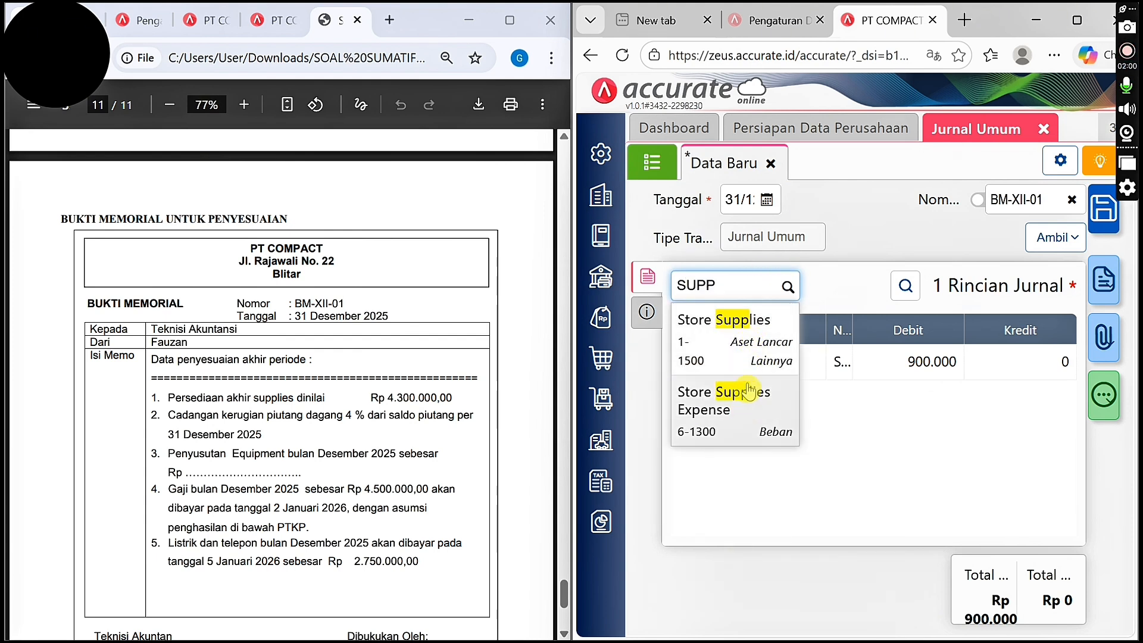
{"action": "left_click", "coordinate": [759, 347]}
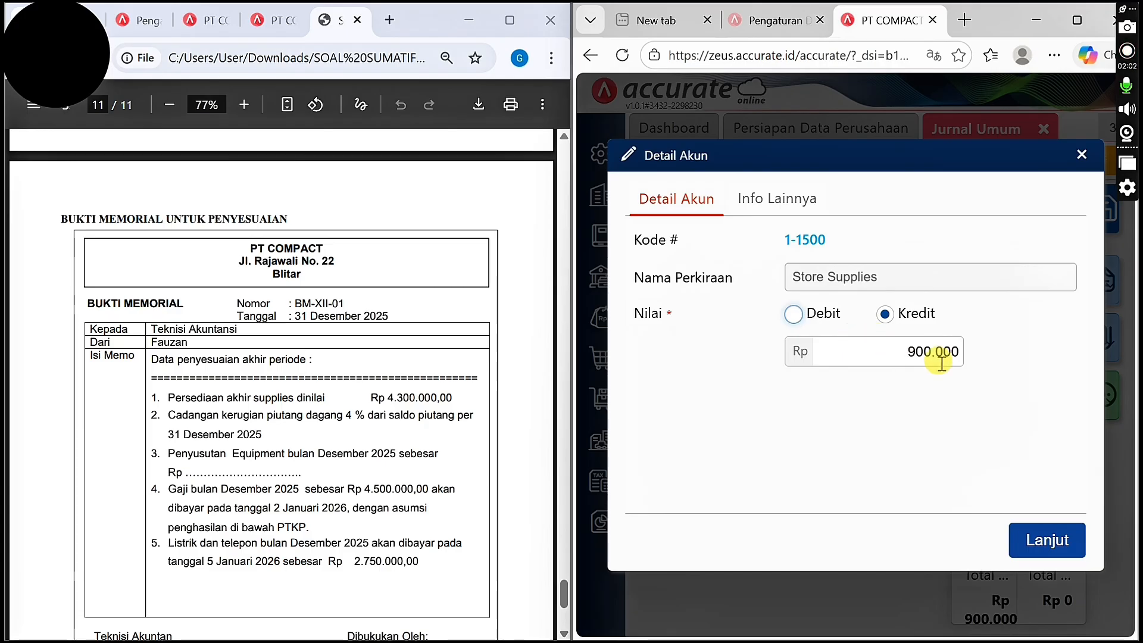
{"action": "left_click", "coordinate": [1048, 538]}
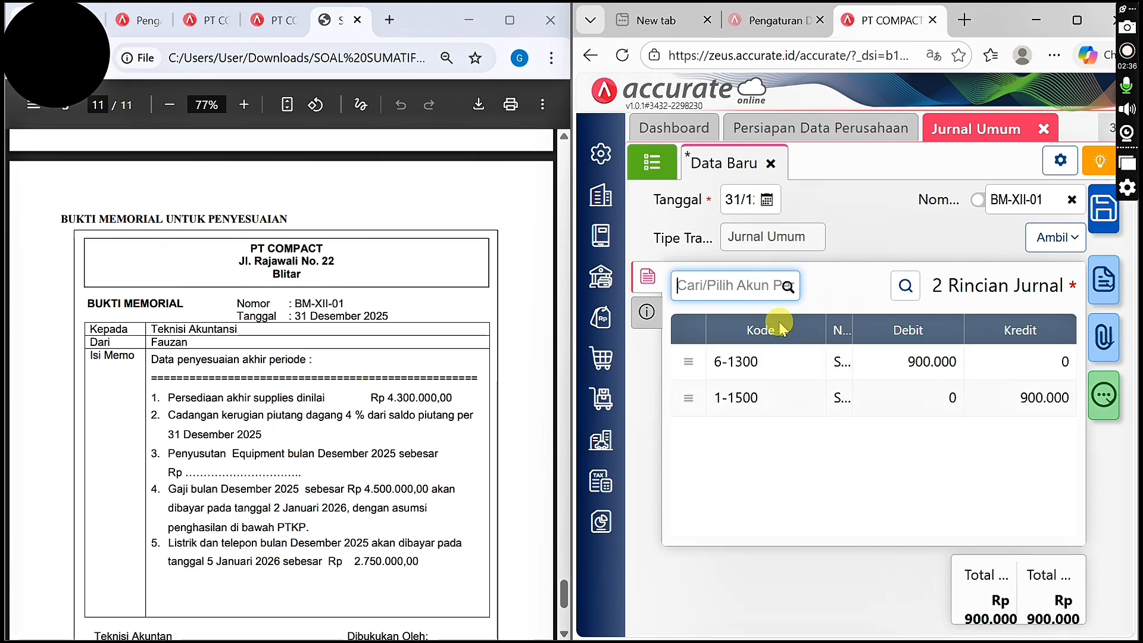
Add Bad Debt Expense (6-1400) to the journal with a debit of Rp 8.752.000
{"action": "left_click", "coordinate": [785, 290]}
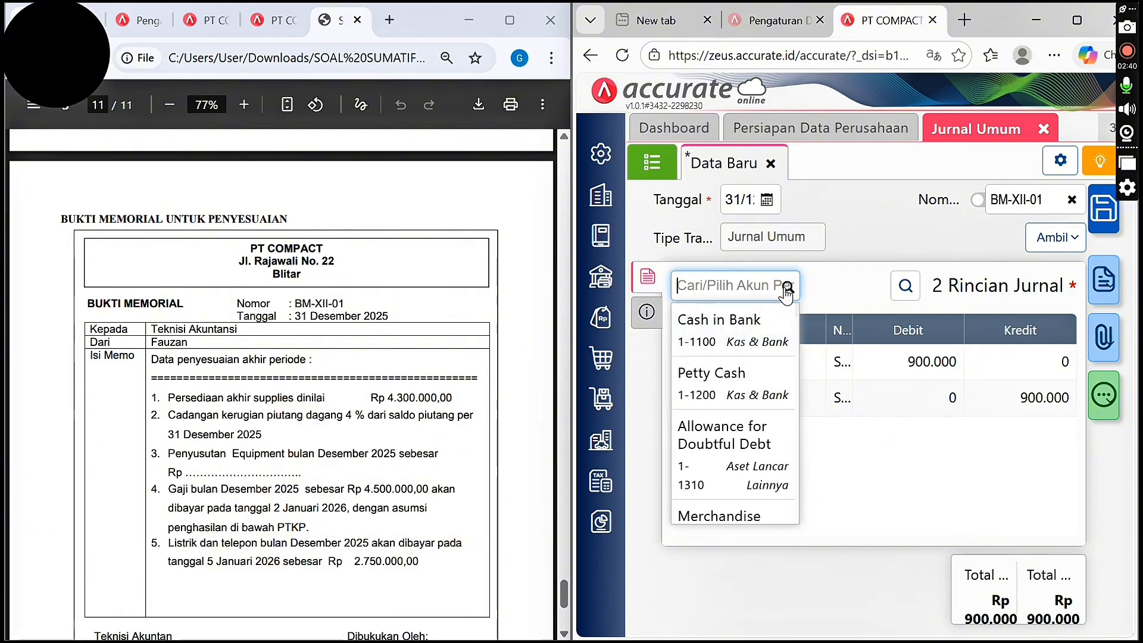
{"action": "type", "text": "BAD"}
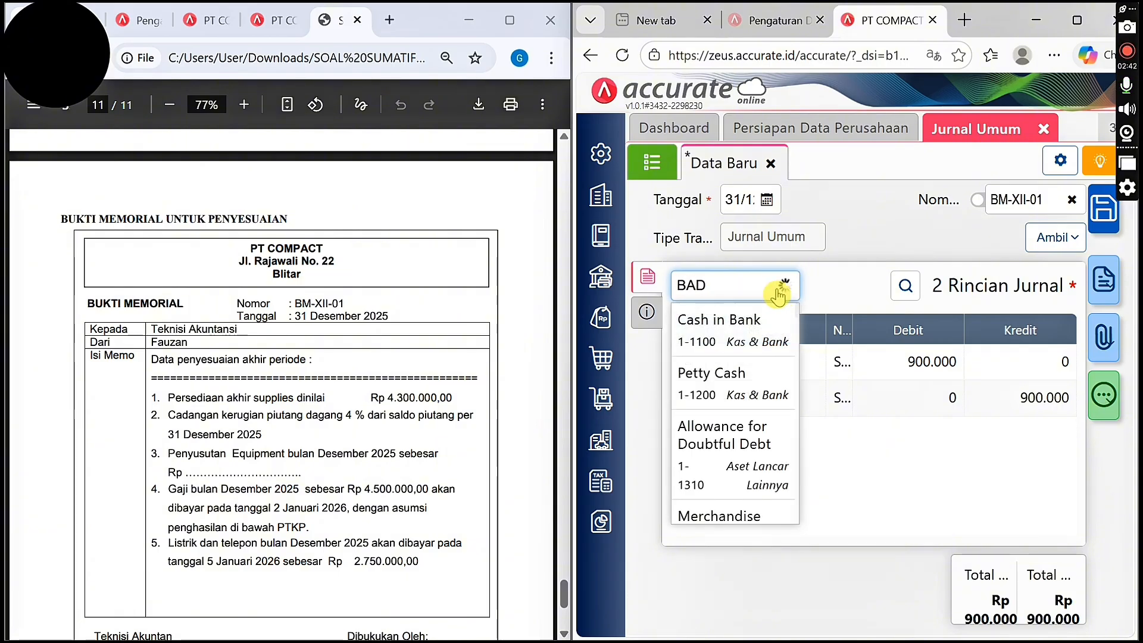
{"action": "left_click", "coordinate": [693, 318]}
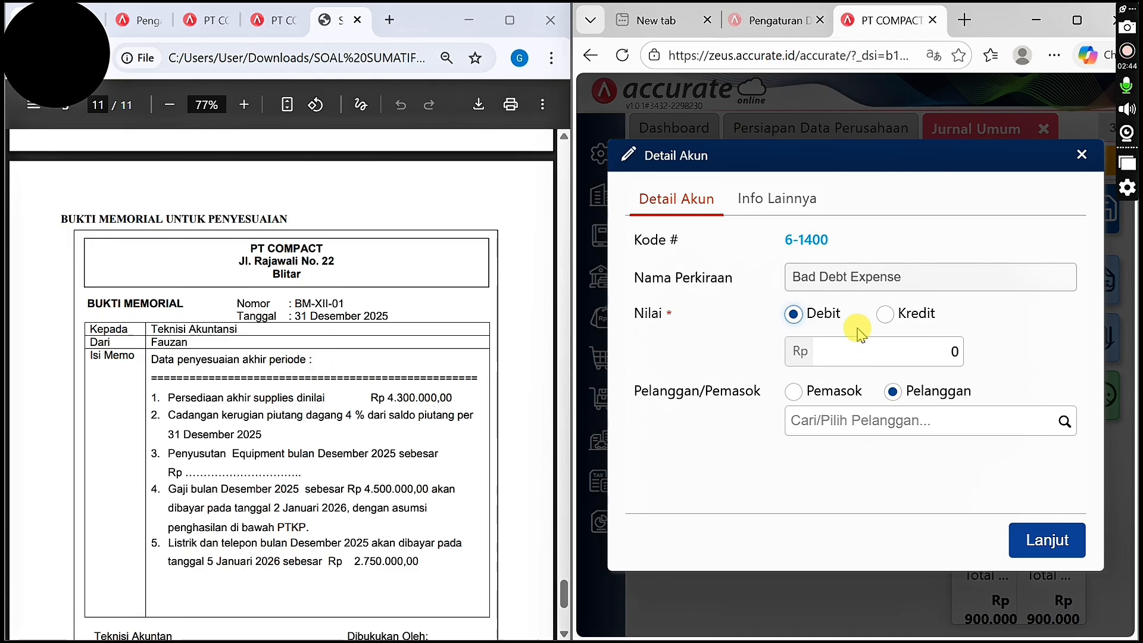
{"action": "left_click", "coordinate": [874, 339]}
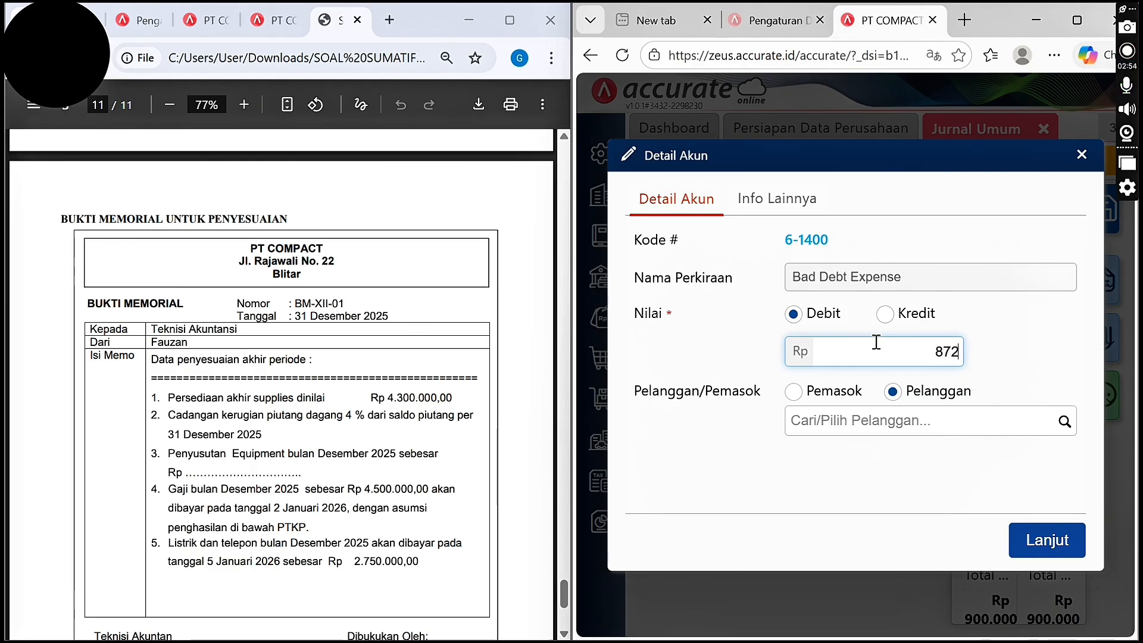
{"action": "type", "text": "2.000"}
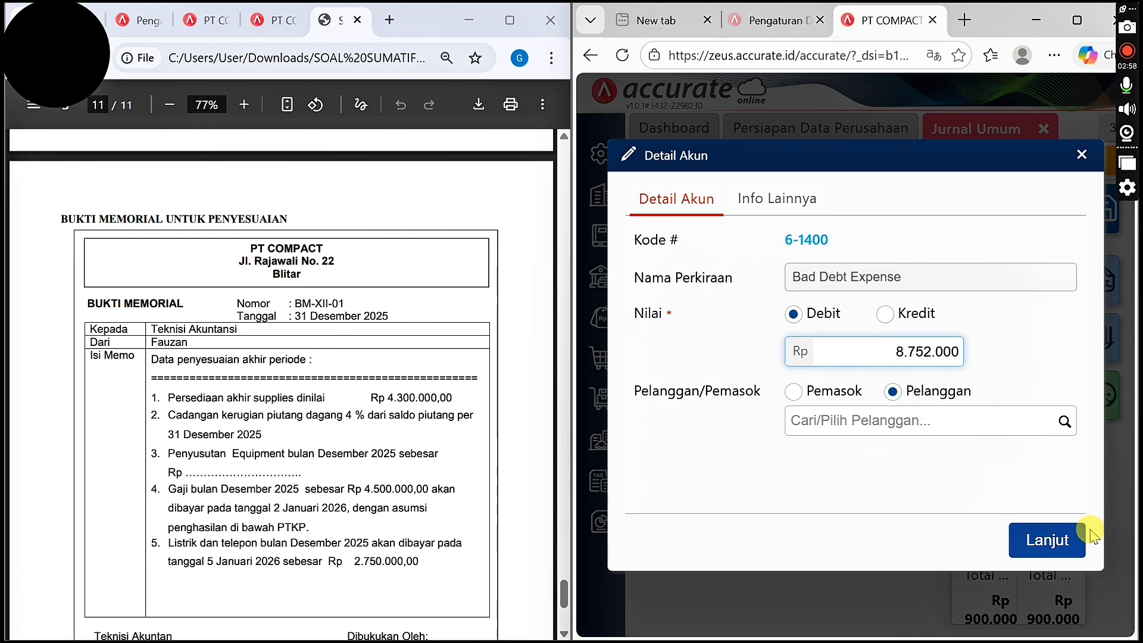
{"action": "left_click", "coordinate": [1034, 540]}
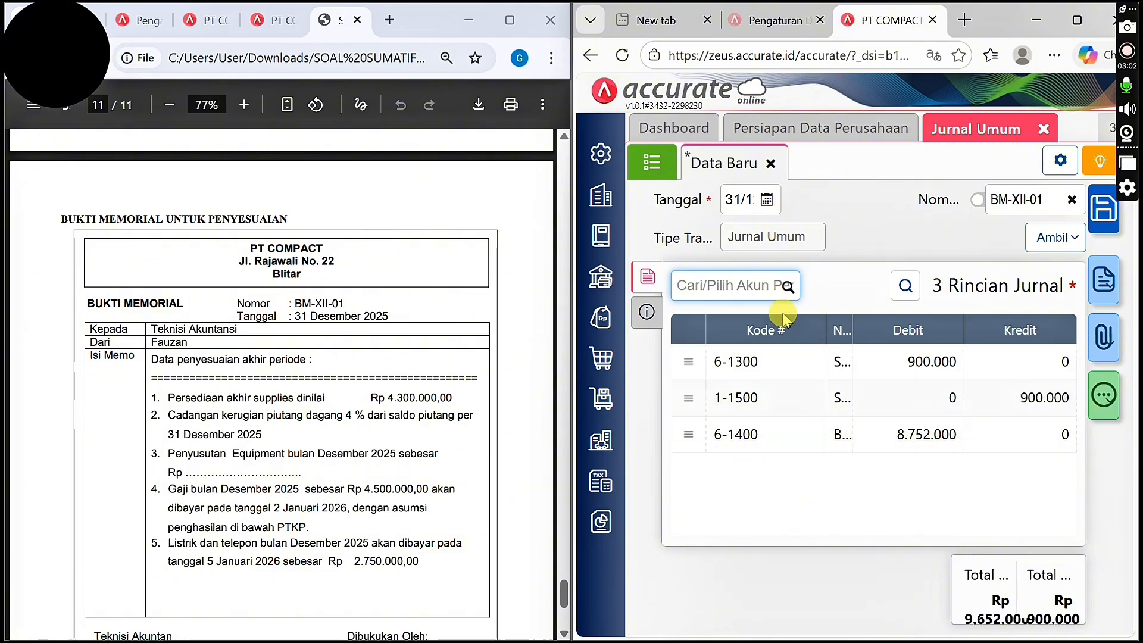
Add Allowance for Doubtful Debt (1-1310) to the journal with a credit of Rp 8.752.000
{"action": "type", "text": "ALL"}
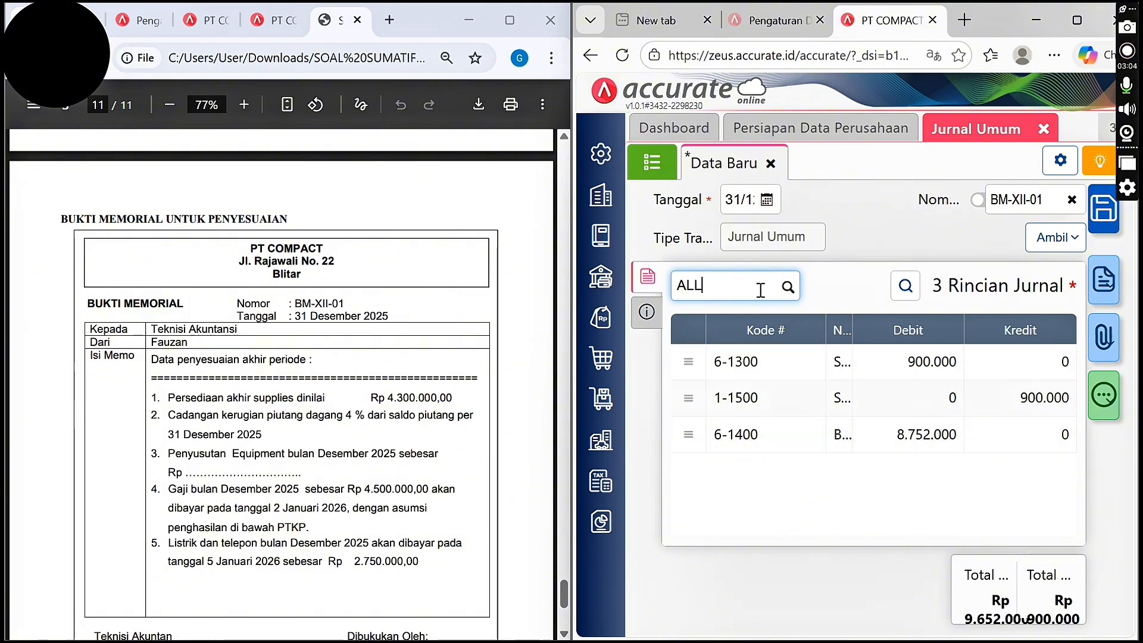
{"action": "left_click", "coordinate": [724, 327]}
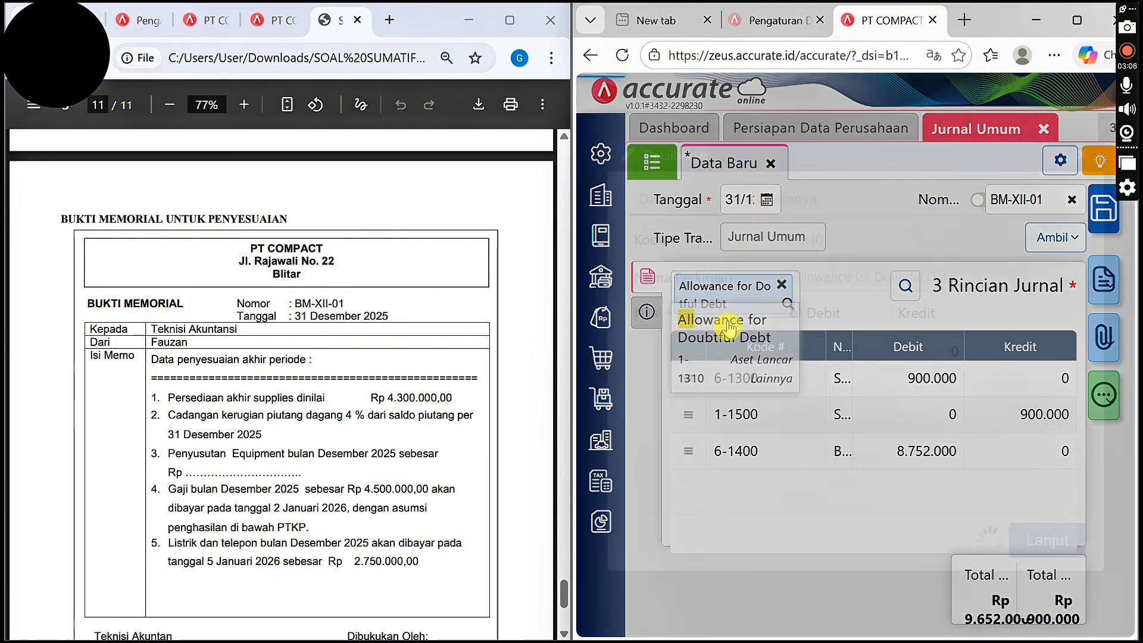
{"action": "left_click", "coordinate": [1045, 539]}
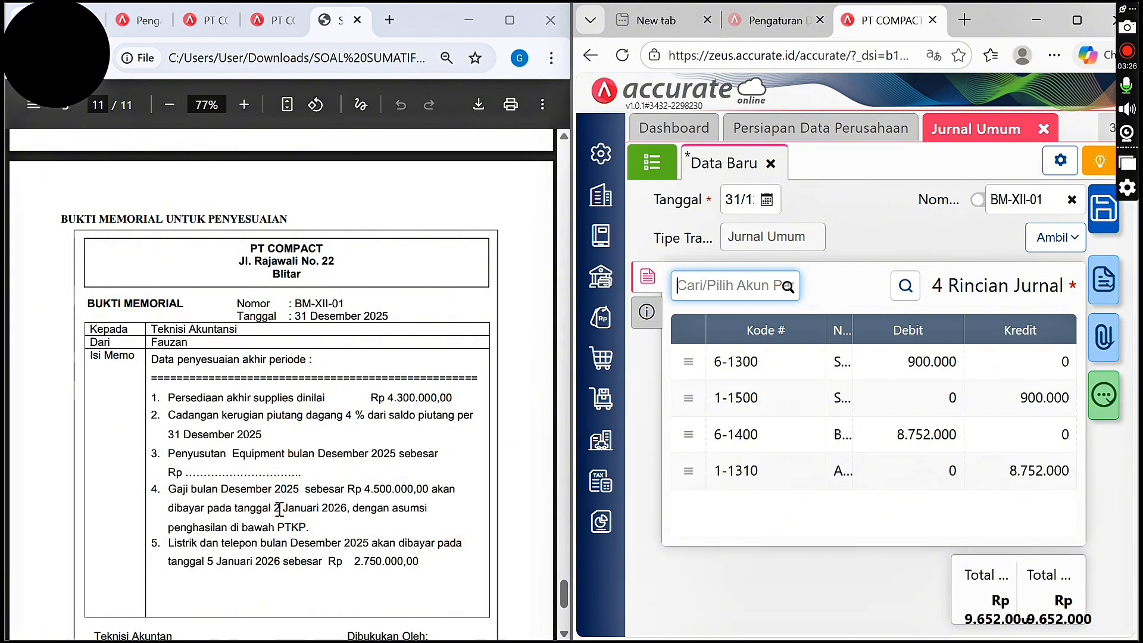
Add Wages & Salaries Expense (6-1600) to the adjusting journal with a debit of Rp 4.500.000
{"action": "left_click", "coordinate": [787, 289]}
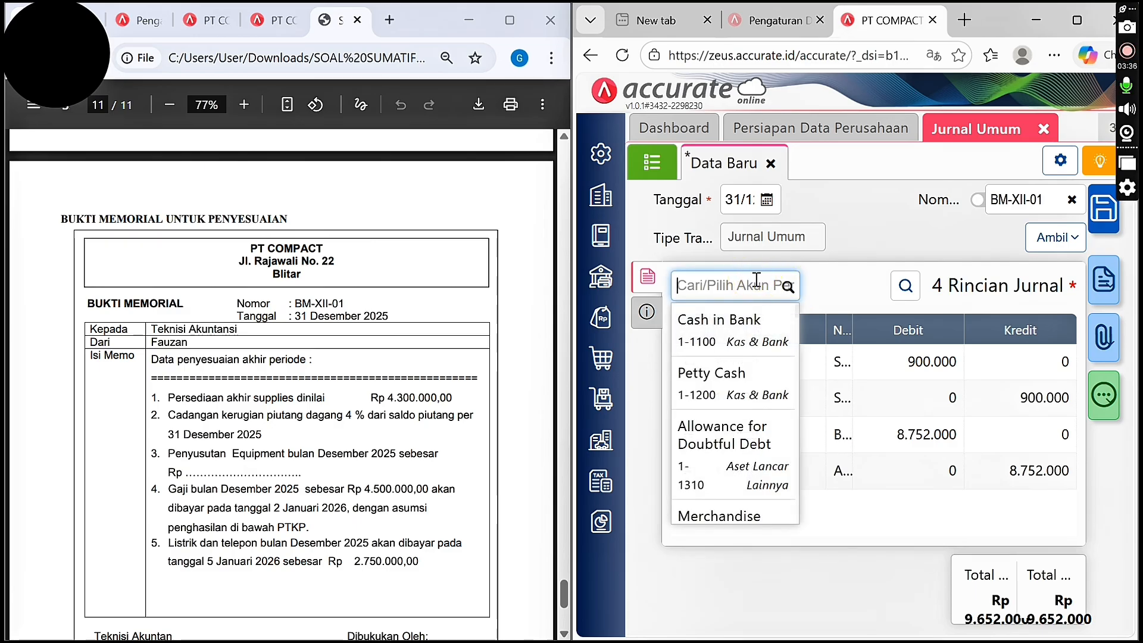
{"action": "type", "text": "WAG"}
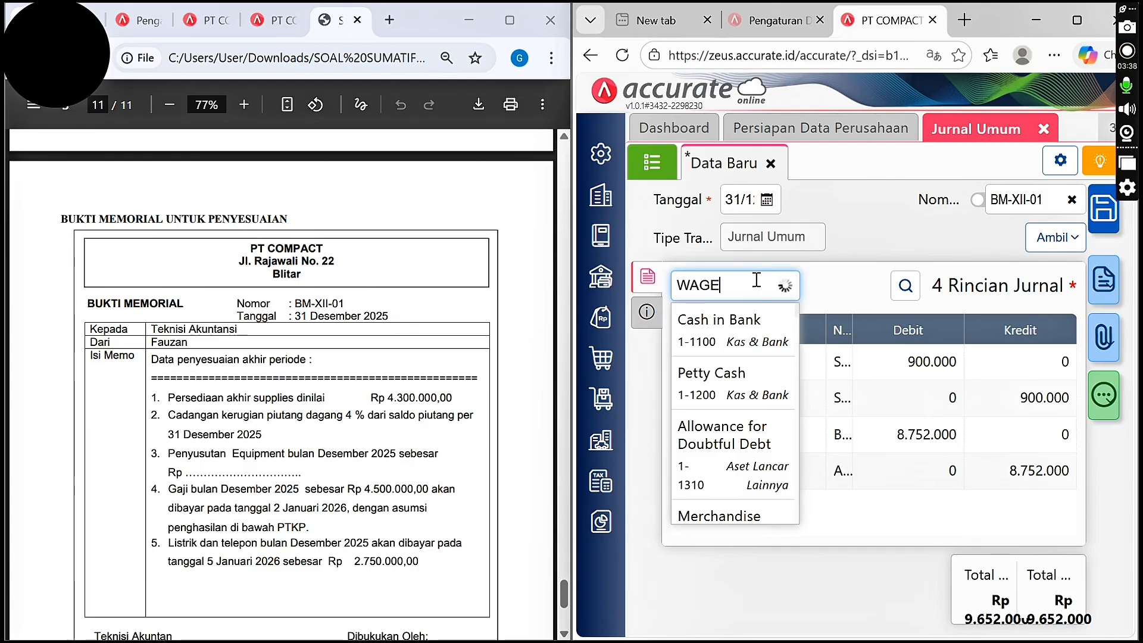
{"action": "type", "text": "E"}
{"action": "left_click", "coordinate": [709, 324]}
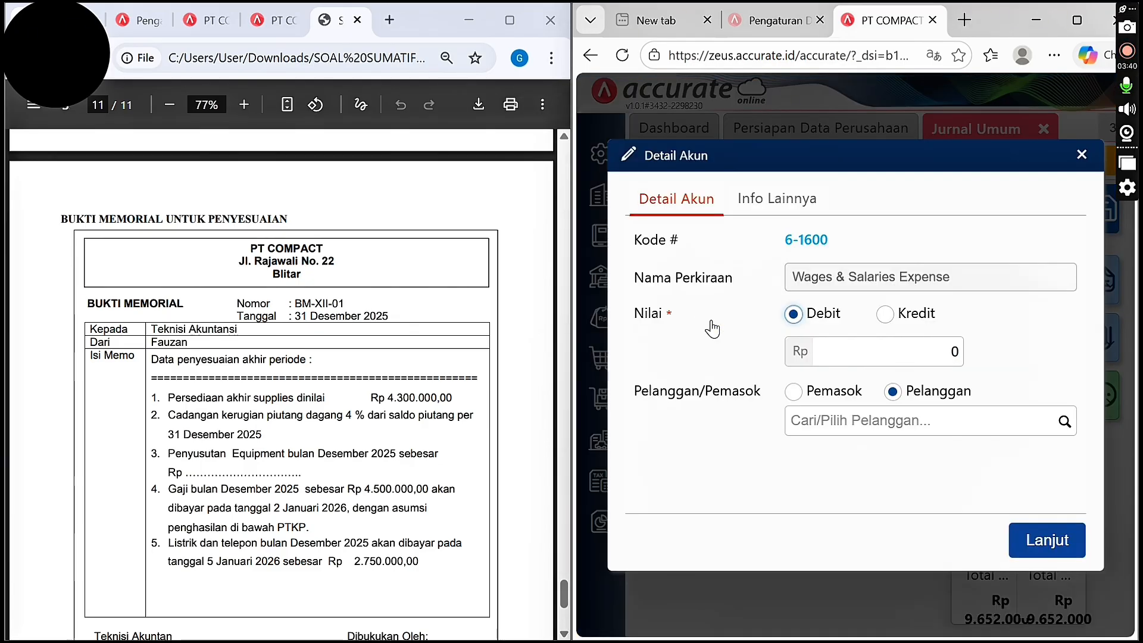
{"action": "left_click", "coordinate": [843, 353]}
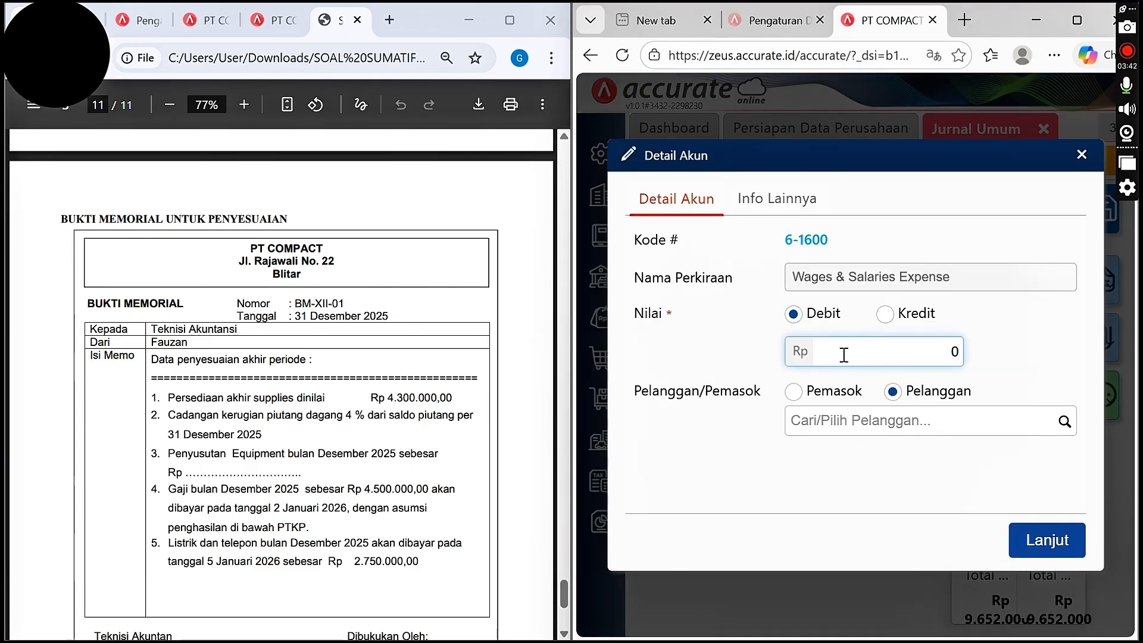
{"action": "key", "text": "BackSpace"}
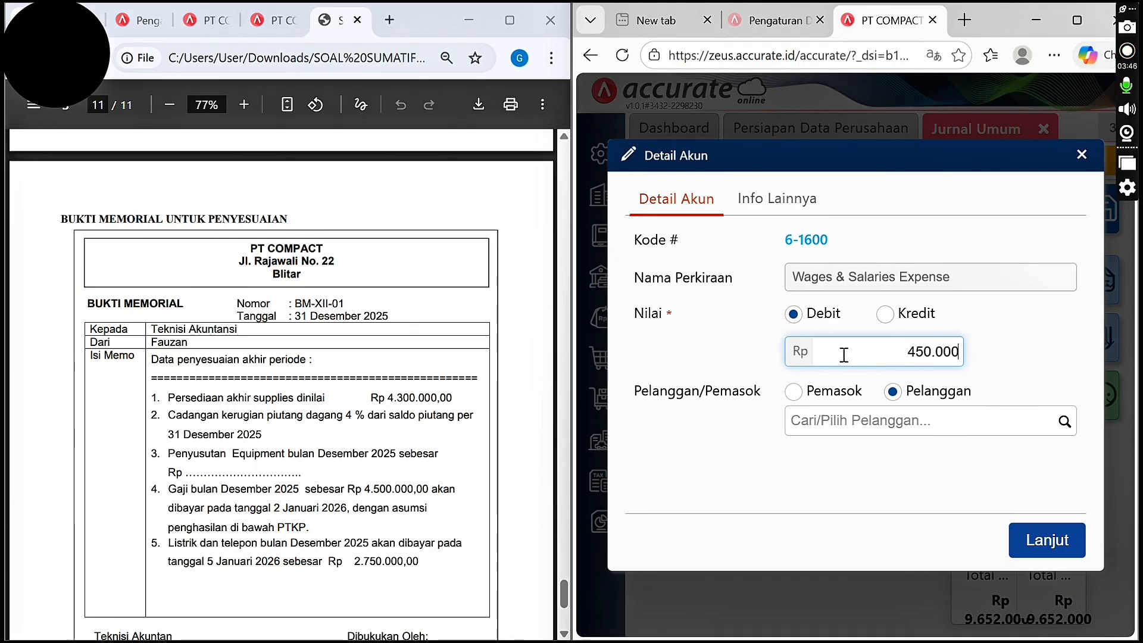
{"action": "left_click", "coordinate": [1022, 546]}
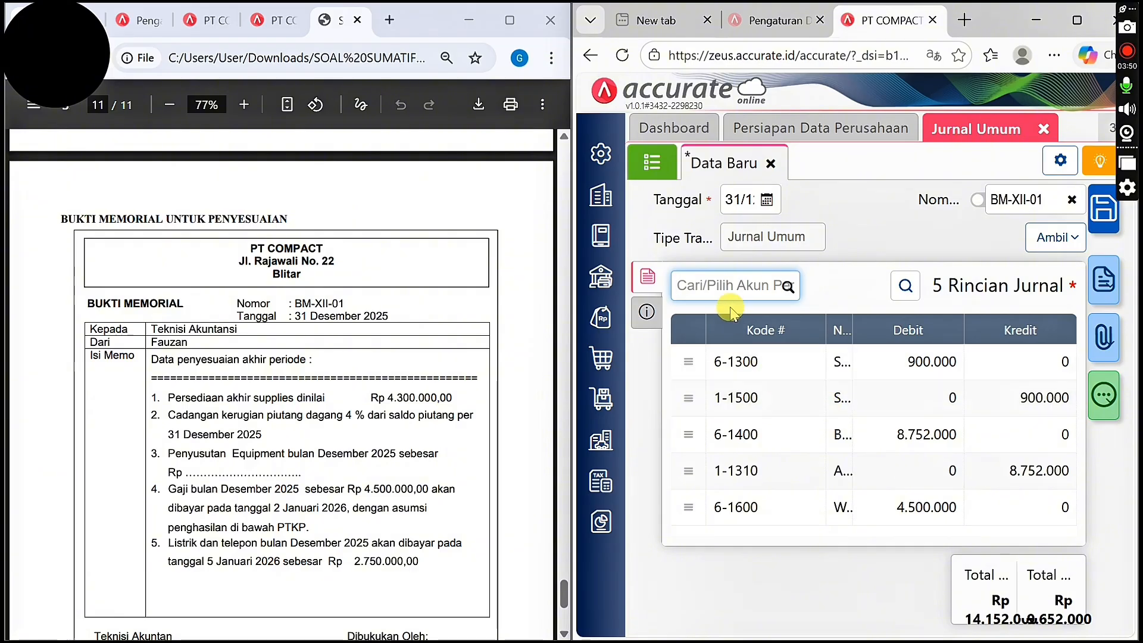
Add Expense Payable (2-1200) to the journal with a credit of Rp 4.500.000 for the December salaries
{"action": "type", "text": "E"}
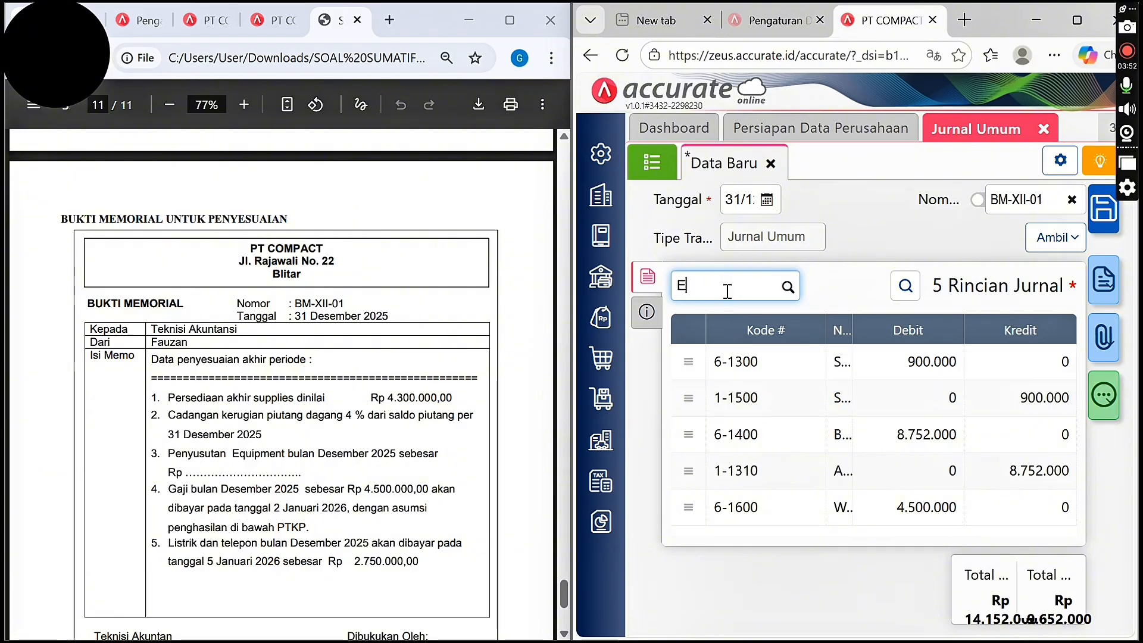
{"action": "type", "text": "XPE"}
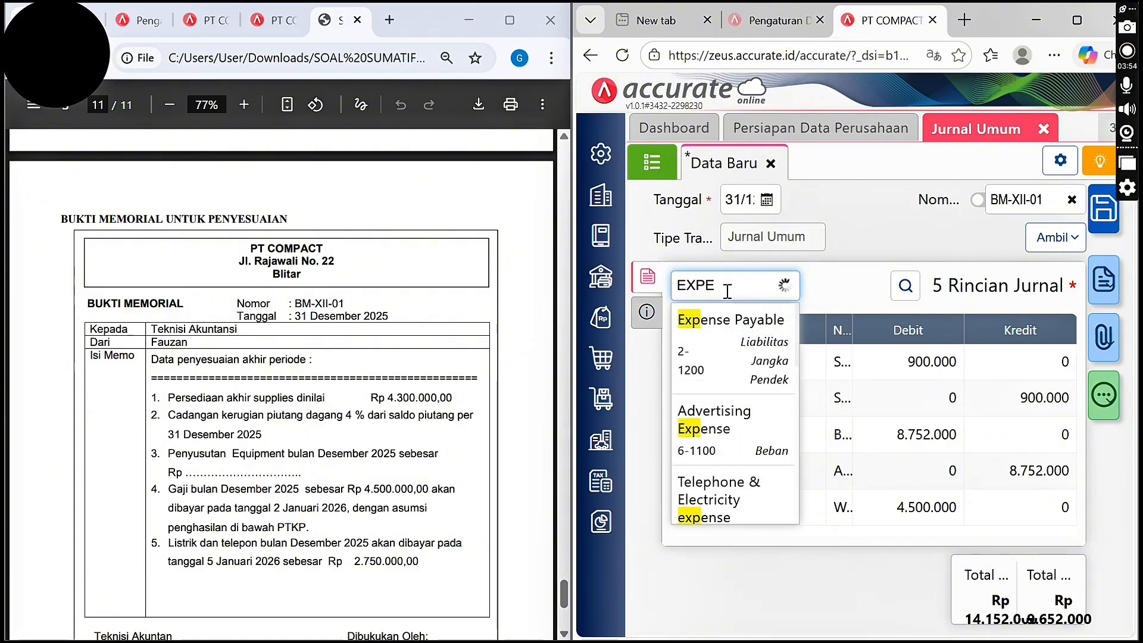
{"action": "left_click", "coordinate": [693, 360]}
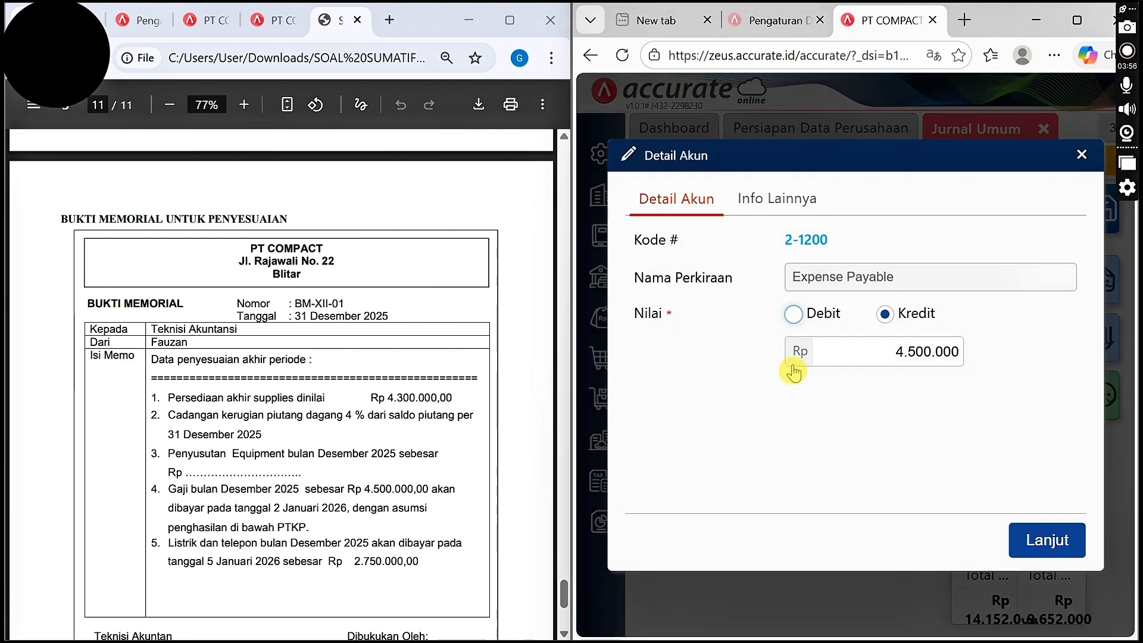
{"action": "left_click", "coordinate": [1024, 534]}
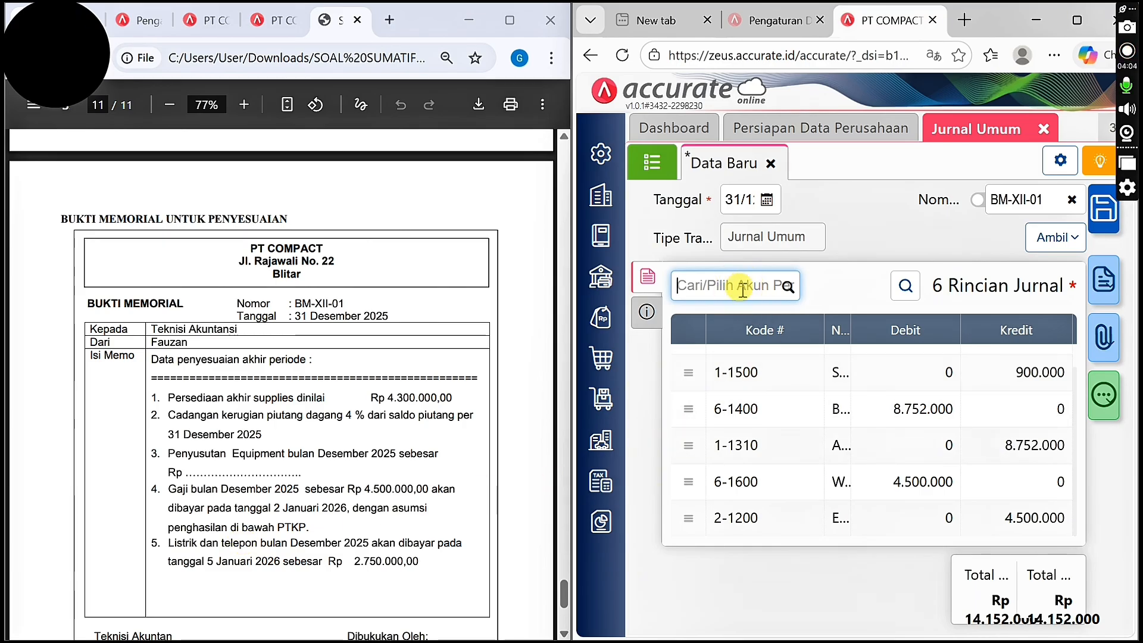
Add Telephone & Electricity expense (6-1200) to the journal with a debit of Rp 2.750.000
{"action": "type", "text": "E"}
{"action": "key", "text": "BackSpace"}
{"action": "type", "text": "TE"}
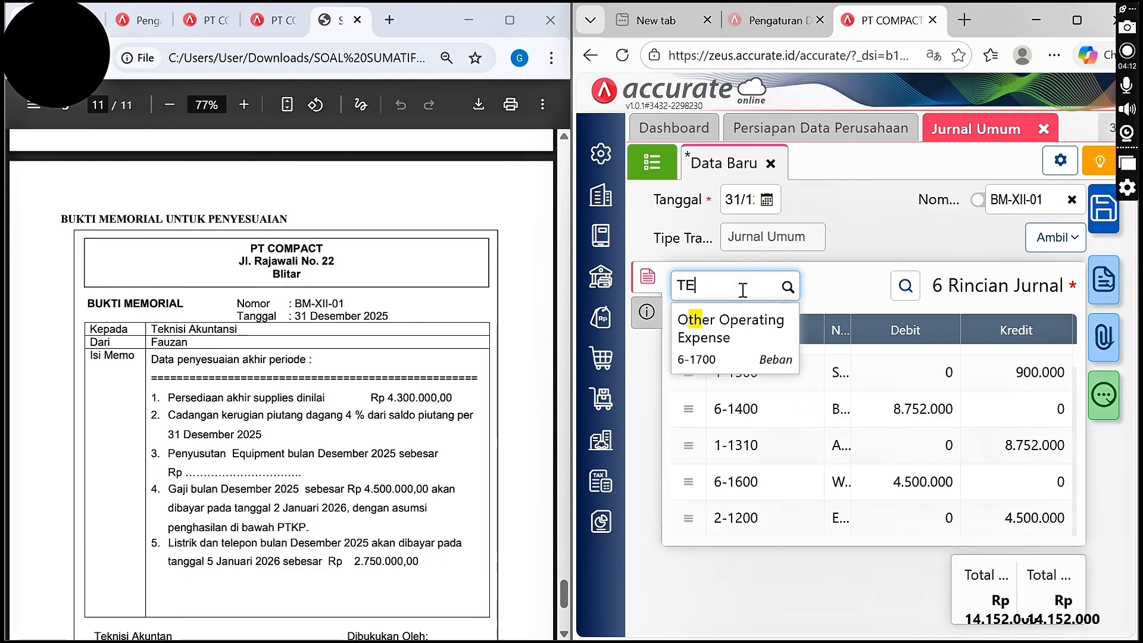
{"action": "left_click", "coordinate": [688, 407]}
{"action": "left_click", "coordinate": [885, 353]}
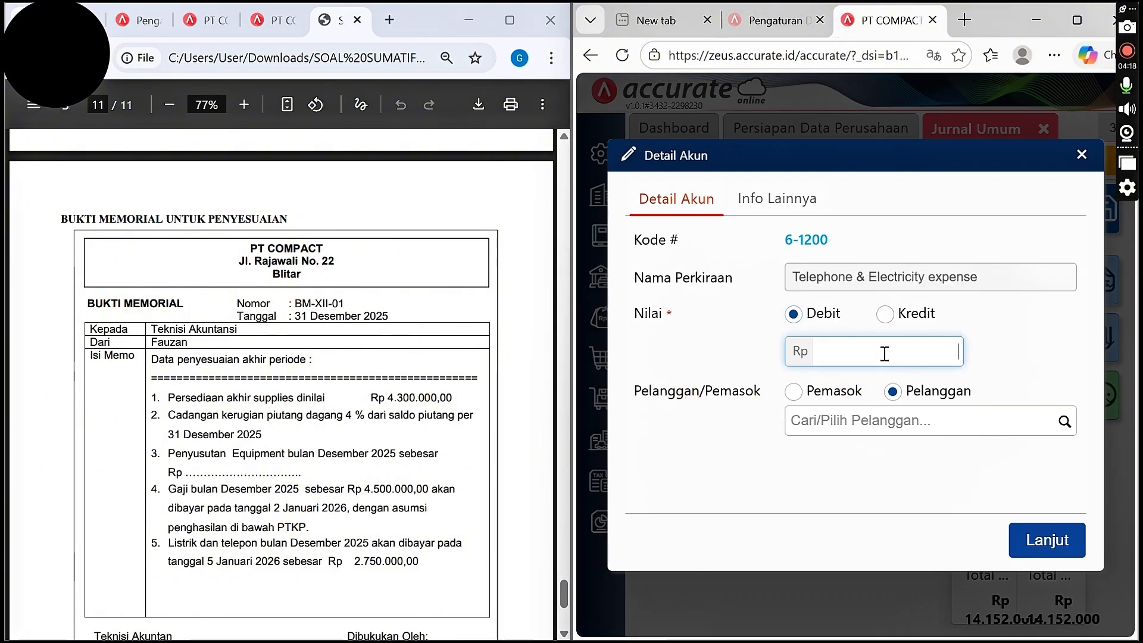
{"action": "type", "text": "2.750.000"}
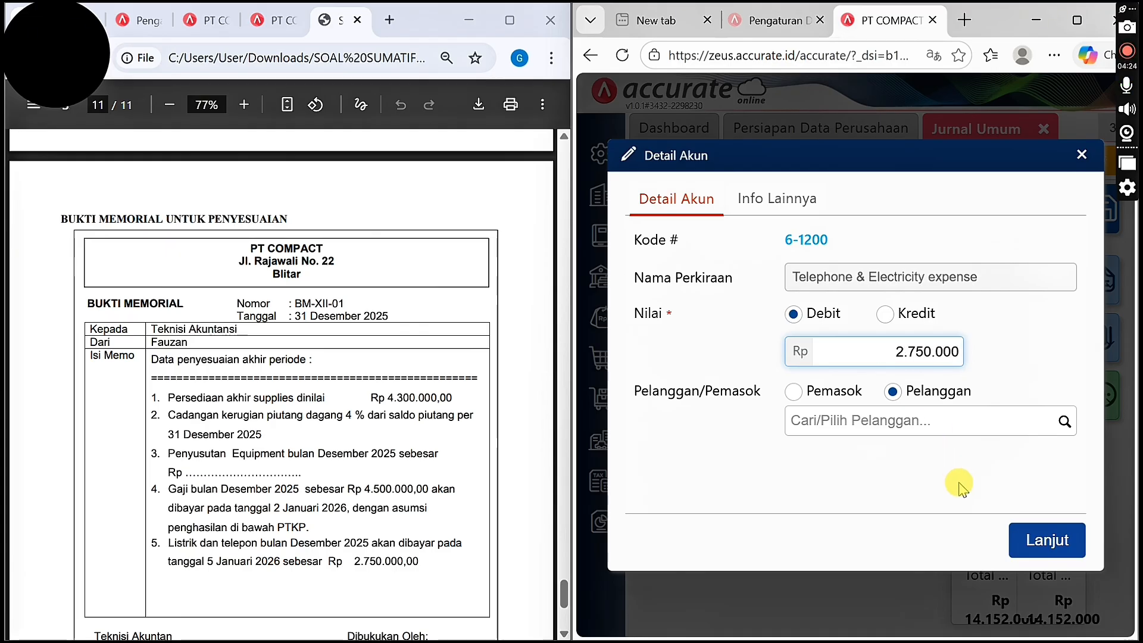
{"action": "left_click", "coordinate": [1024, 536]}
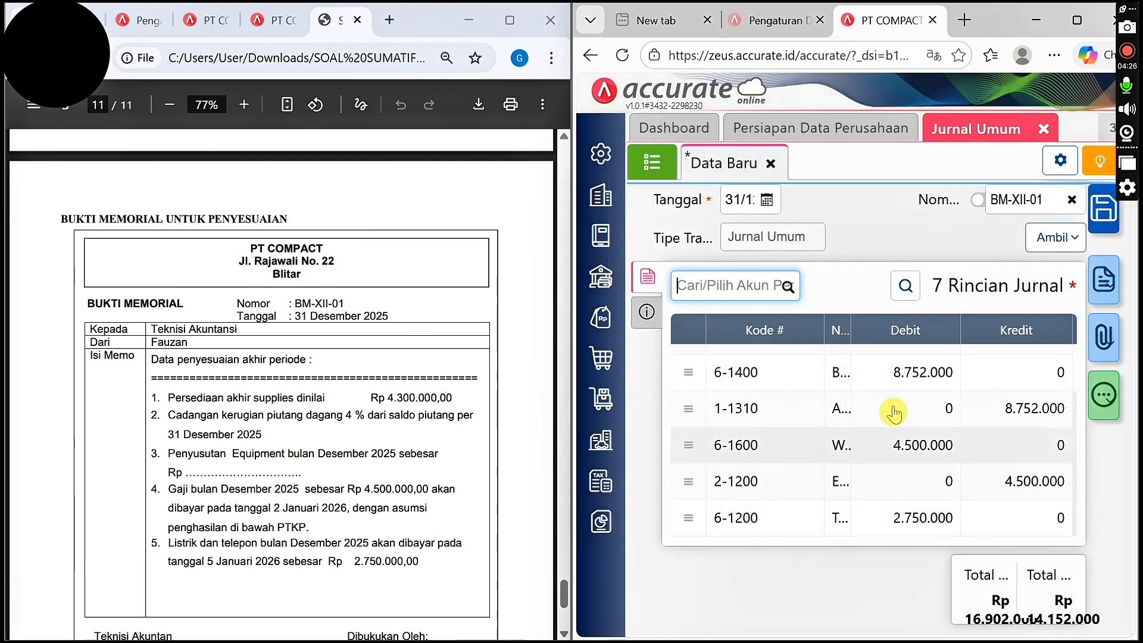
Add a second Expense Payable (2-1200) line with a credit of Rp 2.750.000 and save journal BM-XII-01
{"action": "type", "text": "EXPE"}
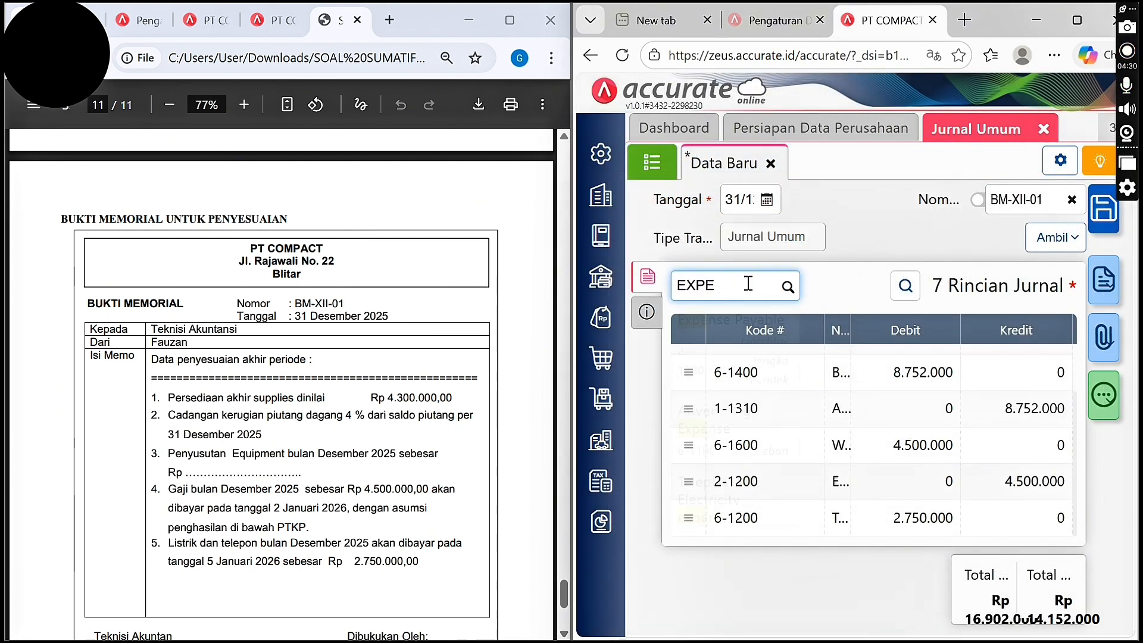
{"action": "left_click", "coordinate": [720, 350]}
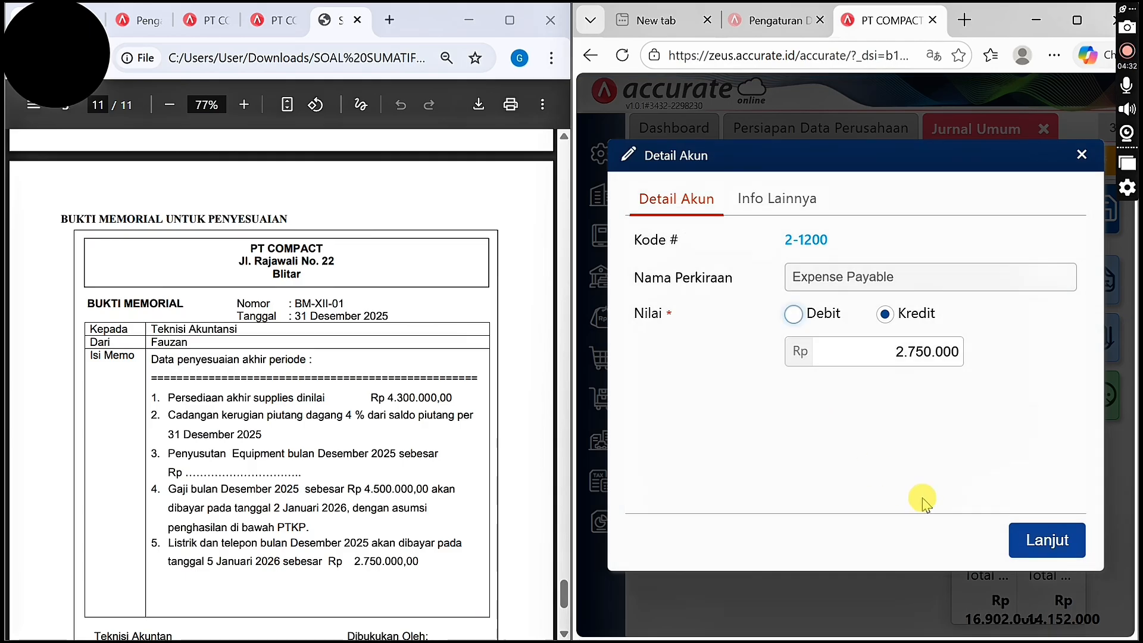
{"action": "left_click", "coordinate": [1033, 537]}
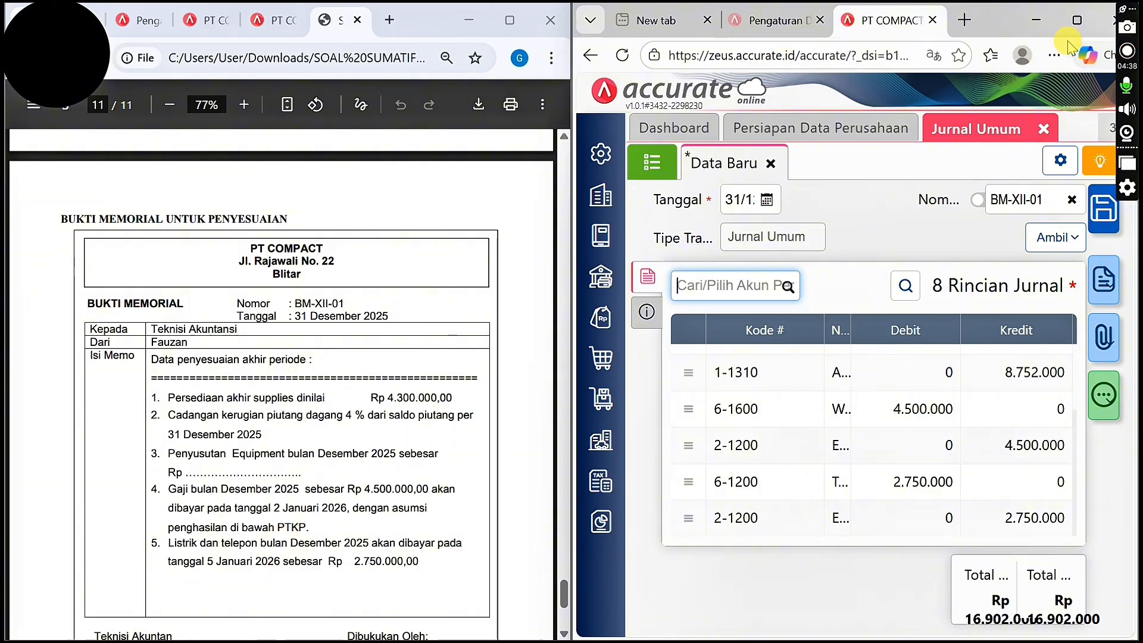
{"action": "left_click", "coordinate": [1076, 20]}
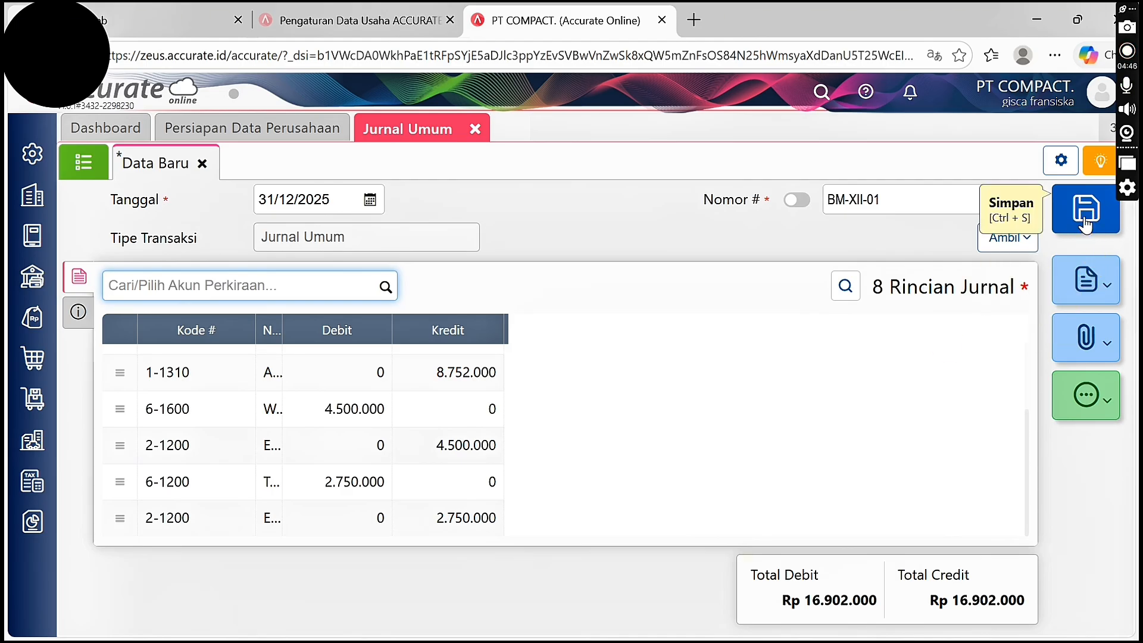
{"action": "left_click", "coordinate": [1084, 224]}
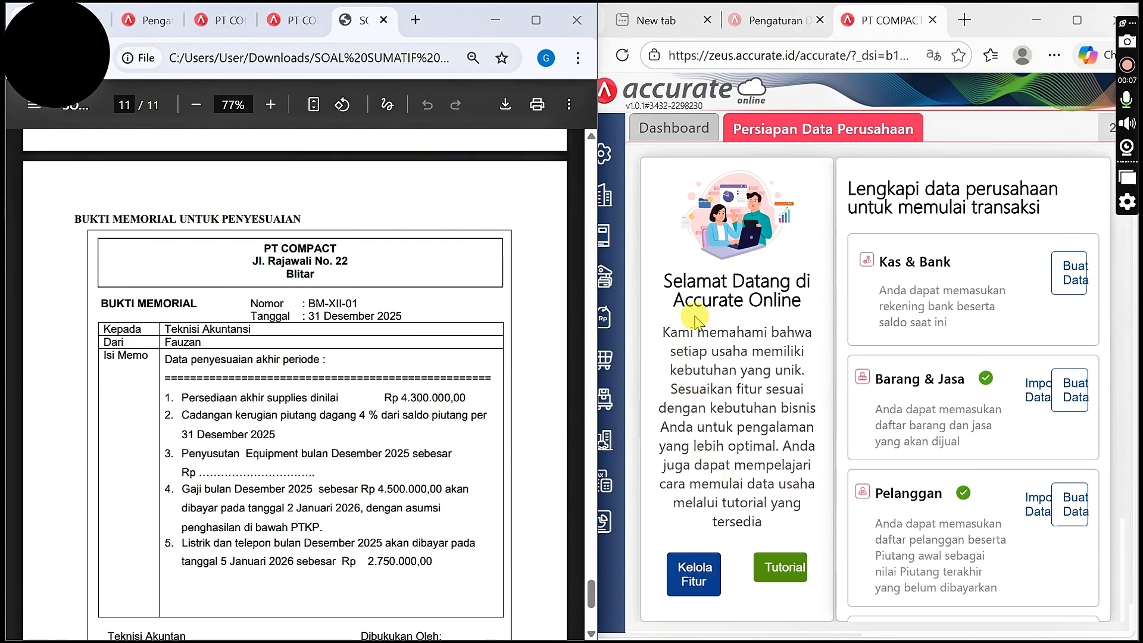
Create a month-end process (Proses Akhir Bulan) for Desember 2025 and submit it
{"action": "left_click", "coordinate": [617, 193]}
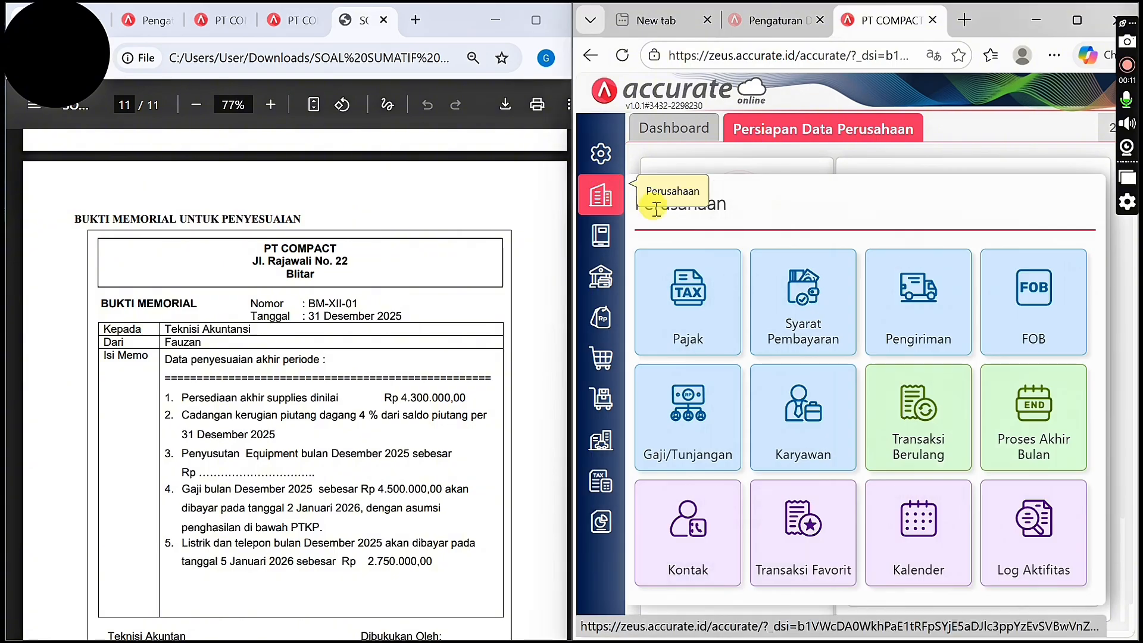
{"action": "left_click", "coordinate": [1050, 446]}
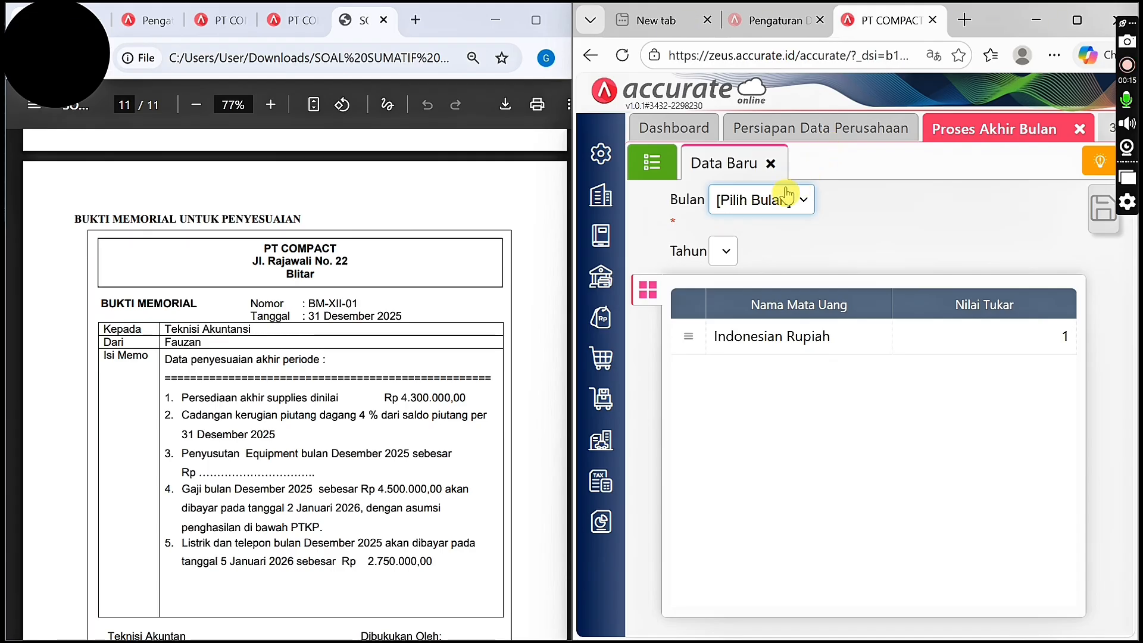
{"action": "left_click", "coordinate": [804, 202]}
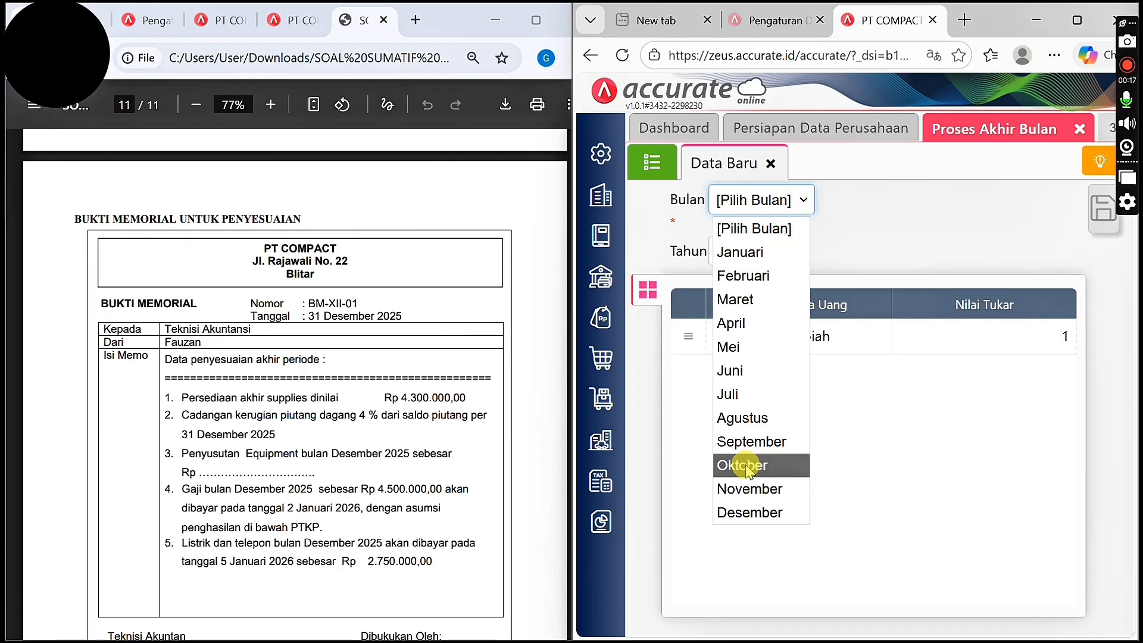
{"action": "left_click", "coordinate": [749, 514]}
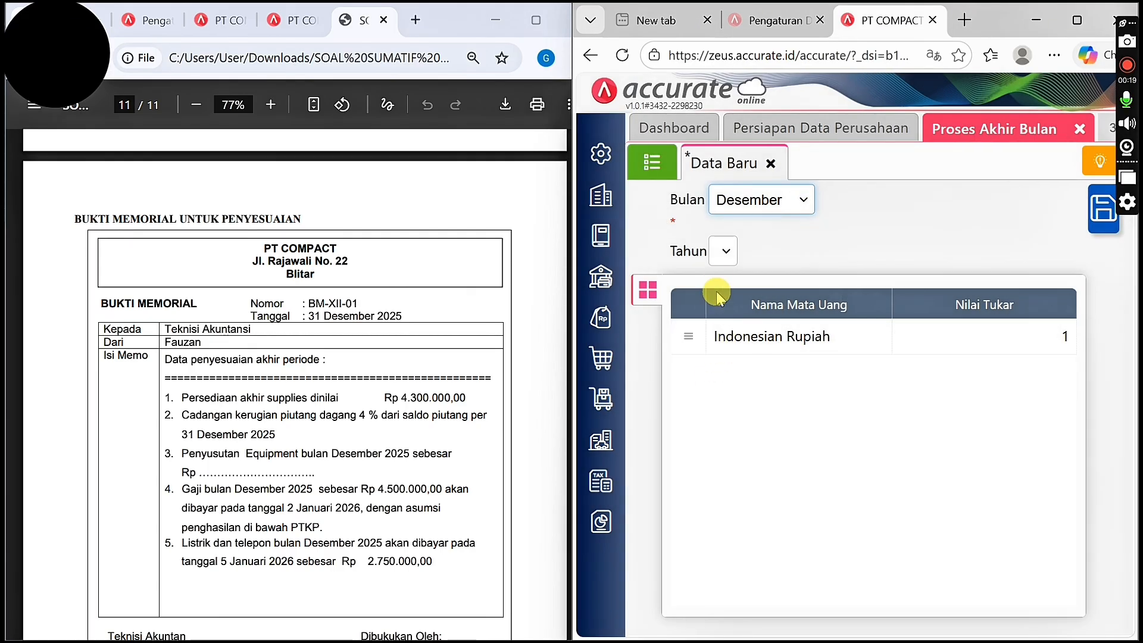
{"action": "left_click", "coordinate": [719, 252]}
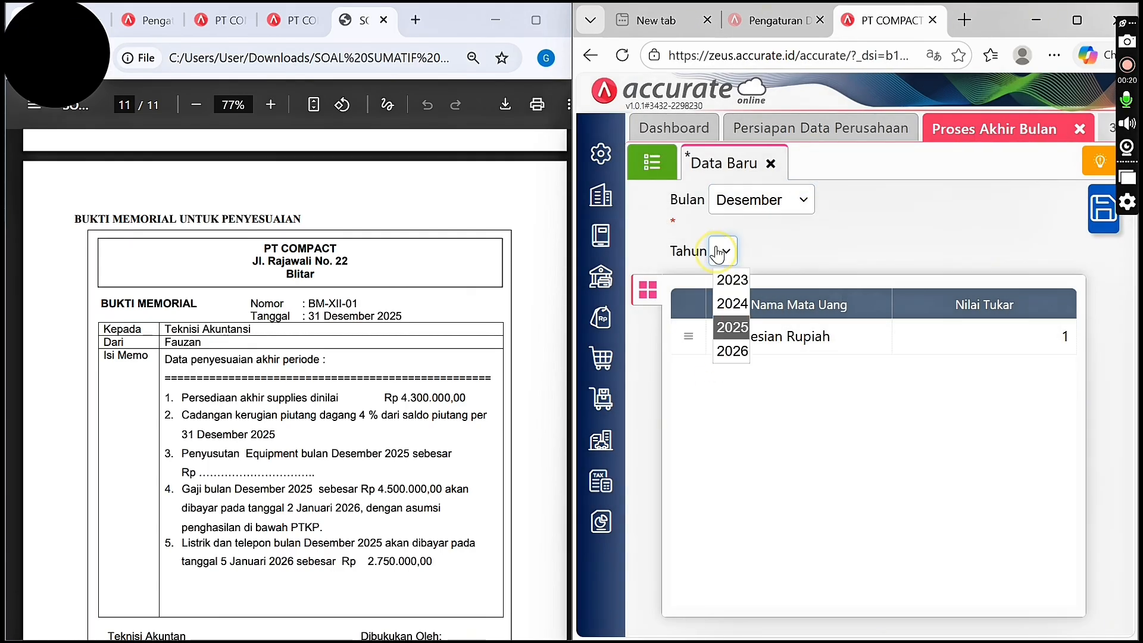
{"action": "left_click", "coordinate": [722, 328]}
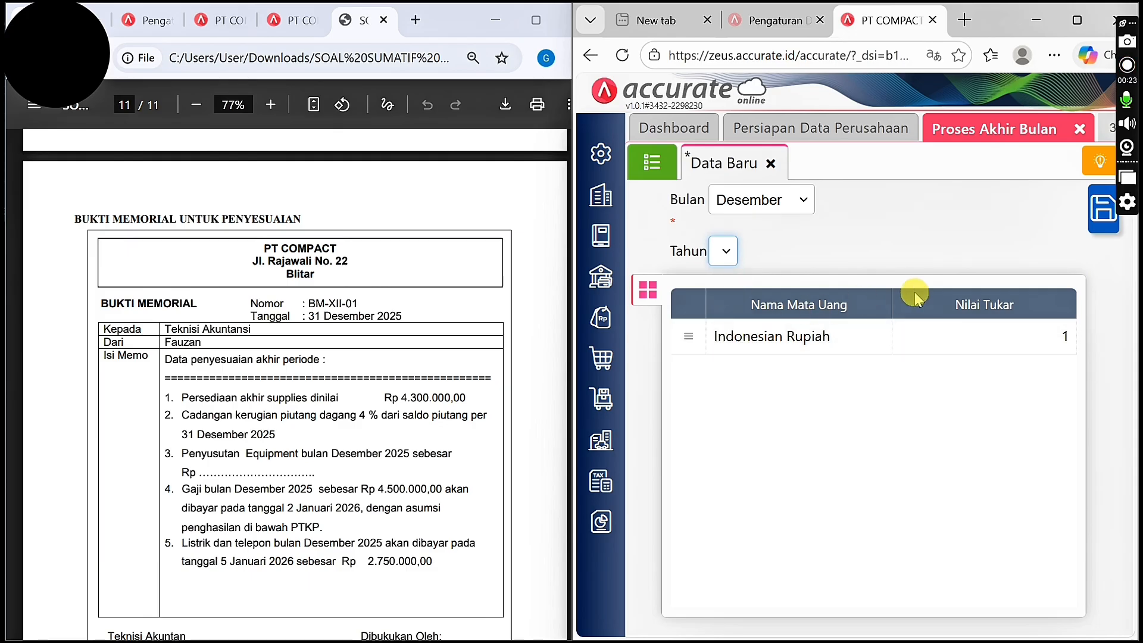
{"action": "left_click", "coordinate": [1098, 209]}
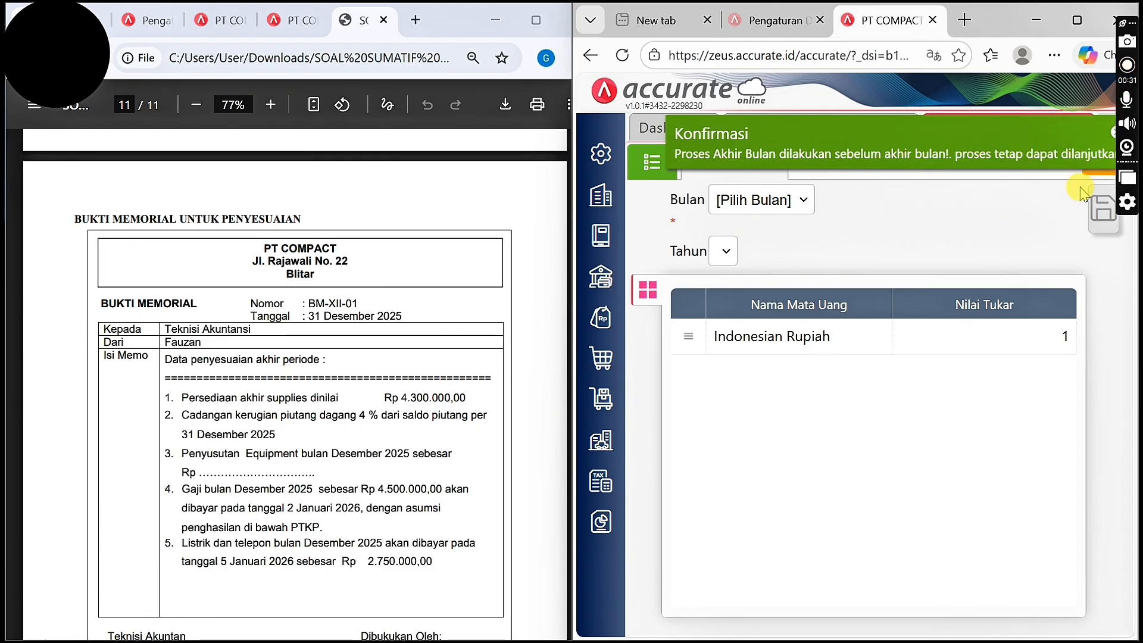
Approve continuing the pending month-end process and open the list of processed months
{"action": "left_click", "coordinate": [1076, 21]}
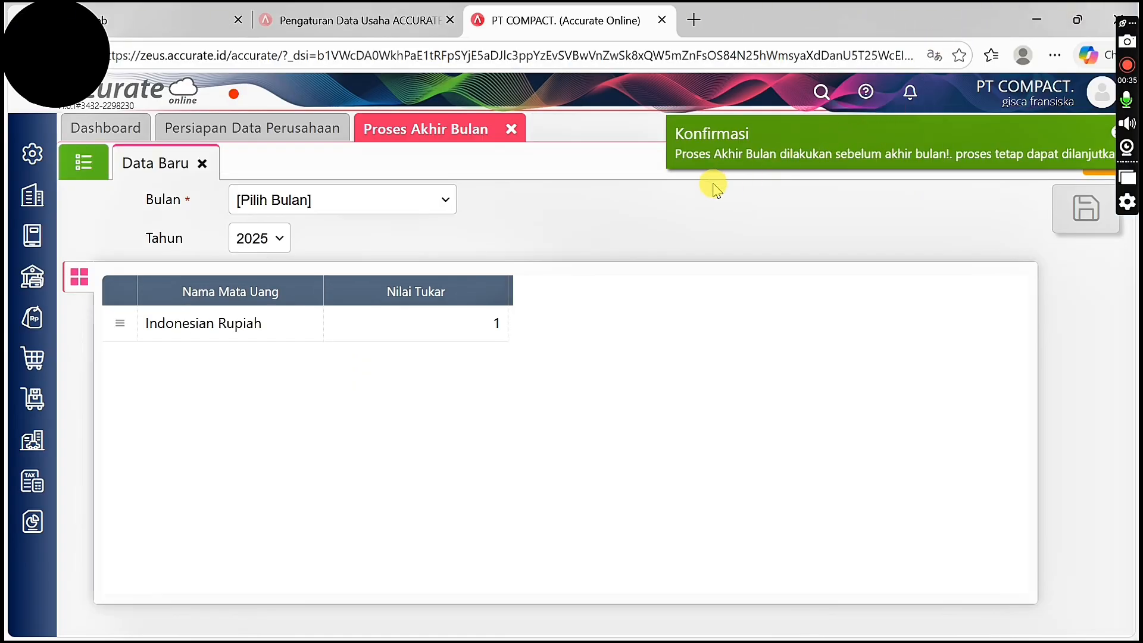
{"action": "left_click", "coordinate": [233, 94]}
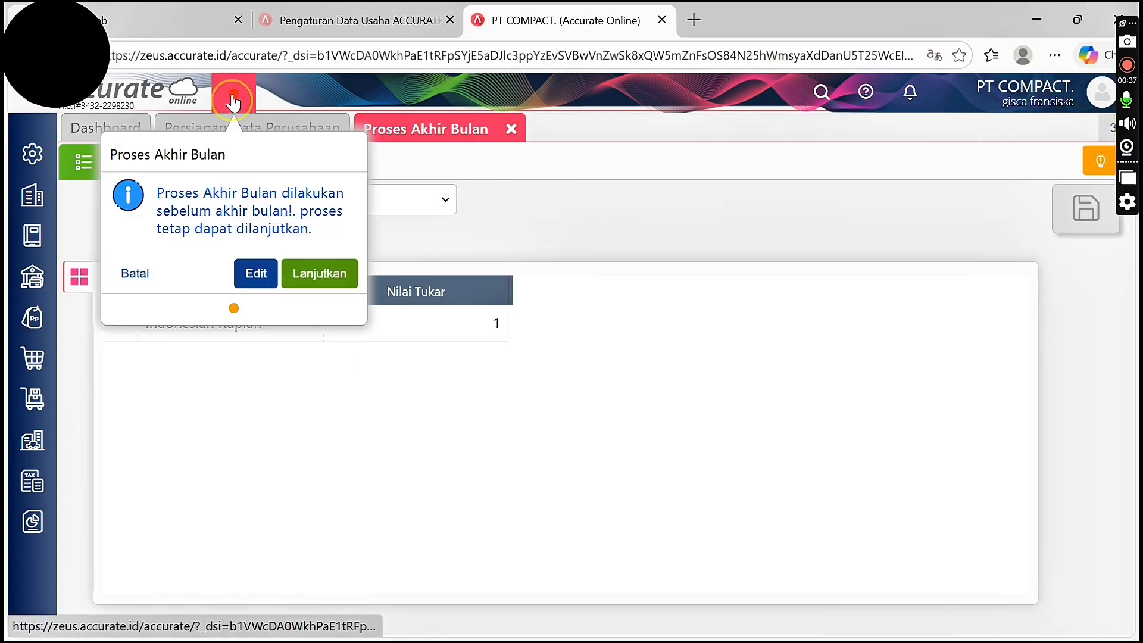
{"action": "left_click", "coordinate": [313, 272]}
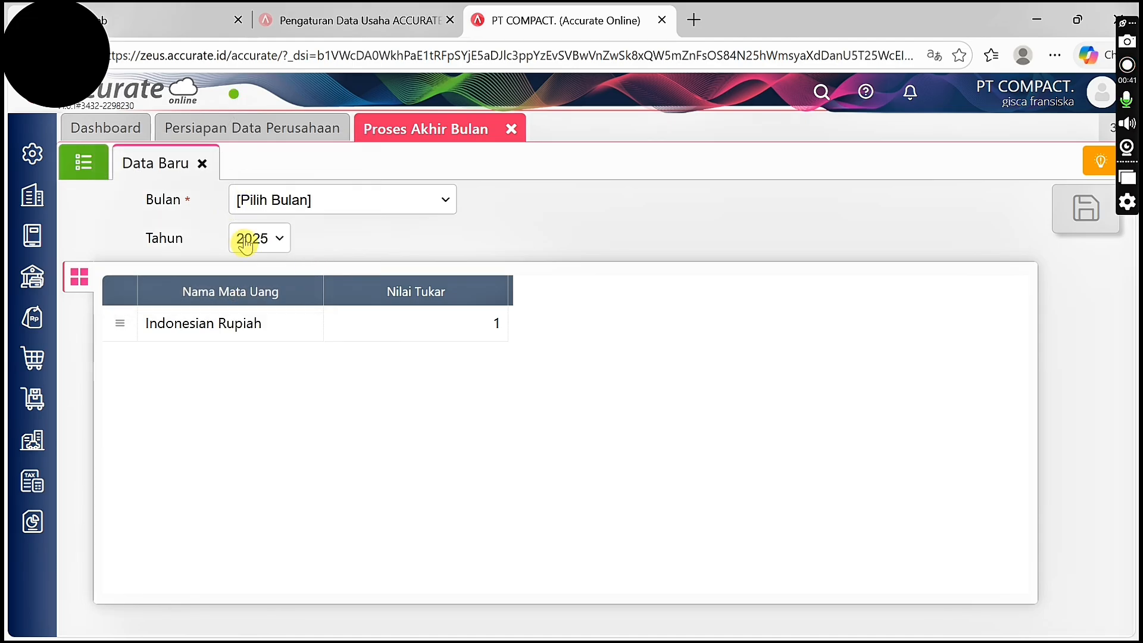
{"action": "left_click", "coordinate": [86, 179]}
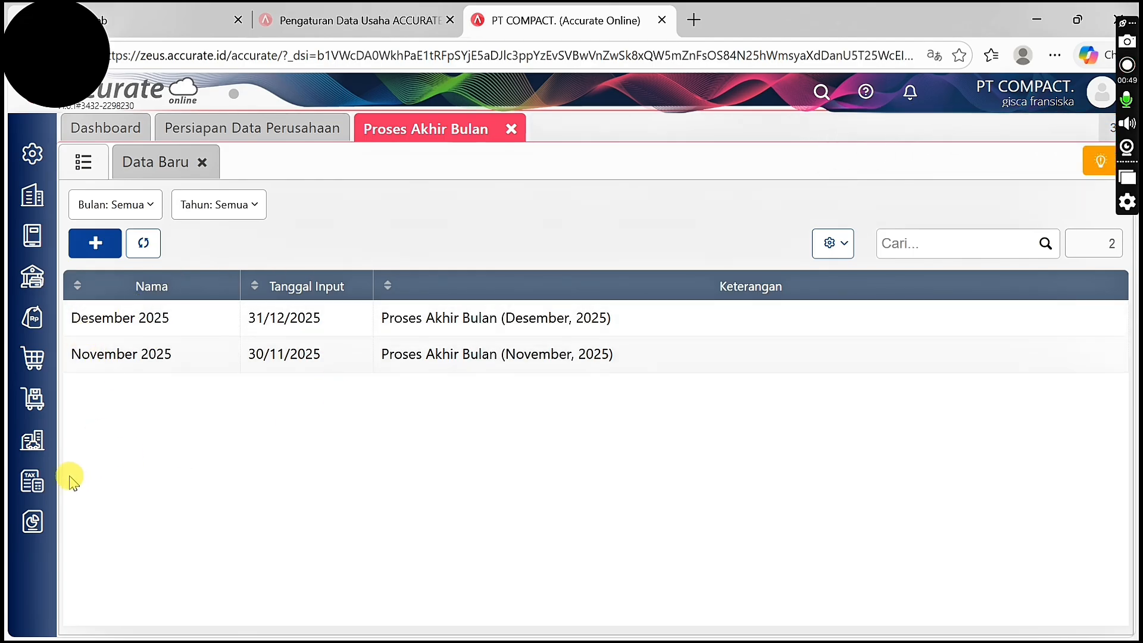
Open the report list (Daftar Laporan) and search the Keuangan reports for SKO
{"action": "left_click", "coordinate": [19, 528]}
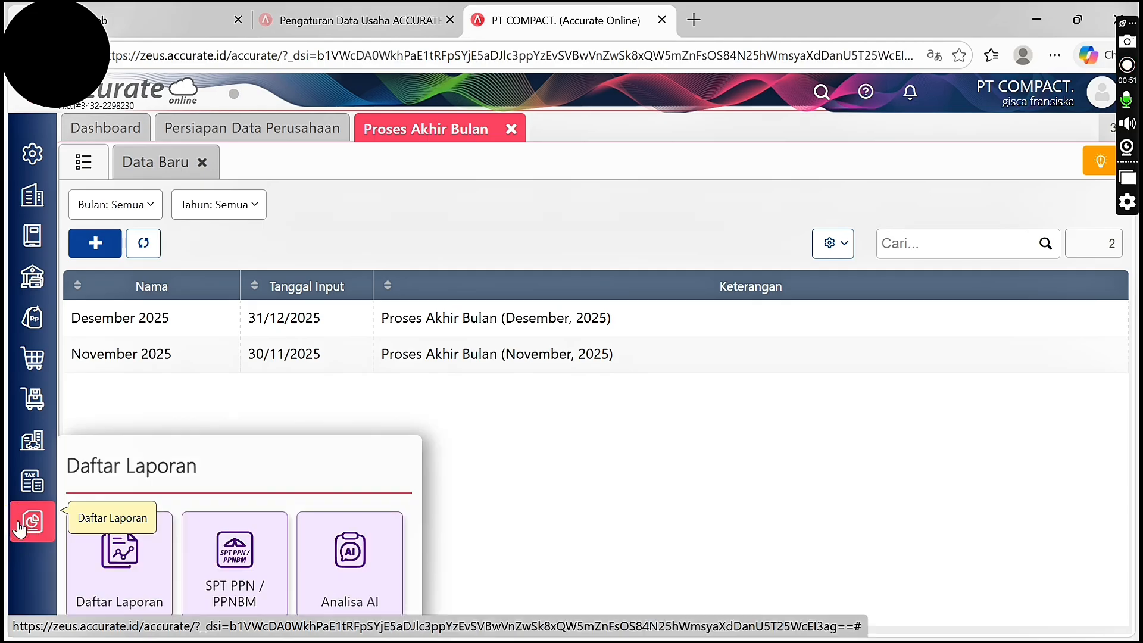
{"action": "left_click", "coordinate": [84, 580]}
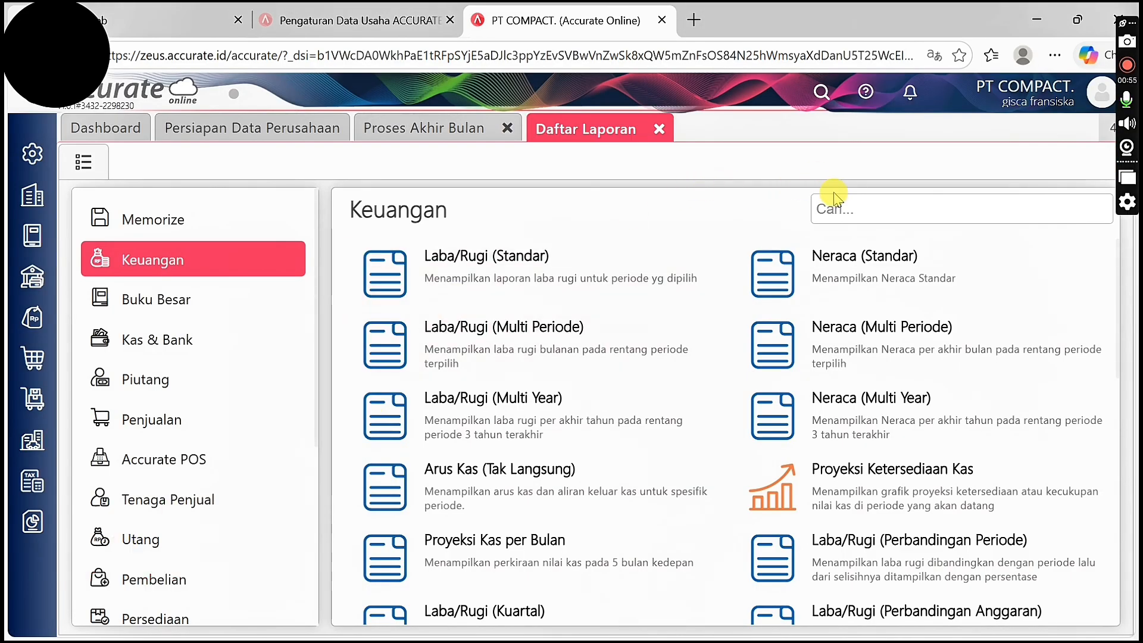
{"action": "left_click", "coordinate": [826, 217]}
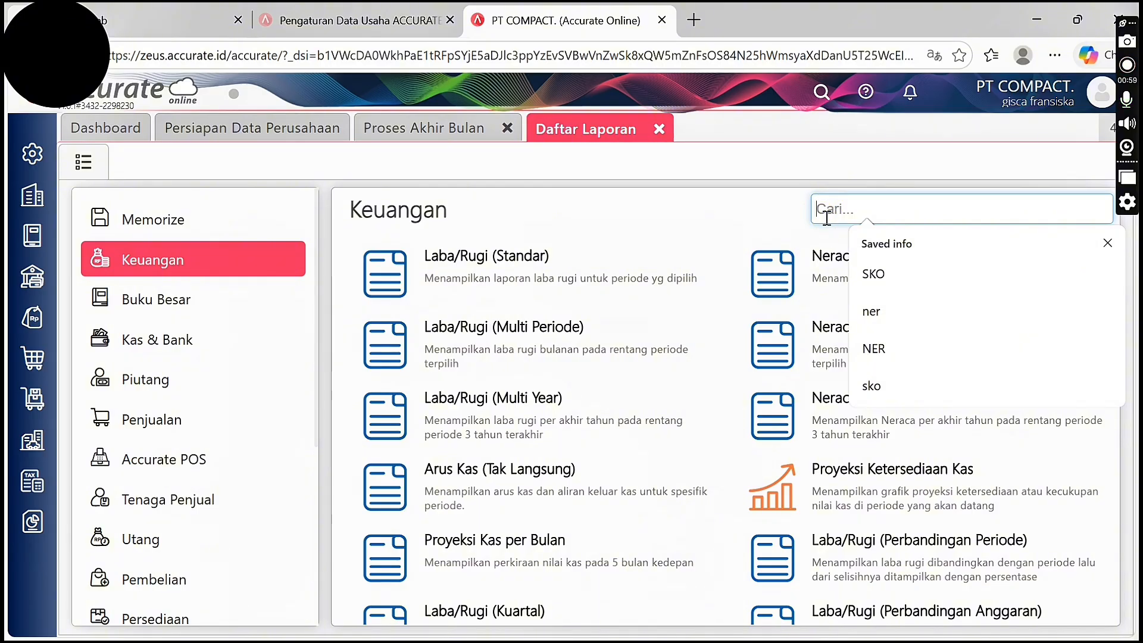
{"action": "left_click", "coordinate": [876, 273]}
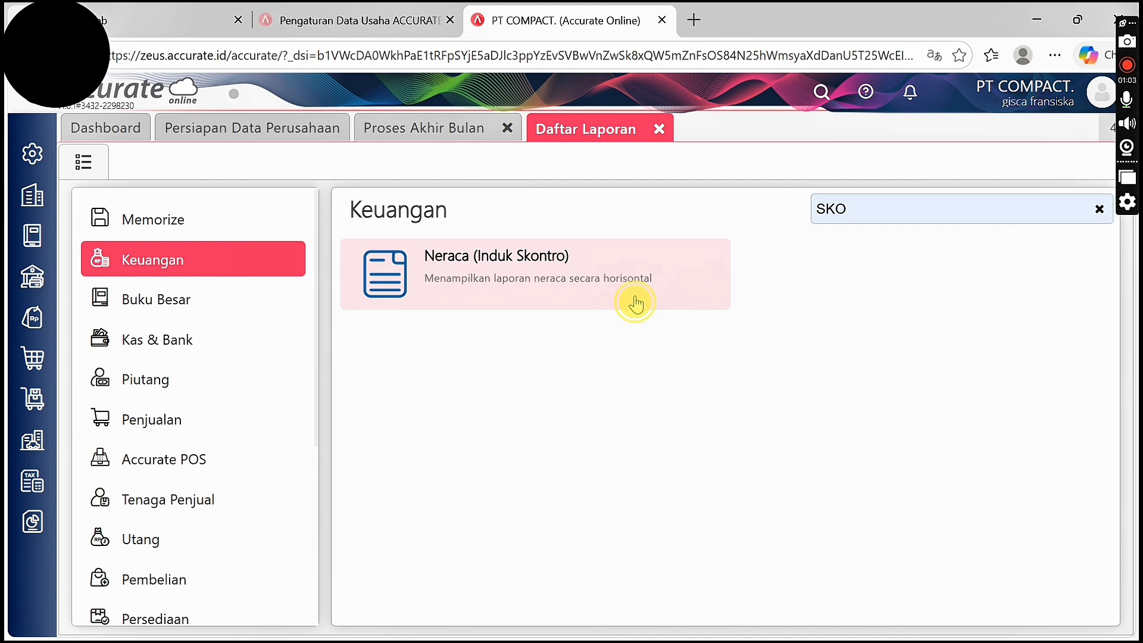
Generate the Neraca (Induk Skontro) balance sheet as of 31/12/2025
{"action": "left_click", "coordinate": [635, 303]}
{"action": "key", "text": "BackSpace"}
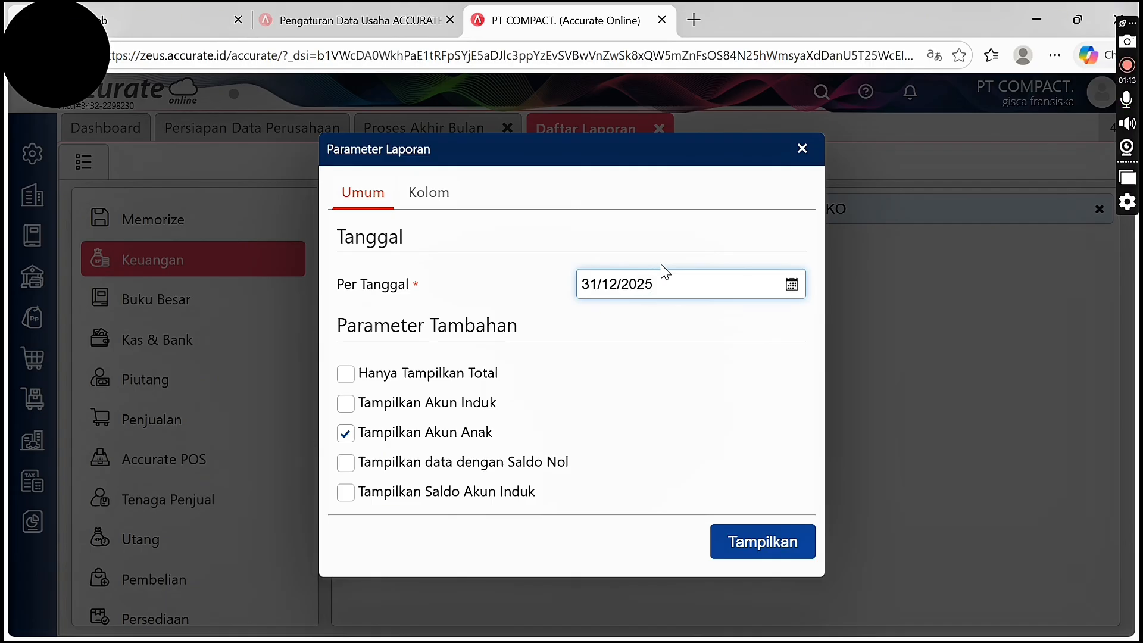
{"action": "left_click", "coordinate": [731, 538]}
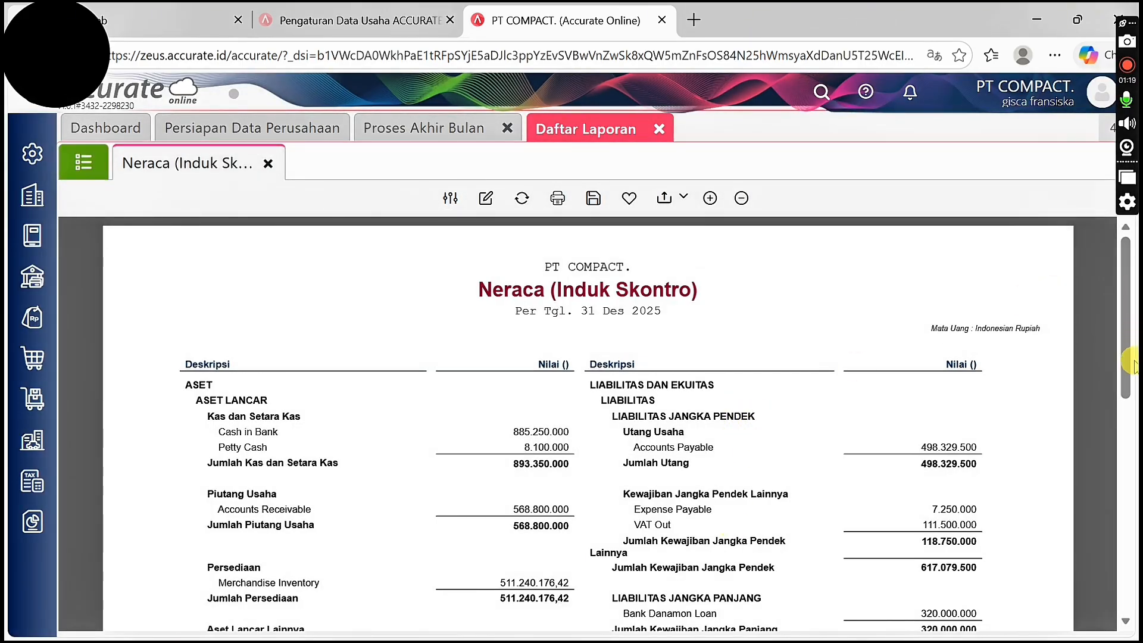
Review the balance sheet's asset, liability and equity accounts and compare total assets with total liabilities and equity
{"action": "left_click_drag", "start_coordinate": [1124, 381], "coordinate": [1131, 554]}
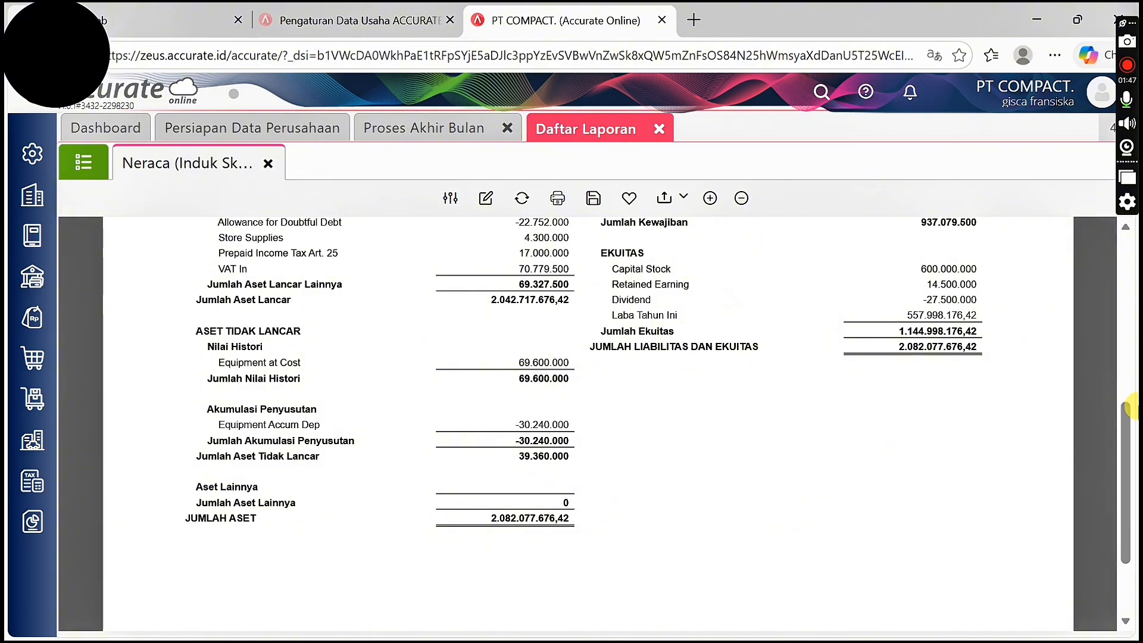
{"action": "left_click", "coordinate": [1124, 229]}
{"action": "left_click", "coordinate": [1124, 229]}
{"action": "left_click", "coordinate": [1124, 229]}
{"action": "left_click", "coordinate": [1124, 229]}
{"action": "left_click", "coordinate": [1124, 230]}
{"action": "left_click", "coordinate": [1124, 229]}
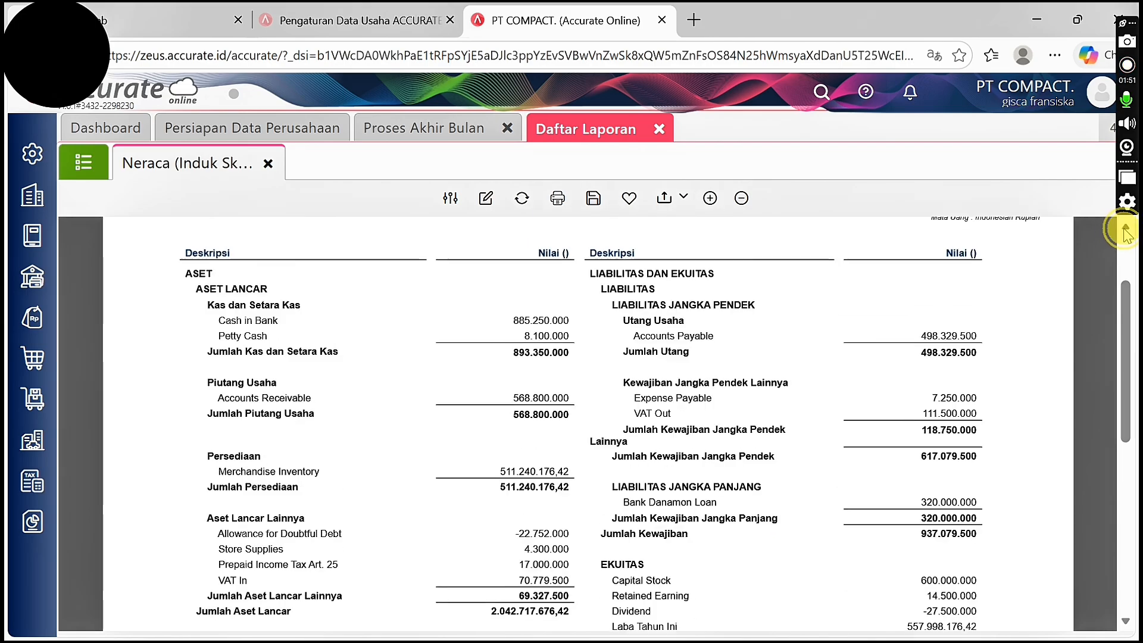
{"action": "left_click", "coordinate": [1125, 229]}
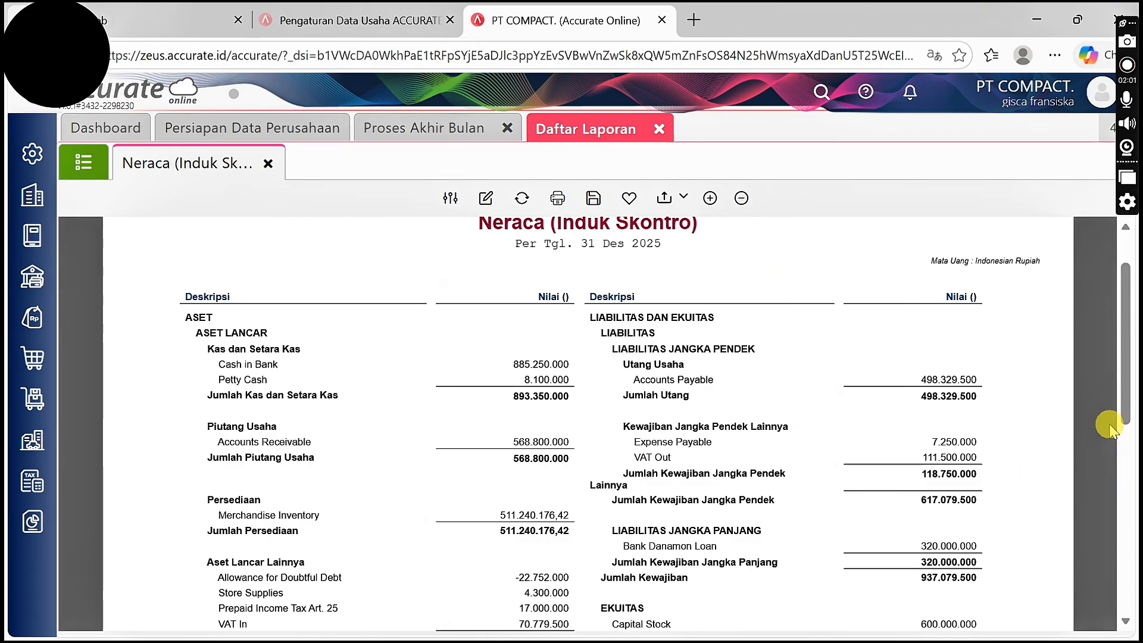
{"action": "left_click", "coordinate": [1125, 440]}
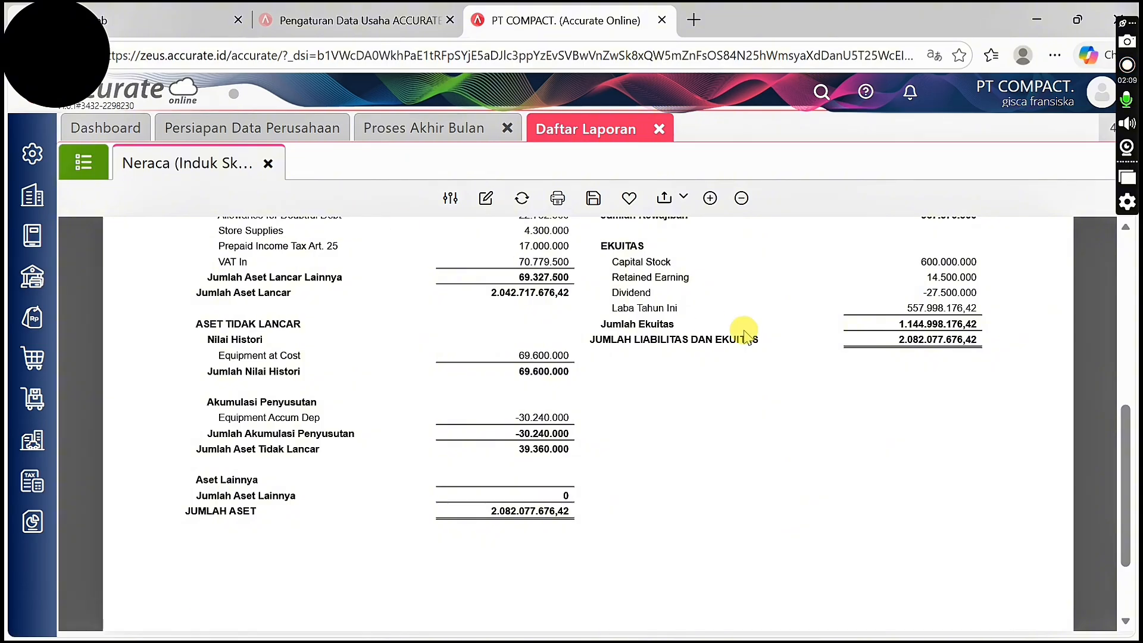
{"action": "left_click", "coordinate": [1125, 384]}
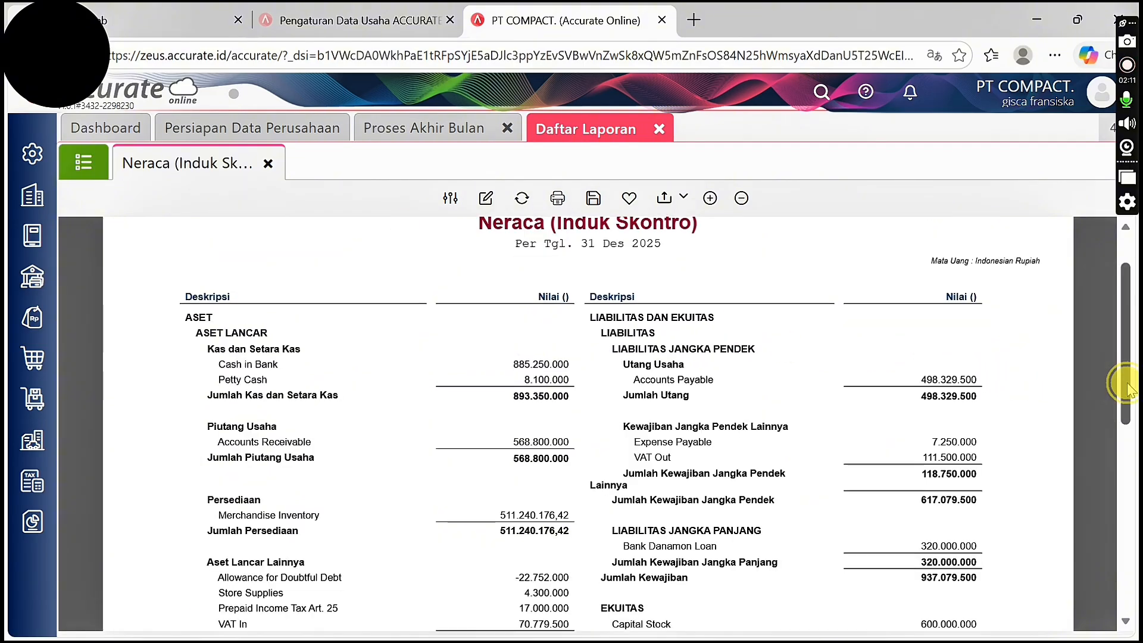